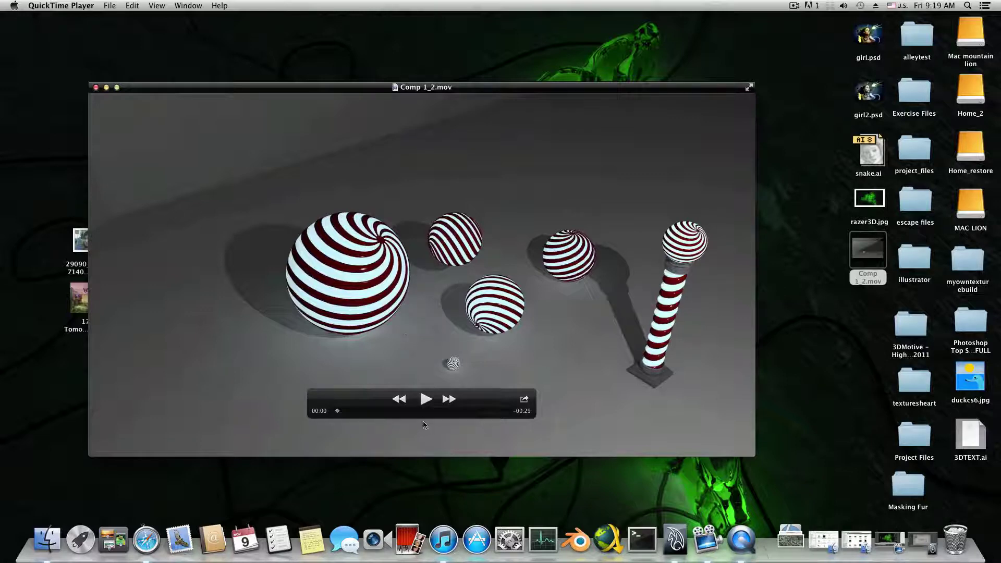
Play the section of Comp 1_2.mov around the 10-second mark repeatedly to examine the motion of the striped spheres
{"action": "left_click_drag", "start_coordinate": [412, 414], "coordinate": [381, 415]}
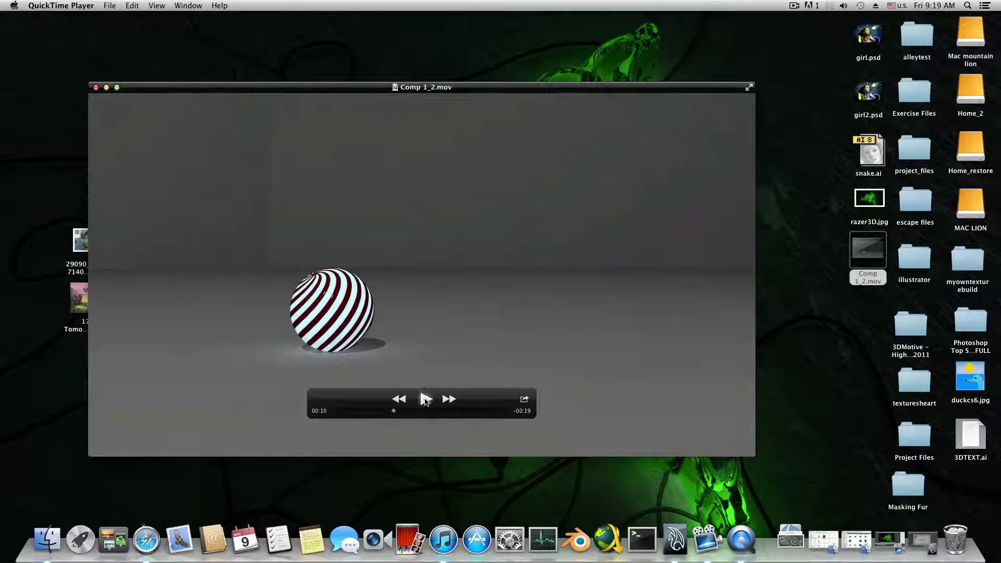
{"action": "left_click", "coordinate": [426, 400]}
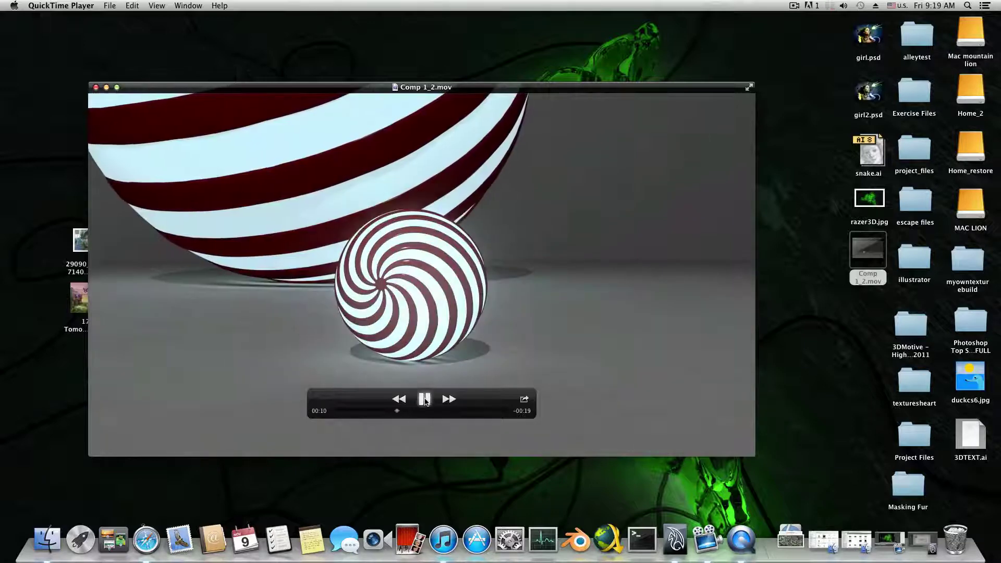
{"action": "left_click", "coordinate": [425, 399]}
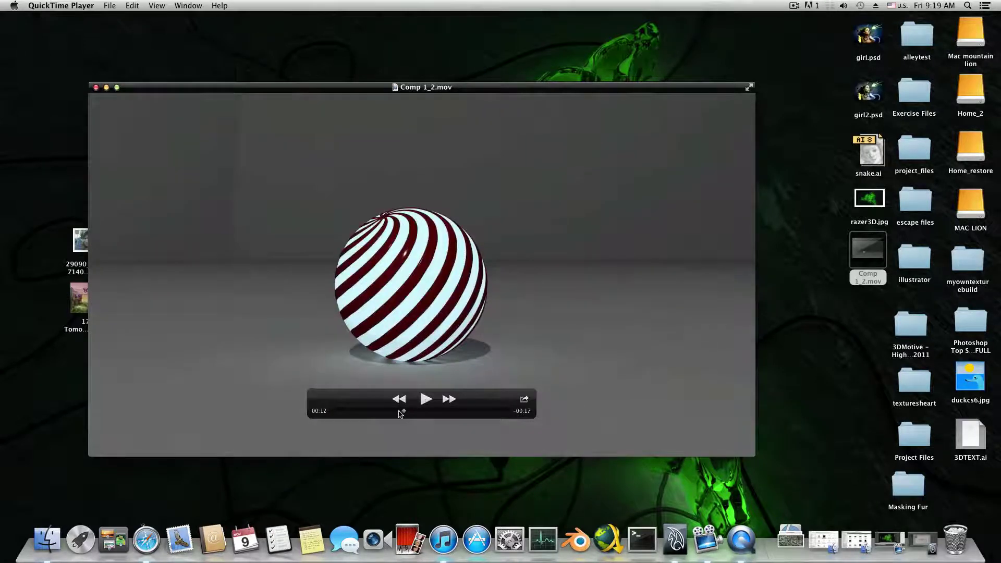
{"action": "left_click_drag", "start_coordinate": [400, 414], "coordinate": [394, 414]}
{"action": "left_click", "coordinate": [424, 399]}
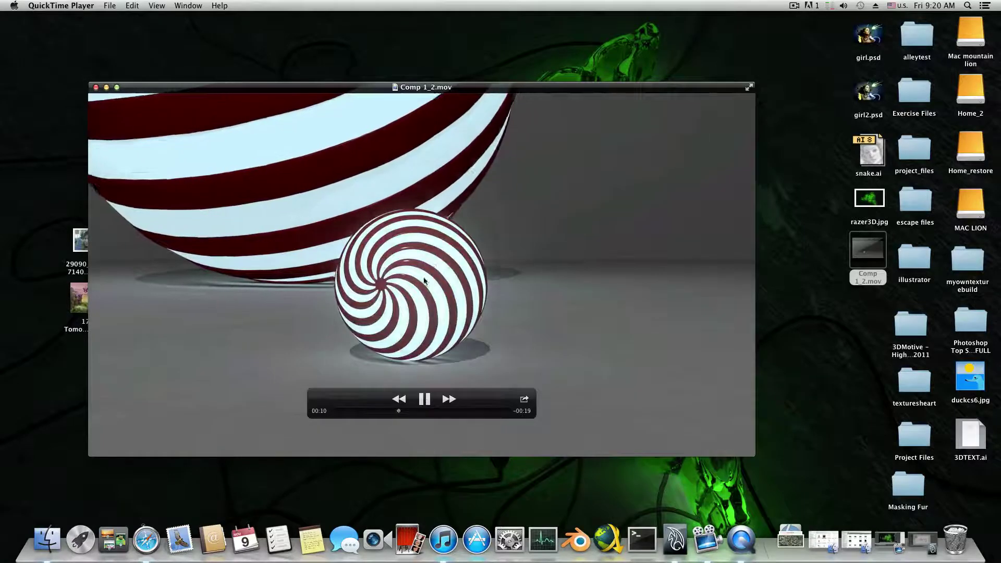
{"action": "left_click", "coordinate": [425, 400]}
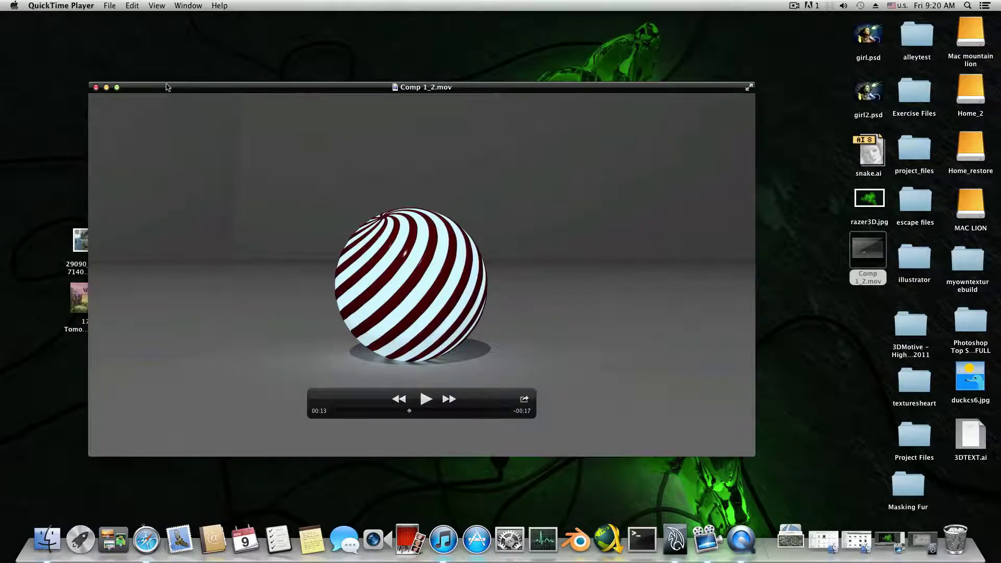
{"action": "left_click", "coordinate": [400, 399]}
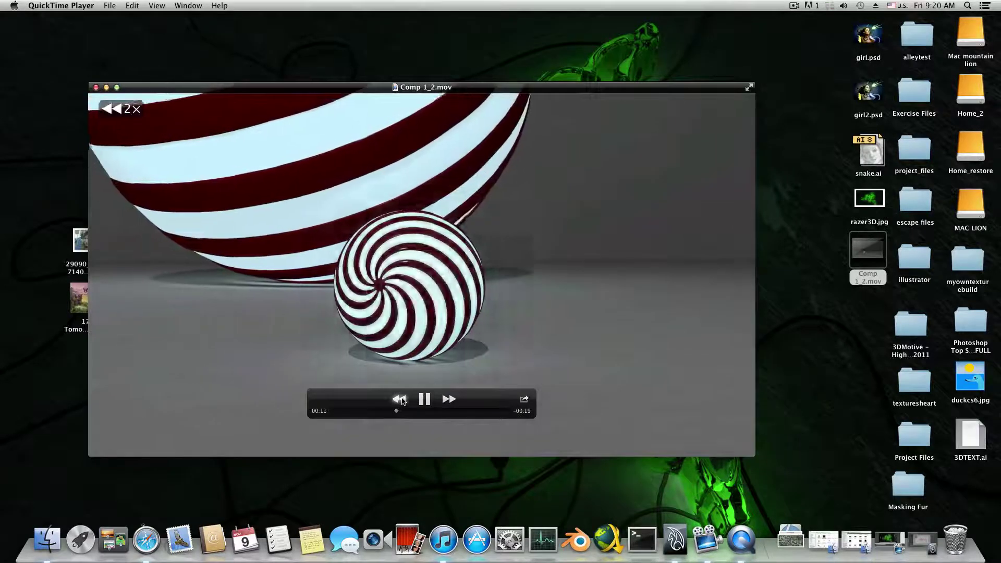
{"action": "left_click", "coordinate": [424, 399]}
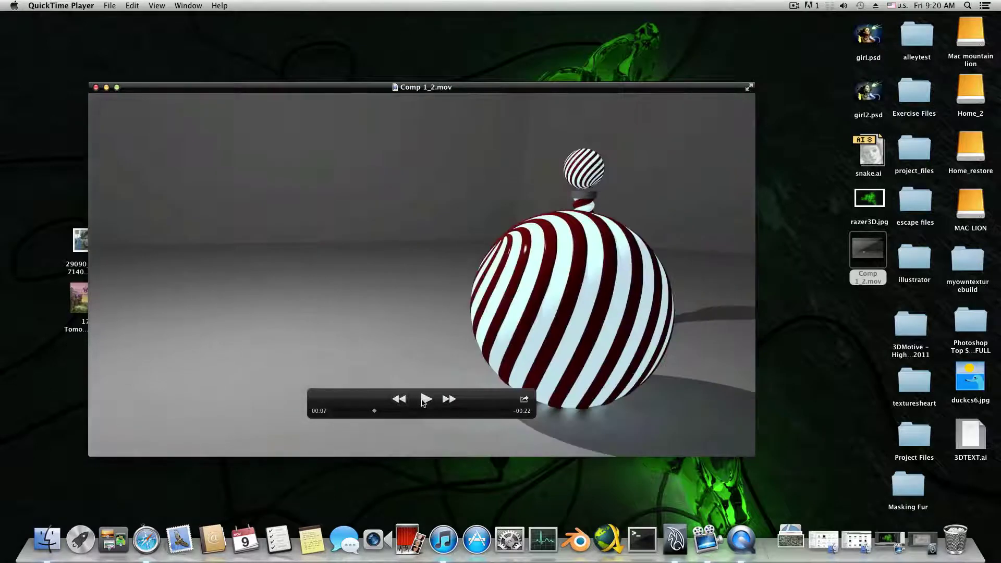
Scrub Comp 1_2.mov back to its beginning, examining the striped pole and the large sphere, and close the movie
{"action": "left_click_drag", "start_coordinate": [373, 413], "coordinate": [385, 413]}
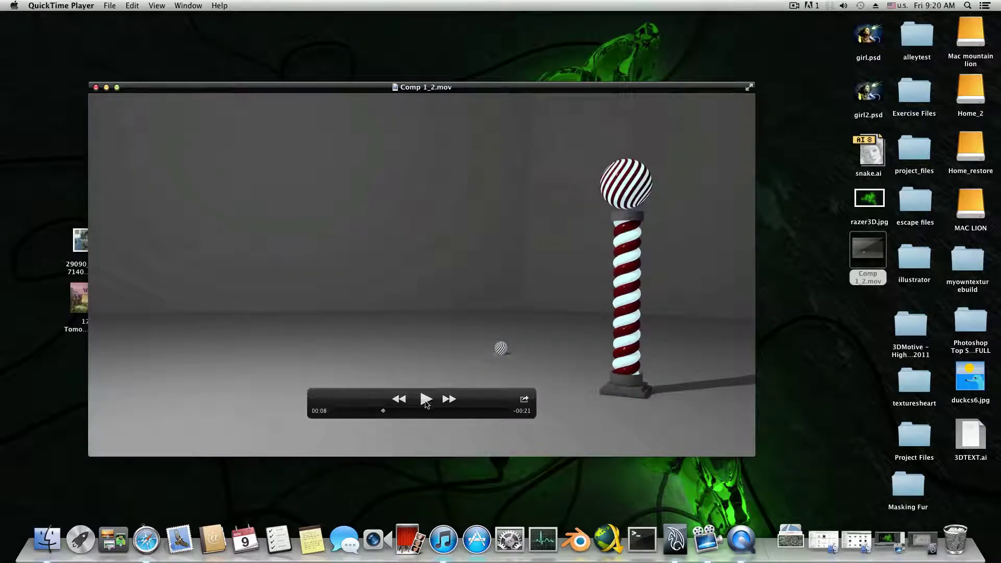
{"action": "left_click", "coordinate": [426, 403]}
{"action": "left_click", "coordinate": [427, 402]}
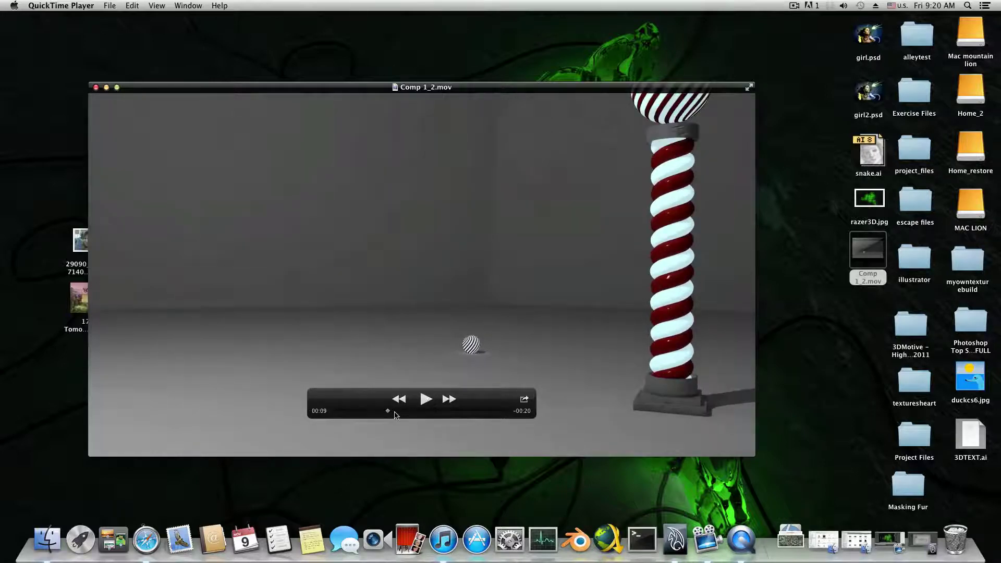
{"action": "left_click_drag", "start_coordinate": [394, 415], "coordinate": [364, 412]}
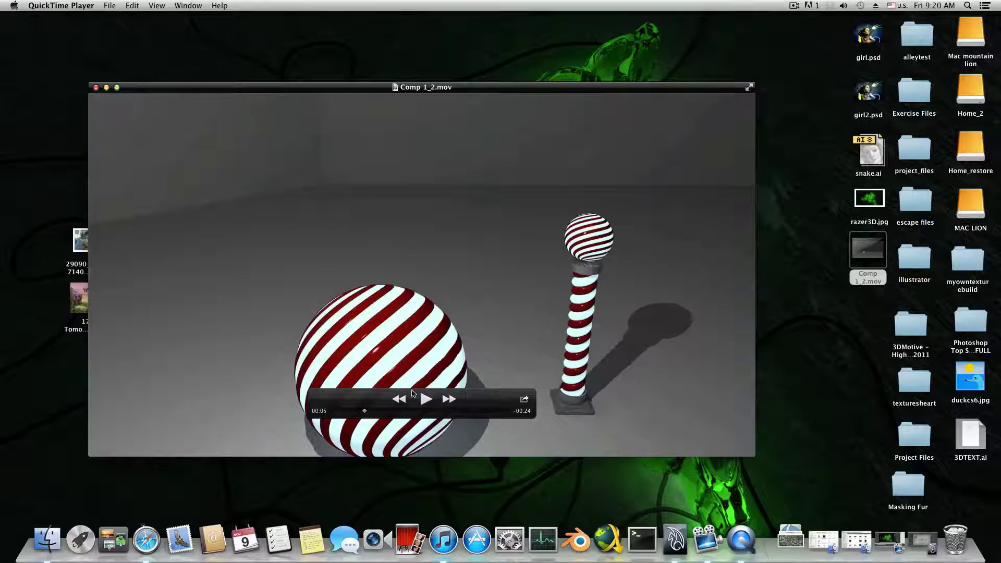
{"action": "mouse_move", "coordinate": [364, 414]}
{"action": "left_mouse_down"}
{"action": "mouse_move", "coordinate": [339, 417]}
{"action": "mouse_move", "coordinate": [395, 414]}
{"action": "mouse_move", "coordinate": [367, 416]}
{"action": "left_mouse_up"}
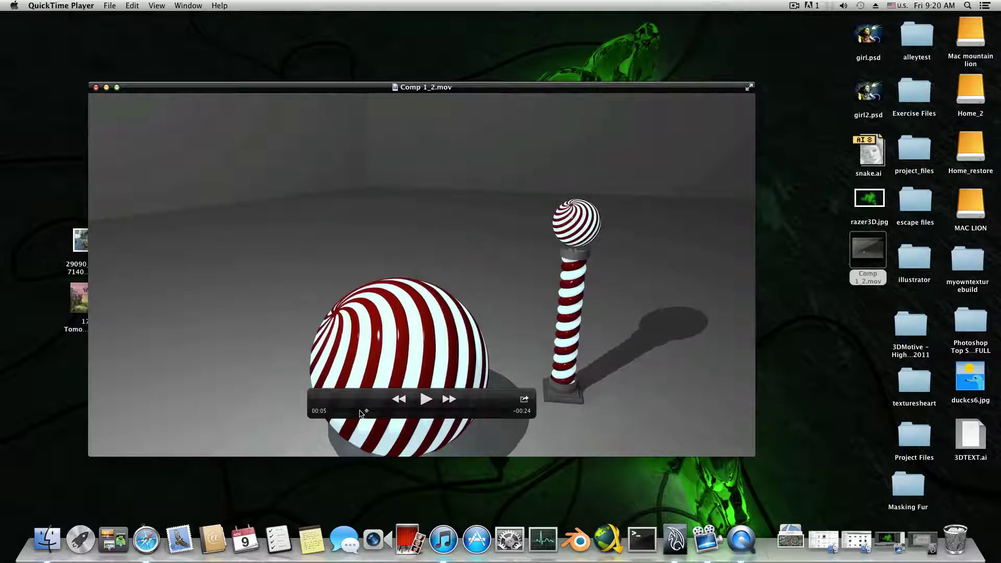
{"action": "mouse_move", "coordinate": [360, 414]}
{"action": "left_mouse_down"}
{"action": "mouse_move", "coordinate": [340, 412]}
{"action": "mouse_move", "coordinate": [370, 415]}
{"action": "mouse_move", "coordinate": [329, 422]}
{"action": "mouse_move", "coordinate": [367, 414]}
{"action": "mouse_move", "coordinate": [356, 417]}
{"action": "left_mouse_up"}
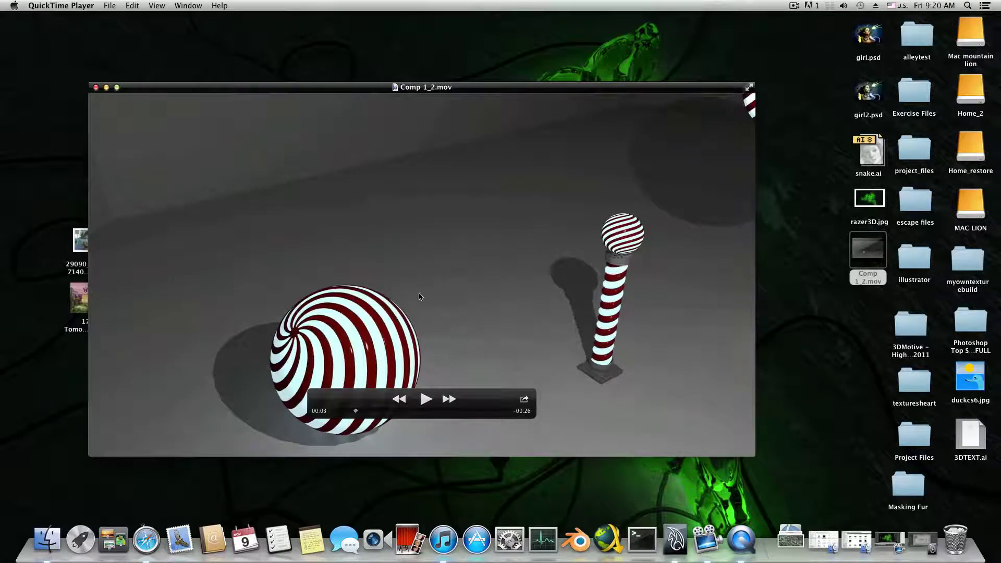
{"action": "mouse_move", "coordinate": [356, 413]}
{"action": "left_mouse_down"}
{"action": "mouse_move", "coordinate": [333, 415]}
{"action": "mouse_move", "coordinate": [385, 420]}
{"action": "mouse_move", "coordinate": [339, 416]}
{"action": "mouse_move", "coordinate": [344, 427]}
{"action": "mouse_move", "coordinate": [330, 428]}
{"action": "mouse_move", "coordinate": [337, 414]}
{"action": "left_mouse_up"}
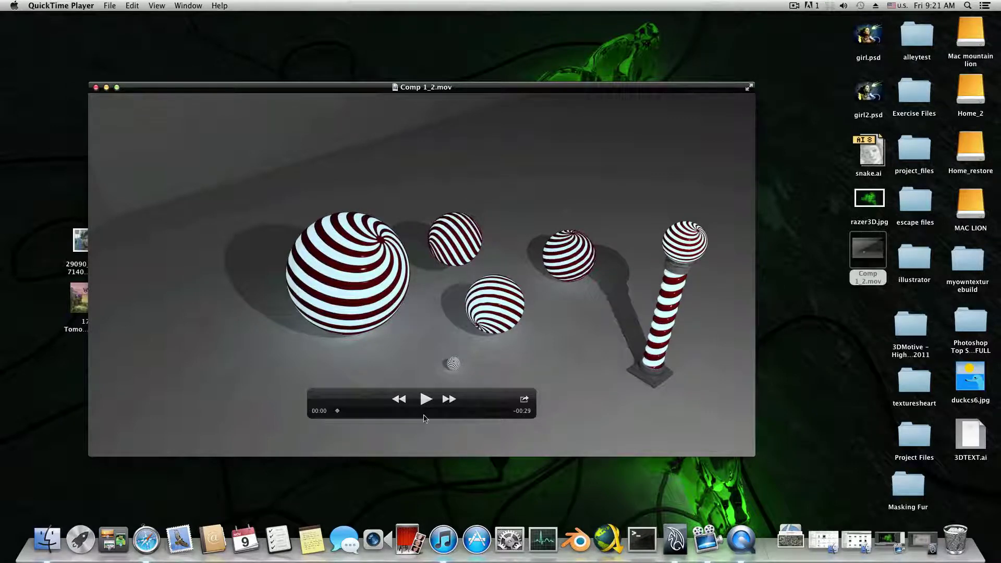
{"action": "left_click", "coordinate": [97, 90]}
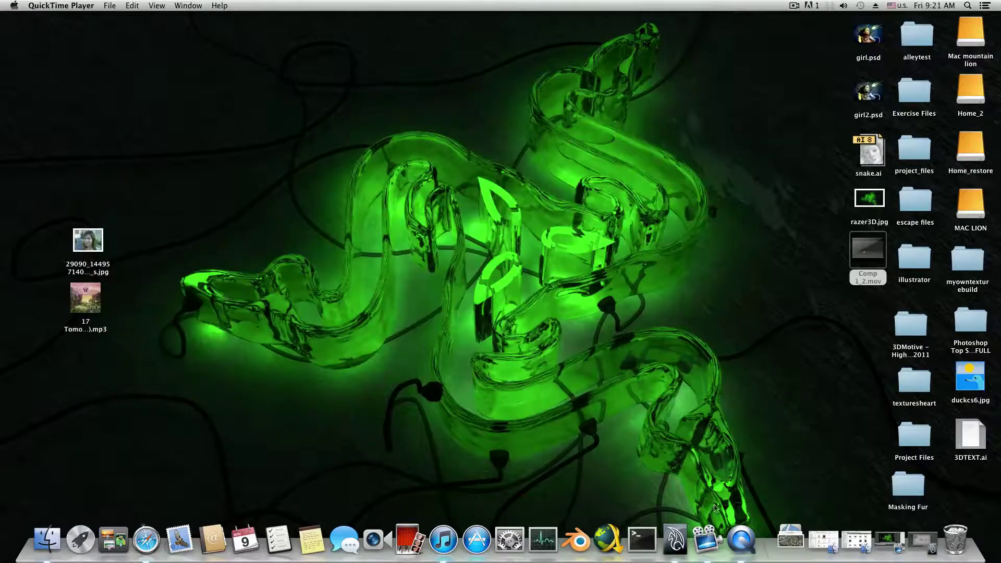
Bring up the minimized untitled ScreenFlow project and close it without saving
{"action": "left_click", "coordinate": [887, 532]}
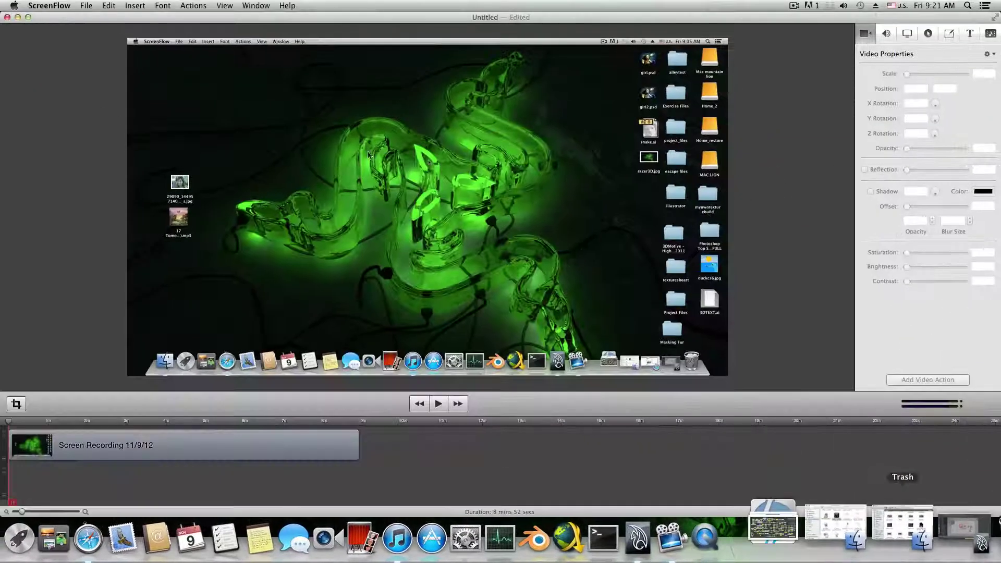
{"action": "left_click", "coordinate": [7, 18]}
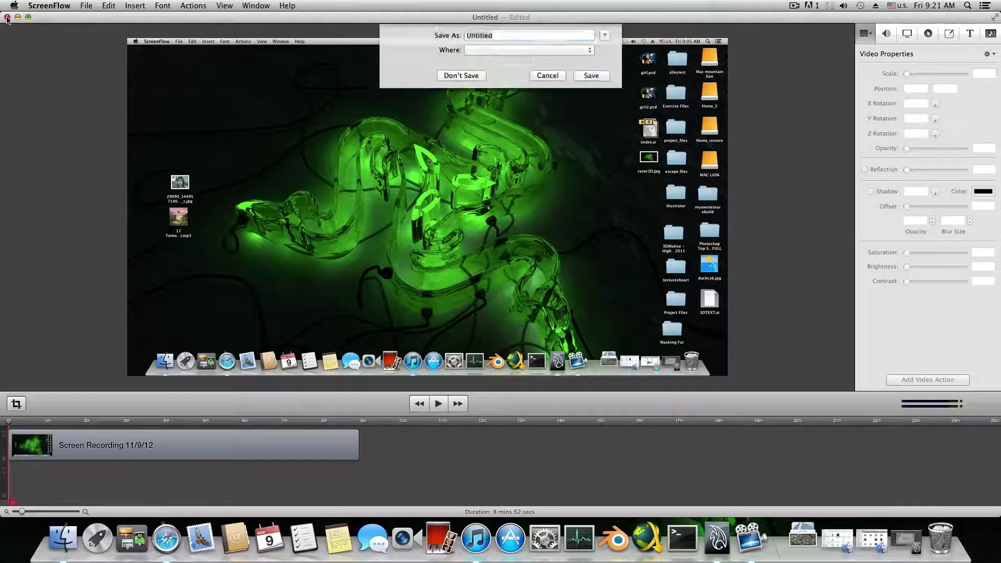
{"action": "left_click", "coordinate": [461, 124]}
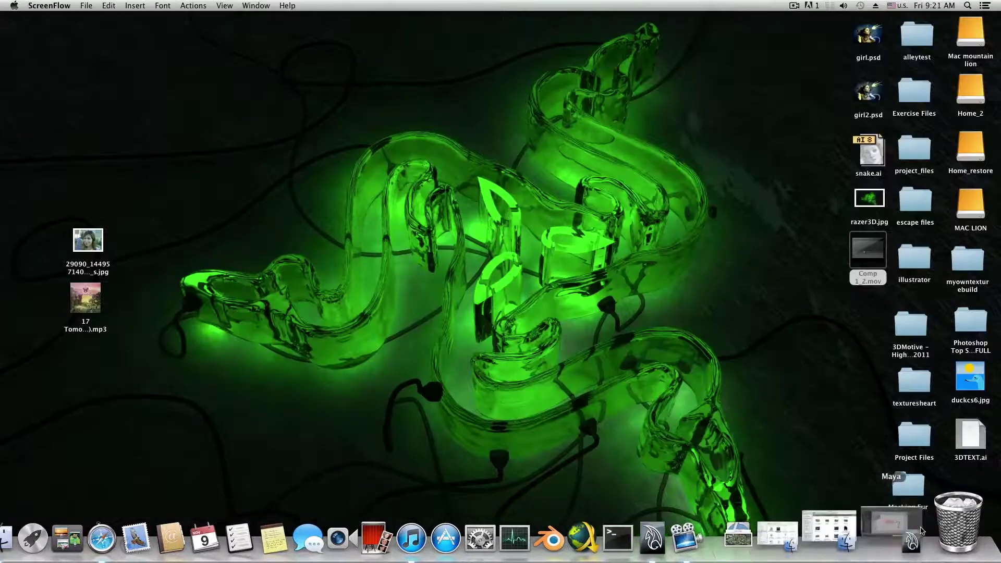
Switch to Maya and play the glowingballs.mb animation through the camera view to examine it, stopping around frame 225
{"action": "left_click", "coordinate": [908, 538]}
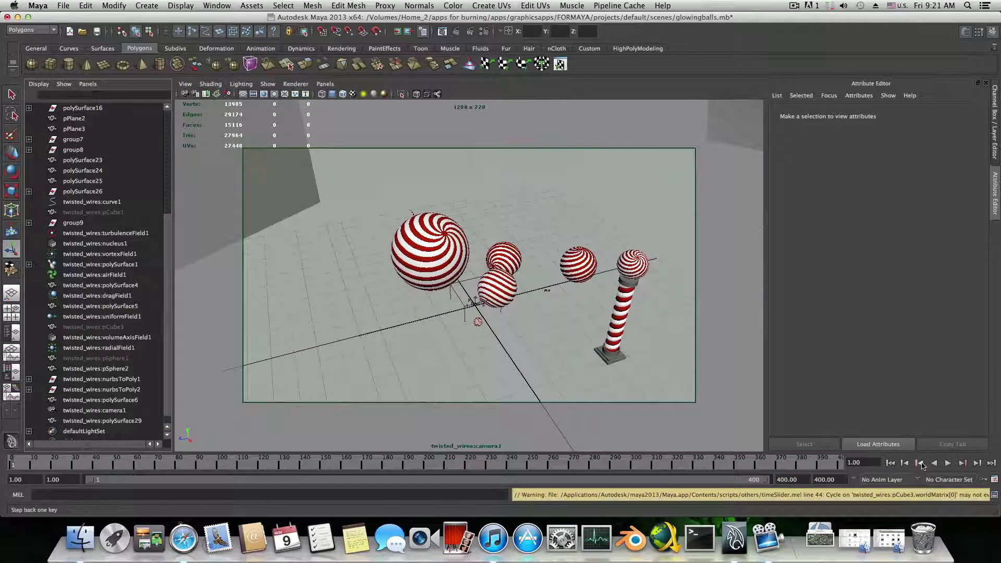
{"action": "left_click", "coordinate": [949, 463]}
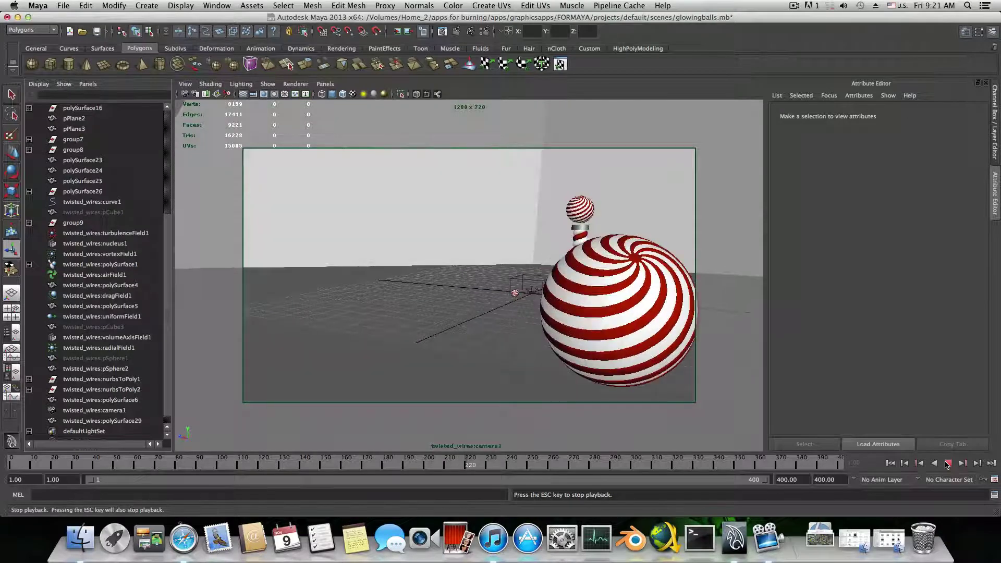
{"action": "key", "text": "Escape"}
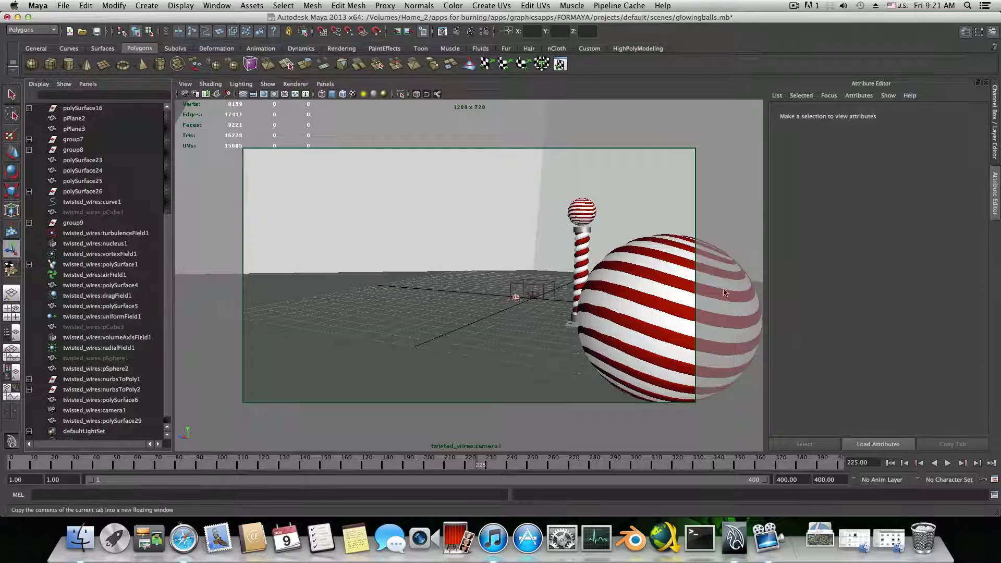
Start a new empty scene, discarding the unsaved changes to glowingballs.mb
{"action": "left_click", "coordinate": [65, 6]}
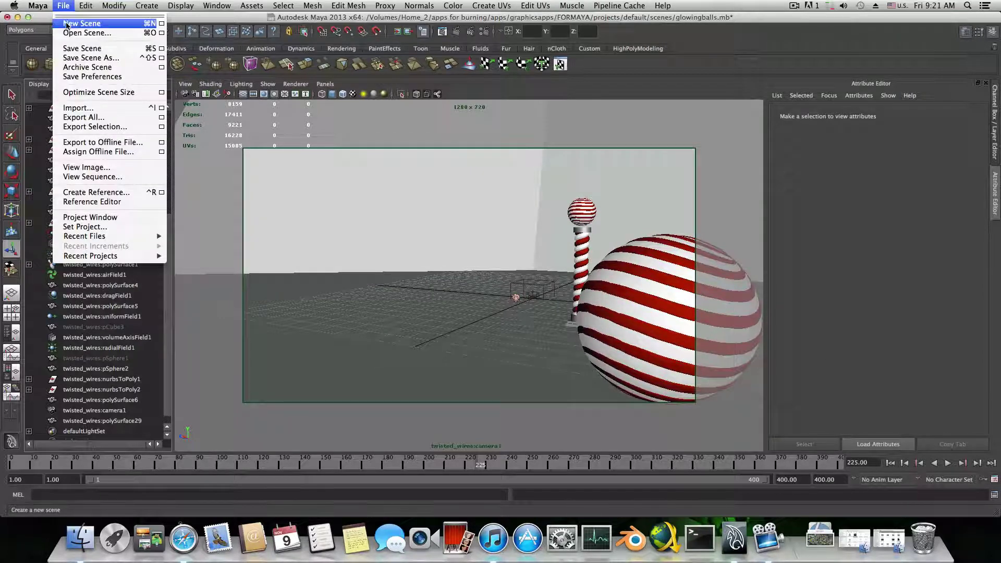
{"action": "left_click", "coordinate": [75, 19]}
{"action": "left_click", "coordinate": [498, 270]}
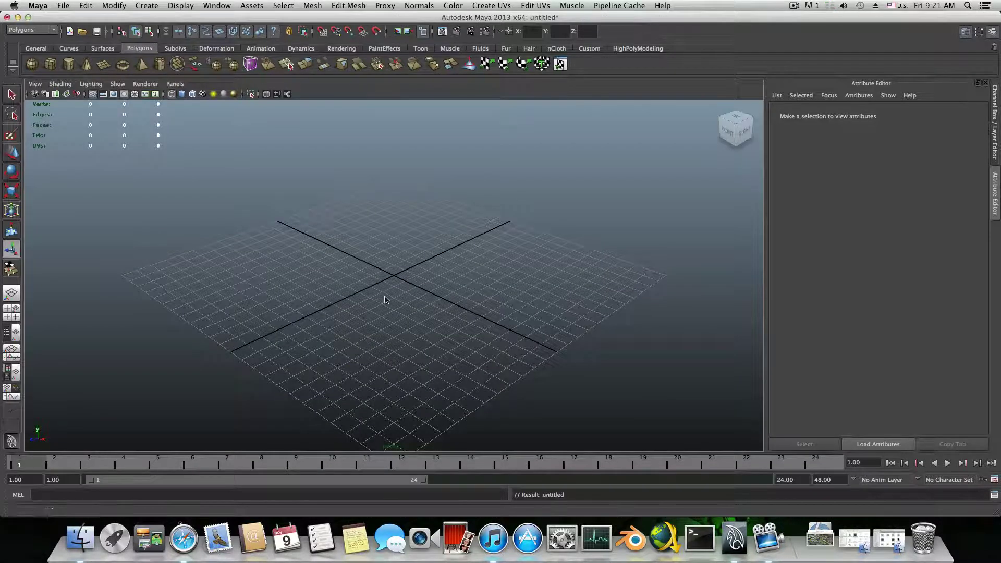
Turn on Smooth Wireframe display for the perspective viewport
{"action": "left_click_drag", "start_coordinate": [384, 286], "coordinate": [440, 295], "text": "alt"}
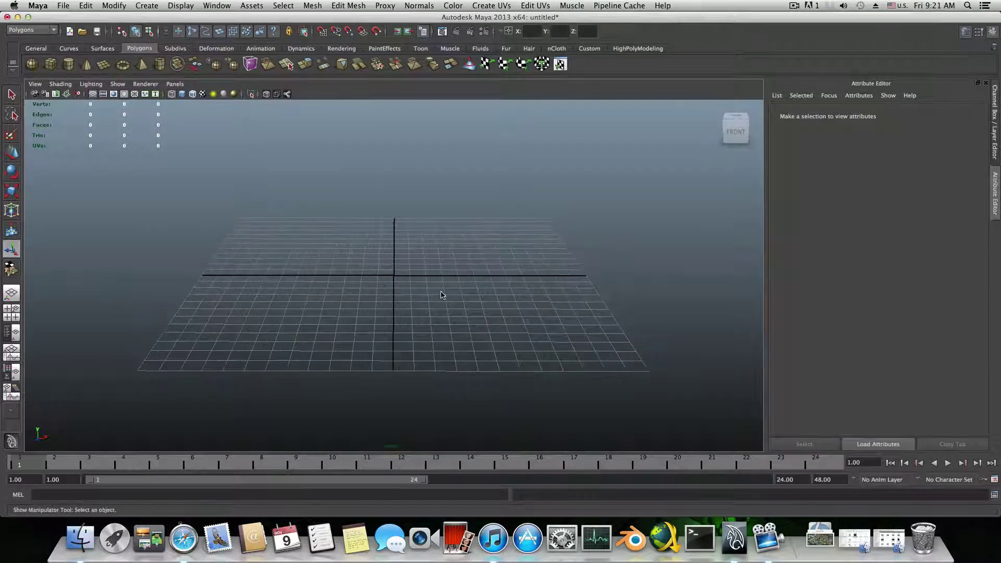
{"action": "middle_click_drag", "start_coordinate": [440, 295], "coordinate": [444, 333], "text": "alt"}
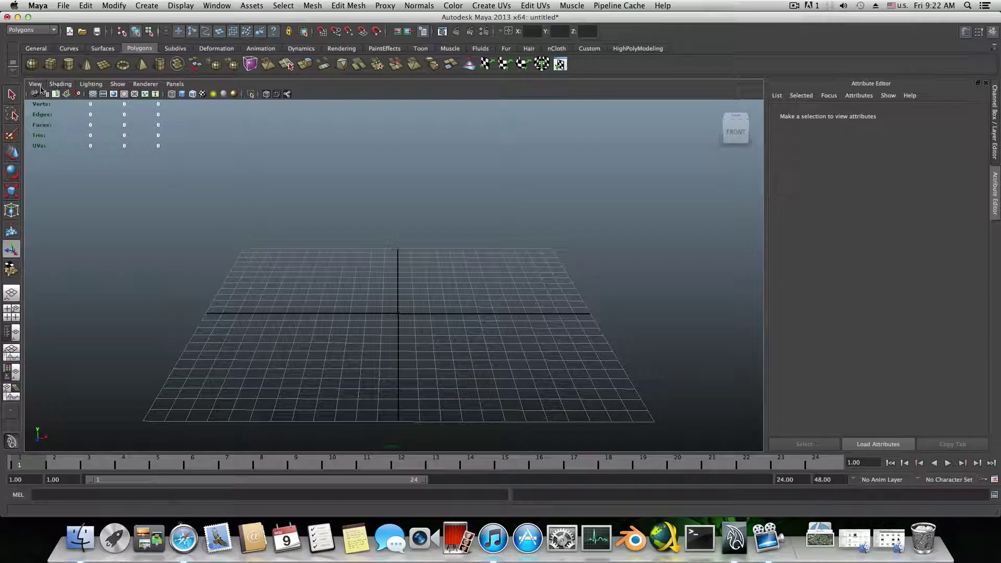
{"action": "left_click_drag", "start_coordinate": [449, 342], "coordinate": [446, 328], "text": "alt"}
{"action": "left_click", "coordinate": [61, 84]}
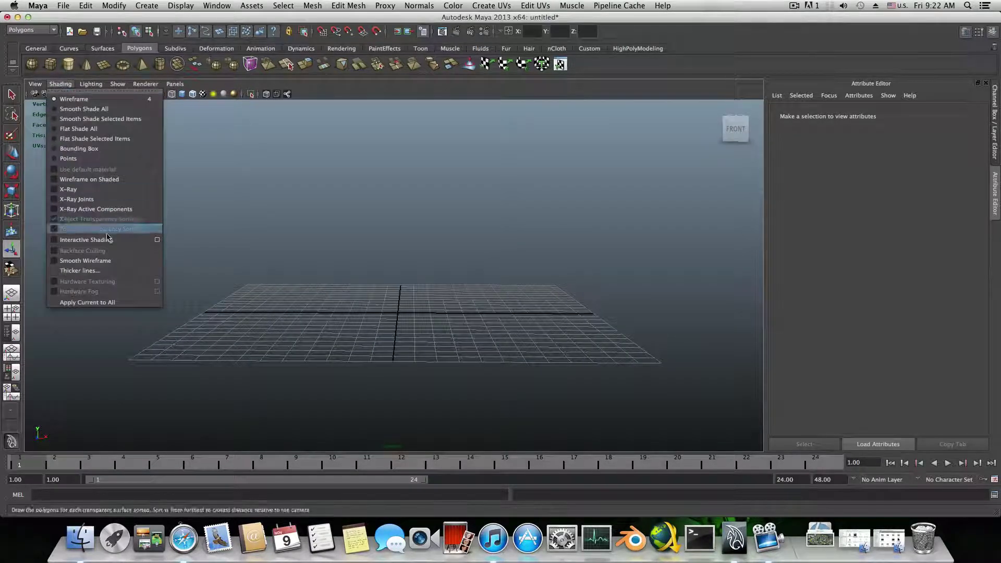
{"action": "left_click", "coordinate": [80, 261]}
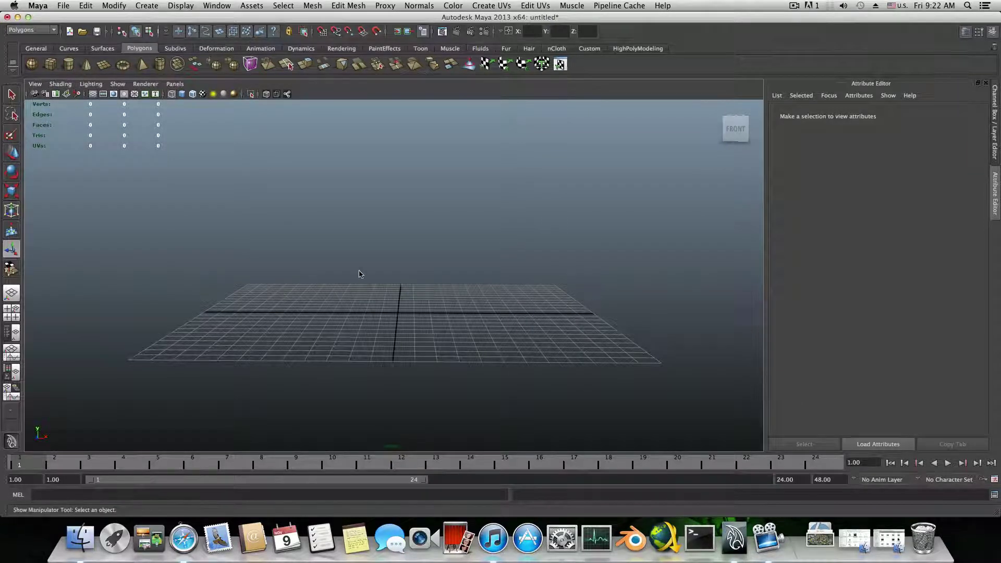
{"action": "middle_click_drag", "start_coordinate": [359, 274], "coordinate": [366, 307], "text": "alt"}
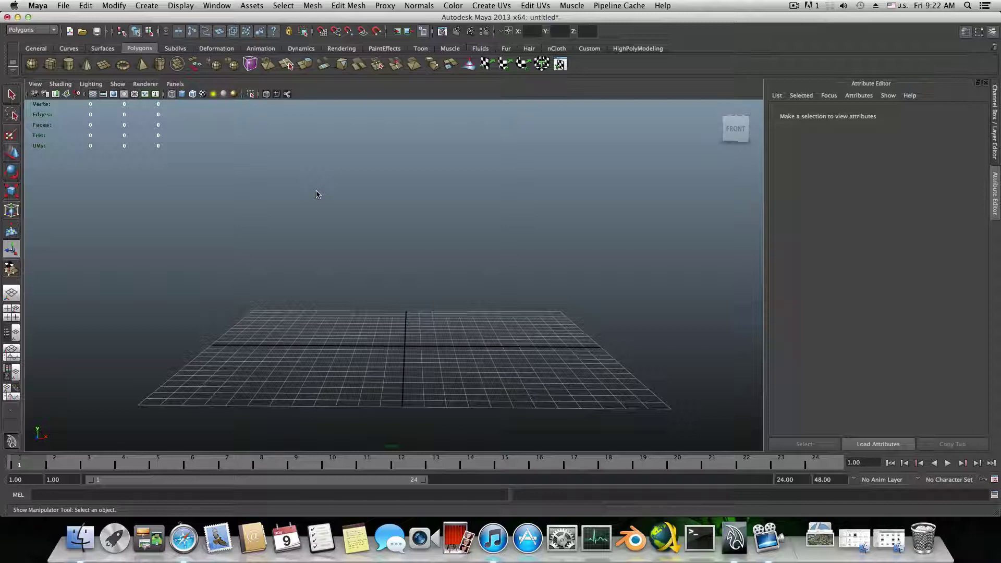
{"action": "left_click", "coordinate": [63, 5]}
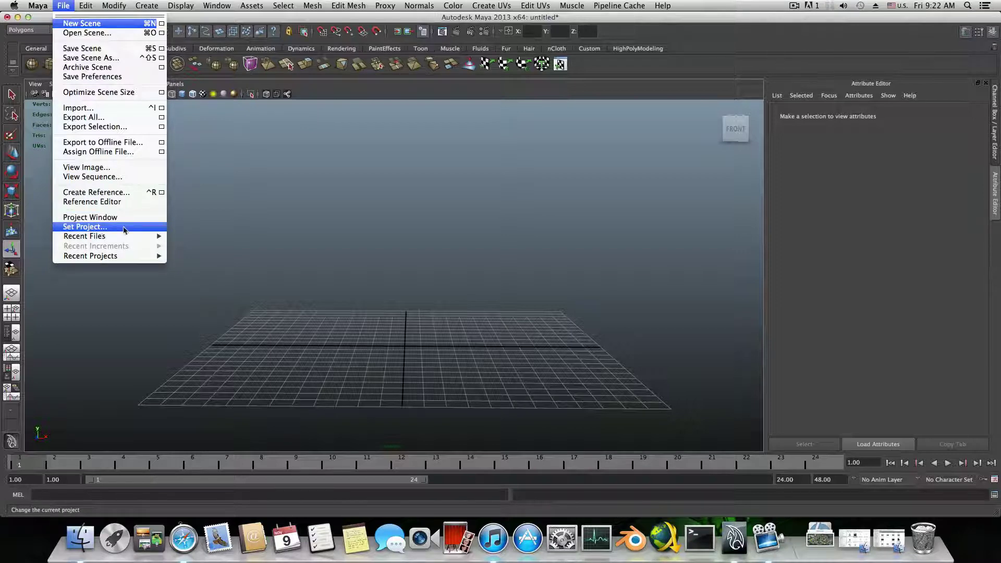
{"action": "left_click", "coordinate": [405, 252]}
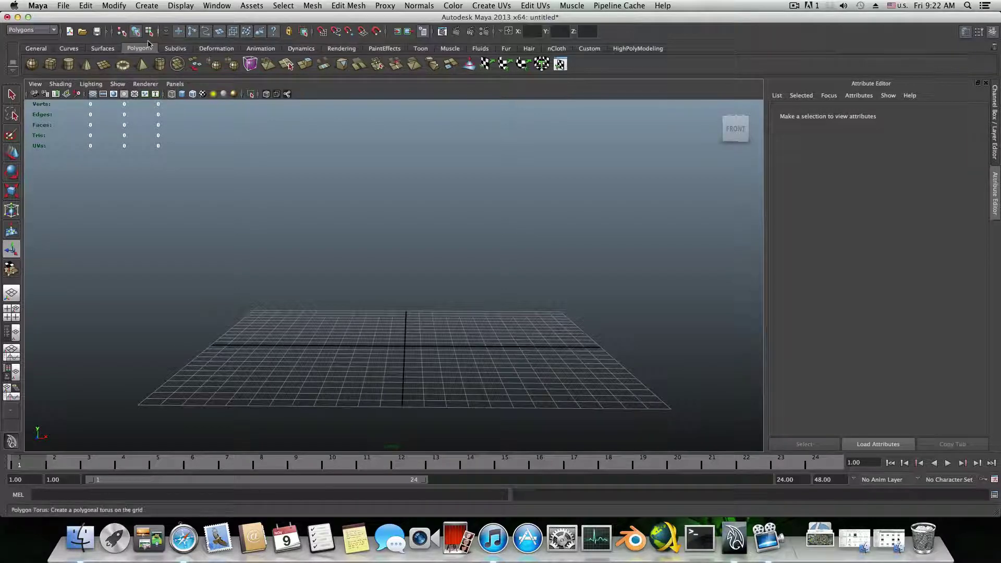
Create a polygon sphere at the centre of the grid and display it smooth shaded
{"action": "left_click", "coordinate": [32, 64]}
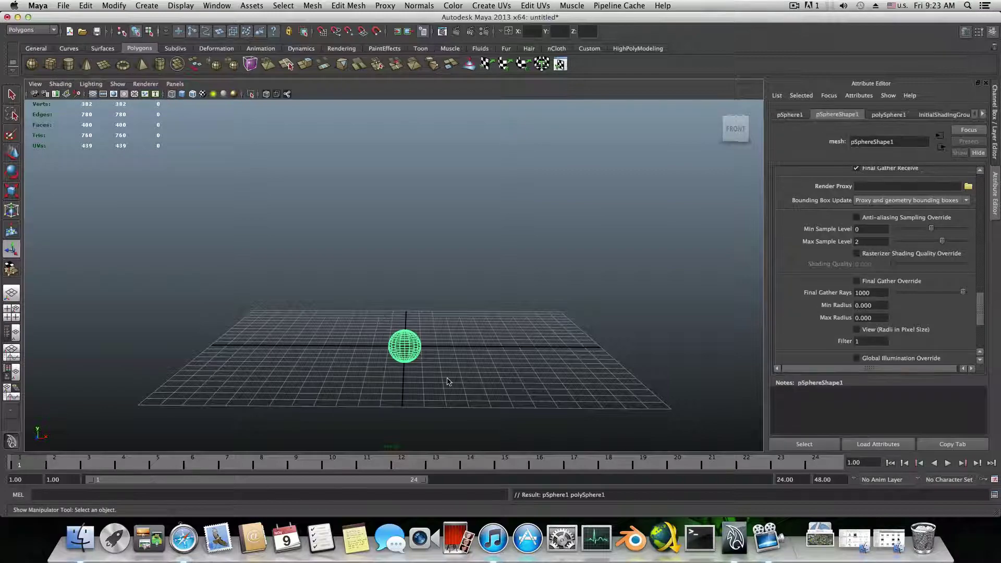
{"action": "middle_click_drag", "start_coordinate": [447, 381], "coordinate": [408, 325], "text": "alt"}
{"action": "scroll", "coordinate": [438, 369], "scroll_direction": "up", "scroll_amount": 3}
{"action": "right_click_drag", "start_coordinate": [463, 346], "coordinate": [498, 348], "text": "alt"}
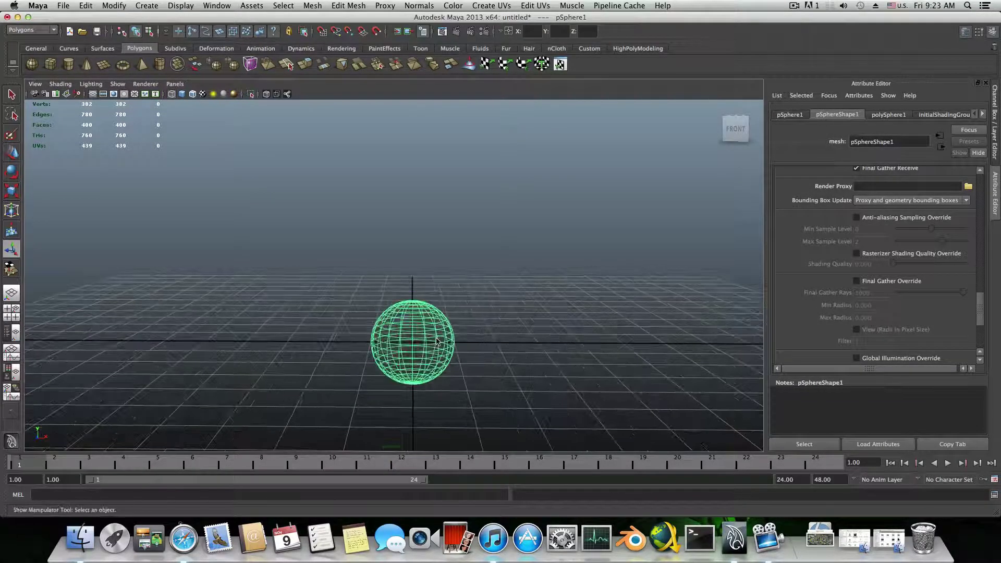
{"action": "key", "text": "5"}
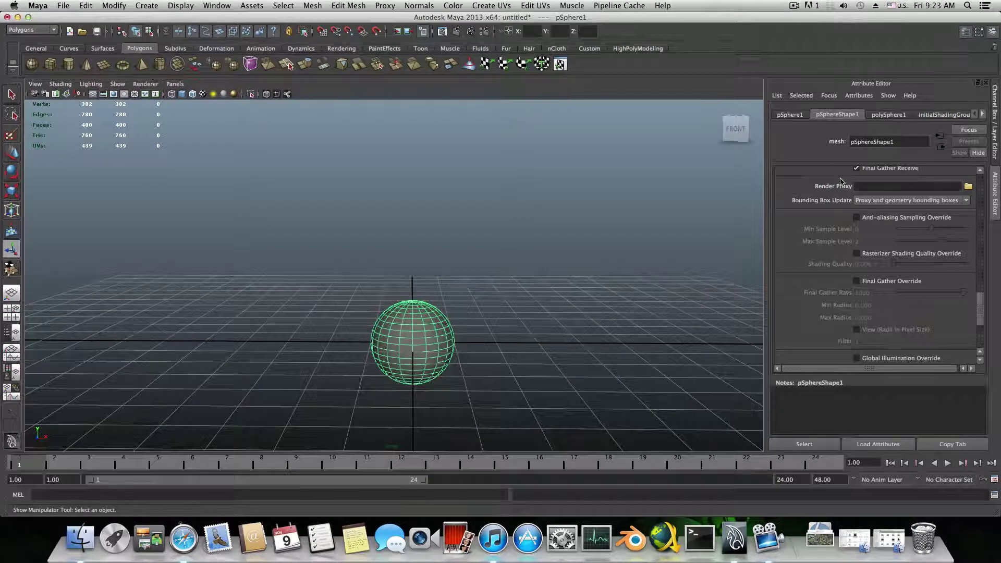
Examine the polygon sphere's creation attributes, including its axis and height subdivisions
{"action": "left_click", "coordinate": [889, 115]}
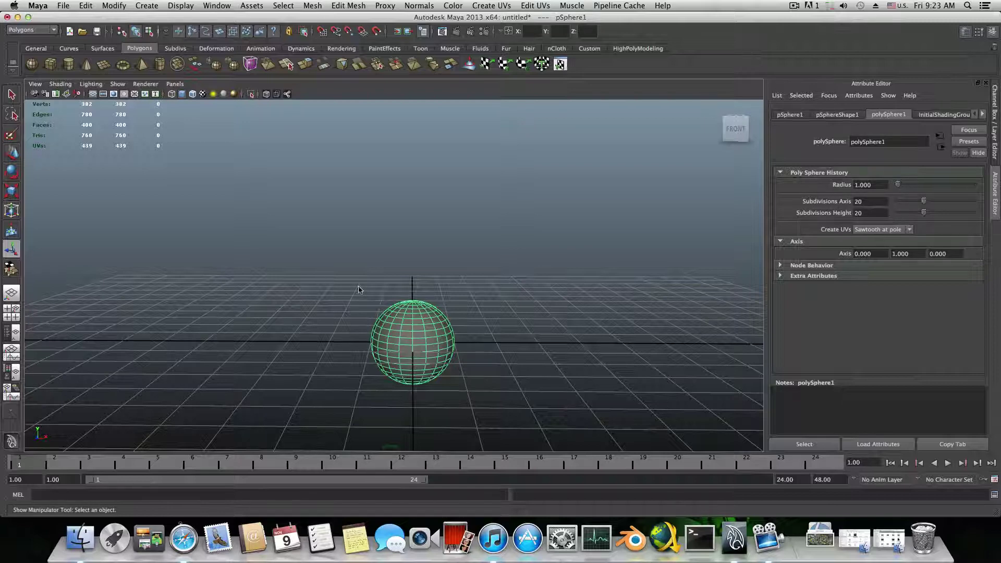
{"action": "right_click_drag", "start_coordinate": [453, 322], "coordinate": [510, 280], "text": "alt"}
{"action": "middle_click_drag", "start_coordinate": [510, 280], "coordinate": [497, 303], "text": "alt"}
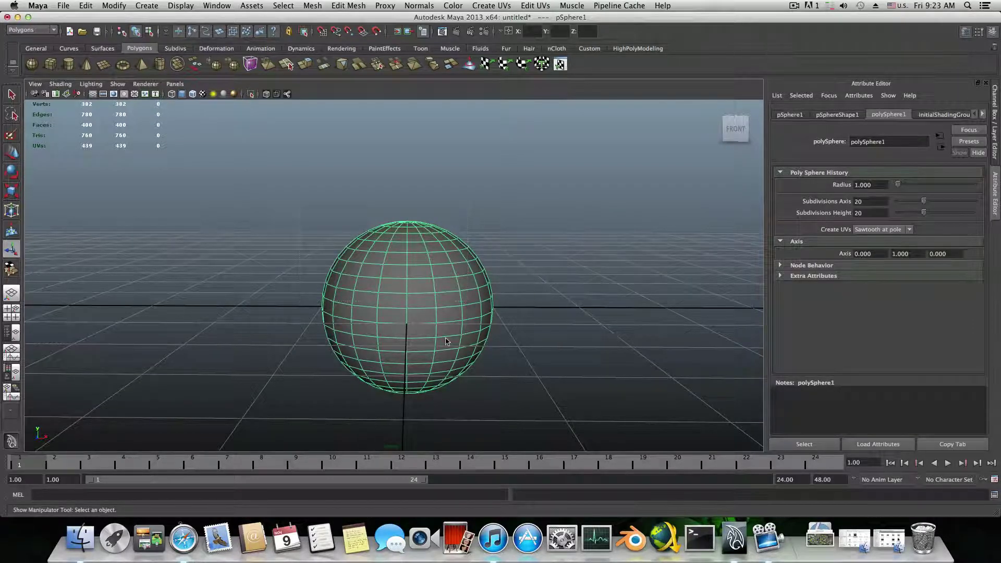
{"action": "left_click", "coordinate": [838, 114]}
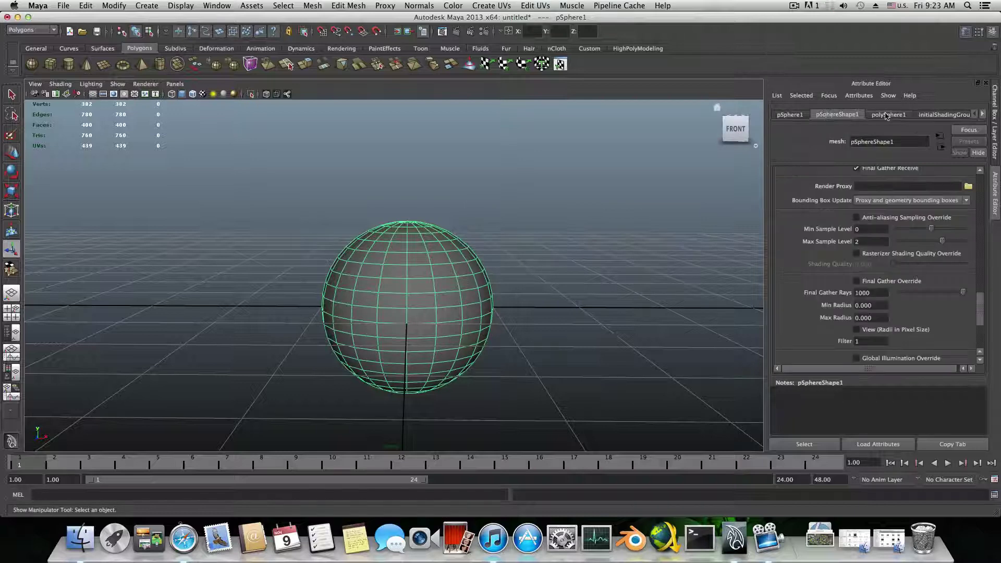
{"action": "left_click", "coordinate": [887, 114]}
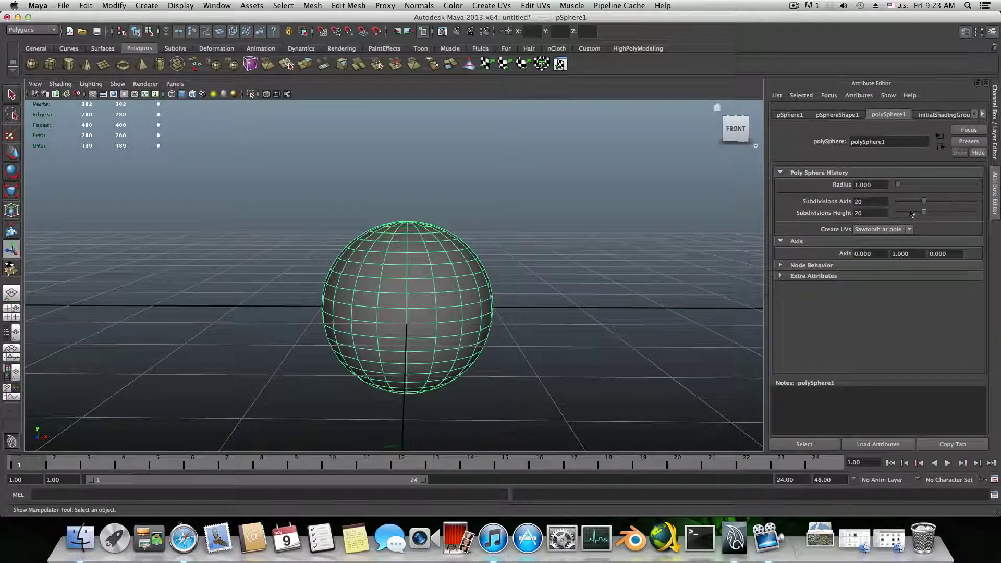
{"action": "double_click", "coordinate": [854, 201]}
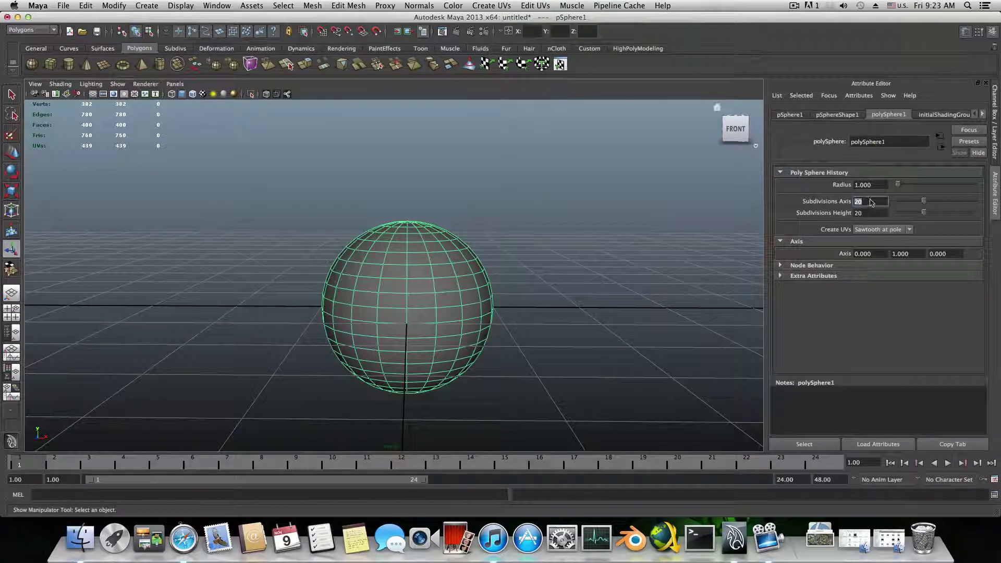
{"action": "left_click", "coordinate": [881, 213]}
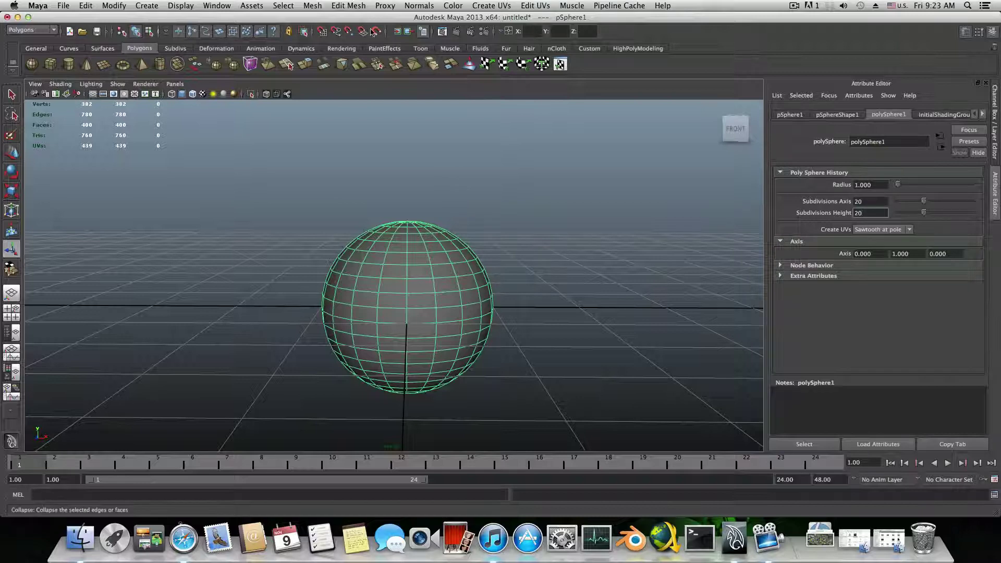
Chamfer all the sphere's vertices with the default width of 0.25, keeping the new faces, and reselect the sphere
{"action": "left_click", "coordinate": [349, 6]}
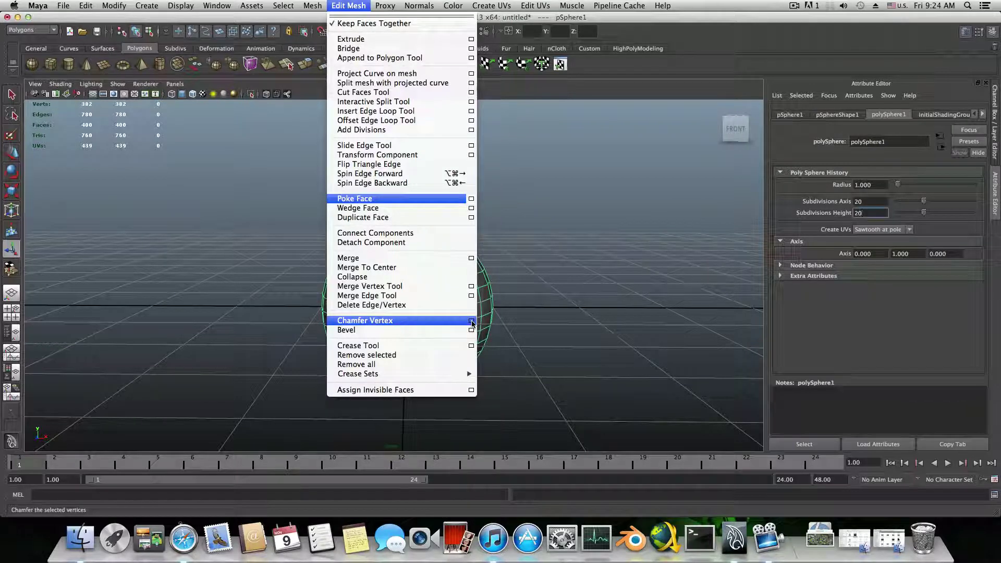
{"action": "left_click", "coordinate": [472, 322]}
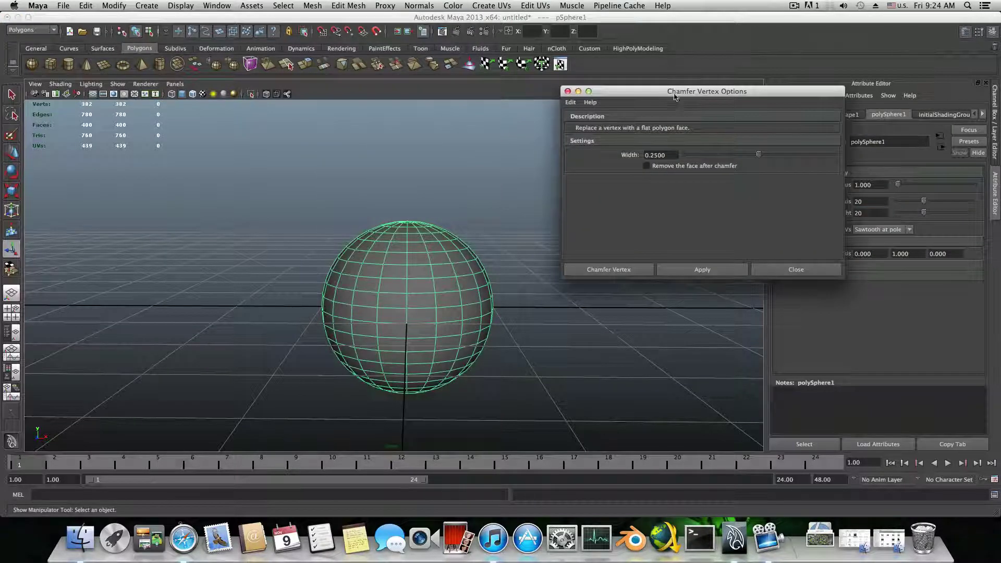
{"action": "left_click_drag", "start_coordinate": [674, 96], "coordinate": [609, 96]}
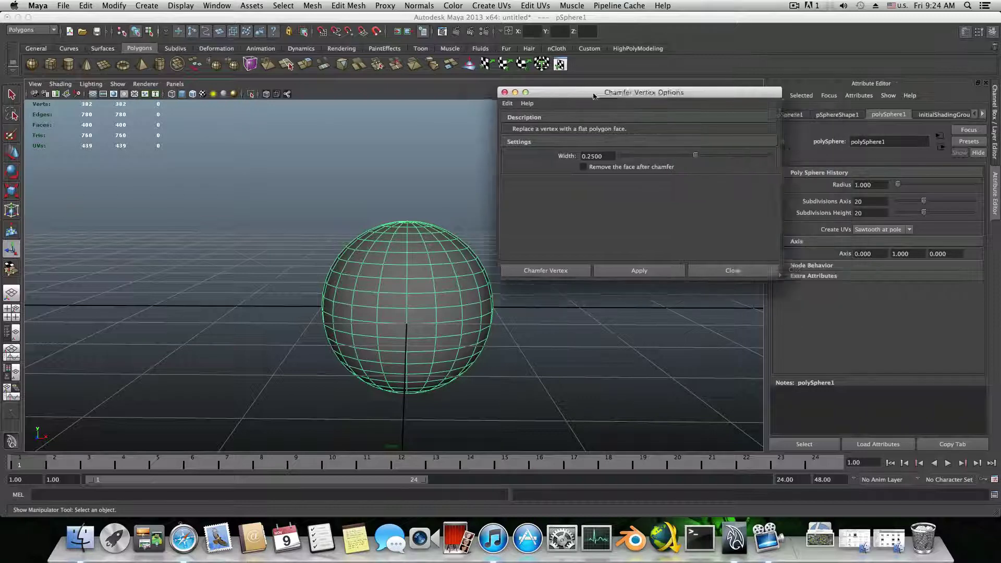
{"action": "left_click", "coordinate": [505, 103]}
{"action": "left_click", "coordinate": [515, 122]}
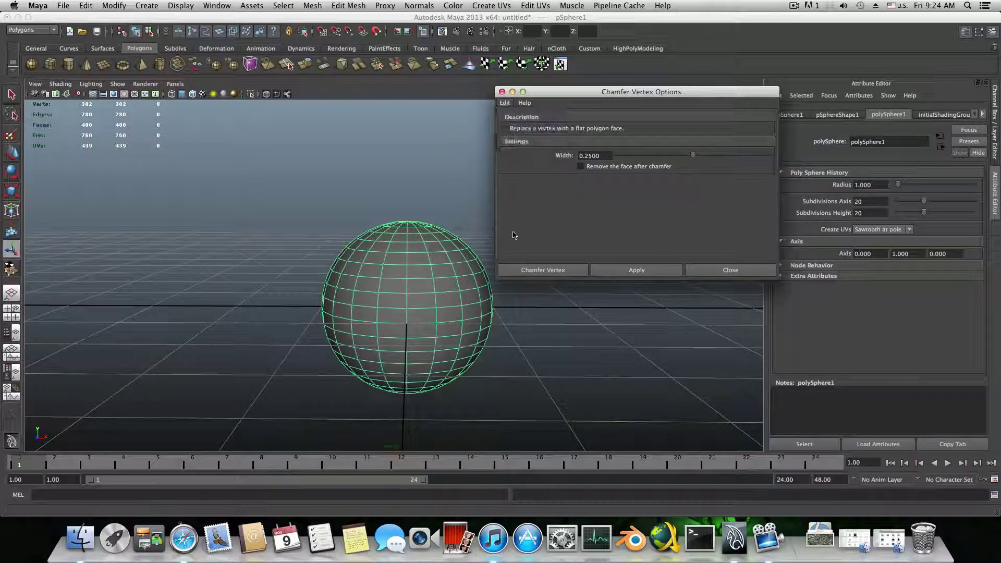
{"action": "left_click", "coordinate": [543, 270]}
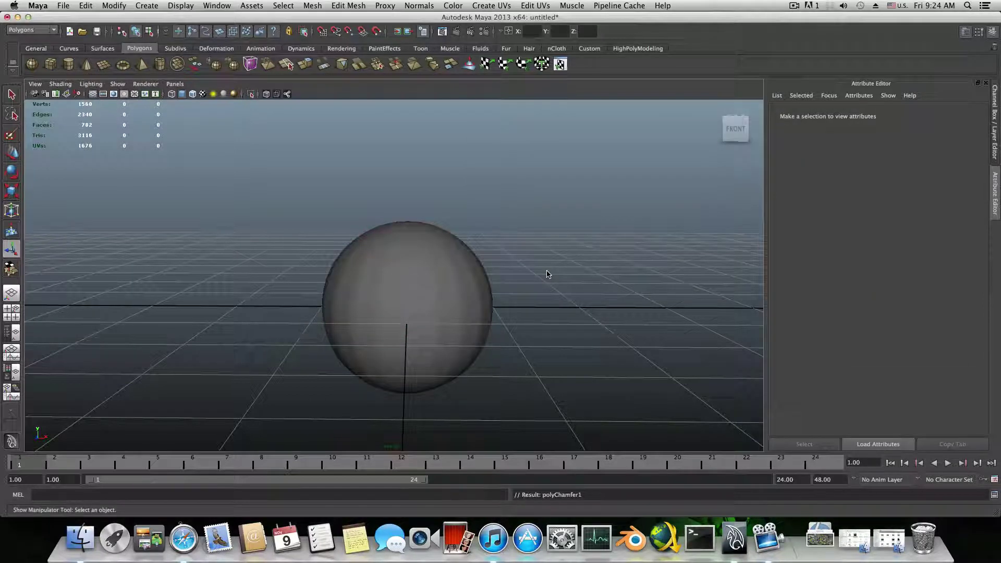
{"action": "left_click", "coordinate": [413, 379]}
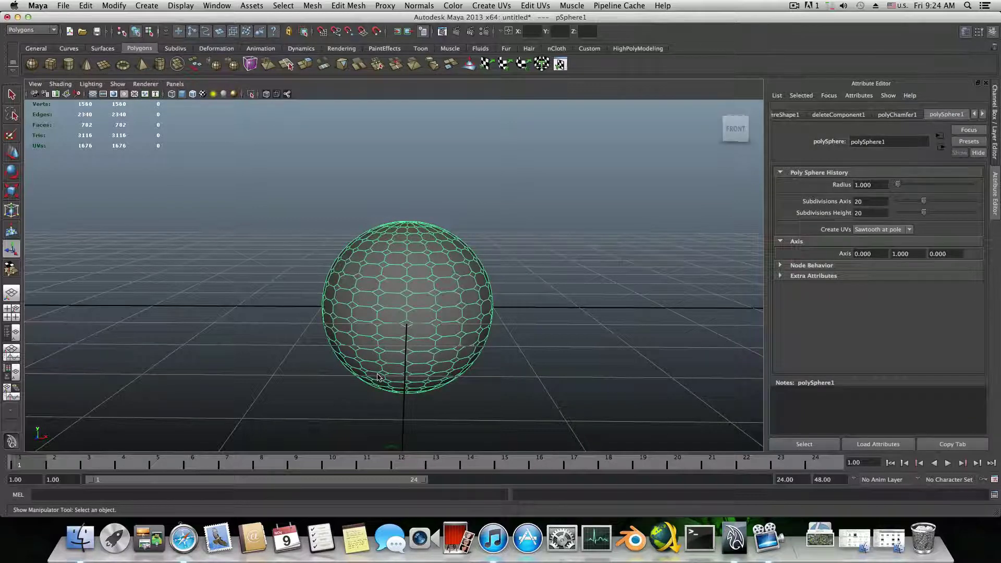
Set the width of the sphere's vertex chamfer to 0.5 in its construction history
{"action": "left_click_drag", "start_coordinate": [379, 377], "coordinate": [363, 299], "text": "alt"}
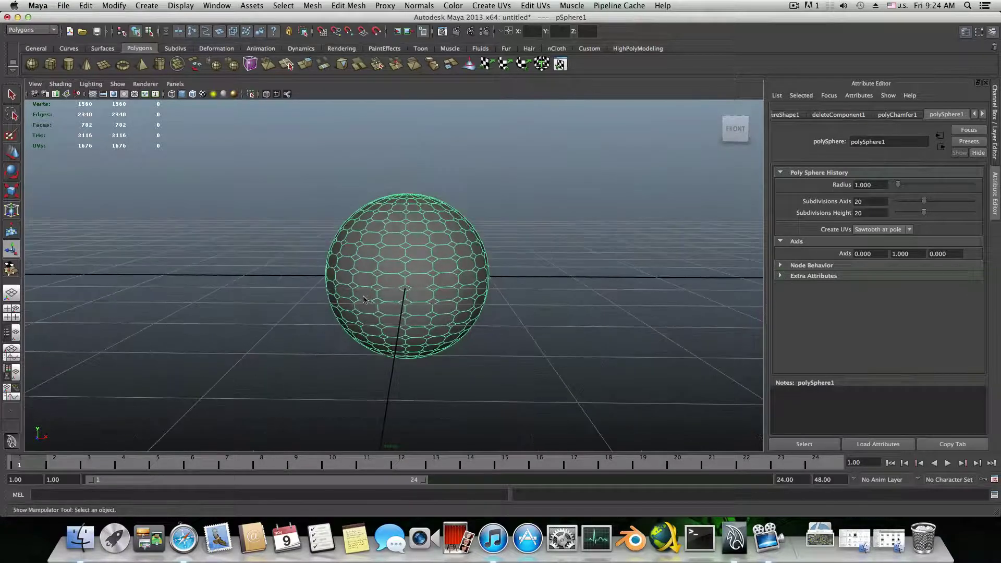
{"action": "right_click_drag", "start_coordinate": [364, 299], "coordinate": [401, 288], "text": "alt"}
{"action": "middle_click_drag", "start_coordinate": [401, 288], "coordinate": [402, 329], "text": "alt"}
{"action": "right_click_drag", "start_coordinate": [402, 328], "coordinate": [460, 327], "text": "alt"}
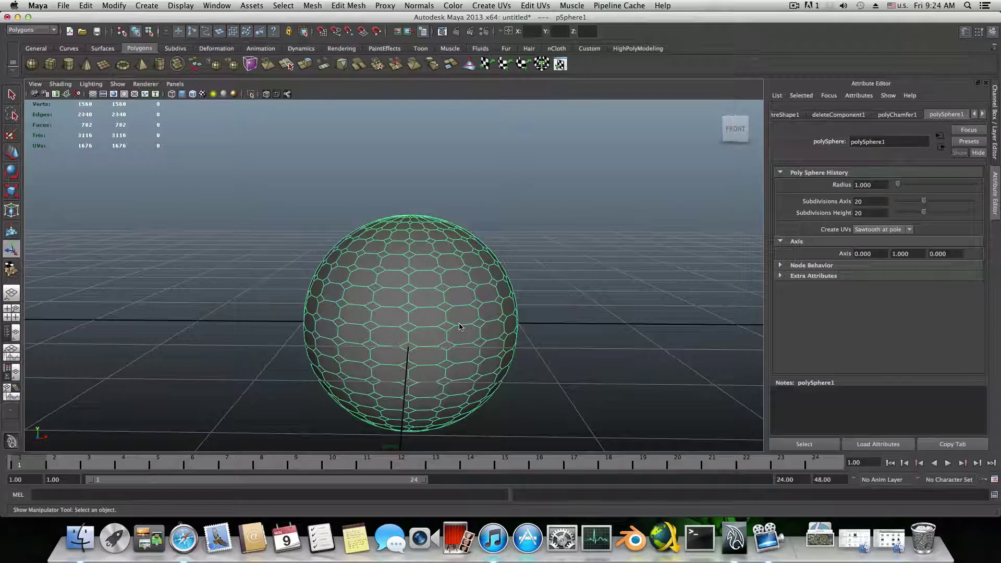
{"action": "left_click_drag", "start_coordinate": [453, 339], "coordinate": [460, 325], "text": "alt"}
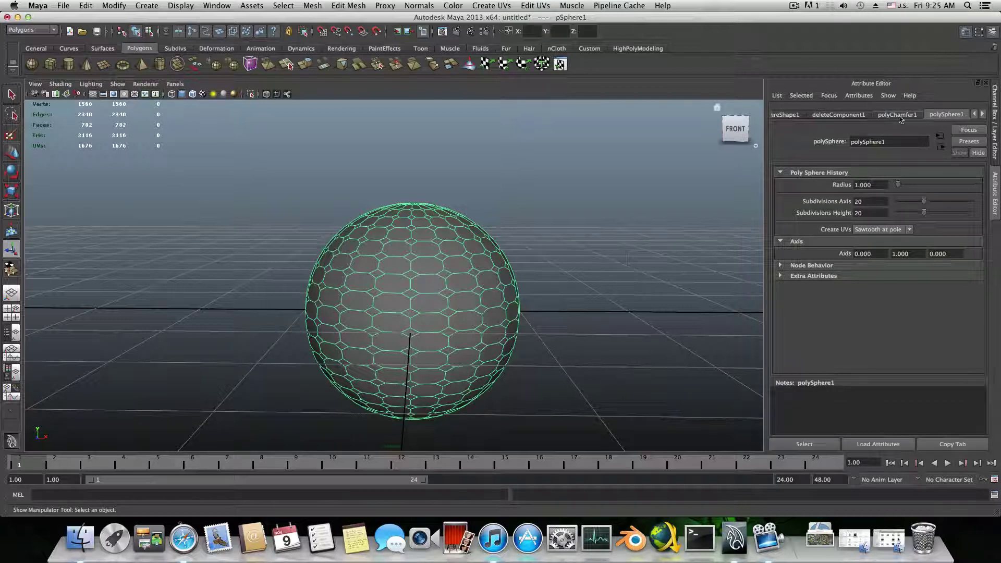
{"action": "left_click", "coordinate": [902, 117]}
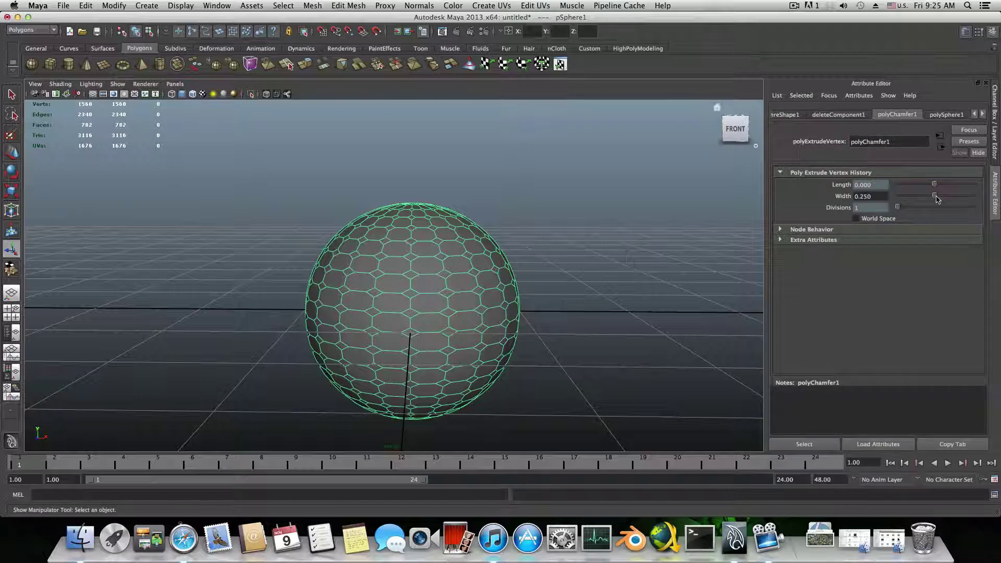
{"action": "left_click_drag", "start_coordinate": [937, 199], "coordinate": [976, 200]}
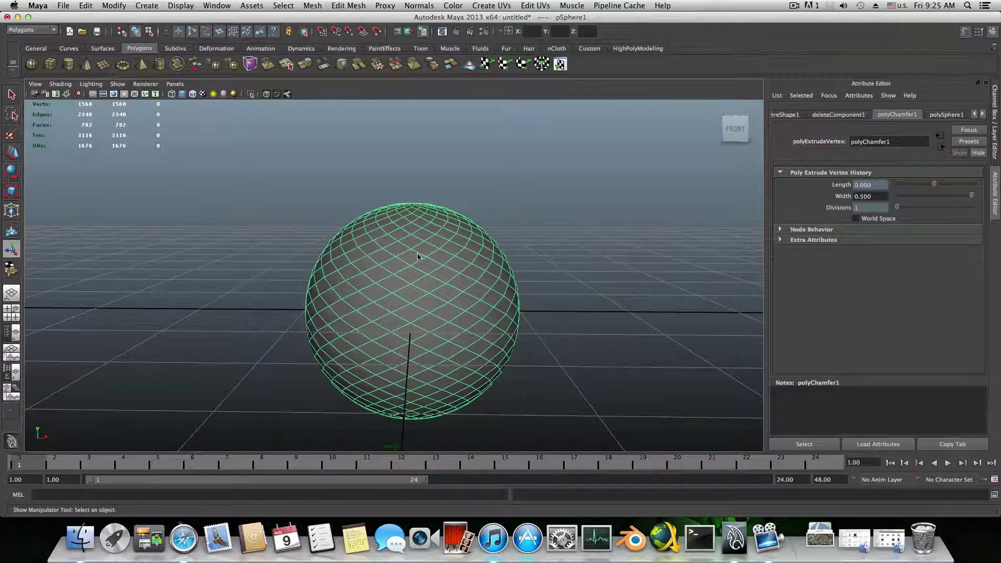
Preview the chamfered sphere with smooth mesh display and return it to the unsmoothed display
{"action": "mouse_move", "coordinate": [417, 252]}
{"action": "left_mouse_down", "text": "alt"}
{"action": "mouse_move", "coordinate": [372, 312]}
{"action": "mouse_move", "coordinate": [432, 244]}
{"action": "mouse_move", "coordinate": [532, 240]}
{"action": "mouse_move", "coordinate": [384, 201]}
{"action": "mouse_move", "coordinate": [347, 250]}
{"action": "mouse_move", "coordinate": [373, 281]}
{"action": "mouse_move", "coordinate": [405, 251]}
{"action": "left_mouse_up", "text": "alt"}
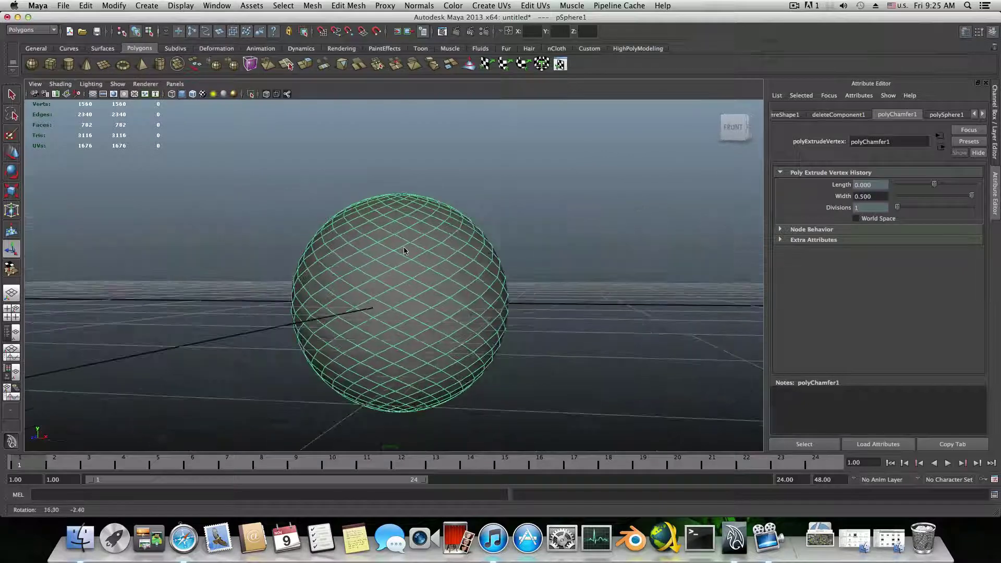
{"action": "middle_click_drag", "start_coordinate": [405, 252], "coordinate": [410, 234], "text": "alt"}
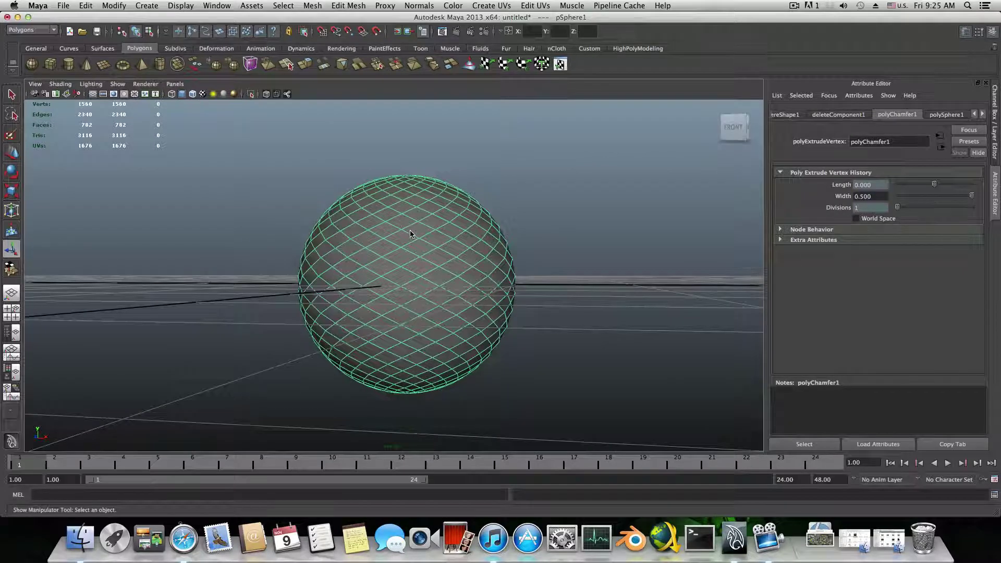
{"action": "key", "text": "3"}
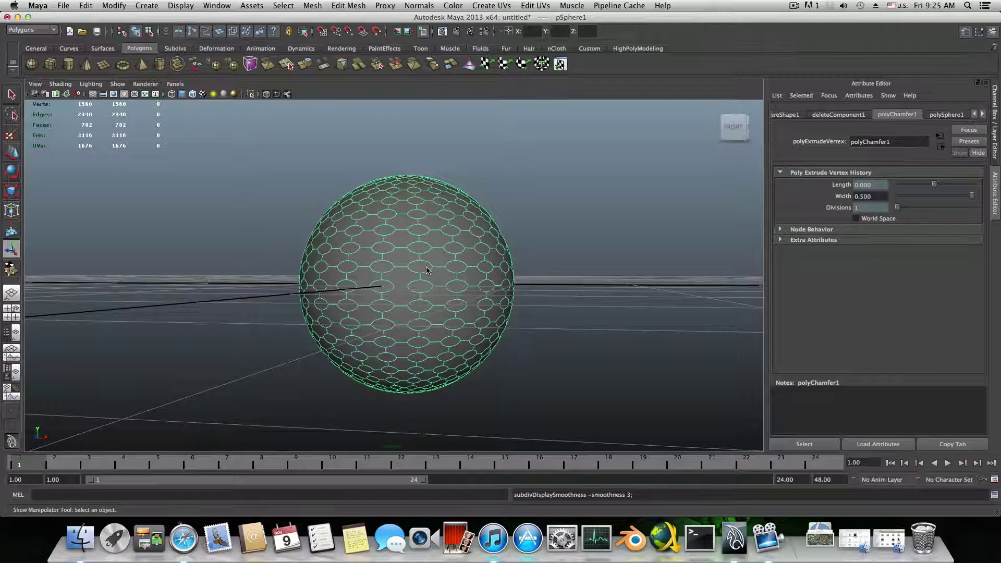
{"action": "key", "text": "1"}
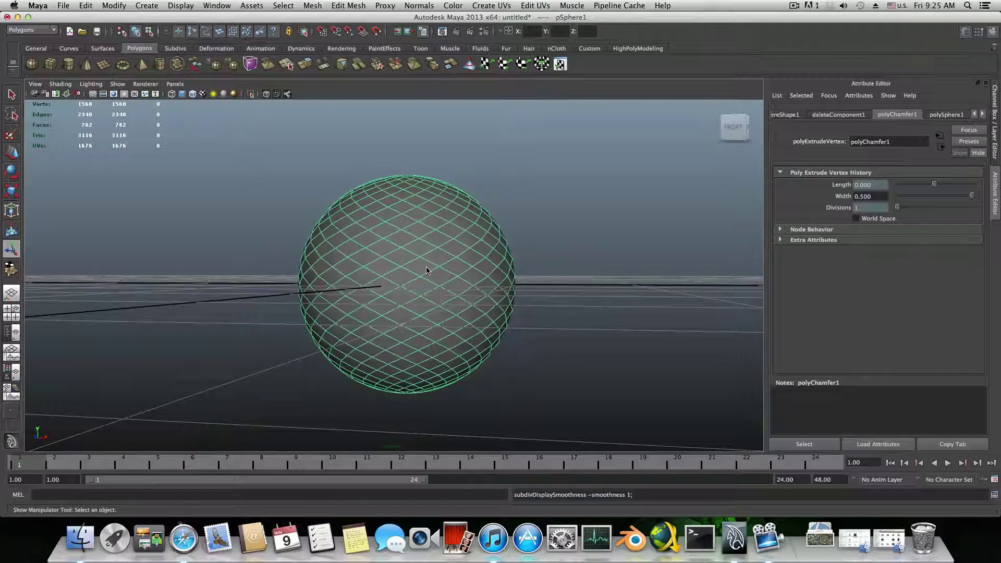
Switch the sphere to face selection and select the first faces of a spiral band beside the top pole cap
{"action": "left_click_drag", "start_coordinate": [425, 273], "coordinate": [445, 304], "text": "alt"}
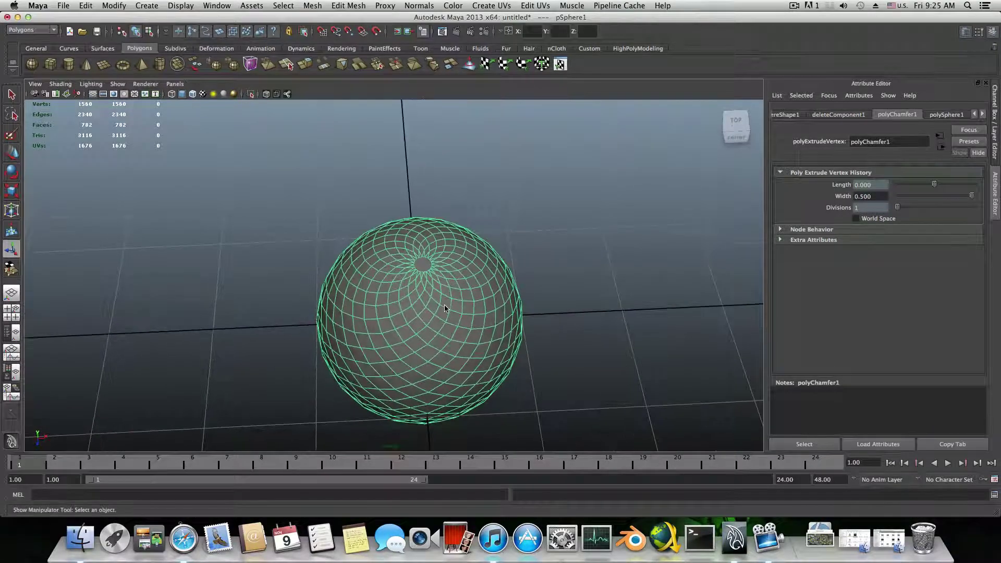
{"action": "right_click_drag", "start_coordinate": [413, 302], "coordinate": [475, 311], "text": "alt"}
{"action": "middle_click_drag", "start_coordinate": [475, 311], "coordinate": [443, 262], "text": "alt"}
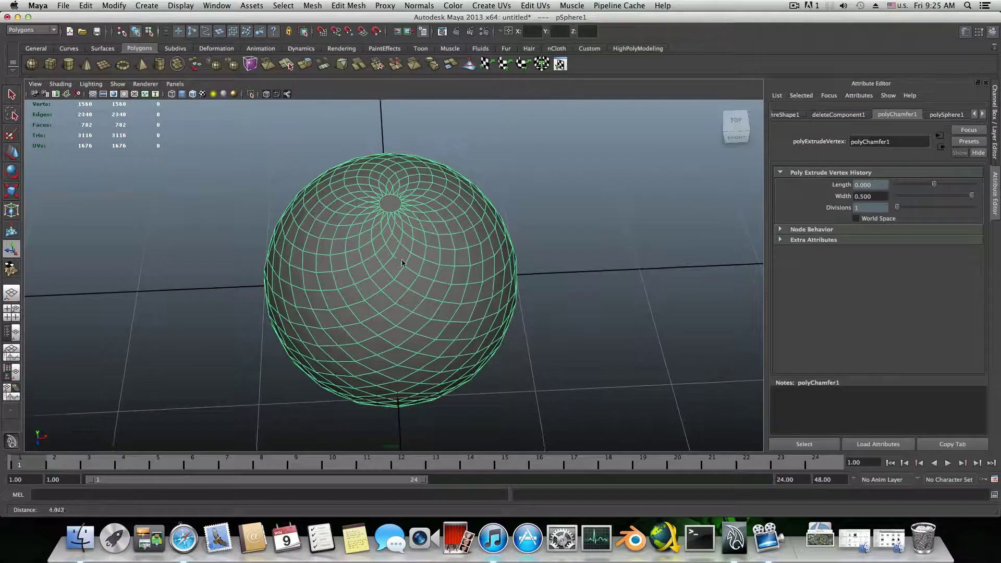
{"action": "right_click_drag", "start_coordinate": [402, 264], "coordinate": [463, 271], "text": "alt"}
{"action": "right_click_drag", "start_coordinate": [439, 239], "coordinate": [443, 262]}
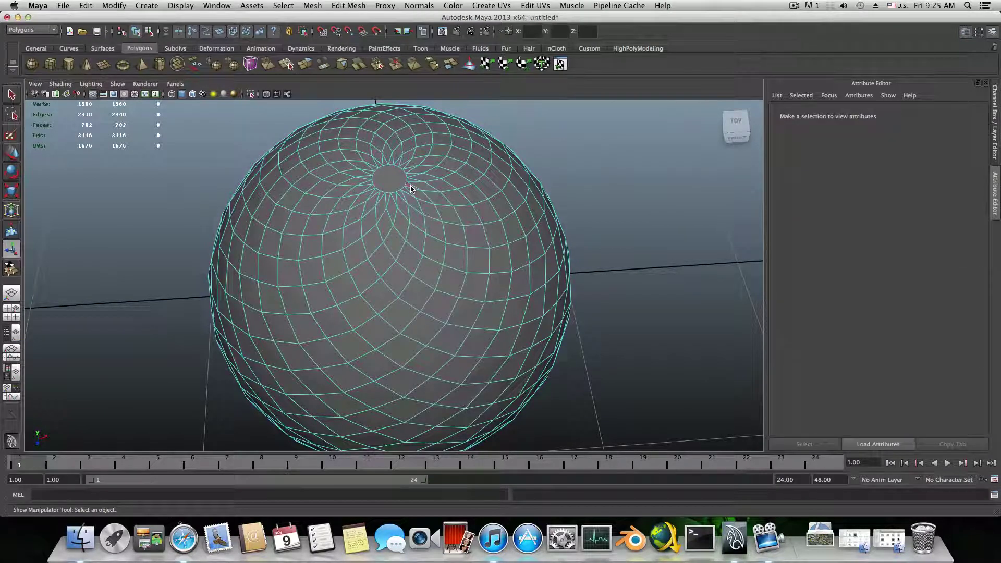
{"action": "left_click", "coordinate": [414, 204]}
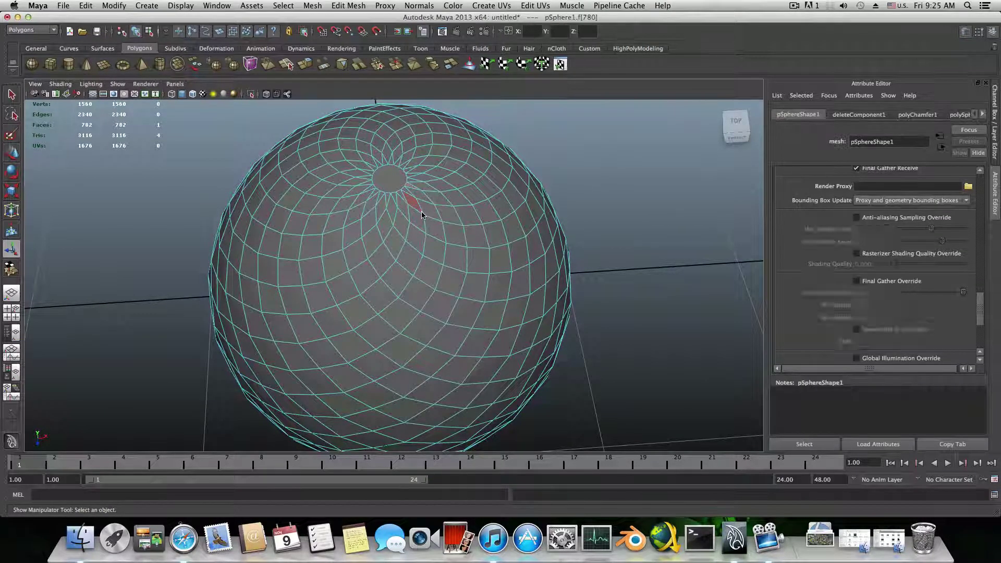
{"action": "key", "text": "shift+period"}
{"action": "left_click", "coordinate": [416, 208]}
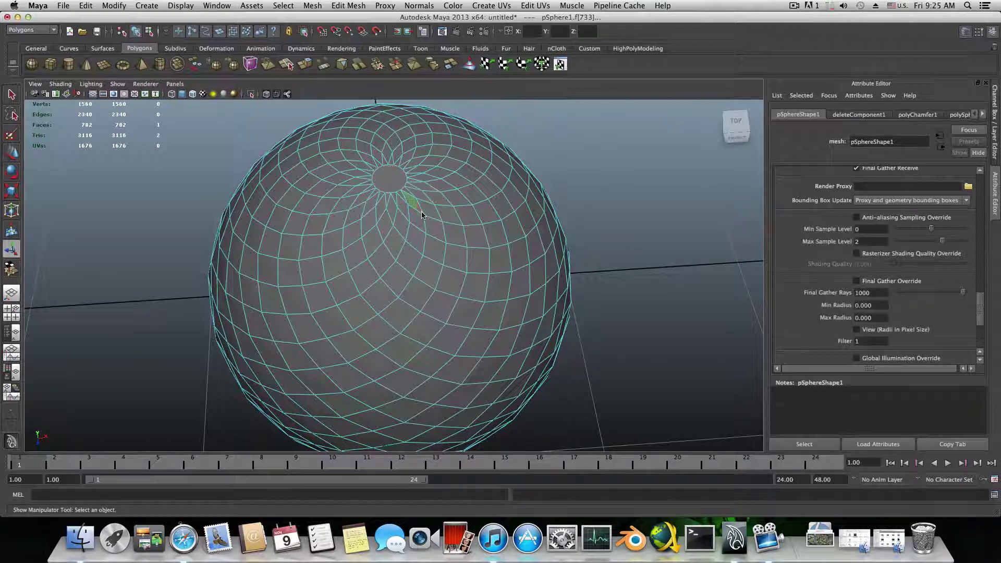
{"action": "left_click", "coordinate": [291, 198], "text": "shift"}
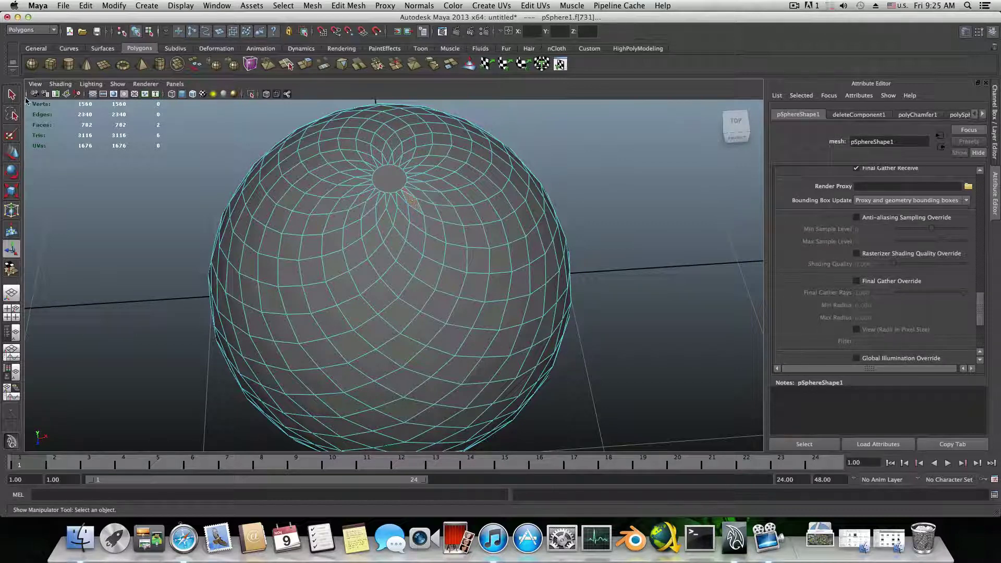
Add adjacent faces to the selection along the spiral band, from the top pole down across the sphere's front
{"action": "key", "text": "q"}
{"action": "left_click", "coordinate": [421, 220], "text": "shift"}
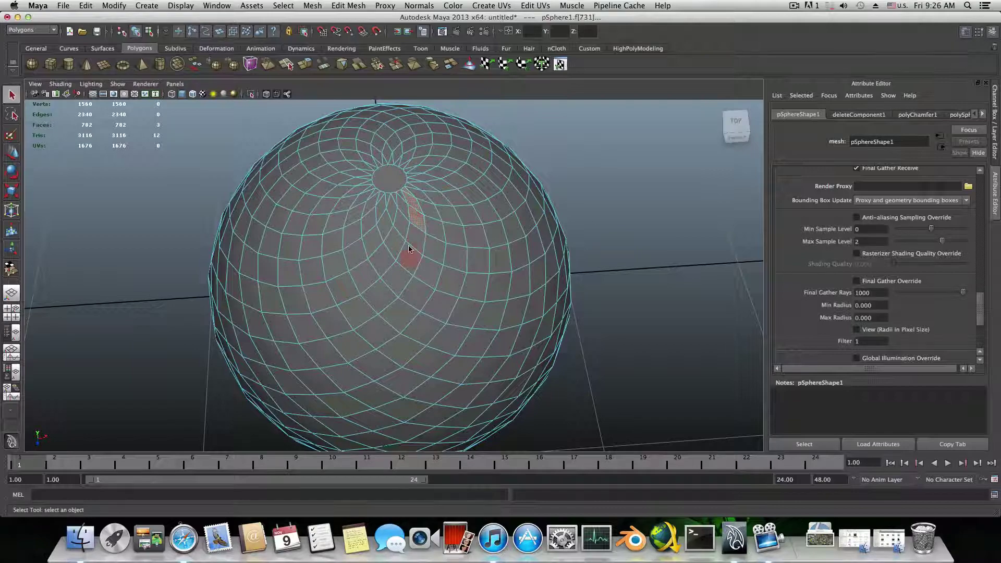
{"action": "left_click", "coordinate": [409, 259], "text": "shift"}
{"action": "left_click", "coordinate": [396, 278], "text": "shift"}
{"action": "left_click", "coordinate": [379, 296], "text": "shift"}
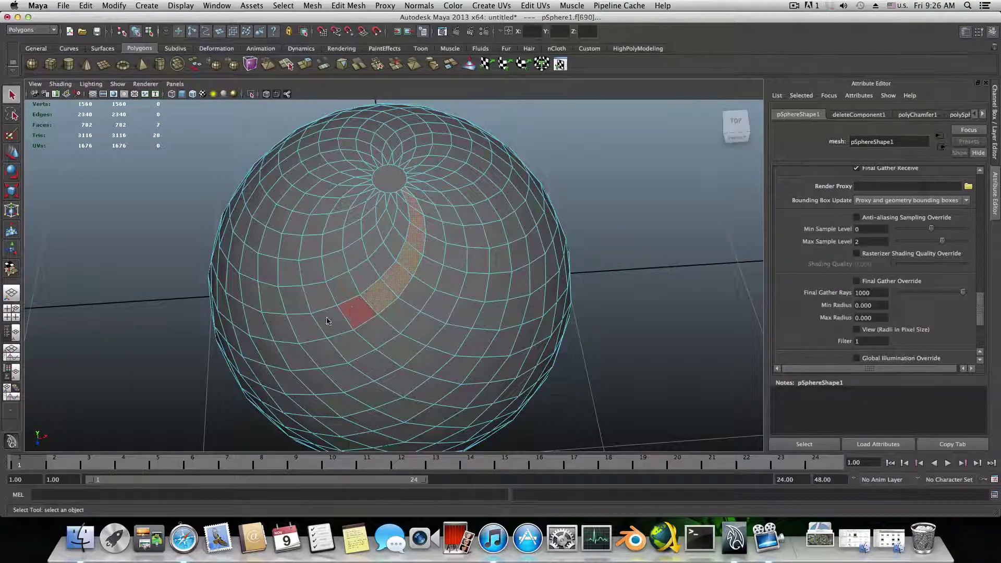
{"action": "left_click", "coordinate": [358, 313], "text": "shift"}
{"action": "left_click_drag", "start_coordinate": [324, 330], "coordinate": [395, 246], "text": "alt"}
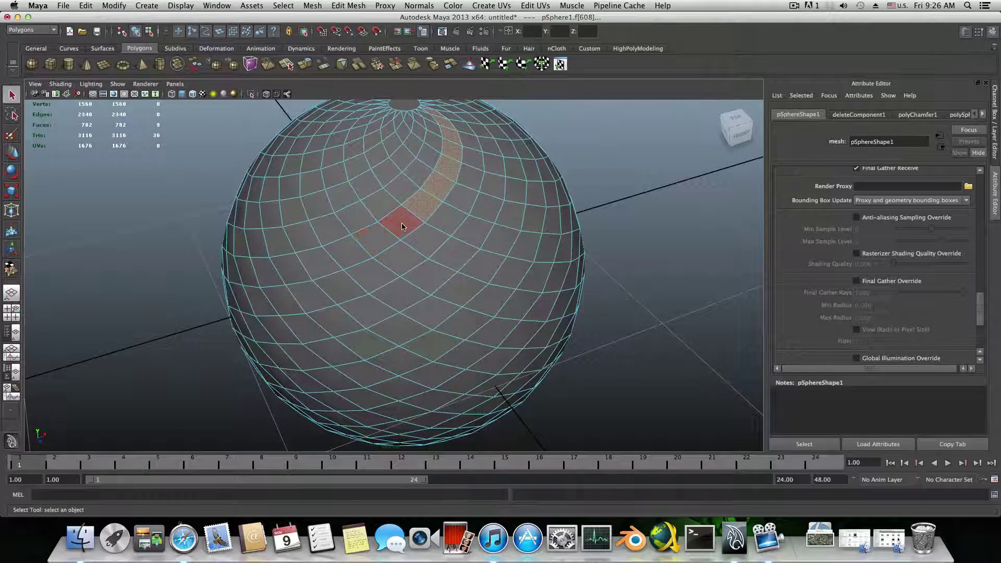
{"action": "left_click", "coordinate": [402, 227], "text": "shift"}
{"action": "left_click", "coordinate": [372, 242], "text": "shift"}
{"action": "left_click", "coordinate": [315, 264], "text": "shift"}
{"action": "left_click", "coordinate": [294, 269], "text": "shift"}
{"action": "left_click", "coordinate": [277, 274], "text": "shift"}
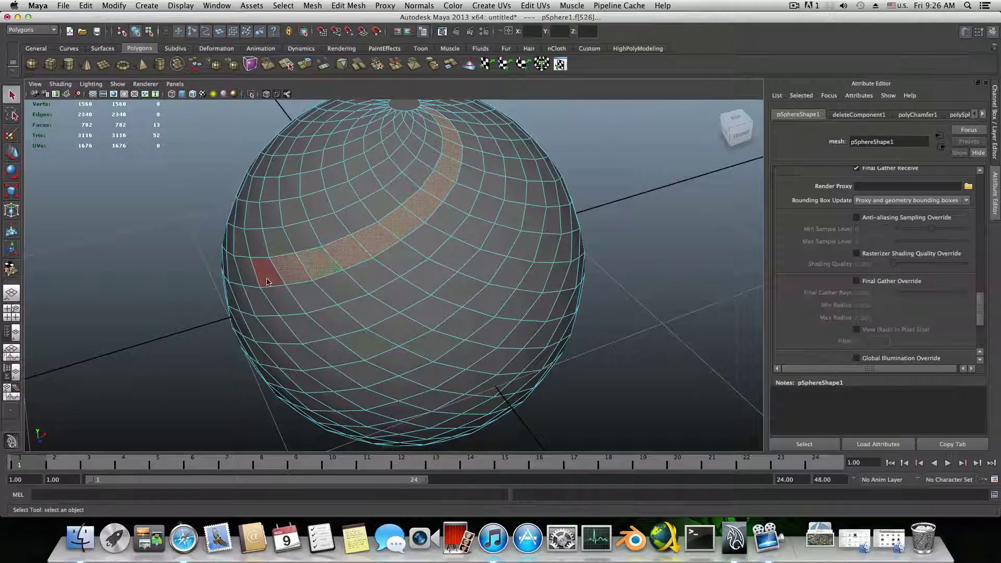
{"action": "left_click", "coordinate": [263, 284], "text": "shift"}
Add the next faces of the first spiral band to the selection, continuing from the front onto the sphere's left side
{"action": "left_click_drag", "start_coordinate": [254, 308], "coordinate": [359, 286], "text": "alt"}
{"action": "left_click", "coordinate": [360, 282], "text": "shift"}
{"action": "left_click", "coordinate": [308, 300], "text": "shift"}
{"action": "left_click", "coordinate": [303, 302], "text": "shift"}
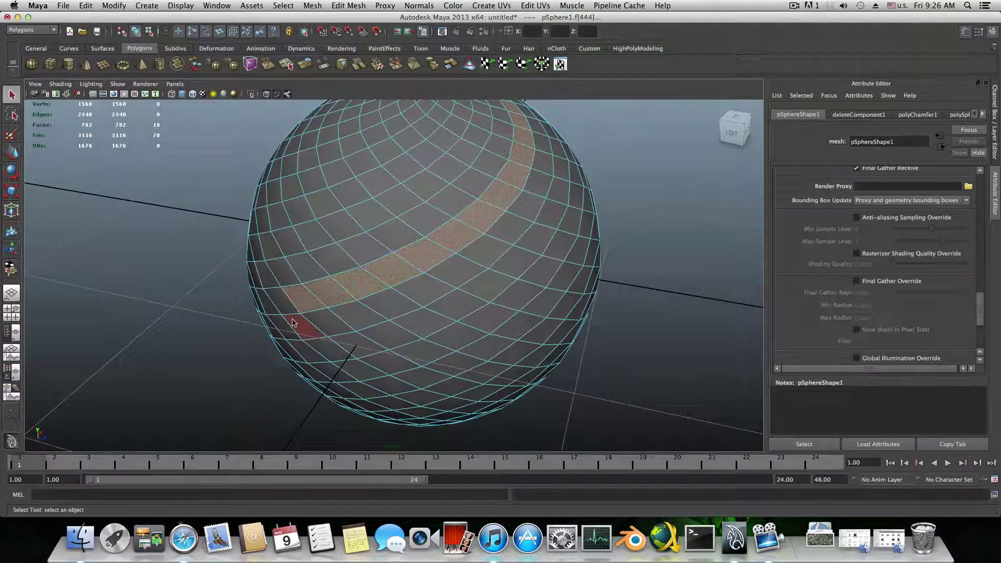
{"action": "left_click_drag", "start_coordinate": [302, 303], "coordinate": [421, 264], "text": "alt"}
{"action": "left_click", "coordinate": [427, 257], "text": "shift"}
{"action": "left_click", "coordinate": [394, 266], "text": "shift"}
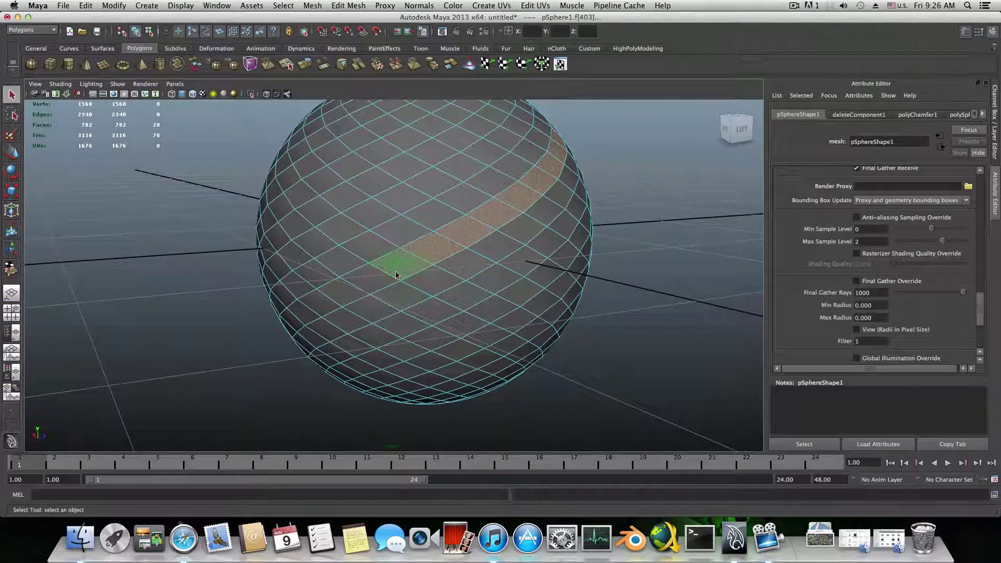
Extend the first band's face selection diagonally down the sphere's left side and around onto its back
{"action": "left_click", "coordinate": [368, 279], "text": "shift"}
{"action": "left_click", "coordinate": [336, 292], "text": "shift"}
{"action": "left_click", "coordinate": [305, 313], "text": "shift"}
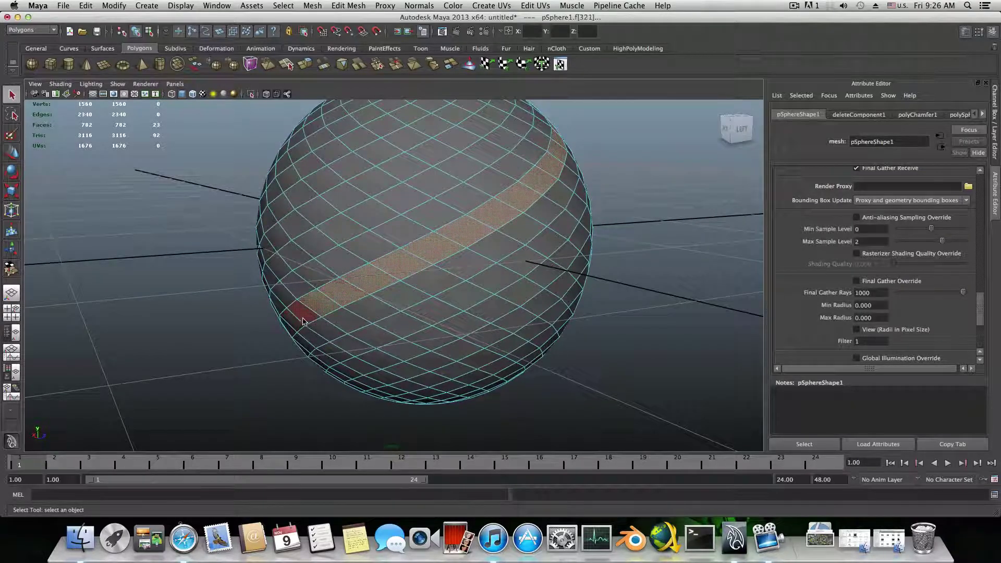
{"action": "left_click", "coordinate": [303, 320], "text": "shift"}
{"action": "left_click_drag", "start_coordinate": [327, 330], "coordinate": [366, 293], "text": "alt"}
{"action": "left_click", "coordinate": [364, 289], "text": "shift"}
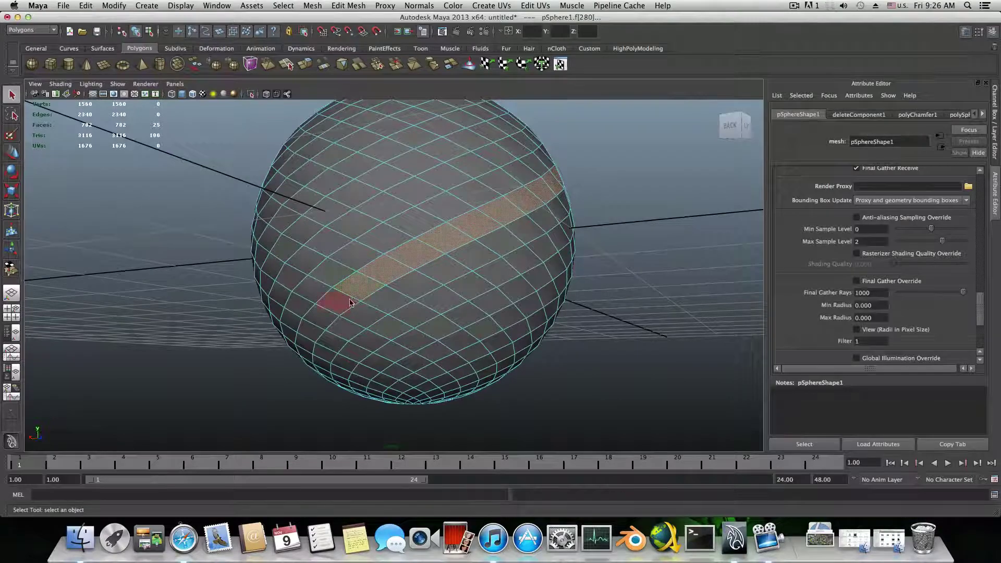
{"action": "left_click", "coordinate": [341, 303], "text": "shift"}
{"action": "left_click", "coordinate": [325, 314], "text": "shift"}
{"action": "left_click", "coordinate": [314, 331], "text": "shift"}
Complete the first band's face selection by adding its remaining faces down to the bottom pole cap
{"action": "left_click_drag", "start_coordinate": [324, 336], "coordinate": [388, 311], "text": "alt"}
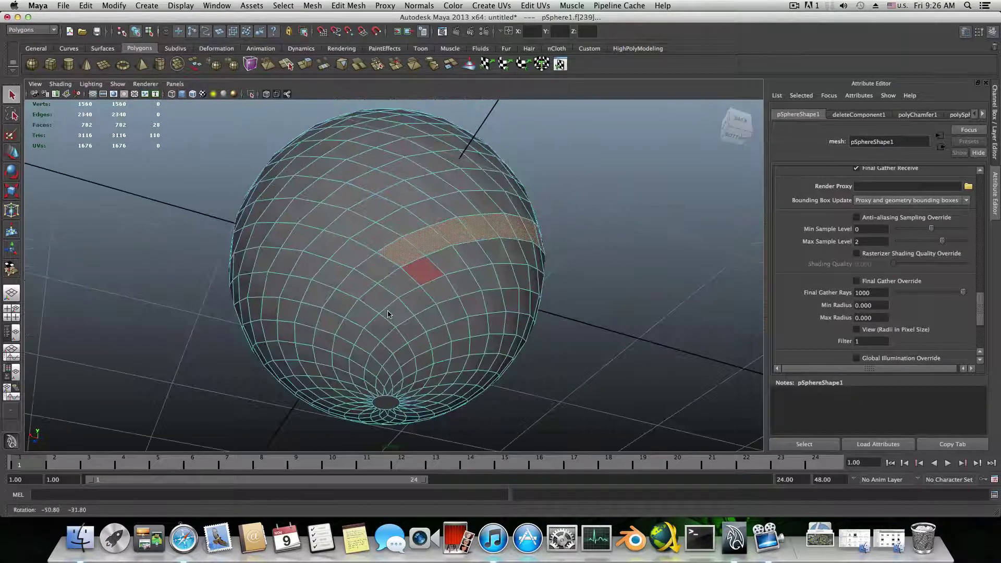
{"action": "left_click", "coordinate": [376, 270], "text": "shift"}
{"action": "left_click", "coordinate": [354, 285], "text": "shift"}
{"action": "left_click", "coordinate": [340, 301], "text": "shift"}
{"action": "left_click", "coordinate": [328, 321], "text": "shift"}
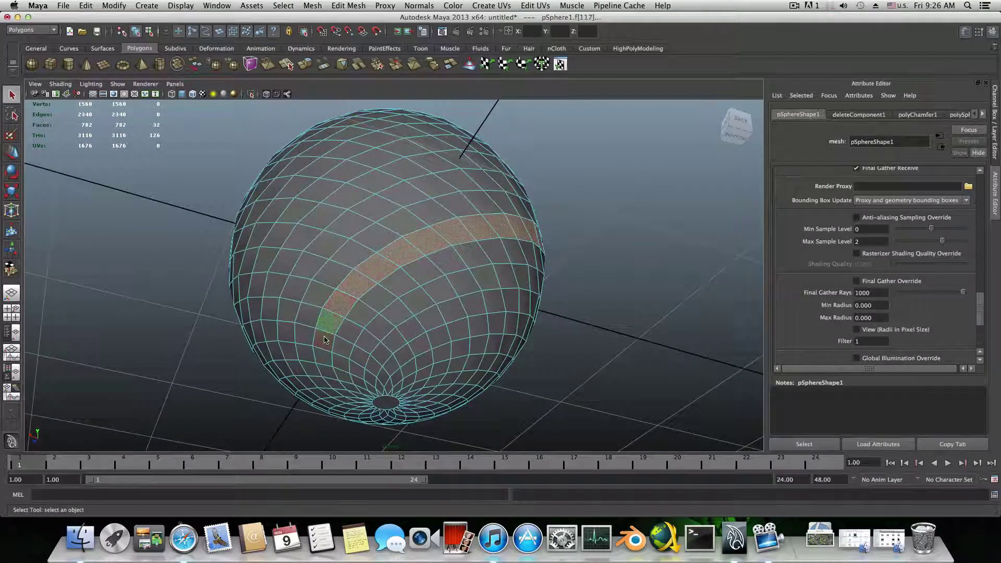
{"action": "left_click", "coordinate": [335, 372], "text": "shift"}
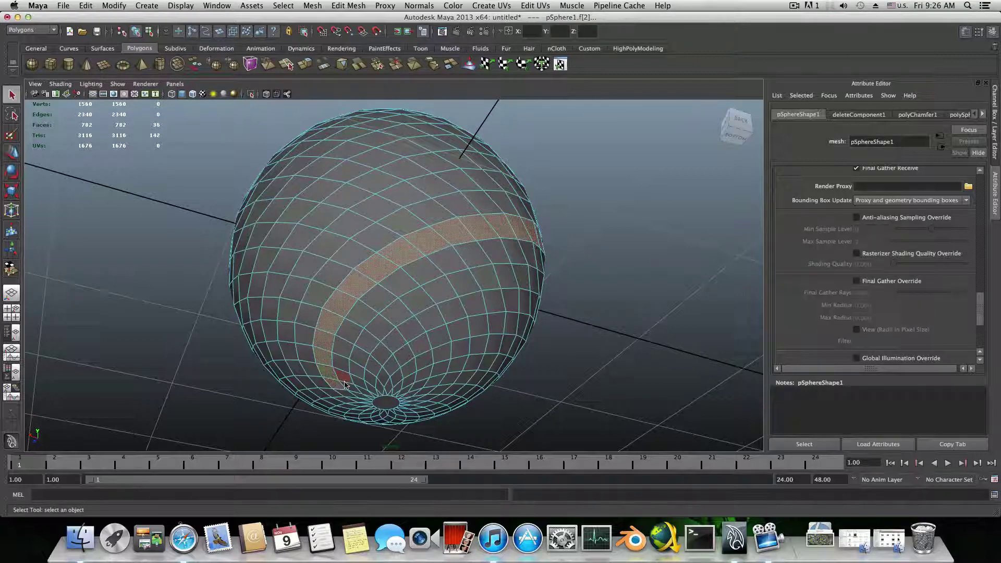
{"action": "left_click_drag", "start_coordinate": [337, 372], "coordinate": [343, 327], "text": "alt"}
{"action": "left_click", "coordinate": [342, 311], "text": "shift"}
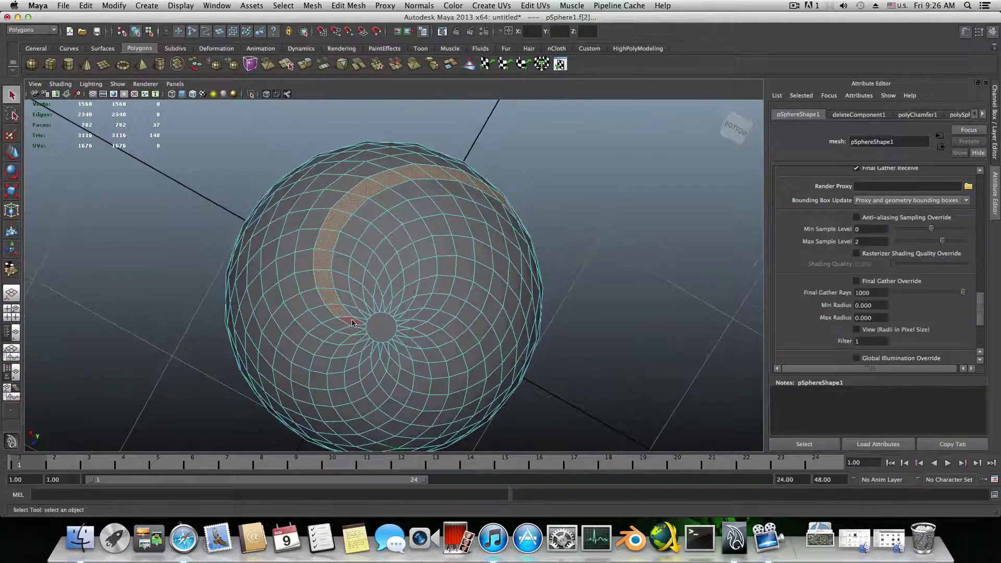
{"action": "left_click", "coordinate": [358, 323], "text": "shift"}
{"action": "left_click", "coordinate": [362, 329], "text": "shift"}
Add the upper faces of a second spiral band starting at the top pole cap, leaving one row of faces unselected beside the first band
{"action": "left_click_drag", "start_coordinate": [411, 275], "coordinate": [351, 306], "text": "alt"}
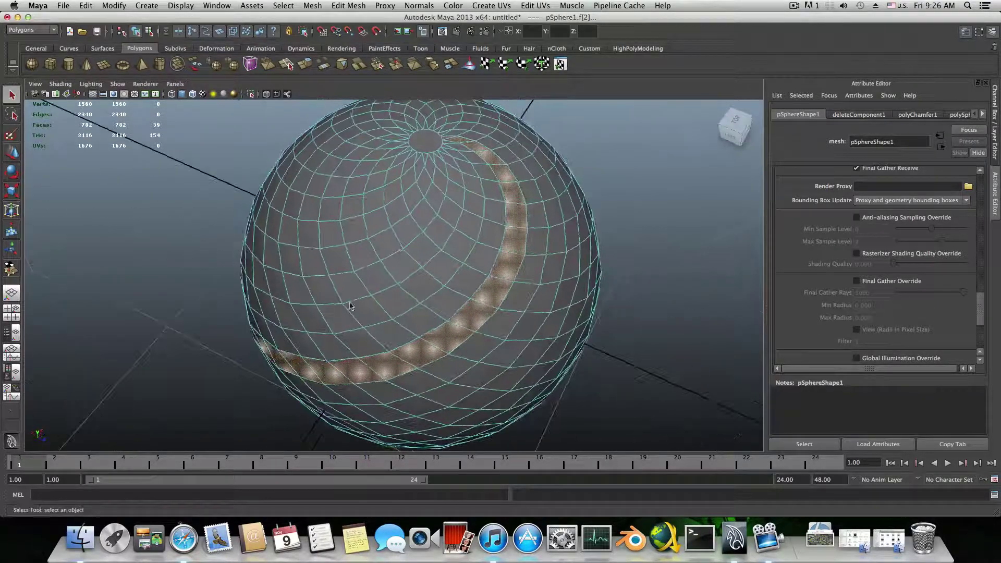
{"action": "left_click", "coordinate": [455, 156], "text": "shift"}
{"action": "left_click", "coordinate": [458, 157], "text": "shift"}
{"action": "left_click", "coordinate": [468, 171], "text": "shift"}
{"action": "left_click", "coordinate": [473, 188], "text": "shift"}
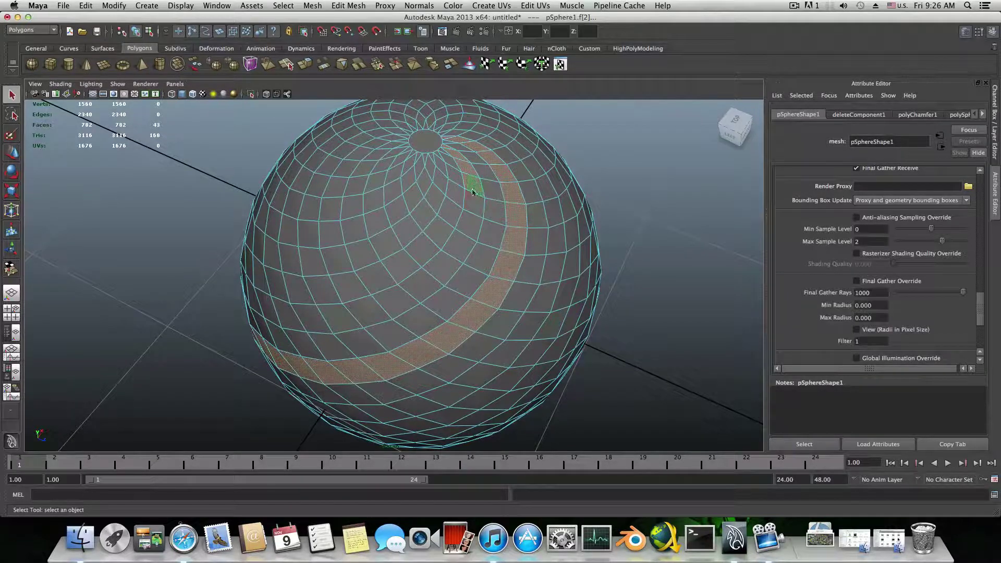
{"action": "left_click", "coordinate": [474, 206], "text": "shift"}
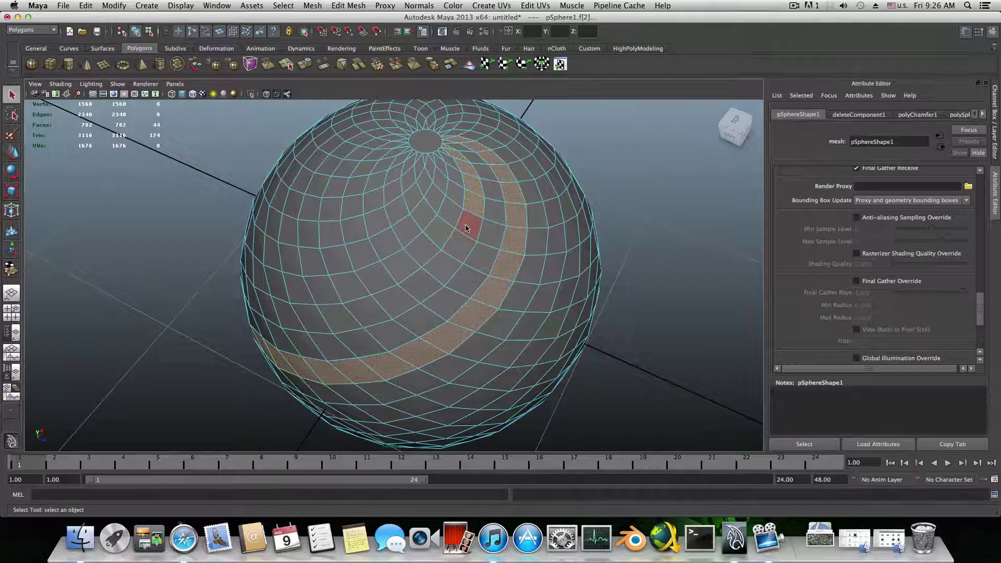
{"action": "left_click", "coordinate": [469, 224], "text": "shift"}
{"action": "left_click", "coordinate": [442, 267], "text": "shift"}
{"action": "left_click", "coordinate": [422, 286], "text": "shift"}
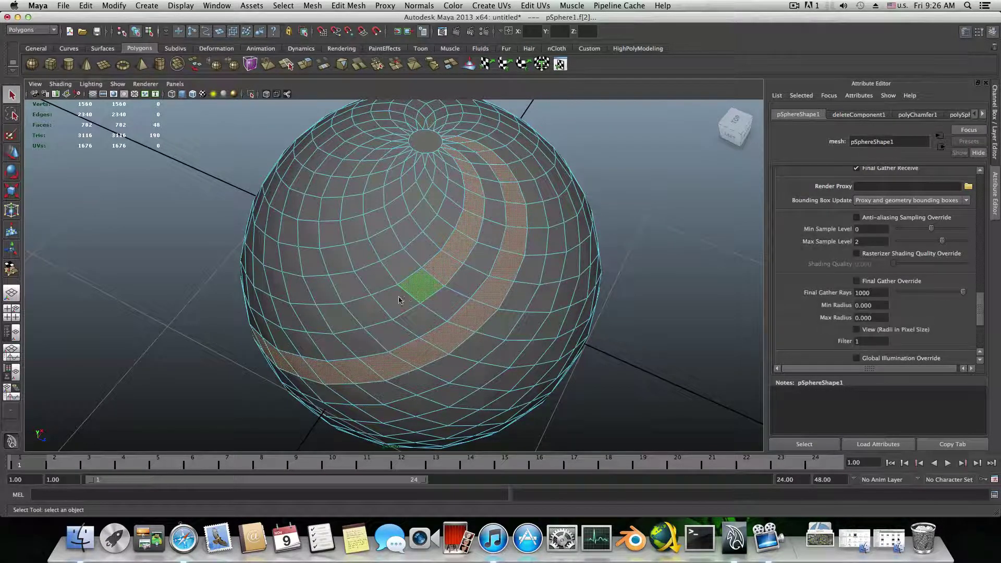
Extend the second band's face selection along its spiral row, parallel to the first band, onto the sphere's left side
{"action": "left_click", "coordinate": [398, 298], "text": "shift"}
{"action": "left_click", "coordinate": [370, 311], "text": "shift"}
{"action": "left_click", "coordinate": [342, 317], "text": "shift"}
{"action": "left_click", "coordinate": [315, 318], "text": "shift"}
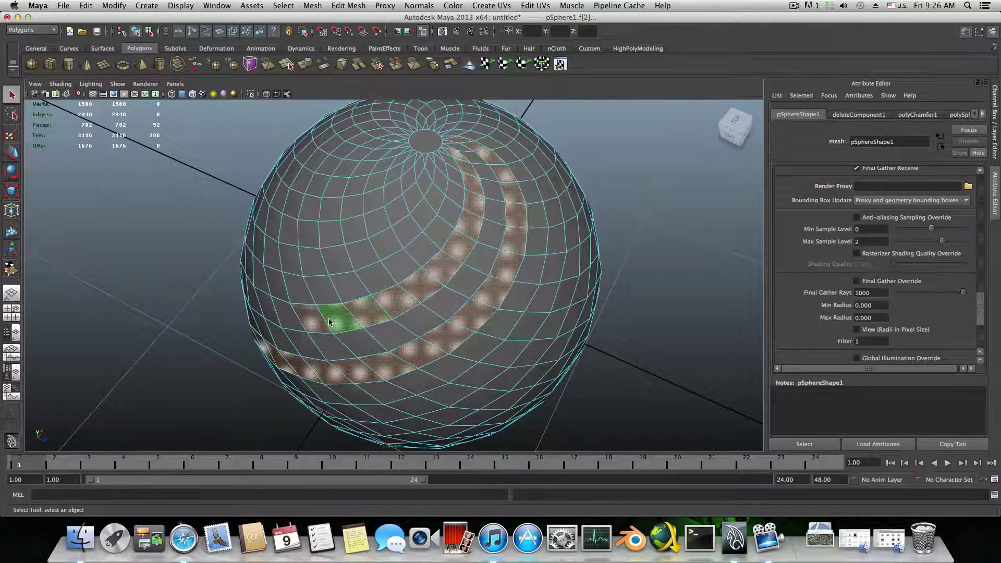
{"action": "left_click_drag", "start_coordinate": [334, 321], "coordinate": [442, 209], "text": "alt"}
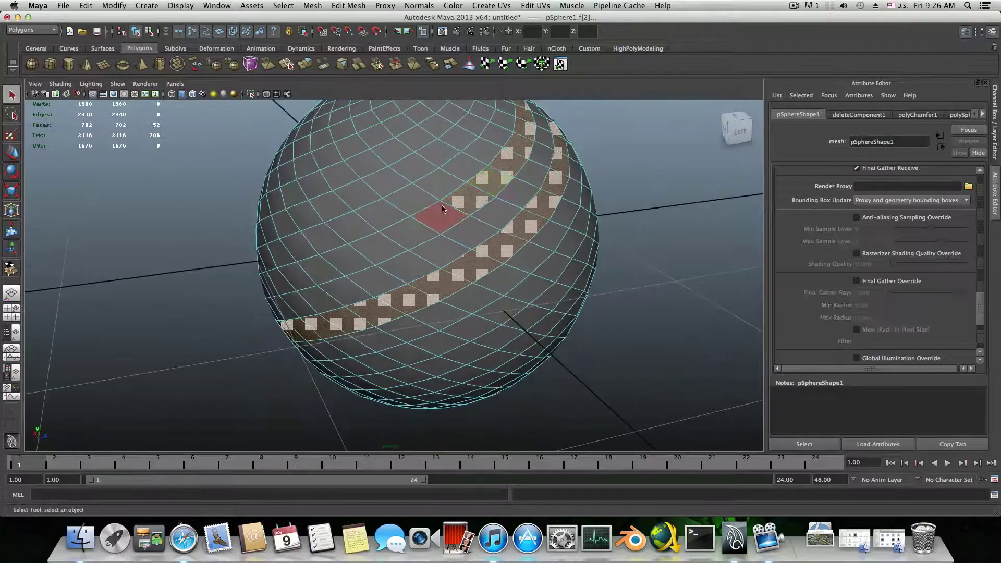
{"action": "left_click", "coordinate": [410, 238], "text": "shift"}
{"action": "left_click", "coordinate": [397, 245], "text": "shift"}
Add further faces of the second band across the sphere's left side toward the back
{"action": "left_click_drag", "start_coordinate": [391, 269], "coordinate": [444, 211], "text": "alt"}
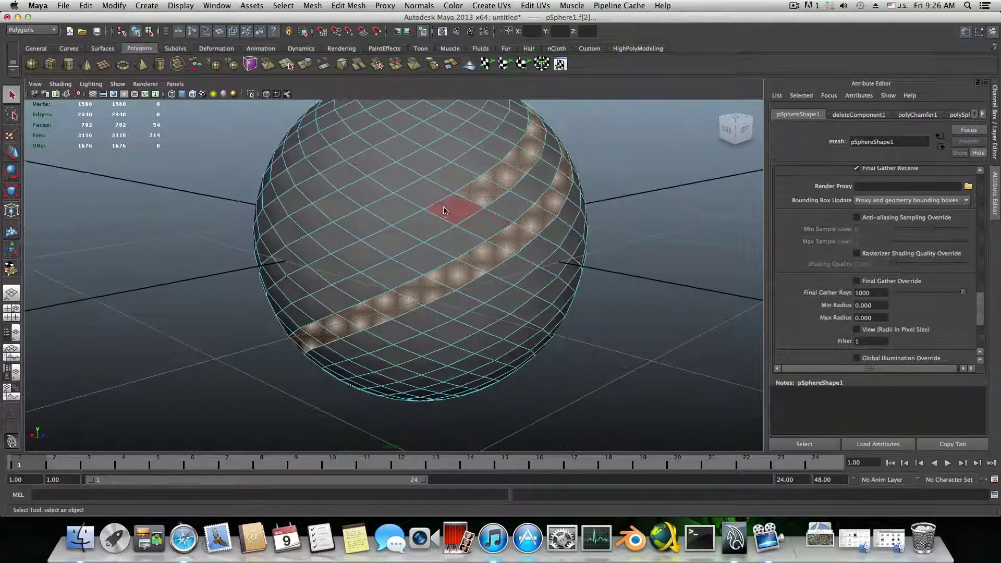
{"action": "left_click", "coordinate": [443, 210], "text": "shift"}
{"action": "left_click", "coordinate": [416, 223], "text": "shift"}
{"action": "left_click", "coordinate": [391, 240], "text": "shift"}
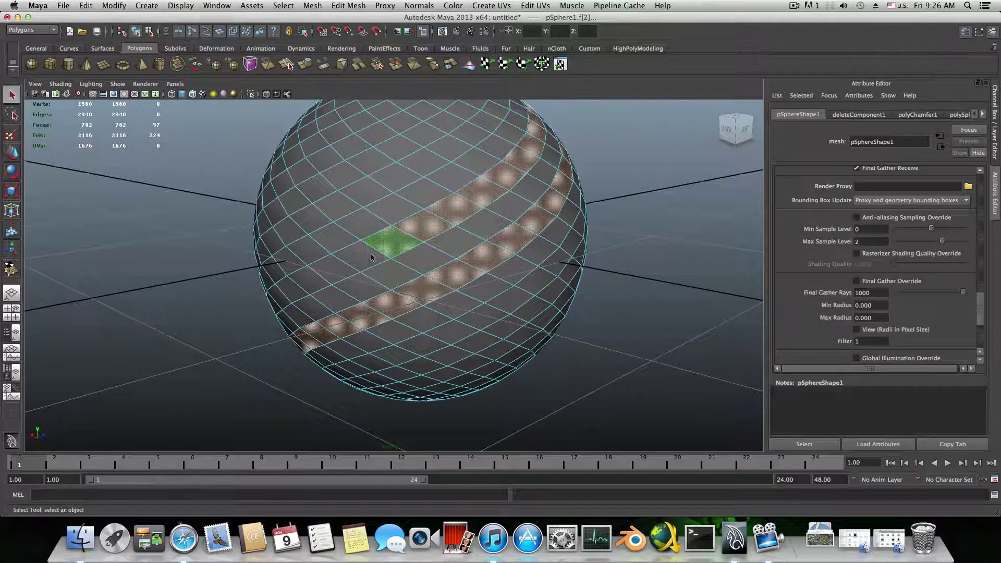
{"action": "left_click", "coordinate": [362, 258], "text": "shift"}
{"action": "left_click", "coordinate": [334, 268], "text": "shift"}
{"action": "left_click_drag", "start_coordinate": [334, 268], "coordinate": [368, 266], "text": "alt"}
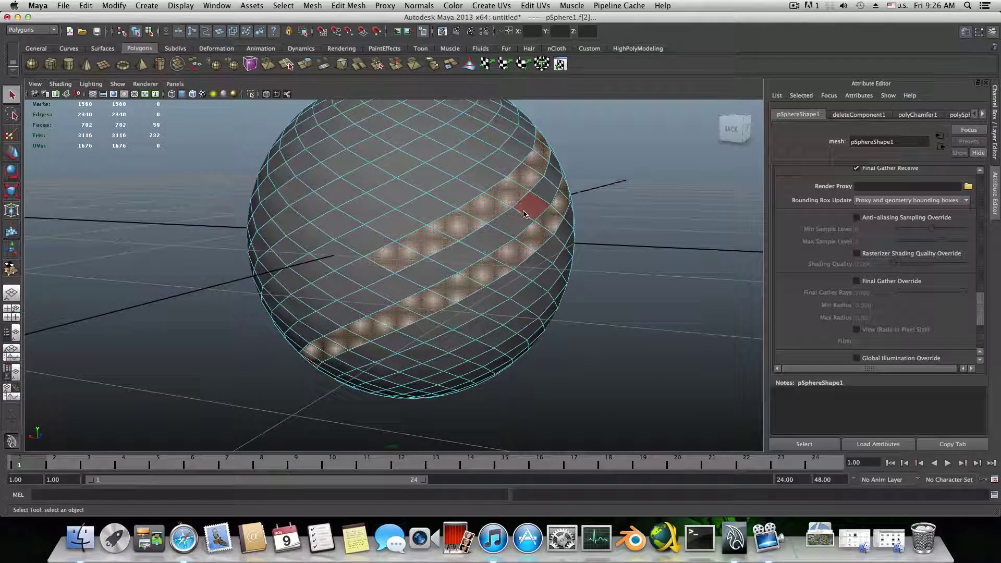
Undo the accidental deselection and extend the second band's face selection across the sphere's back
{"action": "left_click", "coordinate": [235, 276]}
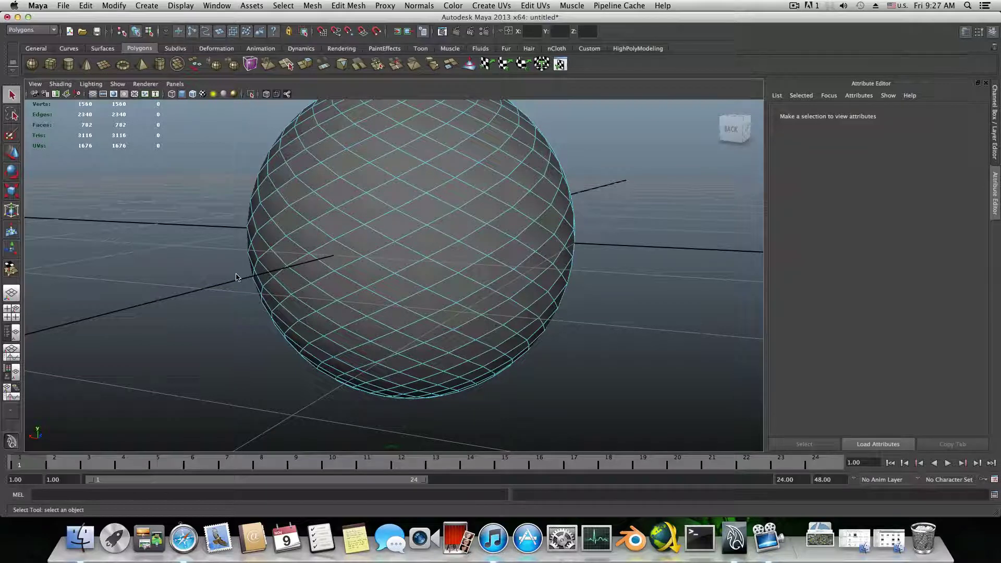
{"action": "key", "text": "z"}
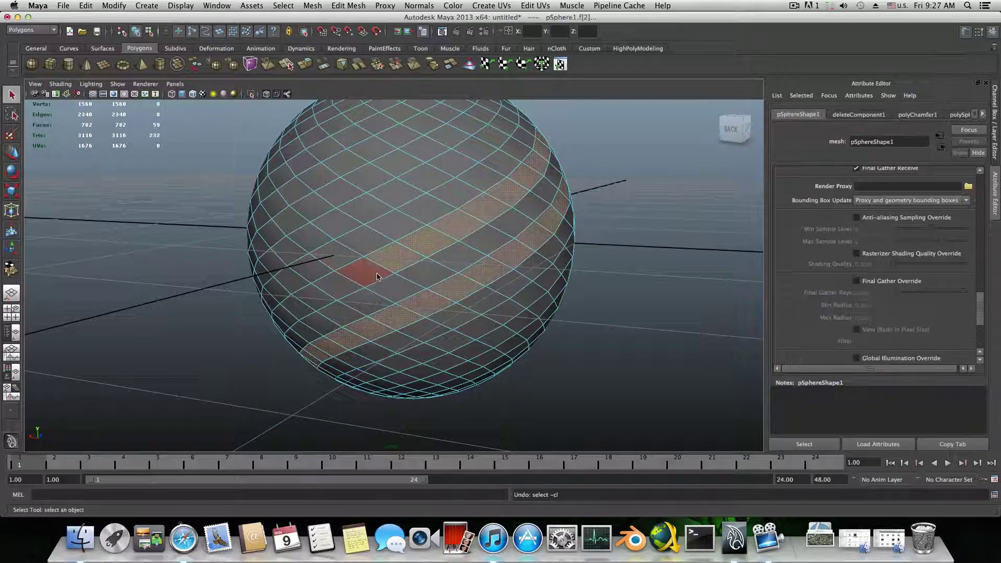
{"action": "left_click", "coordinate": [377, 277], "text": "shift"}
{"action": "left_click", "coordinate": [342, 290], "text": "shift"}
{"action": "left_click", "coordinate": [319, 301], "text": "shift"}
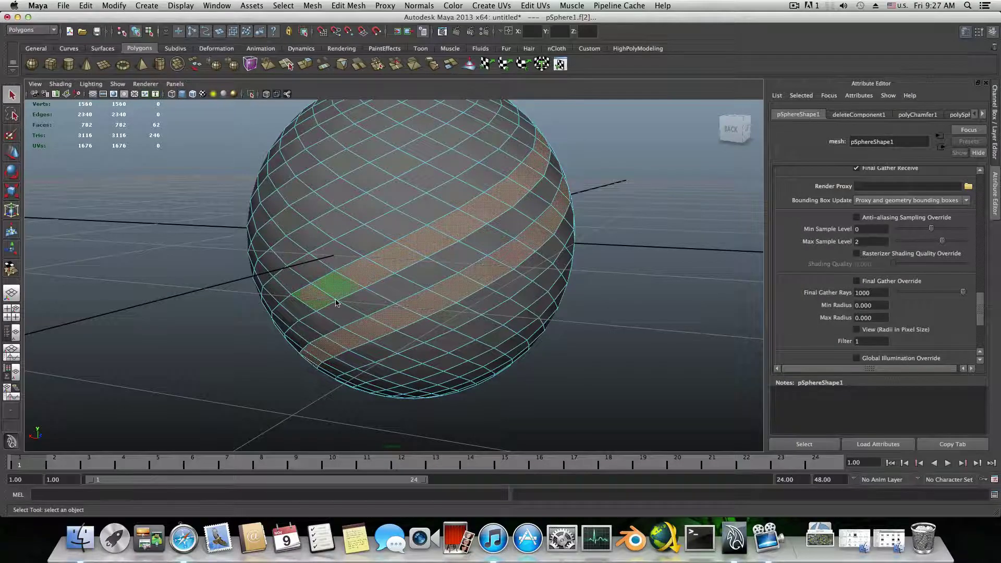
{"action": "left_click_drag", "start_coordinate": [340, 293], "coordinate": [362, 261], "text": "alt"}
{"action": "left_click", "coordinate": [362, 261], "text": "shift"}
{"action": "left_click", "coordinate": [337, 282], "text": "shift"}
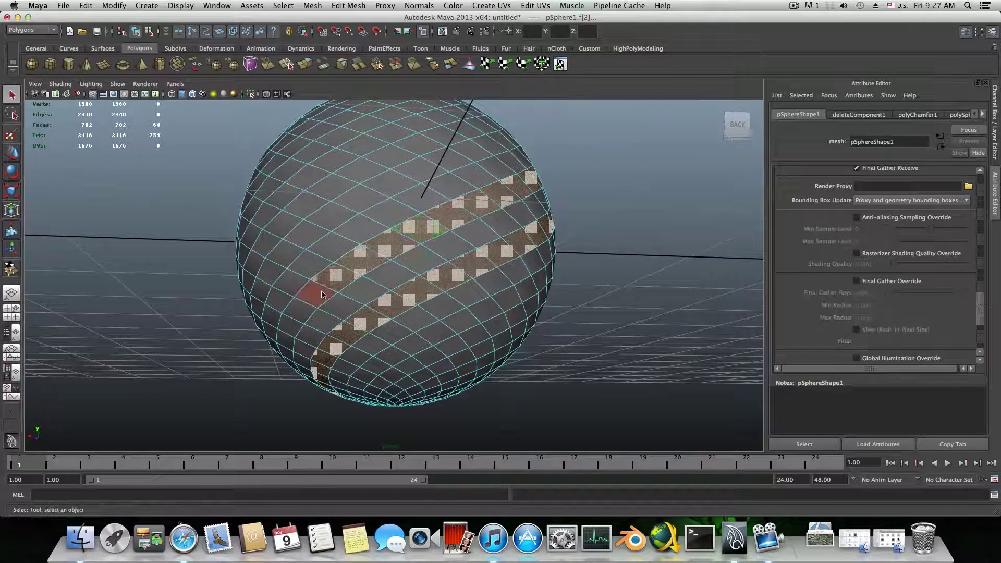
{"action": "left_click", "coordinate": [313, 297], "text": "shift"}
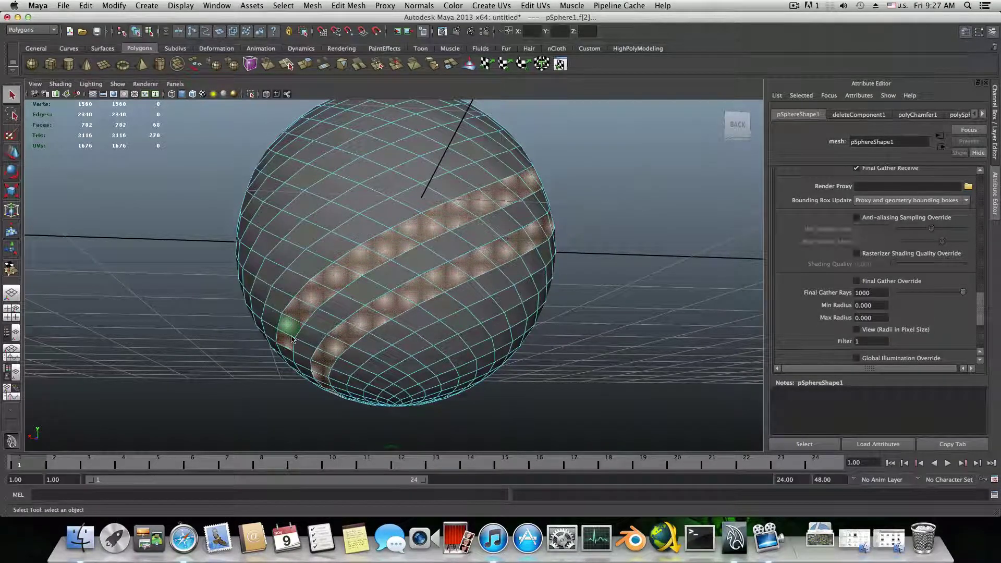
Complete the second band's face selection by adding the faces curving down the underside to the bottom pole cap
{"action": "left_click_drag", "start_coordinate": [287, 346], "coordinate": [353, 302], "text": "alt"}
{"action": "left_click", "coordinate": [348, 225], "text": "shift"}
{"action": "left_click", "coordinate": [326, 243], "text": "shift"}
{"action": "left_click", "coordinate": [311, 269], "text": "shift"}
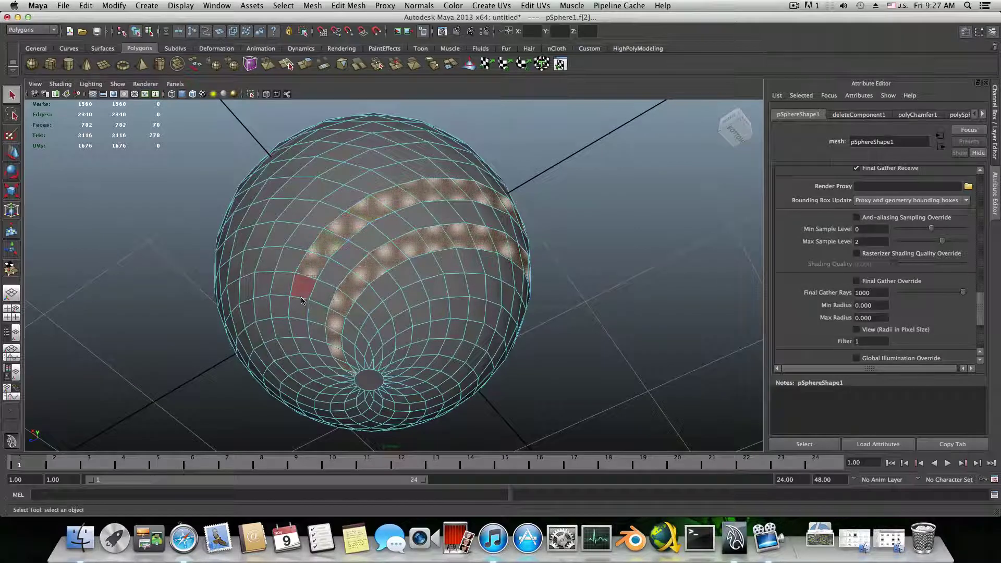
{"action": "left_click", "coordinate": [298, 287], "text": "shift"}
{"action": "left_click", "coordinate": [293, 306], "text": "shift"}
{"action": "left_click", "coordinate": [297, 327], "text": "shift"}
{"action": "left_click", "coordinate": [306, 347], "text": "shift"}
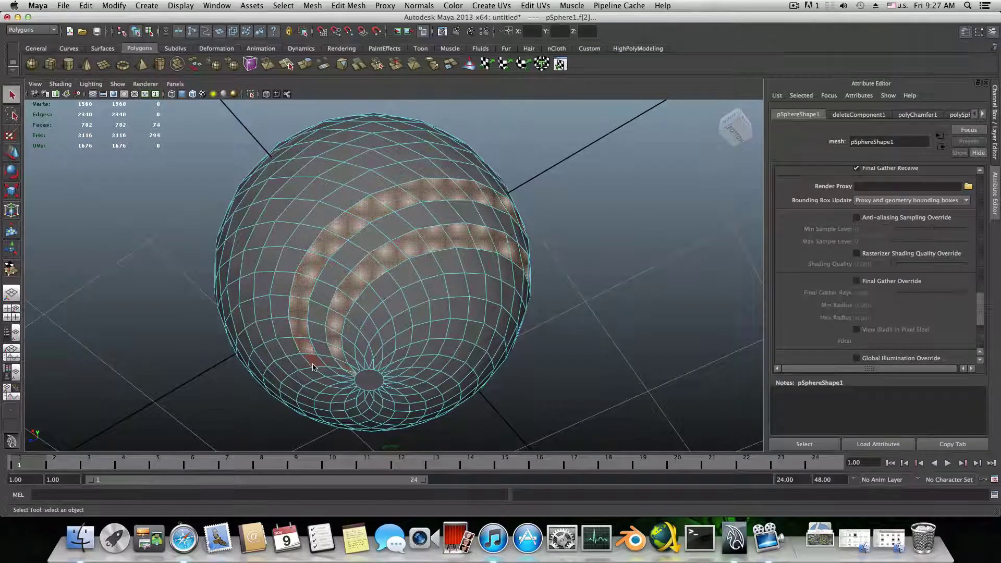
{"action": "left_click", "coordinate": [315, 367], "text": "shift"}
{"action": "left_click", "coordinate": [330, 375], "text": "shift"}
{"action": "left_click", "coordinate": [340, 382], "text": "shift"}
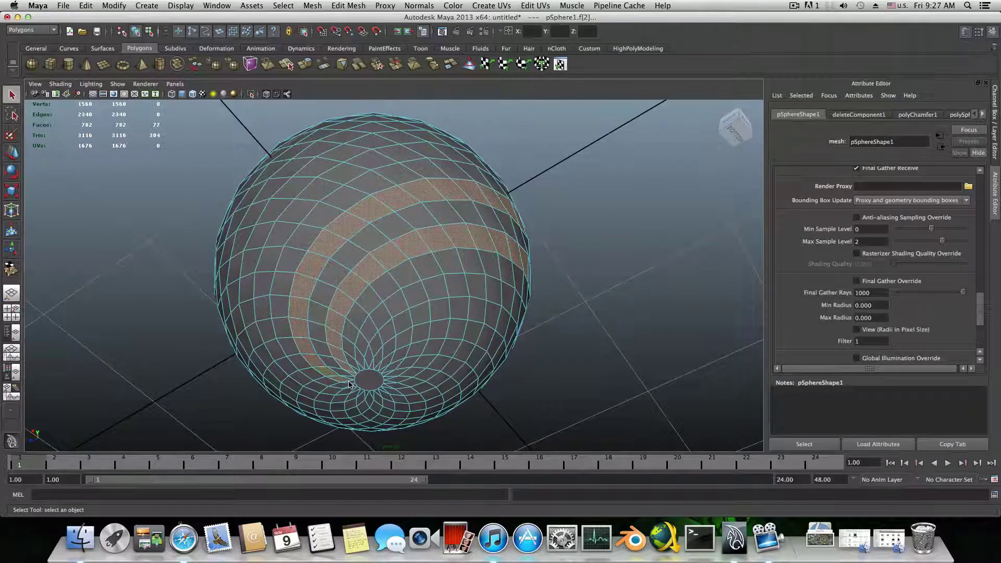
{"action": "left_click", "coordinate": [348, 382], "text": "shift"}
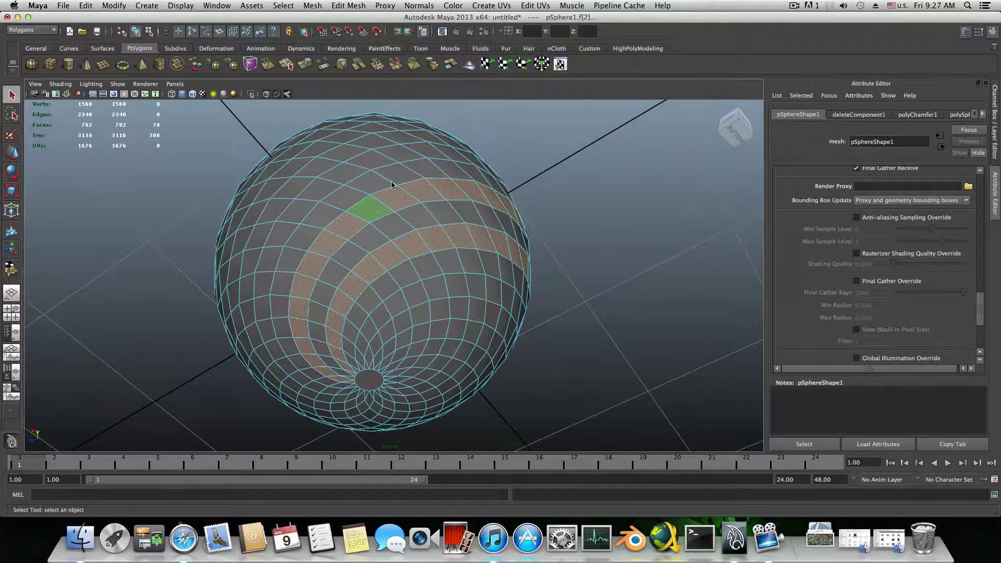
Add the upper faces of a third spiral band from the top pole cap, leaving one unselected row beside the second band
{"action": "left_click_drag", "start_coordinate": [391, 185], "coordinate": [372, 236], "text": "alt"}
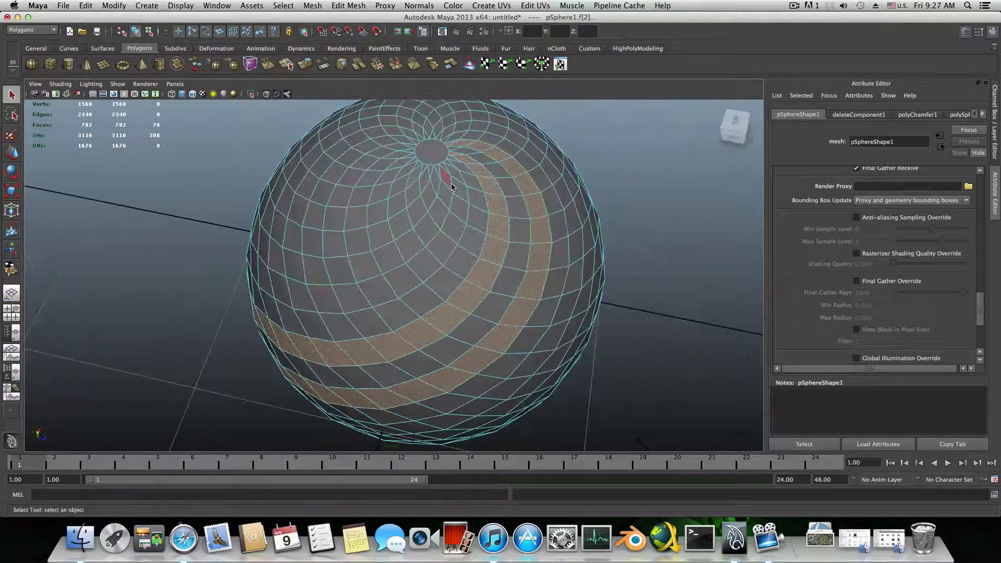
{"action": "left_click", "coordinate": [449, 166], "text": "shift"}
{"action": "left_click", "coordinate": [452, 170], "text": "shift"}
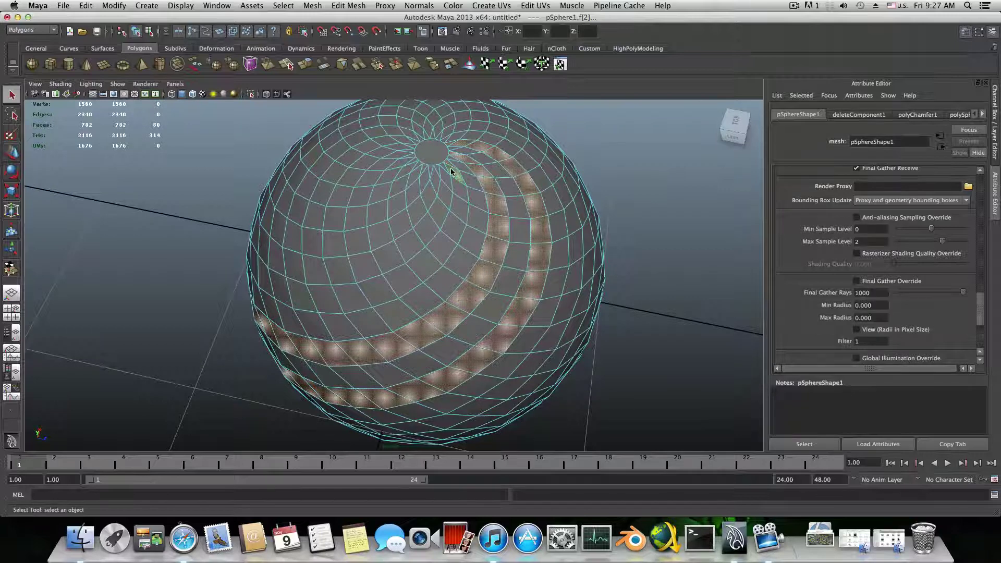
{"action": "left_click", "coordinate": [459, 199], "text": "shift"}
{"action": "left_click", "coordinate": [460, 210], "text": "shift"}
{"action": "left_click", "coordinate": [452, 229], "text": "shift"}
{"action": "left_click", "coordinate": [439, 248], "text": "shift"}
{"action": "left_click", "coordinate": [422, 265], "text": "shift"}
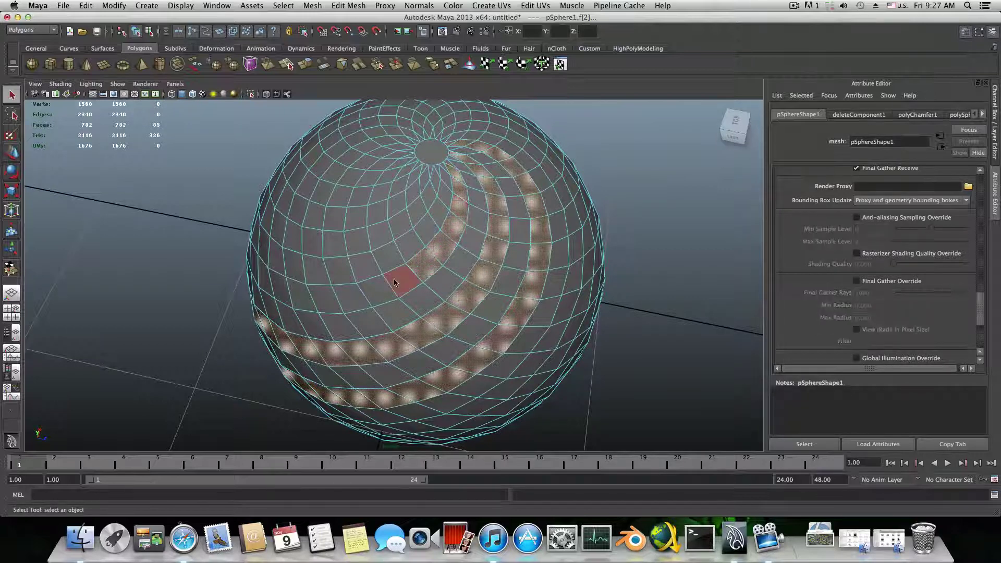
Extend the third band's face selection along its spiral row across the upper half toward the sphere's back
{"action": "left_click", "coordinate": [400, 280], "text": "shift"}
{"action": "left_click", "coordinate": [374, 292], "text": "shift"}
{"action": "left_click", "coordinate": [350, 296], "text": "shift"}
{"action": "left_click", "coordinate": [324, 296], "text": "shift"}
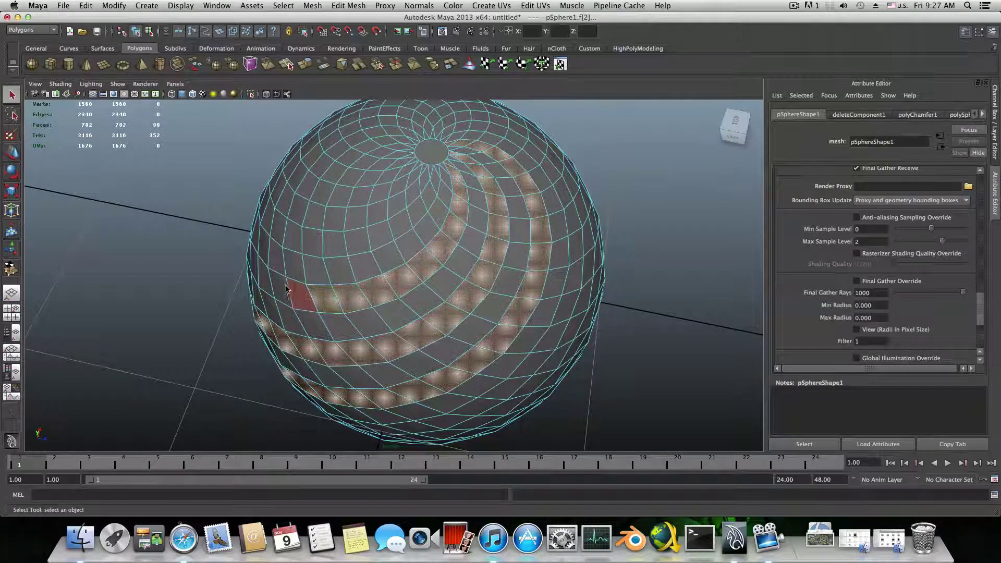
{"action": "left_click", "coordinate": [300, 294], "text": "shift"}
{"action": "left_click", "coordinate": [272, 286], "text": "shift"}
{"action": "left_click", "coordinate": [262, 277], "text": "shift"}
{"action": "left_click", "coordinate": [253, 263], "text": "shift"}
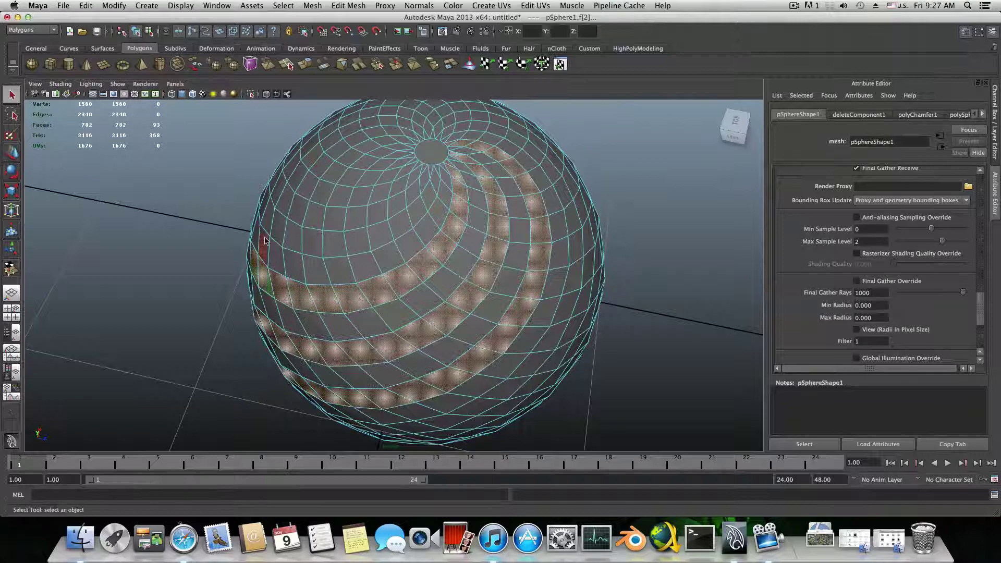
Extend the third band's face selection along its spiral row across the sphere's back toward the side
{"action": "left_click_drag", "start_coordinate": [265, 239], "coordinate": [410, 201], "text": "alt"}
{"action": "left_click", "coordinate": [434, 274], "text": "shift"}
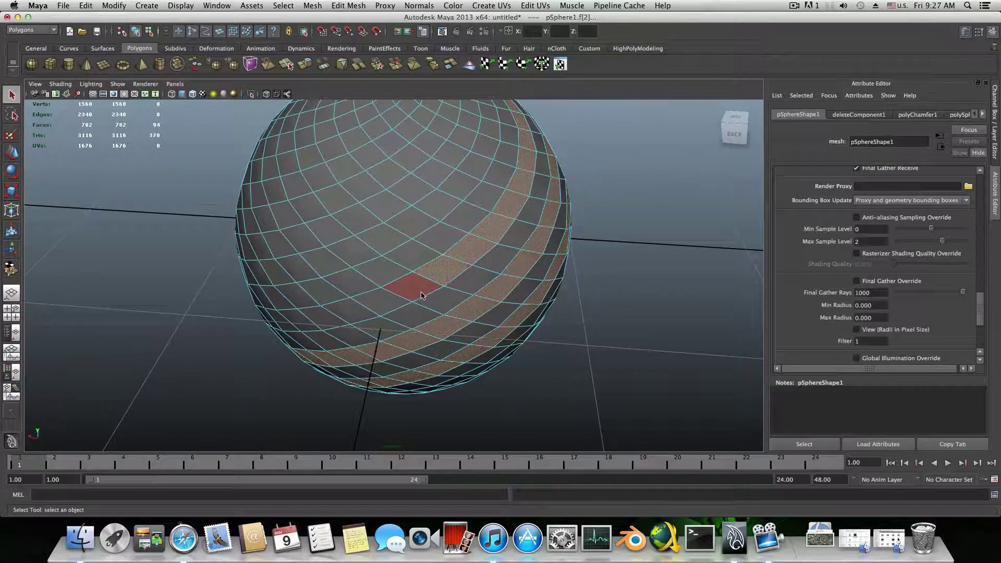
{"action": "left_click", "coordinate": [416, 290], "text": "shift"}
{"action": "left_click", "coordinate": [381, 305], "text": "shift"}
{"action": "left_click", "coordinate": [349, 310], "text": "shift"}
{"action": "left_click", "coordinate": [323, 319], "text": "shift"}
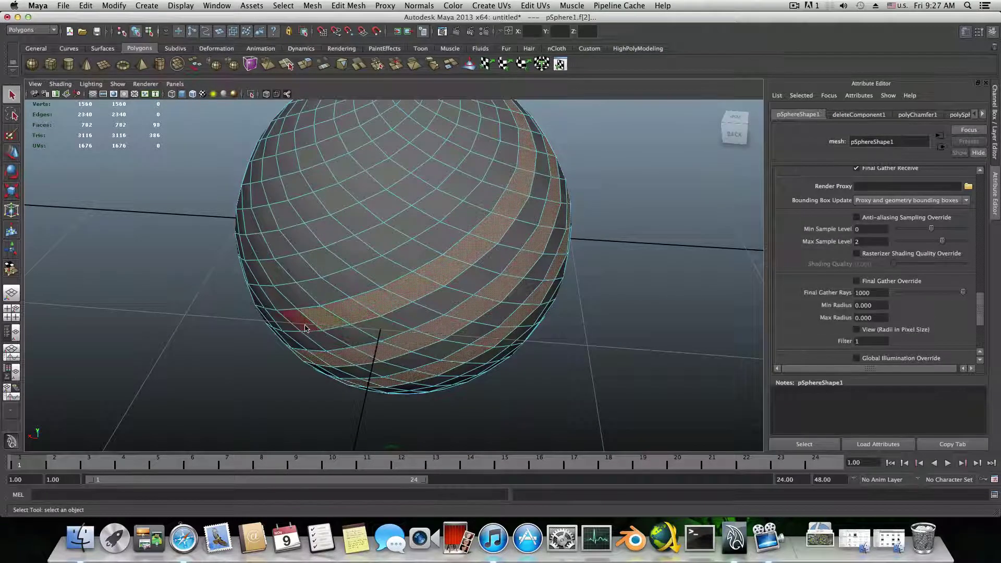
Continue the third band's face selection around the sphere's side into the lower half, parallel to the second band
{"action": "left_click_drag", "start_coordinate": [305, 298], "coordinate": [385, 254], "text": "alt"}
{"action": "left_click", "coordinate": [393, 244], "text": "shift"}
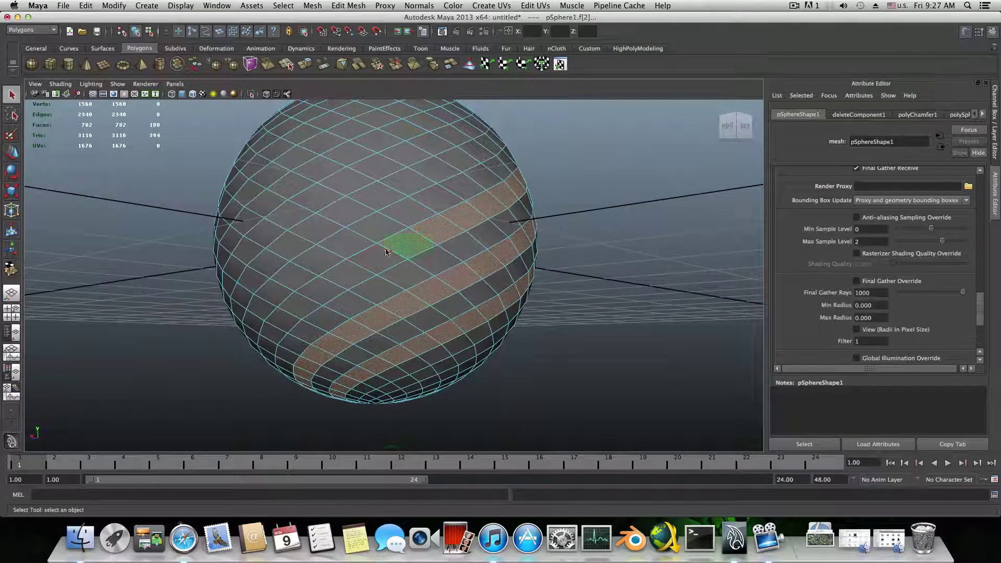
{"action": "left_click", "coordinate": [364, 265], "text": "shift"}
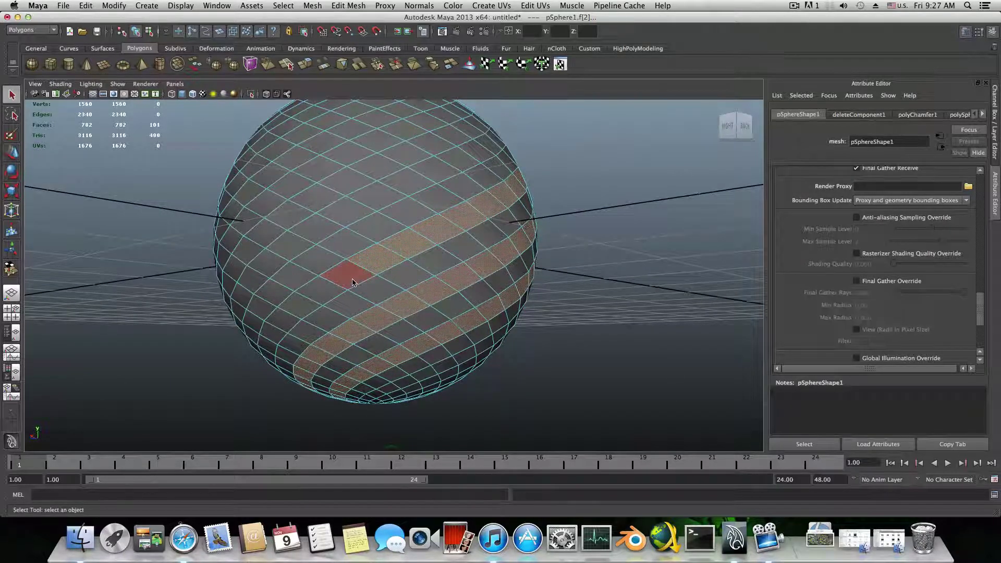
{"action": "left_click", "coordinate": [345, 275], "text": "shift"}
{"action": "left_click", "coordinate": [321, 287], "text": "shift"}
{"action": "left_click", "coordinate": [304, 310], "text": "shift"}
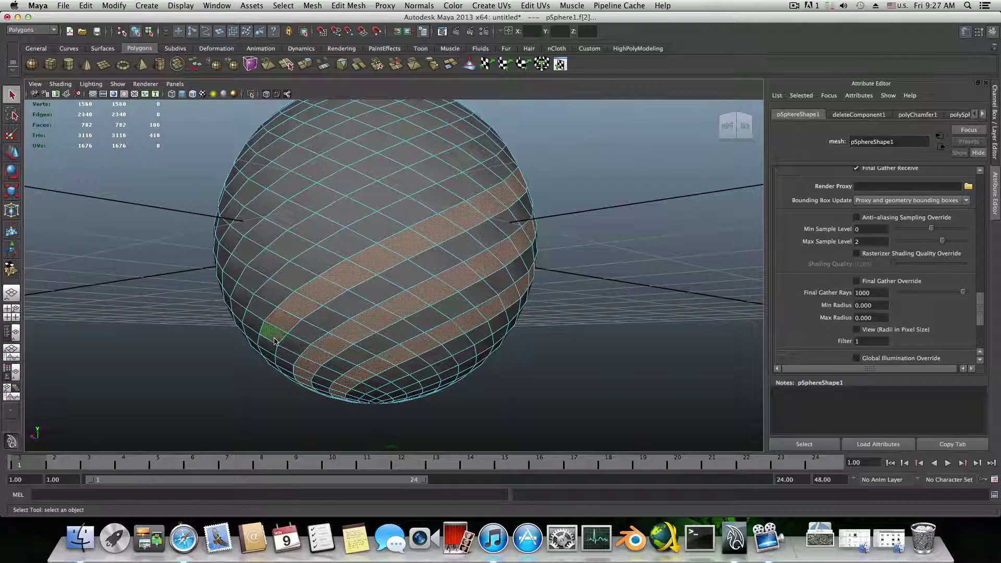
{"action": "left_click_drag", "start_coordinate": [276, 340], "coordinate": [324, 273], "text": "alt"}
Complete the third band by adding its faces along the underside up to the bottom pole cap
{"action": "left_click", "coordinate": [324, 273], "text": "shift"}
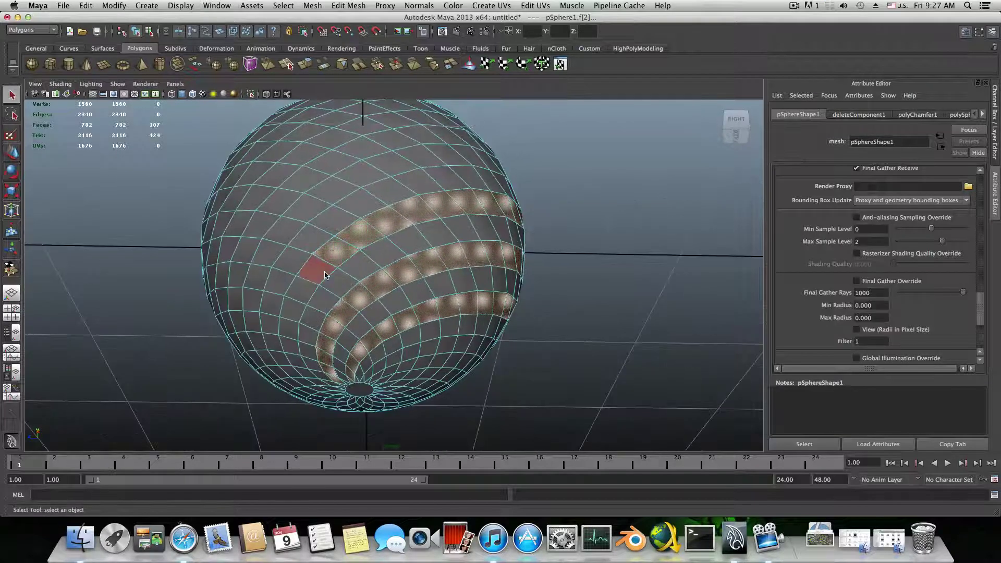
{"action": "left_click", "coordinate": [301, 298], "text": "shift"}
{"action": "left_click", "coordinate": [292, 315], "text": "shift"}
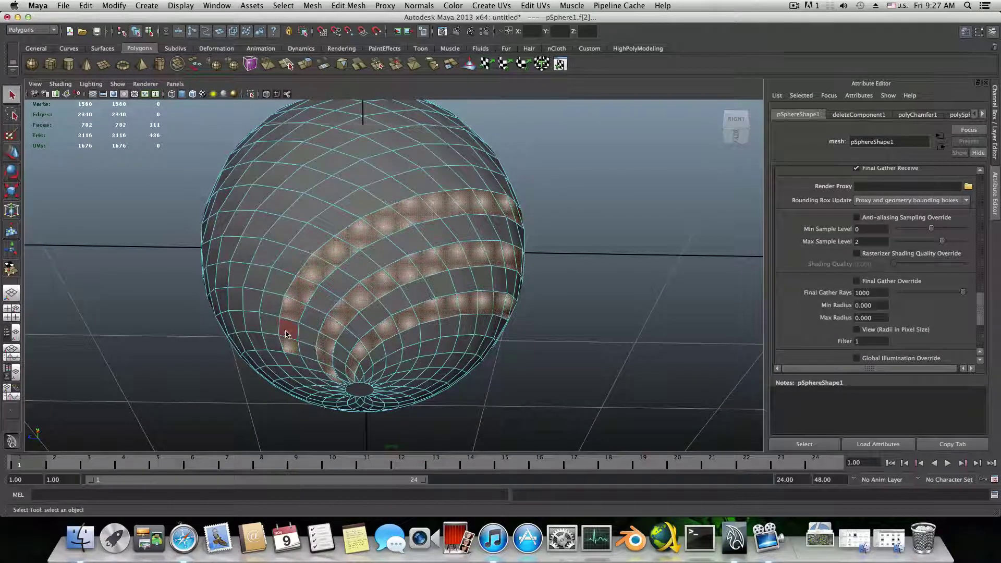
{"action": "left_click", "coordinate": [286, 337], "text": "shift"}
{"action": "left_click", "coordinate": [288, 353], "text": "shift"}
{"action": "left_click", "coordinate": [290, 360], "text": "shift"}
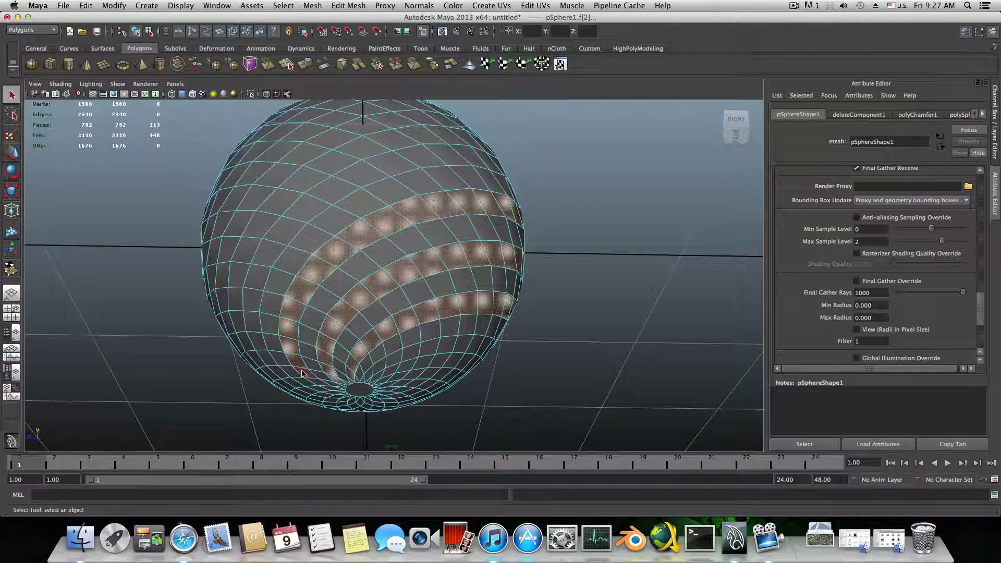
{"action": "left_click", "coordinate": [332, 388], "text": "shift"}
{"action": "left_click_drag", "start_coordinate": [346, 342], "coordinate": [344, 298], "text": "alt"}
{"action": "left_click", "coordinate": [338, 298], "text": "shift"}
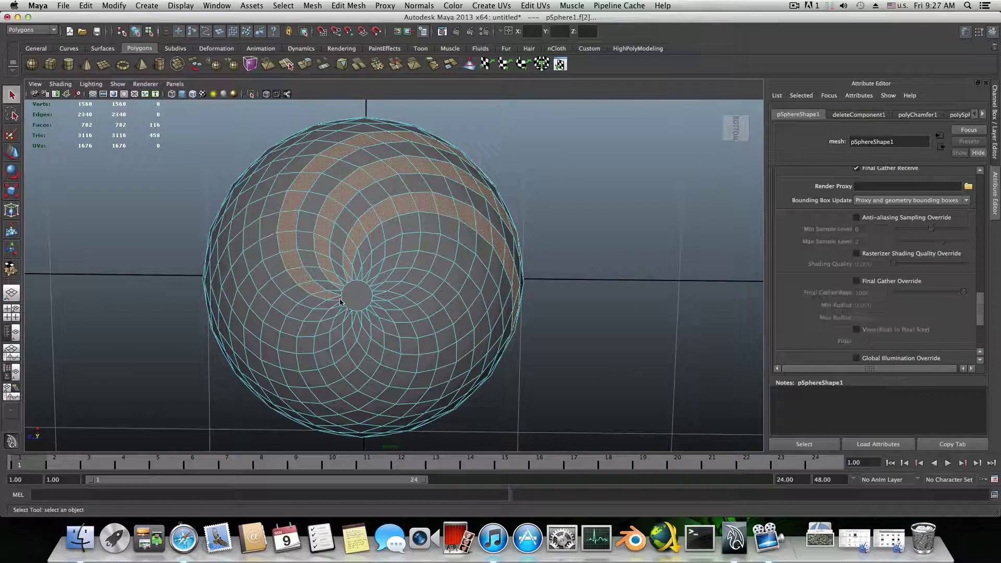
{"action": "left_click", "coordinate": [351, 301], "text": "shift"}
{"action": "left_click", "coordinate": [795, 6]}
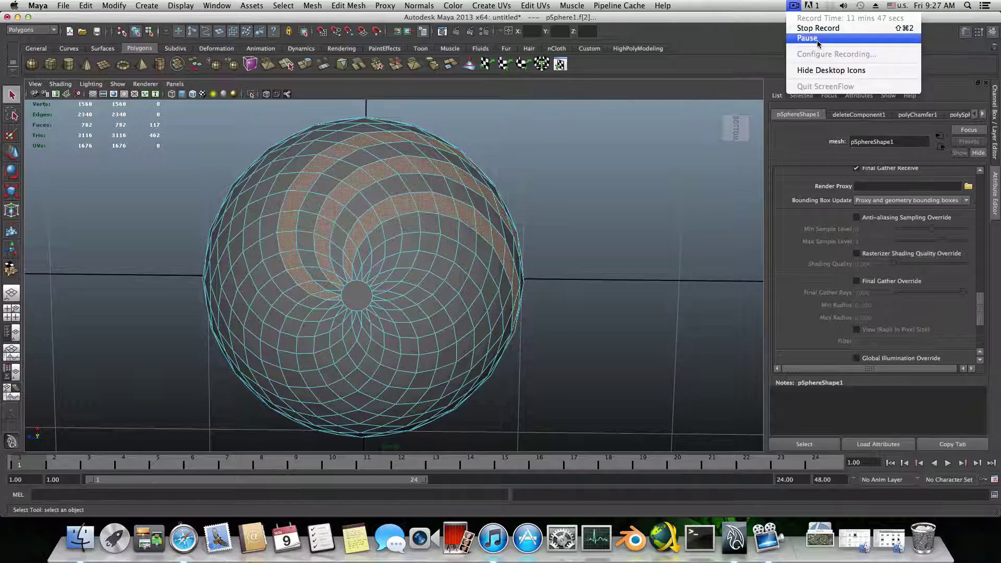
{"action": "left_click", "coordinate": [817, 39]}
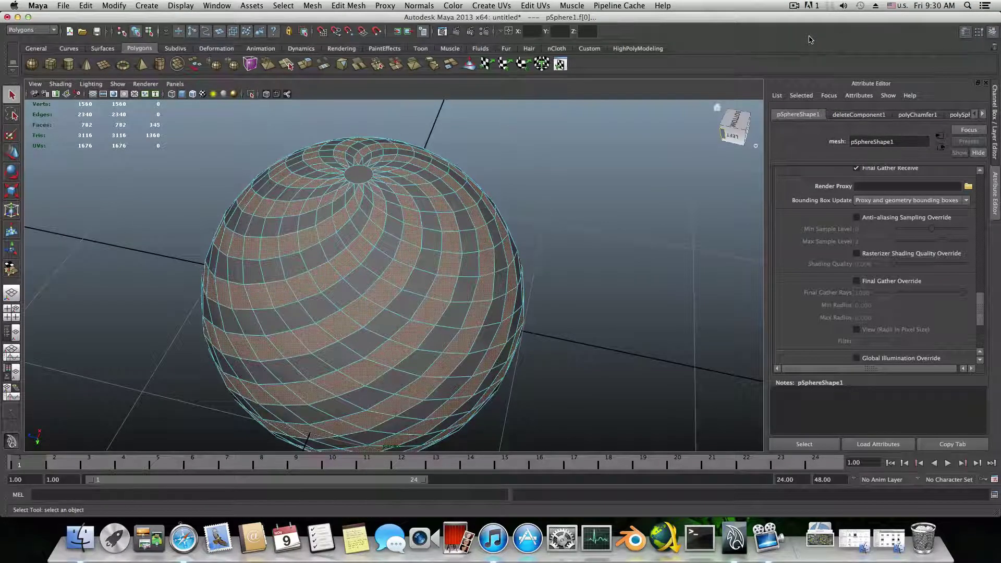
Add faces to the ends of the unfinished spiral bands on the sphere's front, keeping one unselected row between them
{"action": "mouse_move", "coordinate": [507, 283]}
{"action": "left_mouse_down", "text": "alt"}
{"action": "mouse_move", "coordinate": [511, 263]}
{"action": "mouse_move", "coordinate": [537, 255]}
{"action": "mouse_move", "coordinate": [540, 213]}
{"action": "mouse_move", "coordinate": [549, 244]}
{"action": "mouse_move", "coordinate": [502, 293]}
{"action": "left_mouse_up", "text": "alt"}
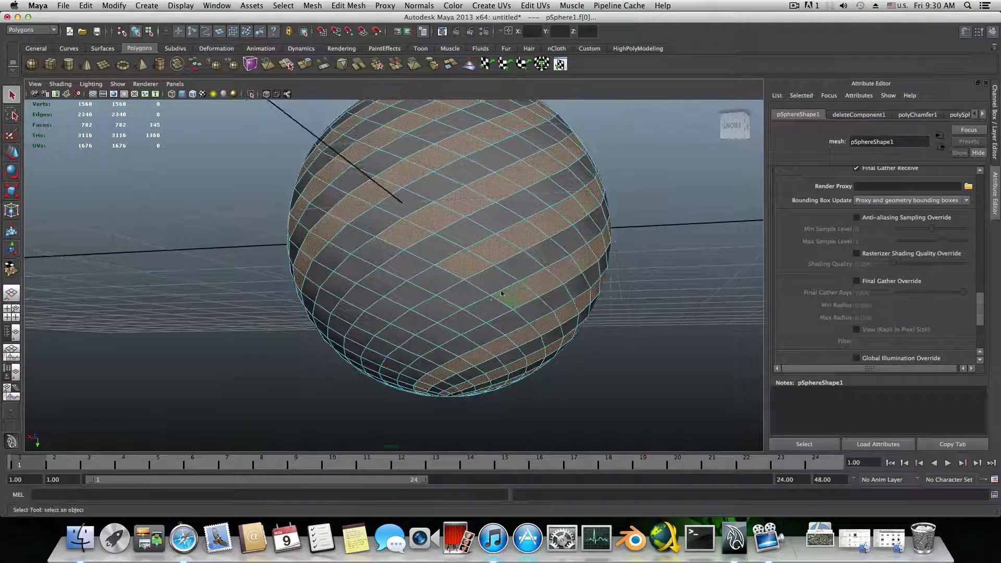
{"action": "left_click", "coordinate": [488, 308], "text": "shift"}
{"action": "left_click", "coordinate": [441, 285], "text": "shift"}
{"action": "left_click", "coordinate": [383, 255], "text": "shift"}
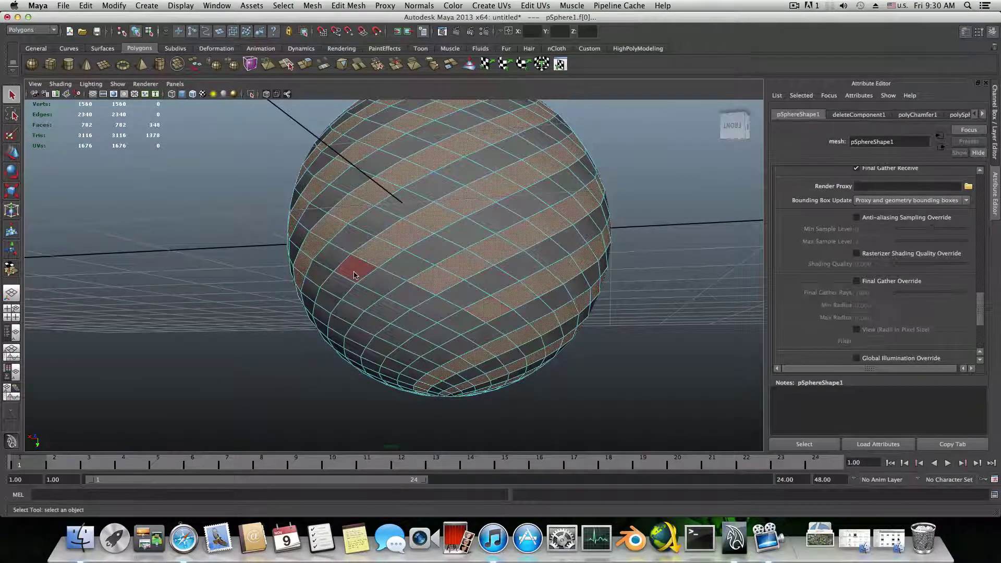
{"action": "left_click", "coordinate": [369, 277], "text": "shift"}
{"action": "left_click", "coordinate": [402, 293], "text": "shift"}
{"action": "left_click", "coordinate": [464, 318], "text": "shift"}
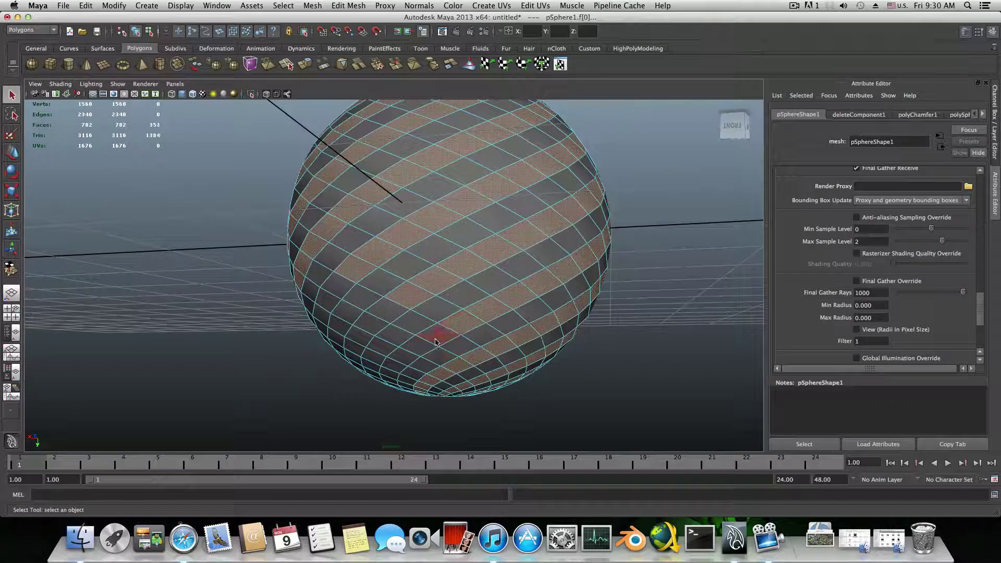
{"action": "left_click", "coordinate": [434, 339], "text": "shift"}
{"action": "left_click", "coordinate": [374, 310], "text": "shift"}
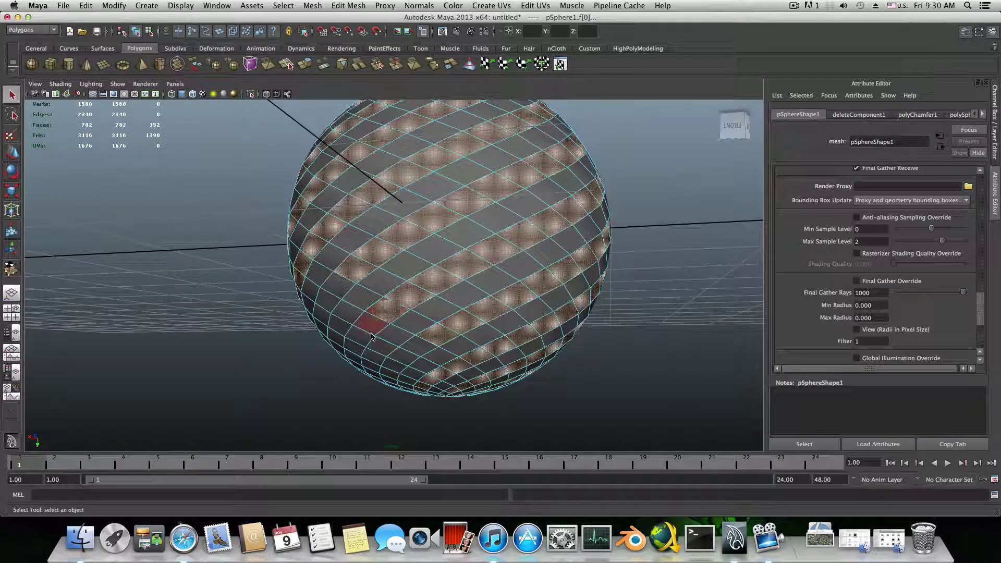
{"action": "left_click", "coordinate": [354, 354], "text": "shift"}
{"action": "left_click", "coordinate": [357, 366], "text": "shift"}
Fill in the short band between two selected bands with faces curving all the way to the top pole cap
{"action": "left_click_drag", "start_coordinate": [363, 362], "coordinate": [393, 324], "text": "alt"}
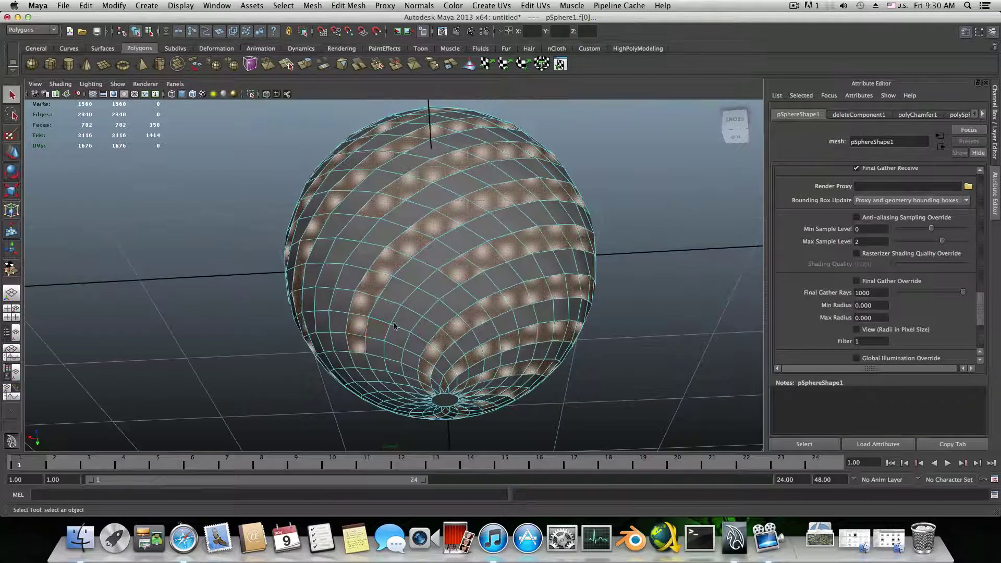
{"action": "left_click", "coordinate": [434, 286], "text": "shift"}
{"action": "left_click", "coordinate": [406, 320], "text": "shift"}
{"action": "left_click", "coordinate": [419, 301], "text": "shift"}
{"action": "left_click", "coordinate": [400, 336], "text": "shift"}
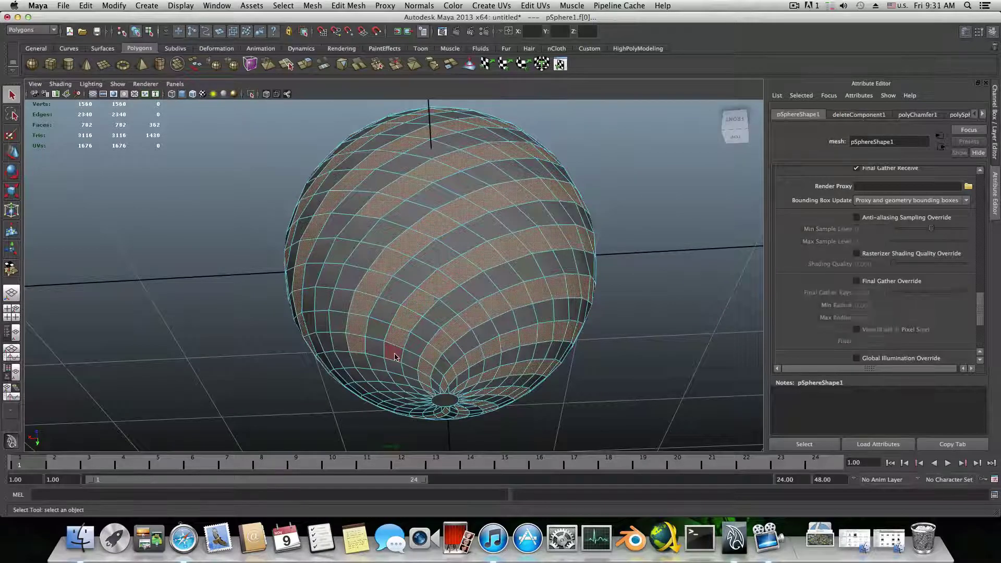
{"action": "left_click", "coordinate": [392, 352], "text": "shift"}
{"action": "left_click", "coordinate": [397, 369], "text": "shift"}
{"action": "left_click", "coordinate": [407, 381], "text": "shift"}
{"action": "left_click", "coordinate": [411, 388], "text": "shift"}
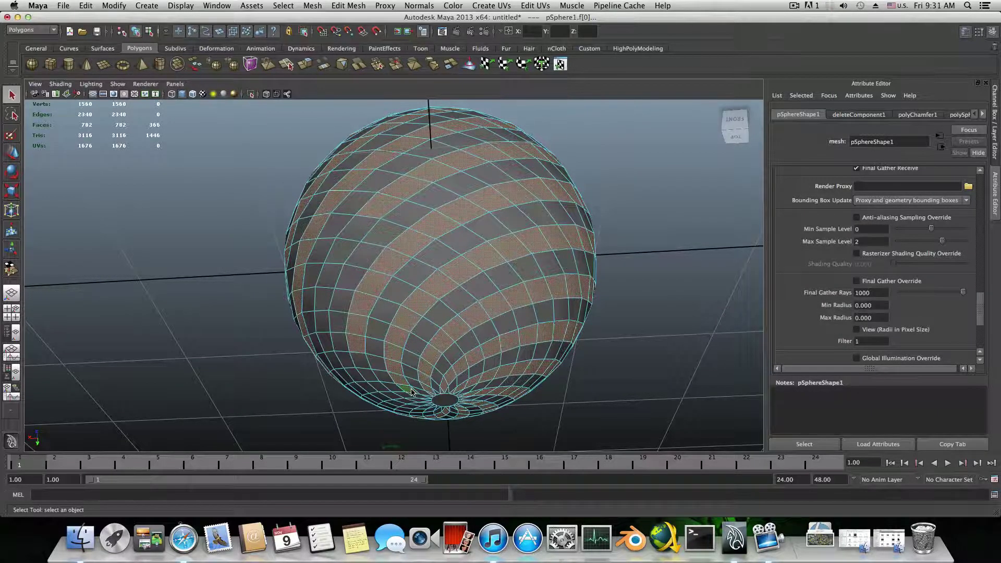
{"action": "left_click_drag", "start_coordinate": [411, 388], "coordinate": [409, 344], "text": "alt"}
{"action": "left_click", "coordinate": [424, 351], "text": "shift"}
{"action": "left_click", "coordinate": [432, 352], "text": "shift"}
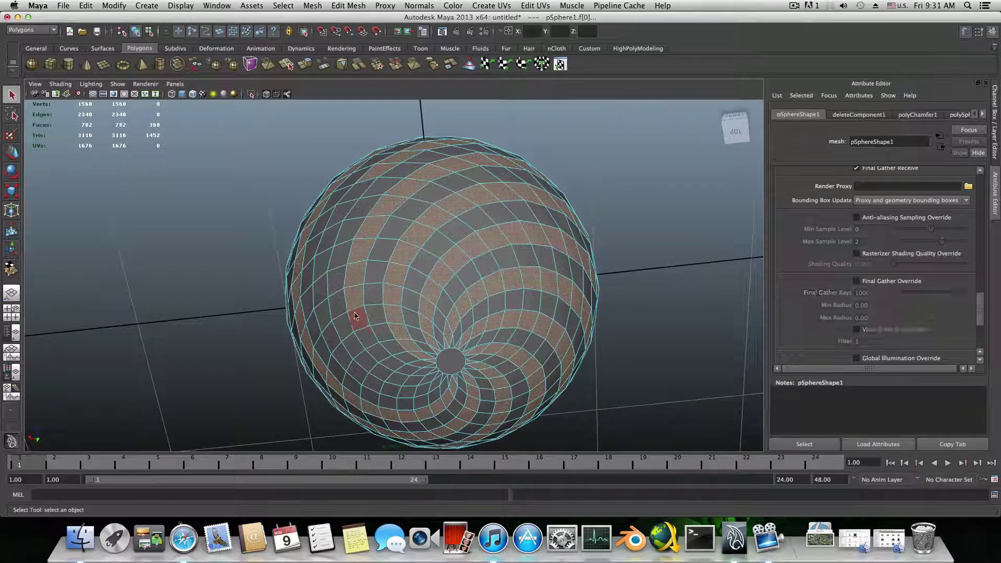
Add the remaining faces of the adjacent unfinished band, curving along its spiral row to the top pole cap
{"action": "left_click", "coordinate": [365, 340], "text": "shift"}
{"action": "left_click", "coordinate": [379, 355], "text": "shift"}
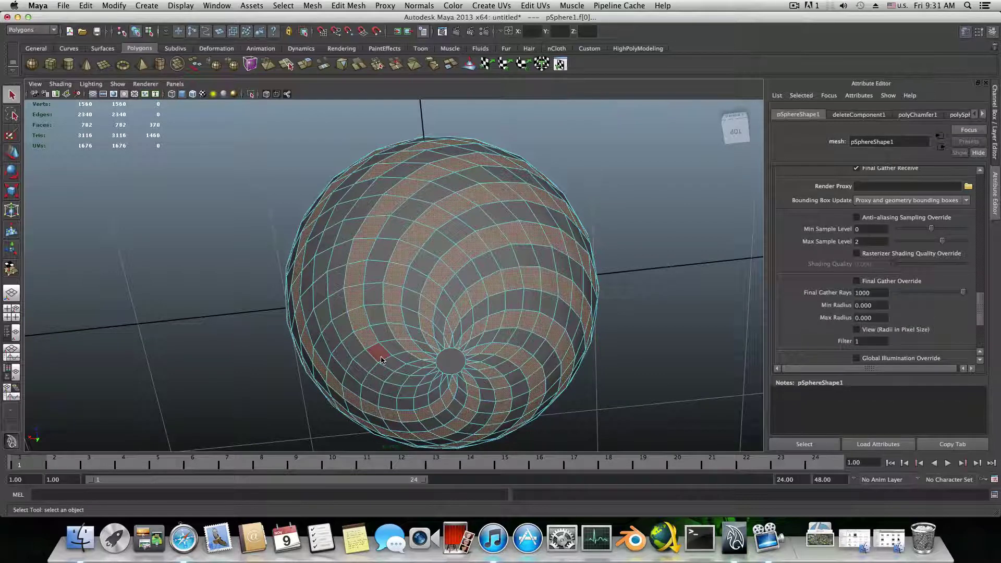
{"action": "left_click", "coordinate": [413, 373], "text": "shift"}
{"action": "left_click", "coordinate": [422, 373], "text": "shift"}
{"action": "left_click", "coordinate": [431, 373], "text": "shift"}
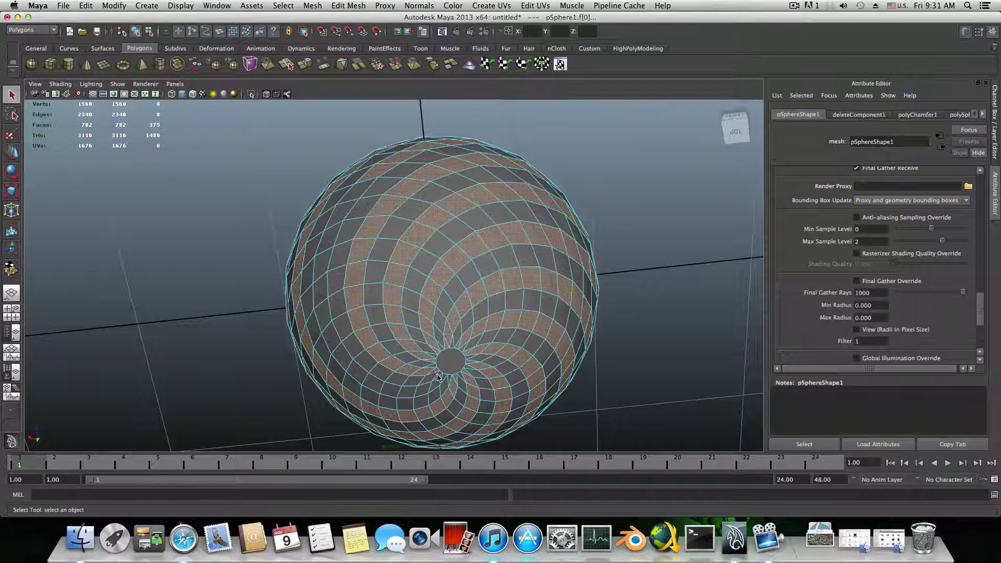
{"action": "left_click", "coordinate": [438, 378], "text": "shift"}
{"action": "left_click", "coordinate": [440, 381], "text": "shift"}
Select the last alternating band's missing faces from near the top pole cap outward along the sphere's side
{"action": "left_click", "coordinate": [392, 387], "text": "shift"}
{"action": "left_click", "coordinate": [373, 382], "text": "shift"}
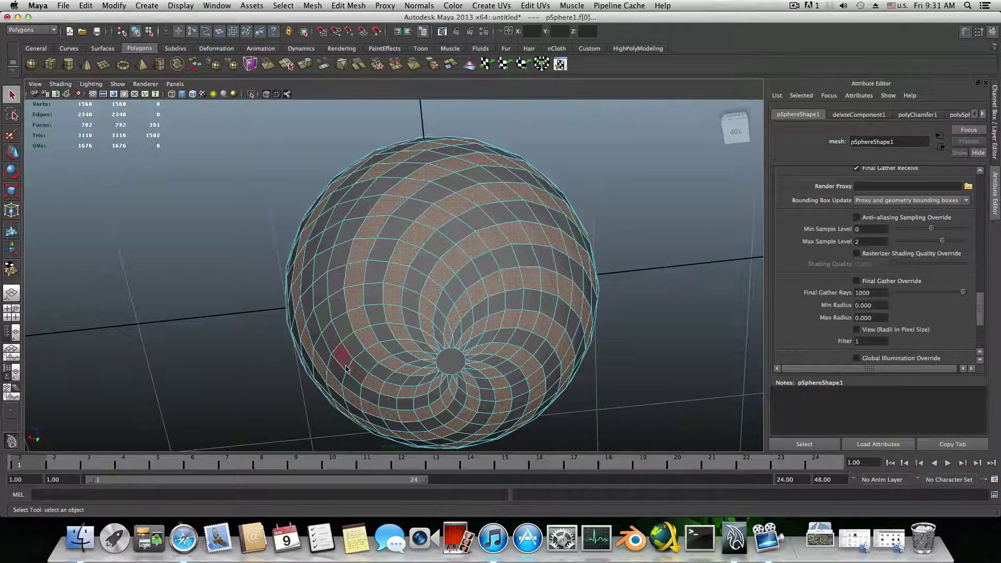
{"action": "left_click", "coordinate": [360, 376], "text": "shift"}
{"action": "left_click", "coordinate": [351, 372], "text": "shift"}
{"action": "left_click", "coordinate": [333, 345], "text": "shift"}
{"action": "left_click", "coordinate": [324, 314], "text": "shift"}
{"action": "left_click", "coordinate": [326, 294], "text": "shift"}
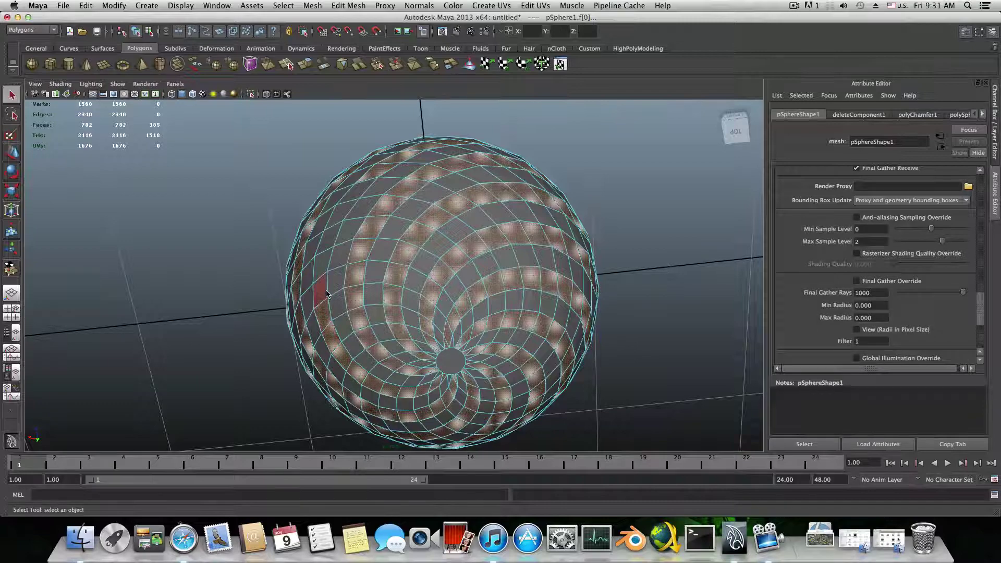
{"action": "left_click", "coordinate": [339, 212], "text": "shift"}
{"action": "left_click", "coordinate": [353, 192], "text": "shift"}
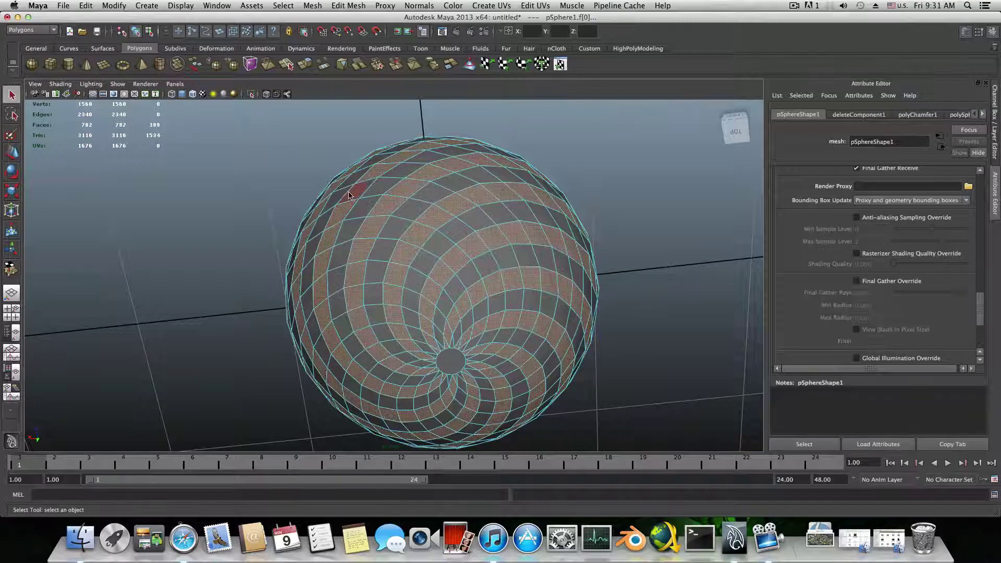
{"action": "left_click", "coordinate": [387, 209], "text": "shift"}
Inspect the alternating band selection from all sides and both poles for missing faces
{"action": "left_click_drag", "start_coordinate": [392, 212], "coordinate": [472, 259], "text": "alt"}
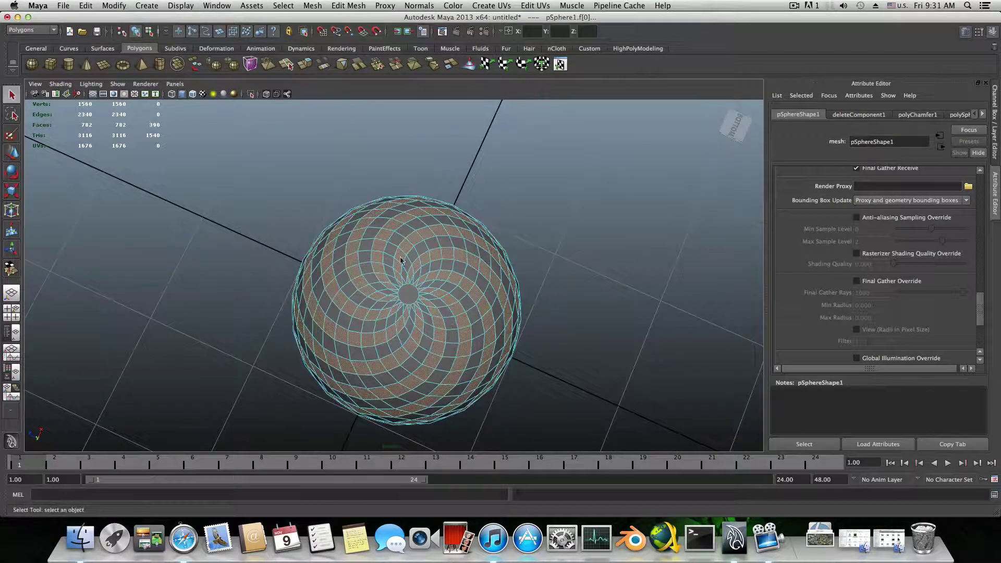
{"action": "left_click_drag", "start_coordinate": [401, 260], "coordinate": [445, 249], "text": "alt"}
{"action": "right_click_drag", "start_coordinate": [445, 250], "coordinate": [422, 256], "text": "alt"}
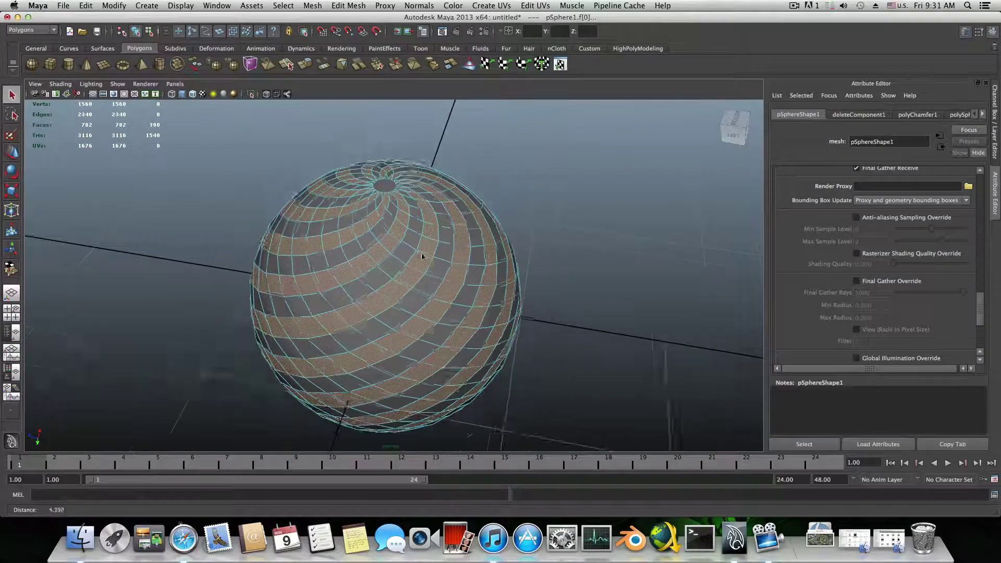
{"action": "left_click_drag", "start_coordinate": [423, 256], "coordinate": [468, 255], "text": "alt"}
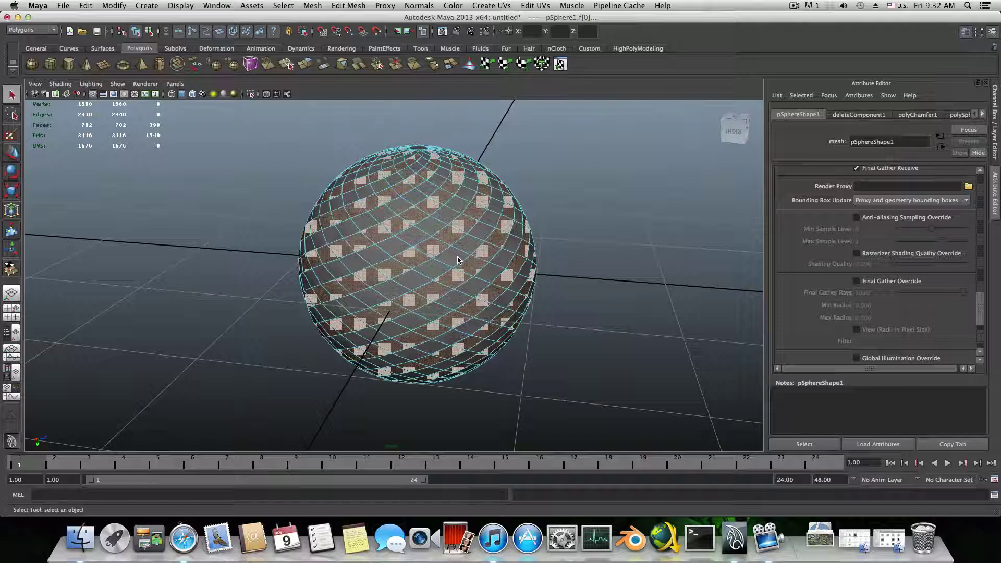
{"action": "left_click_drag", "start_coordinate": [458, 260], "coordinate": [462, 286], "text": "alt"}
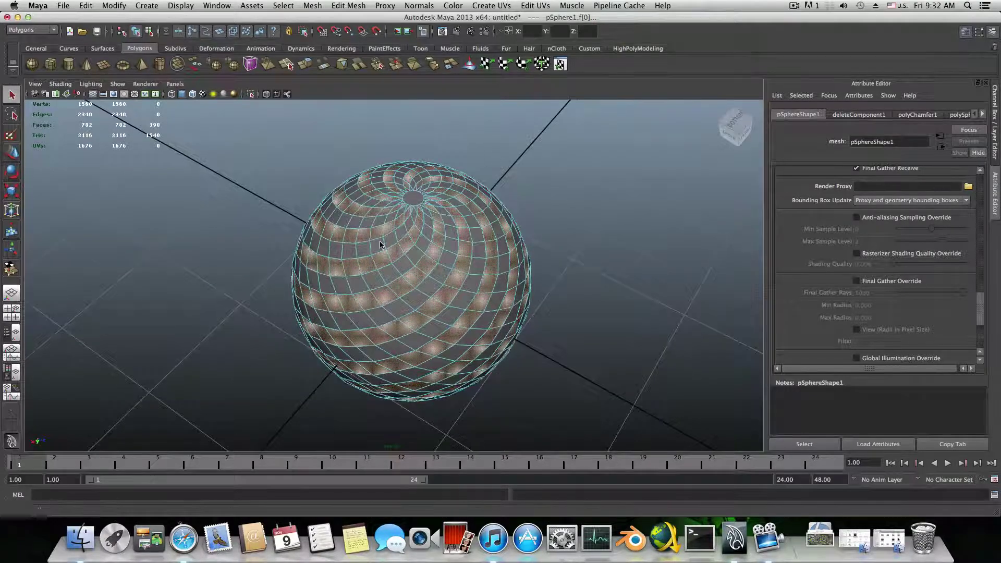
{"action": "left_click_drag", "start_coordinate": [380, 245], "coordinate": [427, 273], "text": "alt"}
Add the round cap faces at both poles to the band selection
{"action": "scroll", "coordinate": [403, 276], "scroll_direction": "up", "scroll_amount": 3}
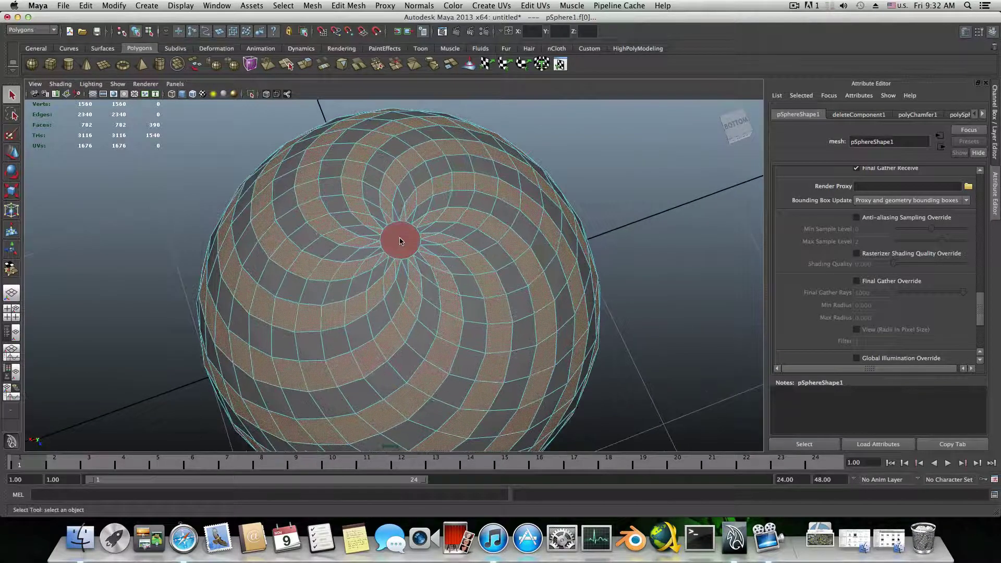
{"action": "left_click", "coordinate": [400, 241], "text": "shift"}
{"action": "left_click_drag", "start_coordinate": [398, 317], "coordinate": [412, 241], "text": "alt"}
{"action": "left_click", "coordinate": [426, 283], "text": "shift"}
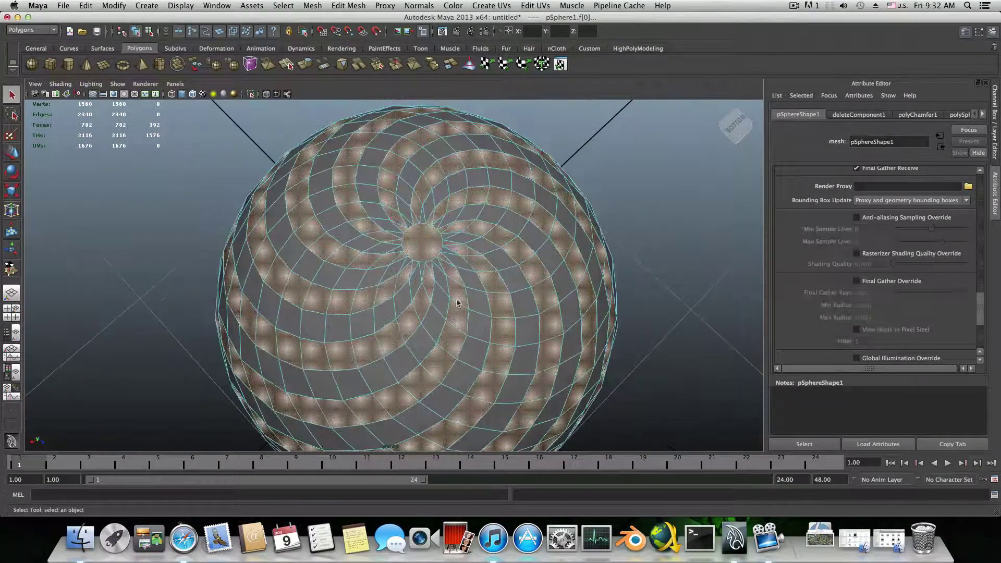
Extract the selected bands and pole caps from the sphere, clear the selection, and activate the Move tool
{"action": "mouse_move", "coordinate": [450, 316]}
{"action": "right_mouse_down", "text": "alt"}
{"action": "mouse_move", "coordinate": [484, 313]}
{"action": "mouse_move", "coordinate": [449, 314]}
{"action": "right_mouse_up", "text": "alt"}
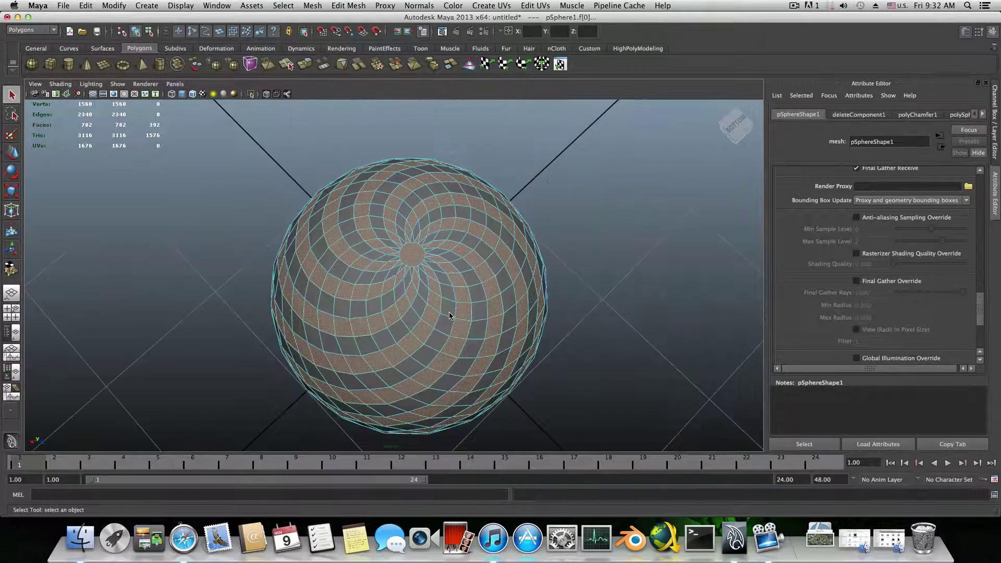
{"action": "left_click_drag", "start_coordinate": [449, 314], "coordinate": [448, 229], "text": "alt"}
{"action": "left_click", "coordinate": [313, 6]}
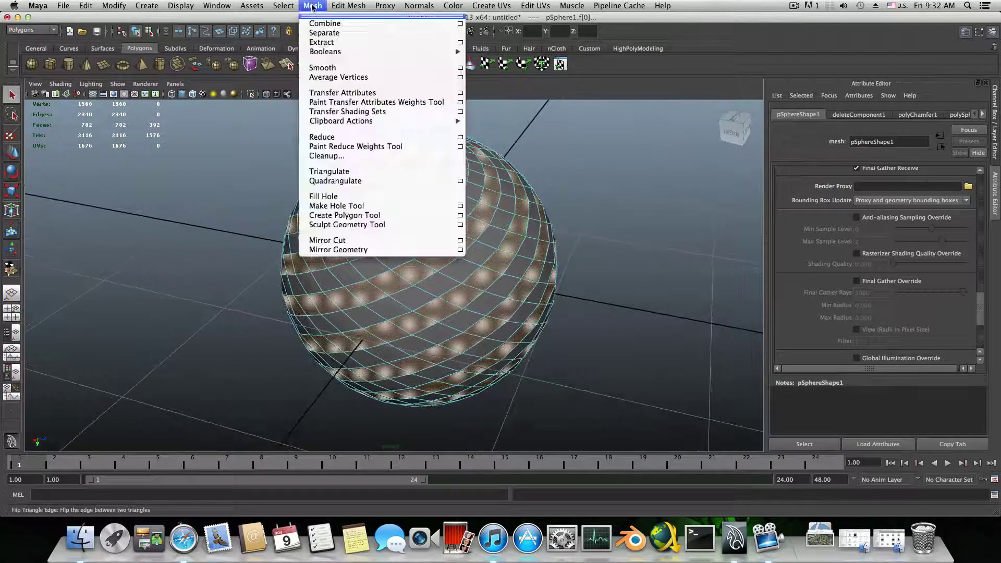
{"action": "left_click", "coordinate": [324, 43]}
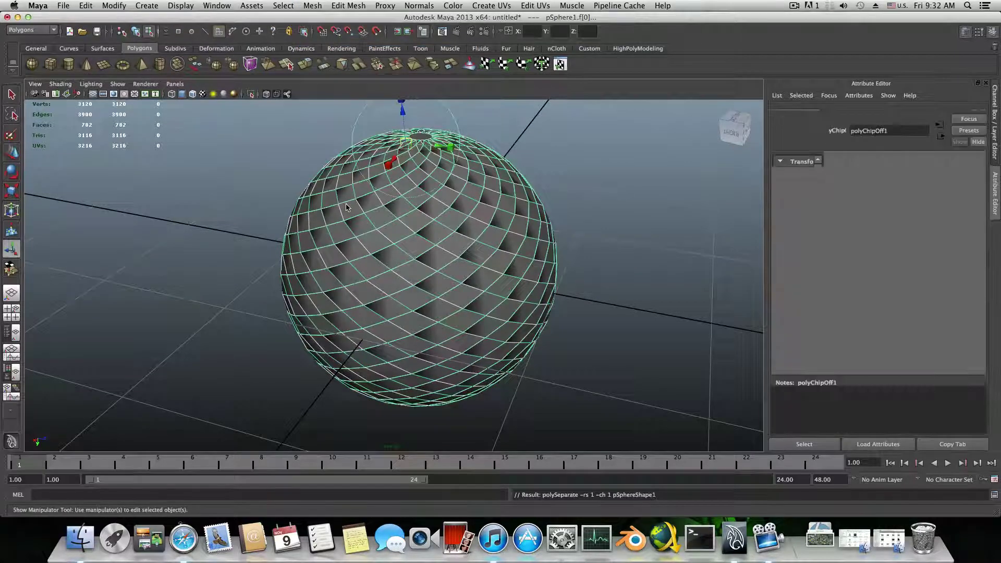
{"action": "left_click", "coordinate": [196, 177]}
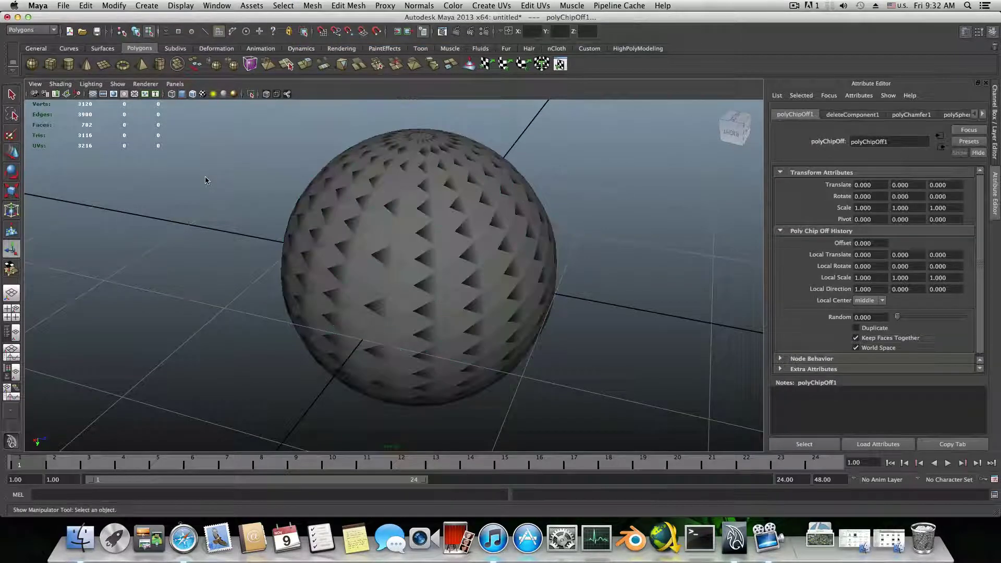
{"action": "left_click", "coordinate": [10, 152]}
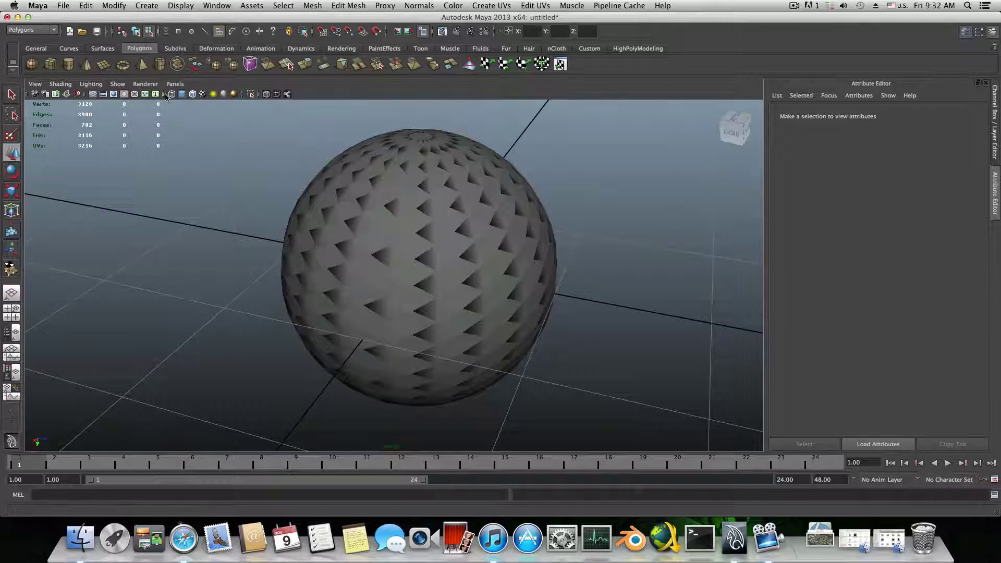
Select the extracted shell without the pole caps and move it about 2.9 units along negative Z, away from the other shell
{"action": "left_click", "coordinate": [418, 145]}
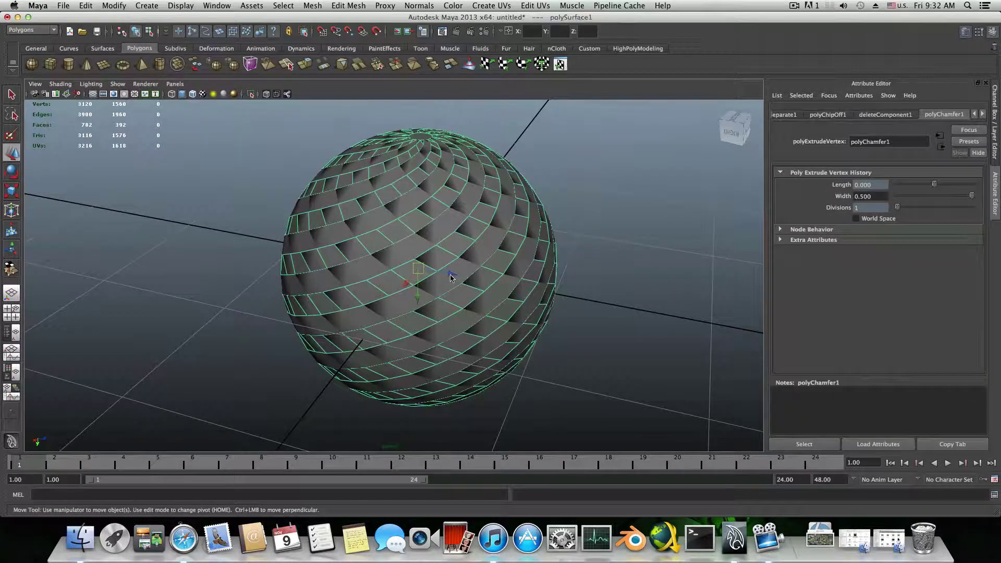
{"action": "left_click", "coordinate": [452, 278]}
{"action": "left_click", "coordinate": [237, 255]}
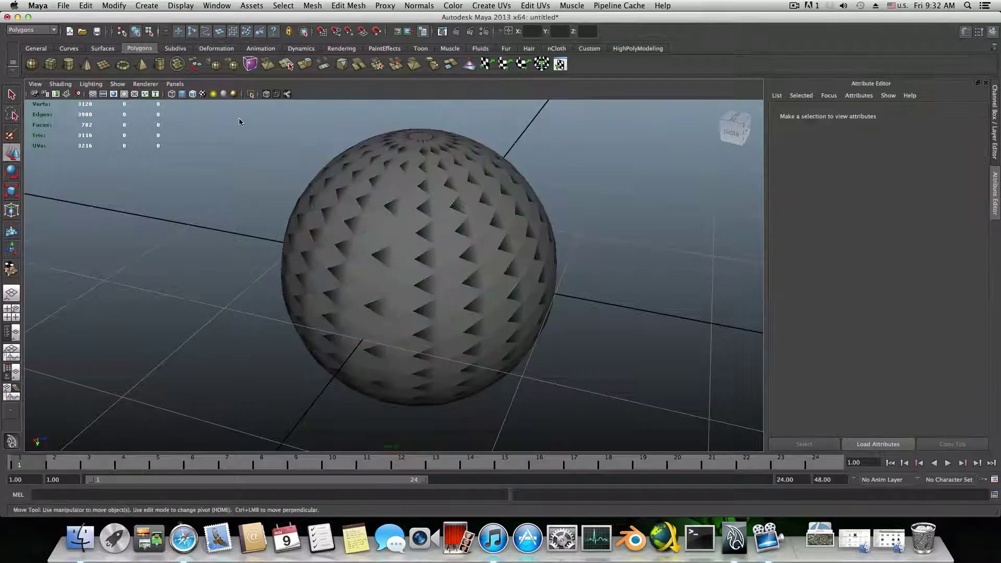
{"action": "left_click", "coordinate": [396, 251]}
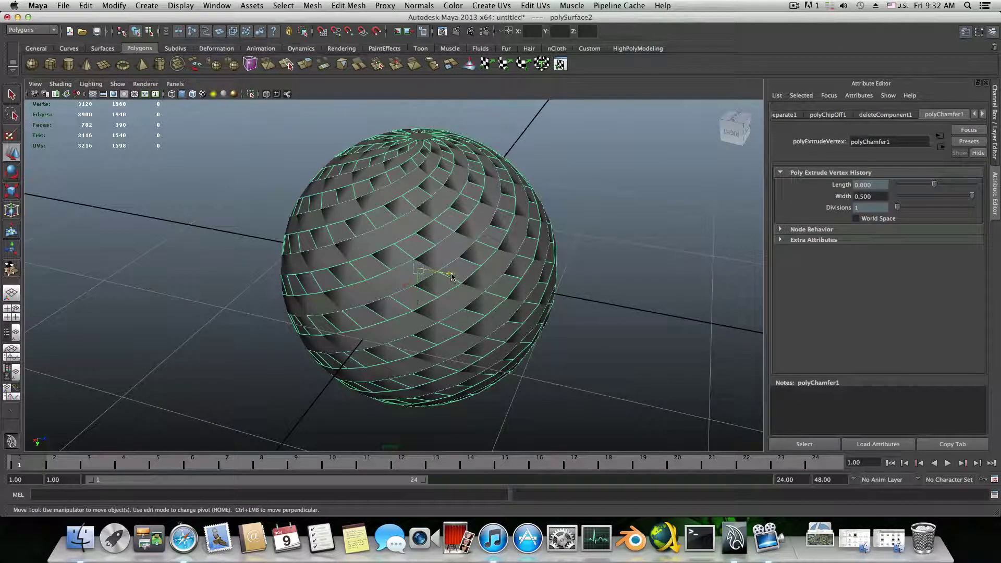
{"action": "left_click_drag", "start_coordinate": [451, 278], "coordinate": [134, 157]}
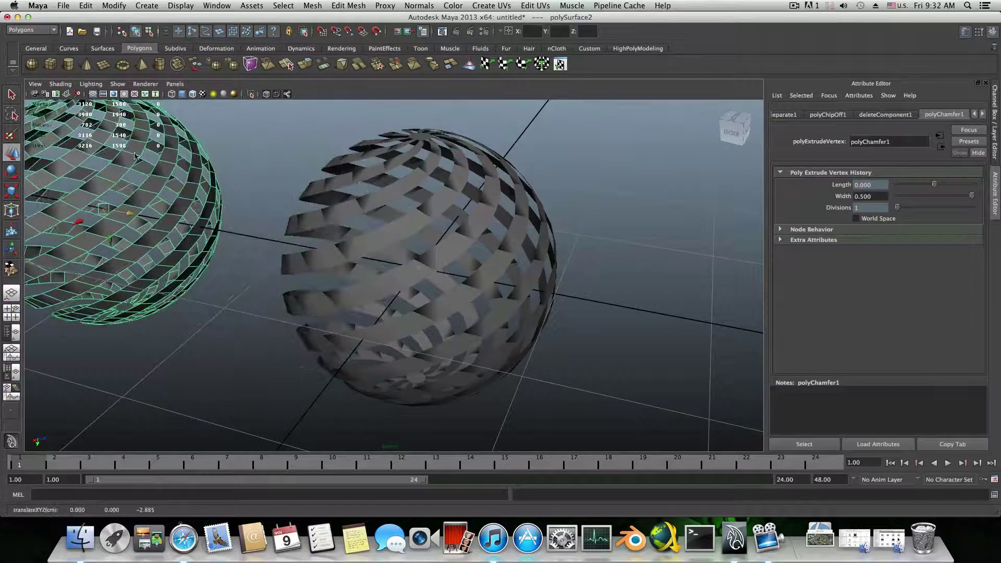
Inspect the two separated striped shells from the side and from below
{"action": "middle_click_drag", "start_coordinate": [250, 220], "coordinate": [378, 286], "text": "alt"}
{"action": "right_click_drag", "start_coordinate": [587, 311], "coordinate": [459, 294], "text": "alt"}
{"action": "left_click_drag", "start_coordinate": [459, 295], "coordinate": [313, 307], "text": "alt"}
{"action": "right_click_drag", "start_coordinate": [323, 308], "coordinate": [454, 312], "text": "alt"}
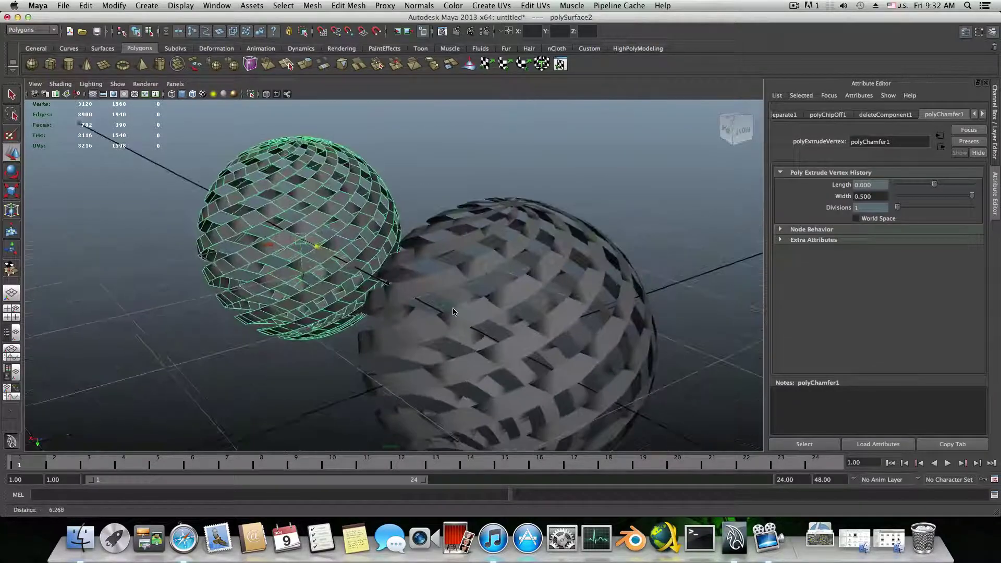
{"action": "left_click_drag", "start_coordinate": [454, 312], "coordinate": [464, 234], "text": "alt"}
{"action": "right_click_drag", "start_coordinate": [483, 271], "coordinate": [400, 284], "text": "alt"}
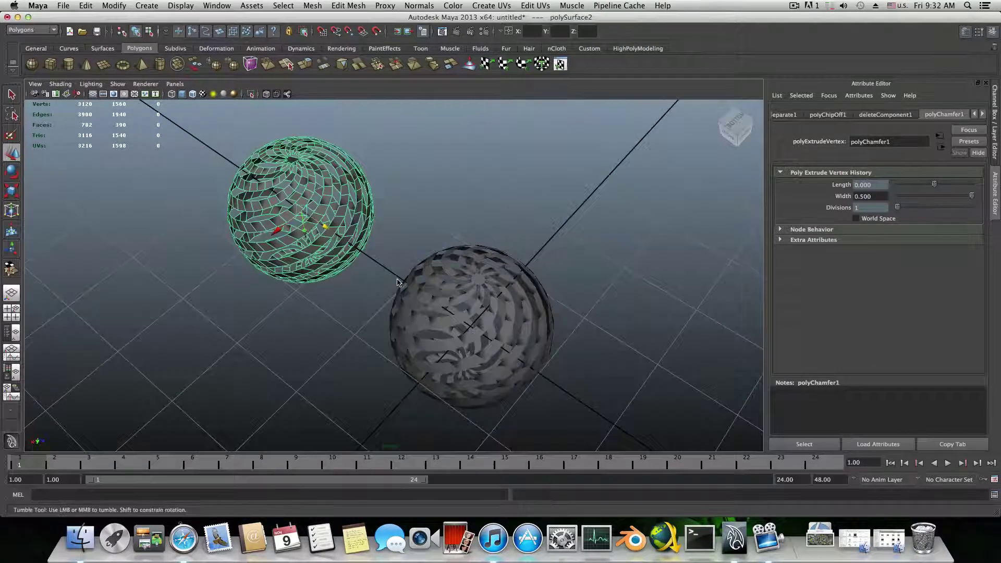
{"action": "left_click_drag", "start_coordinate": [398, 282], "coordinate": [263, 133], "text": "alt"}
Select the shell that carries the pole caps and switch it to vertex editing at its bottom pole
{"action": "left_click", "coordinate": [457, 315]}
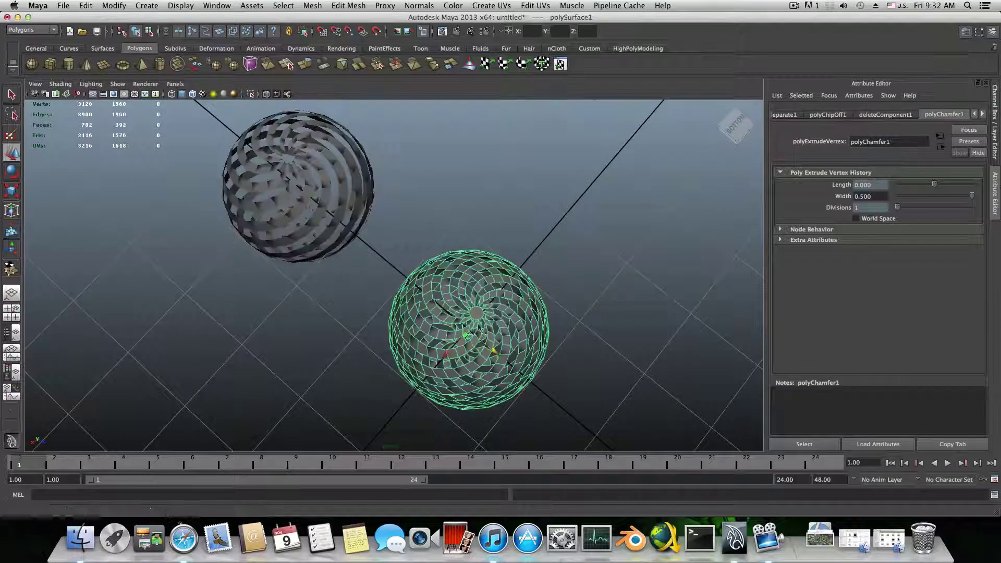
{"action": "middle_click_drag", "start_coordinate": [456, 315], "coordinate": [407, 279], "text": "alt"}
{"action": "right_click_drag", "start_coordinate": [407, 282], "coordinate": [542, 322], "text": "alt"}
{"action": "left_click_drag", "start_coordinate": [543, 321], "coordinate": [484, 272], "text": "alt"}
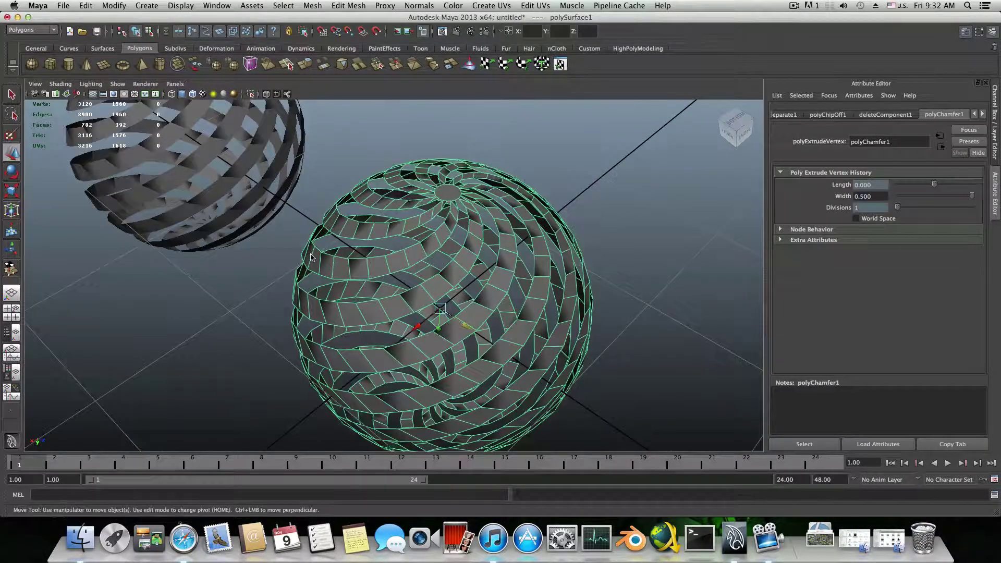
{"action": "right_click_drag", "start_coordinate": [311, 257], "coordinate": [237, 175], "text": "alt"}
{"action": "right_click_drag", "start_coordinate": [431, 291], "coordinate": [495, 266], "text": "alt"}
{"action": "left_click_drag", "start_coordinate": [495, 266], "coordinate": [503, 326], "text": "alt"}
{"action": "middle_click_drag", "start_coordinate": [503, 326], "coordinate": [456, 293], "text": "alt"}
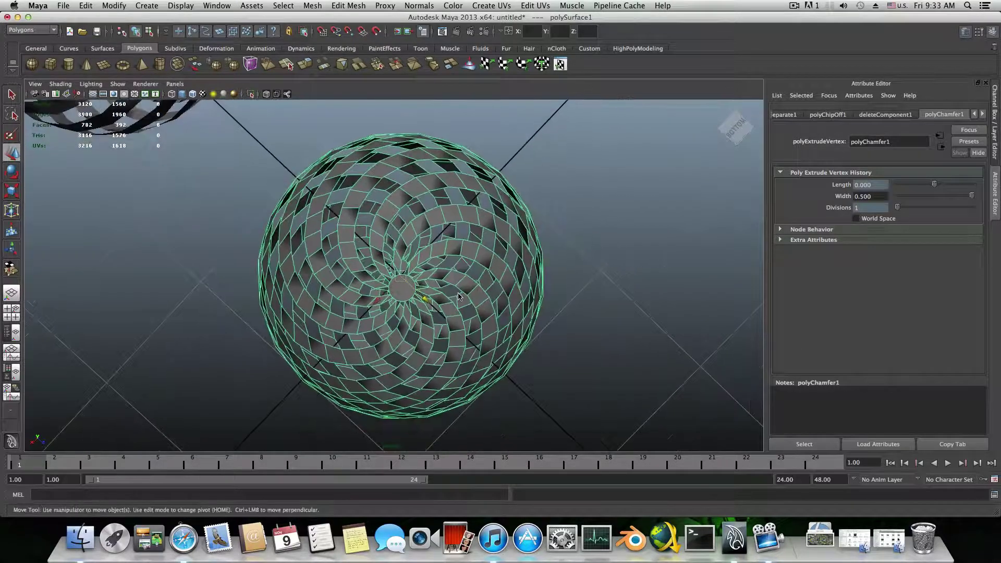
{"action": "right_click_drag", "start_coordinate": [421, 285], "coordinate": [490, 266], "text": "alt"}
{"action": "middle_click_drag", "start_coordinate": [389, 307], "coordinate": [347, 229], "text": "alt"}
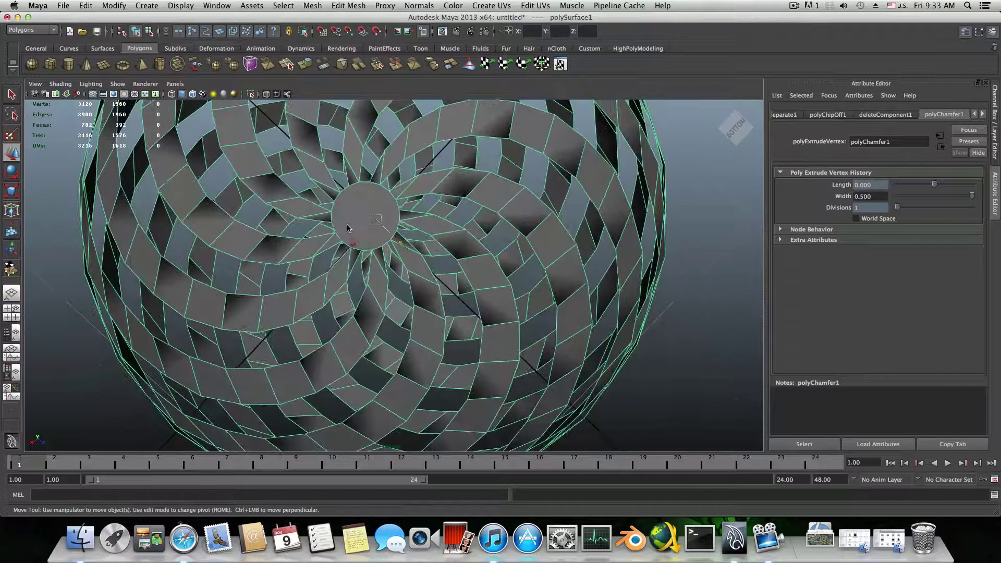
{"action": "right_click_drag", "start_coordinate": [347, 228], "coordinate": [337, 162], "text": "alt"}
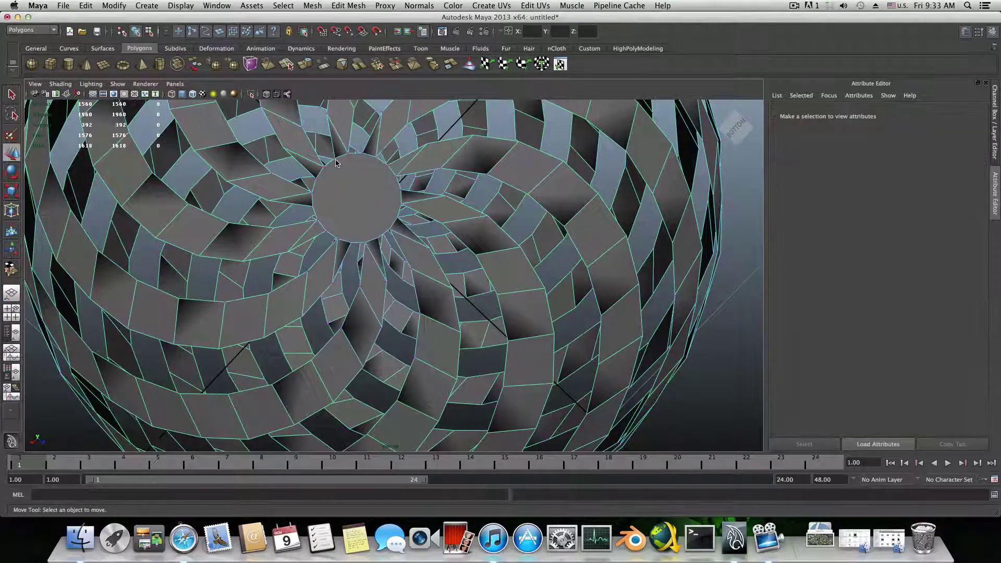
Select all the vertices around the rim of the bottom pole cap
{"action": "left_click", "coordinate": [335, 163]}
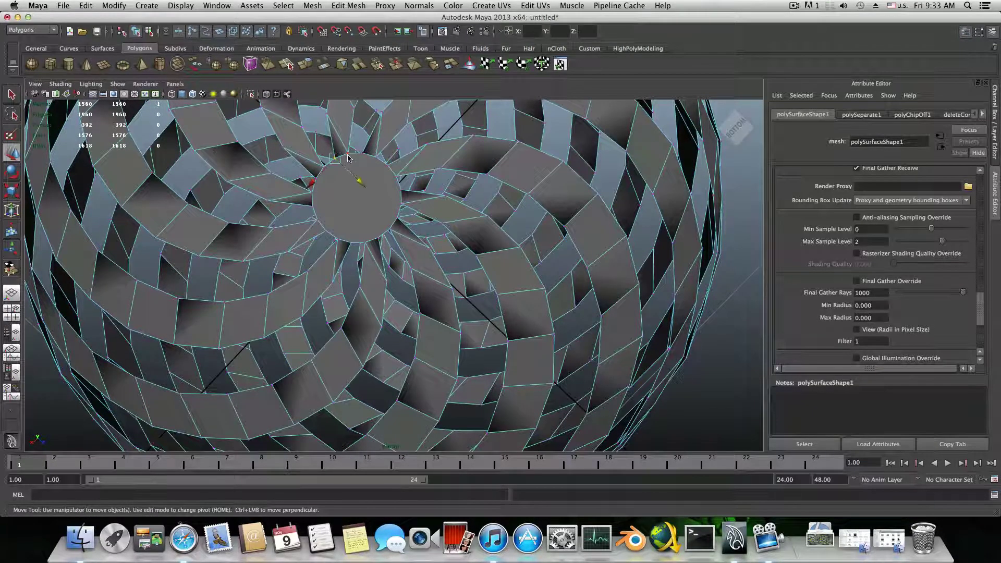
{"action": "left_click", "coordinate": [349, 156], "text": "shift"}
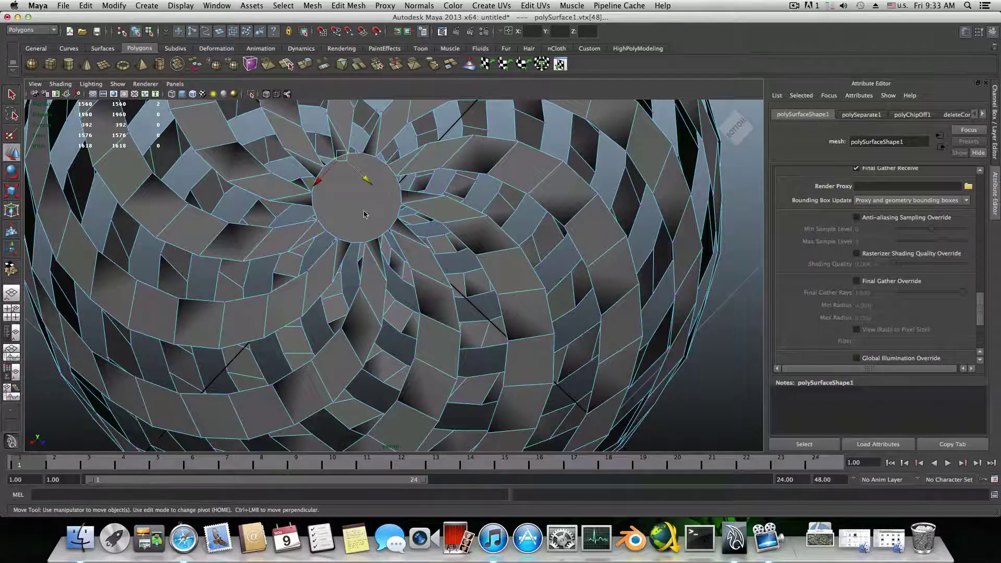
{"action": "right_click_drag", "start_coordinate": [364, 214], "coordinate": [352, 183]}
{"action": "left_click_drag", "start_coordinate": [344, 179], "coordinate": [365, 269], "text": "alt"}
{"action": "left_click", "coordinate": [12, 95]}
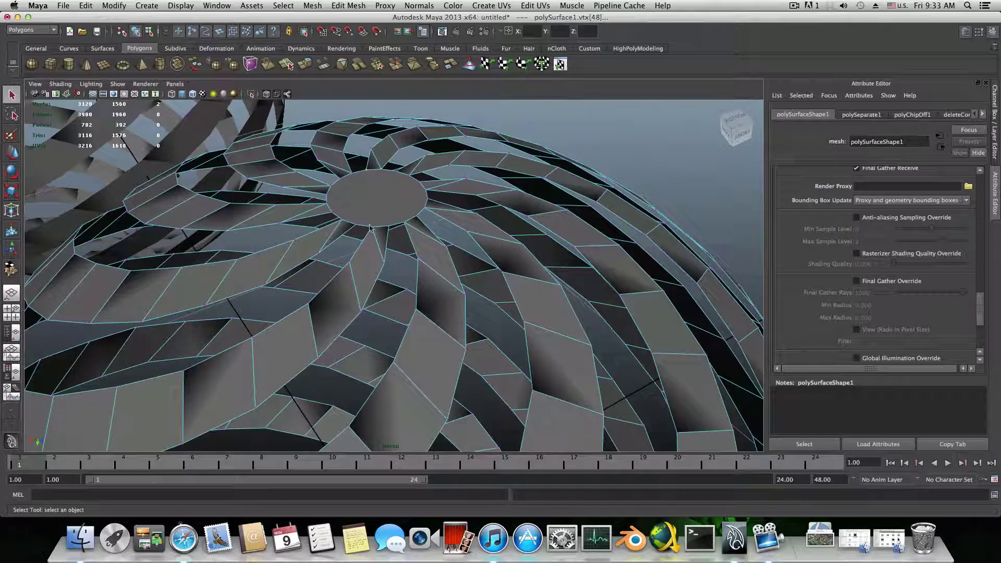
{"action": "left_click", "coordinate": [370, 226], "text": "shift"}
{"action": "left_click", "coordinate": [357, 225], "text": "shift"}
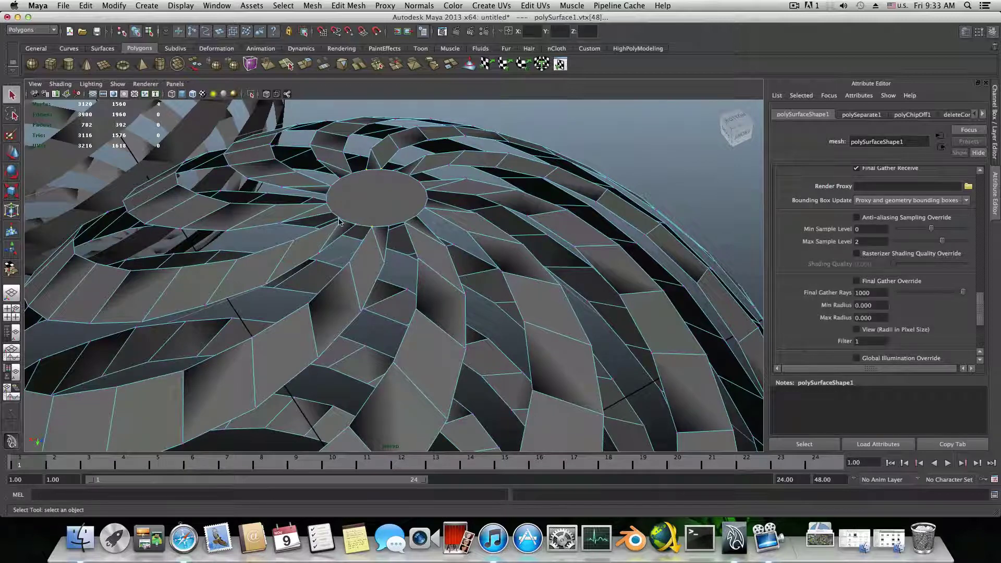
{"action": "left_click", "coordinate": [341, 219], "text": "shift"}
{"action": "left_click", "coordinate": [332, 211], "text": "shift"}
{"action": "left_click", "coordinate": [327, 204], "text": "shift"}
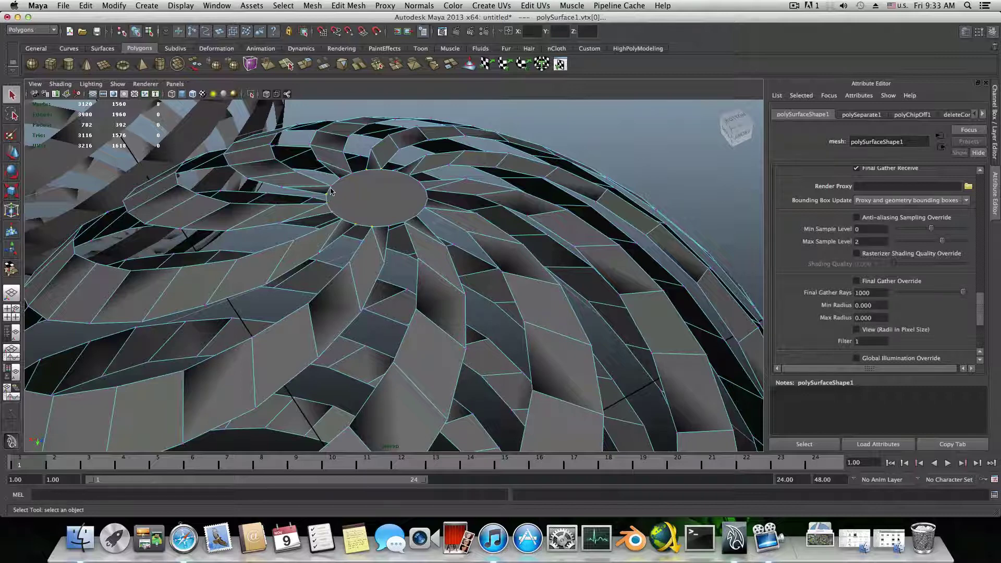
{"action": "left_click", "coordinate": [341, 181], "text": "shift"}
{"action": "left_click", "coordinate": [352, 174], "text": "shift"}
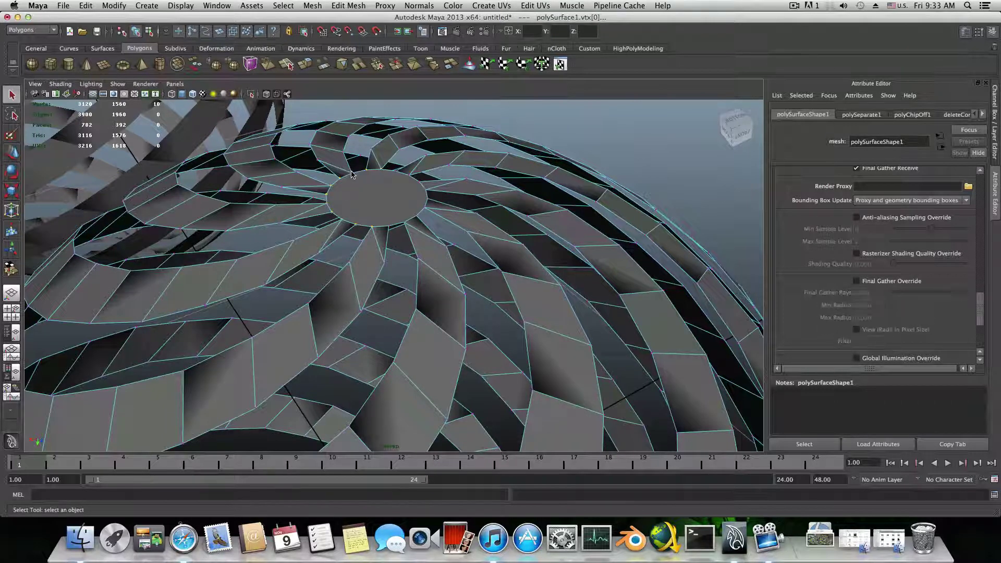
{"action": "left_click", "coordinate": [393, 173], "text": "shift"}
{"action": "left_click", "coordinate": [404, 174], "text": "shift"}
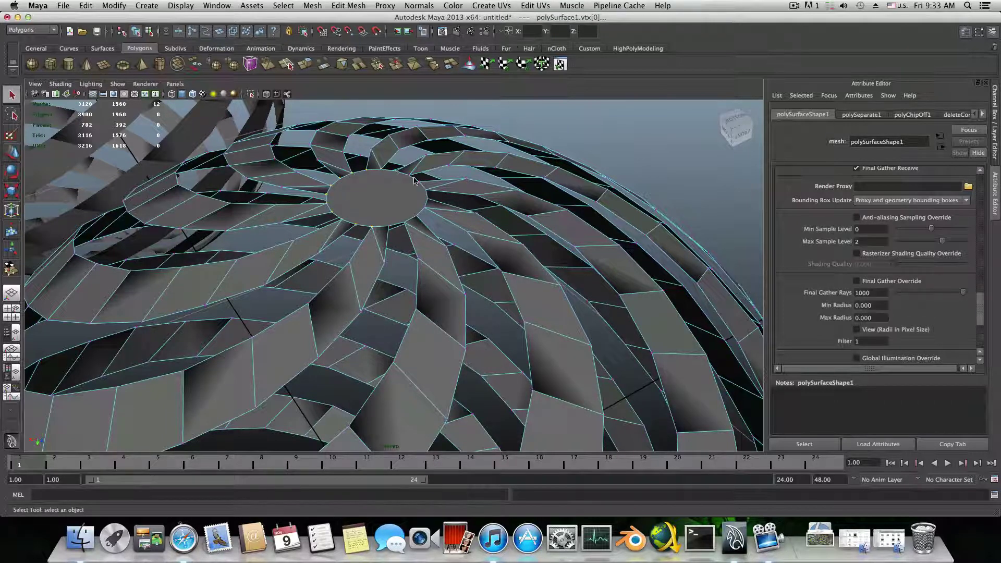
{"action": "left_click", "coordinate": [414, 180], "text": "shift"}
{"action": "left_click", "coordinate": [421, 190], "text": "shift"}
{"action": "left_click", "coordinate": [426, 196], "text": "shift"}
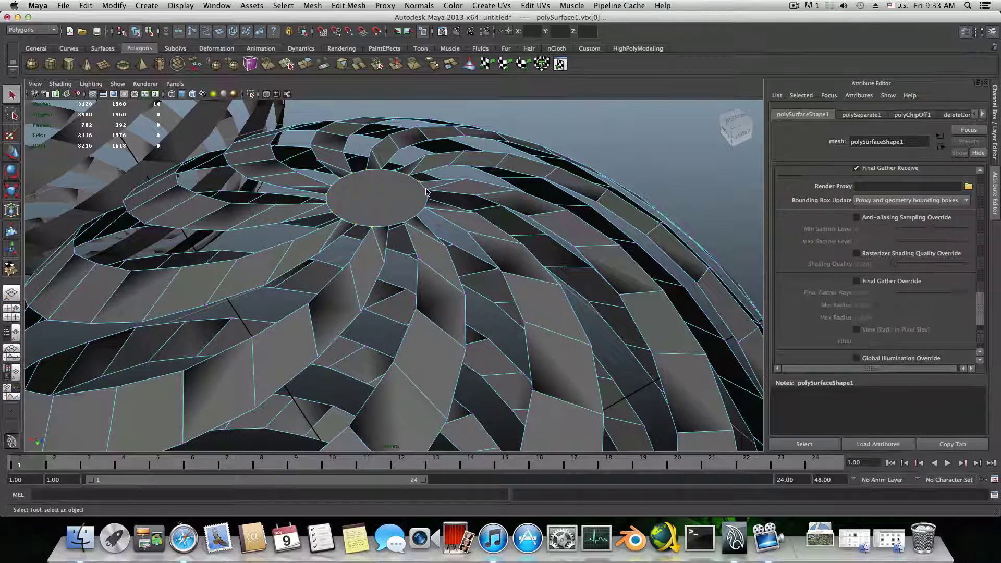
{"action": "left_click", "coordinate": [428, 203], "text": "shift"}
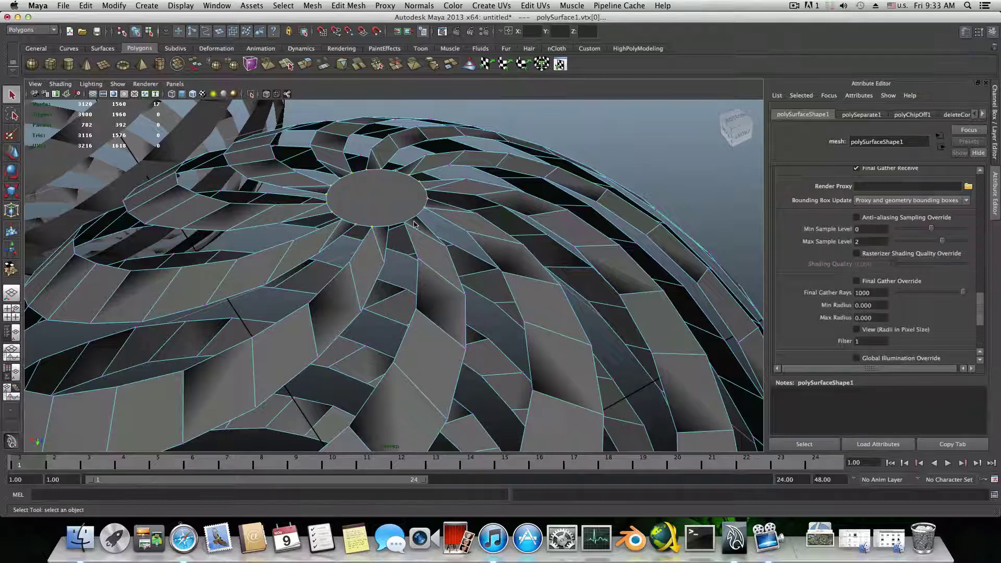
{"action": "left_click", "coordinate": [416, 217], "text": "shift"}
{"action": "left_click", "coordinate": [403, 224], "text": "shift"}
{"action": "left_click", "coordinate": [387, 225], "text": "shift"}
{"action": "left_click", "coordinate": [390, 226], "text": "shift"}
Add all the vertices around the rim of the top pole cap to the selection
{"action": "left_click_drag", "start_coordinate": [395, 196], "coordinate": [350, 227], "text": "alt"}
{"action": "right_click_drag", "start_coordinate": [401, 235], "coordinate": [347, 295], "text": "alt"}
{"action": "left_click_drag", "start_coordinate": [347, 298], "coordinate": [358, 208], "text": "alt"}
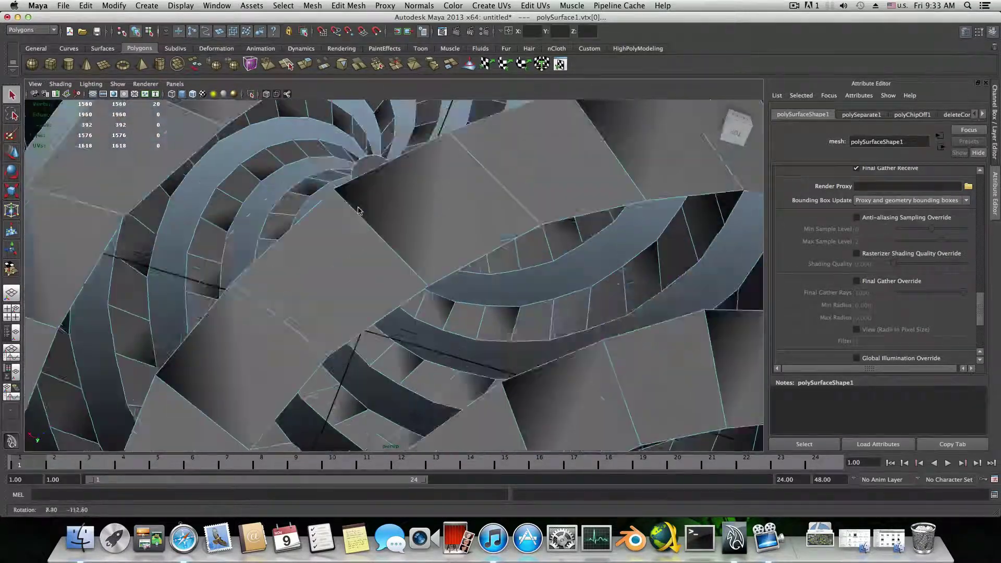
{"action": "right_click_drag", "start_coordinate": [357, 208], "coordinate": [313, 250], "text": "alt"}
{"action": "left_click_drag", "start_coordinate": [344, 366], "coordinate": [352, 296], "text": "alt"}
{"action": "right_click_drag", "start_coordinate": [352, 296], "coordinate": [389, 296], "text": "alt"}
{"action": "left_click_drag", "start_coordinate": [389, 296], "coordinate": [398, 334], "text": "alt"}
{"action": "right_click_drag", "start_coordinate": [398, 313], "coordinate": [442, 298], "text": "alt"}
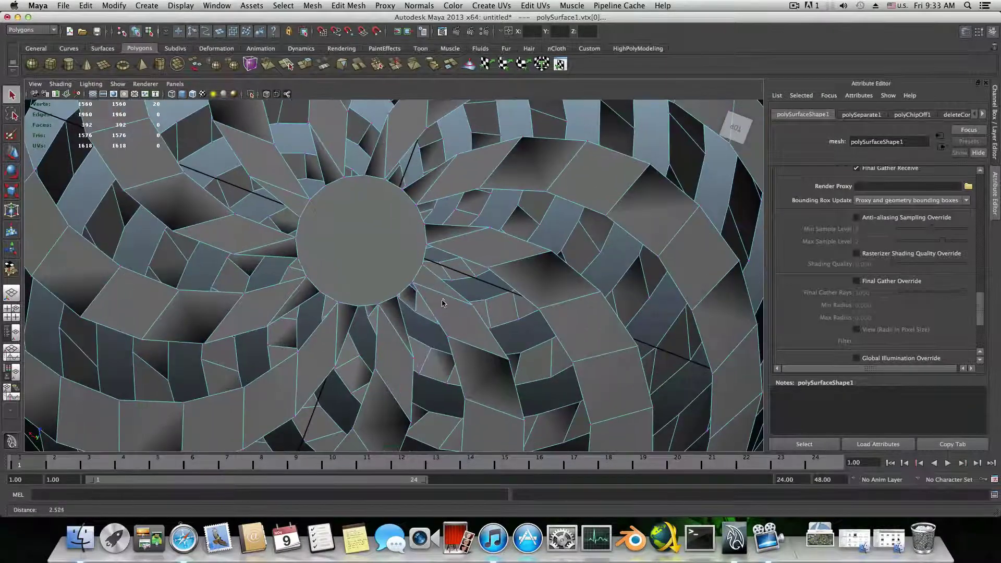
{"action": "left_click", "coordinate": [364, 176], "text": "shift"}
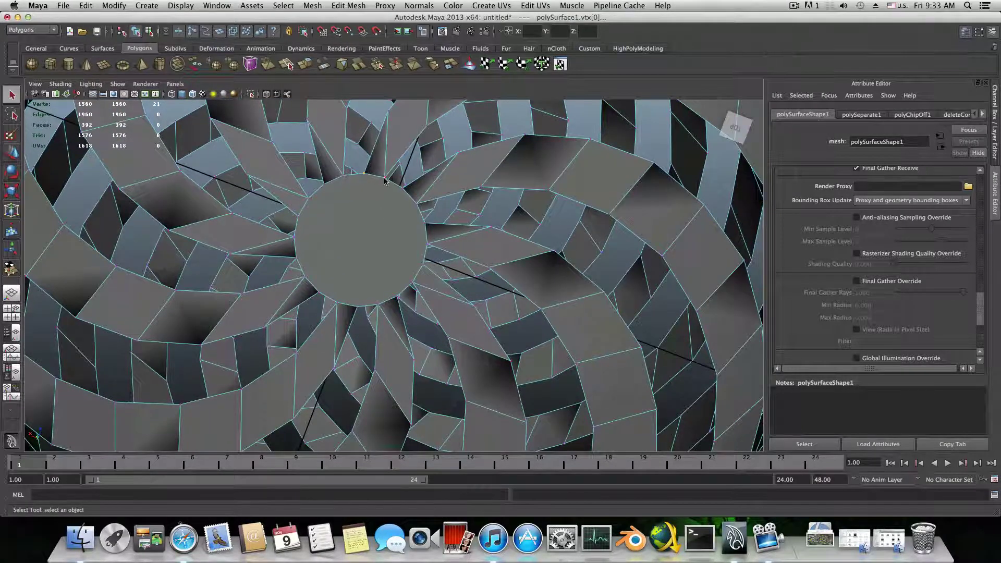
{"action": "left_click", "coordinate": [385, 179], "text": "shift"}
{"action": "left_click", "coordinate": [403, 187], "text": "shift"}
{"action": "left_click", "coordinate": [416, 205], "text": "shift"}
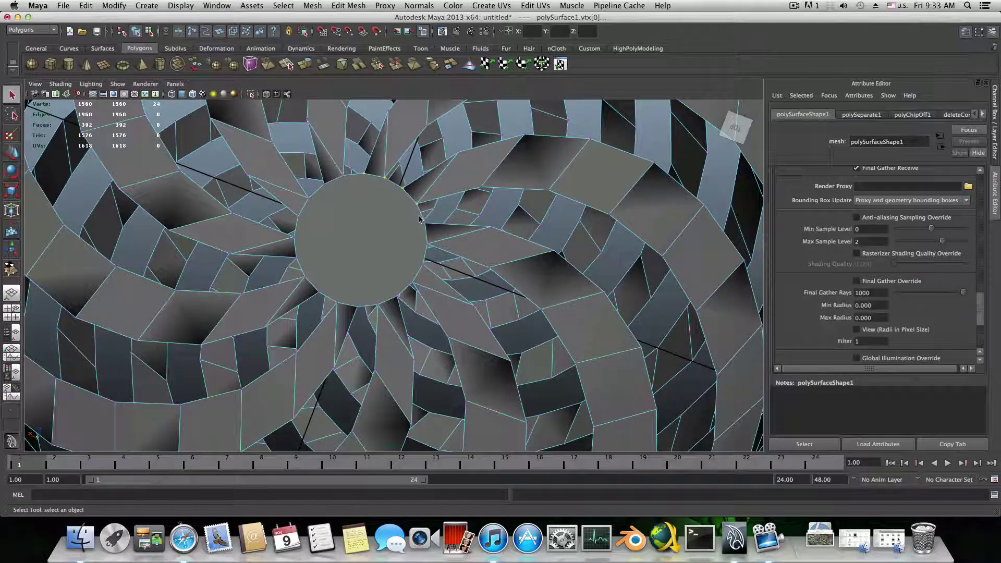
{"action": "left_click", "coordinate": [428, 244], "text": "shift"}
{"action": "left_click", "coordinate": [413, 284], "text": "shift"}
{"action": "left_click", "coordinate": [399, 298], "text": "shift"}
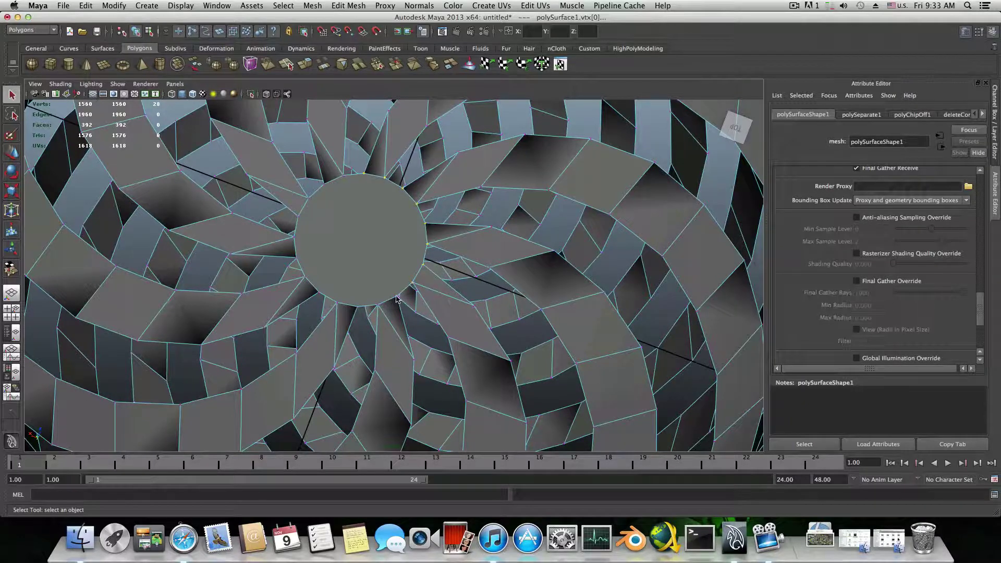
{"action": "left_click", "coordinate": [388, 303], "text": "shift"}
{"action": "left_click", "coordinate": [379, 306], "text": "shift"}
{"action": "left_click", "coordinate": [360, 308], "text": "shift"}
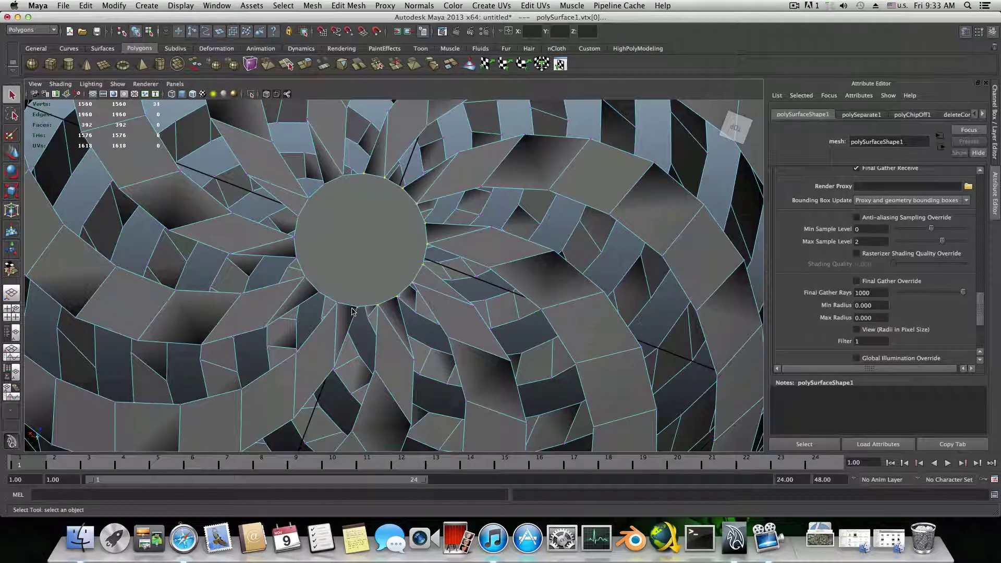
{"action": "left_click", "coordinate": [338, 303], "text": "shift"}
{"action": "left_click", "coordinate": [317, 292], "text": "shift"}
{"action": "left_click", "coordinate": [305, 276], "text": "shift"}
{"action": "left_click", "coordinate": [296, 257], "text": "shift"}
{"action": "left_click", "coordinate": [294, 237], "text": "shift"}
{"action": "left_click", "coordinate": [299, 217], "text": "shift"}
{"action": "left_click", "coordinate": [344, 178], "text": "shift"}
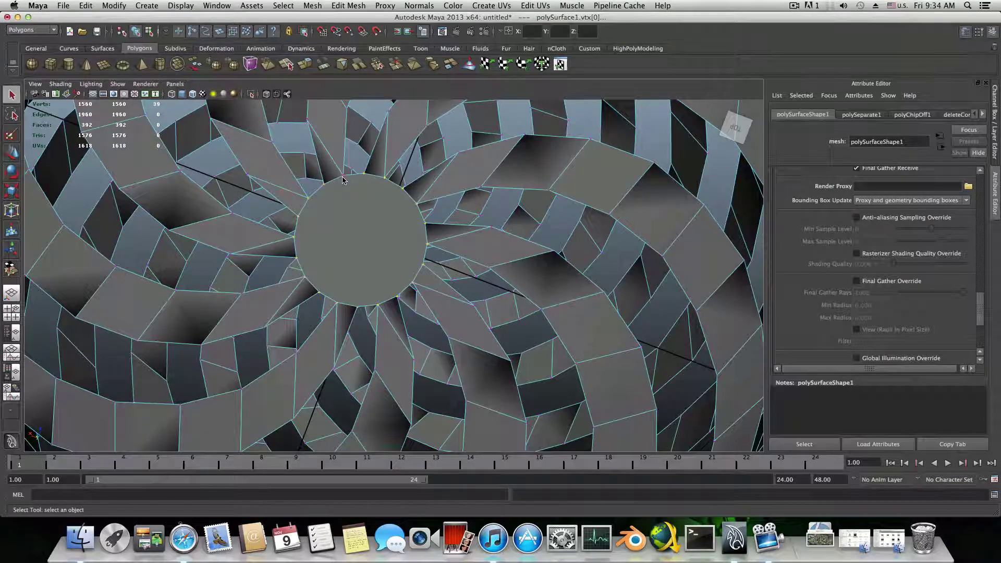
{"action": "left_click", "coordinate": [343, 178], "text": "shift"}
{"action": "left_click_drag", "start_coordinate": [372, 197], "coordinate": [373, 197], "text": "alt"}
{"action": "right_click_drag", "start_coordinate": [454, 208], "coordinate": [351, 224], "text": "alt"}
{"action": "left_click_drag", "start_coordinate": [351, 224], "coordinate": [349, 235], "text": "alt"}
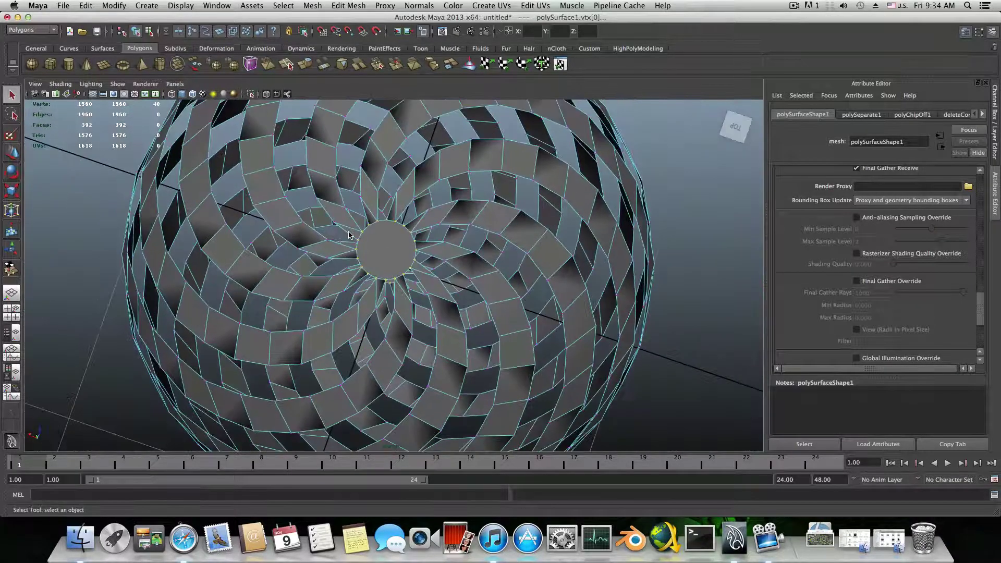
Try scaling the bottom cap's rim vertices in toward the pole, and undo the scaling
{"action": "left_click", "coordinate": [14, 193]}
{"action": "left_click_drag", "start_coordinate": [385, 264], "coordinate": [338, 210], "text": "alt"}
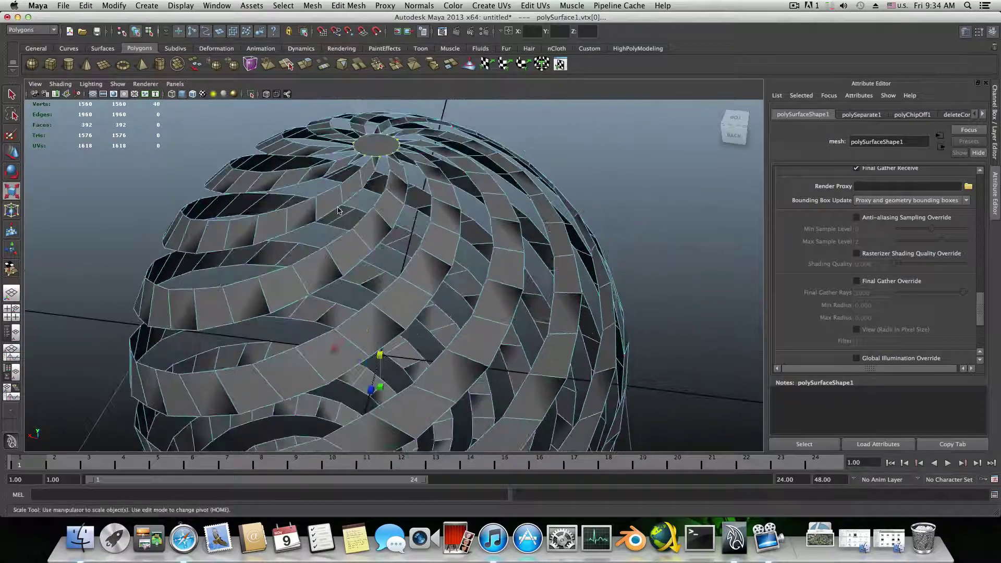
{"action": "left_click_drag", "start_coordinate": [433, 284], "coordinate": [425, 230], "text": "alt"}
{"action": "right_click_drag", "start_coordinate": [381, 240], "coordinate": [421, 257], "text": "alt"}
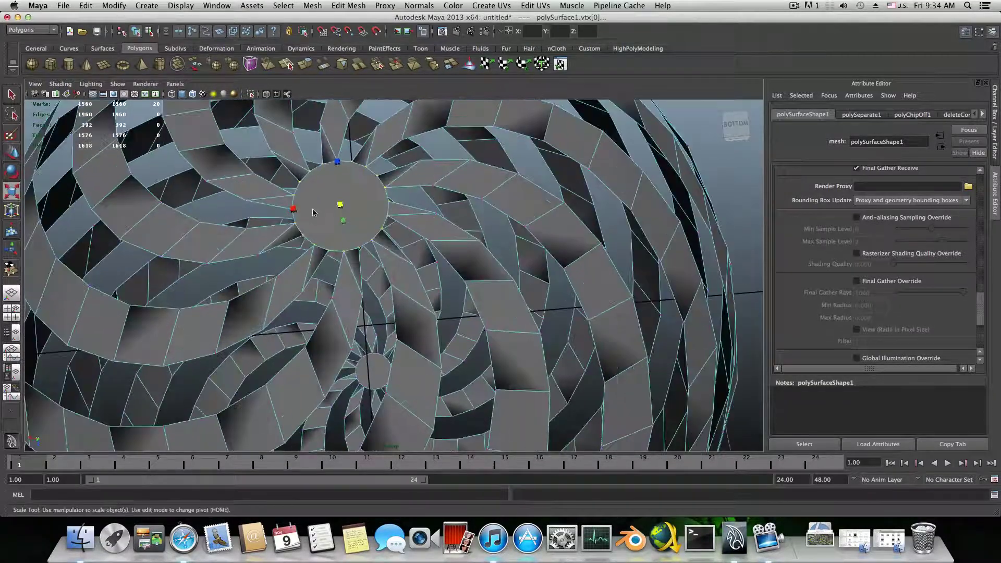
{"action": "left_click_drag", "start_coordinate": [338, 208], "coordinate": [276, 210]}
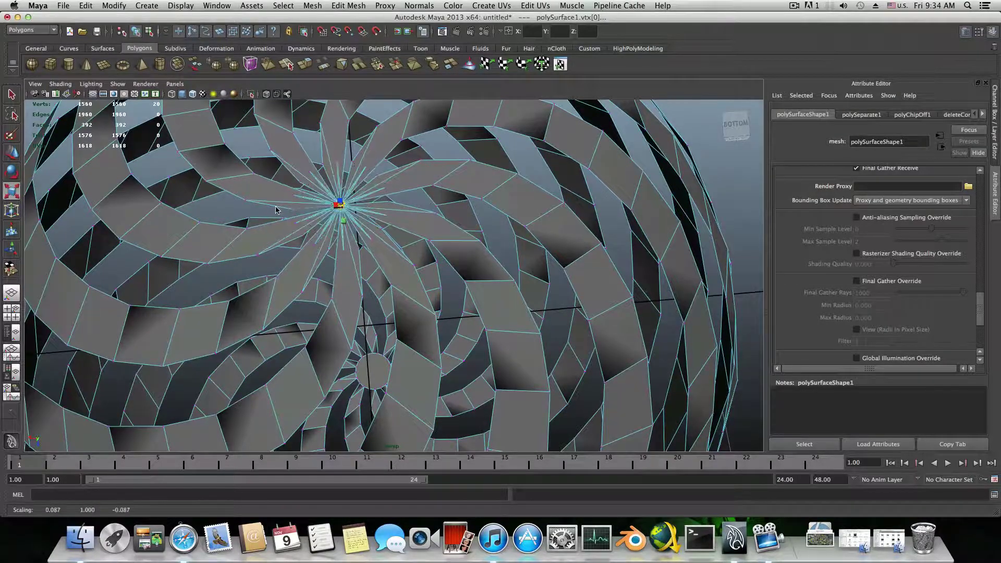
{"action": "key", "text": "z"}
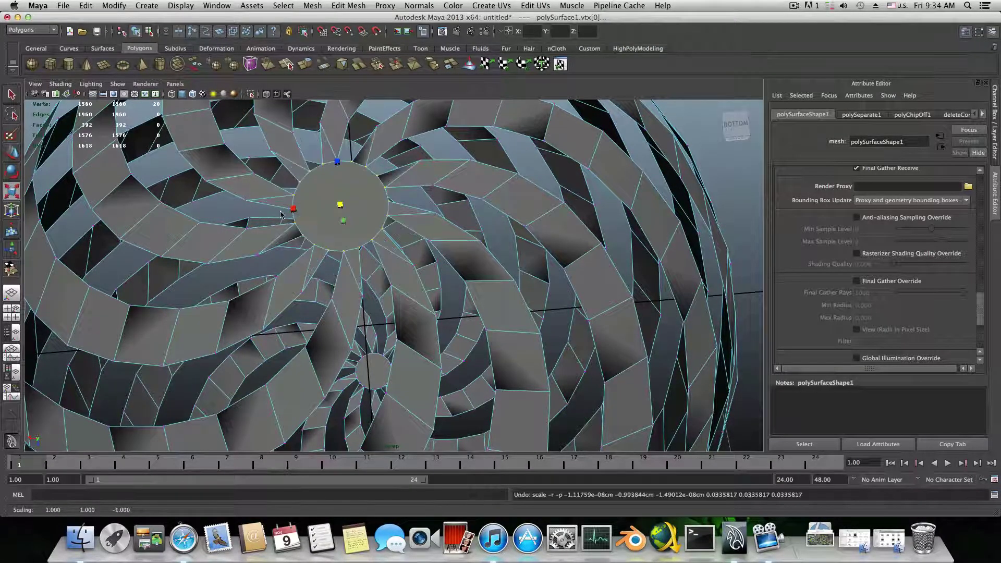
Merge the bottom cap's selected rim vertices to their center so the cap collapses into a single pole point
{"action": "left_click", "coordinate": [346, 6]}
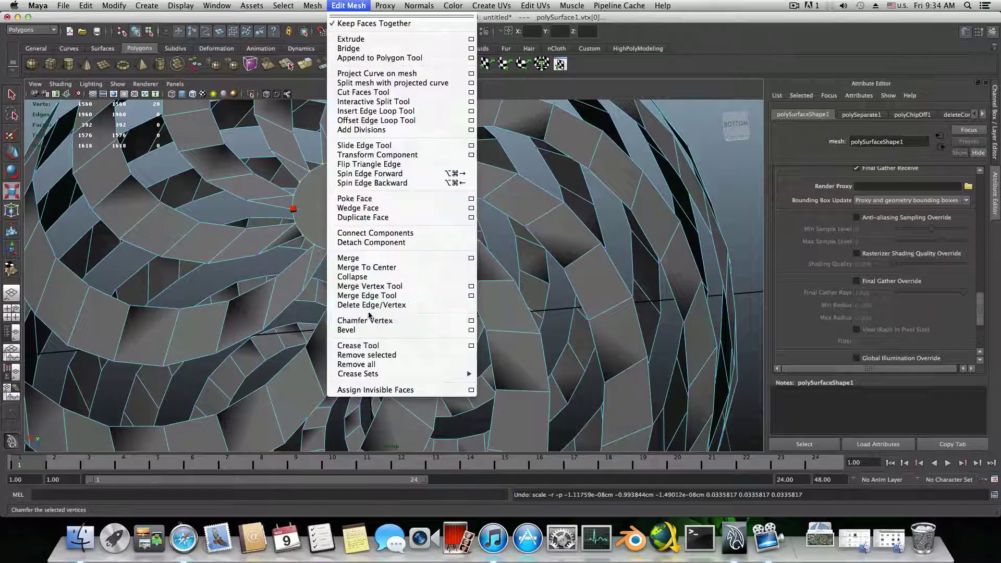
{"action": "left_click", "coordinate": [381, 268]}
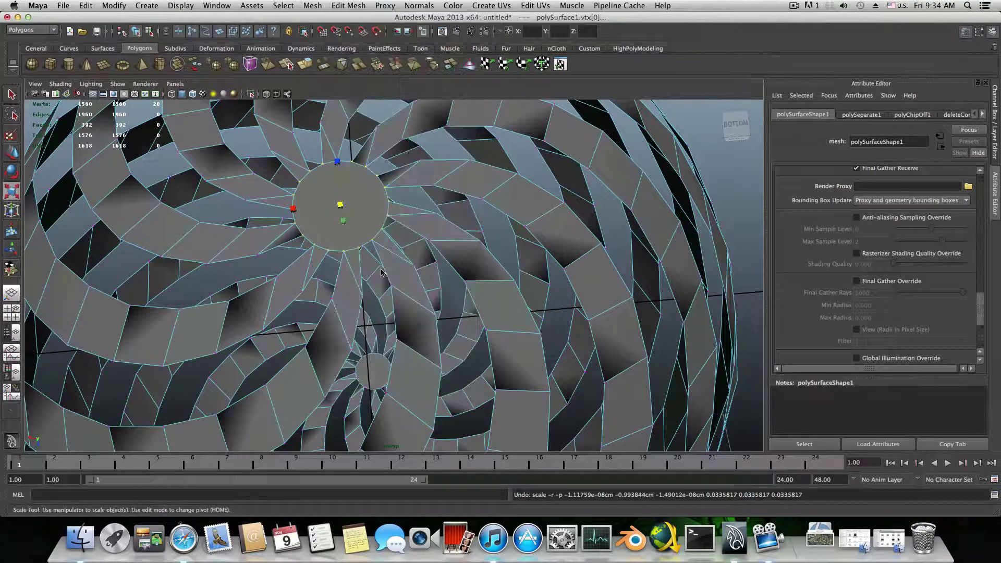
{"action": "left_click_drag", "start_coordinate": [381, 268], "coordinate": [493, 263], "text": "alt"}
{"action": "right_click_drag", "start_coordinate": [564, 235], "coordinate": [496, 231], "text": "alt"}
{"action": "middle_click_drag", "start_coordinate": [496, 231], "coordinate": [456, 187], "text": "alt"}
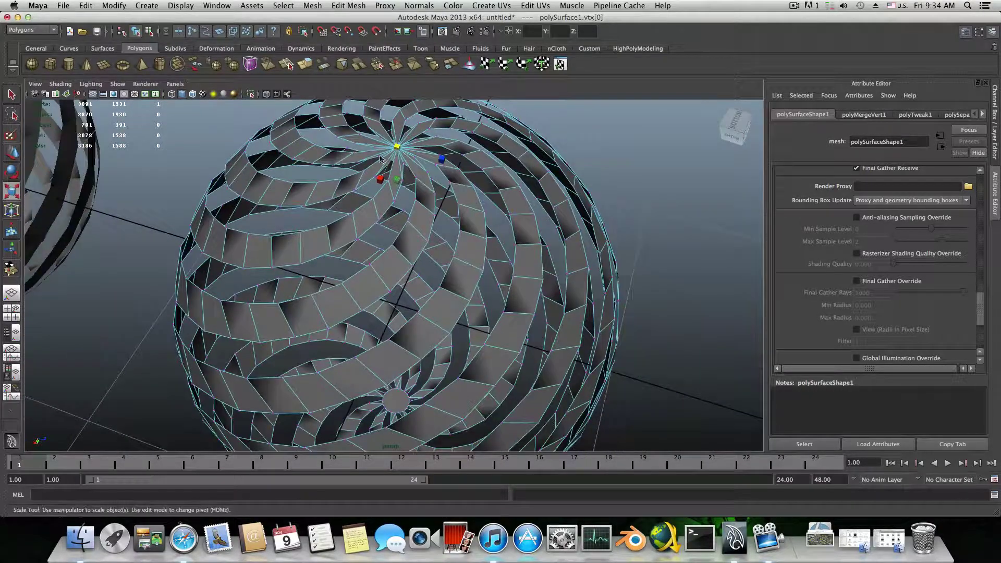
{"action": "left_click_drag", "start_coordinate": [427, 207], "coordinate": [354, 242], "text": "alt"}
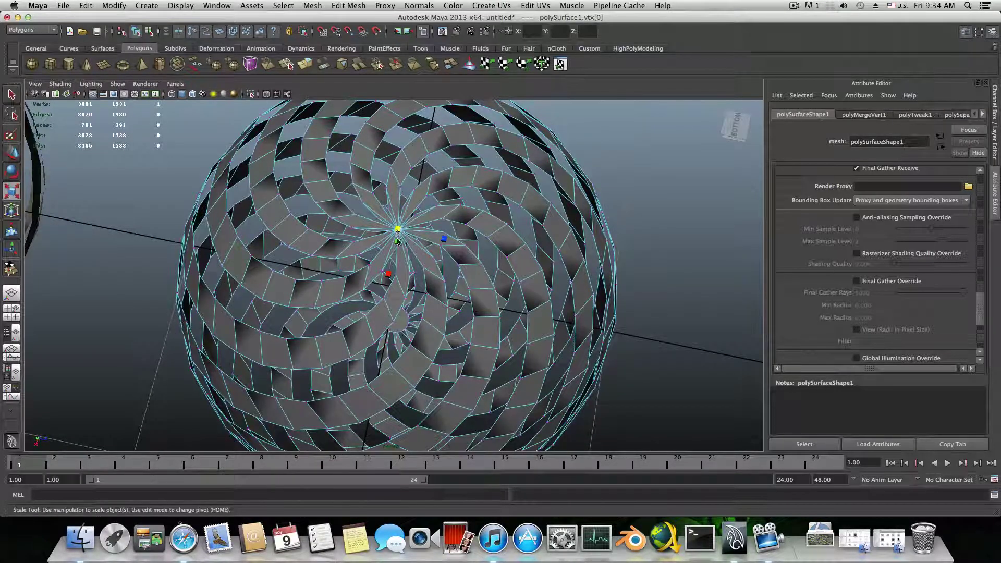
{"action": "left_click_drag", "start_coordinate": [401, 253], "coordinate": [387, 211], "text": "alt"}
{"action": "middle_click_drag", "start_coordinate": [399, 266], "coordinate": [407, 245], "text": "alt"}
{"action": "scroll", "coordinate": [402, 261], "scroll_direction": "up", "scroll_amount": 3}
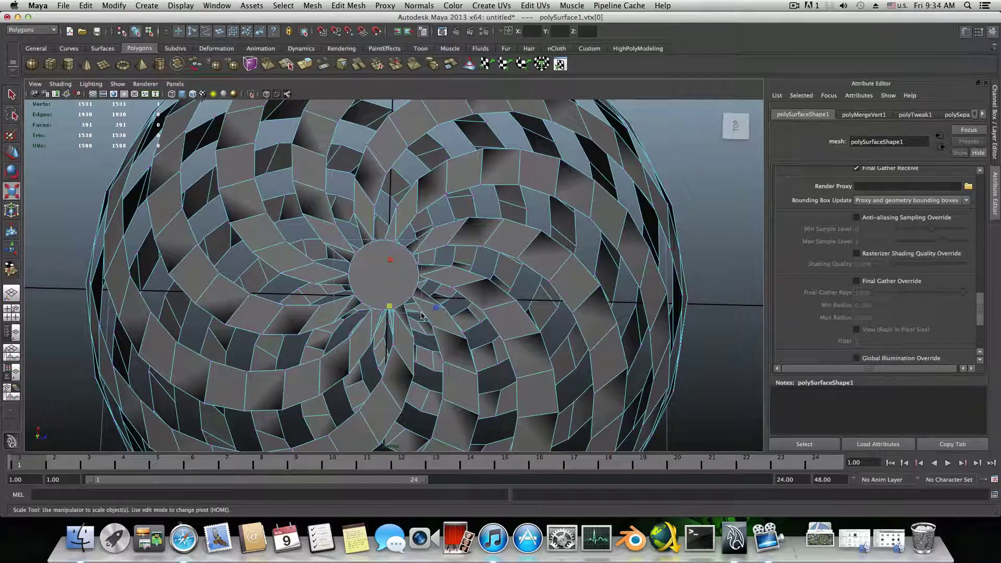
Remove the bottom cap's vertices from the selection so only the rim vertices of the top pole cap stay selected
{"action": "left_click_drag", "start_coordinate": [422, 313], "coordinate": [417, 279]}
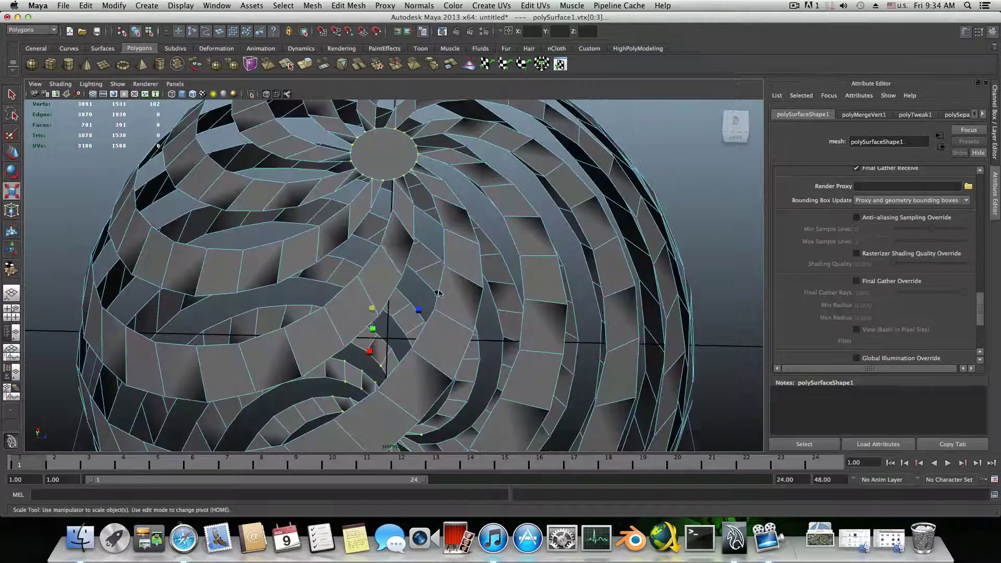
{"action": "right_click_drag", "start_coordinate": [365, 292], "coordinate": [187, 300], "text": "alt"}
{"action": "left_click_drag", "start_coordinate": [188, 300], "coordinate": [201, 253], "text": "alt"}
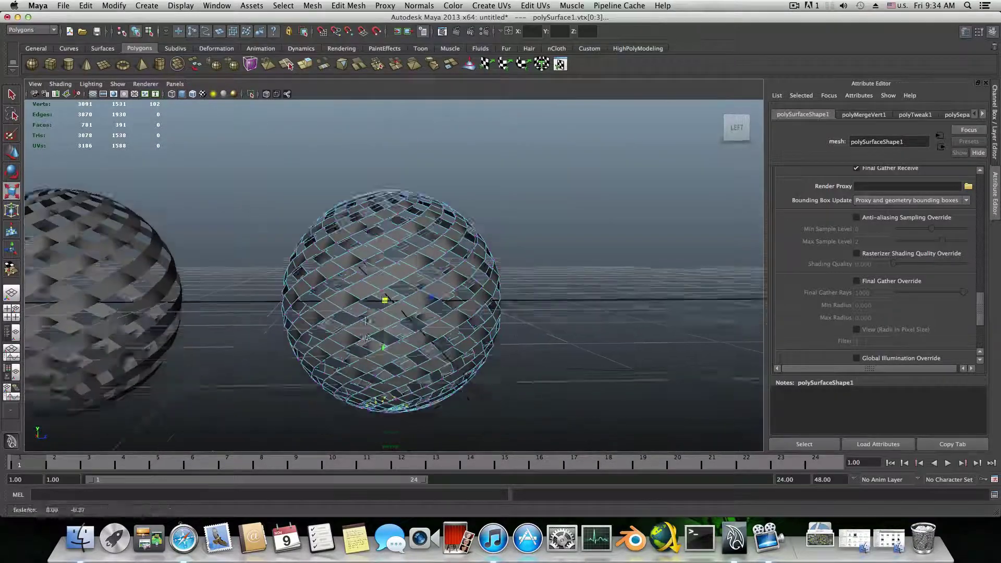
{"action": "middle_click_drag", "start_coordinate": [365, 371], "coordinate": [365, 315], "text": "alt"}
{"action": "left_click_drag", "start_coordinate": [365, 315], "coordinate": [359, 308], "text": "alt"}
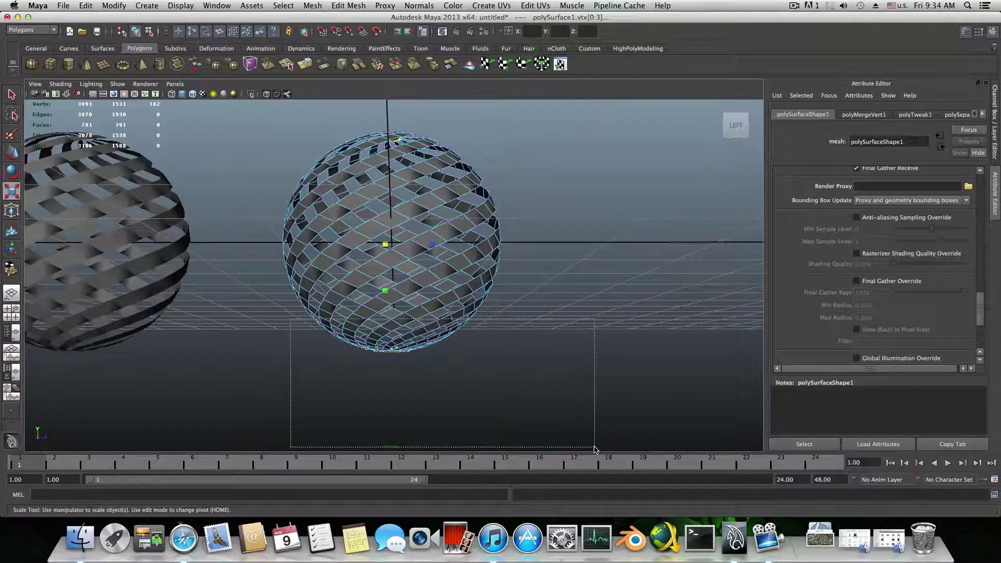
{"action": "left_click_drag", "start_coordinate": [595, 447], "coordinate": [595, 447], "text": "ctrl"}
{"action": "left_click_drag", "start_coordinate": [377, 184], "coordinate": [387, 264], "text": "alt"}
{"action": "right_click_drag", "start_coordinate": [319, 233], "coordinate": [397, 251], "text": "alt"}
{"action": "middle_click_drag", "start_coordinate": [391, 219], "coordinate": [339, 334], "text": "alt"}
{"action": "right_click_drag", "start_coordinate": [323, 260], "coordinate": [358, 260], "text": "alt"}
{"action": "left_click_drag", "start_coordinate": [357, 259], "coordinate": [401, 247], "text": "alt"}
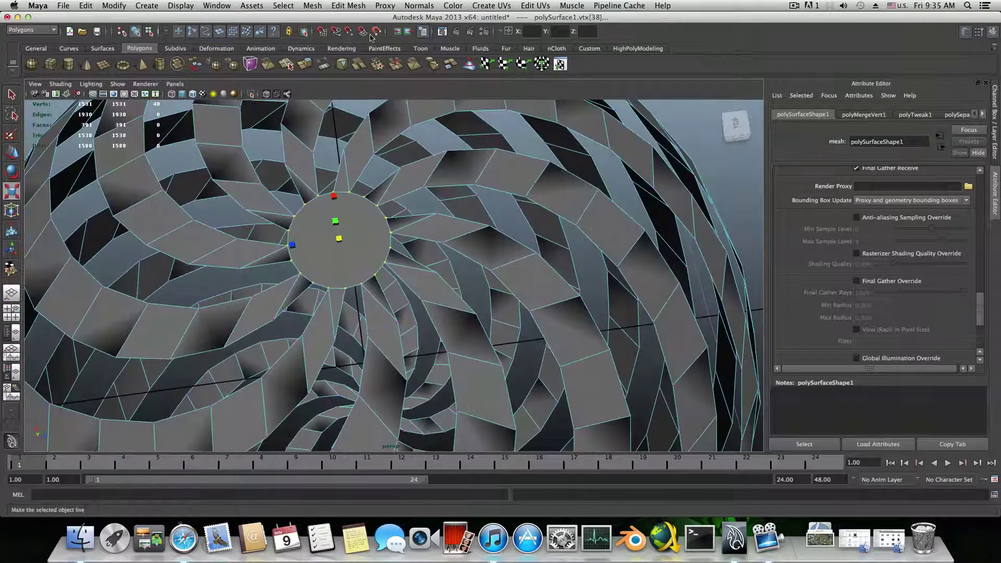
Merge the top cap's selected rim vertices to their center and return the shell to object mode
{"action": "left_click", "coordinate": [315, 6]}
{"action": "mouse_move", "coordinate": [349, 5]}
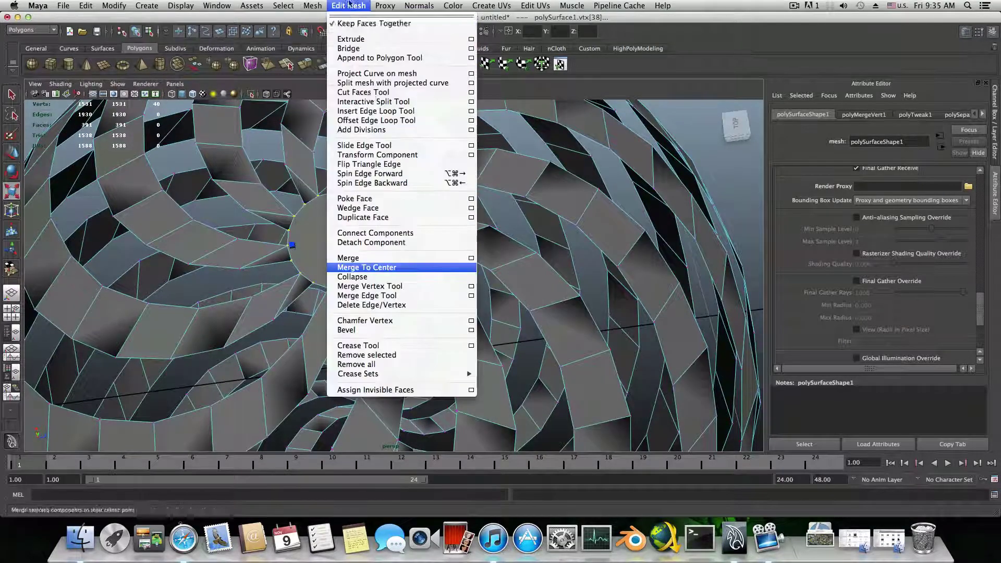
{"action": "left_click", "coordinate": [381, 268]}
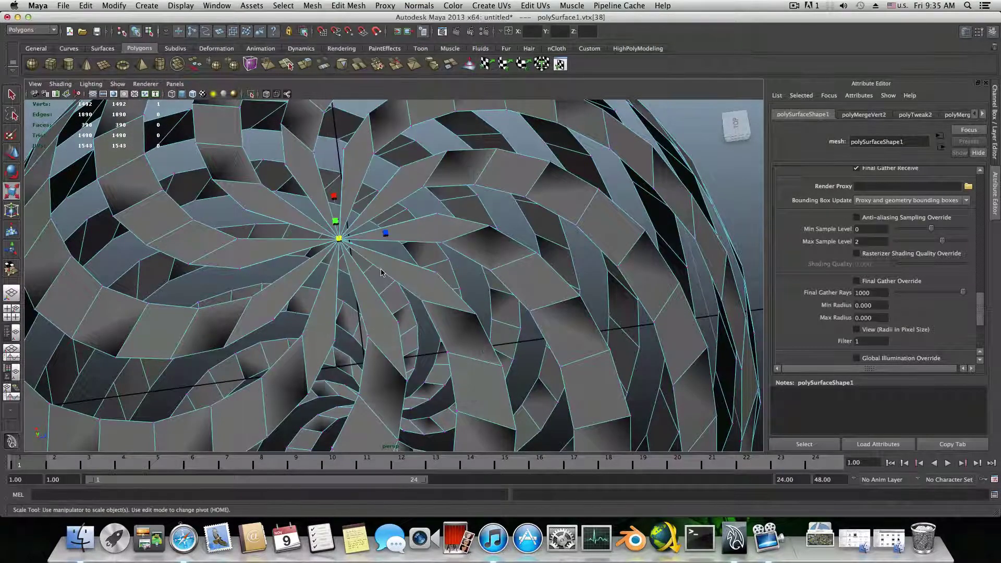
{"action": "scroll", "coordinate": [382, 271], "scroll_direction": "down", "scroll_amount": 6}
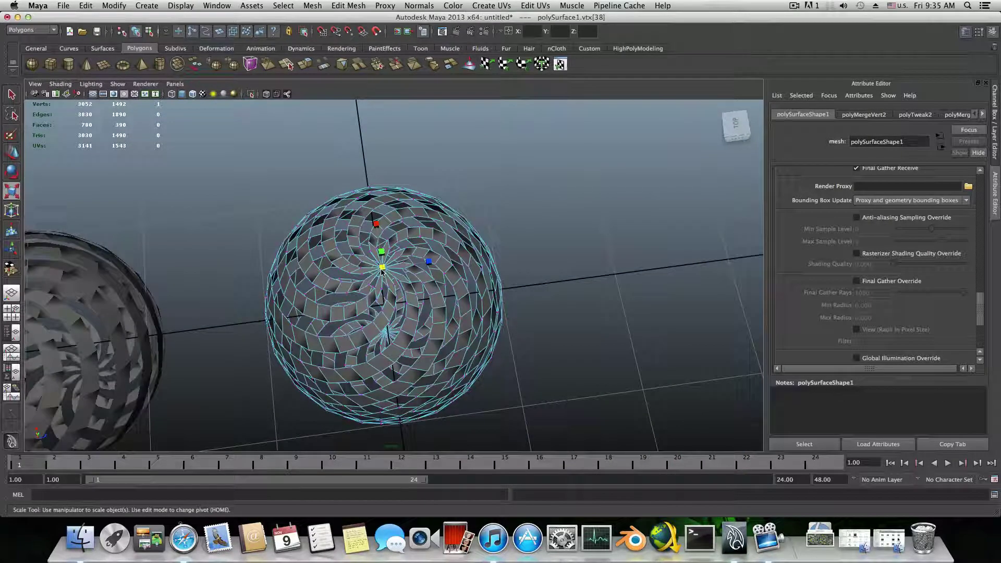
{"action": "key", "text": "F8"}
{"action": "key", "text": "F8"}
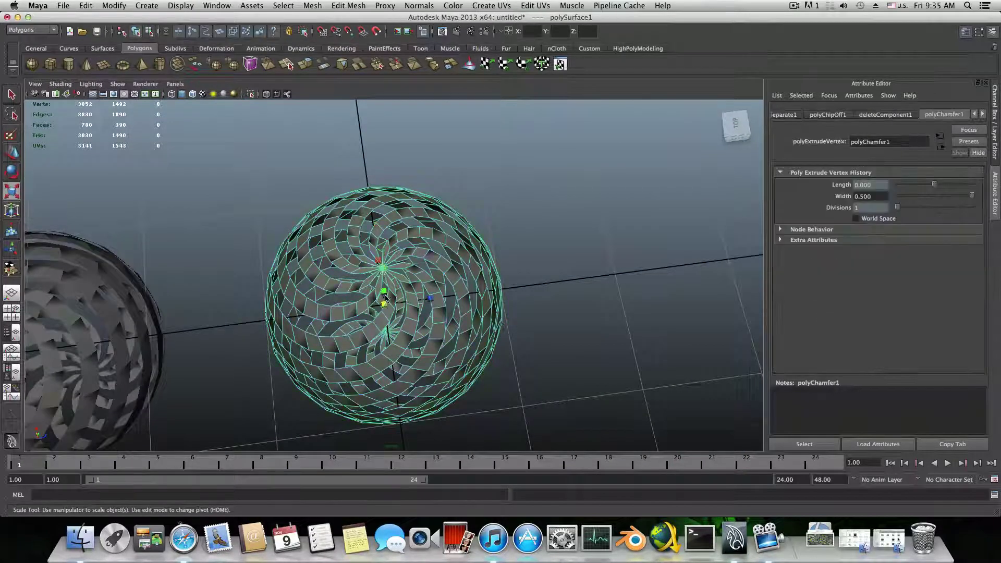
Try filling the striped shell with a new polygon sphere scaled slightly smaller to fit inside it
{"action": "left_click_drag", "start_coordinate": [385, 299], "coordinate": [452, 257], "text": "alt"}
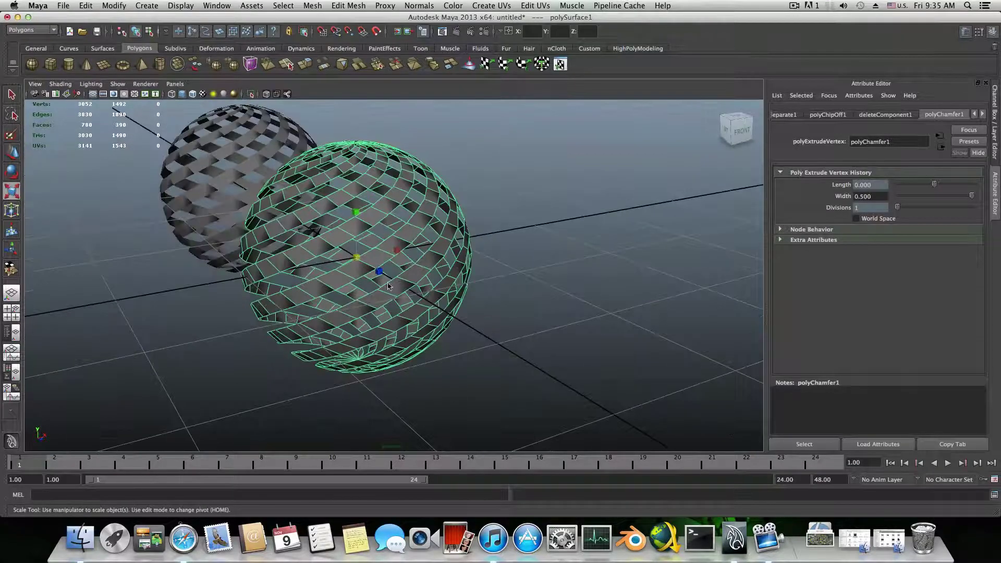
{"action": "left_click_drag", "start_coordinate": [436, 308], "coordinate": [543, 334], "text": "alt"}
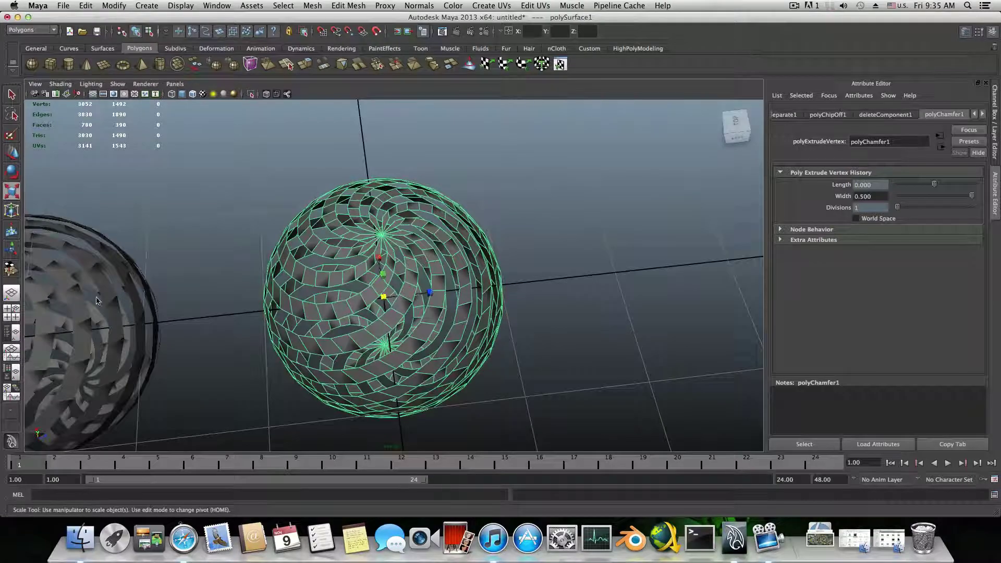
{"action": "left_click_drag", "start_coordinate": [370, 316], "coordinate": [339, 253], "text": "alt"}
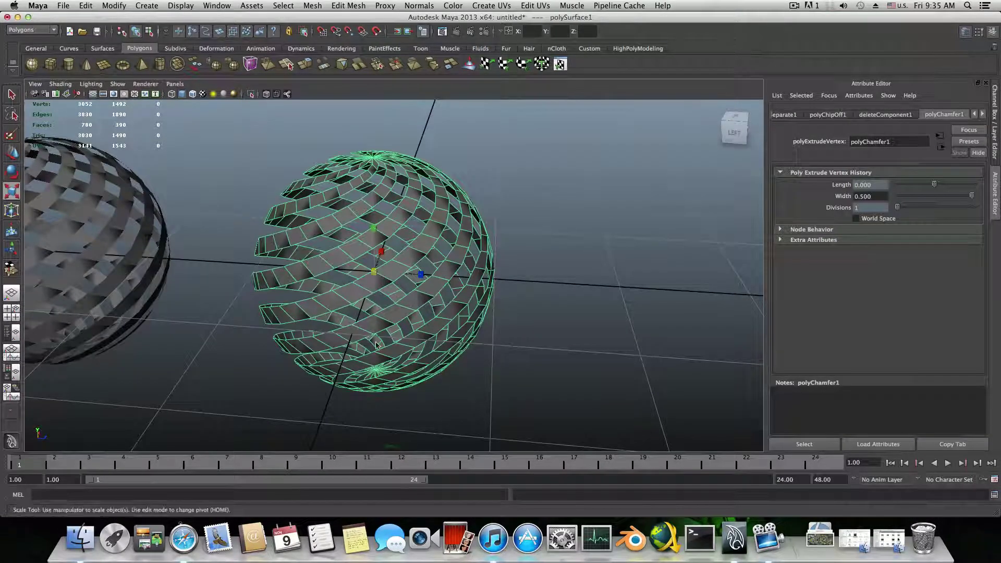
{"action": "key", "text": "g"}
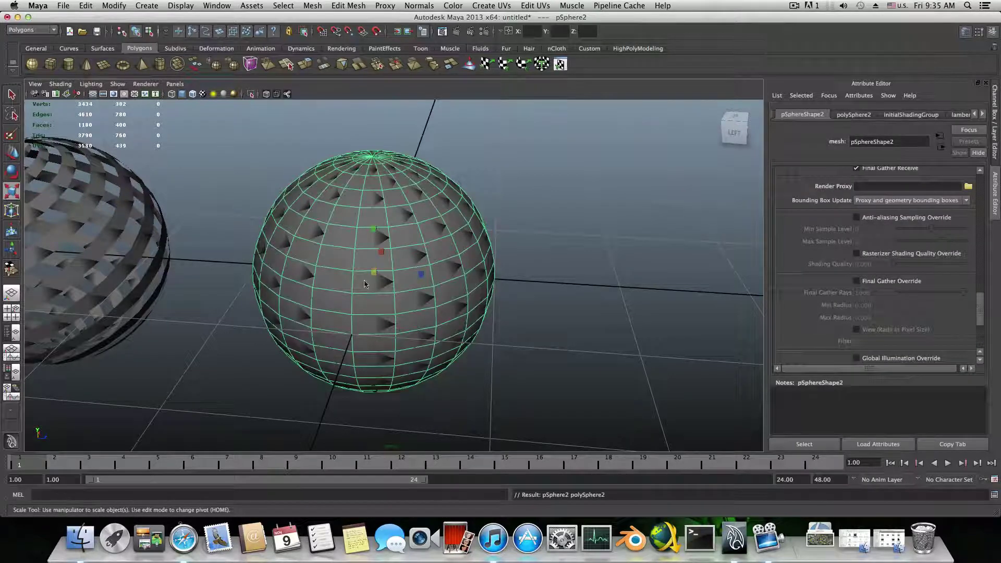
{"action": "left_click_drag", "start_coordinate": [375, 275], "coordinate": [296, 286]}
{"action": "left_click_drag", "start_coordinate": [338, 286], "coordinate": [377, 233]}
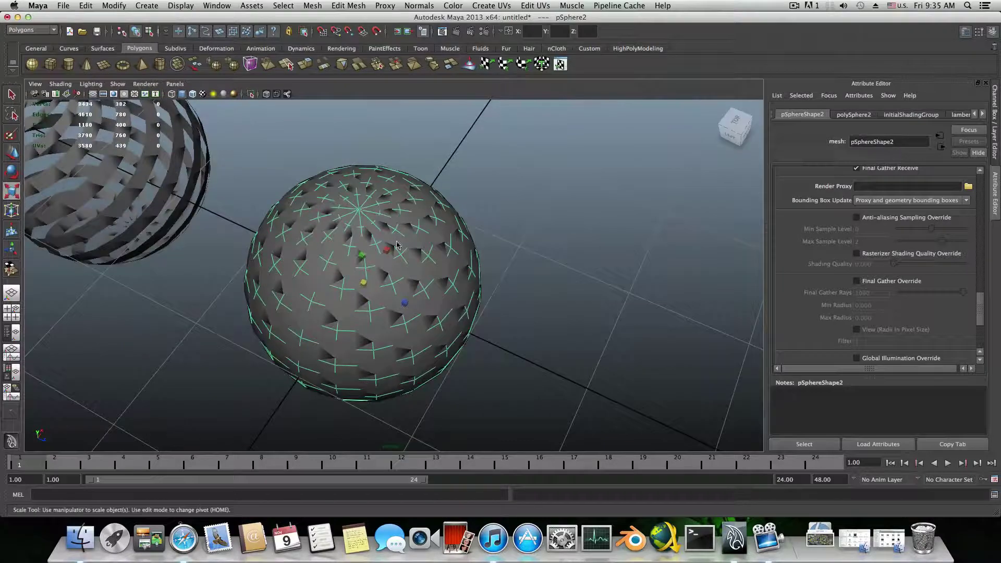
{"action": "left_click", "coordinate": [398, 241]}
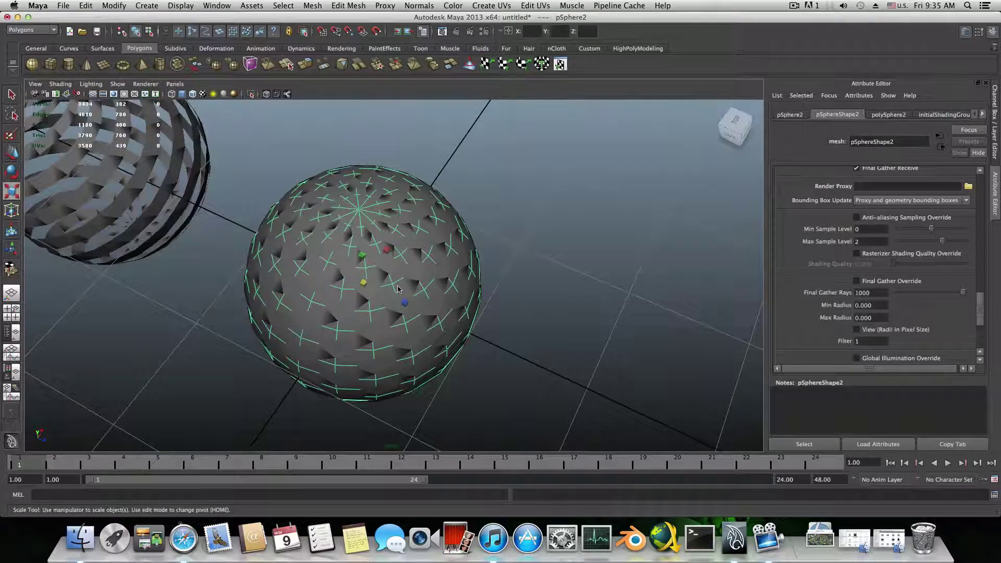
{"action": "left_click", "coordinate": [417, 244]}
{"action": "left_click_drag", "start_coordinate": [418, 243], "coordinate": [423, 236], "text": "alt"}
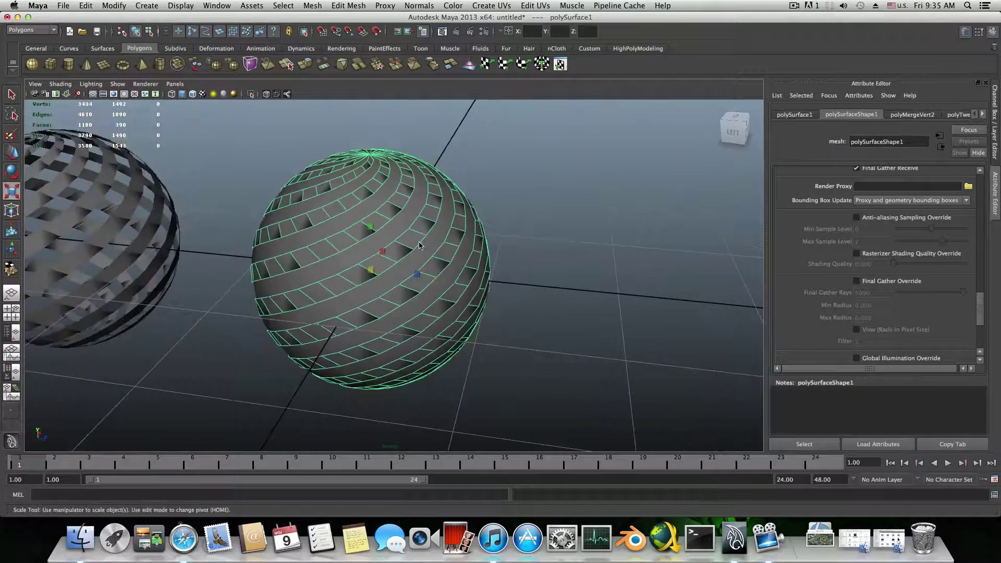
{"action": "right_click_drag", "start_coordinate": [391, 233], "coordinate": [386, 221], "text": "shift"}
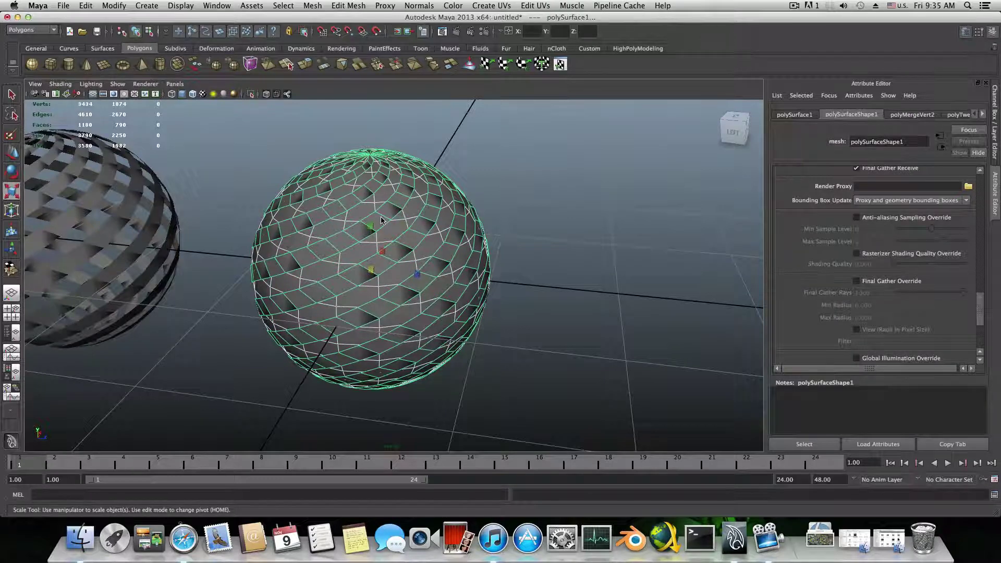
Undo the component selection, the scaling and the creation of the inner sphere
{"action": "key", "text": "ctrl+z"}
{"action": "key", "text": "ctrl+z"}
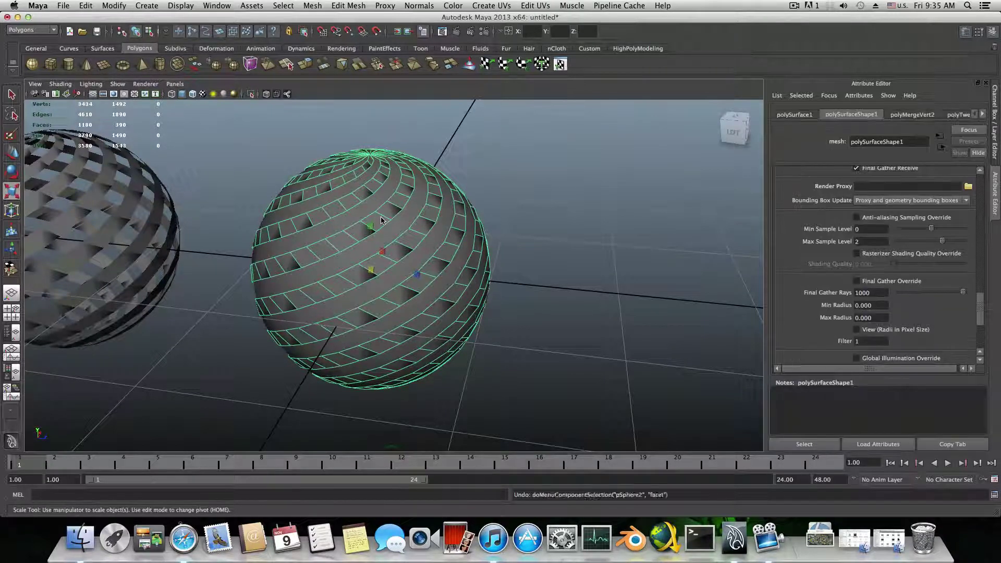
{"action": "key", "text": "ctrl+z"}
{"action": "key", "text": "ctrl+z"}
{"action": "key", "text": "ctrl+z"}
{"action": "key", "text": "ctrl+z"}
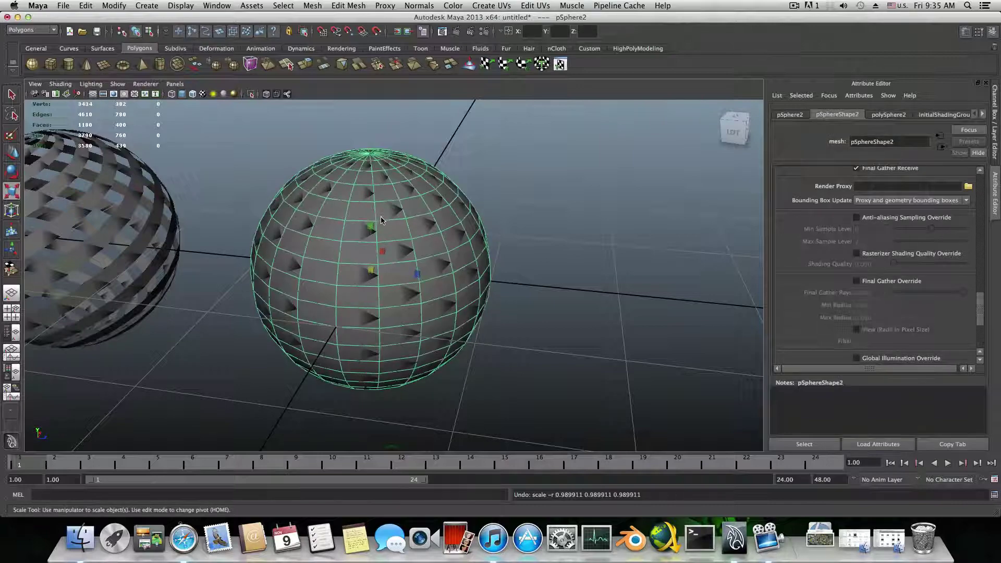
{"action": "key", "text": "ctrl+z"}
{"action": "key", "text": "ctrl+z"}
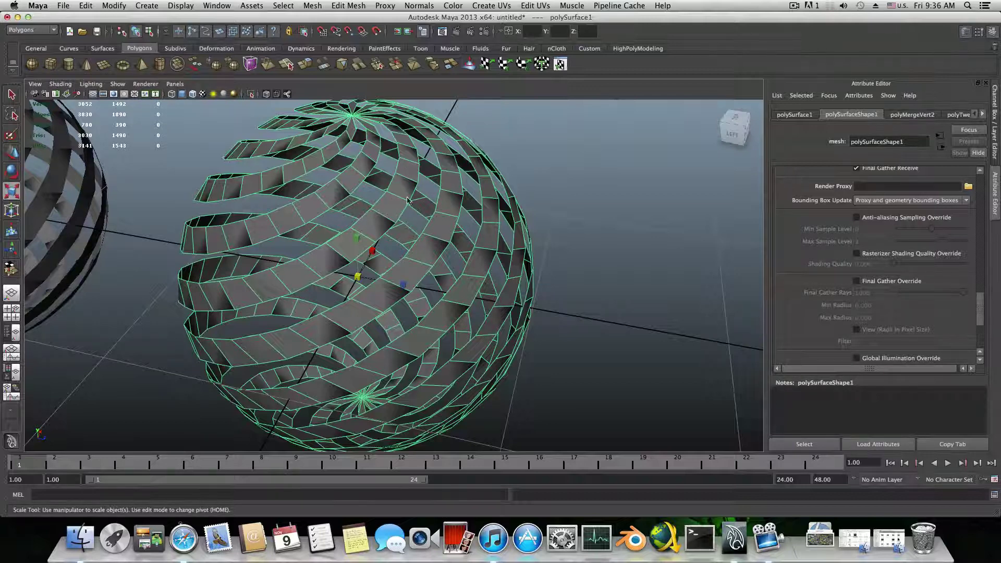
Try hardening all the edges of the striped shell, and undo the hardening
{"action": "left_click_drag", "start_coordinate": [267, 240], "coordinate": [108, 231], "text": "alt"}
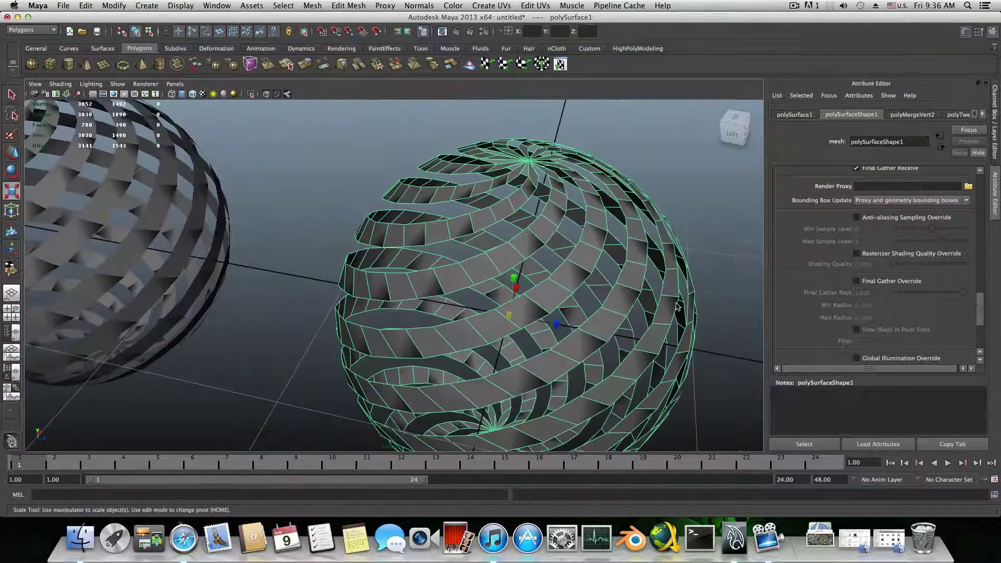
{"action": "middle_click_drag", "start_coordinate": [677, 307], "coordinate": [548, 243], "text": "alt"}
{"action": "scroll", "coordinate": [438, 230], "scroll_direction": "up", "scroll_amount": 2}
{"action": "middle_click_drag", "start_coordinate": [438, 230], "coordinate": [451, 251], "text": "alt"}
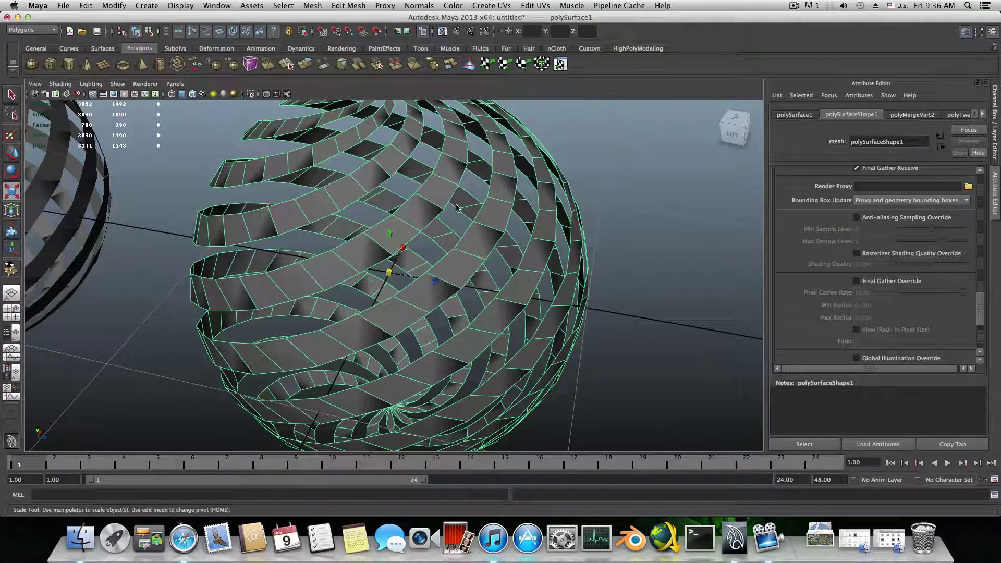
{"action": "right_click", "coordinate": [412, 214]}
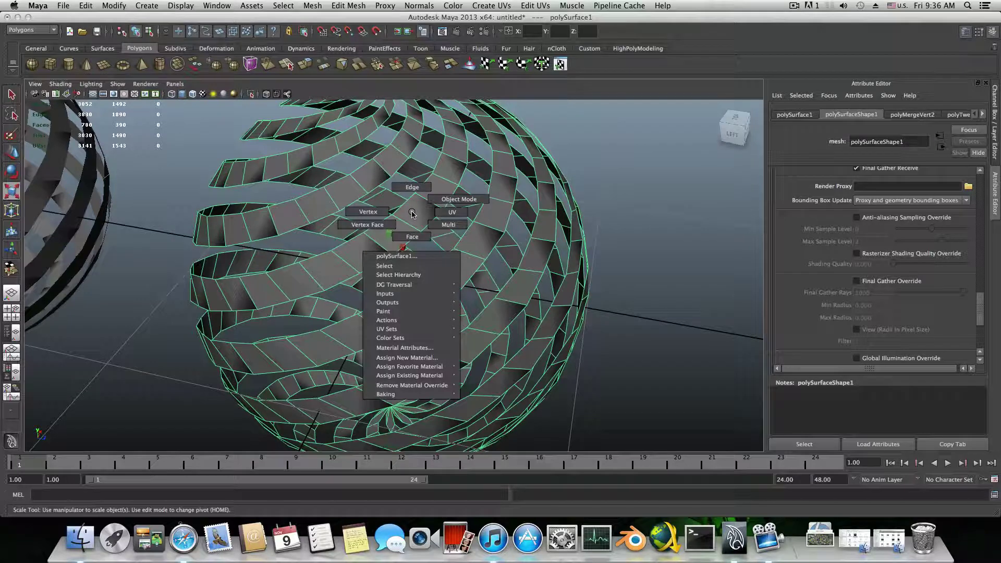
{"action": "left_click", "coordinate": [413, 214]}
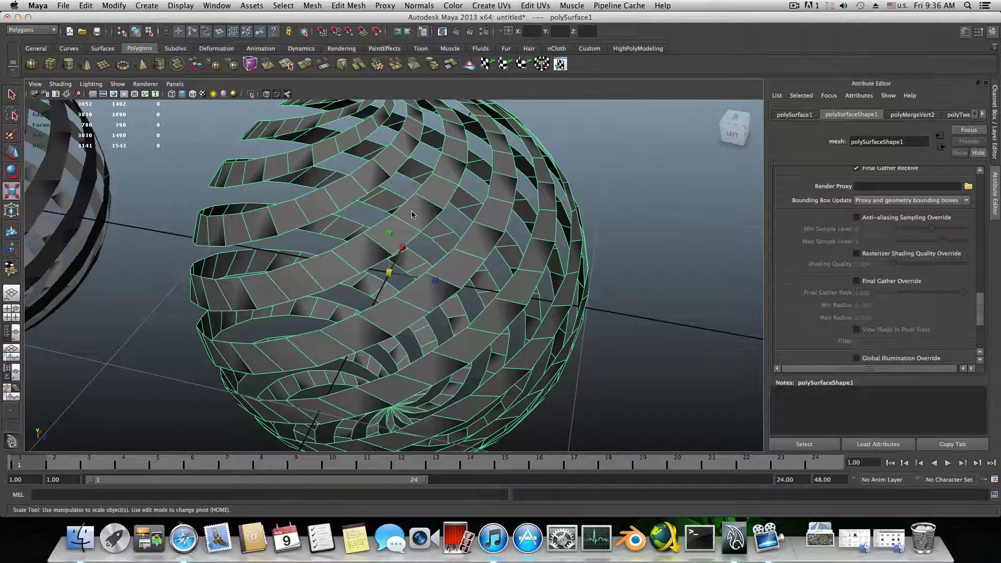
{"action": "right_click", "coordinate": [413, 215], "text": "shift"}
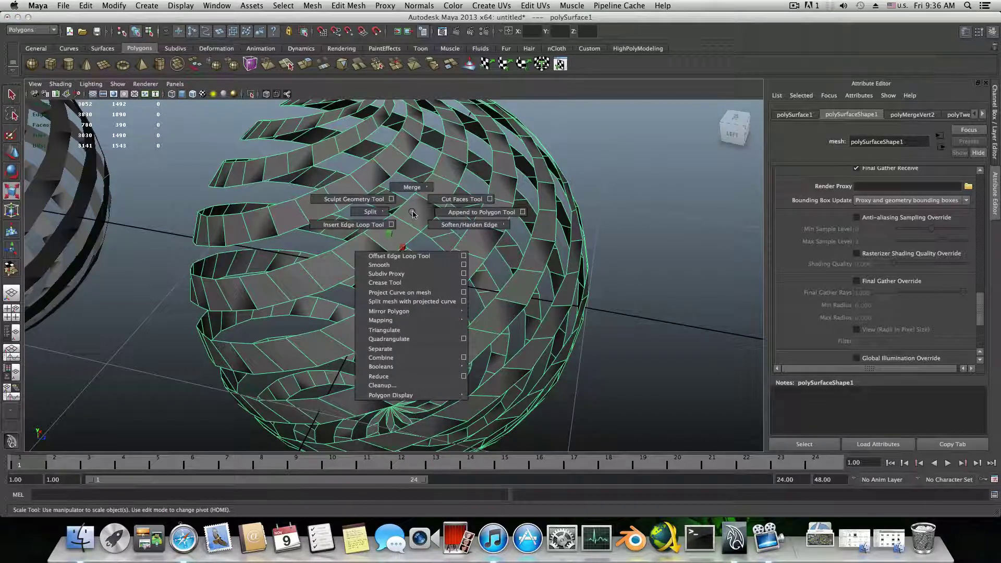
{"action": "right_click_drag", "start_coordinate": [413, 214], "coordinate": [445, 230]}
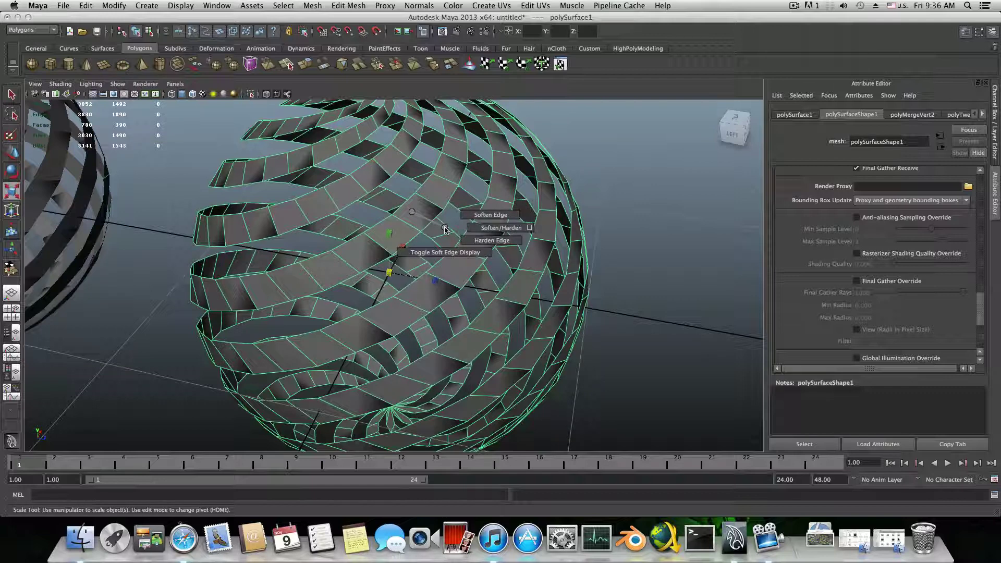
{"action": "right_click_drag", "start_coordinate": [449, 234], "coordinate": [467, 240]}
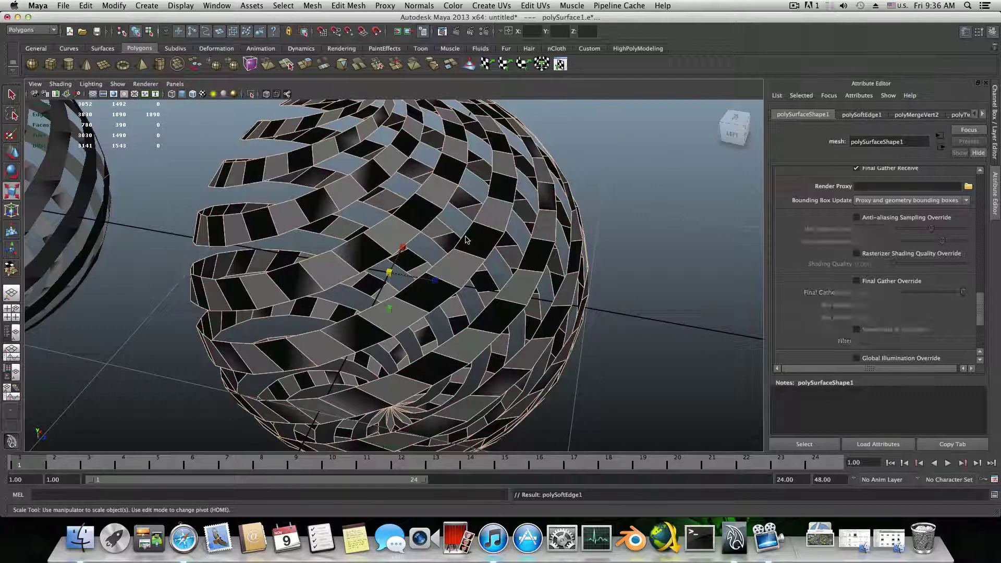
{"action": "key", "text": "f"}
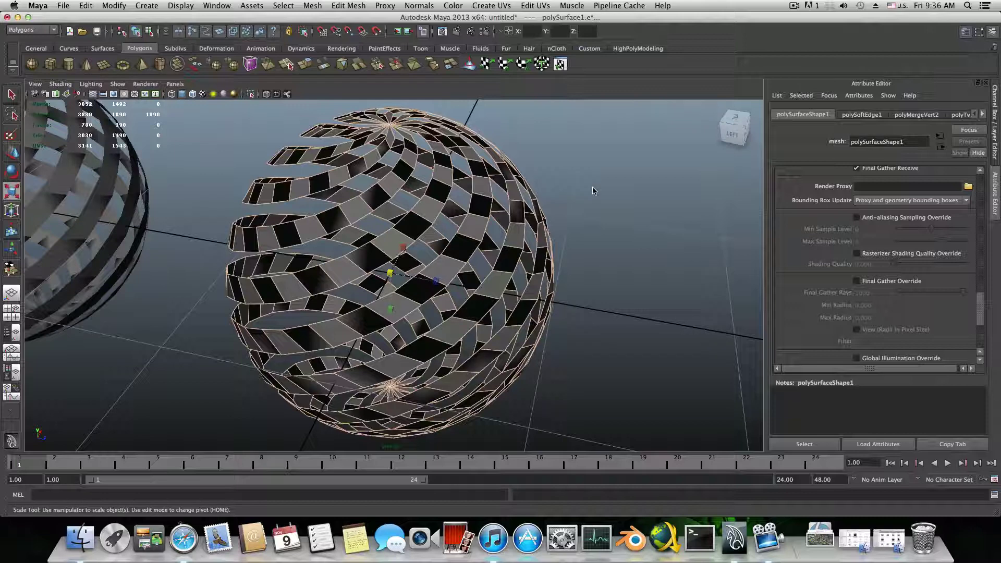
{"action": "key", "text": "ctrl+z"}
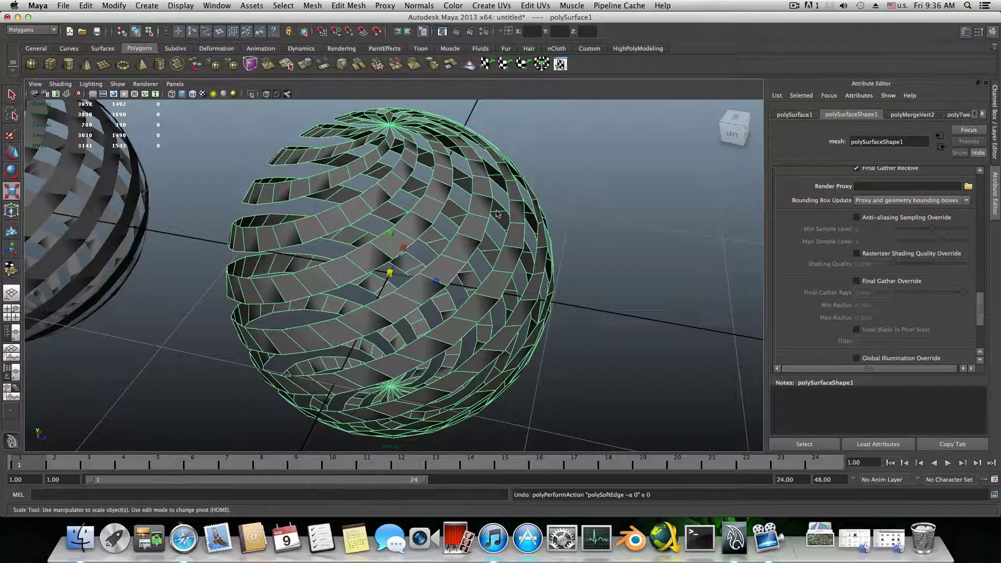
Preview the striped shell with smooth mesh display, and switch it back to the unsmoothed display
{"action": "mouse_move", "coordinate": [427, 216]}
{"action": "right_mouse_down", "text": "shift"}
{"action": "mouse_move", "coordinate": [444, 224]}
{"action": "mouse_move", "coordinate": [427, 214]}
{"action": "right_mouse_up", "text": "shift"}
{"action": "left_click", "coordinate": [597, 271]}
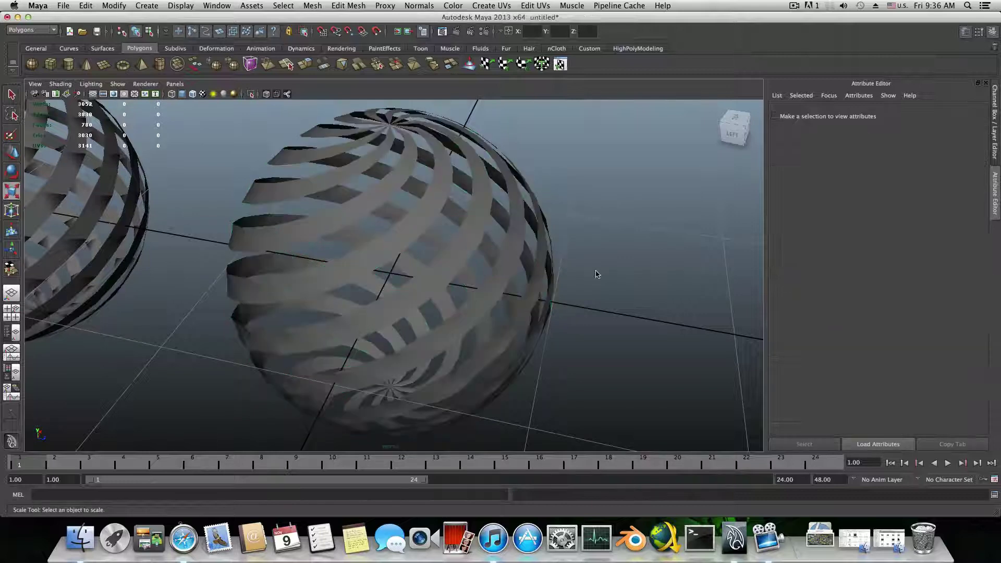
{"action": "left_click_drag", "start_coordinate": [530, 272], "coordinate": [513, 258], "text": "alt"}
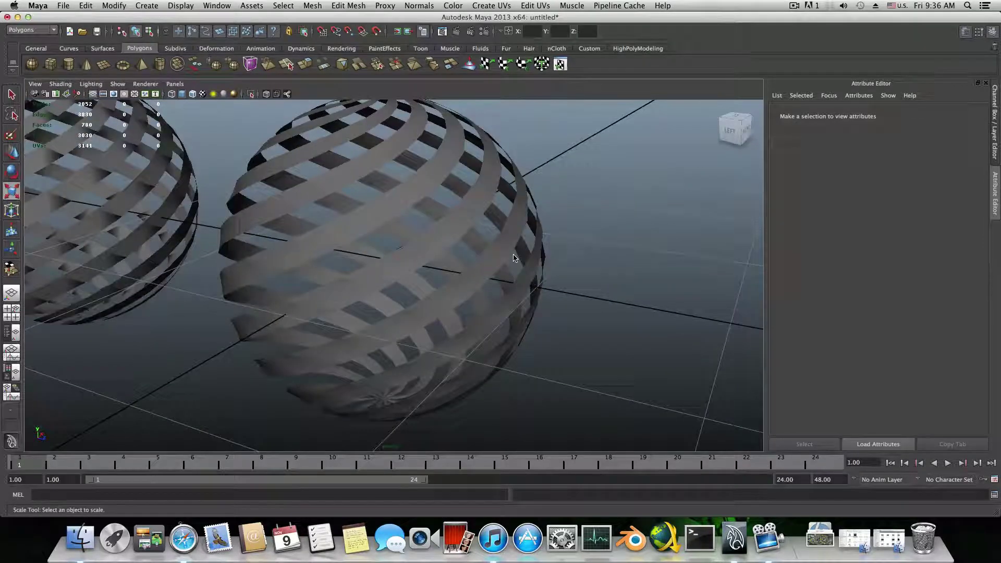
{"action": "left_click", "coordinate": [513, 256]}
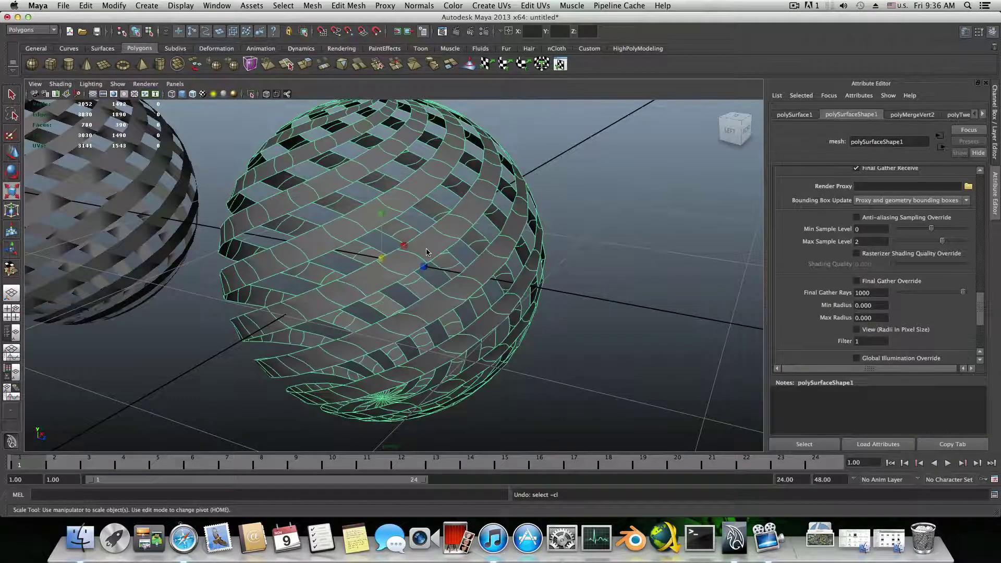
{"action": "key", "text": "1"}
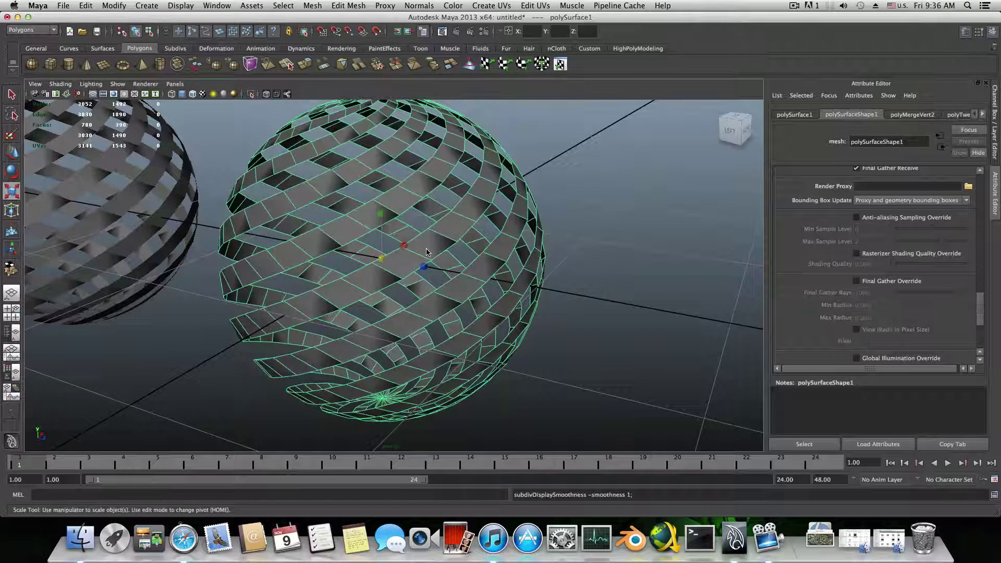
Extrude all the faces of the striped shell, offsetting them by about 0.002 in local Z to give the bands thickness
{"action": "left_click_drag", "start_coordinate": [417, 207], "coordinate": [480, 227], "text": "alt"}
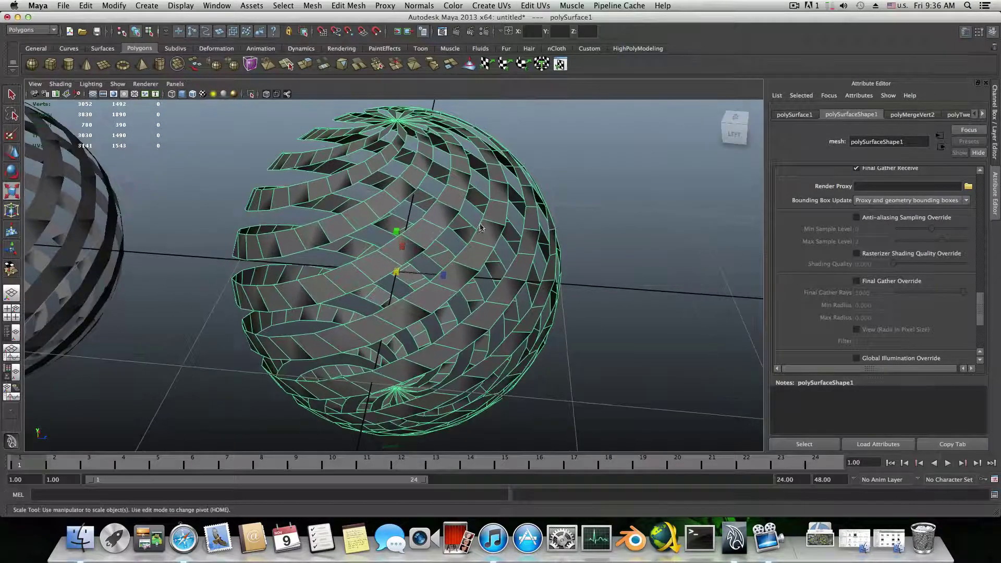
{"action": "left_click", "coordinate": [303, 64]}
{"action": "middle_click_drag", "start_coordinate": [426, 307], "coordinate": [452, 227], "text": "alt"}
{"action": "left_click_drag", "start_coordinate": [451, 227], "coordinate": [339, 282], "text": "alt"}
{"action": "middle_click_drag", "start_coordinate": [482, 371], "coordinate": [471, 318], "text": "alt"}
{"action": "right_click_drag", "start_coordinate": [472, 318], "coordinate": [474, 371], "text": "alt"}
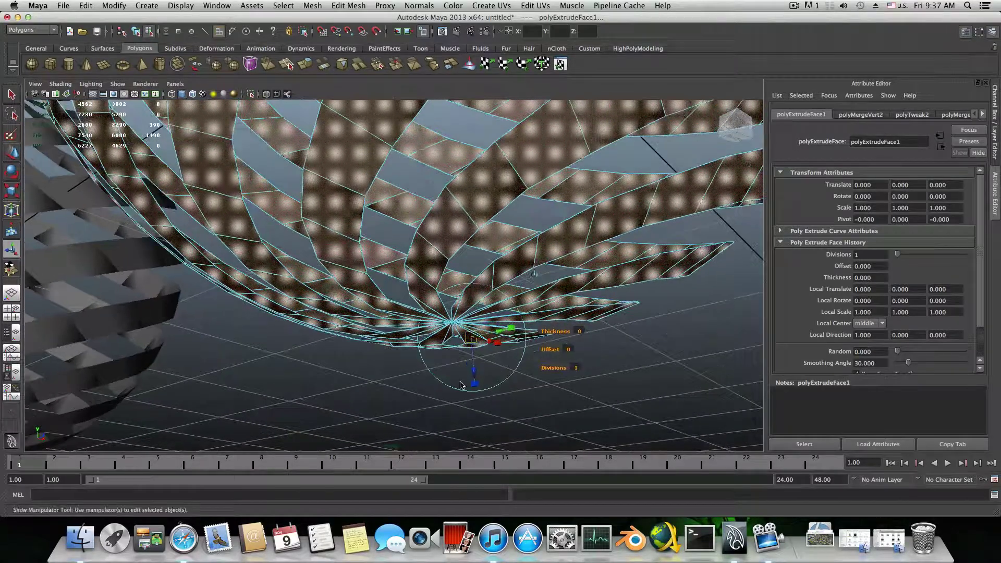
{"action": "left_click_drag", "start_coordinate": [473, 376], "coordinate": [489, 382]}
{"action": "left_click_drag", "start_coordinate": [527, 323], "coordinate": [546, 297], "text": "alt"}
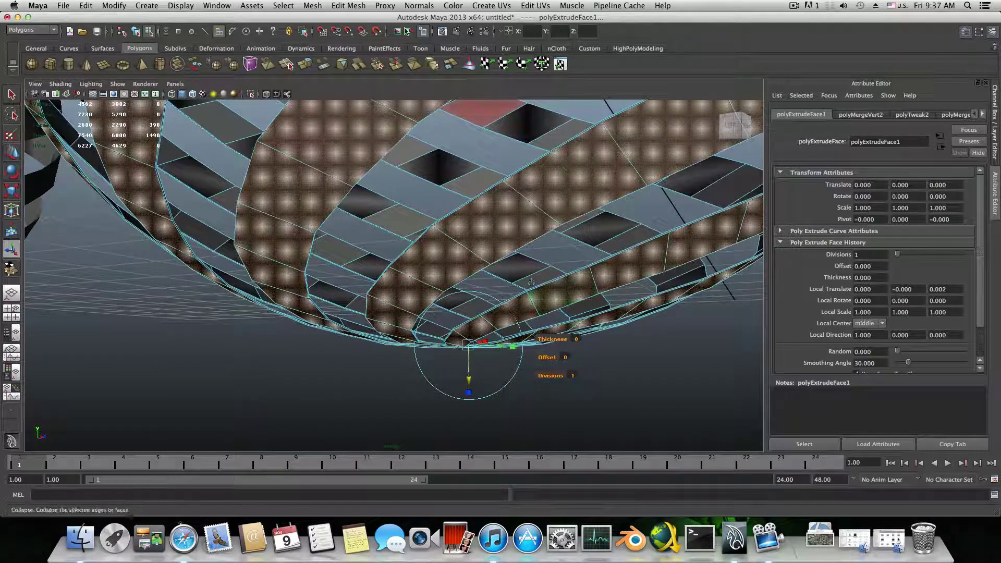
Extrude all the faces of the striped shell again, offset them about 0.002 in local Z, and return to object mode
{"action": "left_click", "coordinate": [348, 6]}
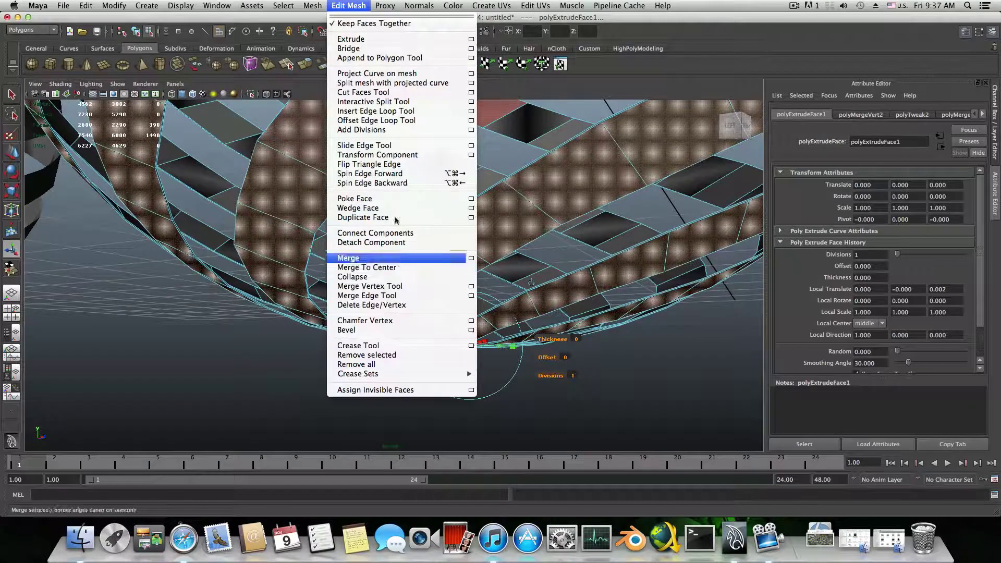
{"action": "left_click", "coordinate": [351, 40]}
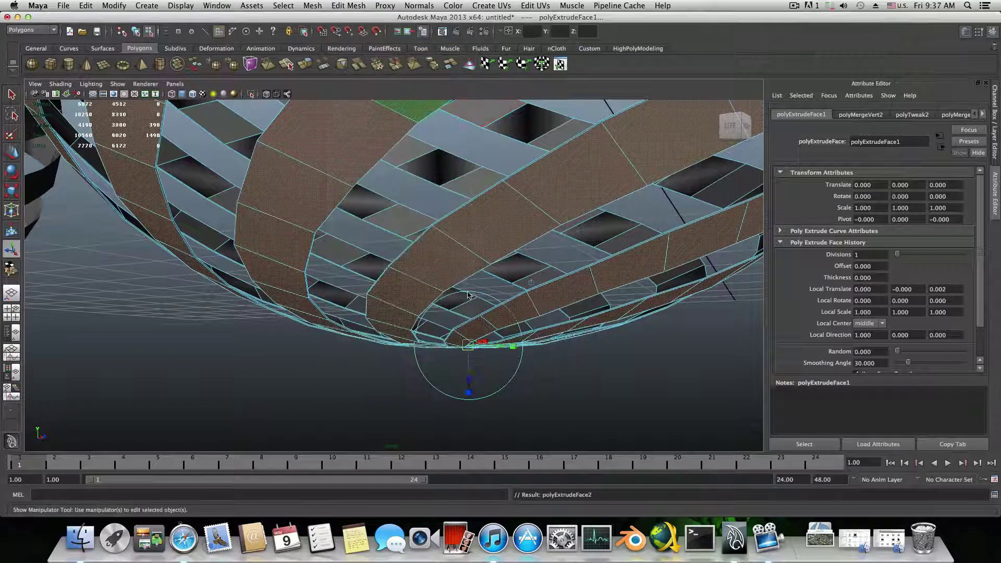
{"action": "left_click_drag", "start_coordinate": [470, 383], "coordinate": [470, 380]}
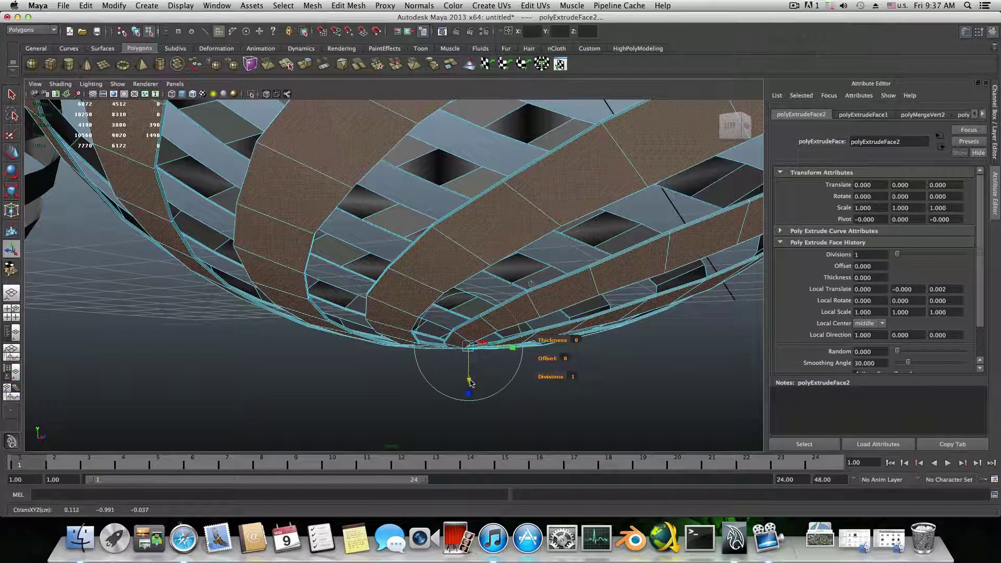
{"action": "scroll", "coordinate": [471, 381], "scroll_direction": "down", "scroll_amount": 6}
{"action": "key", "text": "F8"}
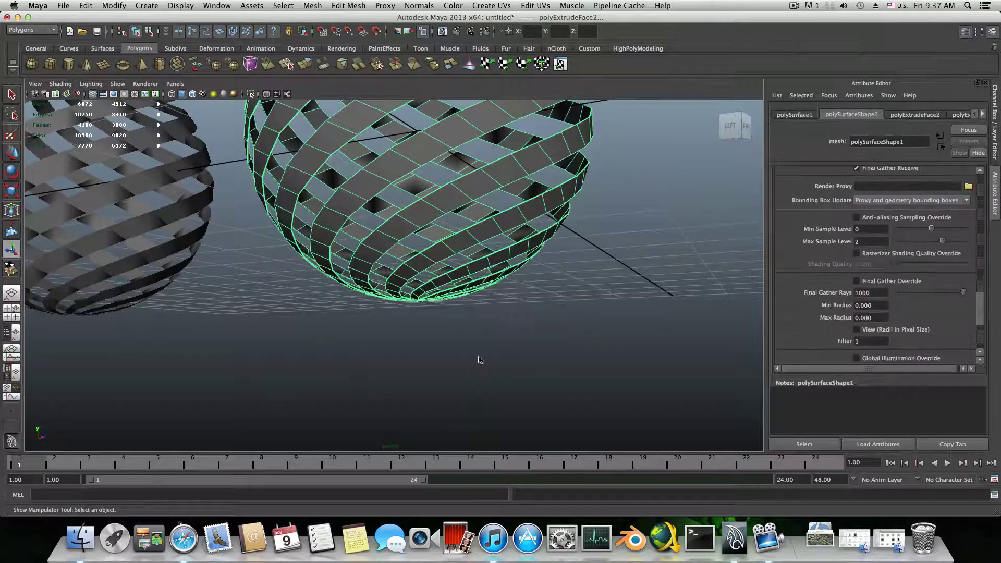
Examine the extruded bands around both poles and preview the striped shell with smooth mesh display
{"action": "left_click_drag", "start_coordinate": [487, 259], "coordinate": [376, 333], "text": "alt"}
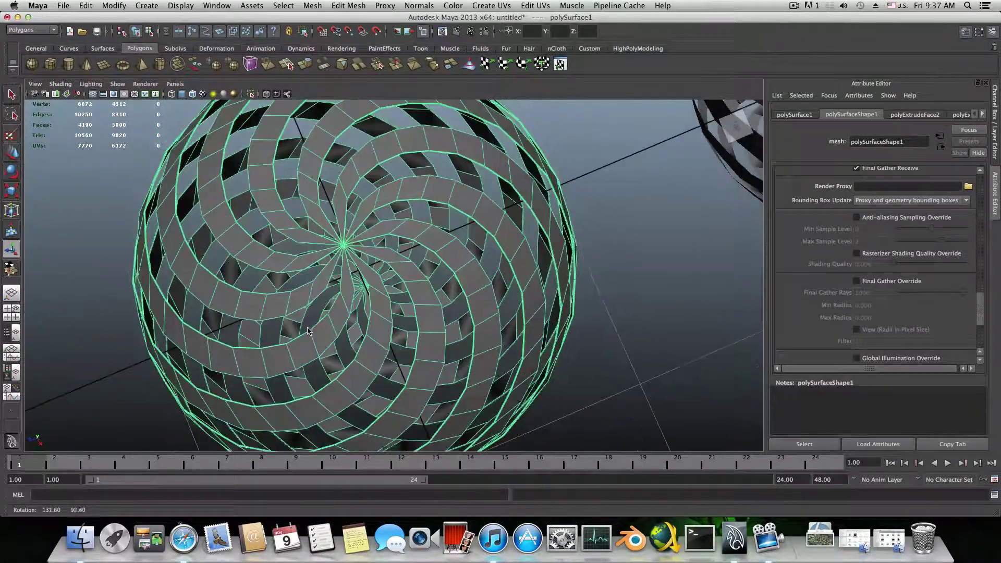
{"action": "left_click_drag", "start_coordinate": [463, 151], "coordinate": [628, 121], "text": "alt"}
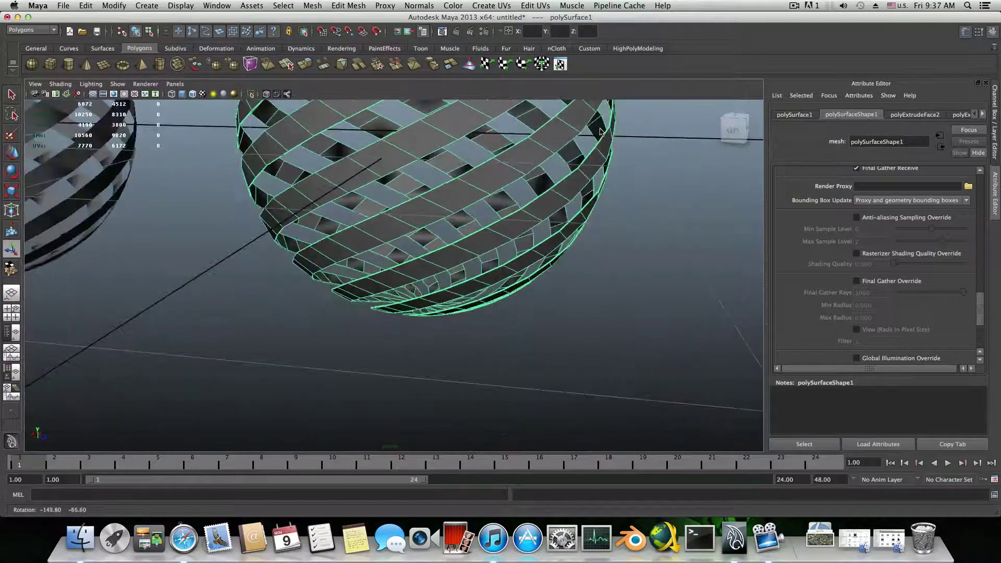
{"action": "scroll", "coordinate": [645, 233], "scroll_direction": "up", "scroll_amount": 5}
{"action": "left_click_drag", "start_coordinate": [483, 185], "coordinate": [482, 188], "text": "alt"}
{"action": "right_click_drag", "start_coordinate": [482, 188], "coordinate": [262, 150], "text": "alt"}
{"action": "left_click_drag", "start_coordinate": [263, 150], "coordinate": [462, 216], "text": "alt"}
{"action": "key", "text": "3"}
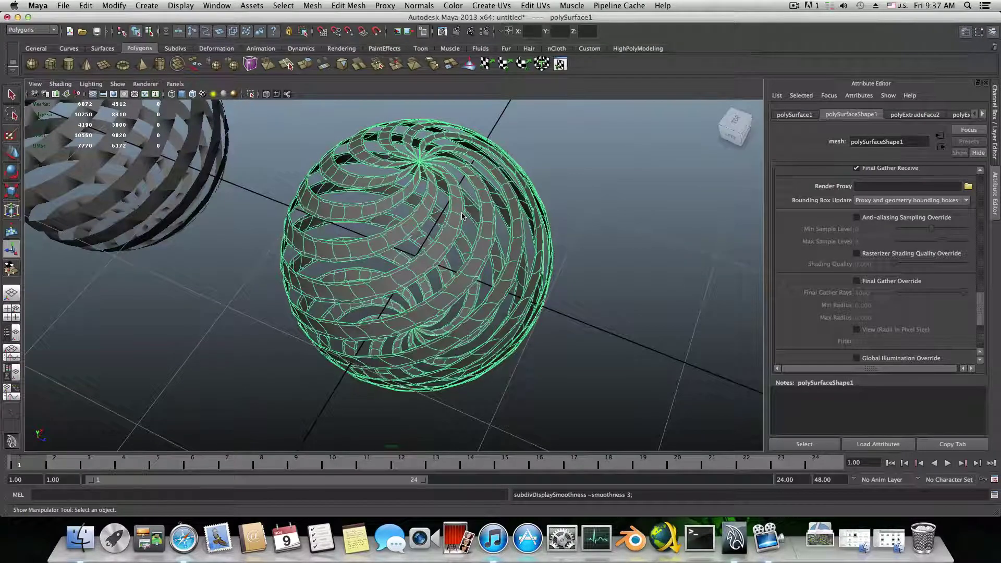
Examine the smoothed bands from several sides and close up, with the striped shell both selected and deselected
{"action": "left_click_drag", "start_coordinate": [459, 284], "coordinate": [630, 237], "text": "alt"}
{"action": "right_click_drag", "start_coordinate": [630, 237], "coordinate": [373, 193], "text": "alt"}
{"action": "left_click_drag", "start_coordinate": [374, 193], "coordinate": [472, 201], "text": "alt"}
{"action": "right_click_drag", "start_coordinate": [453, 213], "coordinate": [508, 213], "text": "alt"}
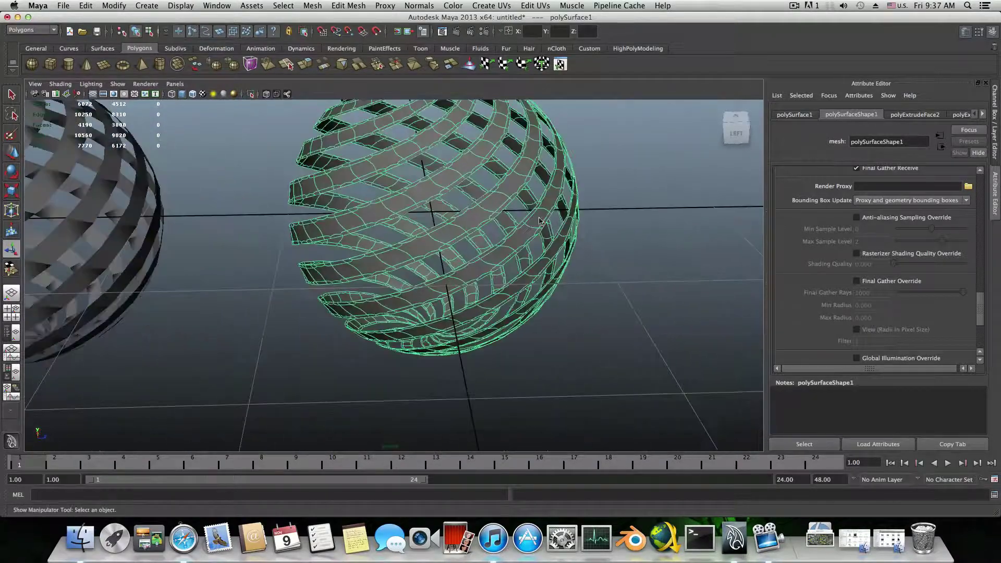
{"action": "middle_click_drag", "start_coordinate": [538, 216], "coordinate": [516, 260], "text": "alt"}
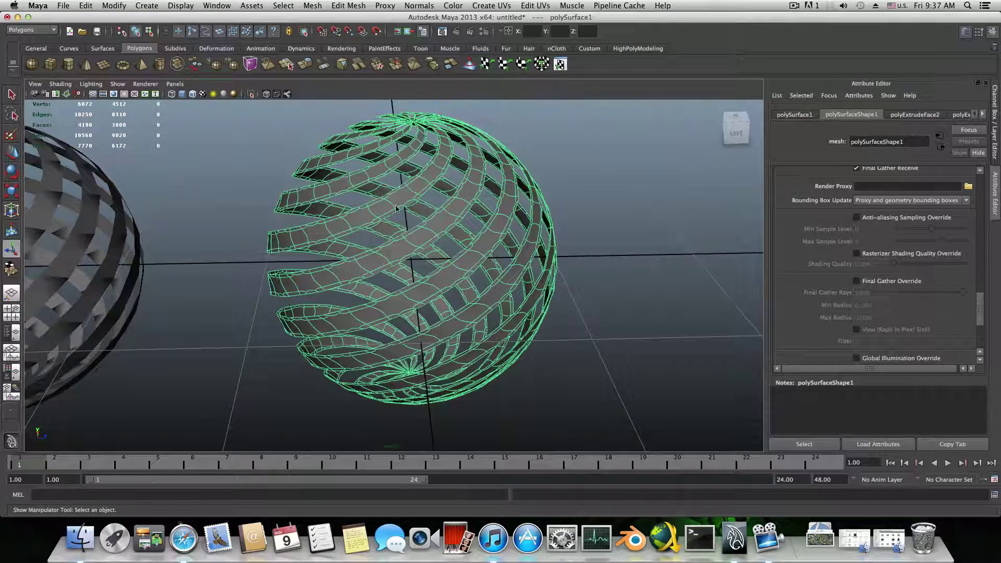
{"action": "left_click", "coordinate": [535, 146]}
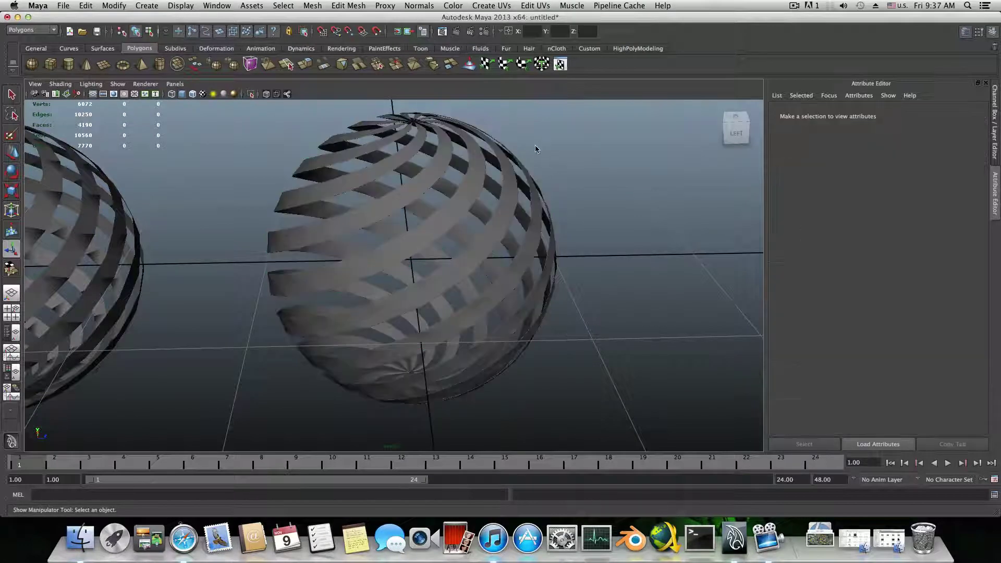
{"action": "left_click", "coordinate": [451, 201]}
{"action": "key", "text": "f"}
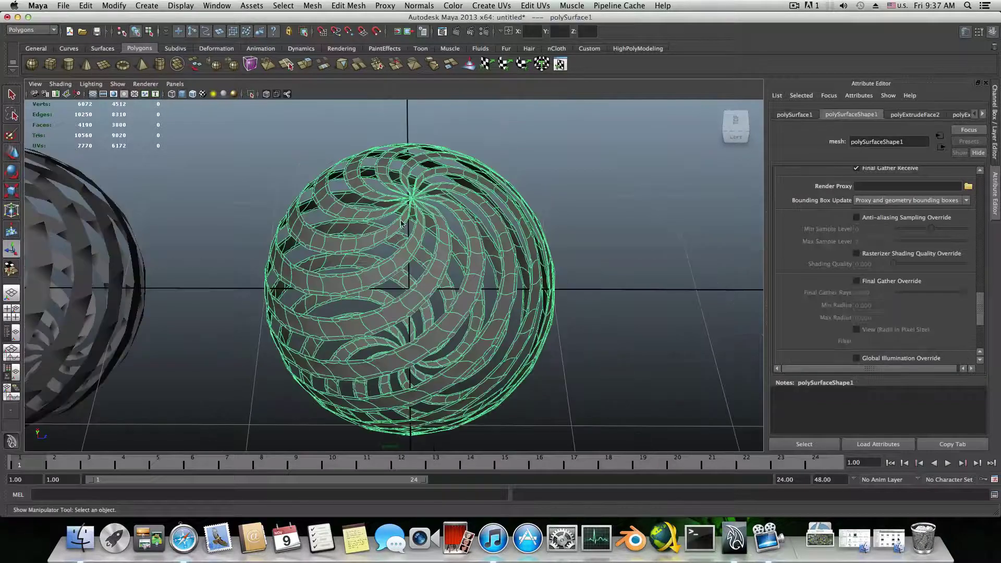
{"action": "scroll", "coordinate": [531, 246], "scroll_direction": "up", "scroll_amount": 3}
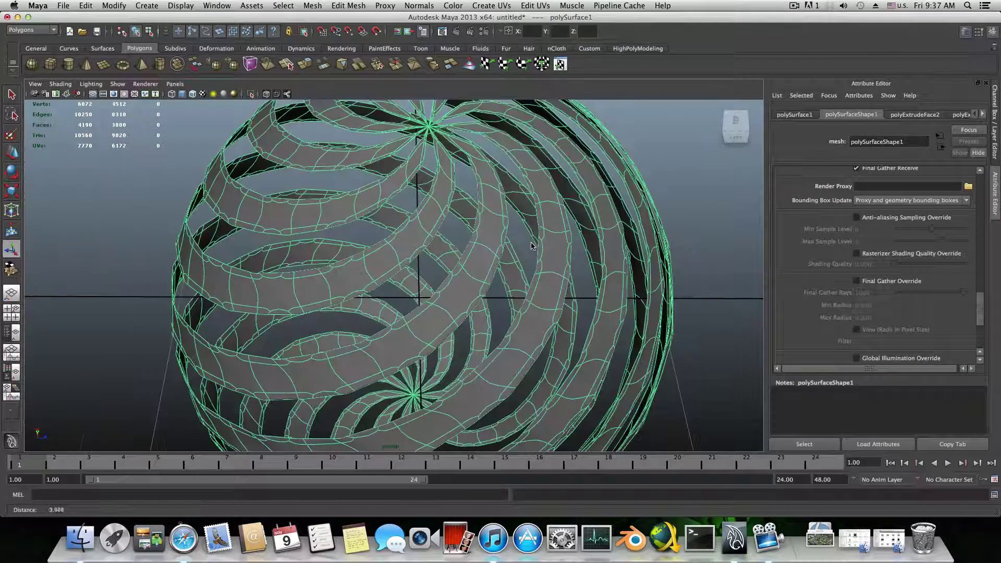
{"action": "left_click", "coordinate": [643, 144]}
{"action": "scroll", "coordinate": [507, 202], "scroll_direction": "down", "scroll_amount": 2}
{"action": "left_click_drag", "start_coordinate": [506, 204], "coordinate": [441, 191], "text": "alt"}
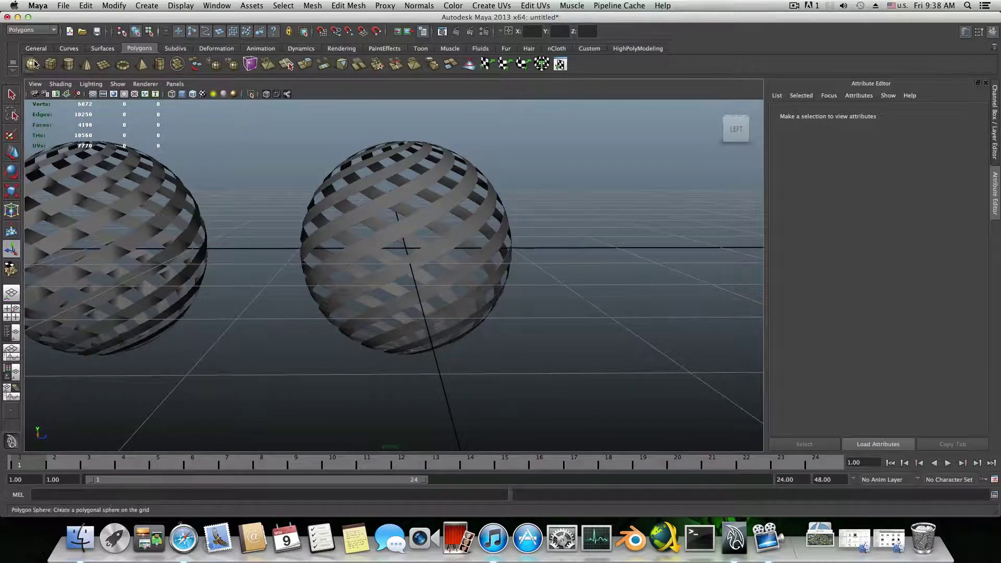
Create a polygon sphere at the origin and scale it uniformly to about 0.992 as a core inside the striped shell
{"action": "left_click", "coordinate": [31, 64]}
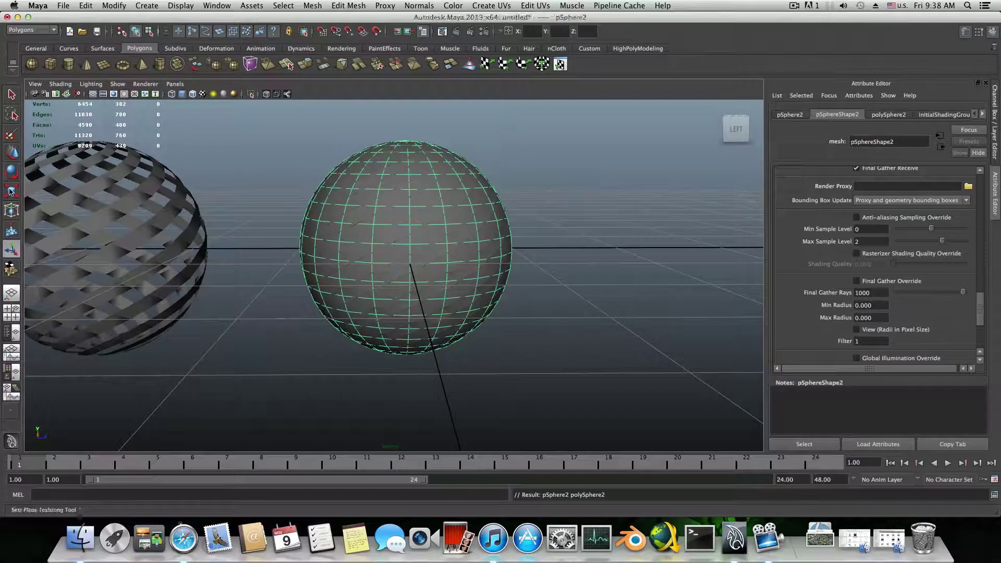
{"action": "key", "text": "r"}
{"action": "left_click_drag", "start_coordinate": [407, 251], "coordinate": [405, 251]}
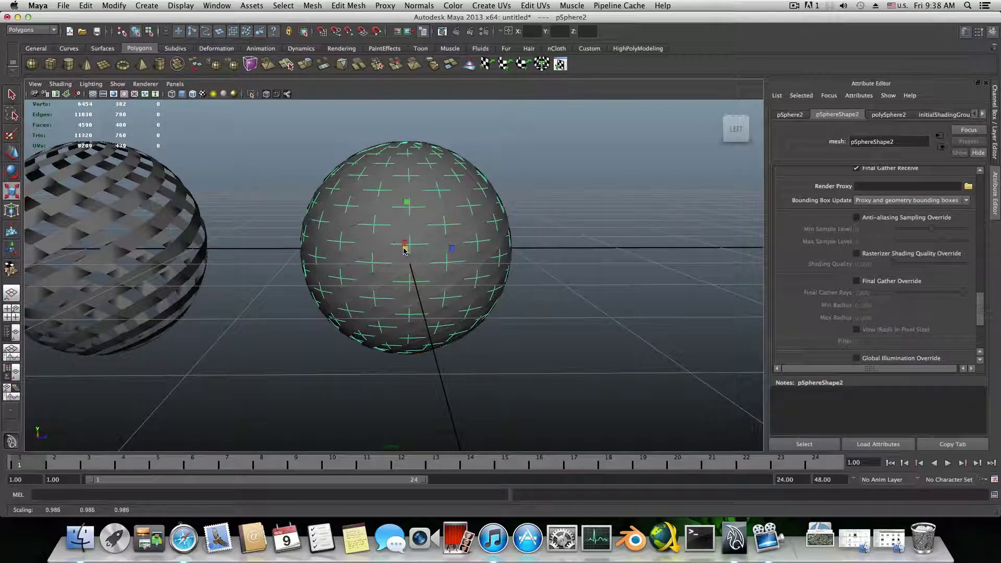
{"action": "right_click_drag", "start_coordinate": [405, 250], "coordinate": [559, 316], "text": "alt"}
{"action": "left_click_drag", "start_coordinate": [559, 316], "coordinate": [575, 316], "text": "alt"}
{"action": "left_click_drag", "start_coordinate": [431, 223], "coordinate": [433, 222]}
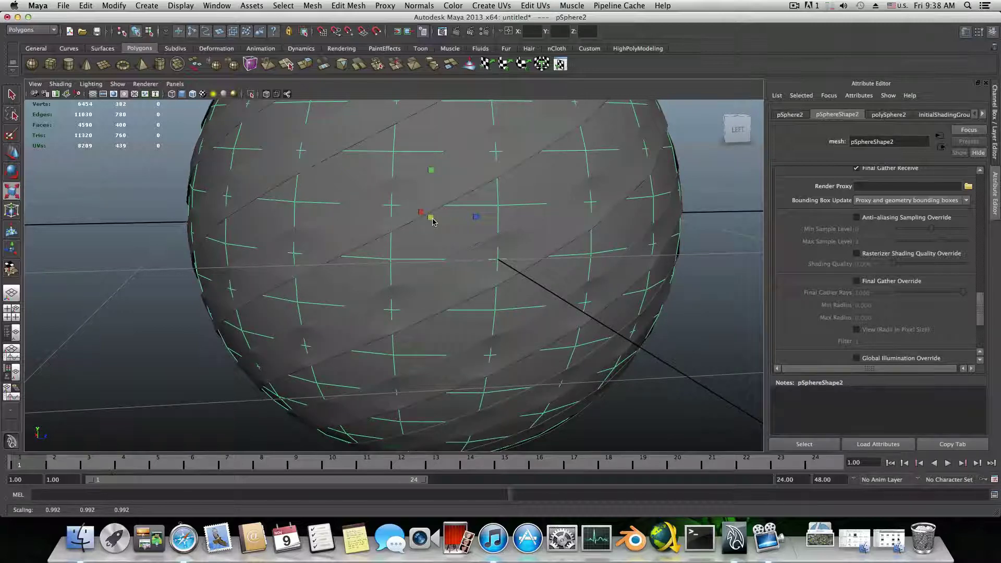
Examine how the inner sphere fills the gaps between the bands, and switch the striped shell back to unsmoothed display
{"action": "left_click_drag", "start_coordinate": [503, 298], "coordinate": [483, 295], "text": "alt"}
{"action": "right_click_drag", "start_coordinate": [570, 293], "coordinate": [463, 294], "text": "alt"}
{"action": "left_click_drag", "start_coordinate": [463, 295], "coordinate": [469, 303], "text": "alt"}
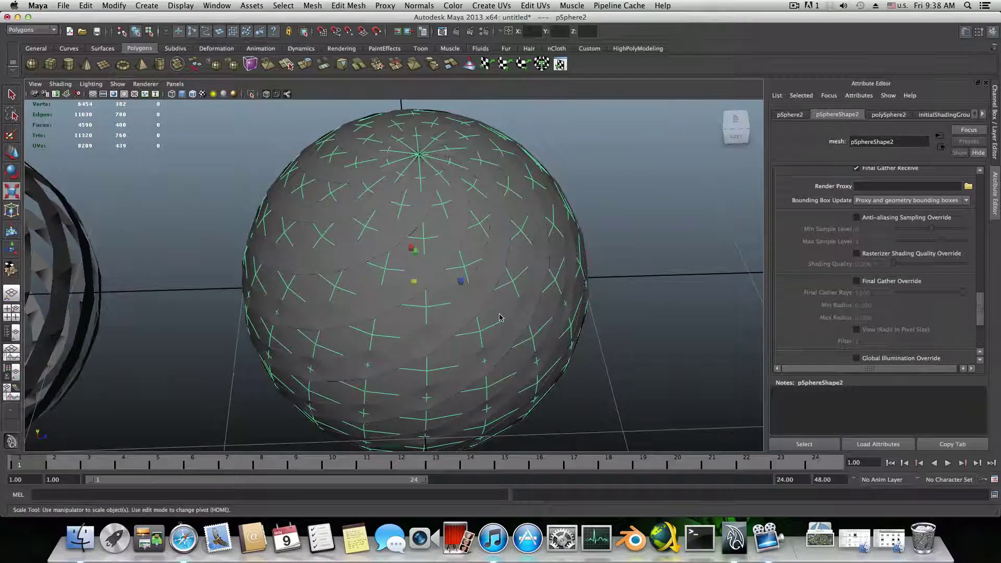
{"action": "left_click_drag", "start_coordinate": [500, 317], "coordinate": [400, 270], "text": "alt"}
{"action": "right_click_drag", "start_coordinate": [401, 270], "coordinate": [475, 285], "text": "alt"}
{"action": "left_click_drag", "start_coordinate": [475, 285], "coordinate": [459, 296], "text": "alt"}
{"action": "left_click_drag", "start_coordinate": [568, 295], "coordinate": [661, 206], "text": "alt"}
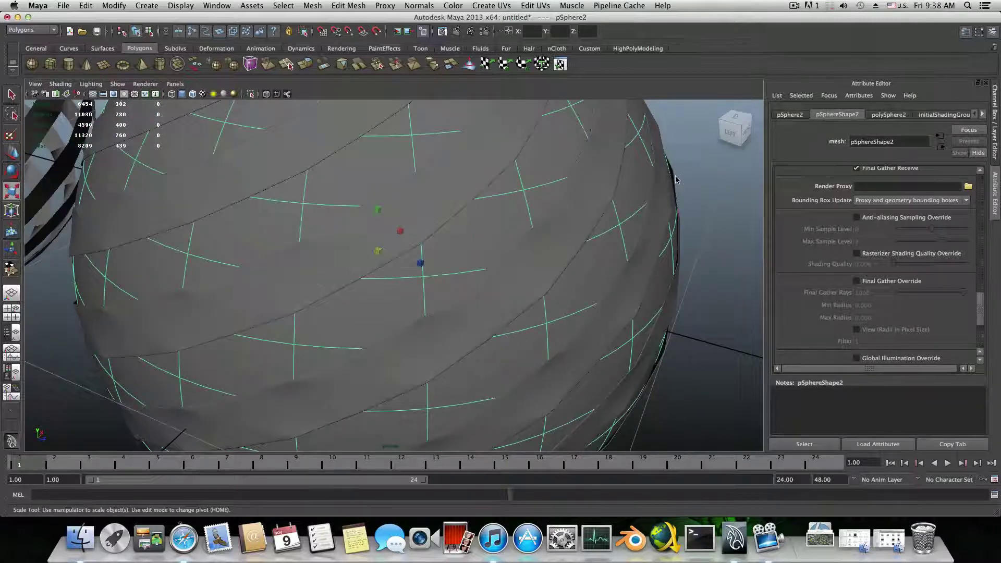
{"action": "left_click", "coordinate": [651, 236]}
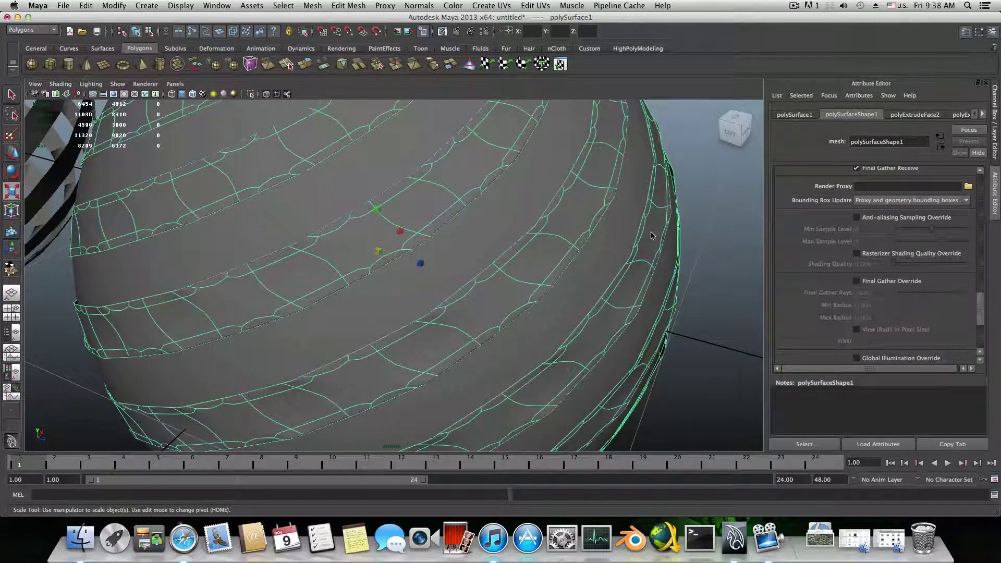
{"action": "key", "text": "1"}
{"action": "key", "text": "f"}
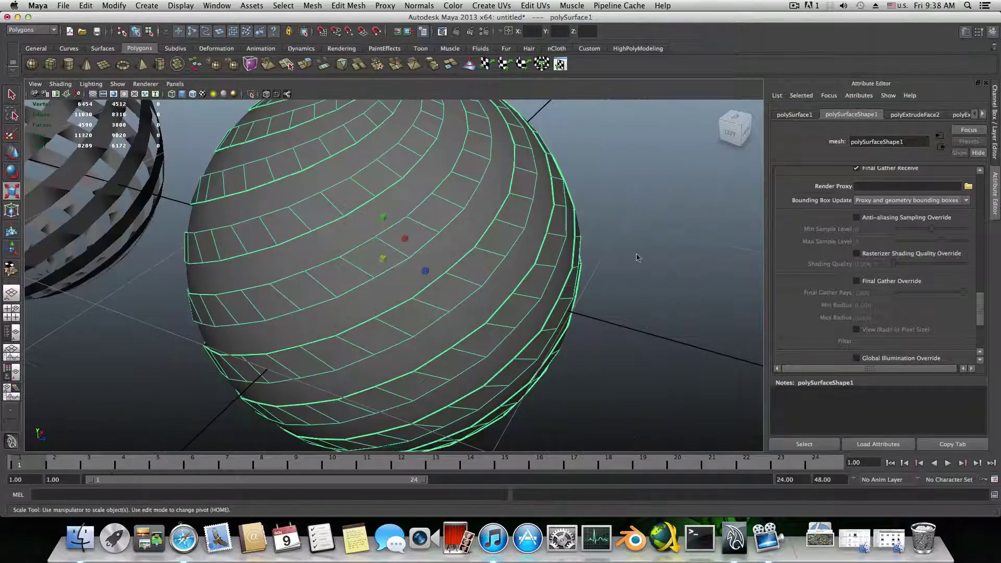
Extrude all the faces of the unsmoothed striped shell slightly outward along local Z and return to object mode
{"action": "left_click_drag", "start_coordinate": [592, 286], "coordinate": [636, 277], "text": "alt"}
{"action": "left_click_drag", "start_coordinate": [545, 287], "coordinate": [577, 301], "text": "alt"}
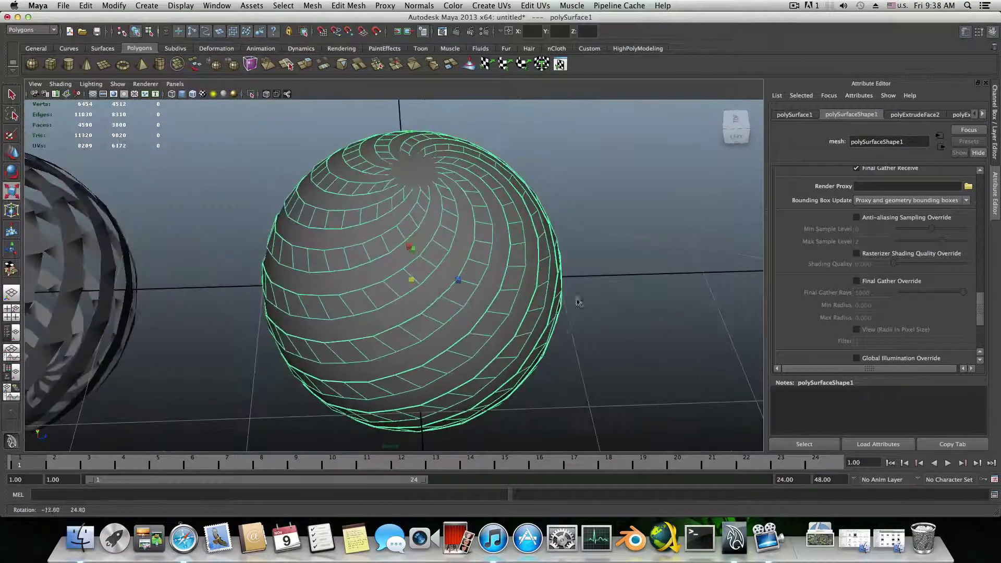
{"action": "middle_click_drag", "start_coordinate": [459, 290], "coordinate": [480, 274], "text": "alt"}
{"action": "right_click_drag", "start_coordinate": [480, 274], "coordinate": [505, 274], "text": "alt"}
{"action": "left_click_drag", "start_coordinate": [506, 275], "coordinate": [482, 267], "text": "alt"}
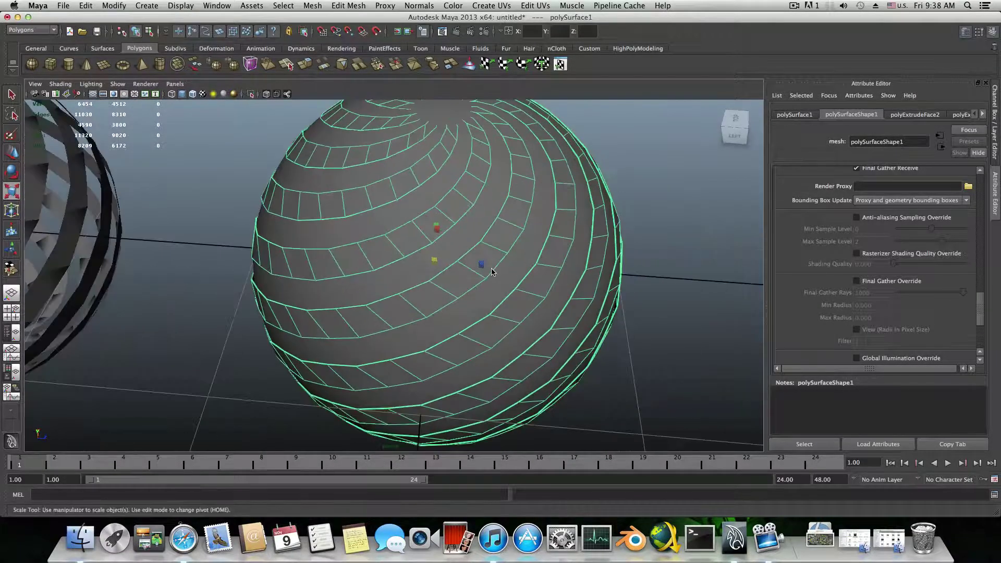
{"action": "left_click", "coordinate": [309, 65]}
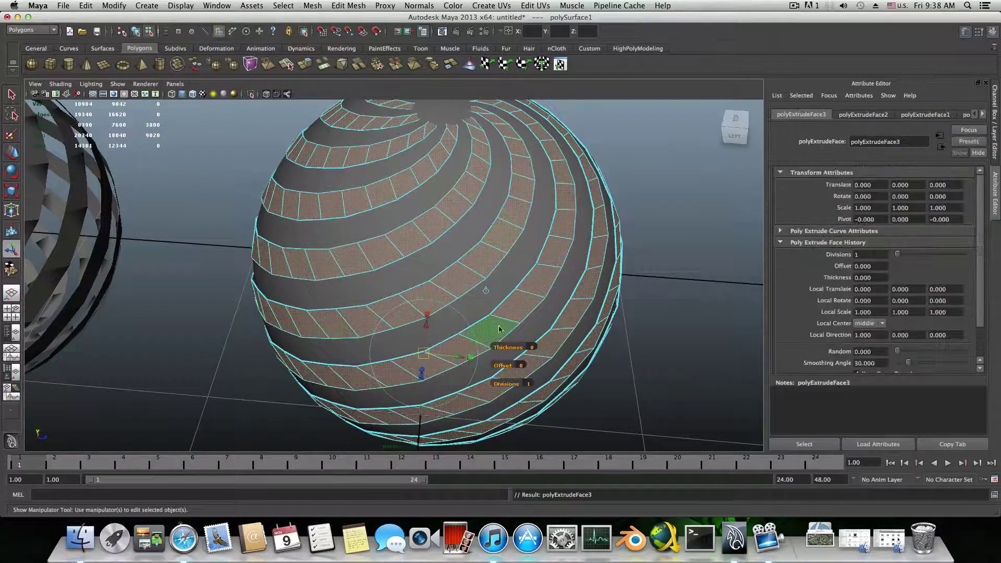
{"action": "left_click_drag", "start_coordinate": [485, 360], "coordinate": [511, 334], "text": "alt"}
{"action": "middle_click_drag", "start_coordinate": [480, 370], "coordinate": [472, 259], "text": "alt"}
{"action": "right_click_drag", "start_coordinate": [473, 258], "coordinate": [516, 312], "text": "alt"}
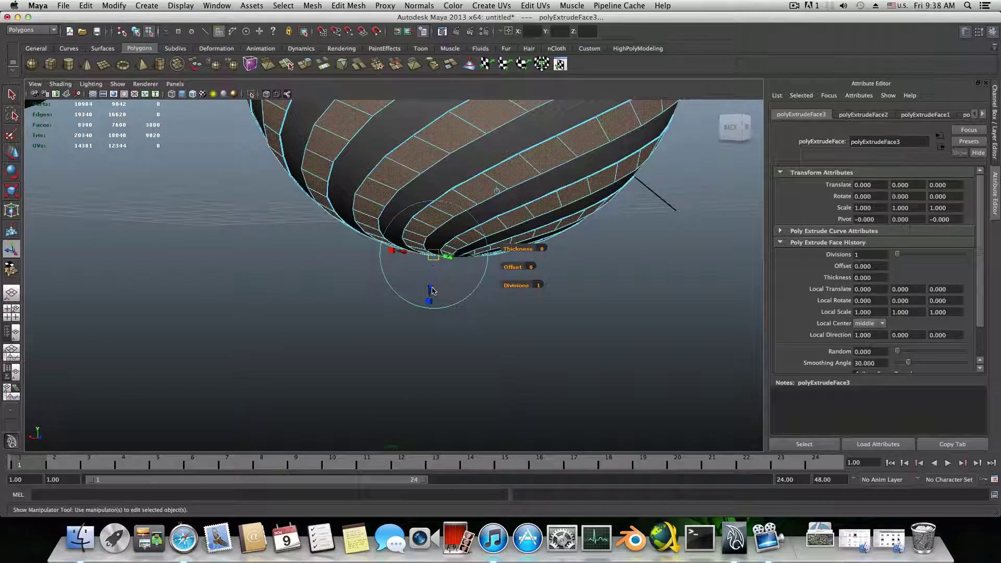
{"action": "left_click_drag", "start_coordinate": [430, 289], "coordinate": [468, 282]}
{"action": "key", "text": "F8"}
Scale the inner sphere uniformly to about 1.010 to fit it beneath the thickened bands
{"action": "left_click", "coordinate": [453, 232]}
{"action": "right_click_drag", "start_coordinate": [453, 232], "coordinate": [453, 253], "text": "alt"}
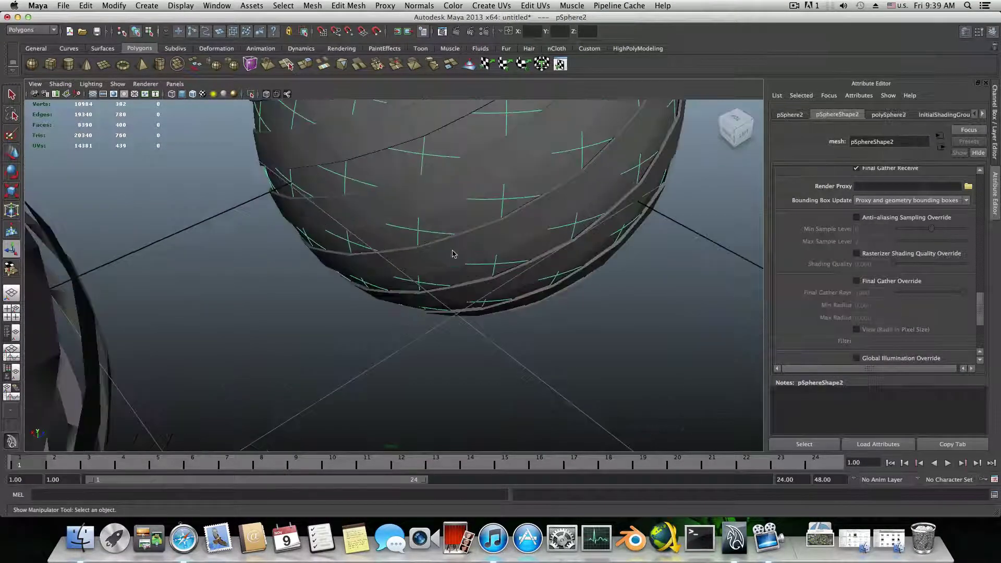
{"action": "left_click", "coordinate": [10, 192]}
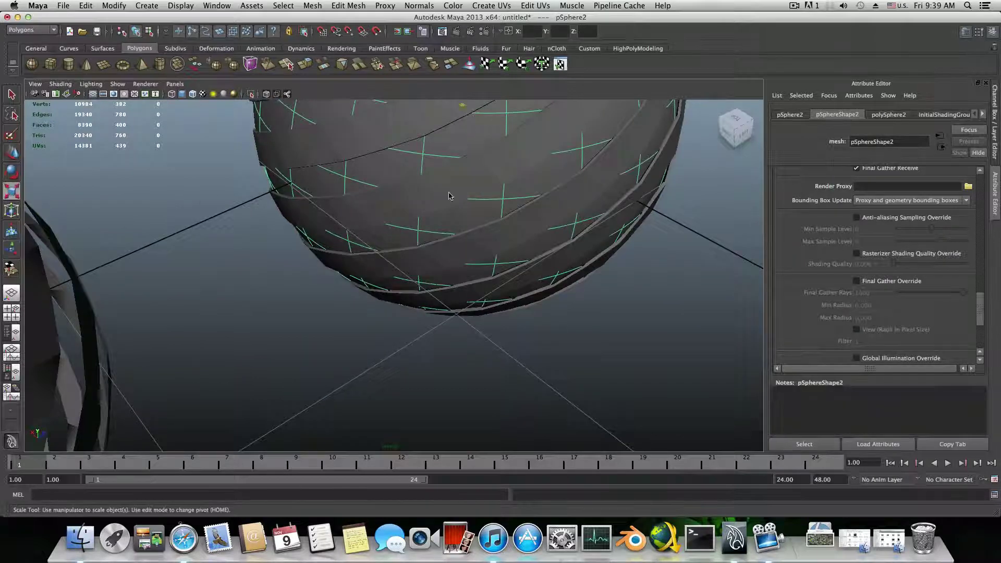
{"action": "left_click_drag", "start_coordinate": [491, 140], "coordinate": [467, 205], "text": "alt"}
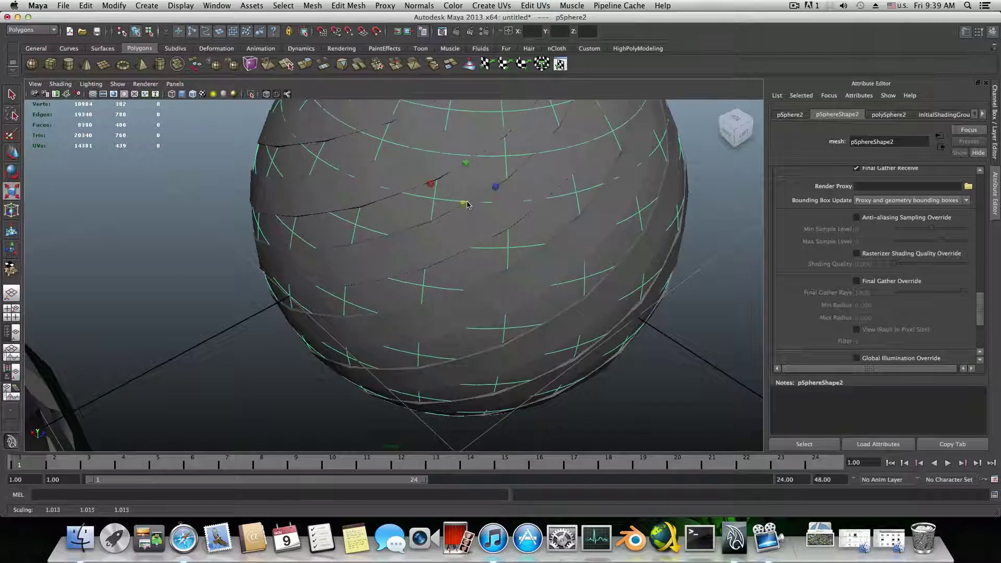
{"action": "left_click_drag", "start_coordinate": [467, 204], "coordinate": [454, 239], "text": "alt"}
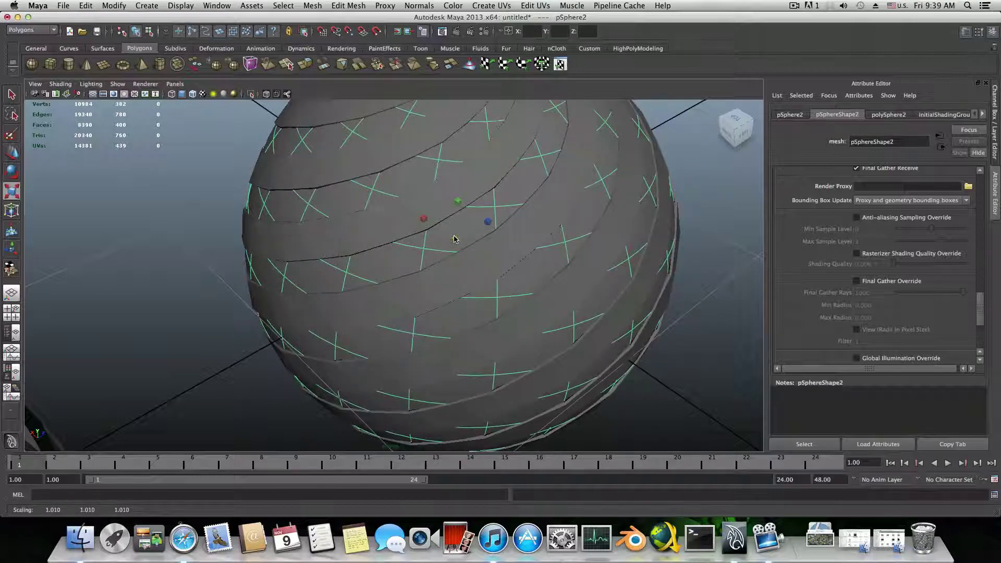
Stretch the inner sphere slightly along Y and check its fit against the bands around the pole and sides
{"action": "scroll", "coordinate": [480, 234], "scroll_direction": "down", "scroll_amount": 5}
{"action": "scroll", "coordinate": [480, 234], "scroll_direction": "up", "scroll_amount": 2}
{"action": "left_click_drag", "start_coordinate": [480, 235], "coordinate": [464, 249], "text": "alt"}
{"action": "scroll", "coordinate": [466, 239], "scroll_direction": "up", "scroll_amount": 3}
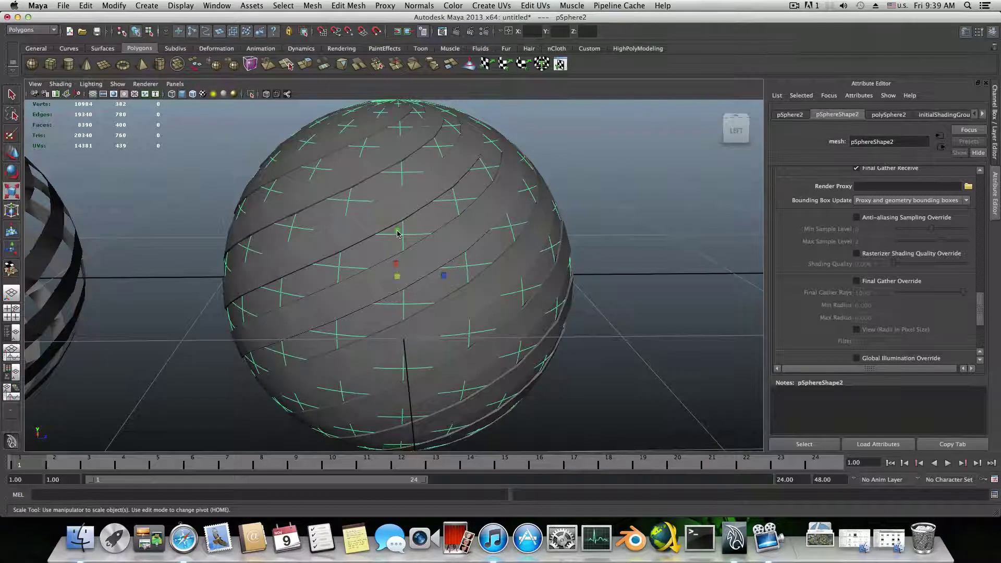
{"action": "left_click_drag", "start_coordinate": [397, 233], "coordinate": [396, 222], "text": "ctrl"}
{"action": "right_click_drag", "start_coordinate": [395, 222], "coordinate": [463, 221], "text": "alt"}
{"action": "left_click_drag", "start_coordinate": [463, 222], "coordinate": [463, 237], "text": "alt"}
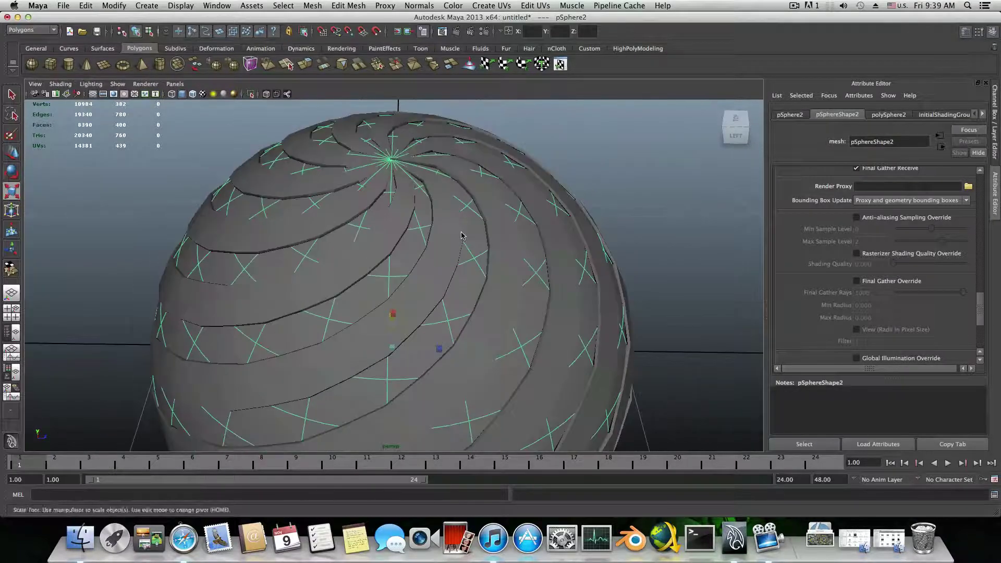
{"action": "right_click_drag", "start_coordinate": [462, 236], "coordinate": [507, 240], "text": "alt"}
{"action": "left_click_drag", "start_coordinate": [507, 241], "coordinate": [425, 221], "text": "alt"}
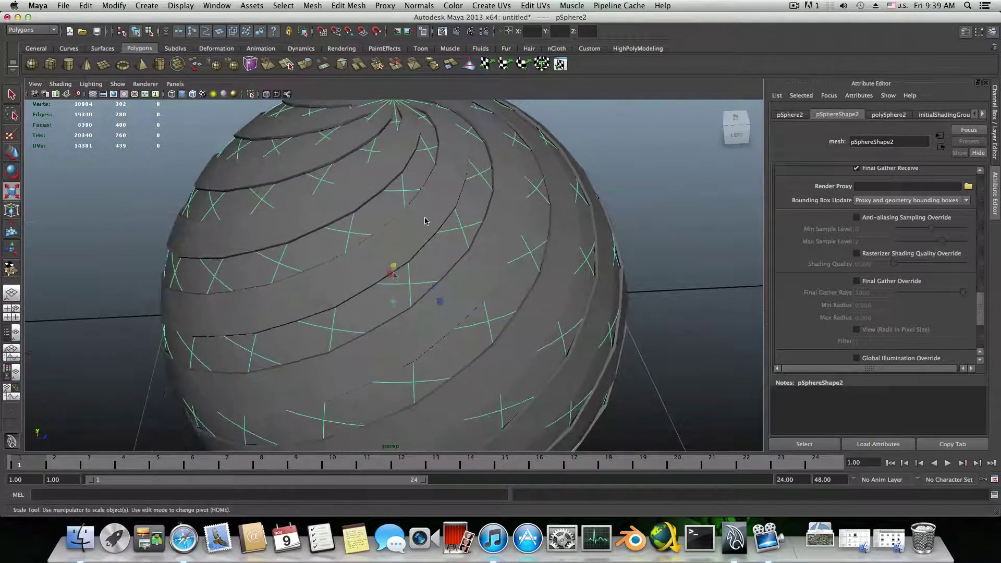
{"action": "mouse_move", "coordinate": [397, 275]}
{"action": "left_mouse_down", "text": "alt"}
{"action": "mouse_move", "coordinate": [422, 287]}
{"action": "mouse_move", "coordinate": [409, 290]}
{"action": "mouse_move", "coordinate": [409, 282]}
{"action": "left_mouse_up", "text": "alt"}
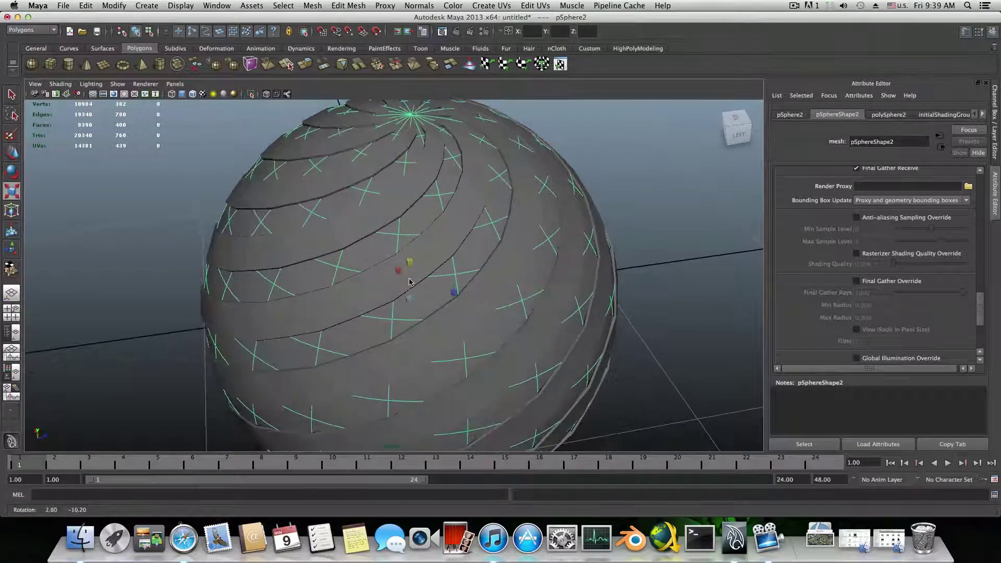
Extrude all the faces of the striped shell once more, offsetting them by about 0.014 in local Z
{"action": "left_click", "coordinate": [413, 197]}
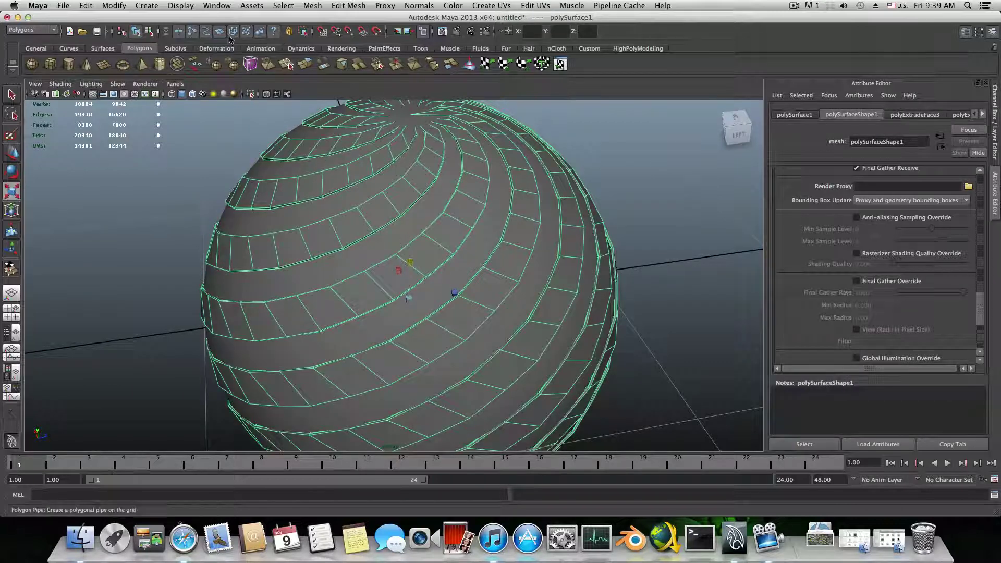
{"action": "left_click", "coordinate": [305, 64]}
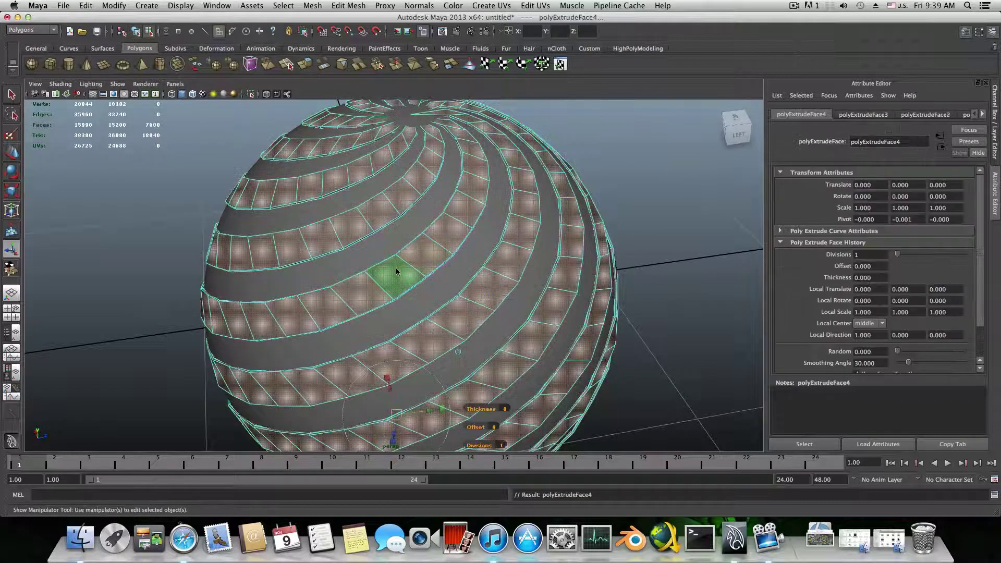
{"action": "left_click_drag", "start_coordinate": [396, 267], "coordinate": [423, 390], "text": "alt"}
{"action": "key", "text": "super+z"}
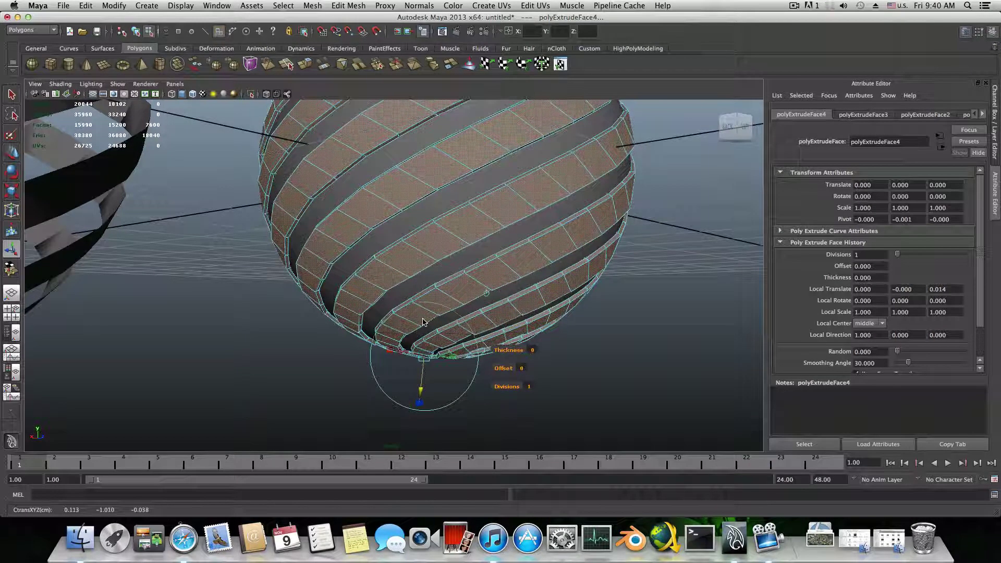
Return to object mode and turn on the smooth mesh preview for the striped shell, suppressing further large-mesh confirmations
{"action": "key", "text": "F8"}
{"action": "left_click_drag", "start_coordinate": [423, 322], "coordinate": [425, 275], "text": "alt"}
{"action": "right_click_drag", "start_coordinate": [425, 276], "coordinate": [481, 328], "text": "alt"}
{"action": "left_click_drag", "start_coordinate": [481, 328], "coordinate": [461, 269], "text": "alt"}
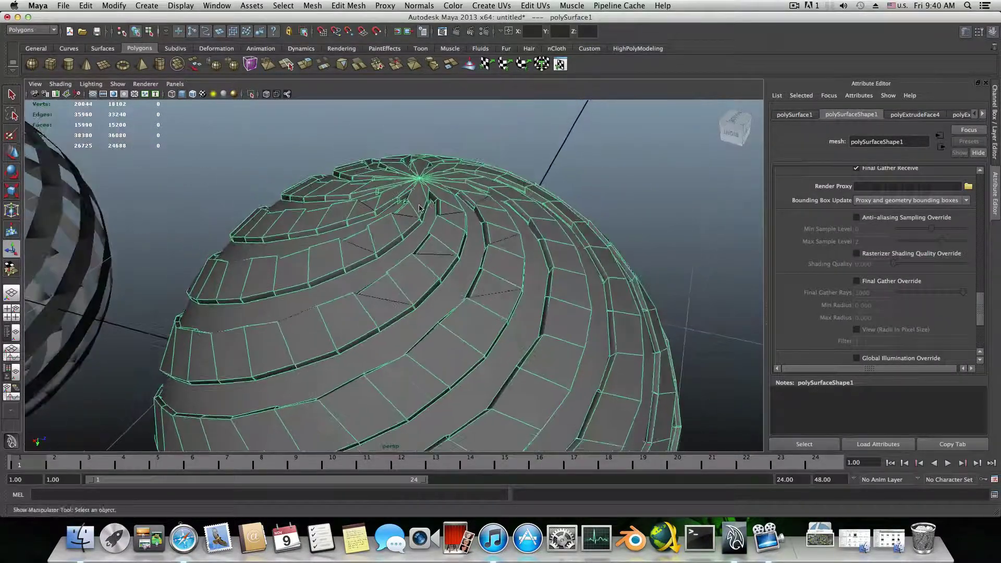
{"action": "left_click_drag", "start_coordinate": [420, 209], "coordinate": [469, 312], "text": "alt"}
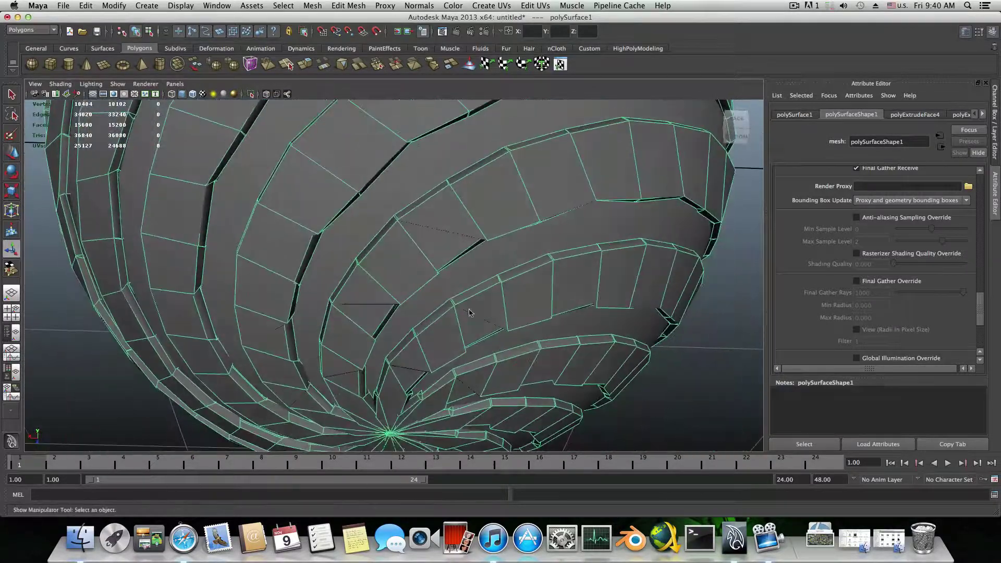
{"action": "right_click_drag", "start_coordinate": [469, 312], "coordinate": [373, 298], "text": "alt"}
{"action": "key", "text": "3"}
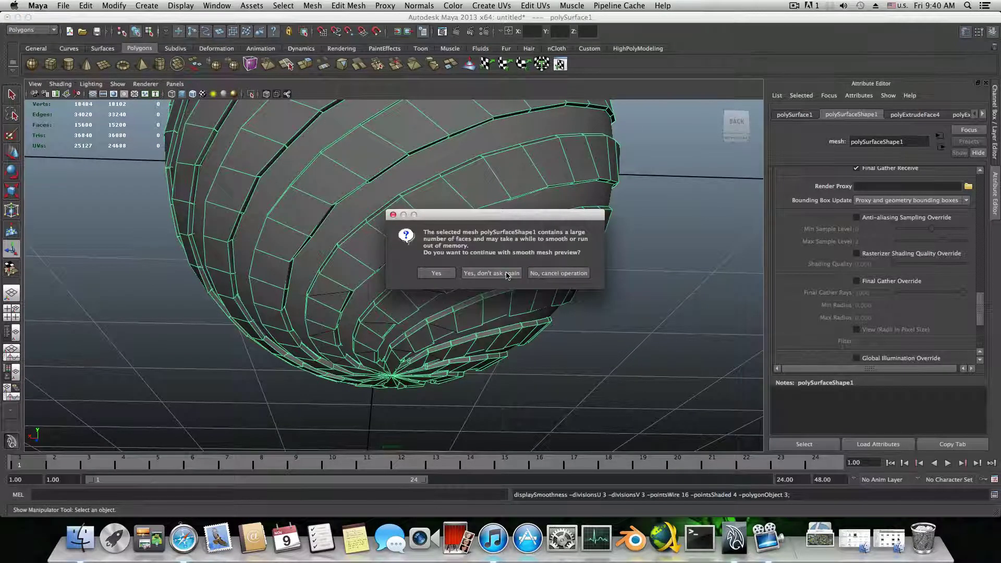
{"action": "left_click", "coordinate": [506, 275]}
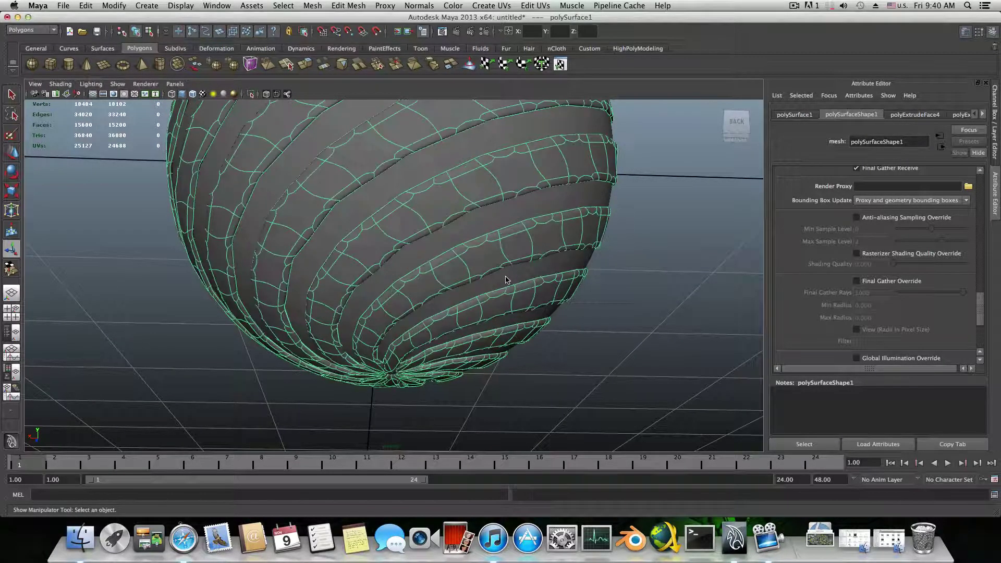
Examine how the smoothed, thickened bands sit on the inner sphere around the pole, along the sides and from a distance
{"action": "left_click", "coordinate": [502, 276]}
{"action": "left_click_drag", "start_coordinate": [472, 270], "coordinate": [446, 328], "text": "alt"}
{"action": "right_click_drag", "start_coordinate": [443, 329], "coordinate": [396, 156], "text": "alt"}
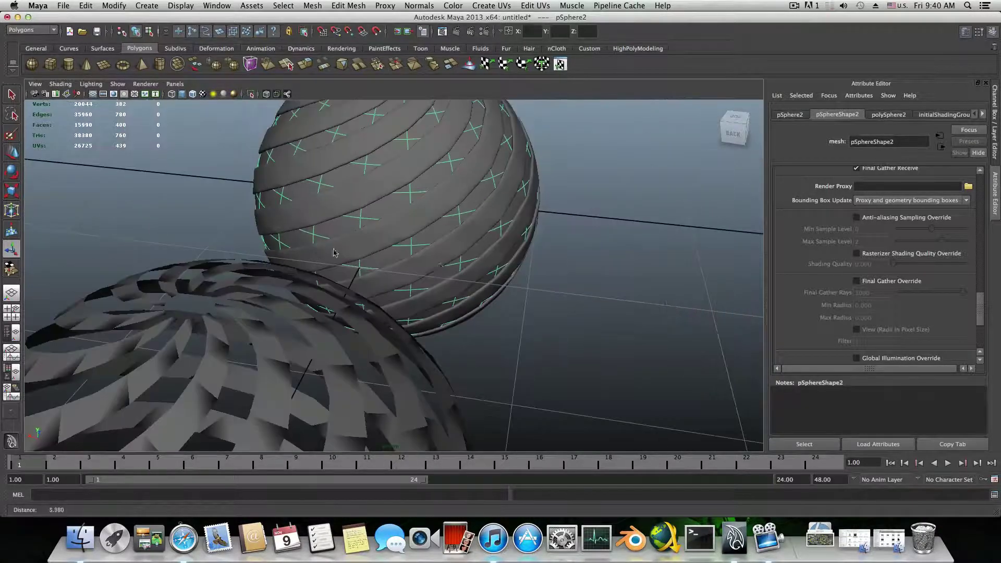
{"action": "left_click_drag", "start_coordinate": [396, 156], "coordinate": [408, 241], "text": "alt"}
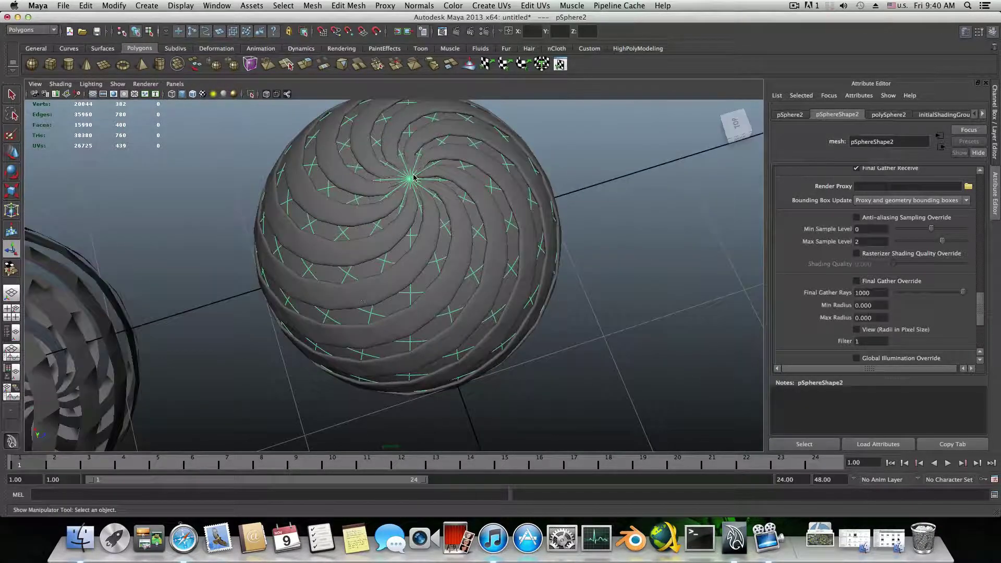
{"action": "left_click_drag", "start_coordinate": [413, 178], "coordinate": [405, 293], "text": "alt"}
{"action": "mouse_move", "coordinate": [405, 294]}
{"action": "right_mouse_down", "text": "alt"}
{"action": "mouse_move", "coordinate": [465, 294]}
{"action": "mouse_move", "coordinate": [410, 275]}
{"action": "right_mouse_up", "text": "alt"}
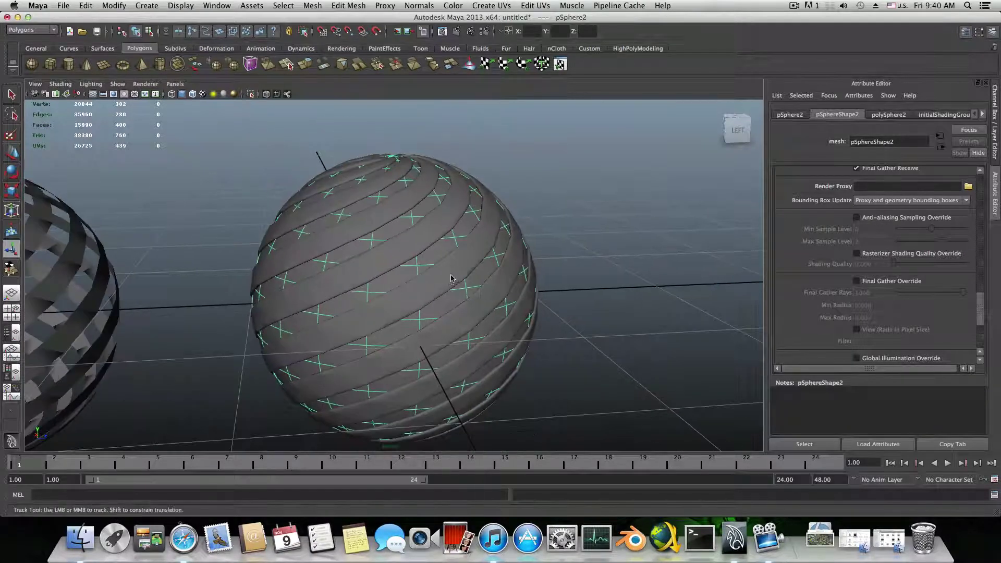
{"action": "left_click_drag", "start_coordinate": [454, 279], "coordinate": [350, 239], "text": "alt"}
{"action": "right_click_drag", "start_coordinate": [428, 288], "coordinate": [407, 331], "text": "alt"}
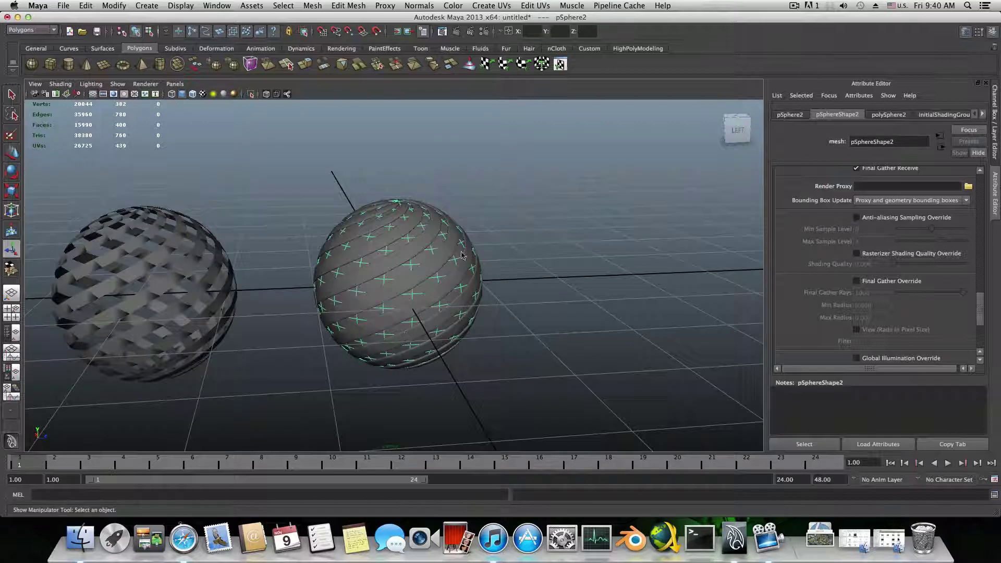
{"action": "left_click_drag", "start_coordinate": [455, 263], "coordinate": [429, 278], "text": "alt"}
Undo the smooth preview and the last face extrusion of the striped shell, return to object mode and clear the selection
{"action": "key", "text": "super+z"}
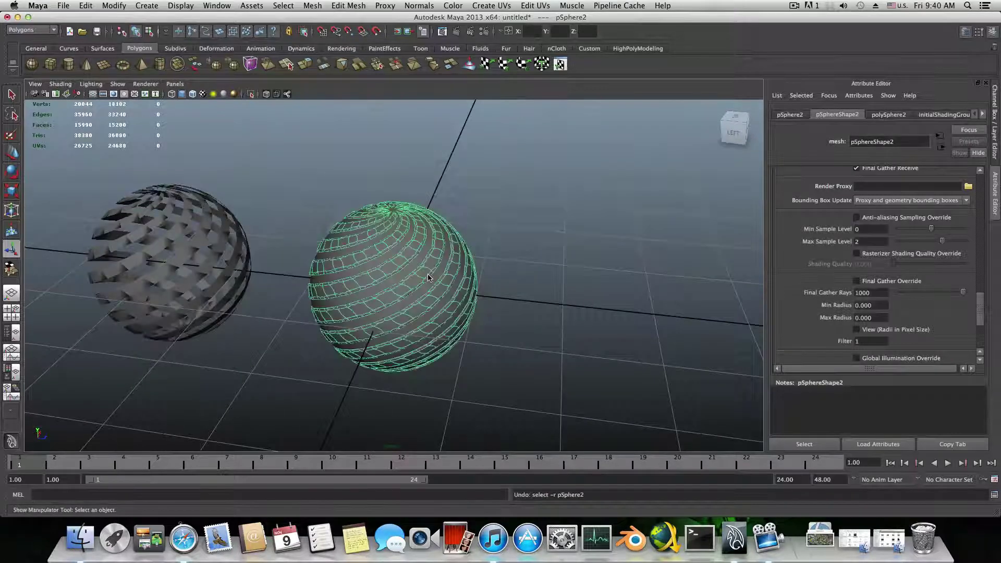
{"action": "key", "text": "super+z"}
{"action": "key", "text": "super+z"}
{"action": "key", "text": "super+z"}
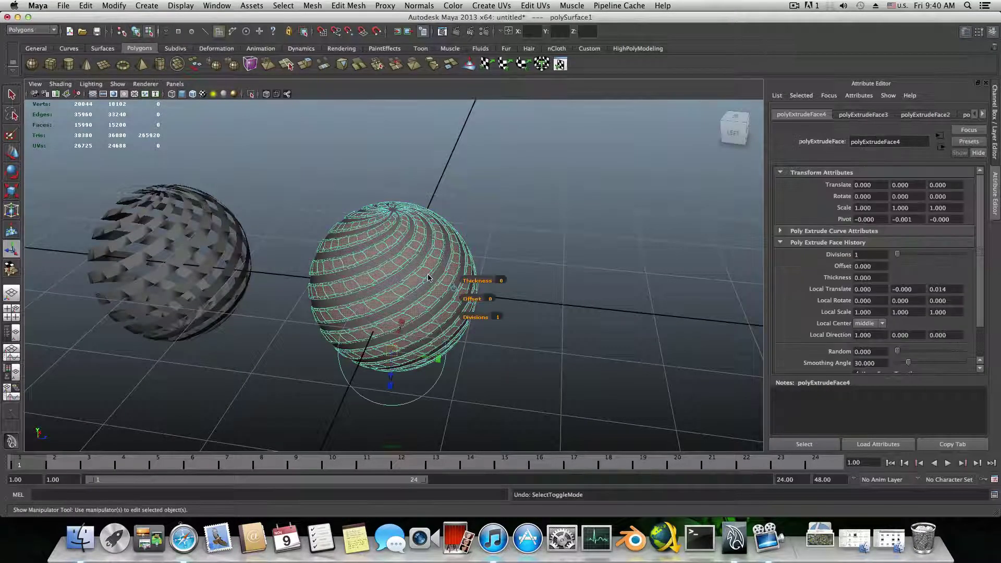
{"action": "key", "text": "z"}
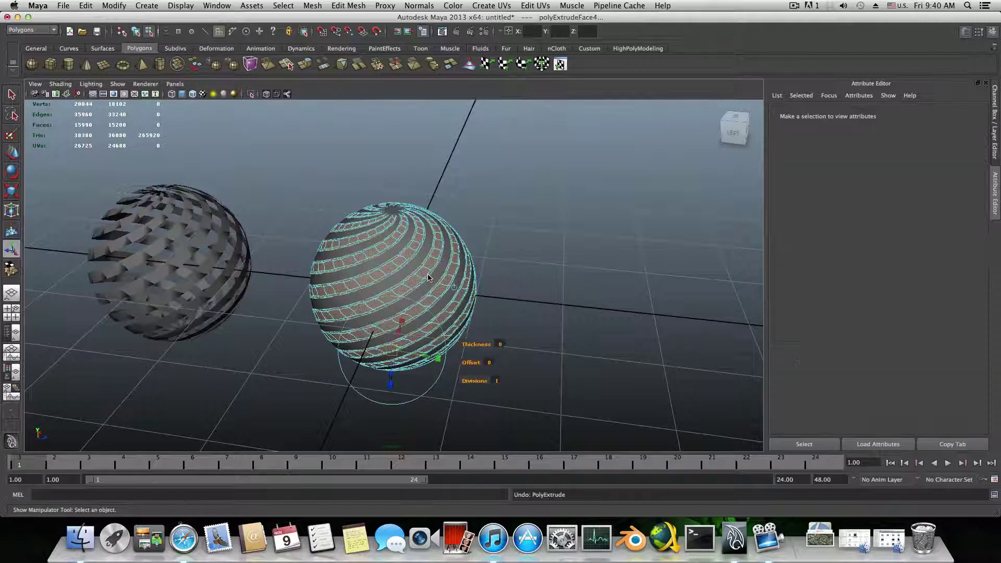
{"action": "key", "text": "F8"}
{"action": "left_click", "coordinate": [528, 285]}
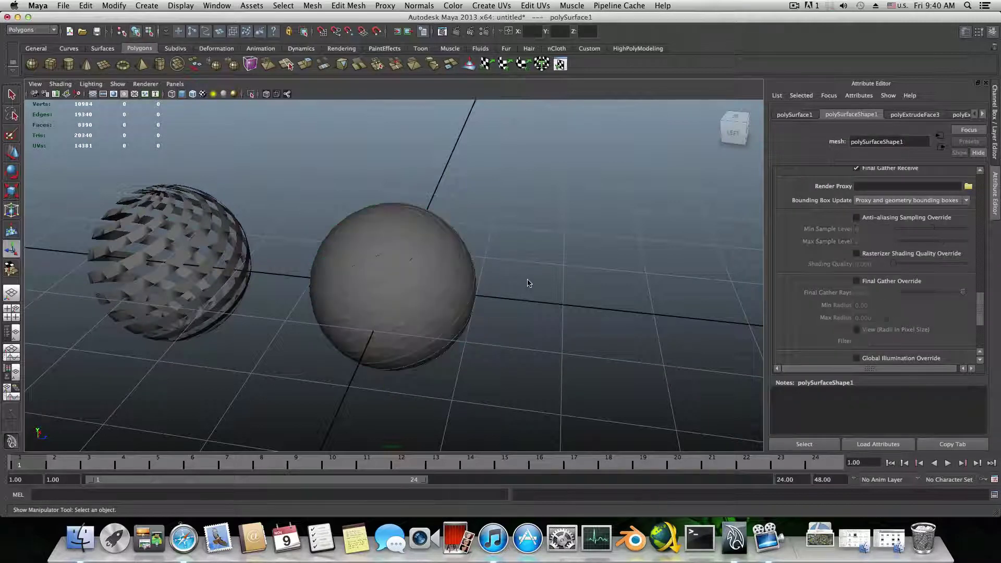
Move the leftover striped shell farther away from the finished sphere along the Z axis
{"action": "left_click_drag", "start_coordinate": [452, 289], "coordinate": [465, 292], "text": "alt"}
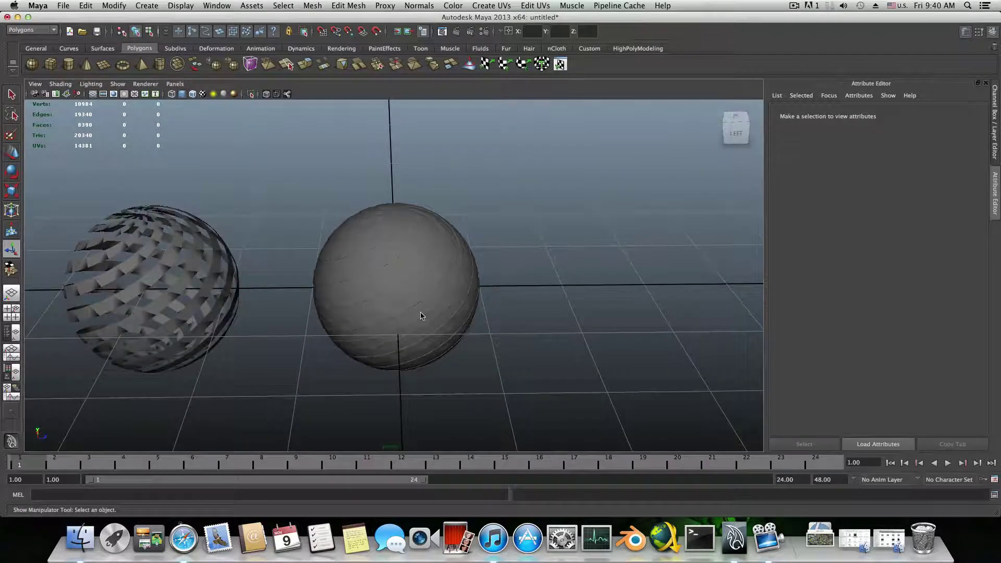
{"action": "left_click_drag", "start_coordinate": [421, 316], "coordinate": [261, 244], "text": "alt"}
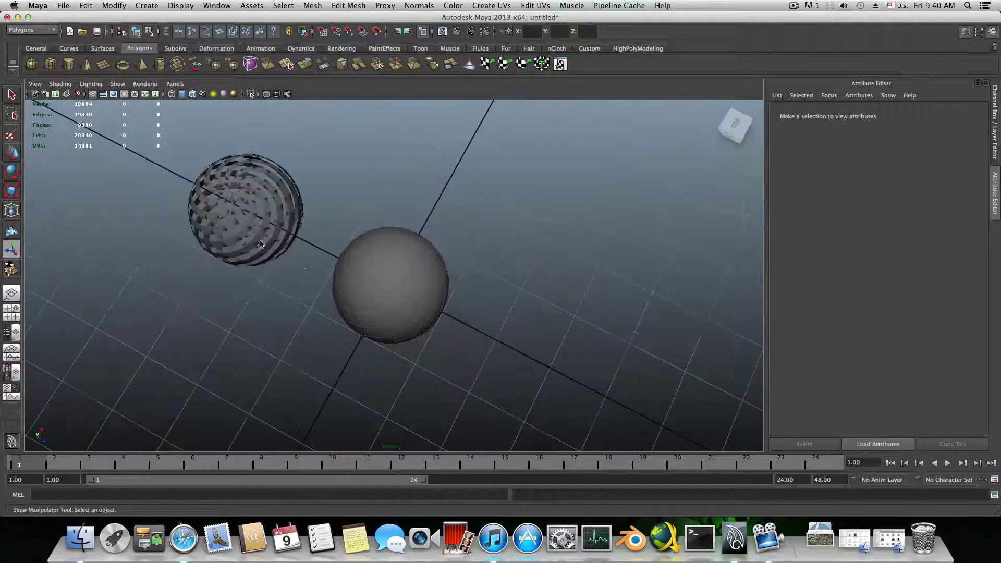
{"action": "left_click", "coordinate": [260, 244]}
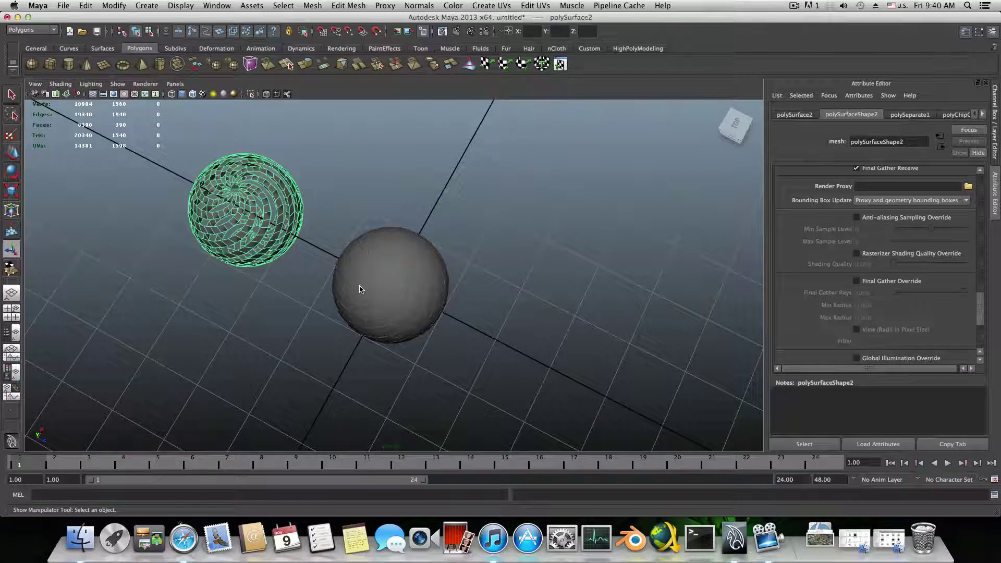
{"action": "key", "text": "w"}
{"action": "left_click_drag", "start_coordinate": [275, 228], "coordinate": [39, 110]}
Move the striped shell and its inner sphere together about 4.440 along Z, away from the origin
{"action": "left_click", "coordinate": [415, 302]}
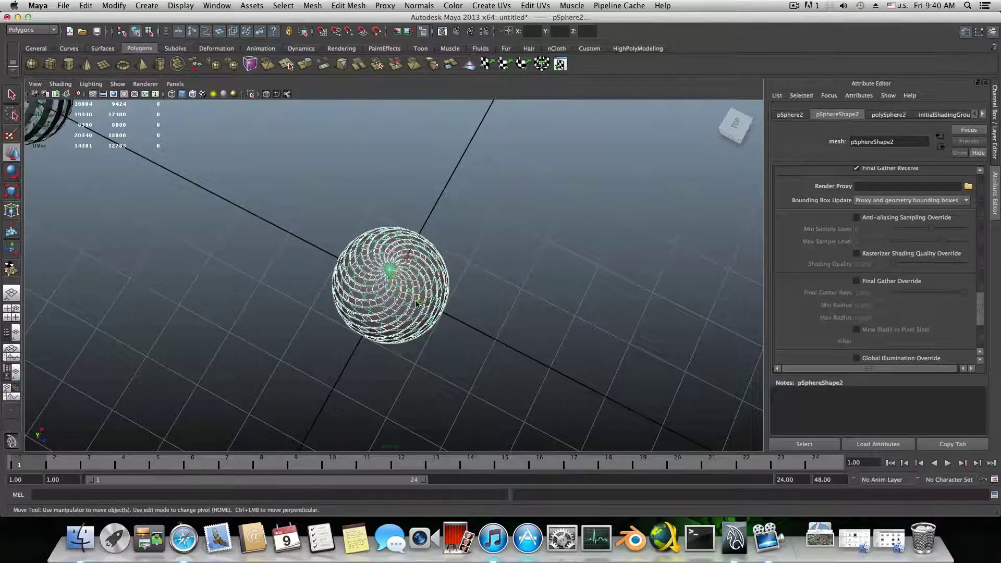
{"action": "left_click_drag", "start_coordinate": [420, 302], "coordinate": [660, 438]}
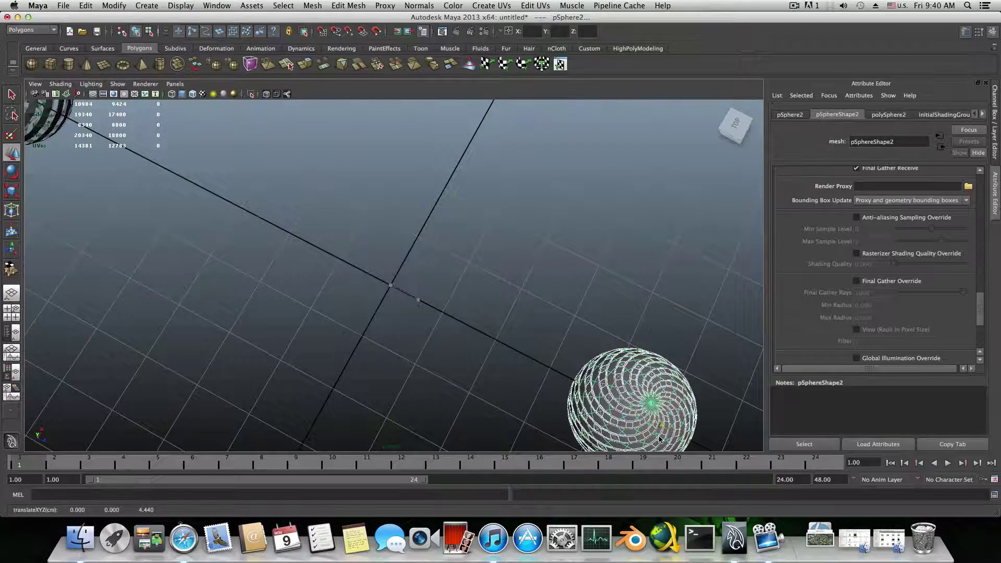
{"action": "left_click_drag", "start_coordinate": [520, 347], "coordinate": [437, 315], "text": "alt"}
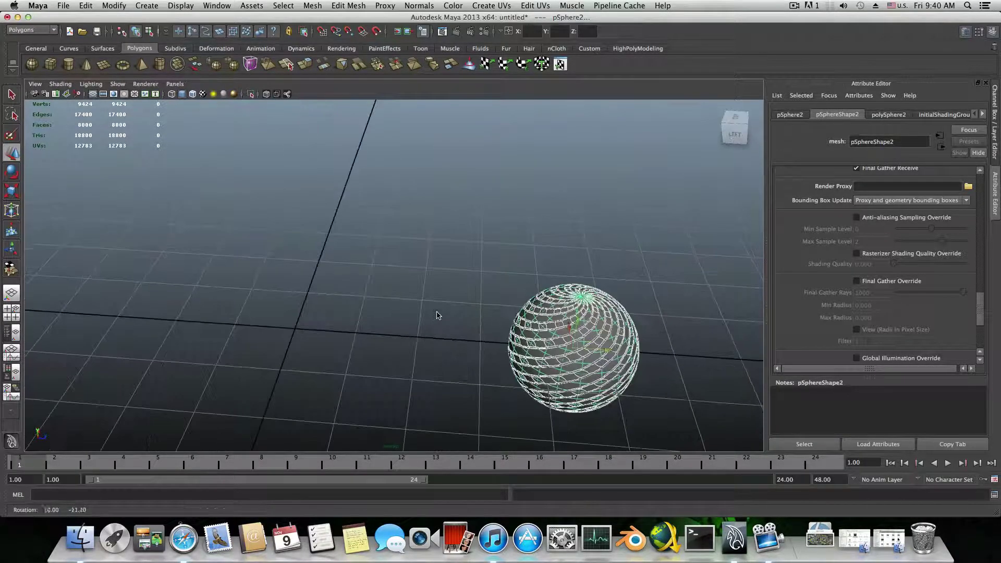
Create a new polygon sphere at the origin and select it beside the moved striped sphere
{"action": "left_click", "coordinate": [36, 69]}
{"action": "left_click_drag", "start_coordinate": [431, 374], "coordinate": [537, 373], "text": "alt"}
{"action": "scroll", "coordinate": [501, 354], "scroll_direction": "up", "scroll_amount": 6}
{"action": "left_click_drag", "start_coordinate": [485, 344], "coordinate": [405, 377], "text": "alt"}
{"action": "right_click_drag", "start_coordinate": [404, 377], "coordinate": [391, 337], "text": "alt"}
{"action": "right_click_drag", "start_coordinate": [468, 337], "coordinate": [421, 332], "text": "alt"}
{"action": "left_click", "coordinate": [676, 338]}
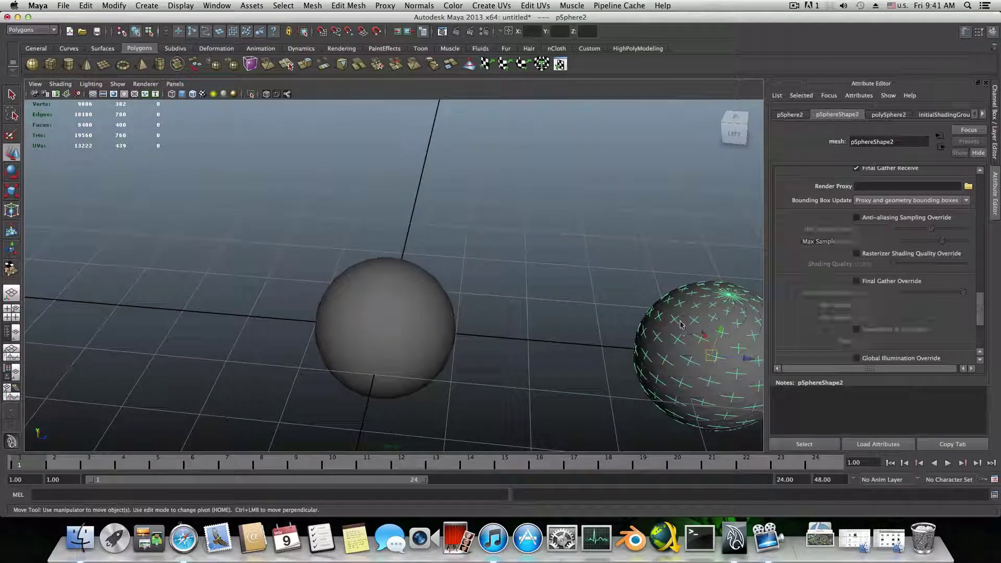
{"action": "left_click", "coordinate": [389, 303]}
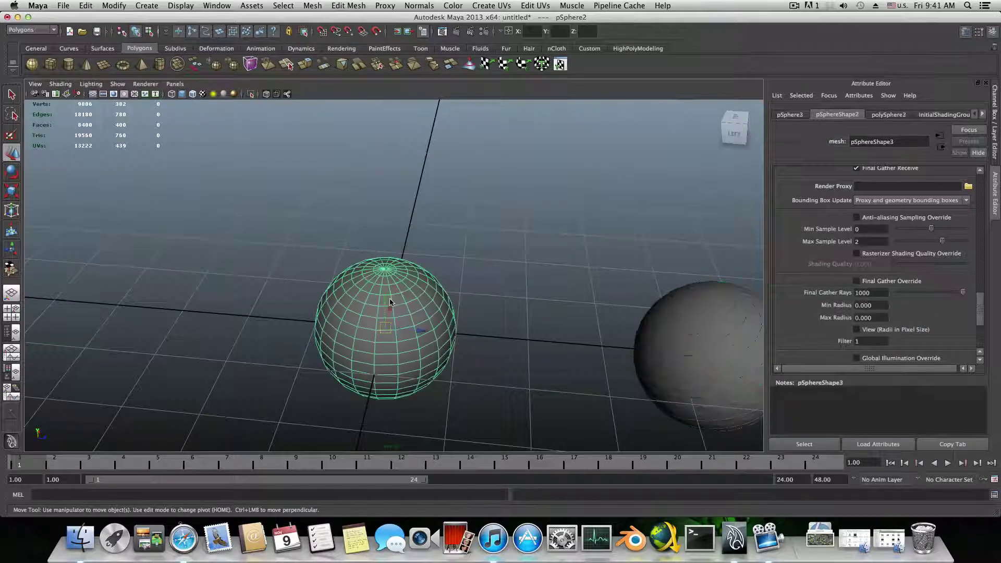
Create a second polygon sphere, scale it uniformly to about 1.717 and move it along Z beside the first one
{"action": "left_click", "coordinate": [34, 69]}
{"action": "key", "text": "r"}
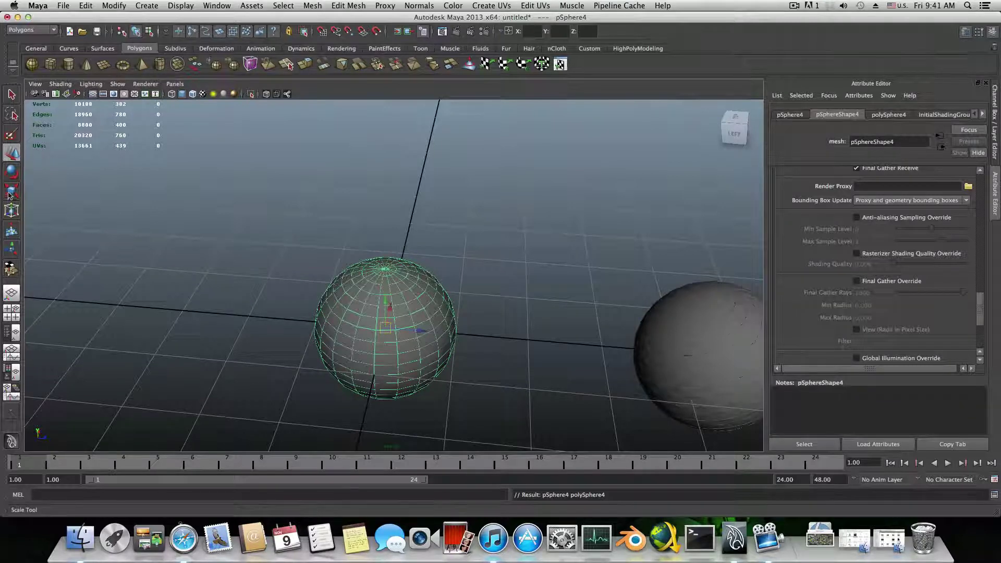
{"action": "left_click_drag", "start_coordinate": [385, 328], "coordinate": [474, 351]}
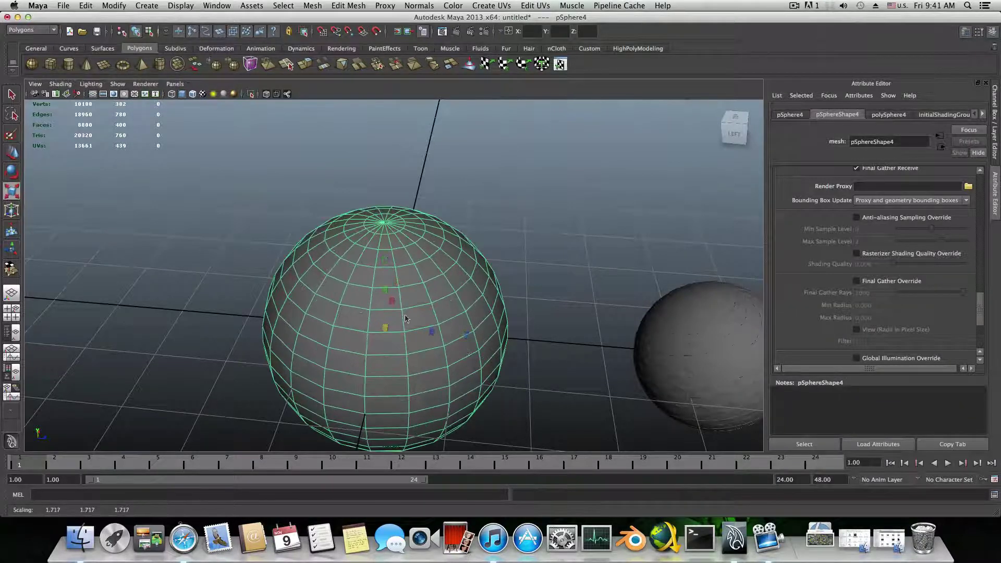
{"action": "left_click", "coordinate": [18, 152]}
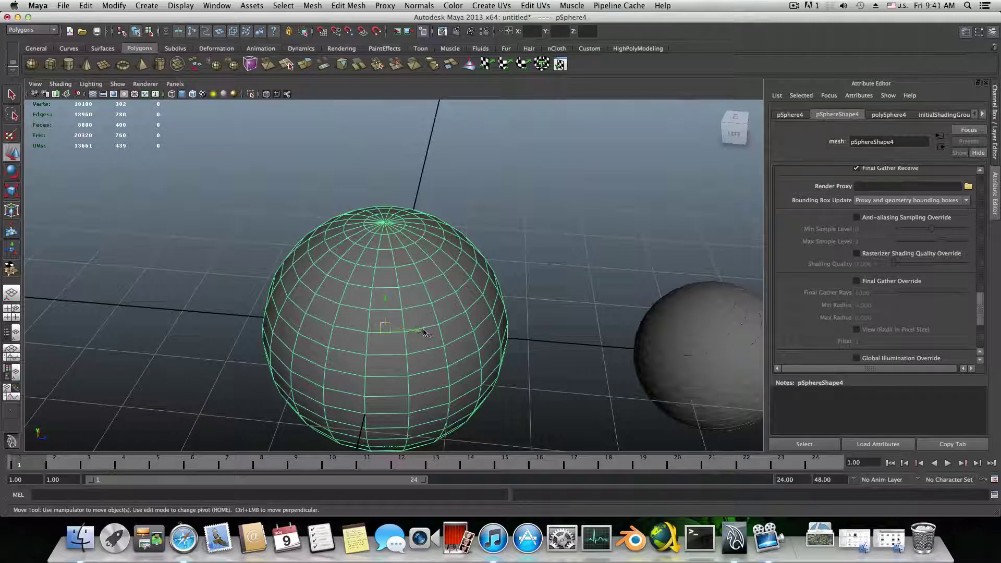
{"action": "left_click_drag", "start_coordinate": [429, 333], "coordinate": [237, 308]}
Select both plain polygon spheres and delete them
{"action": "left_click", "coordinate": [390, 322]}
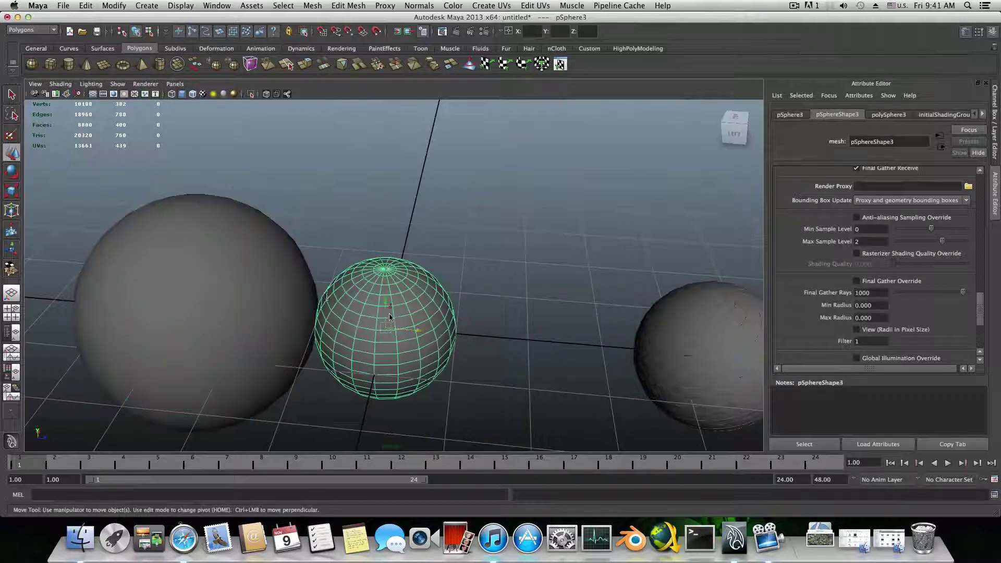
{"action": "left_click", "coordinate": [241, 289], "text": "shift"}
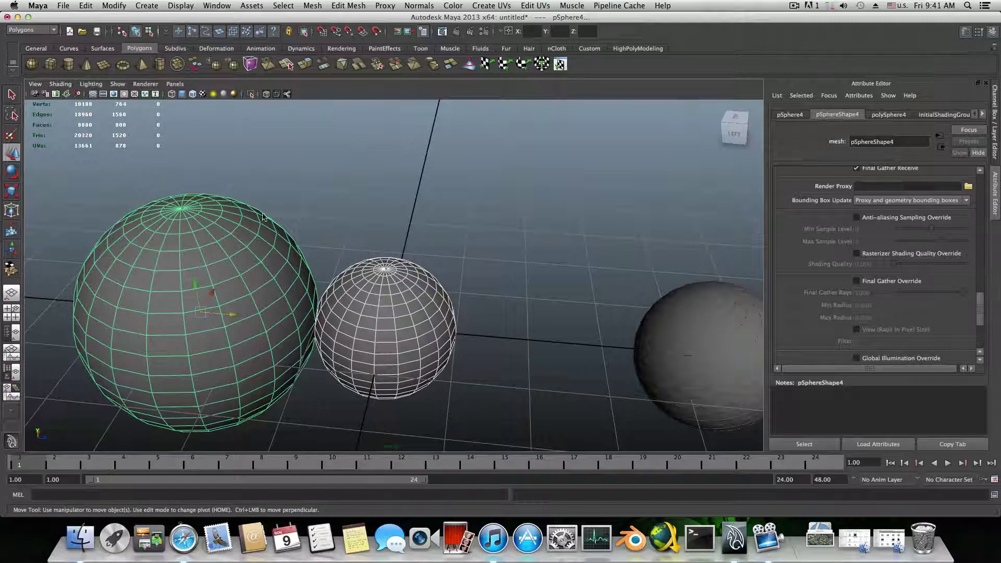
{"action": "left_click_drag", "start_coordinate": [494, 347], "coordinate": [138, 140], "text": "alt"}
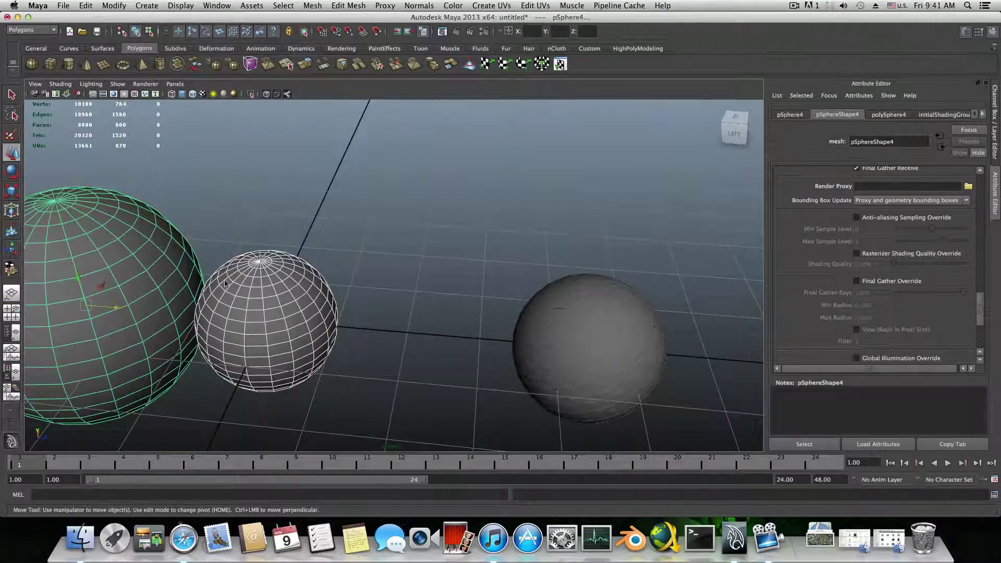
{"action": "middle_click_drag", "start_coordinate": [224, 284], "coordinate": [168, 280], "text": "alt"}
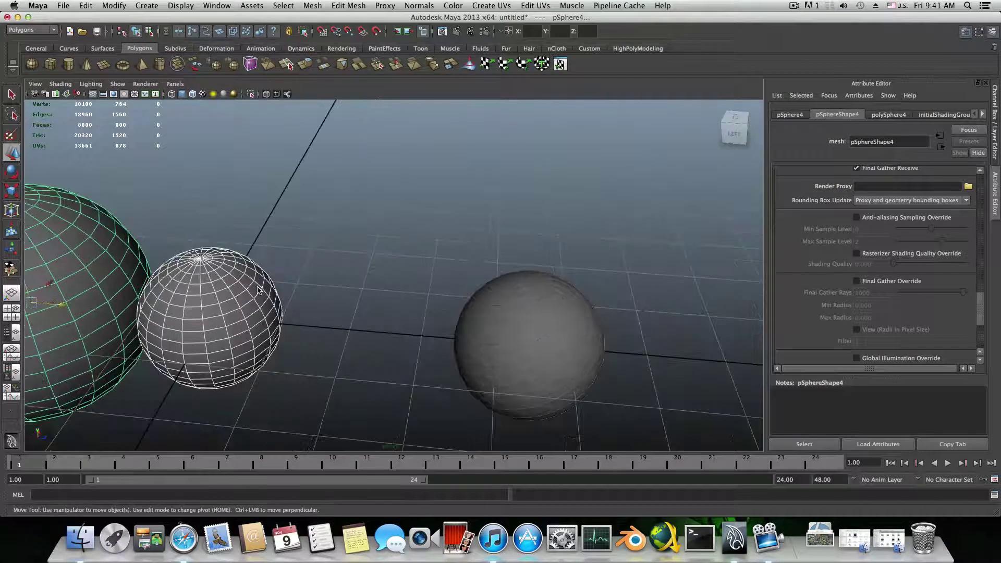
{"action": "key", "text": "Delete"}
Select the striped shell, try moving it slightly along Z and undo the move
{"action": "left_click", "coordinate": [511, 315]}
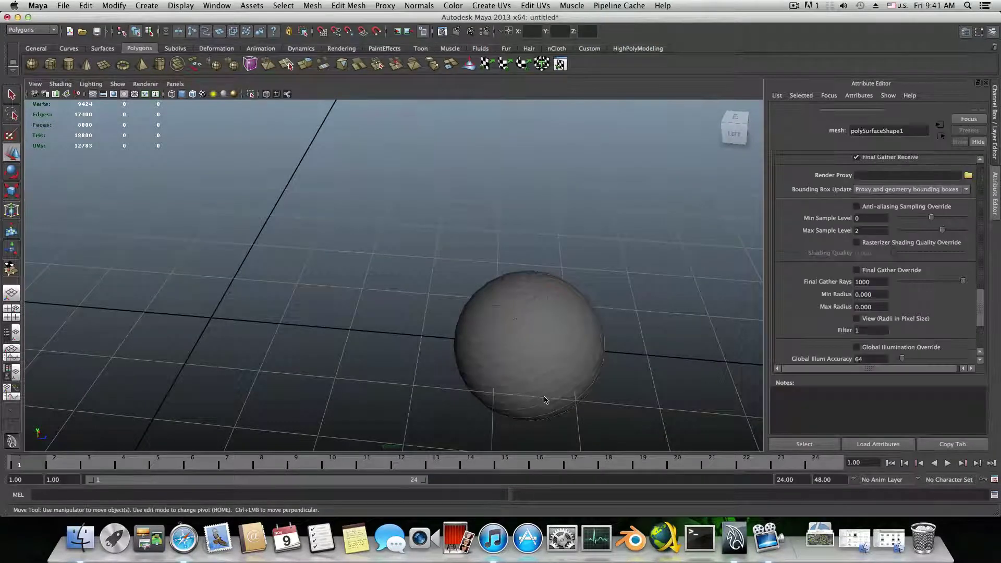
{"action": "middle_click_drag", "start_coordinate": [545, 400], "coordinate": [466, 360], "text": "alt"}
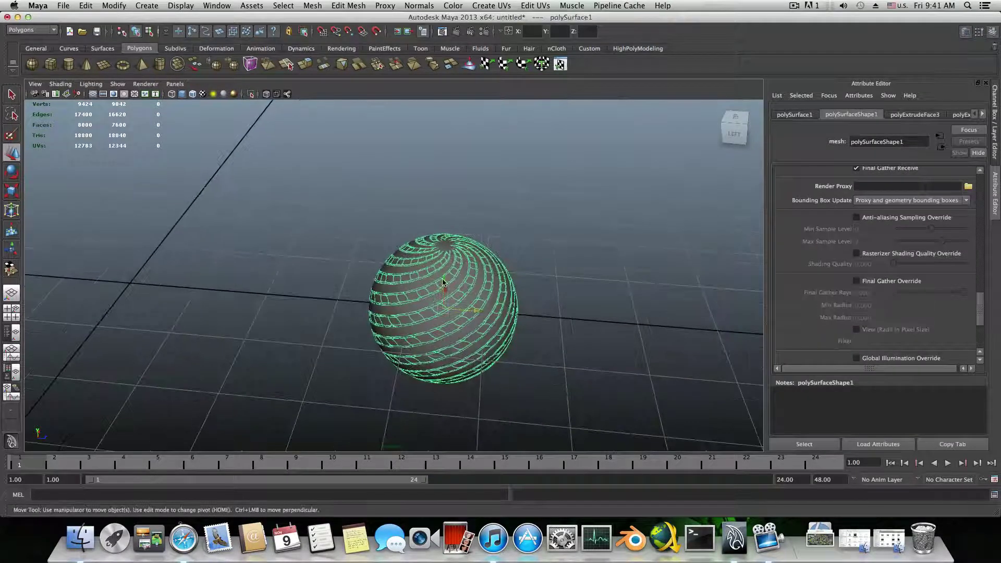
{"action": "middle_click_drag", "start_coordinate": [443, 282], "coordinate": [328, 243], "text": "alt"}
{"action": "scroll", "coordinate": [377, 327], "scroll_direction": "up", "scroll_amount": 2}
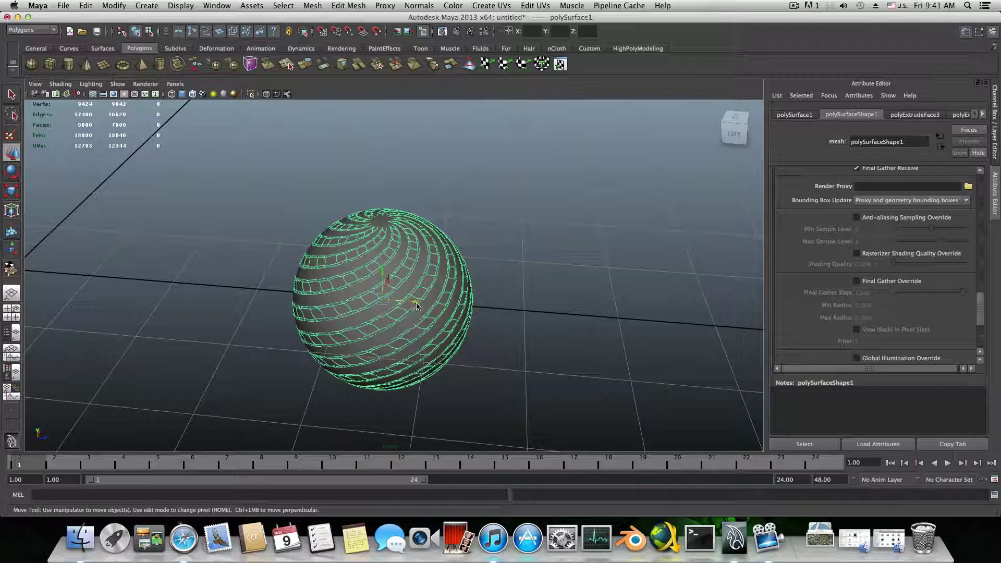
{"action": "left_click_drag", "start_coordinate": [417, 306], "coordinate": [398, 305]}
{"action": "key", "text": "ctrl+z"}
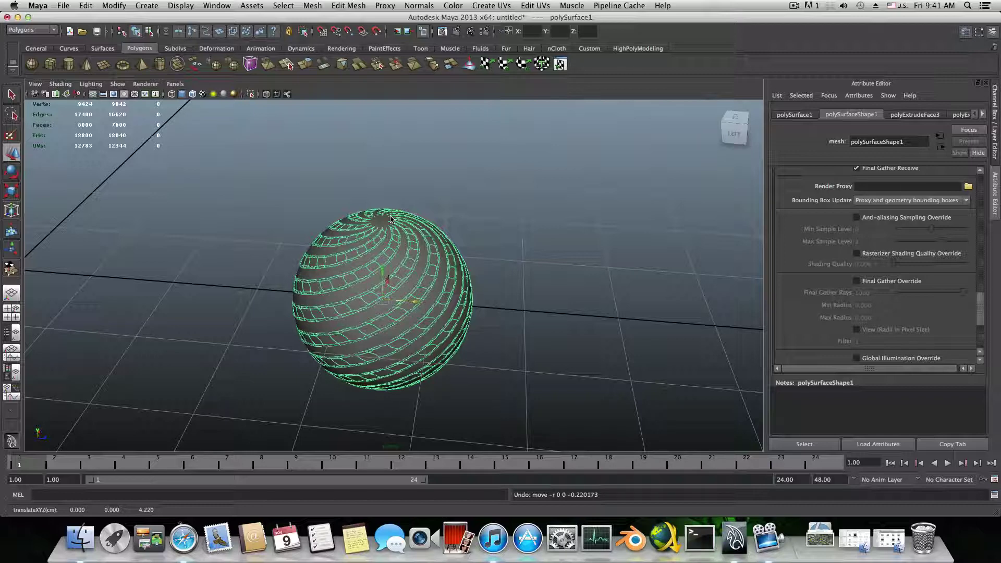
Inspect the available renderers in the render settings and close the settings without changing the renderer
{"action": "left_click_drag", "start_coordinate": [370, 234], "coordinate": [218, 256], "text": "alt"}
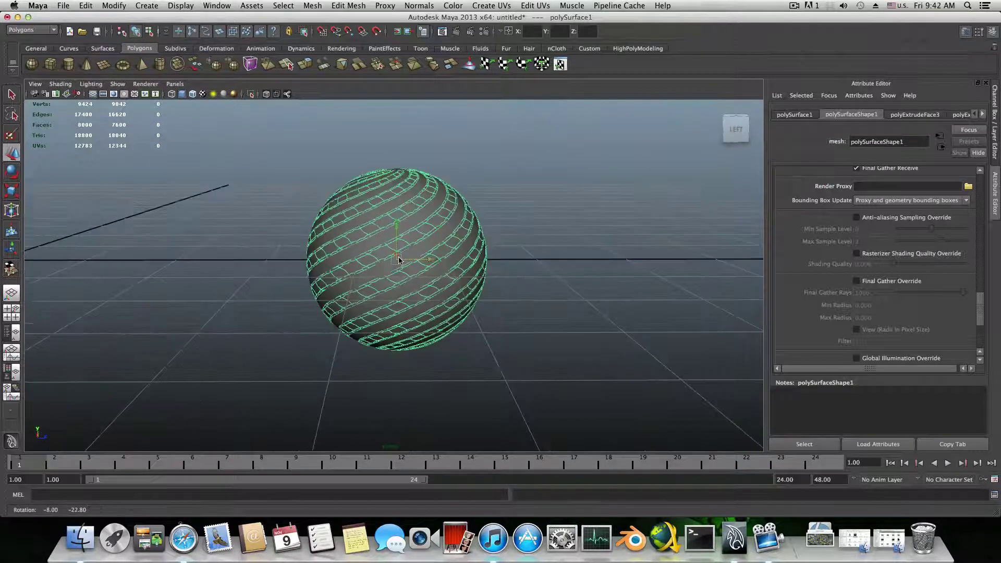
{"action": "right_click_drag", "start_coordinate": [455, 261], "coordinate": [608, 328], "text": "alt"}
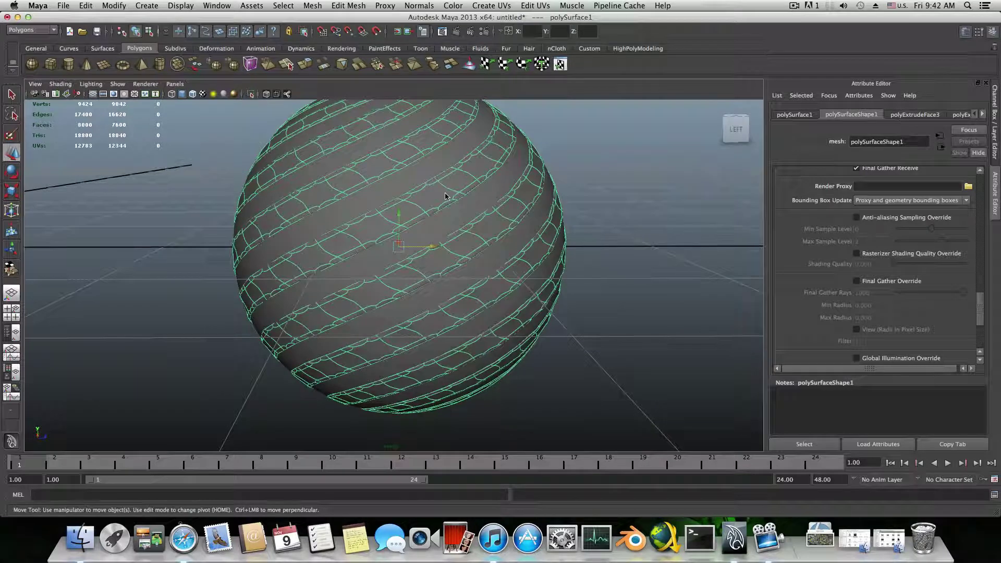
{"action": "scroll", "coordinate": [446, 196], "scroll_direction": "down", "scroll_amount": 3}
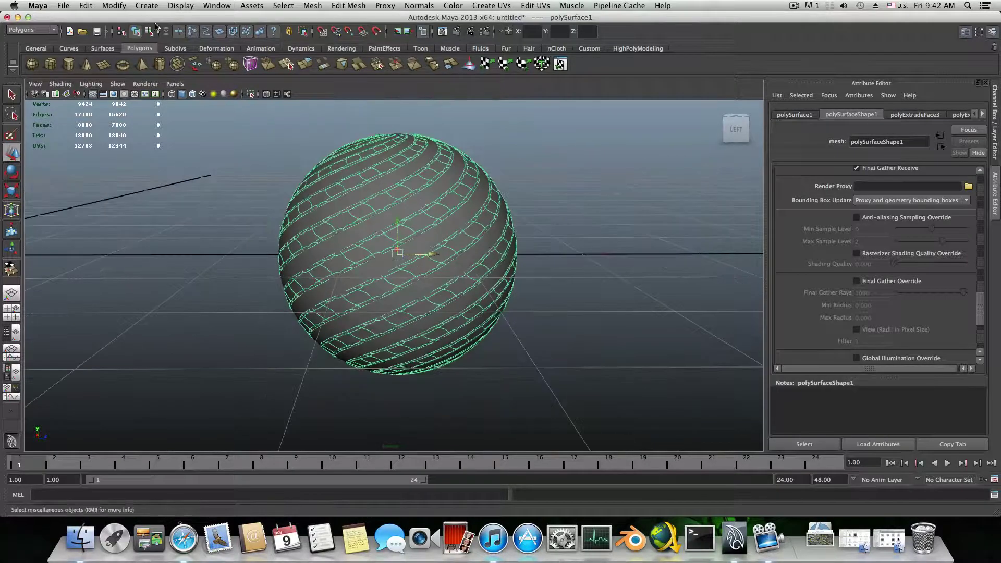
{"action": "left_click", "coordinate": [487, 33]}
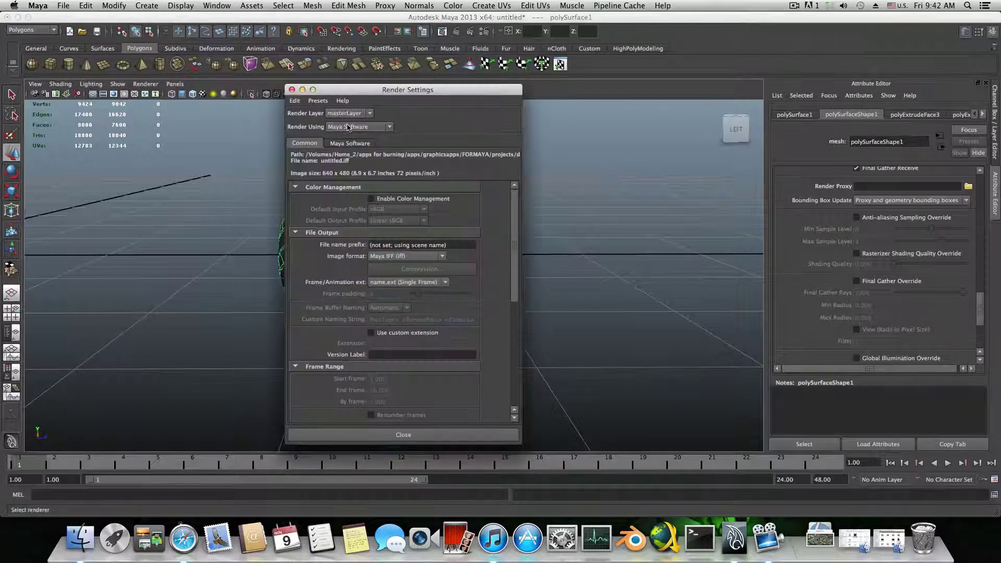
{"action": "left_click", "coordinate": [349, 128]}
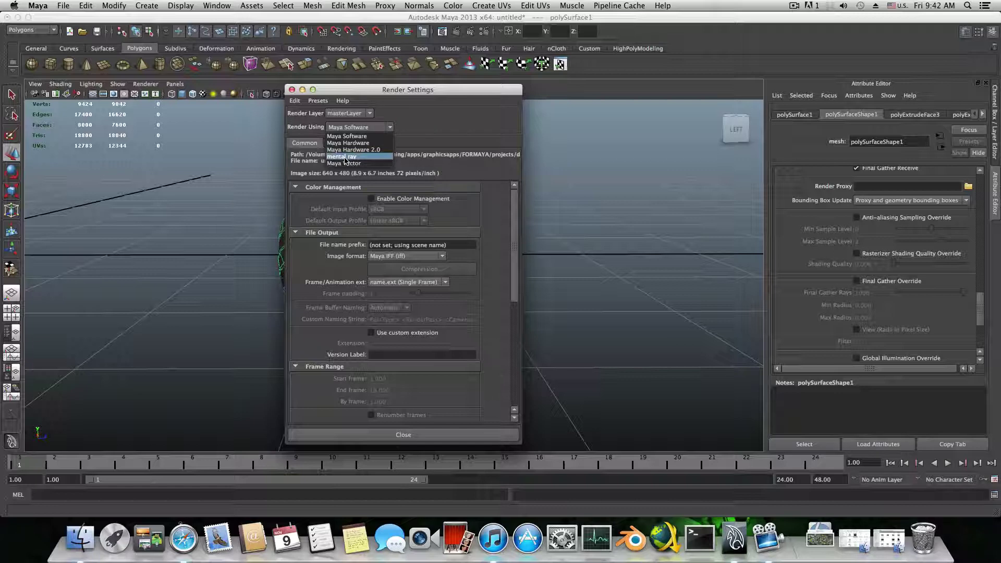
{"action": "left_click", "coordinate": [390, 436]}
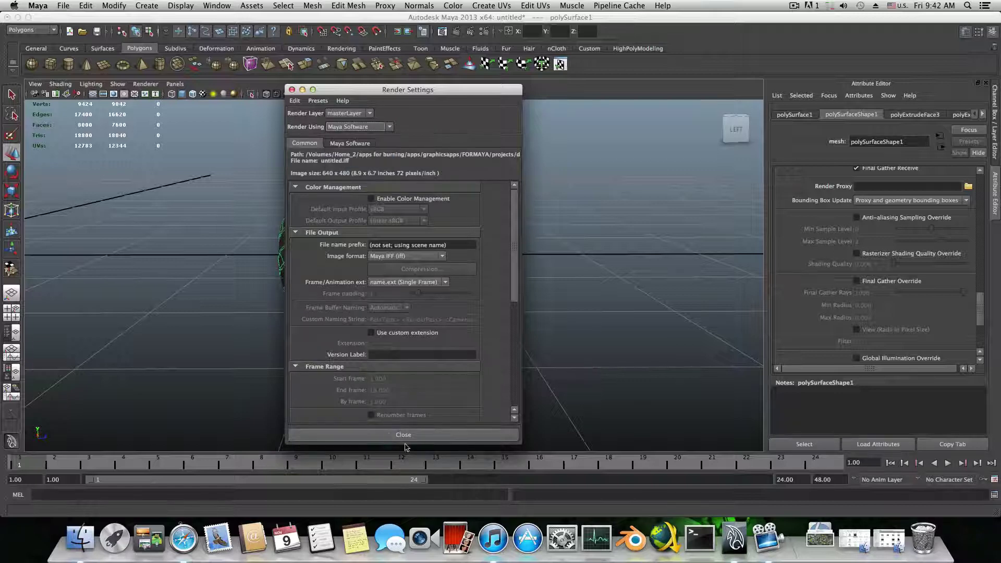
{"action": "left_click", "coordinate": [404, 436]}
Check in the Plug-in Manager whether the mental ray plug-in Mayatomr.bundle is loaded, and close the manager
{"action": "left_click", "coordinate": [219, 6]}
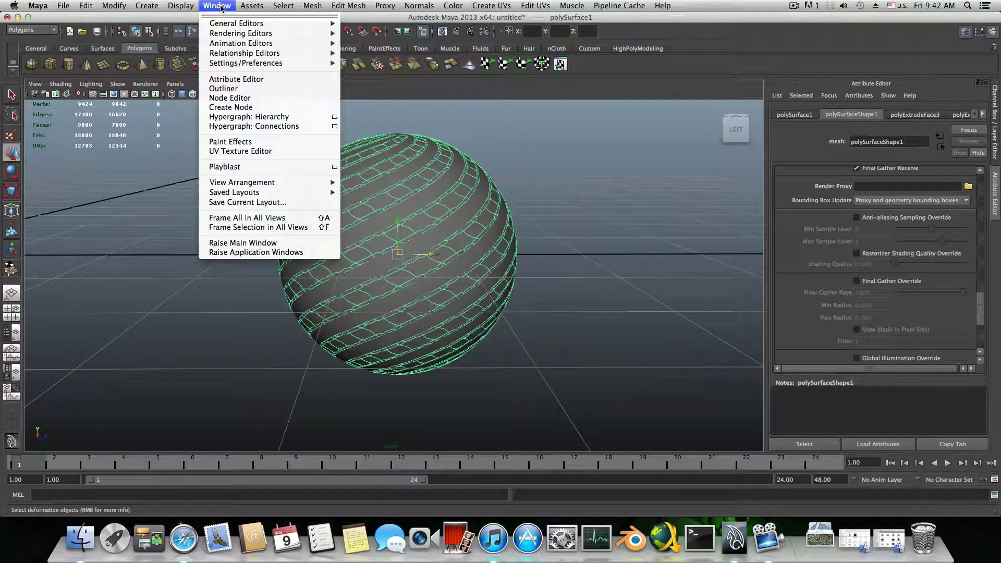
{"action": "mouse_move", "coordinate": [237, 65]}
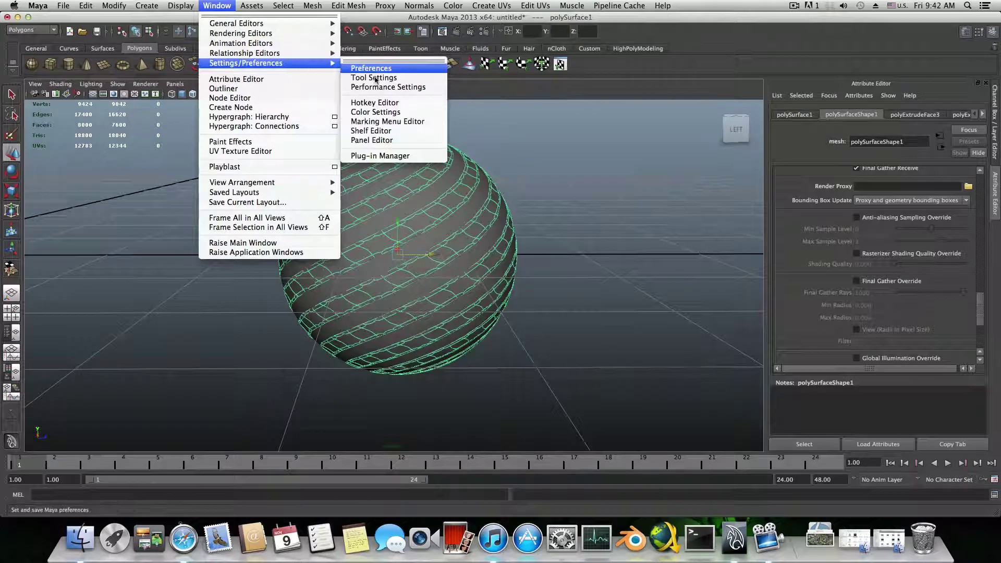
{"action": "left_click", "coordinate": [376, 157]}
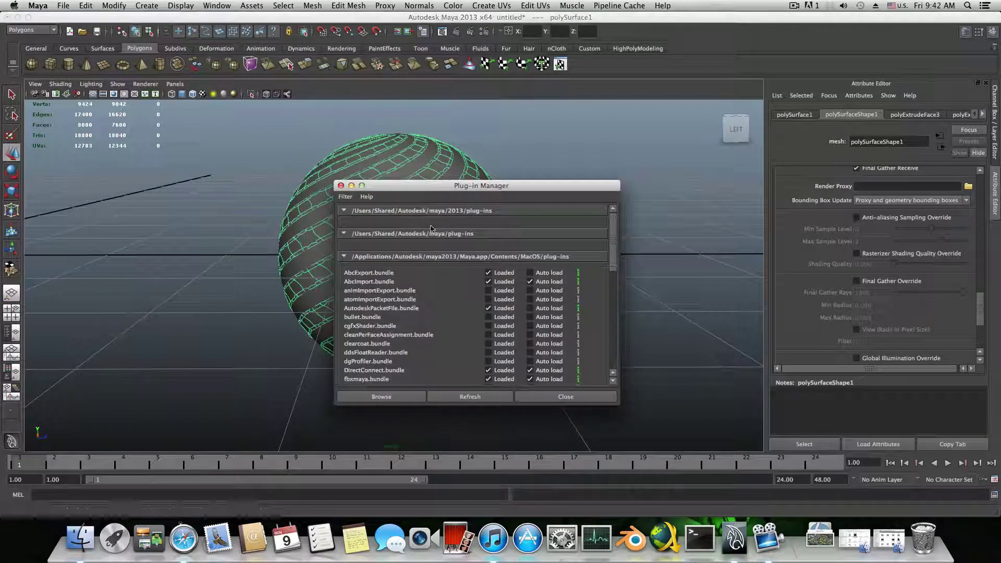
{"action": "scroll", "coordinate": [409, 317], "scroll_direction": "down", "scroll_amount": 15}
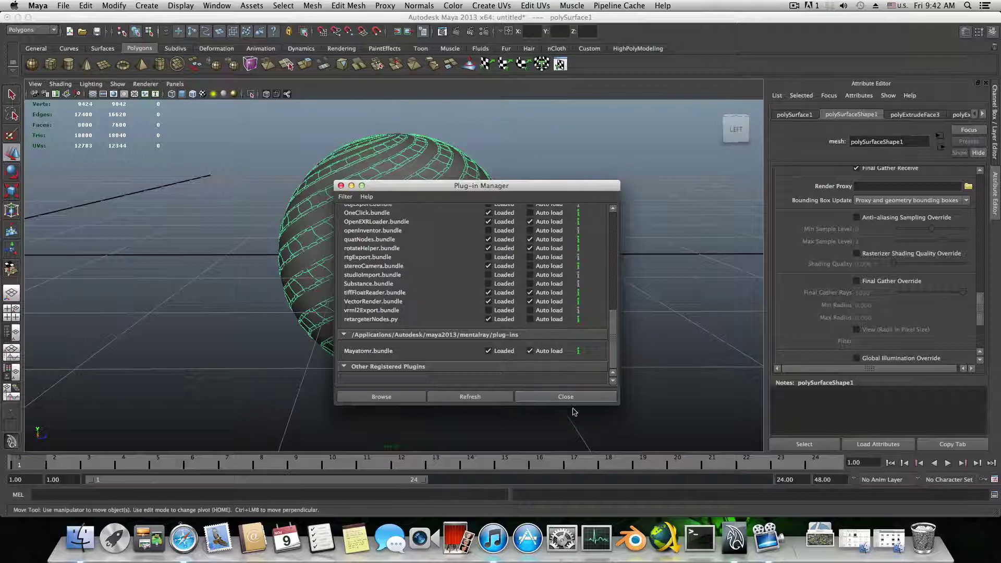
{"action": "left_click", "coordinate": [553, 400]}
Reopen the render settings and set the renderer to mental ray
{"action": "key", "text": "f"}
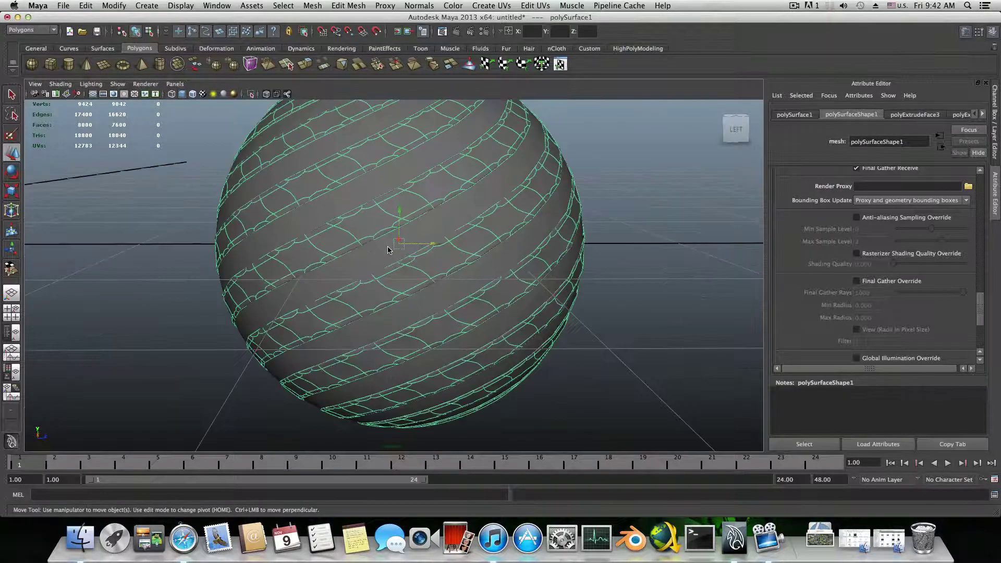
{"action": "scroll", "coordinate": [388, 250], "scroll_direction": "down", "scroll_amount": 4}
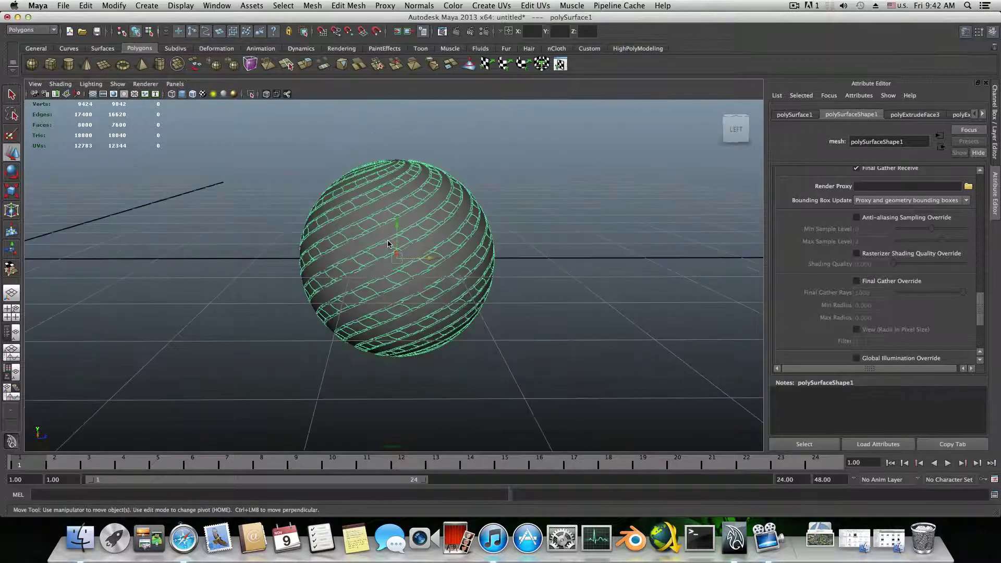
{"action": "left_click", "coordinate": [488, 32]}
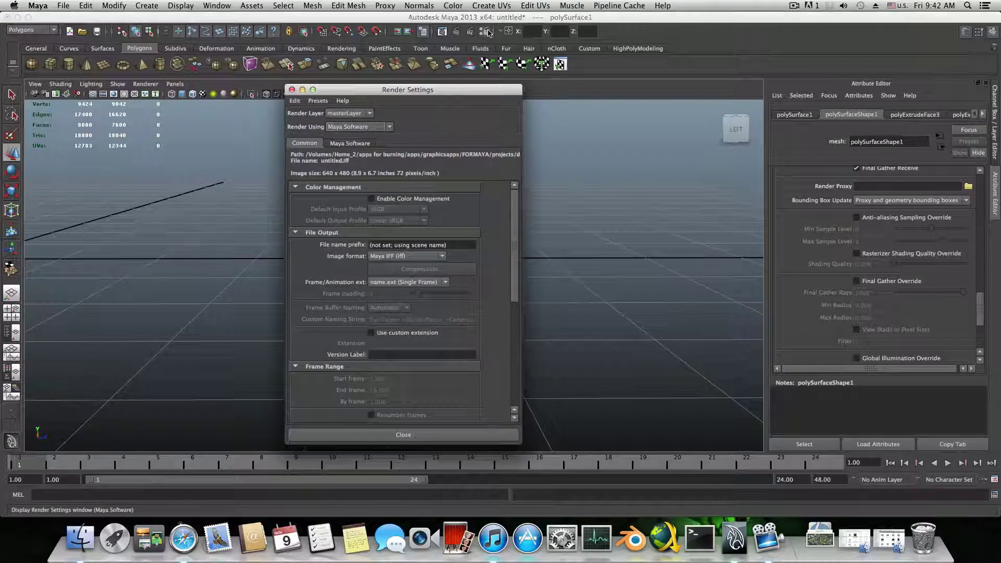
{"action": "left_click", "coordinate": [358, 128]}
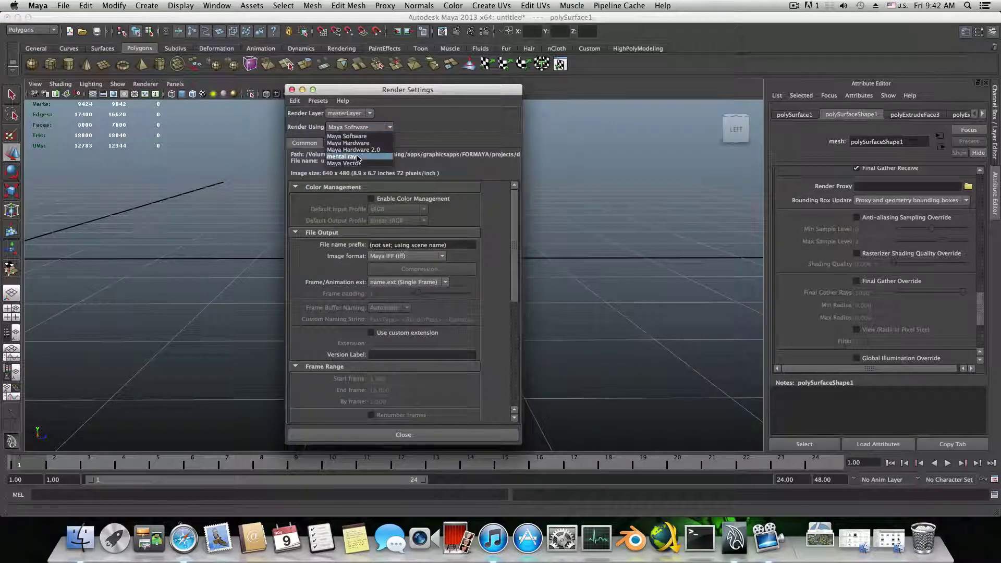
{"action": "left_click", "coordinate": [342, 156]}
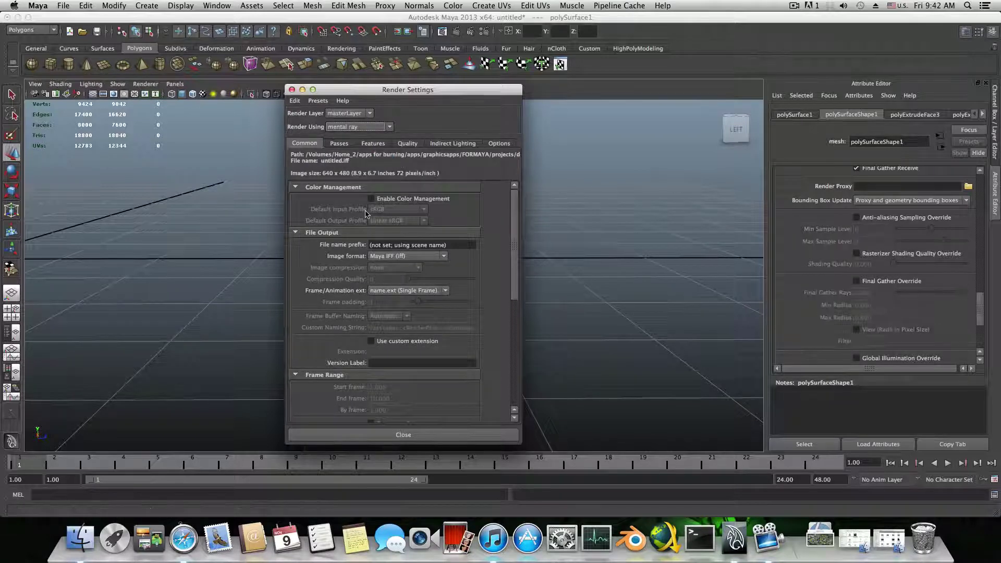
Disable the default light in the common render options
{"action": "scroll", "coordinate": [353, 262], "scroll_direction": "down", "scroll_amount": 10}
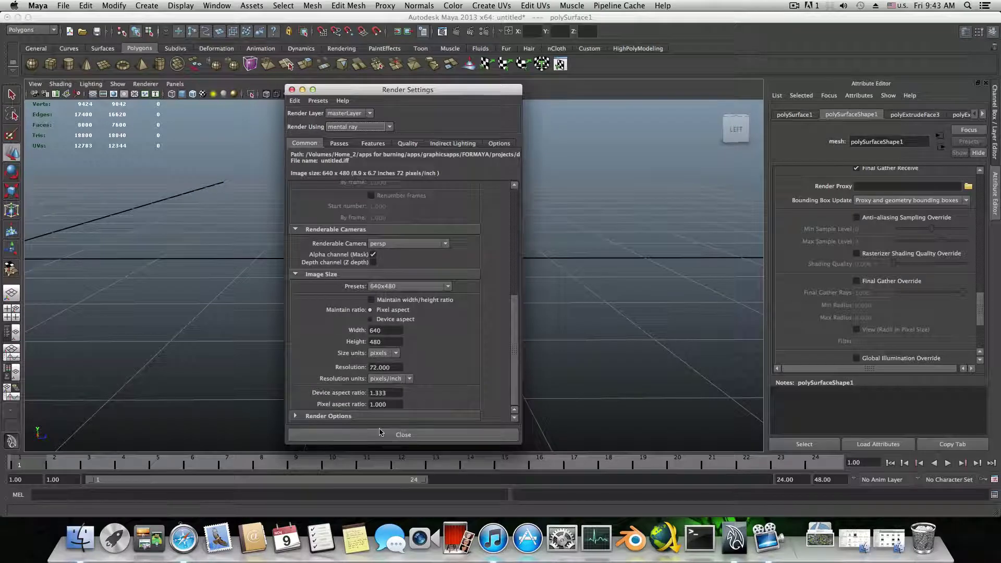
{"action": "left_click", "coordinate": [334, 416]}
{"action": "scroll", "coordinate": [334, 416], "scroll_direction": "down", "scroll_amount": 3}
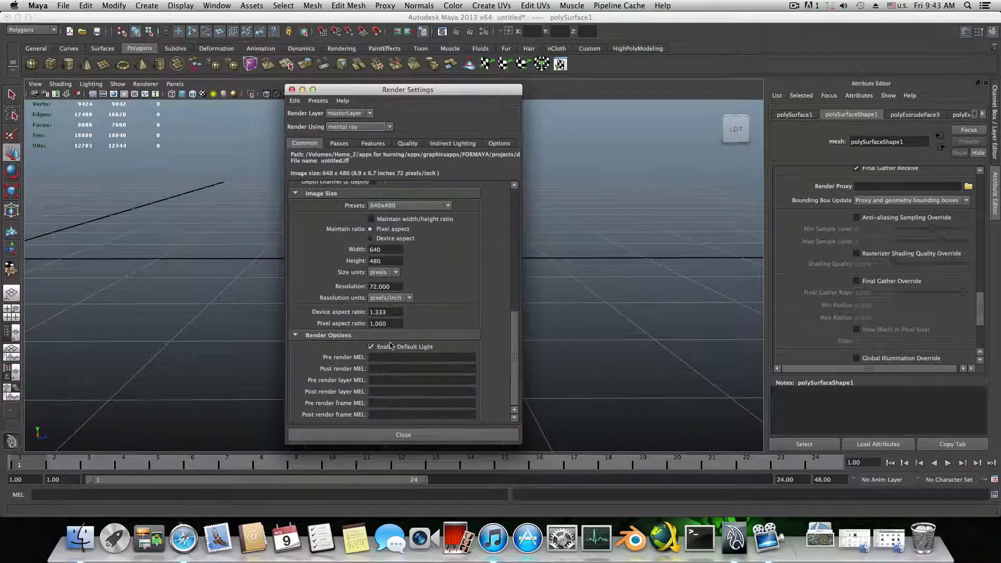
{"action": "left_click", "coordinate": [372, 347]}
Set the render image size to the HD 720 preset
{"action": "scroll", "coordinate": [404, 356], "scroll_direction": "up", "scroll_amount": 6}
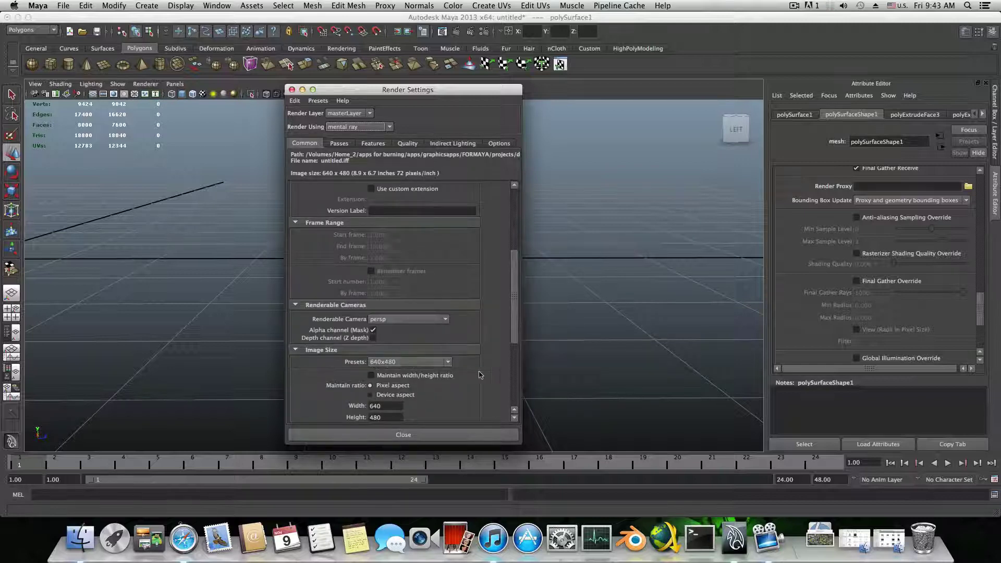
{"action": "left_click", "coordinate": [430, 367]}
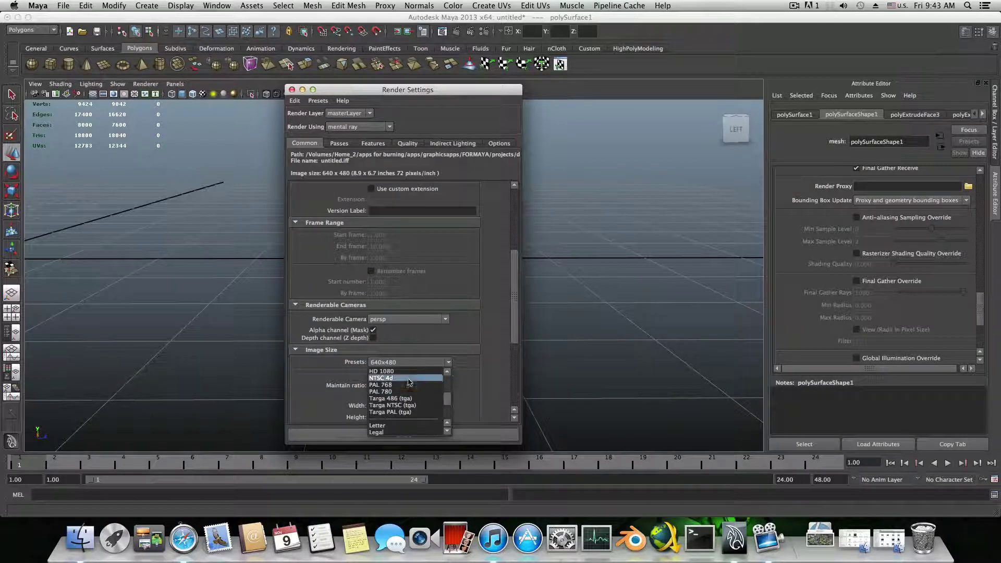
{"action": "scroll", "coordinate": [405, 383], "scroll_direction": "up", "scroll_amount": 2}
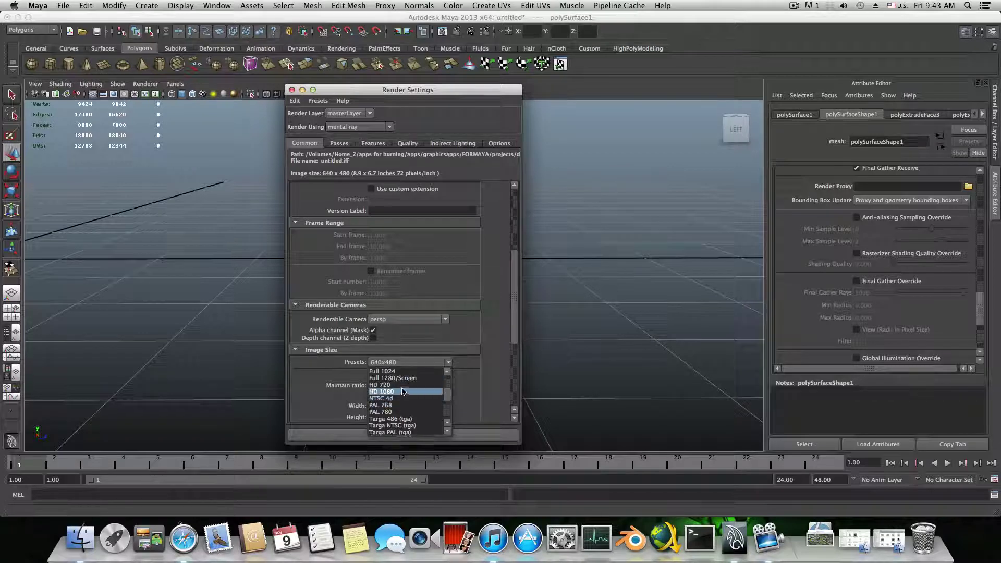
{"action": "left_click", "coordinate": [402, 388]}
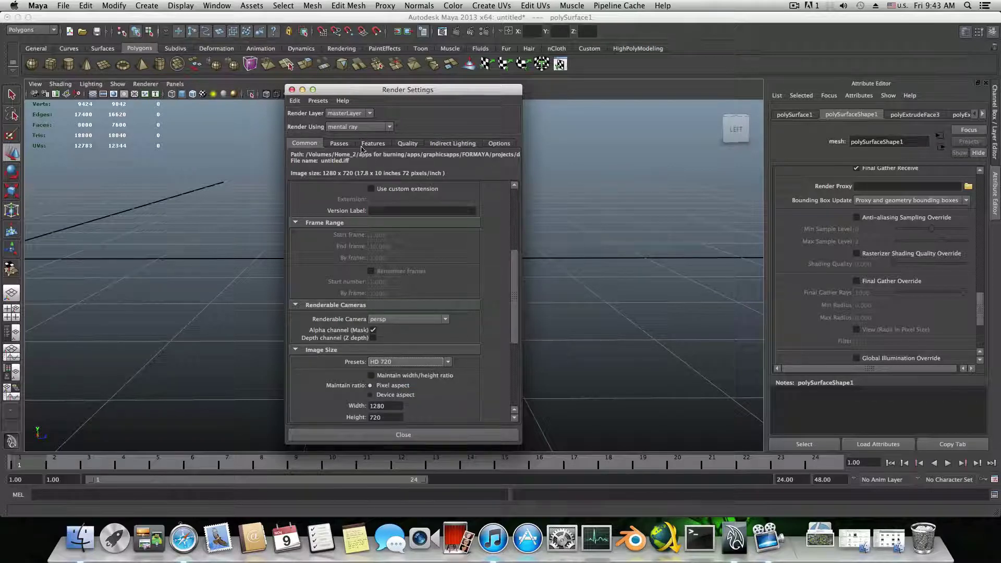
Set the maximum sample level to 2 in the mental ray quality settings
{"action": "left_click", "coordinate": [407, 143]}
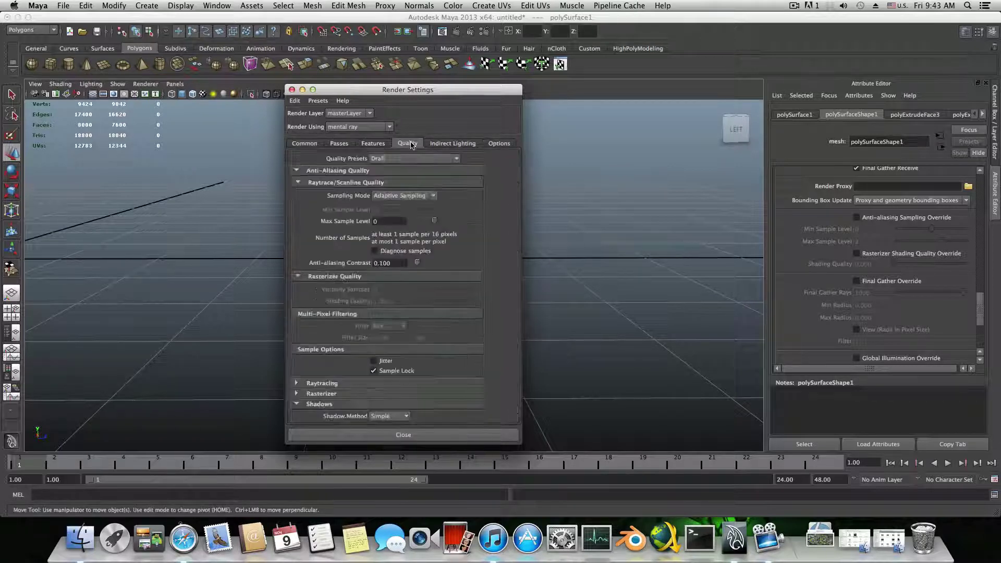
{"action": "left_click", "coordinate": [392, 221]}
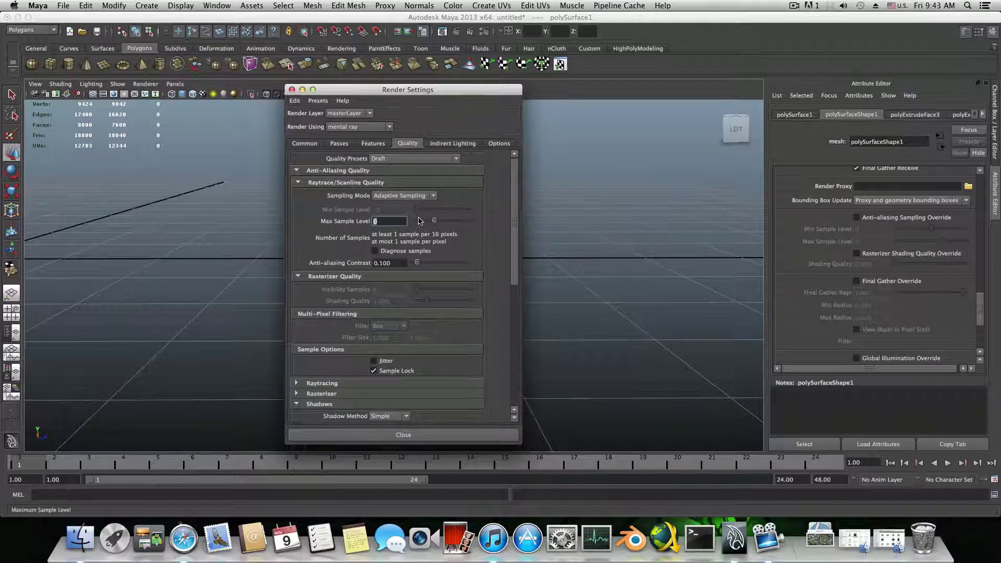
{"action": "type", "text": "2"}
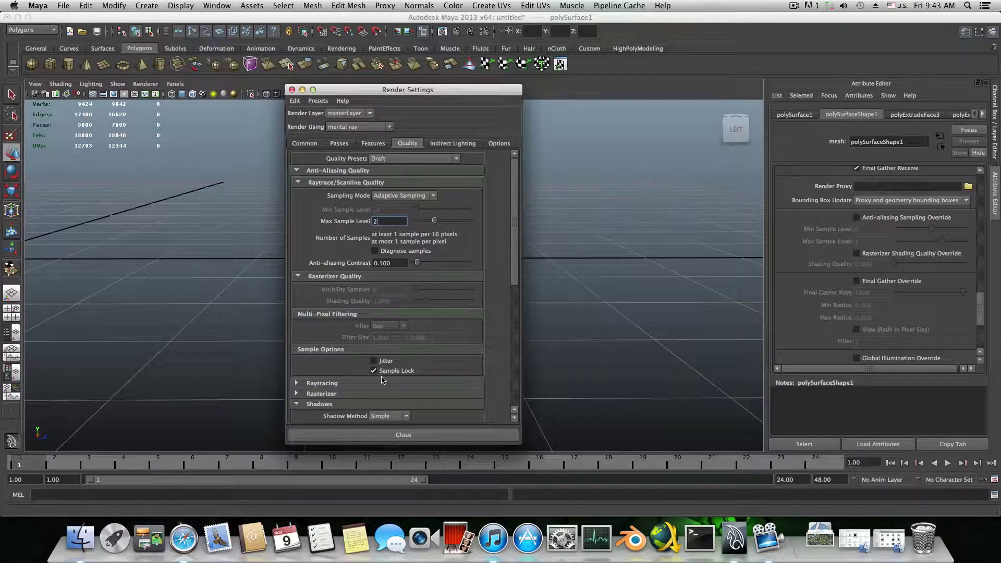
Set raytracing reflections to 4, refractions to 4 and the maximum trace depth to 8, and review the remaining quality settings
{"action": "scroll", "coordinate": [385, 382], "scroll_direction": "down", "scroll_amount": 3}
{"action": "left_click", "coordinate": [372, 321]}
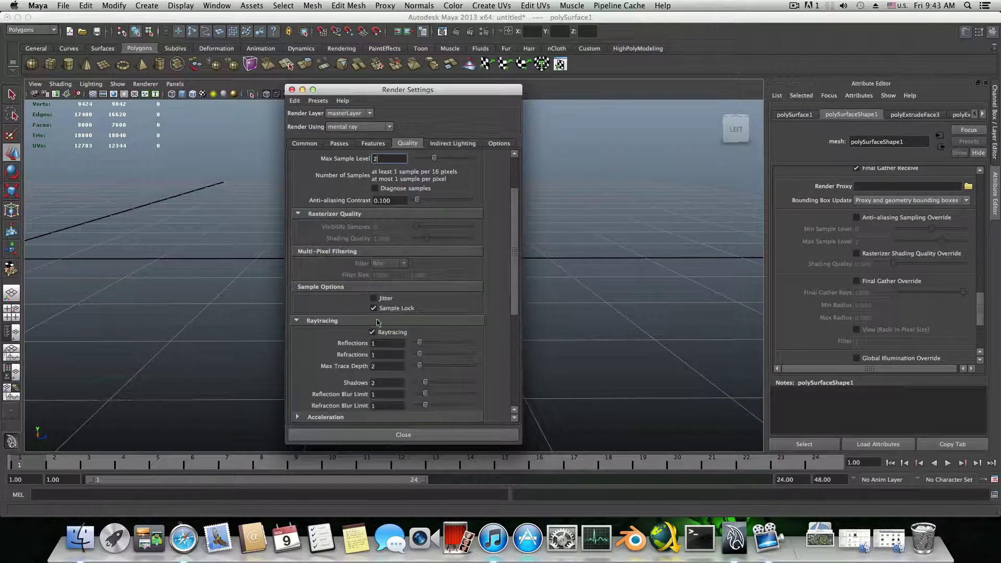
{"action": "mouse_move", "coordinate": [420, 343]}
{"action": "left_mouse_down"}
{"action": "mouse_move", "coordinate": [487, 347]}
{"action": "mouse_move", "coordinate": [439, 348]}
{"action": "mouse_move", "coordinate": [440, 368]}
{"action": "left_mouse_up"}
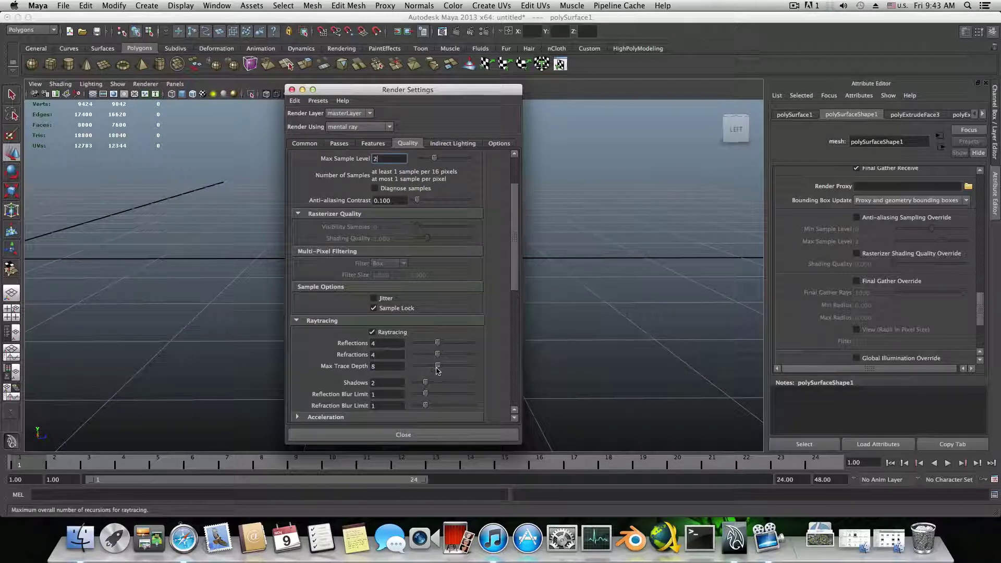
{"action": "scroll", "coordinate": [373, 319], "scroll_direction": "down", "scroll_amount": 5}
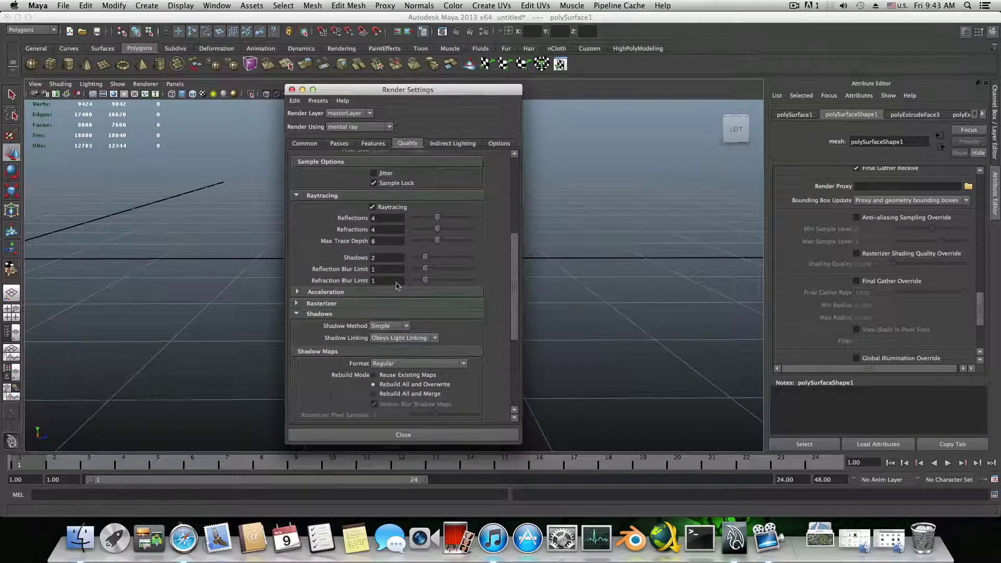
{"action": "scroll", "coordinate": [387, 298], "scroll_direction": "down", "scroll_amount": 7}
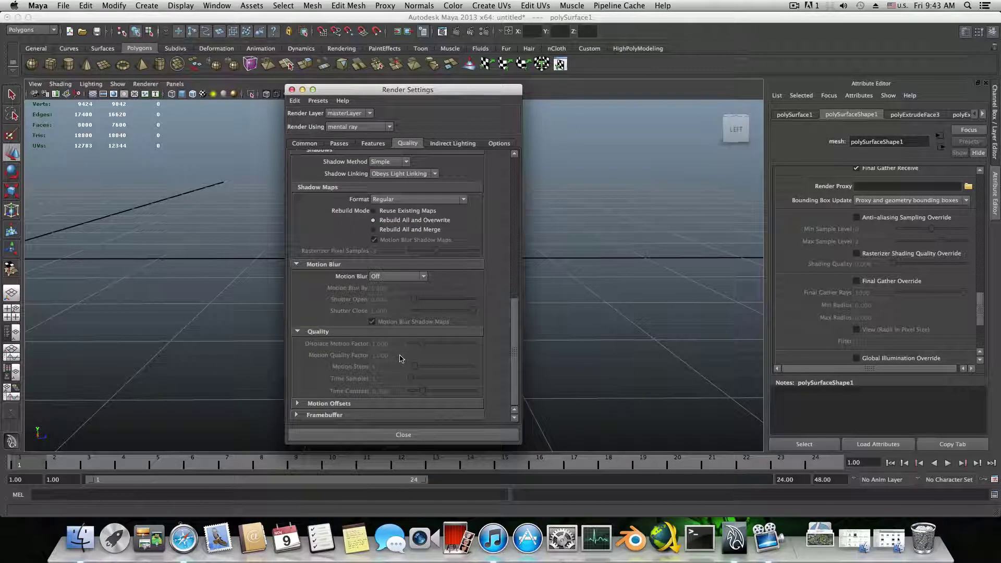
{"action": "scroll", "coordinate": [401, 359], "scroll_direction": "up", "scroll_amount": 7}
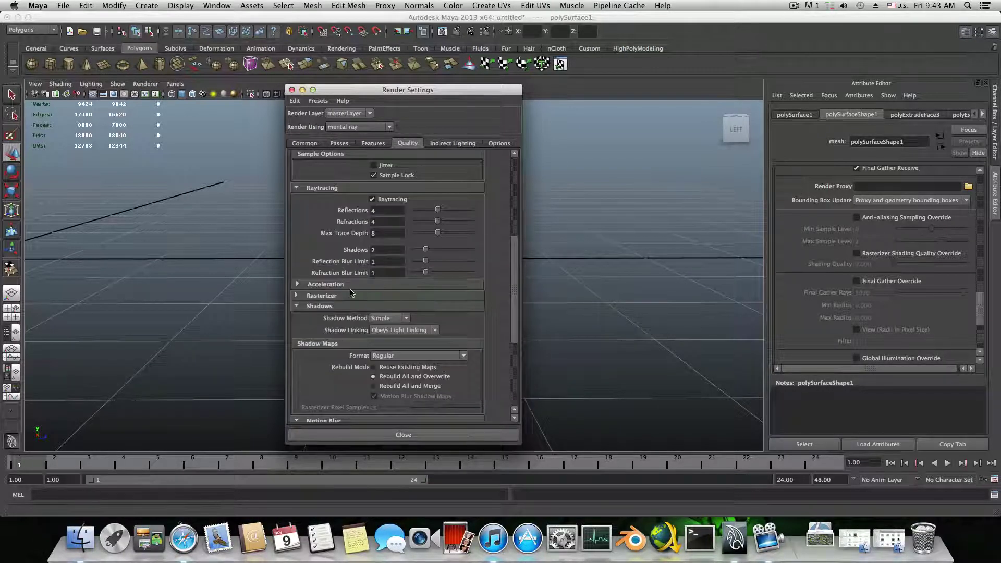
{"action": "scroll", "coordinate": [351, 293], "scroll_direction": "up", "scroll_amount": 8}
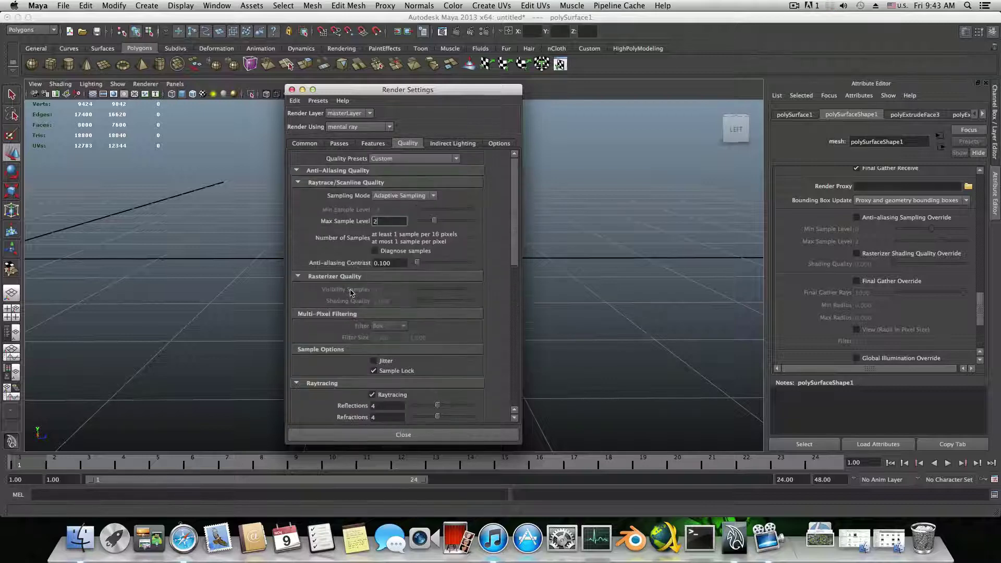
Create image-based lighting for the scene and assign High_Res_HDRI_Map_Pack_1_by_smashmethod.jpg from the FORMAYA folder as its image
{"action": "left_click", "coordinate": [453, 143]}
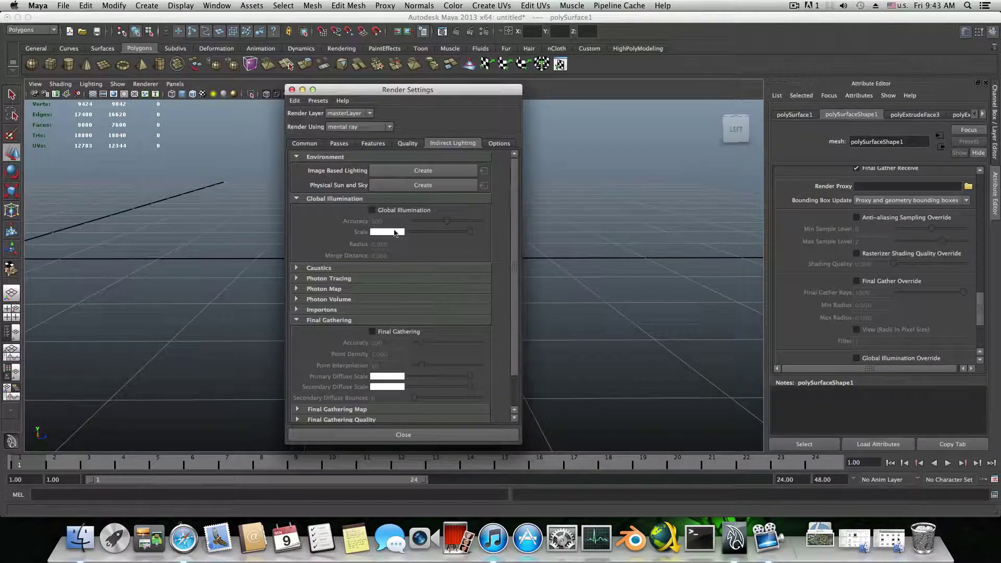
{"action": "left_click", "coordinate": [428, 174]}
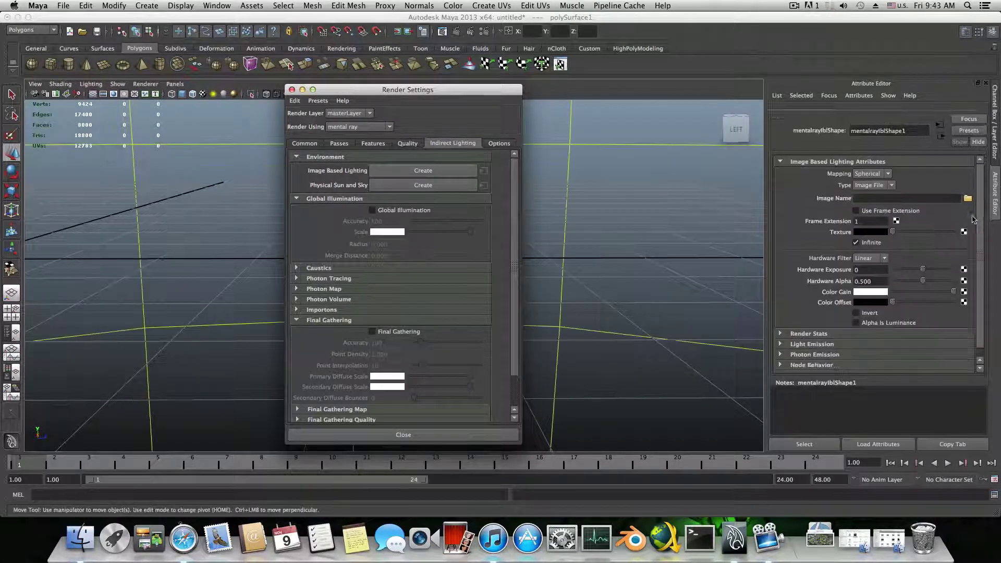
{"action": "left_click", "coordinate": [968, 210]}
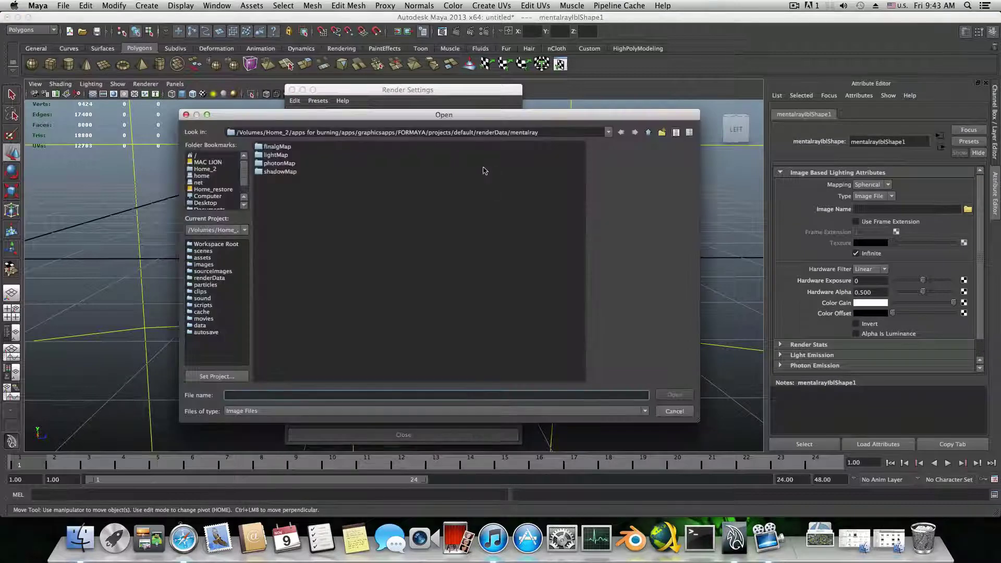
{"action": "left_click_drag", "start_coordinate": [347, 117], "coordinate": [316, 127]}
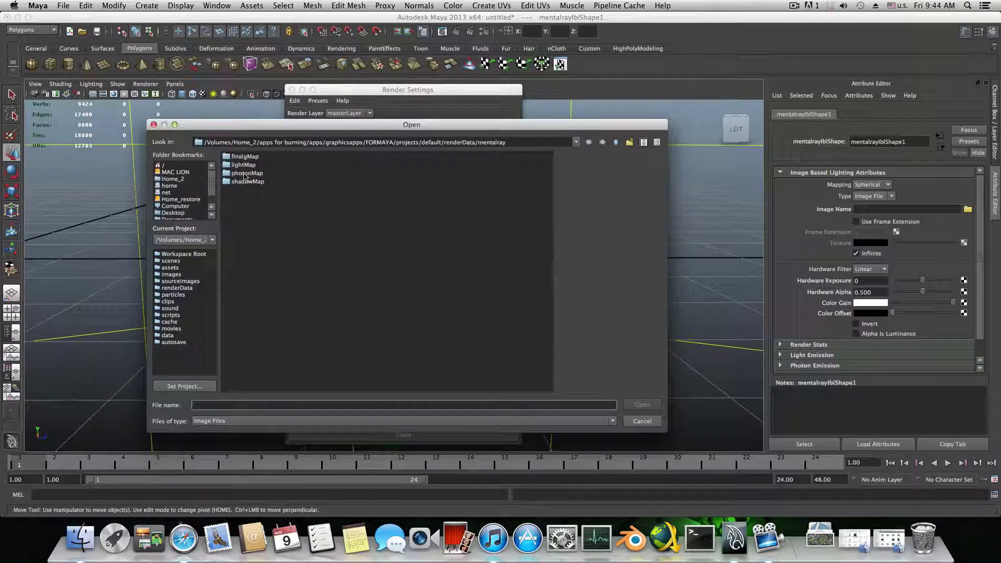
{"action": "left_click", "coordinate": [171, 179]}
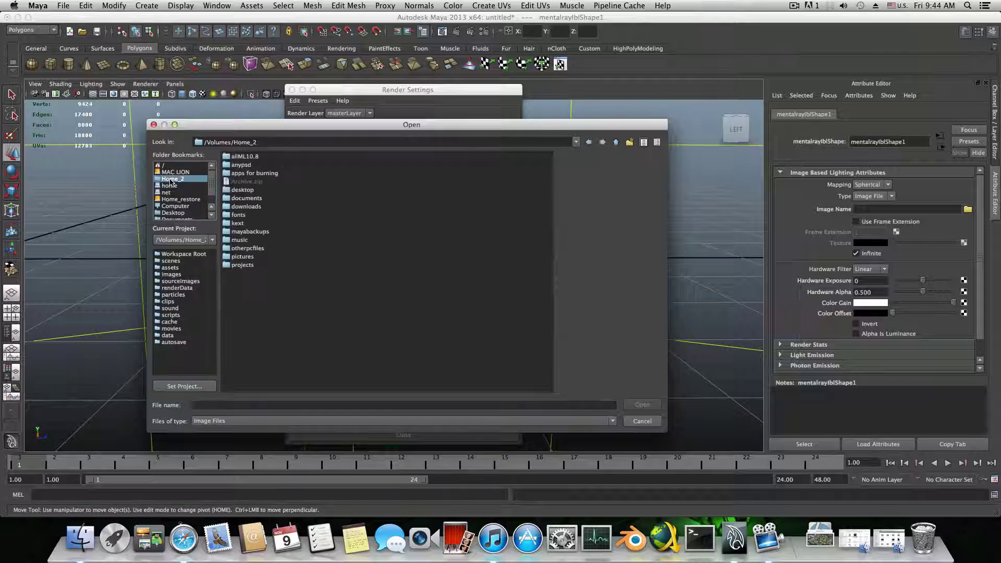
{"action": "double_click", "coordinate": [248, 175]}
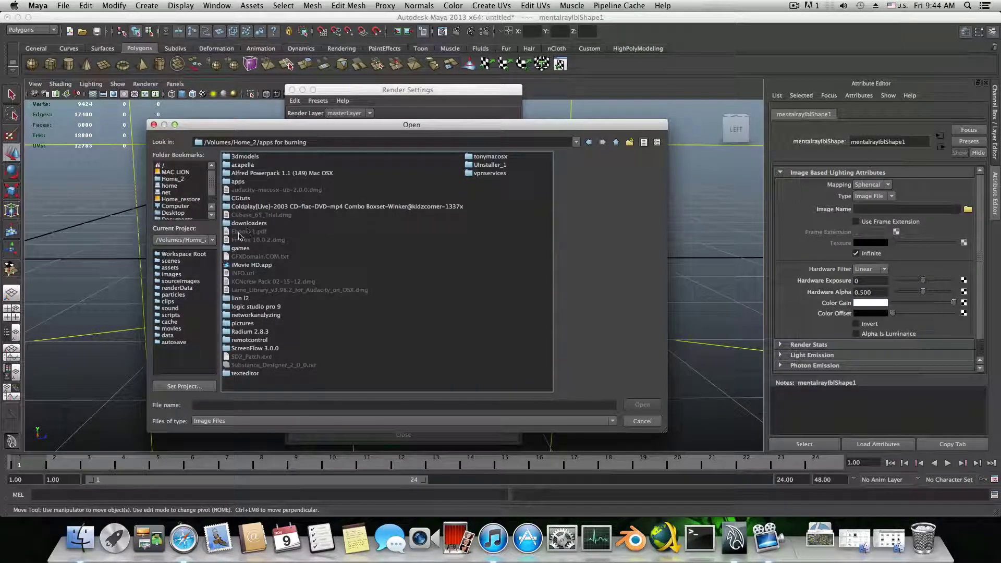
{"action": "double_click", "coordinate": [238, 183]}
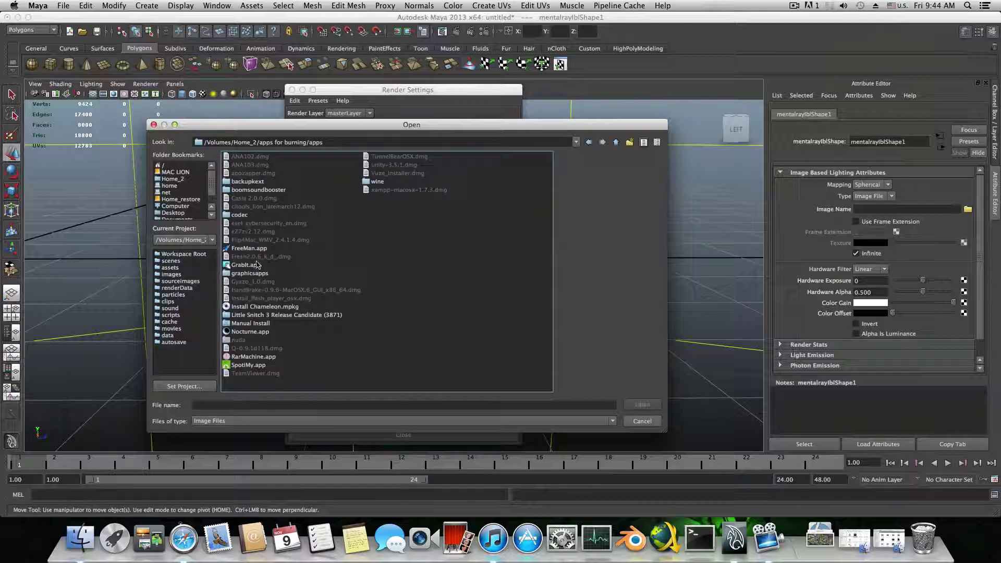
{"action": "double_click", "coordinate": [250, 274]}
{"action": "double_click", "coordinate": [254, 190]}
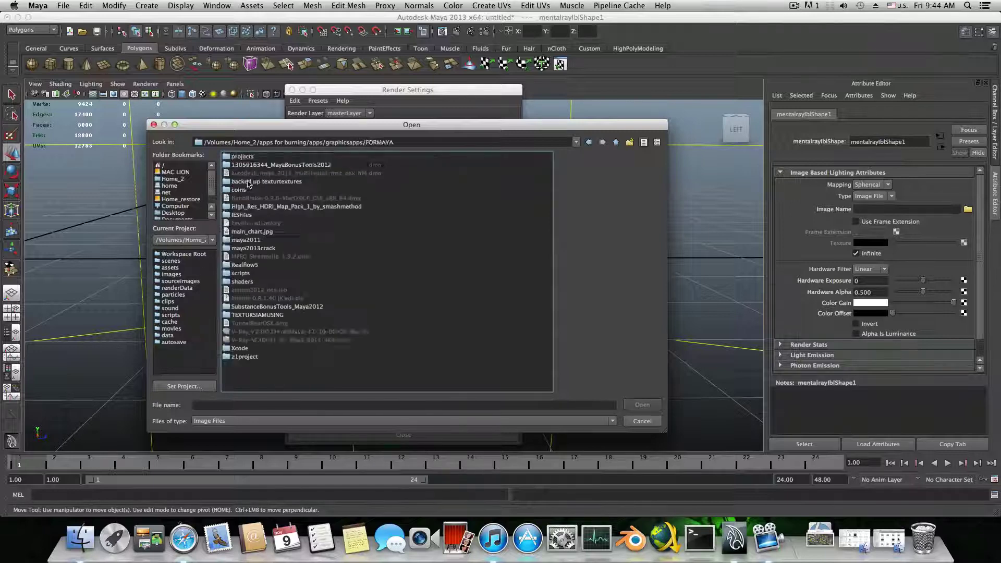
{"action": "double_click", "coordinate": [282, 197]}
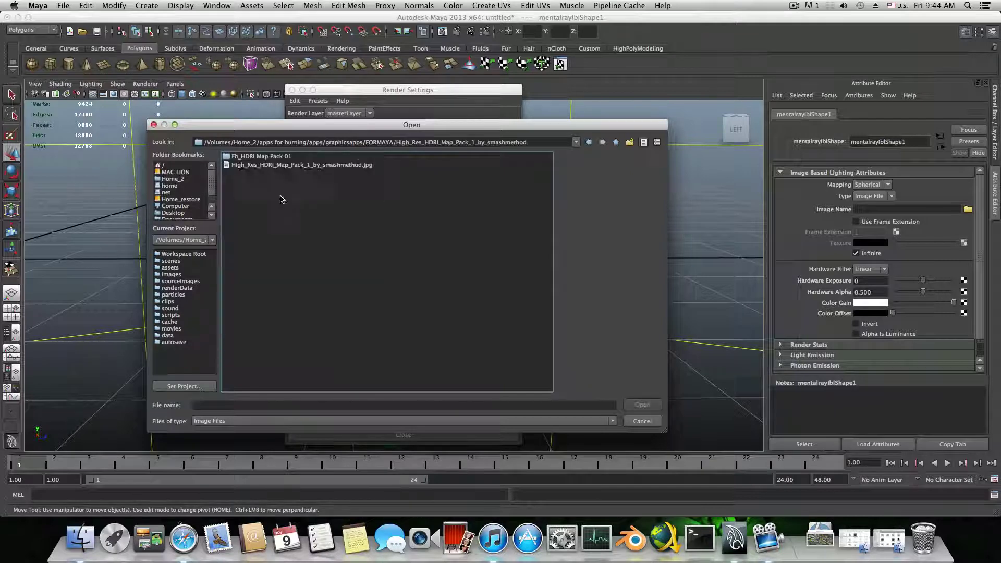
{"action": "double_click", "coordinate": [285, 165]}
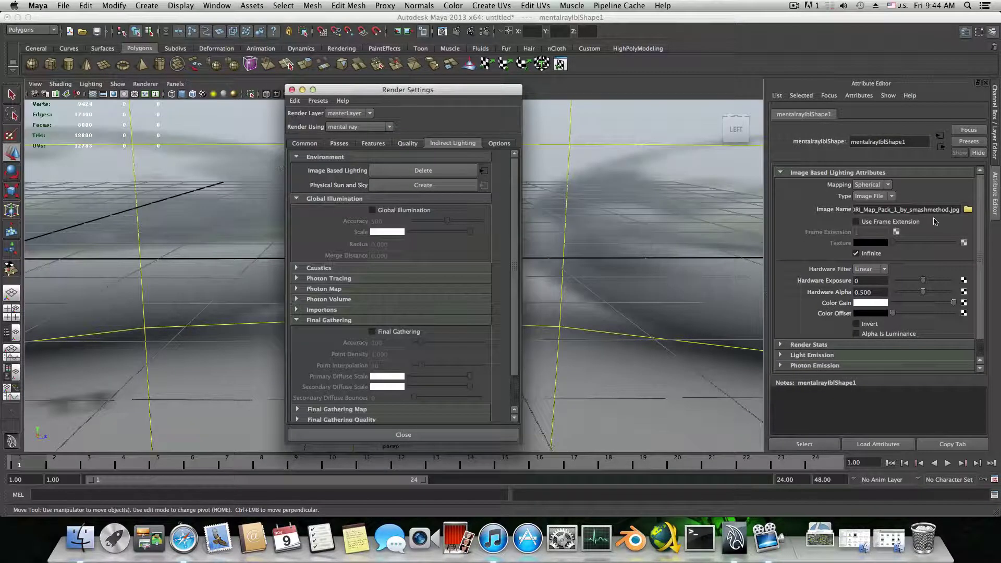
Replace the image-based lighting image with Fh_HDRI-Pack1-15.hdr from the Fh_HDRI Map Pack 01 folder
{"action": "left_click", "coordinate": [968, 209]}
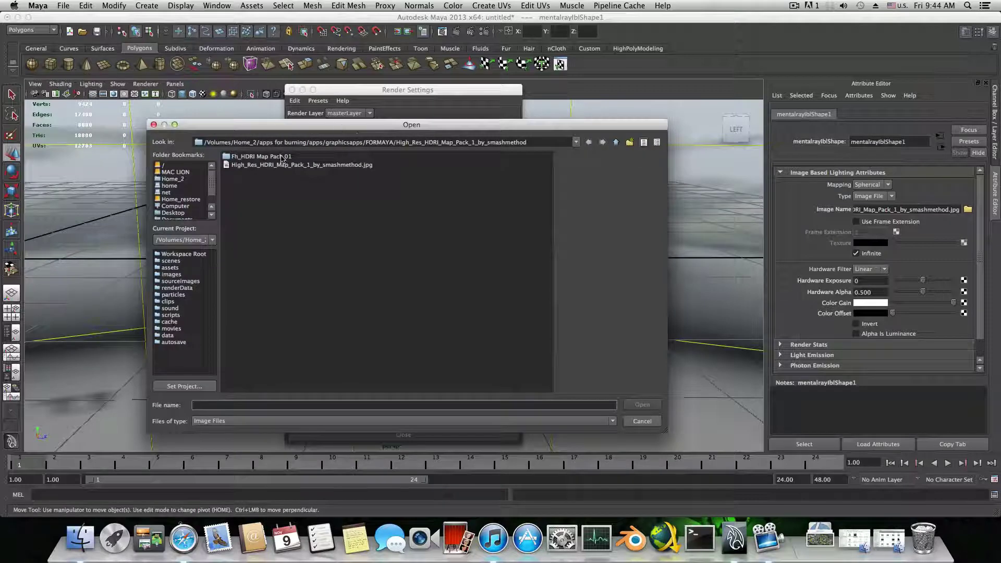
{"action": "double_click", "coordinate": [282, 156]}
{"action": "left_click", "coordinate": [263, 272]}
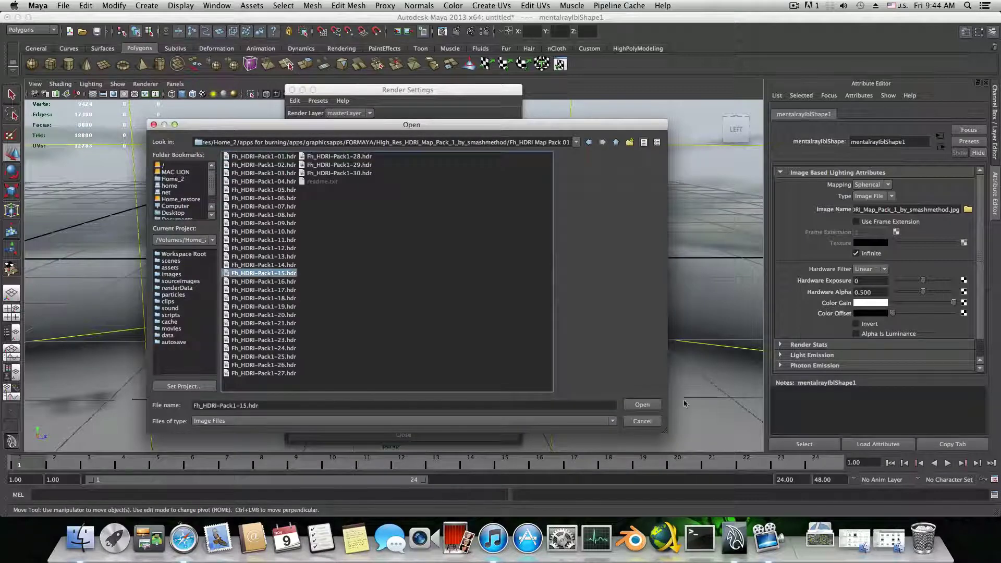
{"action": "left_click", "coordinate": [643, 405]}
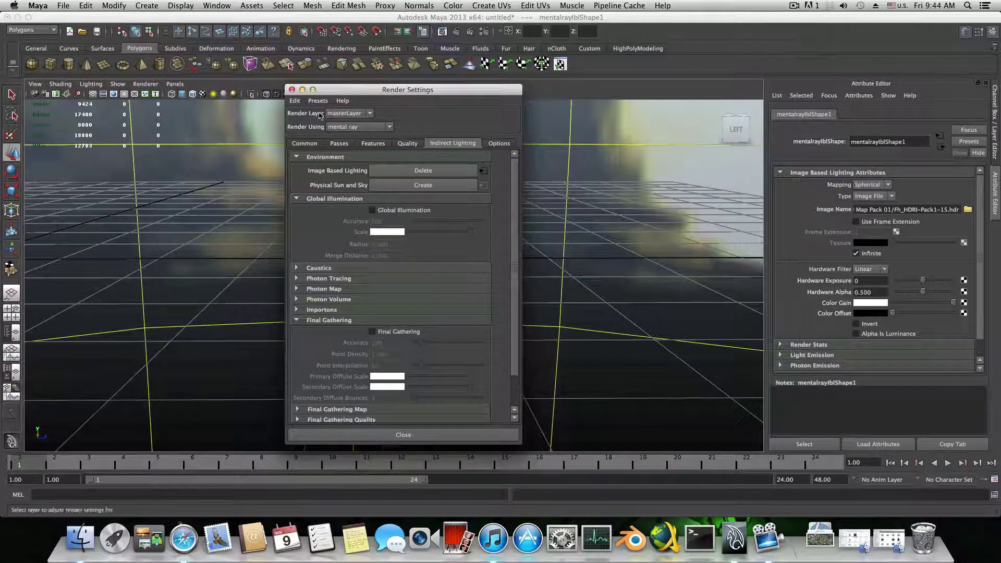
Enable caustics in the mental ray indirect lighting settings
{"action": "left_click_drag", "start_coordinate": [330, 93], "coordinate": [589, 84]}
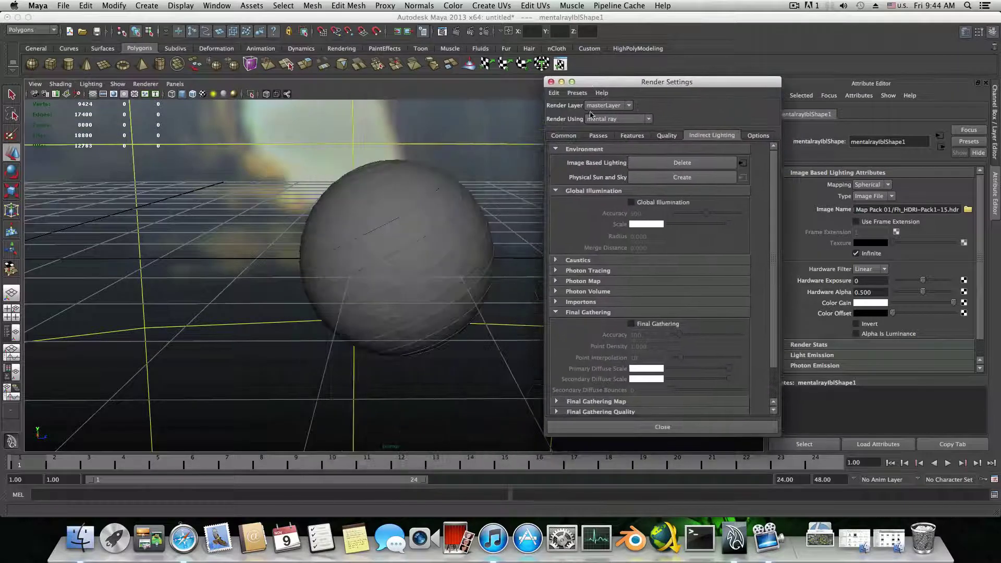
{"action": "scroll", "coordinate": [628, 297], "scroll_direction": "down", "scroll_amount": 3}
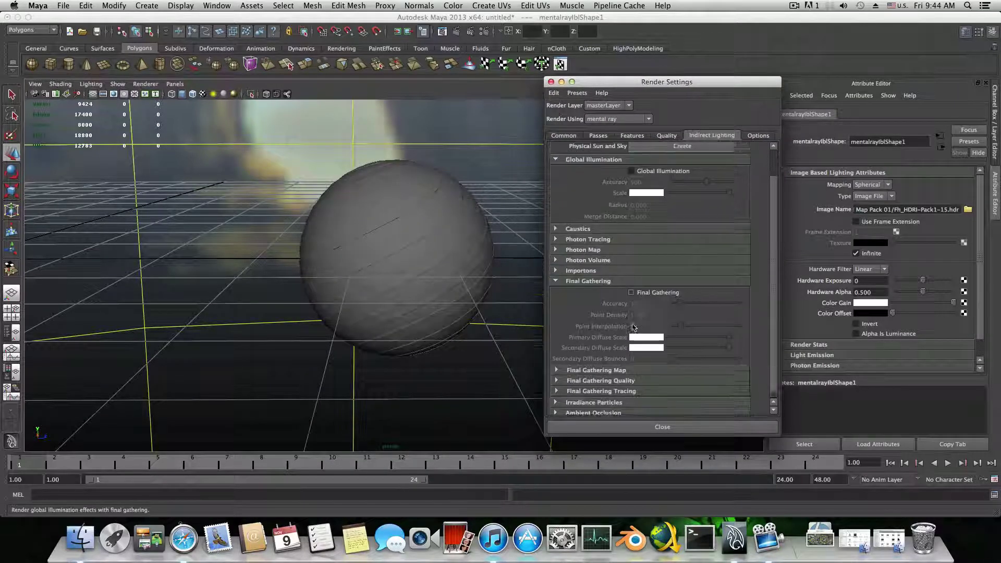
{"action": "left_click", "coordinate": [576, 223]}
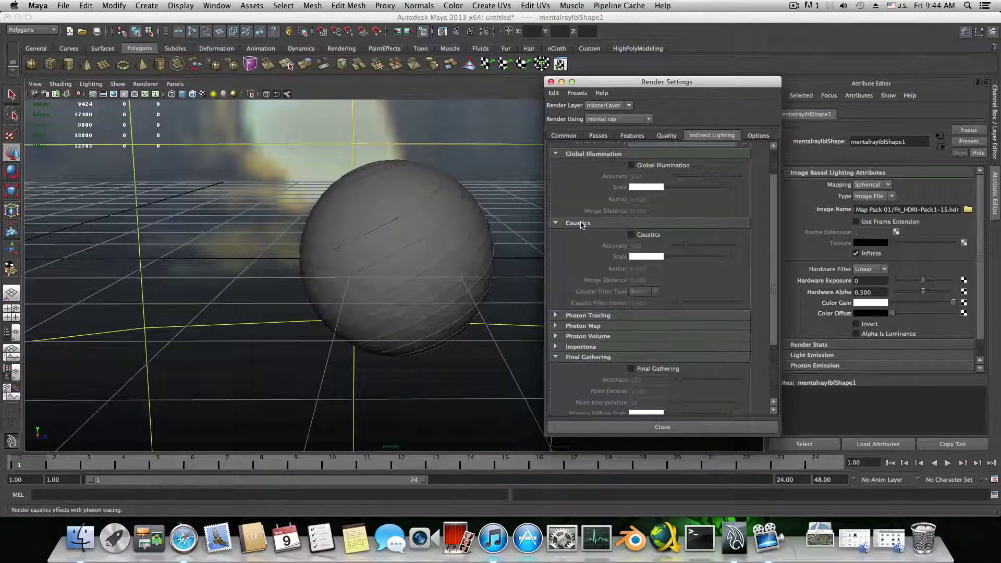
{"action": "left_click", "coordinate": [632, 234]}
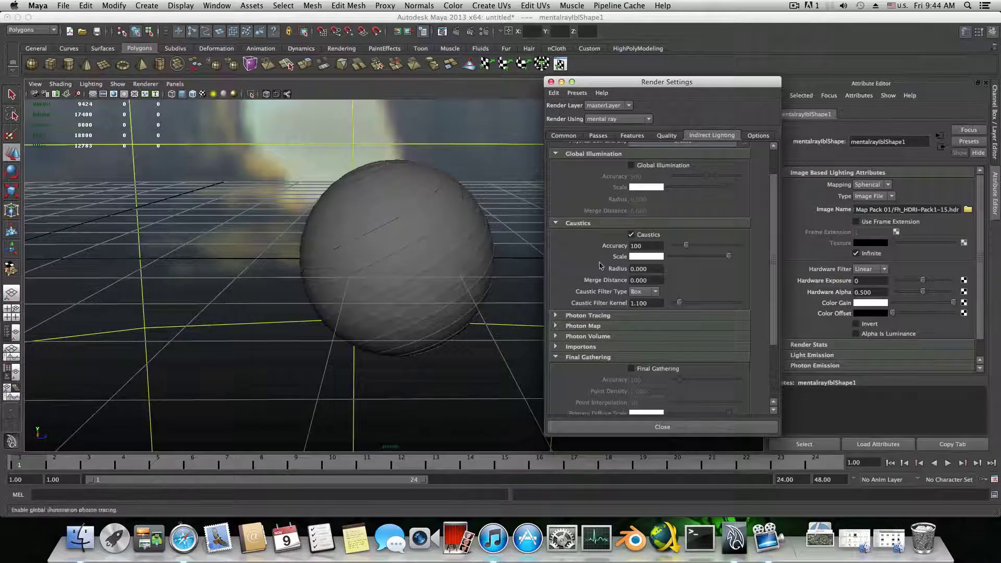
Enable final gathering and set its secondary diffuse bounces to 1
{"action": "scroll", "coordinate": [623, 300], "scroll_direction": "down", "scroll_amount": 5}
{"action": "scroll", "coordinate": [626, 305], "scroll_direction": "down", "scroll_amount": 1}
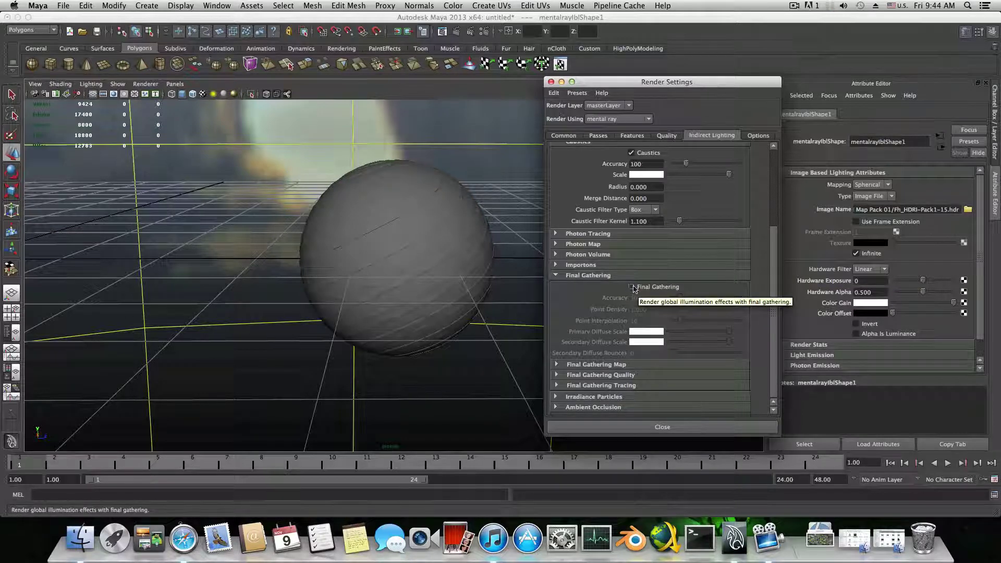
{"action": "left_click", "coordinate": [632, 288]}
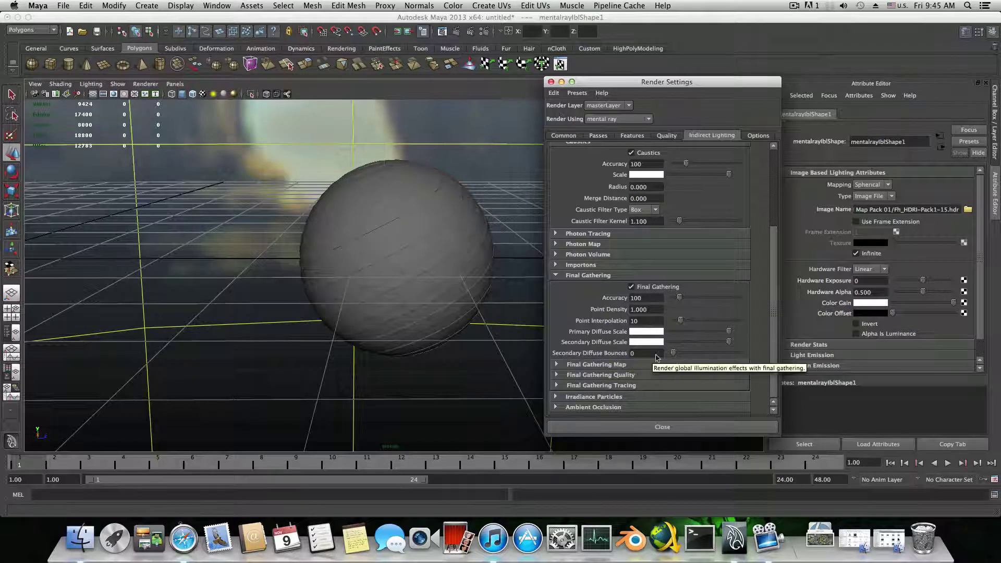
{"action": "left_click_drag", "start_coordinate": [674, 353], "coordinate": [685, 353]}
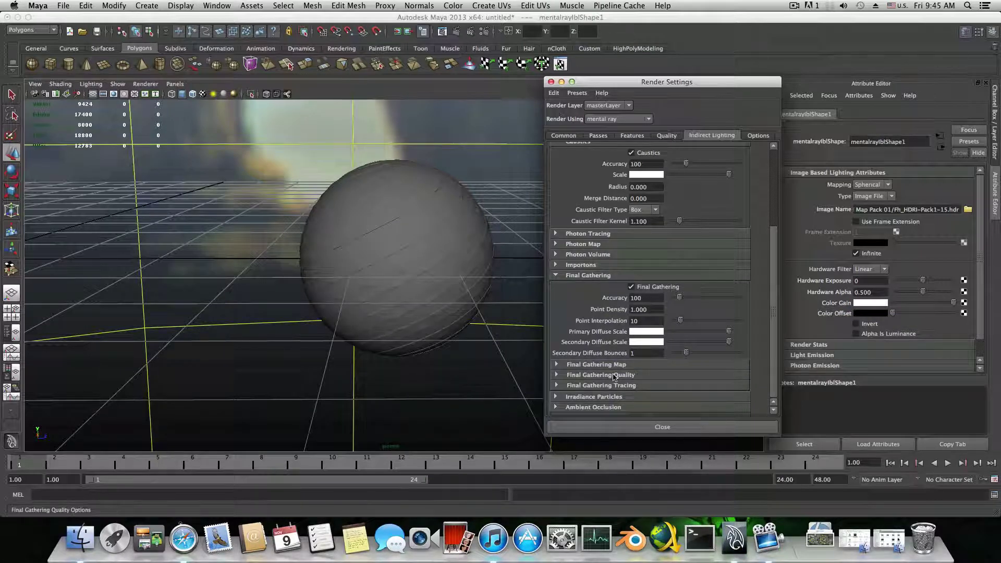
Set the final gathering quality filter to 1 and close the render settings
{"action": "left_click", "coordinate": [638, 376]}
{"action": "scroll", "coordinate": [645, 378], "scroll_direction": "down", "scroll_amount": 3}
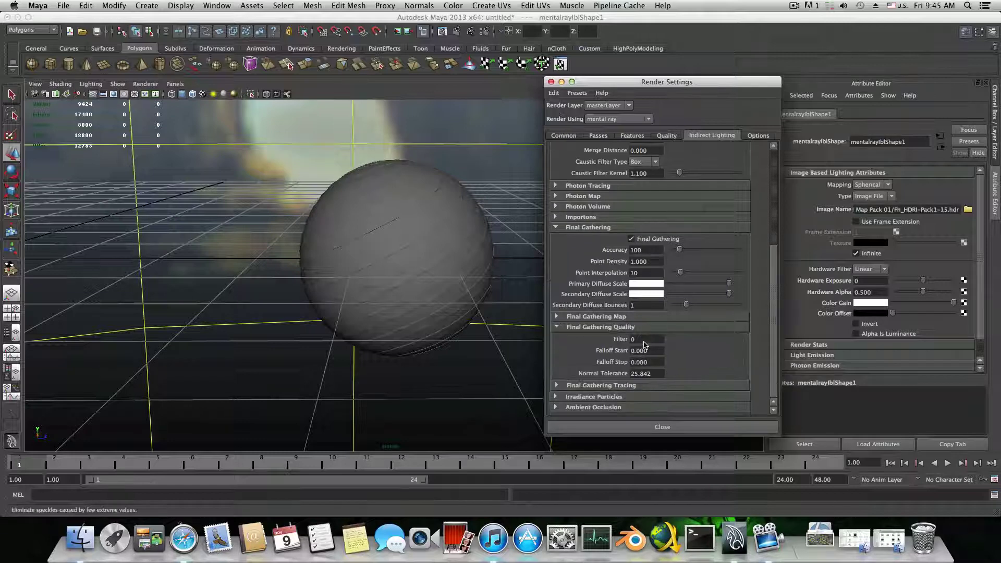
{"action": "left_click_drag", "start_coordinate": [645, 340], "coordinate": [586, 341]}
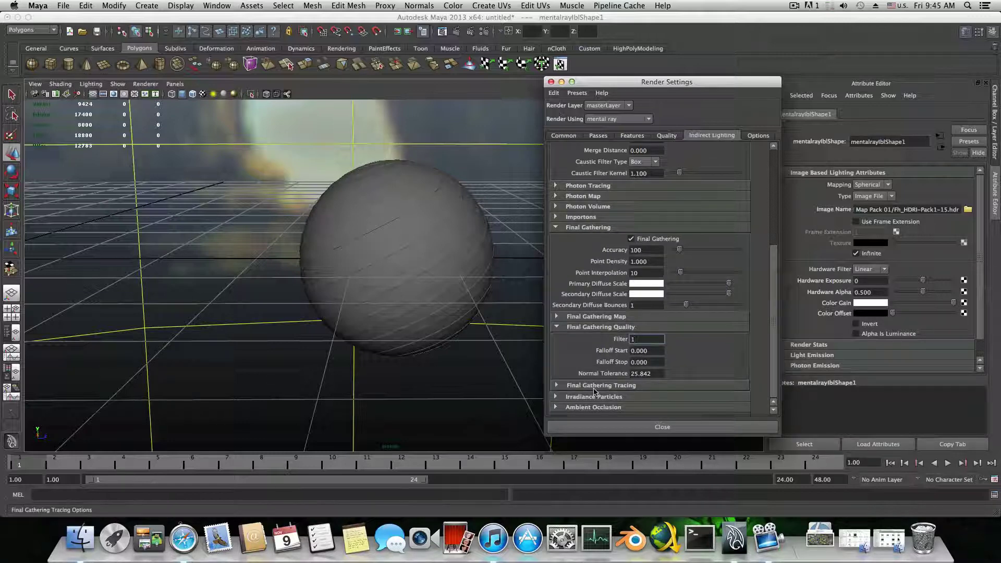
{"action": "left_click", "coordinate": [599, 428]}
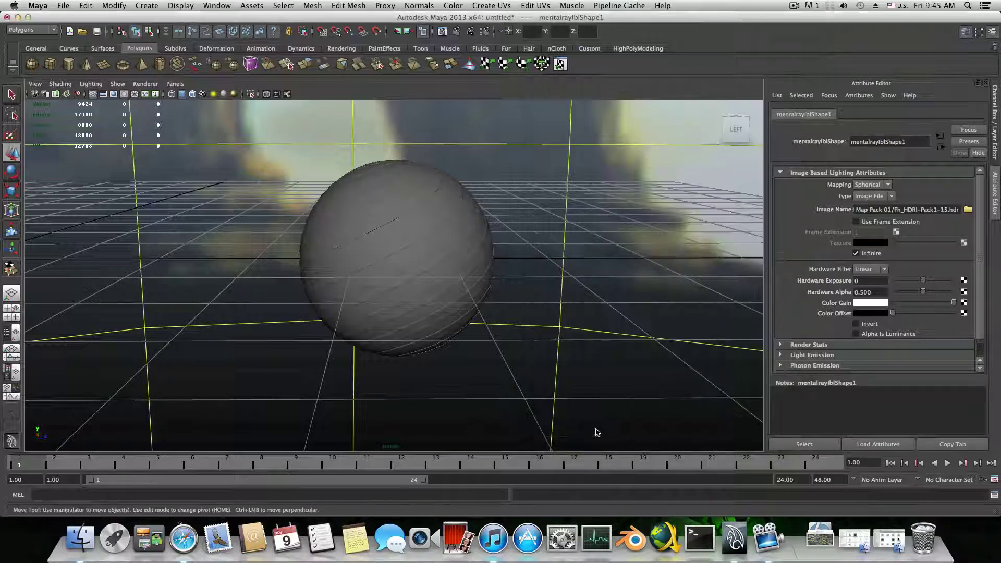
Create a polygon plane at the origin and scale it up uniformly beyond the grid as a floor
{"action": "right_click_drag", "start_coordinate": [584, 332], "coordinate": [508, 344], "text": "alt"}
{"action": "left_click_drag", "start_coordinate": [507, 344], "coordinate": [472, 349], "text": "alt"}
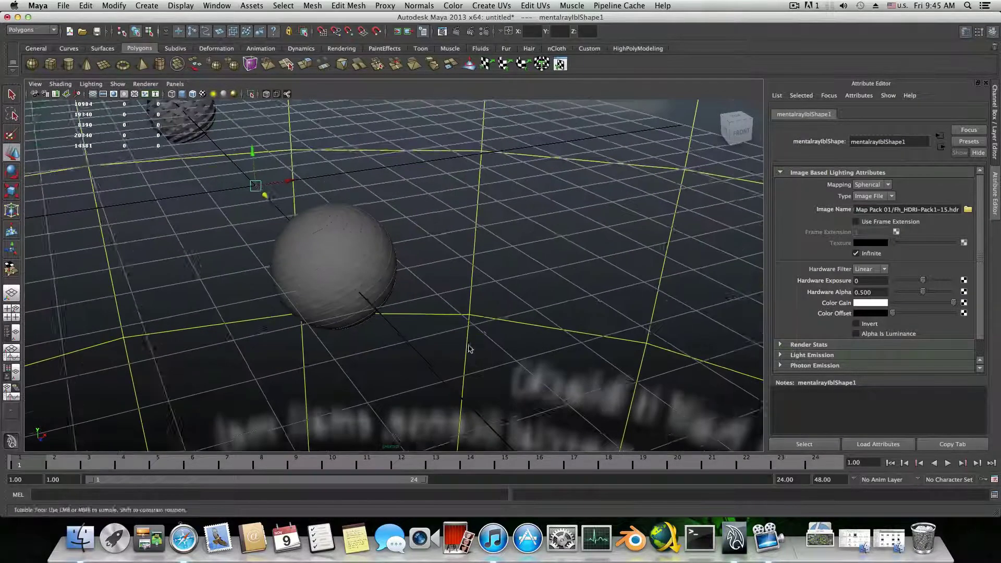
{"action": "right_click_drag", "start_coordinate": [471, 349], "coordinate": [372, 327], "text": "alt"}
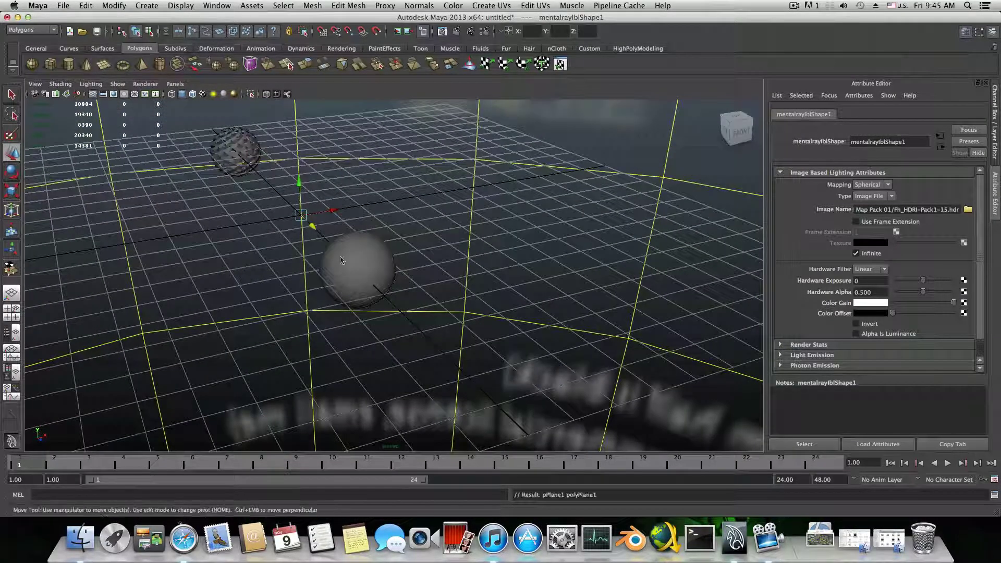
{"action": "left_click", "coordinate": [104, 64]}
{"action": "key", "text": "r"}
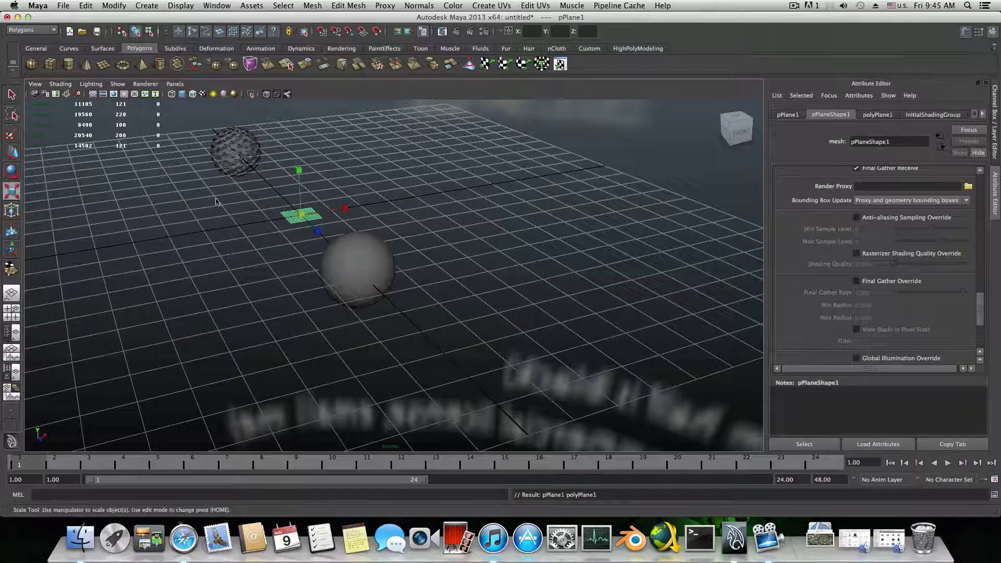
{"action": "left_click_drag", "start_coordinate": [301, 214], "coordinate": [887, 245]}
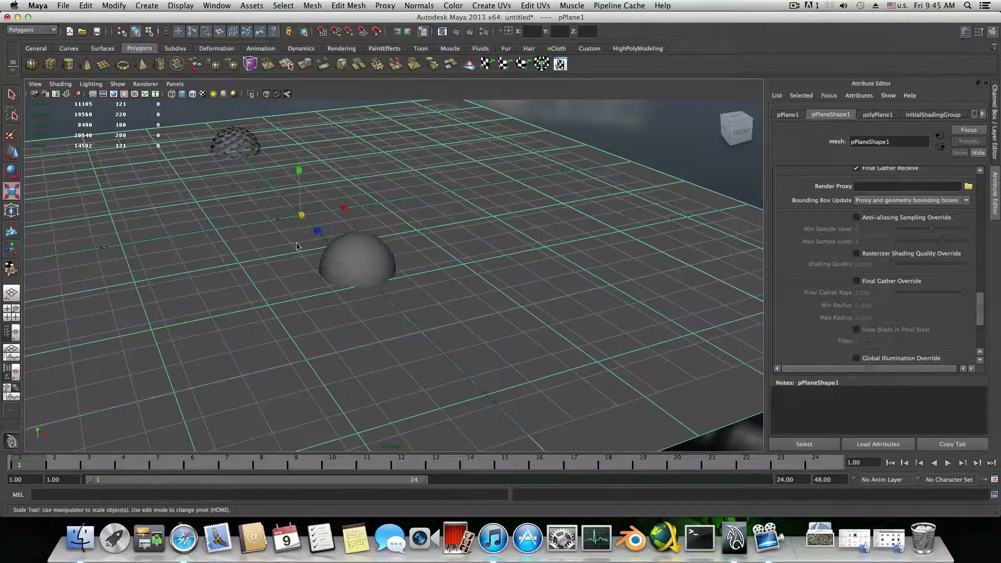
{"action": "left_click_drag", "start_coordinate": [302, 216], "coordinate": [420, 237], "text": "alt"}
Raise the detailed sphere in the foreground so it sits on top of the floor plane
{"action": "left_click", "coordinate": [372, 237]}
{"action": "right_click_drag", "start_coordinate": [372, 236], "coordinate": [371, 253], "text": "alt"}
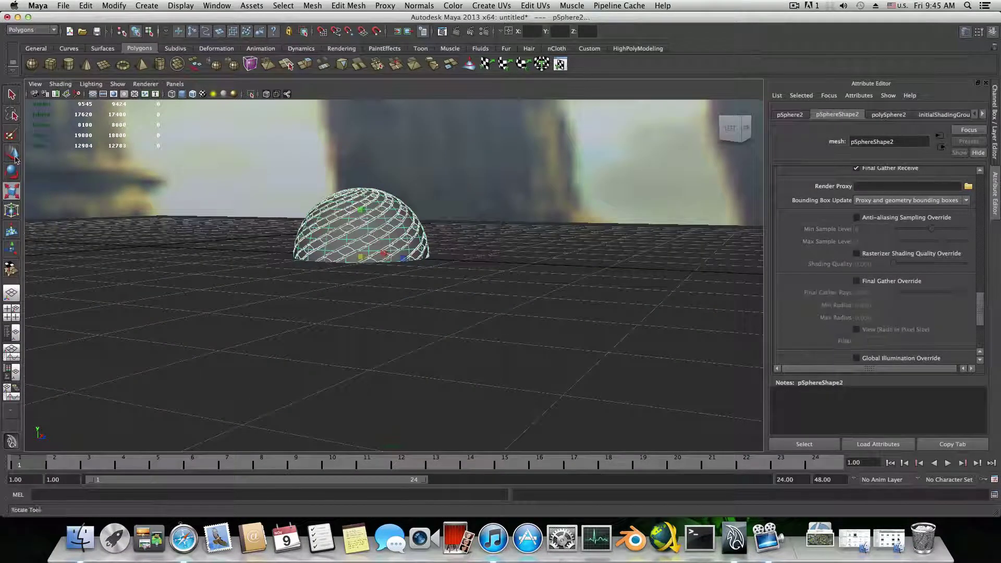
{"action": "left_click", "coordinate": [12, 152]}
{"action": "left_click_drag", "start_coordinate": [359, 228], "coordinate": [447, 279]}
{"action": "scroll", "coordinate": [449, 279], "scroll_direction": "down", "scroll_amount": 10}
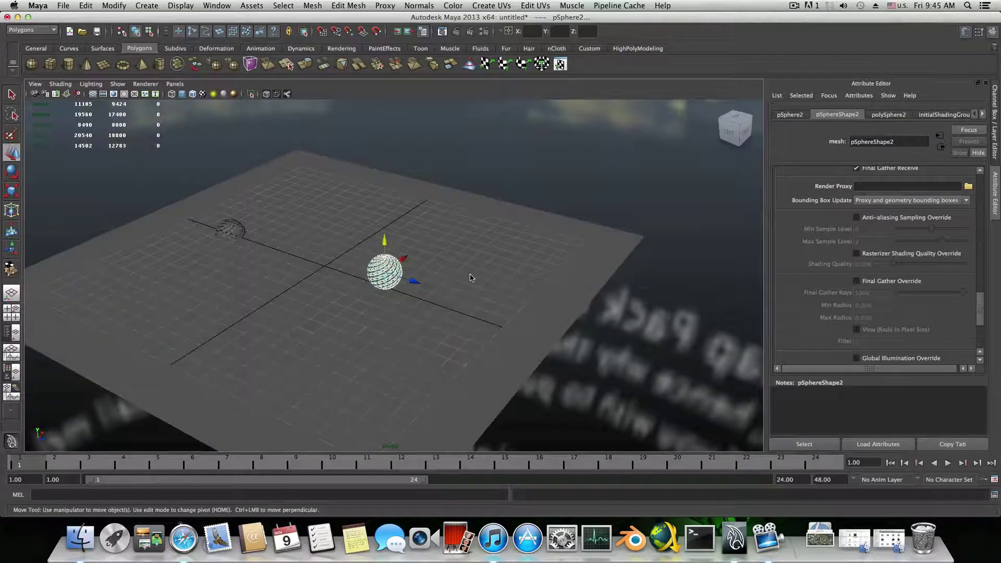
Duplicate the floor plane and rotate the copy 90 degrees about Z to stand it upright as a wall
{"action": "left_click", "coordinate": [470, 277]}
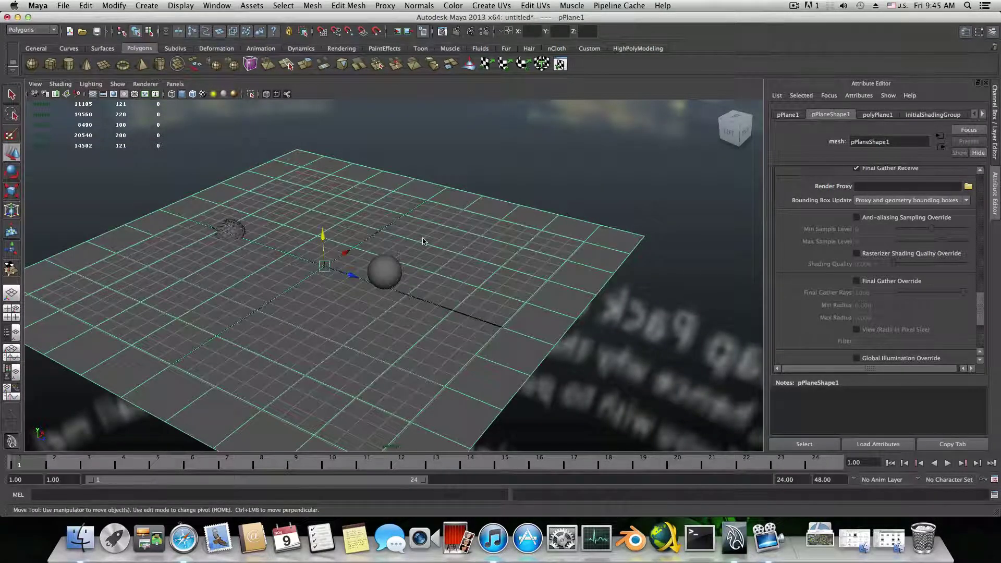
{"action": "key", "text": "ctrl+d"}
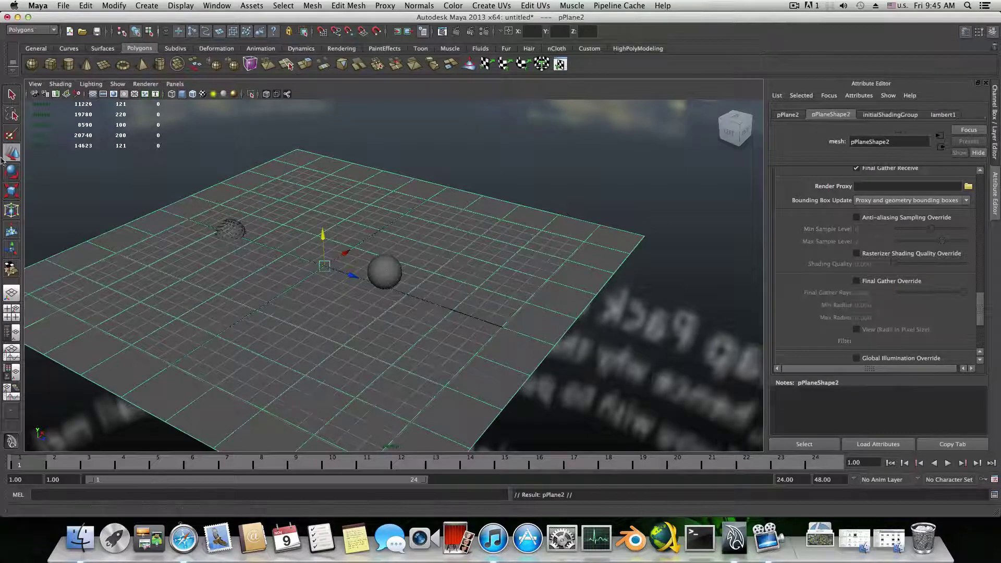
{"action": "left_click", "coordinate": [10, 171]}
{"action": "mouse_move", "coordinate": [312, 237]}
{"action": "left_mouse_down"}
{"action": "mouse_move", "coordinate": [292, 300]}
{"action": "mouse_move", "coordinate": [316, 278]}
{"action": "mouse_move", "coordinate": [305, 262]}
{"action": "mouse_move", "coordinate": [314, 237]}
{"action": "left_mouse_up"}
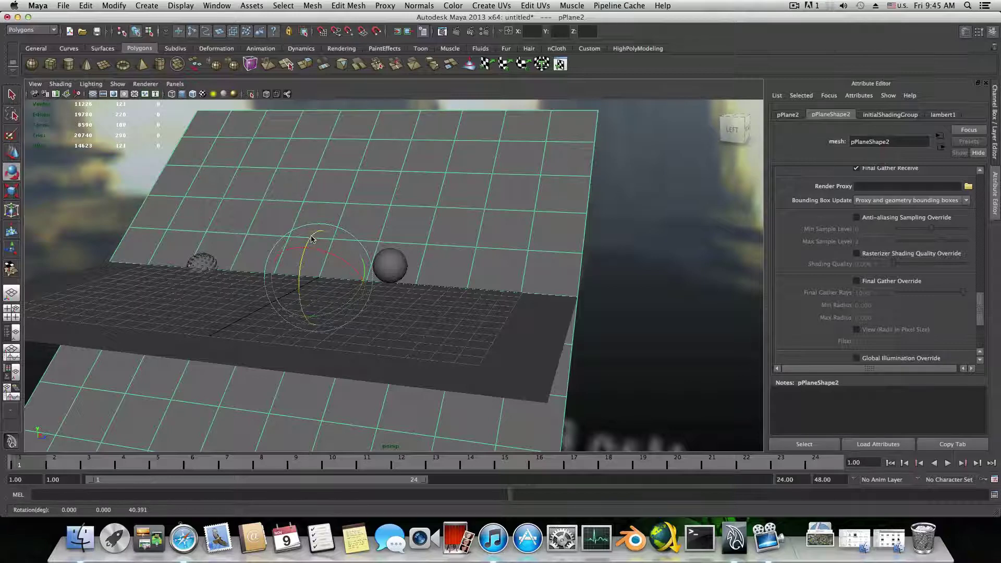
{"action": "left_click_drag", "start_coordinate": [311, 238], "coordinate": [315, 268]}
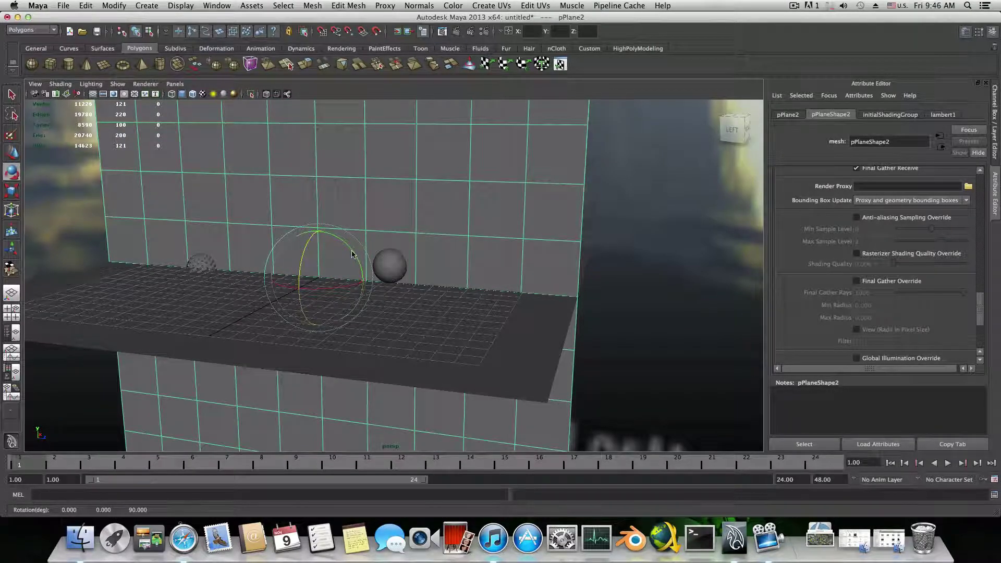
{"action": "left_click_drag", "start_coordinate": [421, 265], "coordinate": [320, 251], "text": "alt"}
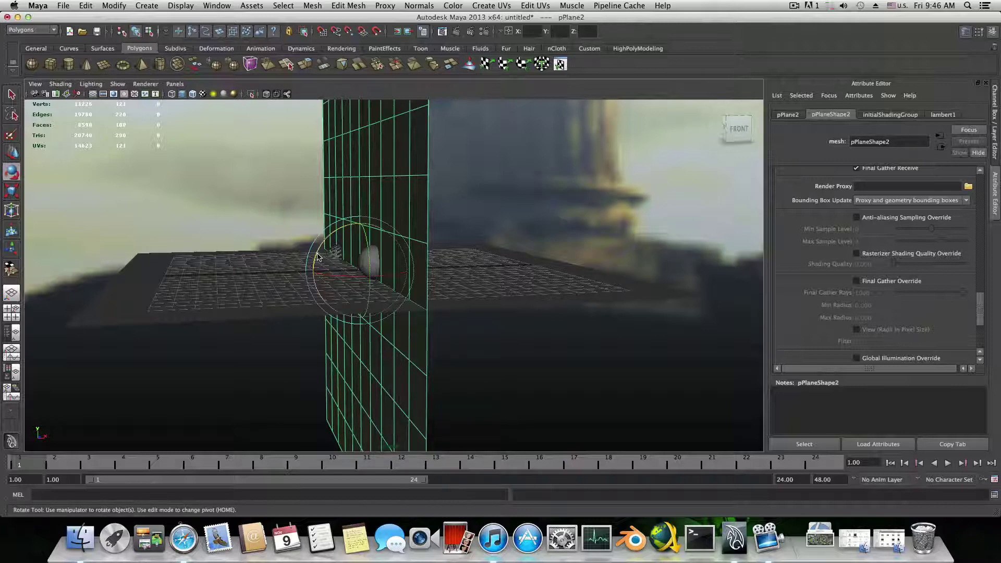
{"action": "left_click_drag", "start_coordinate": [318, 257], "coordinate": [339, 253]}
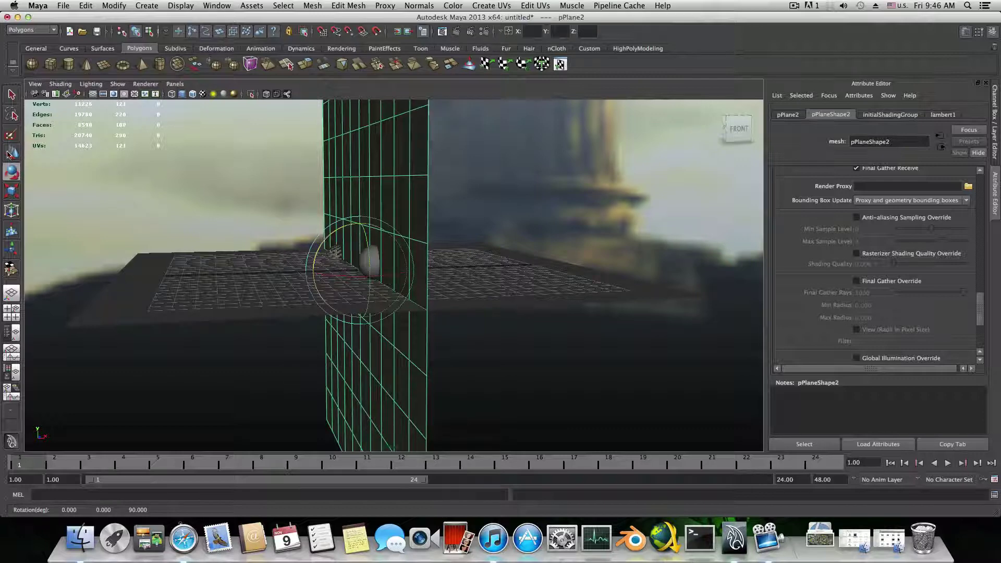
Move the upright wall plane to the back edge of the floor and duplicate it in place
{"action": "left_click", "coordinate": [10, 153]}
{"action": "left_click_drag", "start_coordinate": [399, 265], "coordinate": [516, 290]}
{"action": "key", "text": "ctrl+d"}
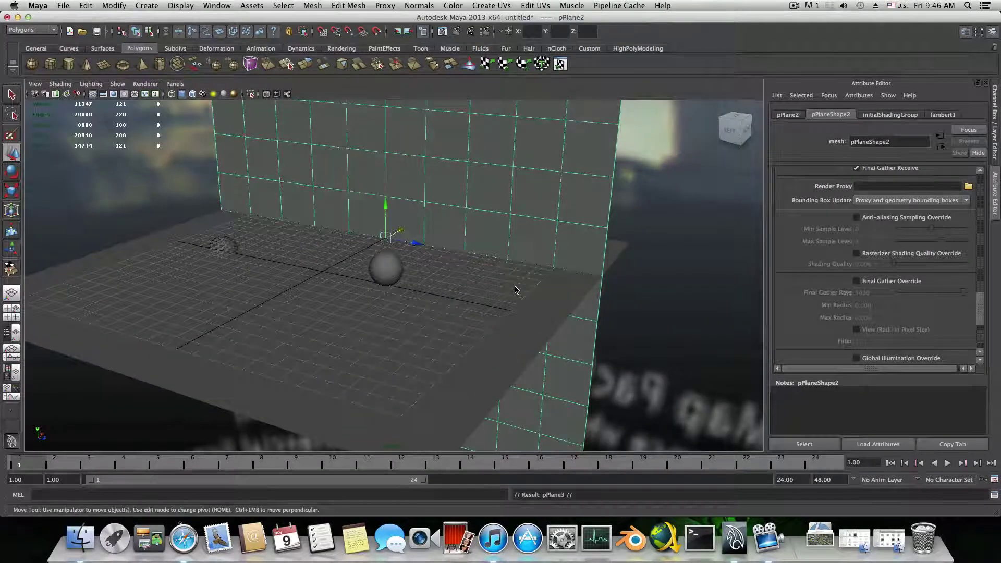
Rotate the duplicated wall perpendicular to the first and move it to the adjacent floor edge to form a corner
{"action": "left_click", "coordinate": [11, 172]}
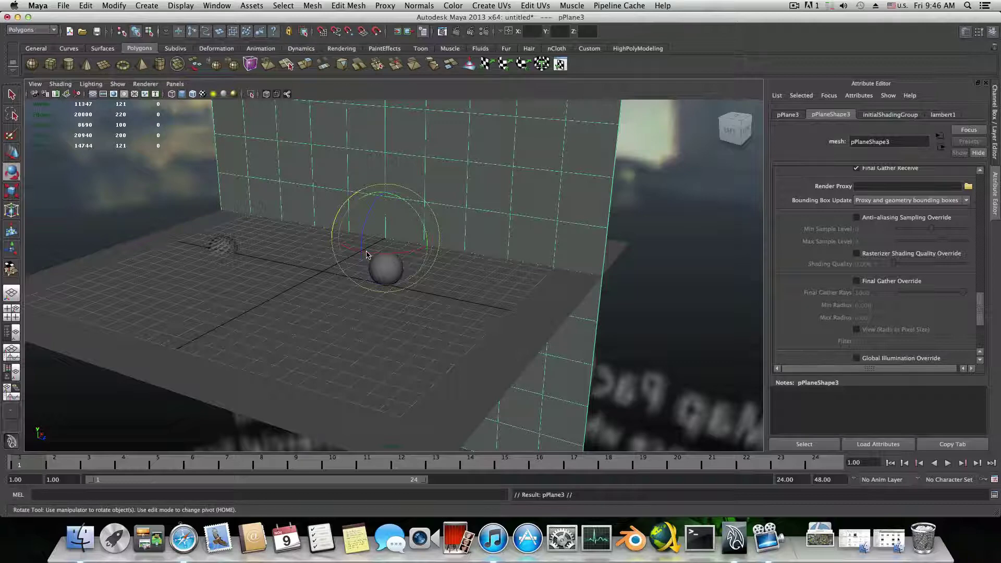
{"action": "mouse_move", "coordinate": [367, 254]}
{"action": "left_mouse_down"}
{"action": "mouse_move", "coordinate": [415, 255]}
{"action": "mouse_move", "coordinate": [324, 223]}
{"action": "mouse_move", "coordinate": [354, 238]}
{"action": "mouse_move", "coordinate": [569, 156]}
{"action": "left_mouse_up"}
{"action": "key", "text": "w"}
{"action": "left_click_drag", "start_coordinate": [457, 189], "coordinate": [373, 208], "text": "alt"}
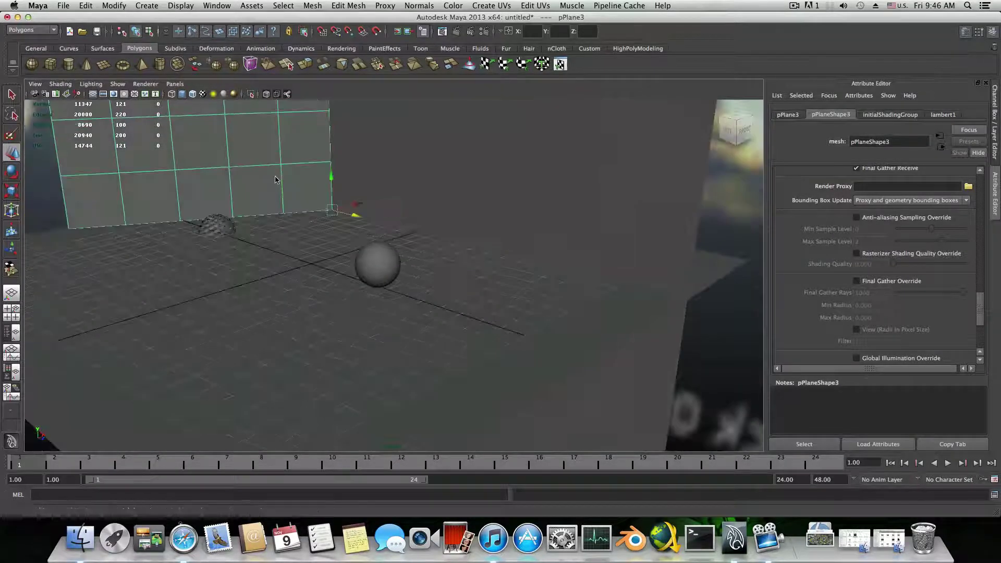
{"action": "middle_click_drag", "start_coordinate": [368, 201], "coordinate": [390, 246], "text": "alt"}
{"action": "left_click_drag", "start_coordinate": [389, 245], "coordinate": [389, 240], "text": "alt"}
{"action": "right_click_drag", "start_coordinate": [389, 240], "coordinate": [468, 261], "text": "alt"}
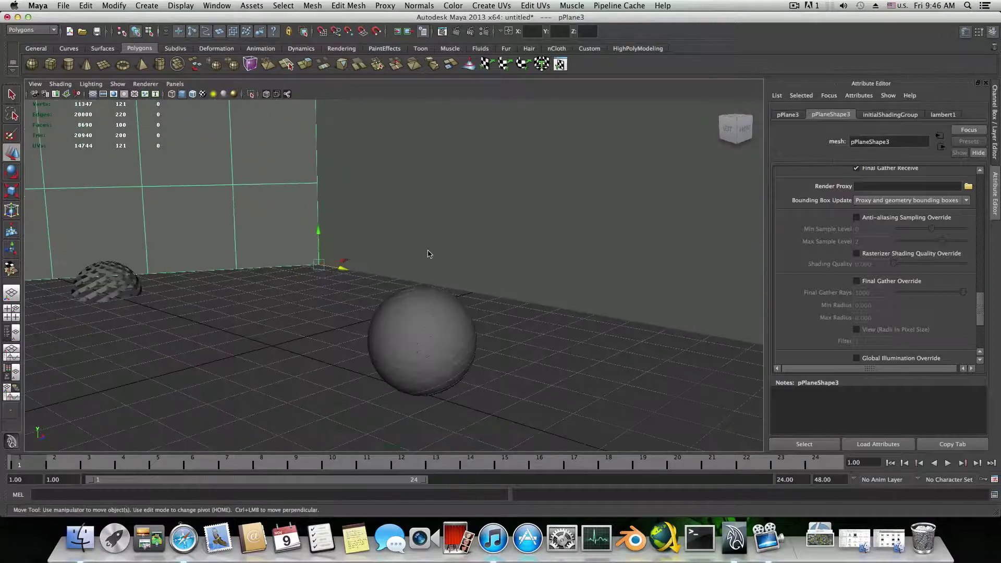
{"action": "middle_click_drag", "start_coordinate": [429, 252], "coordinate": [478, 239], "text": "alt"}
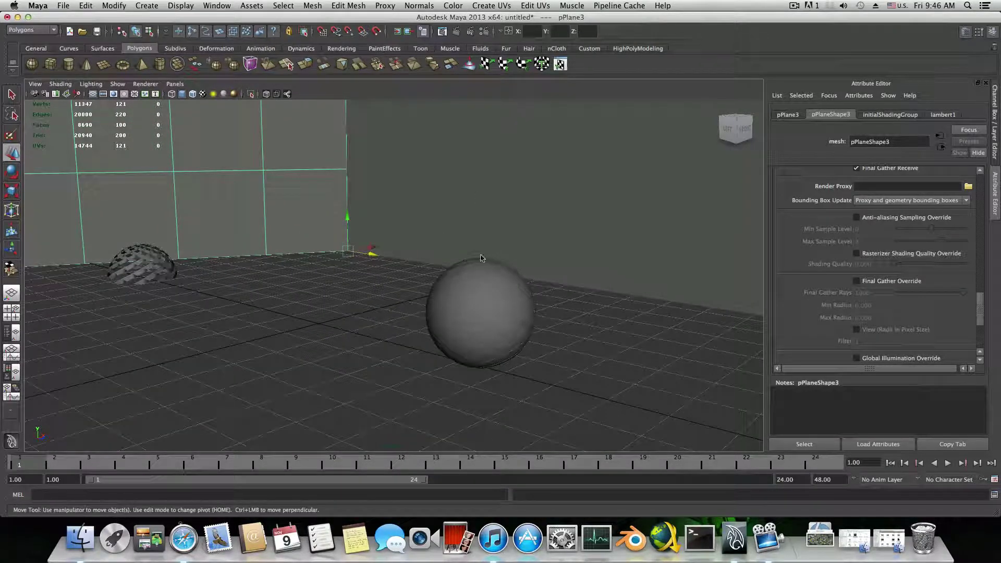
Open the Hypershade and create a mental ray mia_material_x material
{"action": "left_click", "coordinate": [217, 5]}
{"action": "mouse_move", "coordinate": [222, 33]}
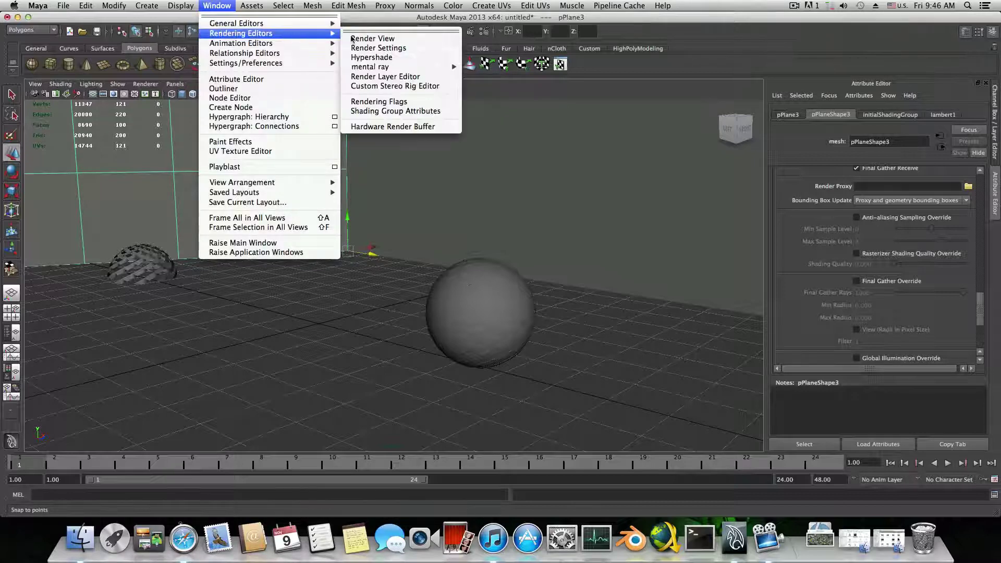
{"action": "left_click", "coordinate": [378, 58]}
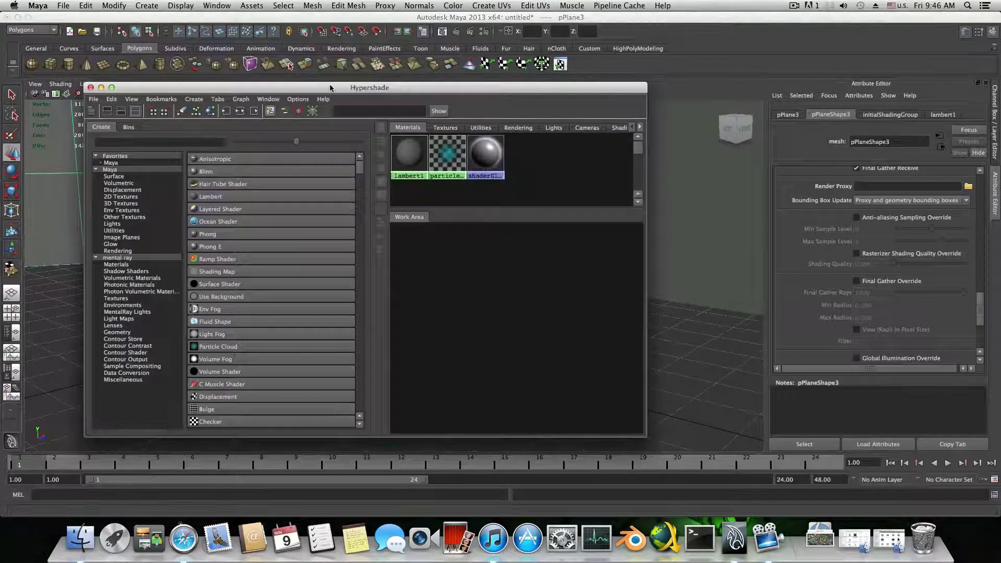
{"action": "left_click_drag", "start_coordinate": [330, 87], "coordinate": [557, 51]}
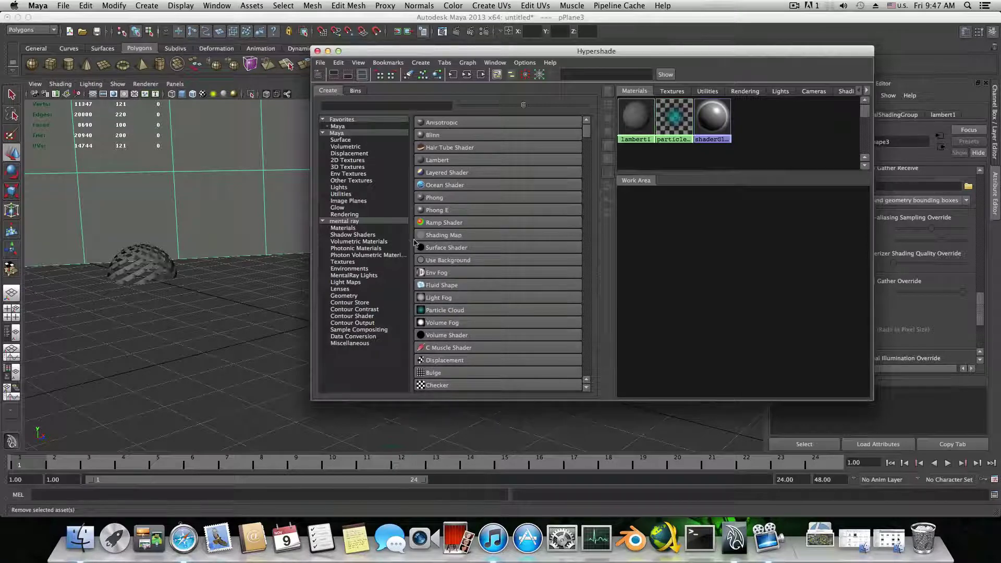
{"action": "scroll", "coordinate": [415, 243], "scroll_direction": "down", "scroll_amount": 3}
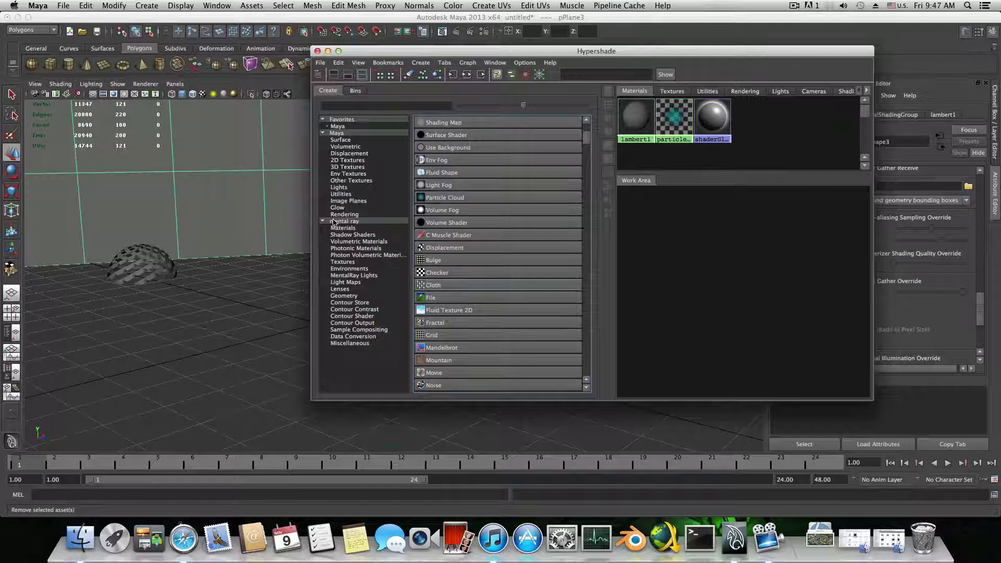
{"action": "left_click", "coordinate": [351, 223]}
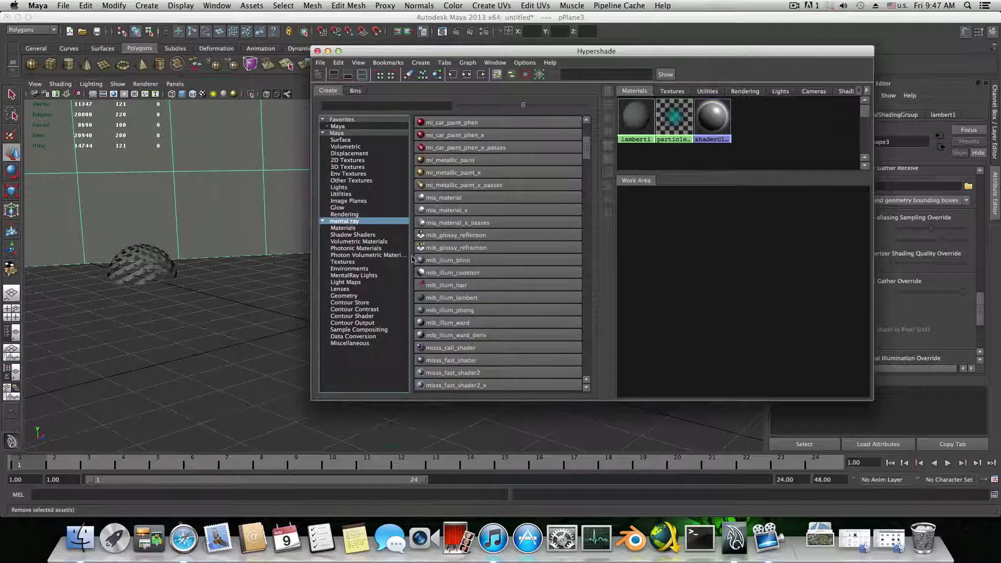
{"action": "scroll", "coordinate": [501, 313], "scroll_direction": "down", "scroll_amount": 5}
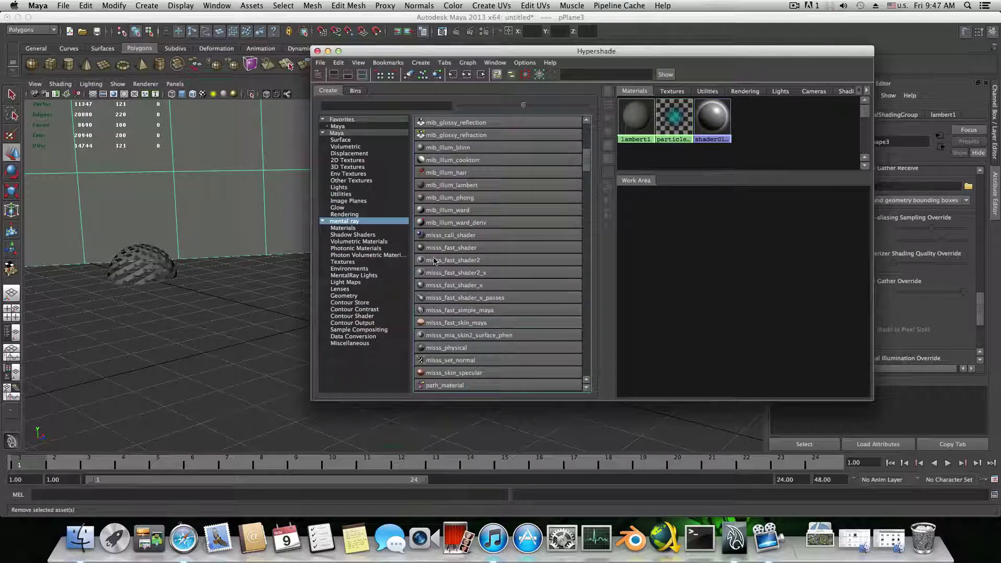
{"action": "scroll", "coordinate": [447, 330], "scroll_direction": "up", "scroll_amount": 3}
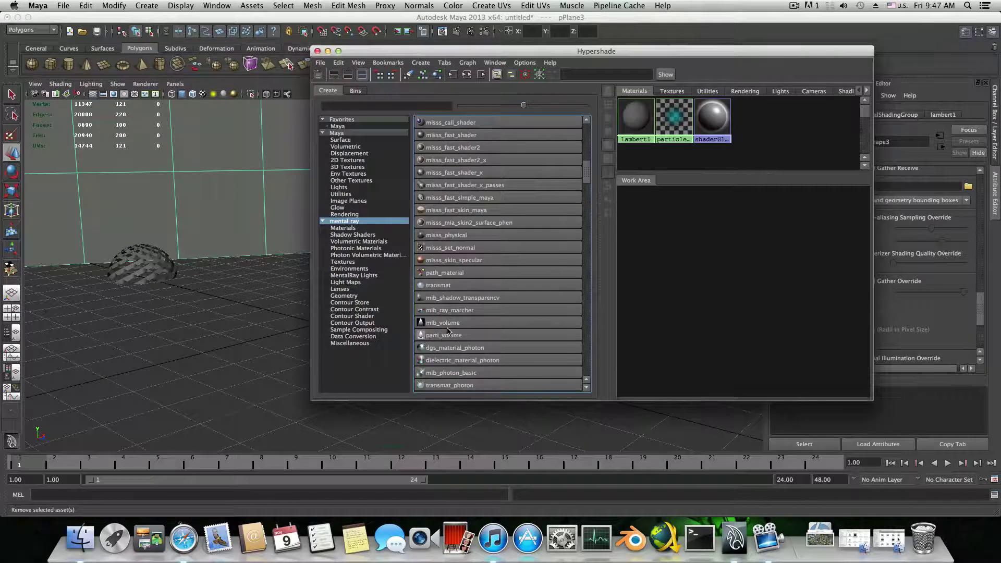
{"action": "scroll", "coordinate": [447, 321], "scroll_direction": "up", "scroll_amount": 6}
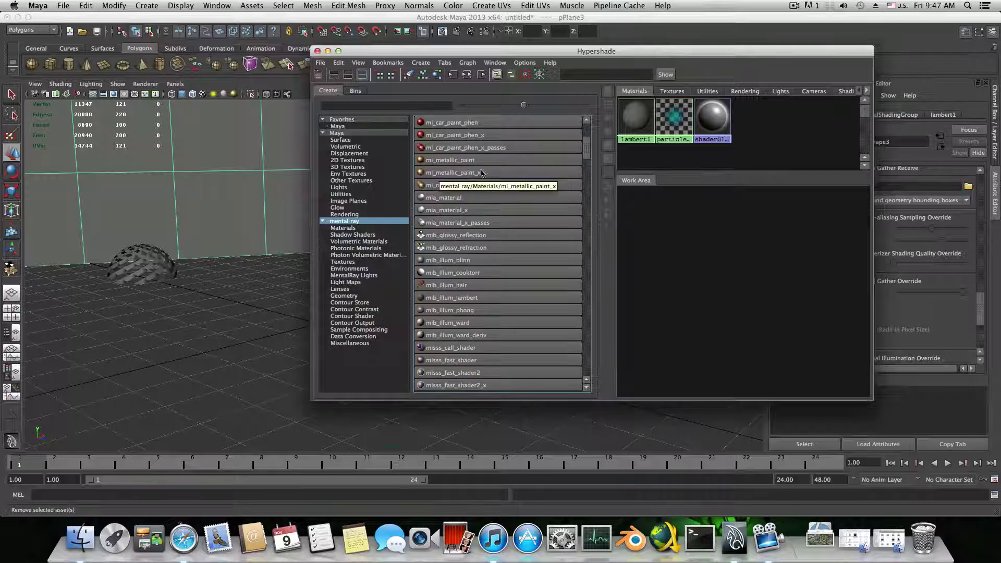
{"action": "left_click", "coordinate": [445, 211]}
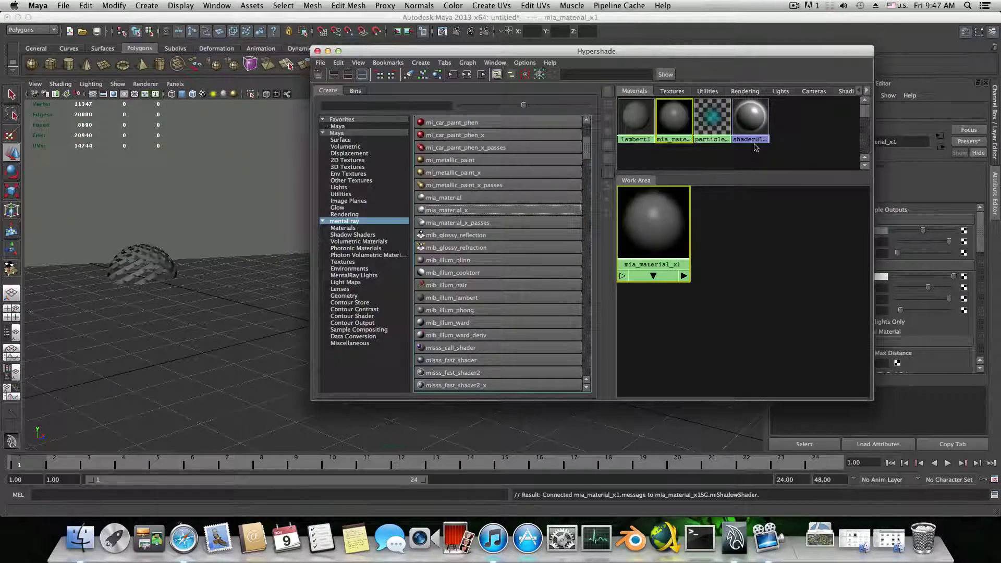
Minimize the Hypershade and set the new material's diffuse color to a saturated red
{"action": "left_click_drag", "start_coordinate": [343, 51], "coordinate": [135, 63]}
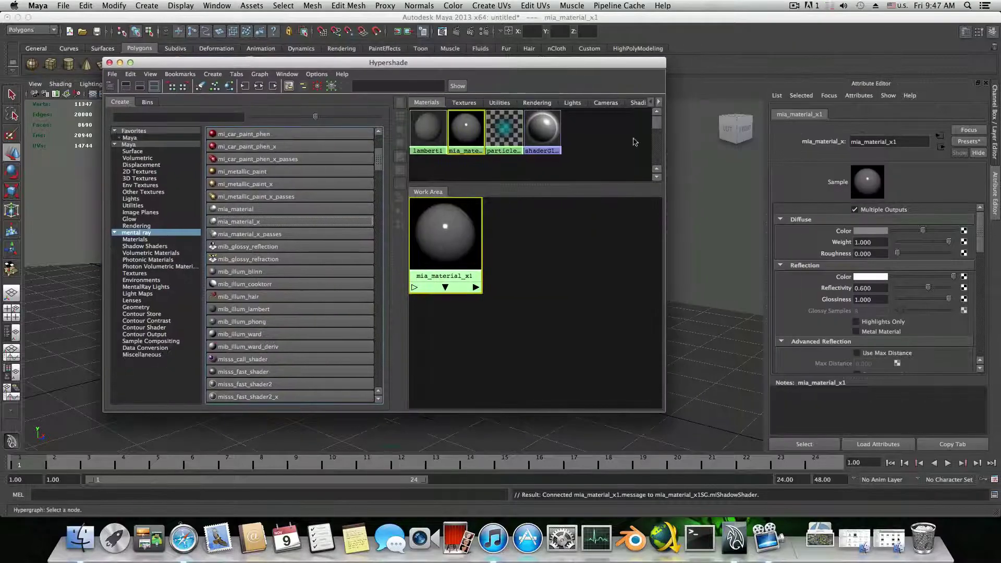
{"action": "left_click", "coordinate": [120, 62]}
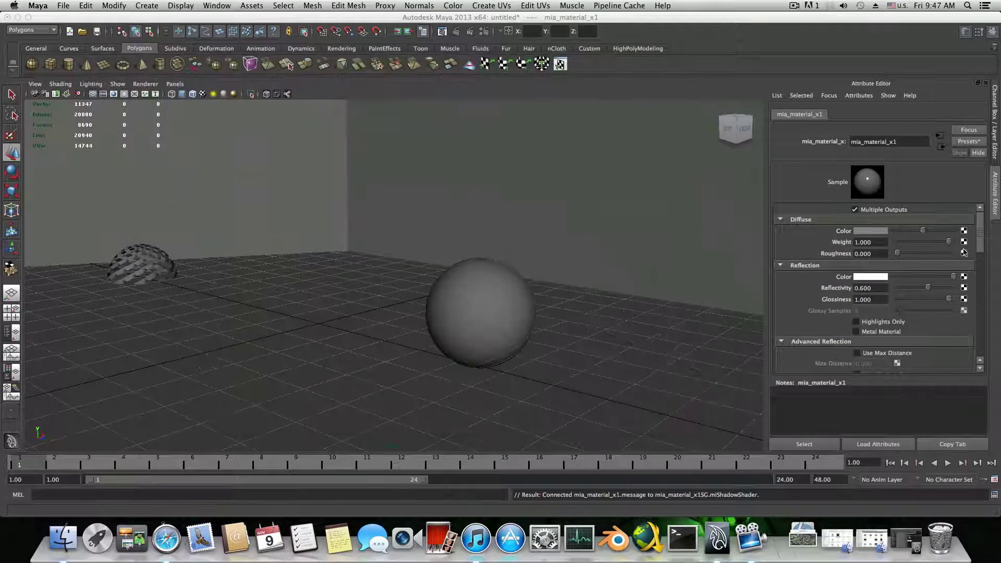
{"action": "left_click", "coordinate": [871, 232]}
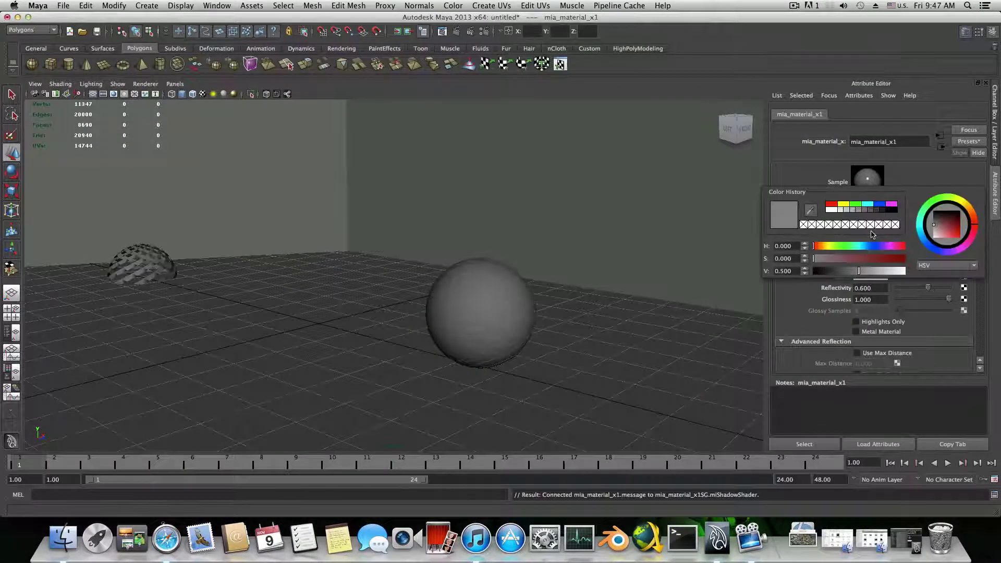
{"action": "left_click", "coordinate": [880, 257]}
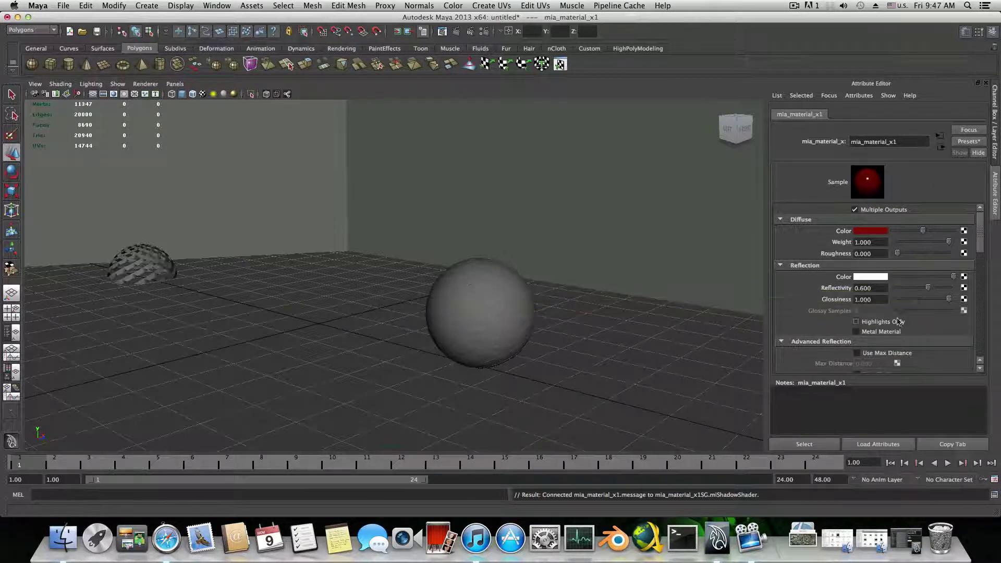
Lower the red material's reflectivity and review its remaining attributes
{"action": "left_click_drag", "start_coordinate": [928, 286], "coordinate": [913, 287]}
{"action": "scroll", "coordinate": [893, 312], "scroll_direction": "down", "scroll_amount": 10}
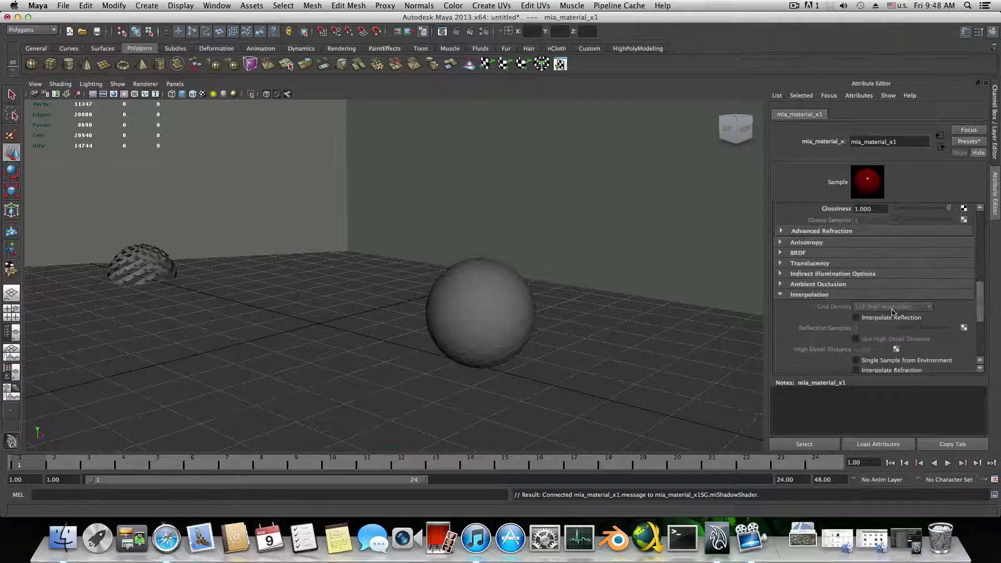
{"action": "scroll", "coordinate": [893, 313], "scroll_direction": "down", "scroll_amount": 5}
{"action": "scroll", "coordinate": [893, 312], "scroll_direction": "down", "scroll_amount": 1}
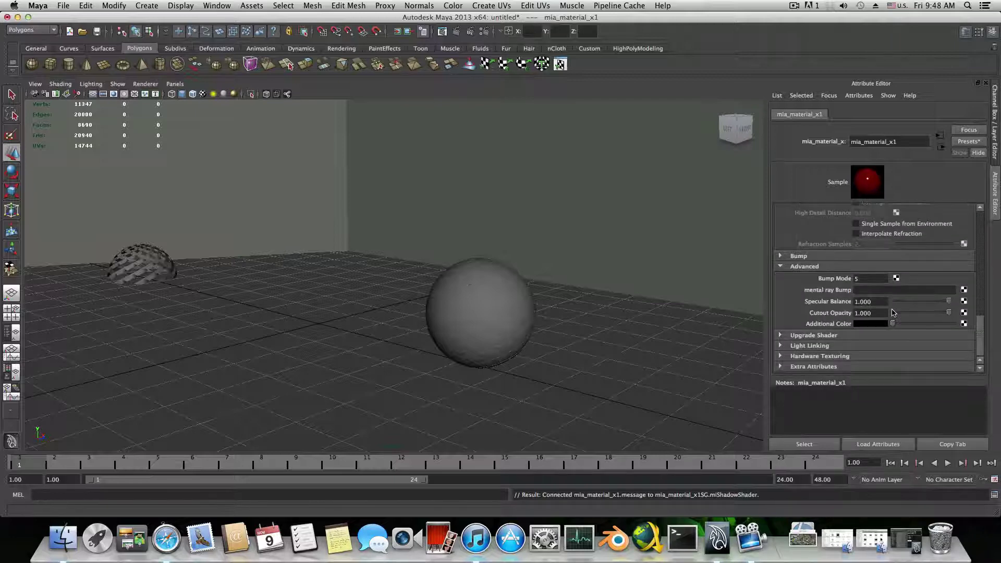
{"action": "scroll", "coordinate": [893, 313], "scroll_direction": "up", "scroll_amount": 6}
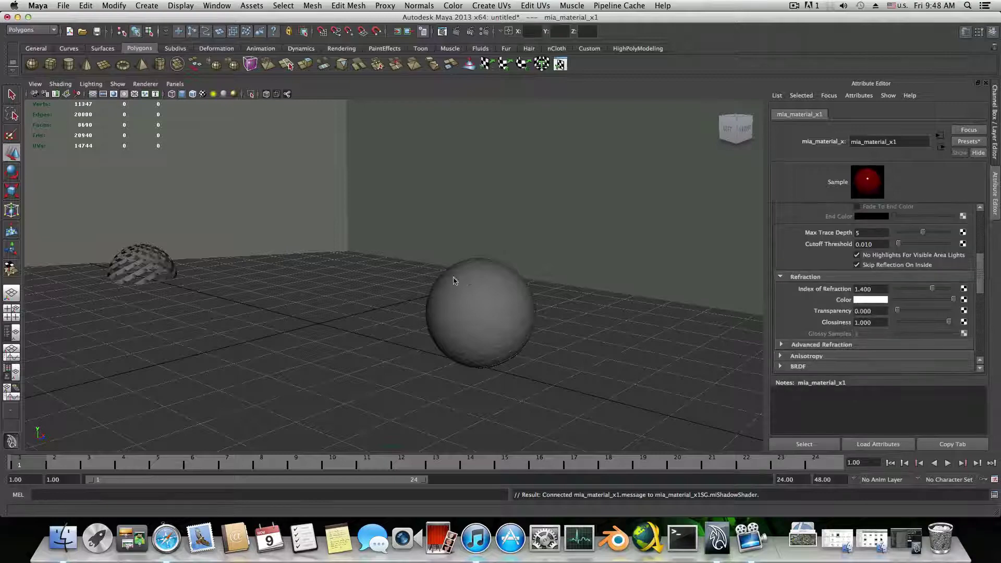
Assign the red mia_material_x to the foreground sphere's spiral stripe mesh and minimize the Hypershade again
{"action": "left_click", "coordinate": [478, 302]}
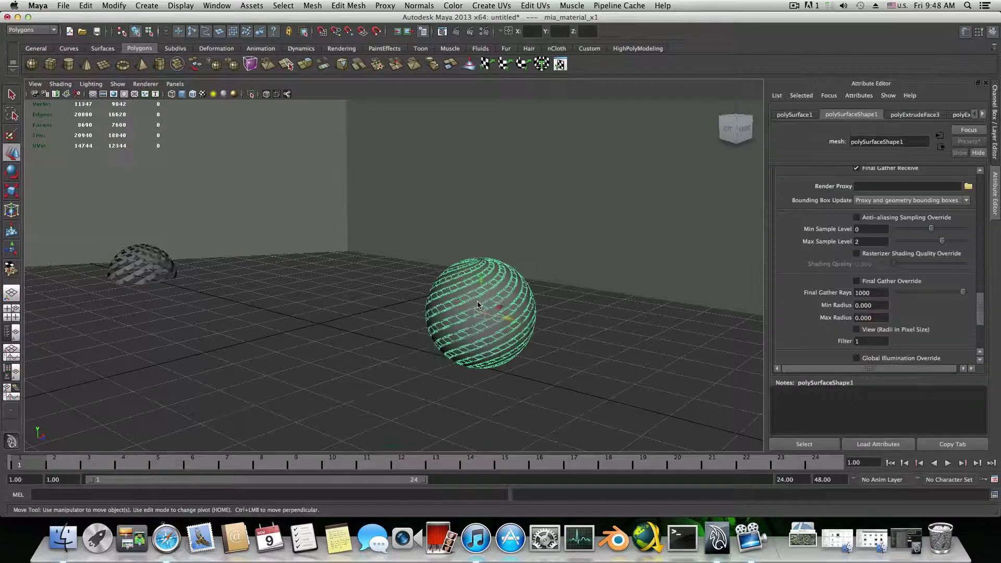
{"action": "left_click", "coordinate": [900, 540]}
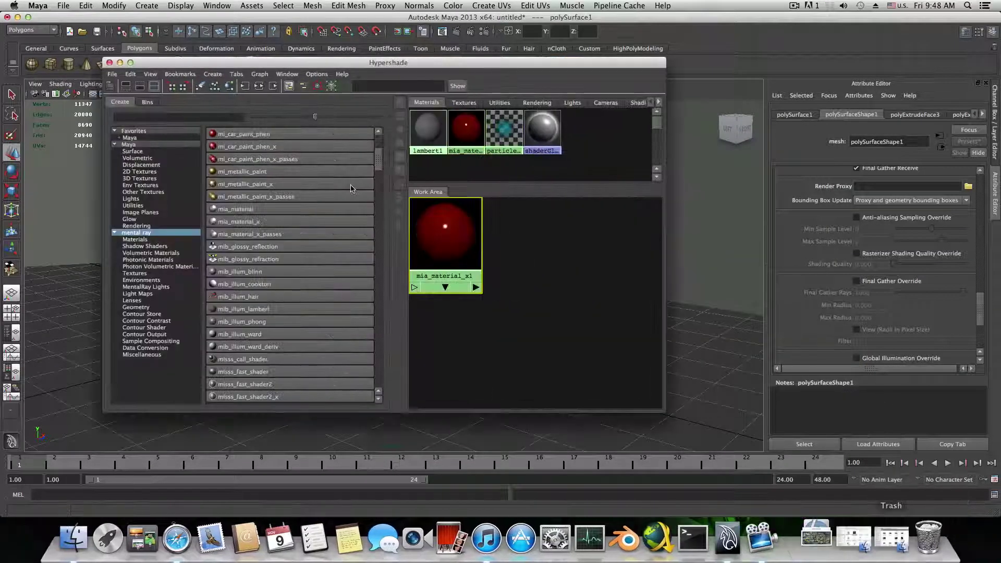
{"action": "left_click_drag", "start_coordinate": [365, 62], "coordinate": [73, 57]}
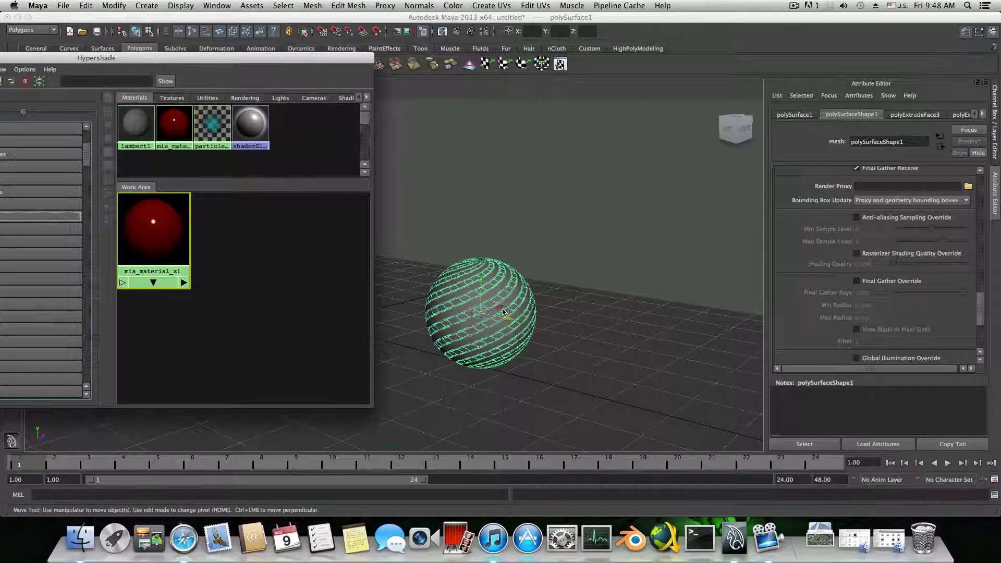
{"action": "right_click_drag", "start_coordinate": [489, 286], "coordinate": [492, 388], "text": "alt"}
{"action": "left_click", "coordinate": [542, 293]}
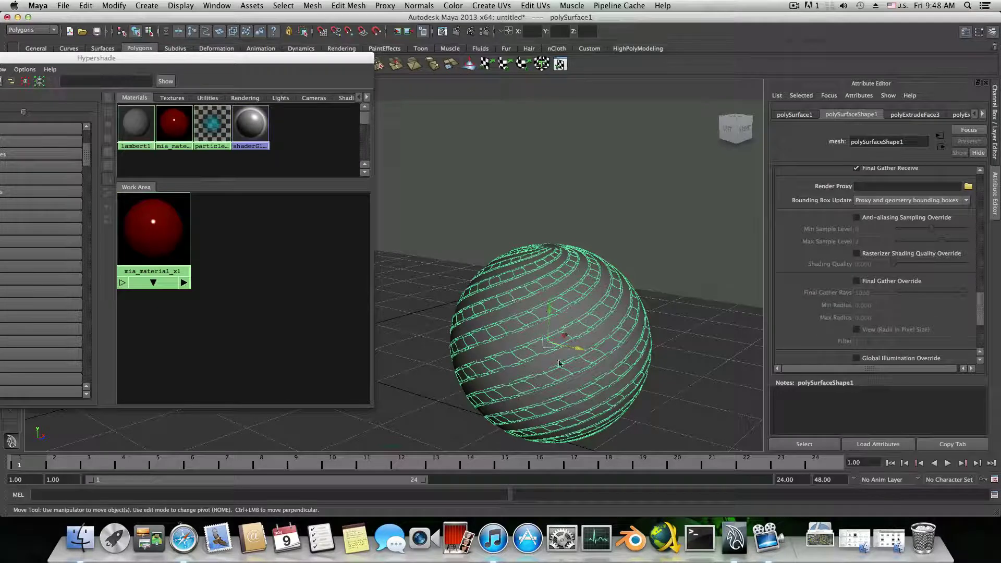
{"action": "right_click_drag", "start_coordinate": [170, 240], "coordinate": [166, 218]}
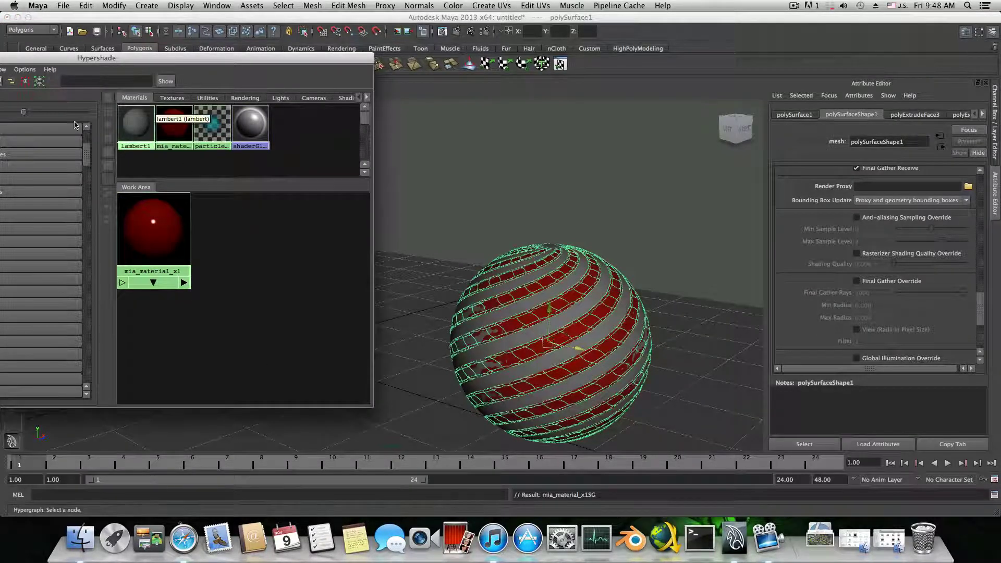
{"action": "mouse_move", "coordinate": [154, 214]}
{"action": "right_mouse_down"}
{"action": "mouse_move", "coordinate": [154, 199]}
{"action": "mouse_move", "coordinate": [153, 219]}
{"action": "mouse_move", "coordinate": [158, 211]}
{"action": "right_mouse_up"}
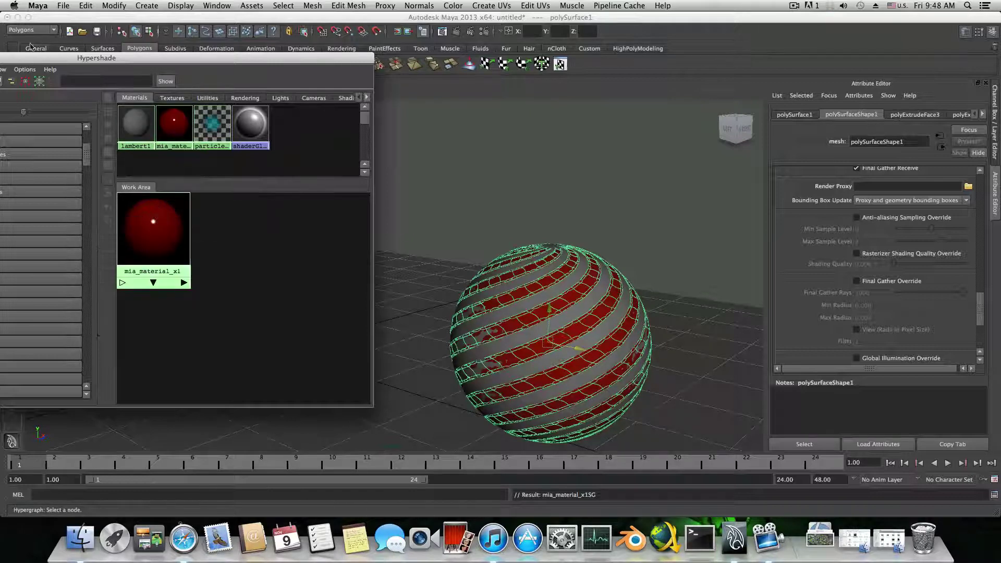
{"action": "left_click_drag", "start_coordinate": [29, 62], "coordinate": [256, 84]}
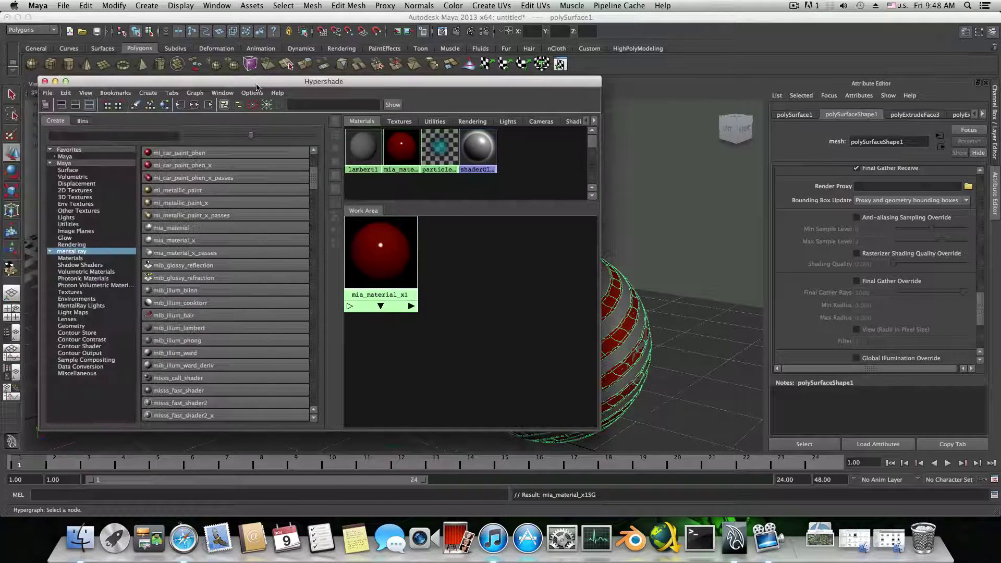
{"action": "left_click", "coordinate": [55, 82]}
Select the plain sphere inside the red stripes with the Scale tool active and examine its fit from above
{"action": "left_click_drag", "start_coordinate": [678, 397], "coordinate": [477, 327], "text": "alt"}
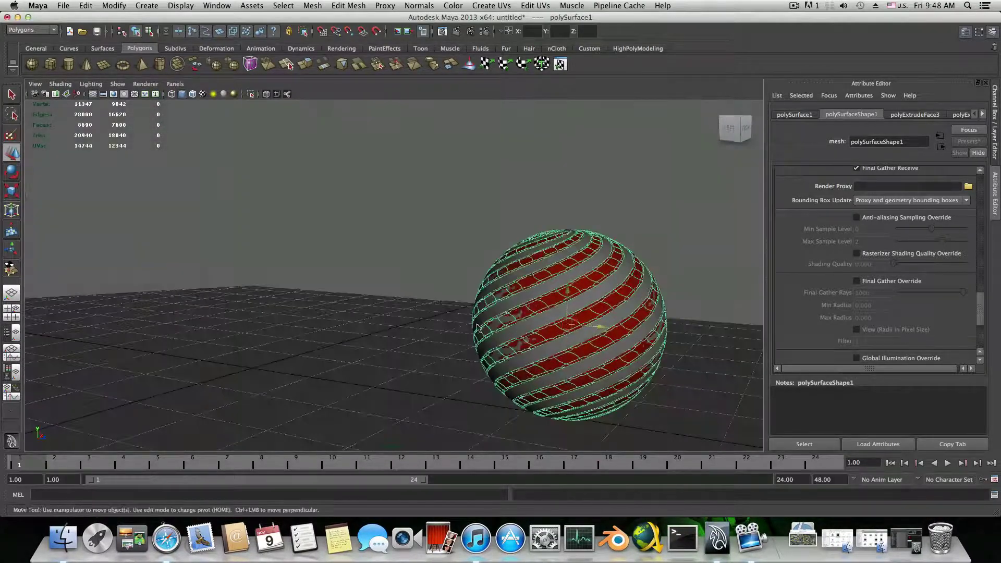
{"action": "left_click", "coordinate": [530, 293]}
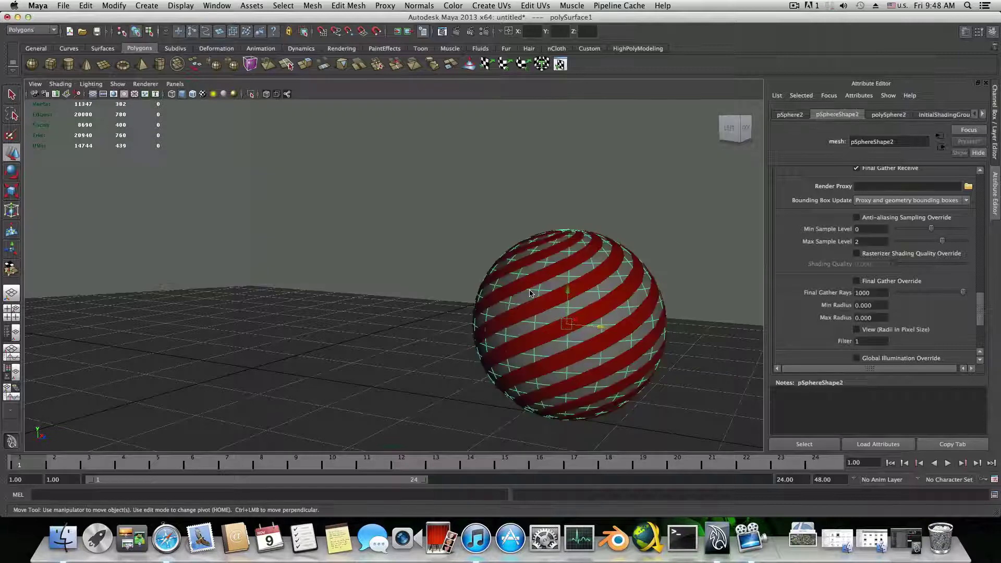
{"action": "left_click", "coordinate": [14, 192]}
{"action": "left_click_drag", "start_coordinate": [568, 327], "coordinate": [626, 265]}
{"action": "middle_click_drag", "start_coordinate": [626, 265], "coordinate": [559, 229], "text": "alt"}
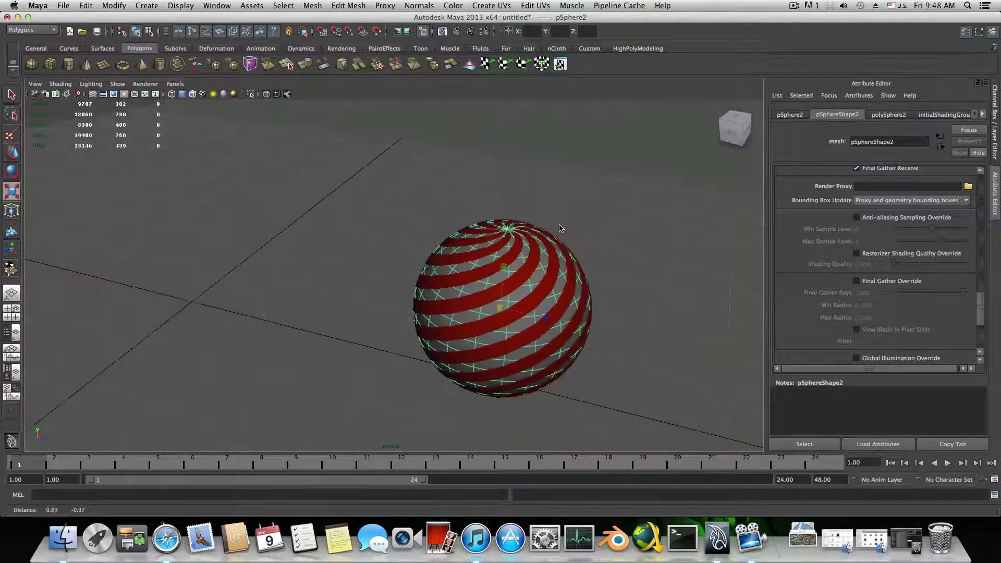
{"action": "left_click_drag", "start_coordinate": [560, 226], "coordinate": [559, 213], "text": "alt"}
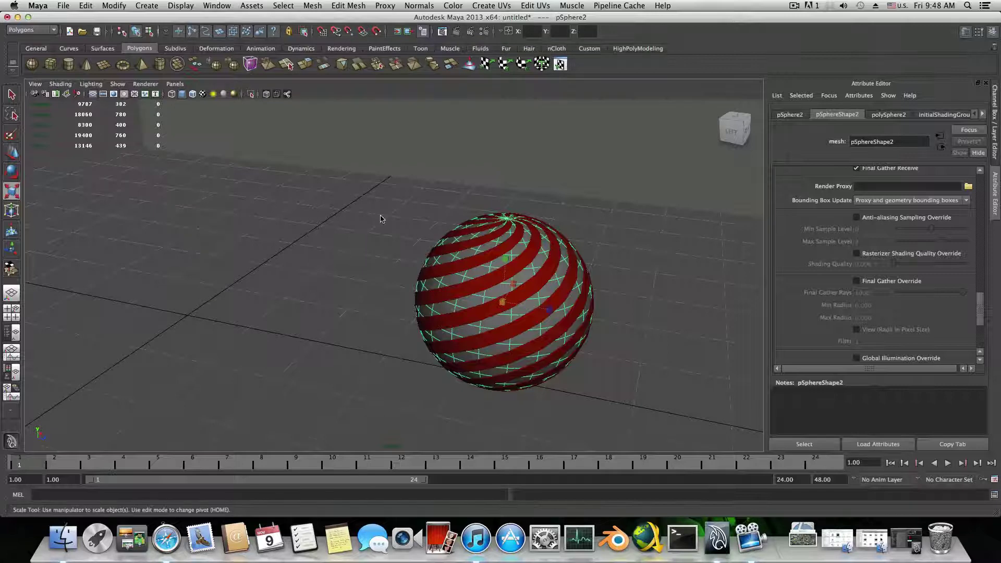
Create a point light at the scene origin
{"action": "scroll", "coordinate": [380, 217], "scroll_direction": "down", "scroll_amount": 3}
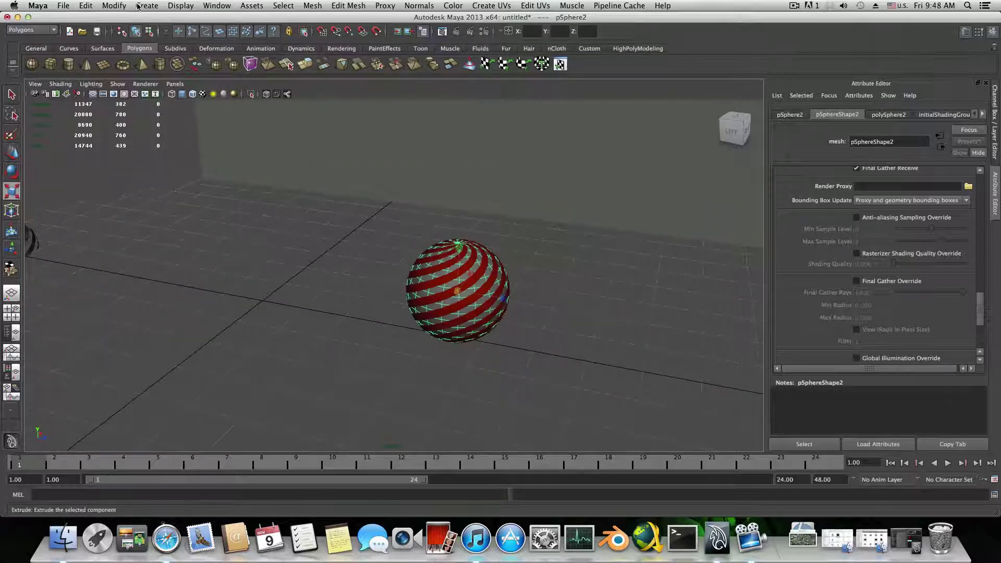
{"action": "left_click", "coordinate": [138, 7]}
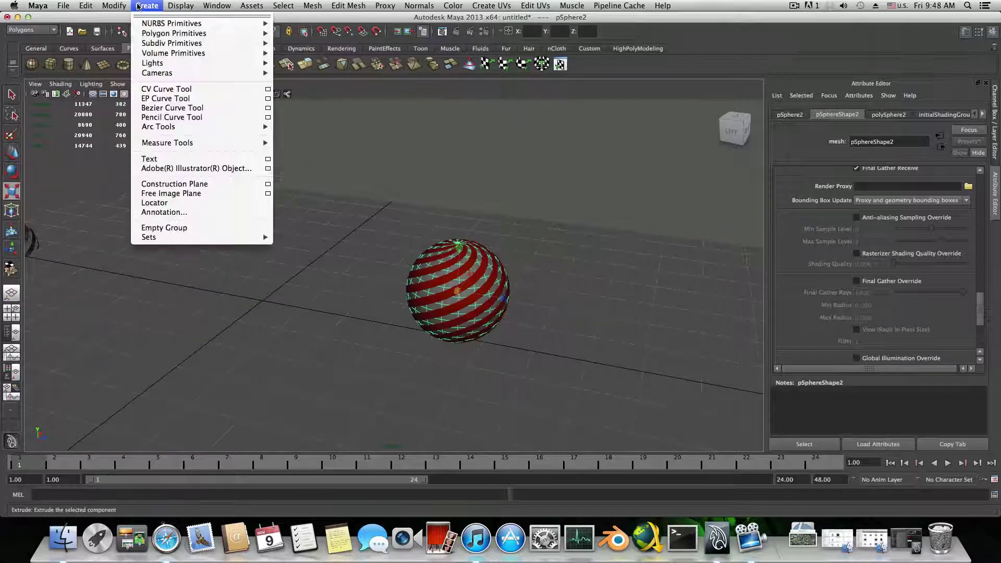
{"action": "mouse_move", "coordinate": [250, 63]}
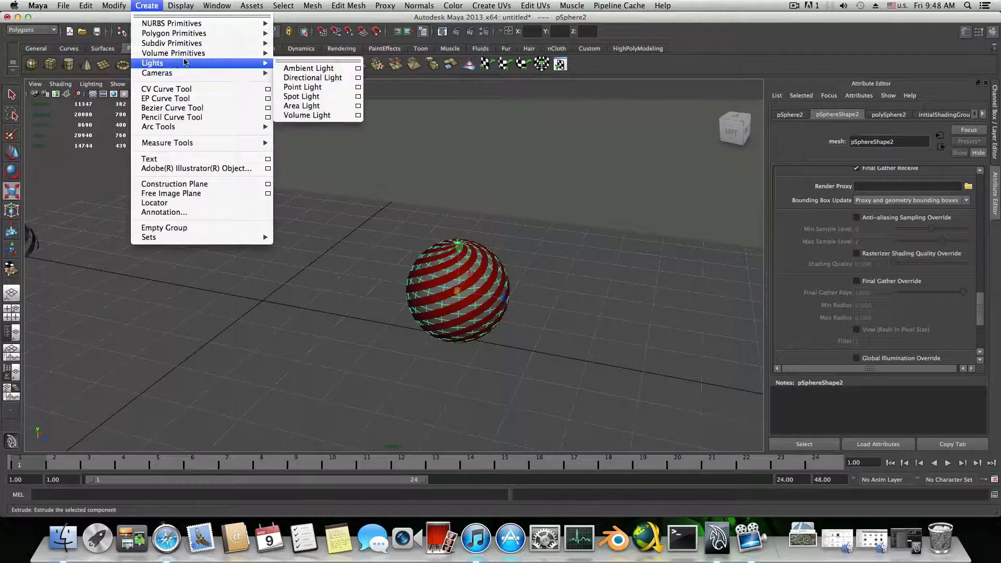
{"action": "left_click", "coordinate": [319, 88]}
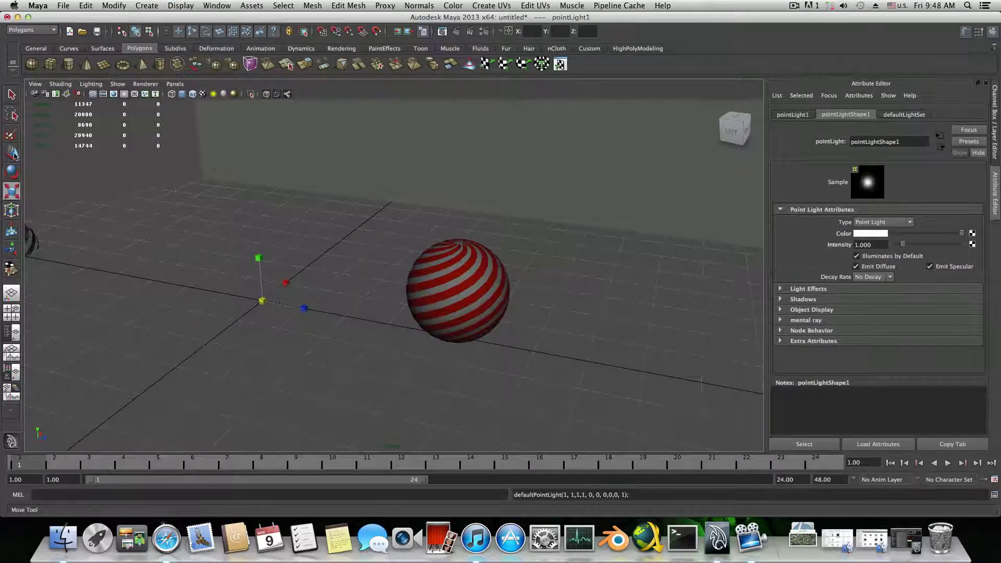
Move the point light up above the floor and offset it sideways and in depth near the foreground striped sphere
{"action": "left_click", "coordinate": [12, 153]}
{"action": "scroll", "coordinate": [409, 326], "scroll_direction": "down", "scroll_amount": 3}
{"action": "left_click_drag", "start_coordinate": [327, 278], "coordinate": [297, 346]}
{"action": "left_click_drag", "start_coordinate": [253, 309], "coordinate": [290, 106]}
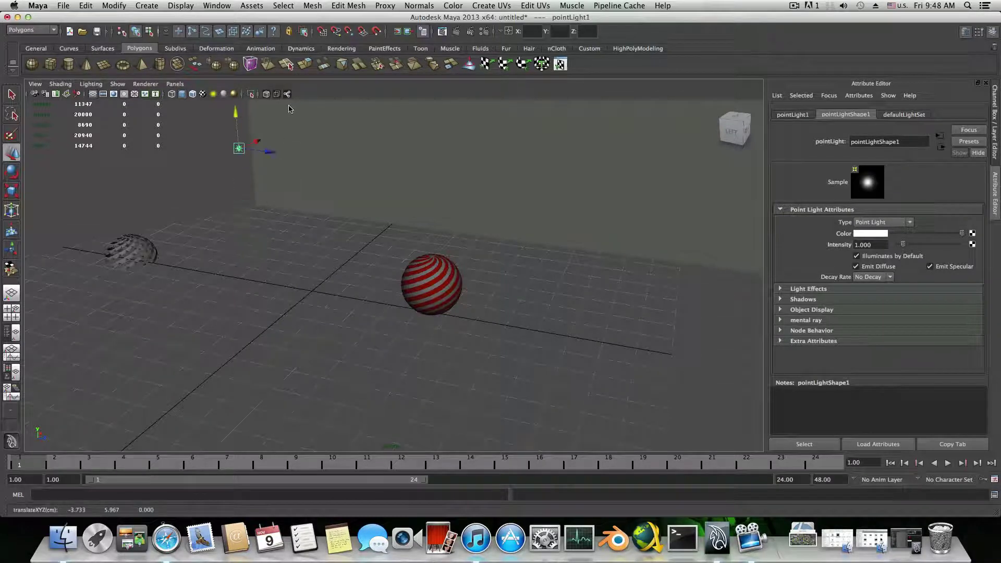
{"action": "left_click_drag", "start_coordinate": [266, 151], "coordinate": [498, 319]}
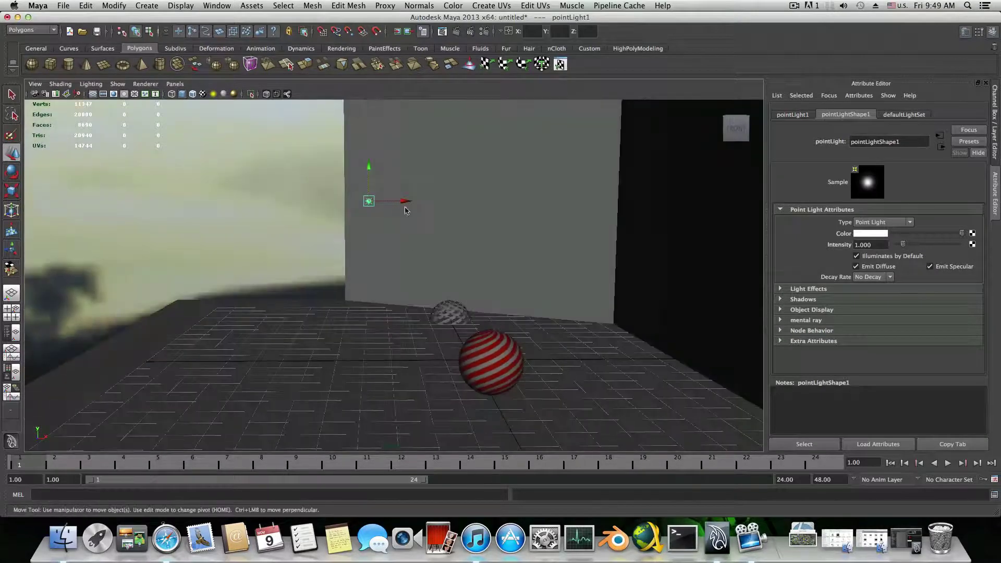
{"action": "left_click_drag", "start_coordinate": [402, 201], "coordinate": [350, 201]}
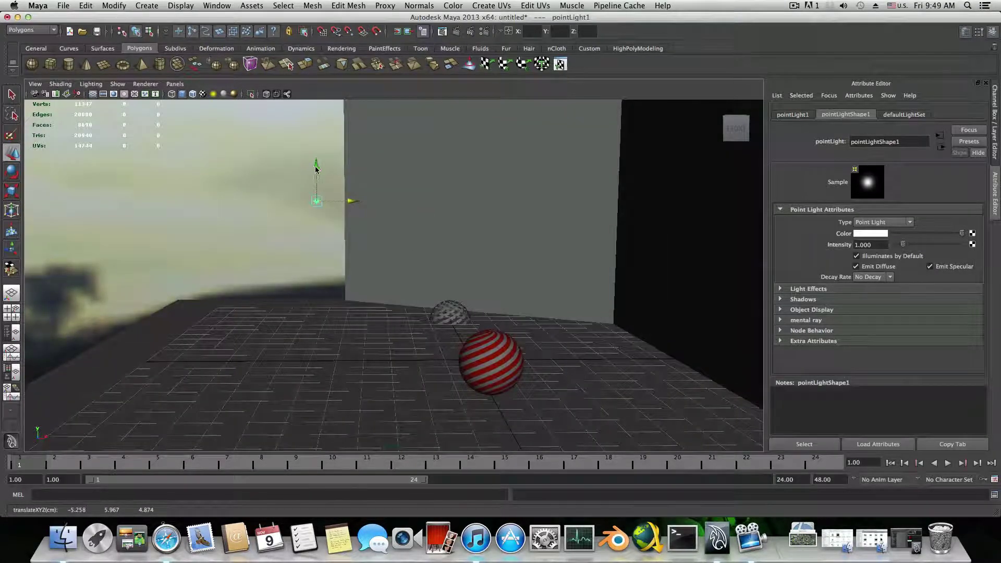
{"action": "left_click_drag", "start_coordinate": [446, 256], "coordinate": [501, 266], "text": "alt"}
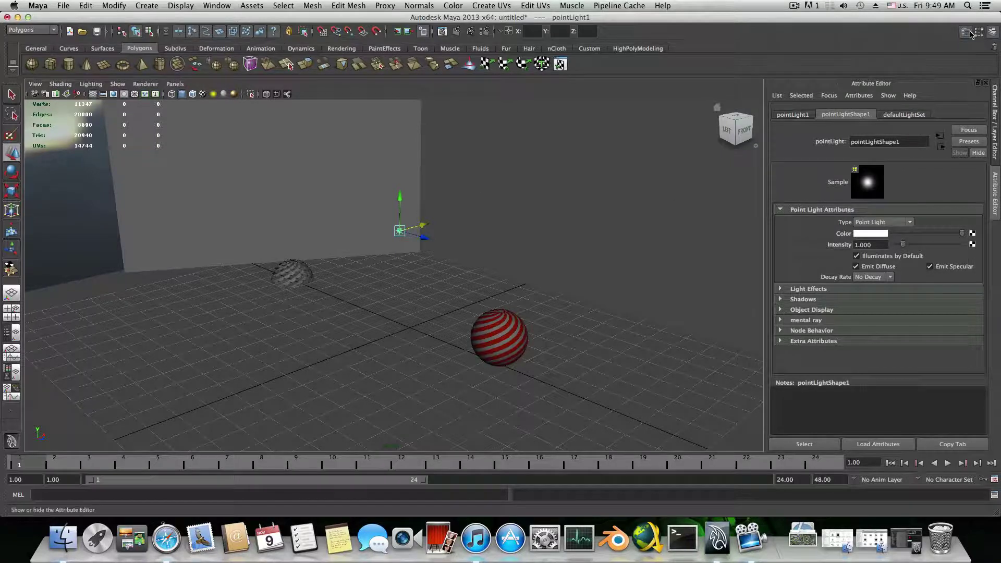
Attach a mental ray physical_light shader as the point light's custom Light Shader and check its color value
{"action": "left_click", "coordinate": [965, 32]}
{"action": "left_click", "coordinate": [966, 33]}
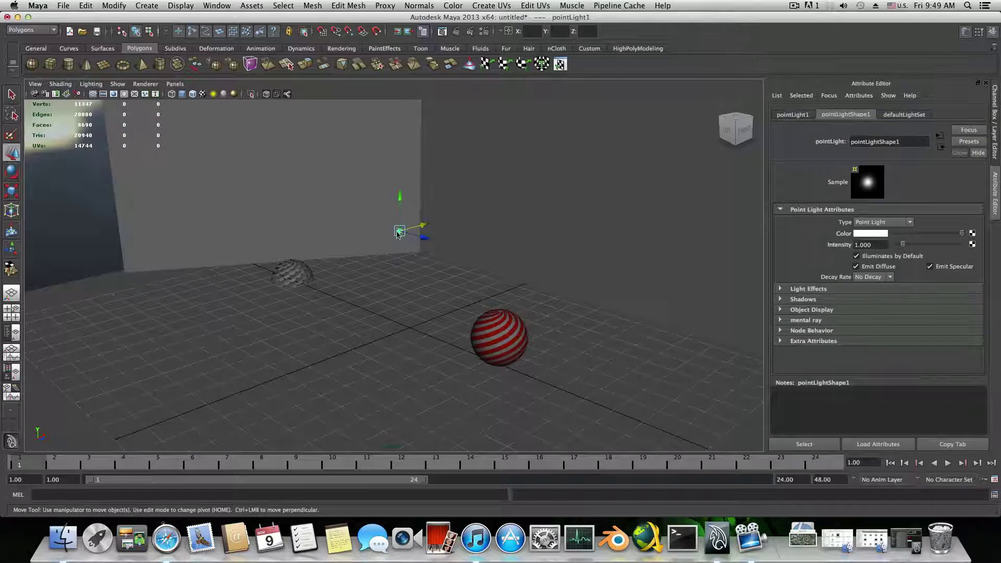
{"action": "left_click", "coordinate": [801, 321]}
{"action": "scroll", "coordinate": [818, 314], "scroll_direction": "down", "scroll_amount": 5}
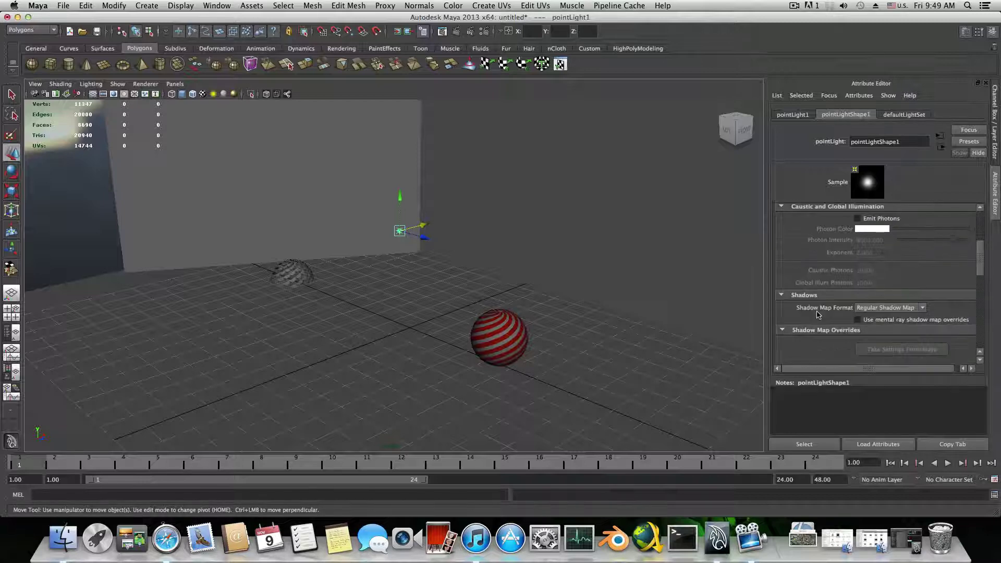
{"action": "scroll", "coordinate": [817, 314], "scroll_direction": "down", "scroll_amount": 8}
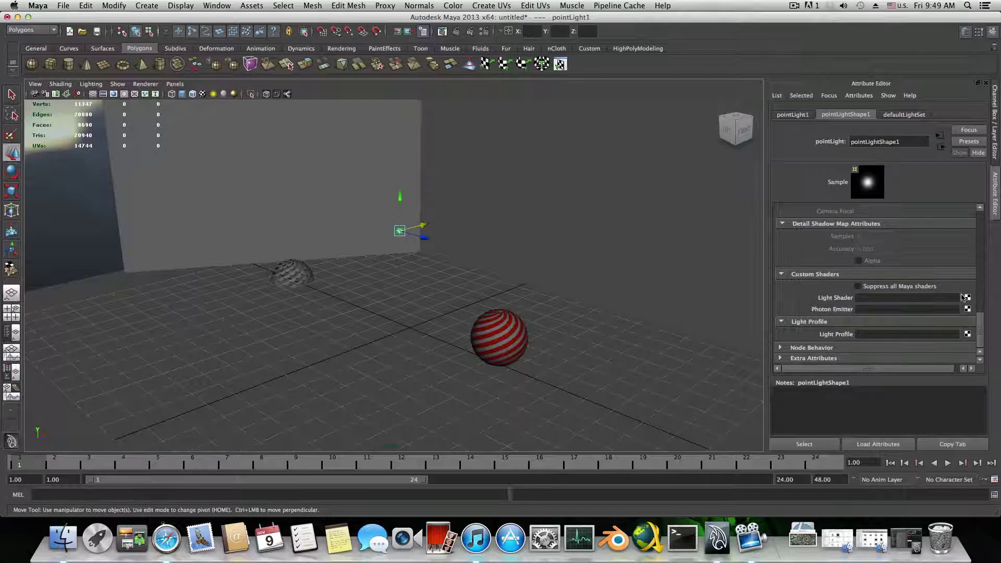
{"action": "left_click", "coordinate": [968, 299]}
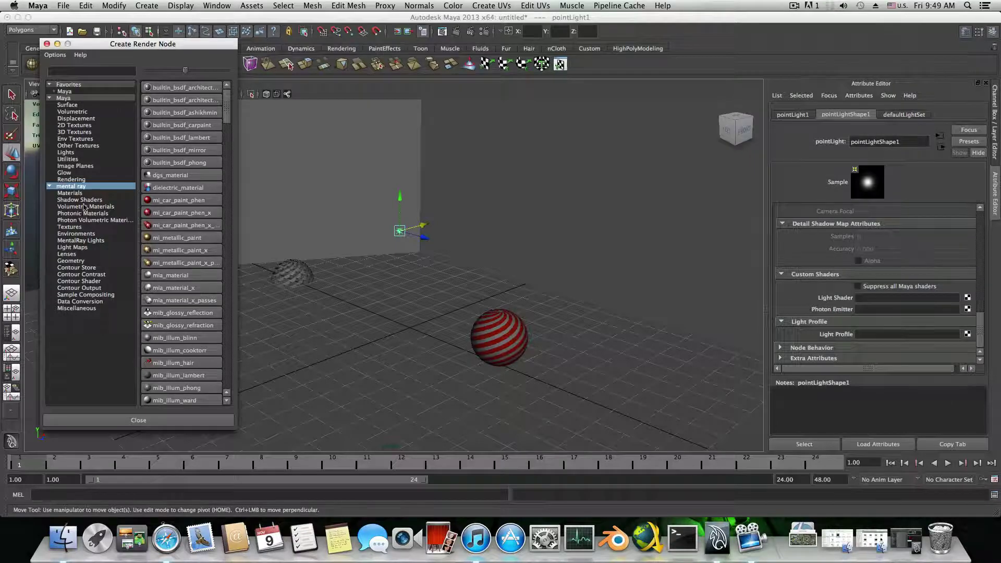
{"action": "left_click_drag", "start_coordinate": [84, 44], "coordinate": [419, 74]}
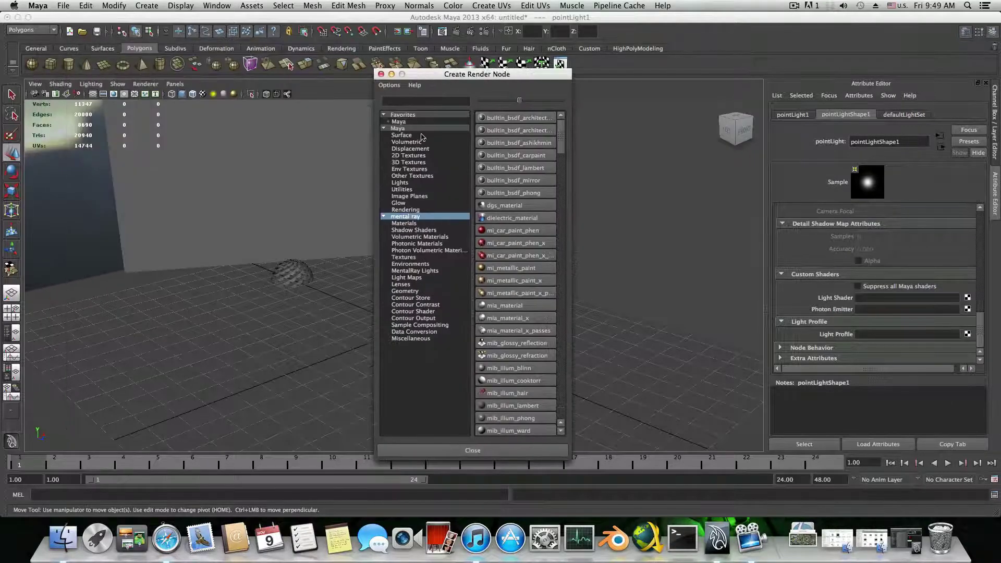
{"action": "left_click", "coordinate": [413, 271]}
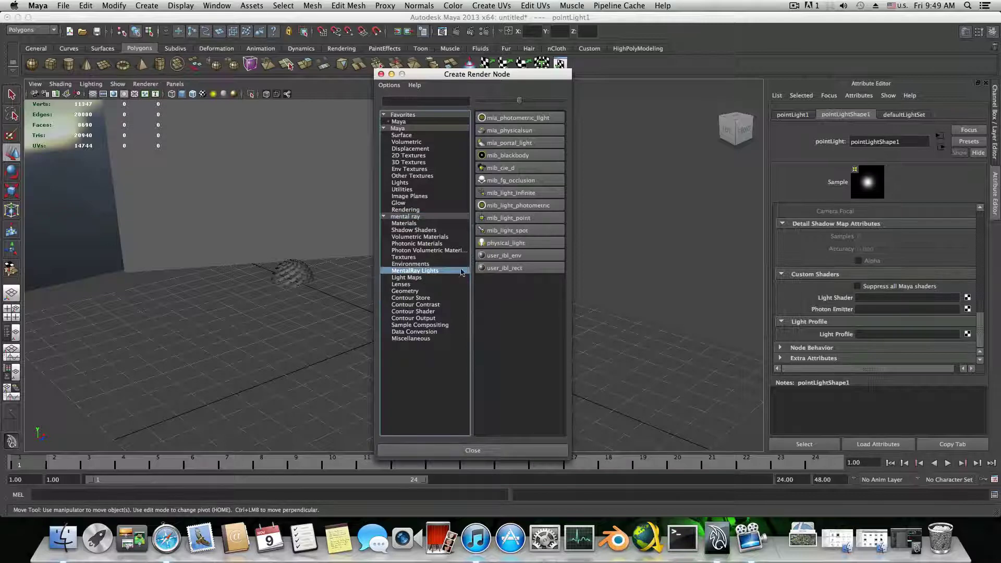
{"action": "left_click", "coordinate": [497, 244]}
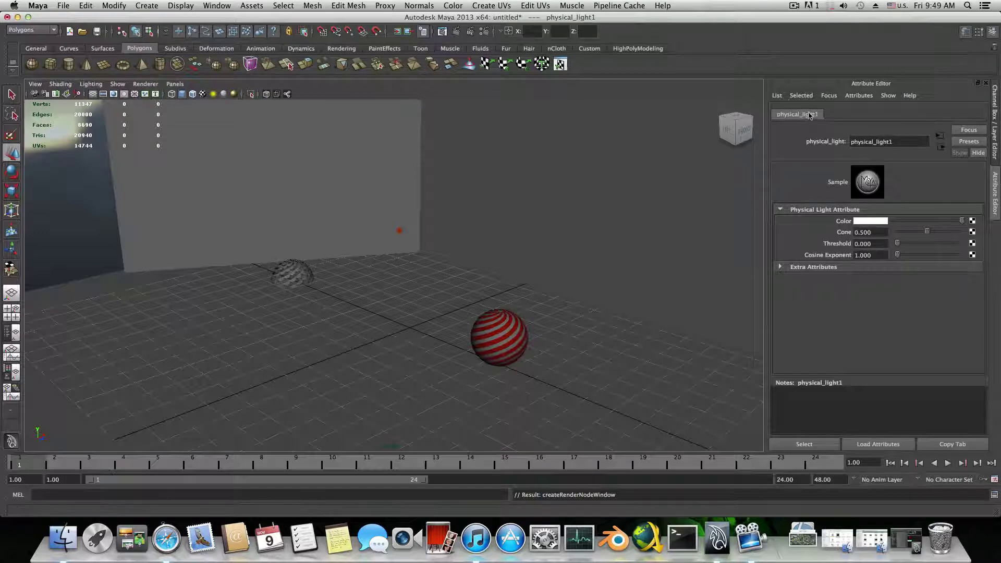
{"action": "left_click", "coordinate": [879, 221]}
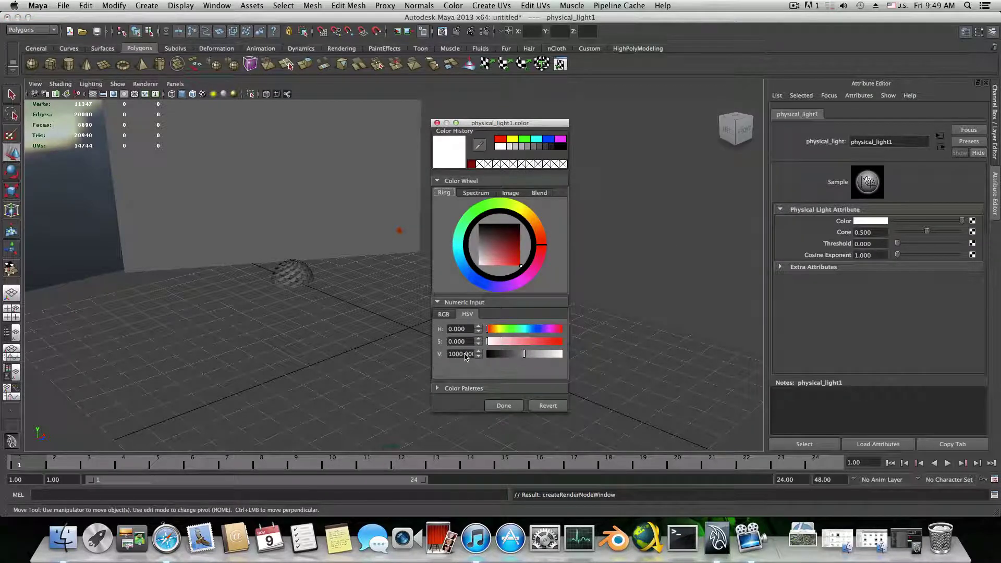
{"action": "left_click", "coordinate": [503, 407]}
Render a low-angle perspective view of the striped sphere to check the physical light, and close the render window
{"action": "left_click_drag", "start_coordinate": [503, 262], "coordinate": [540, 246], "text": "alt"}
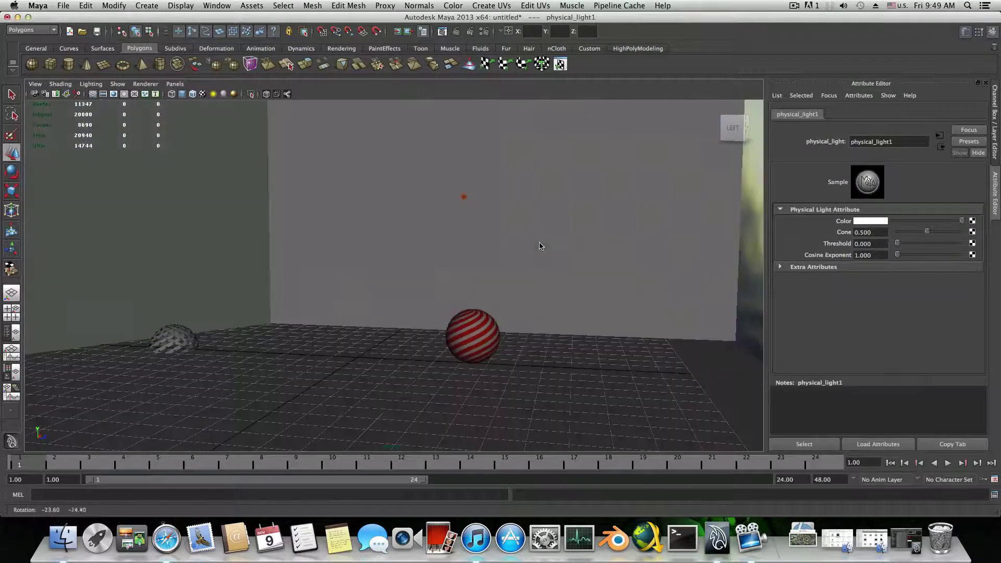
{"action": "right_click_drag", "start_coordinate": [540, 246], "coordinate": [558, 292], "text": "alt"}
{"action": "middle_click_drag", "start_coordinate": [558, 293], "coordinate": [543, 241], "text": "alt"}
{"action": "right_click_drag", "start_coordinate": [543, 241], "coordinate": [540, 287], "text": "alt"}
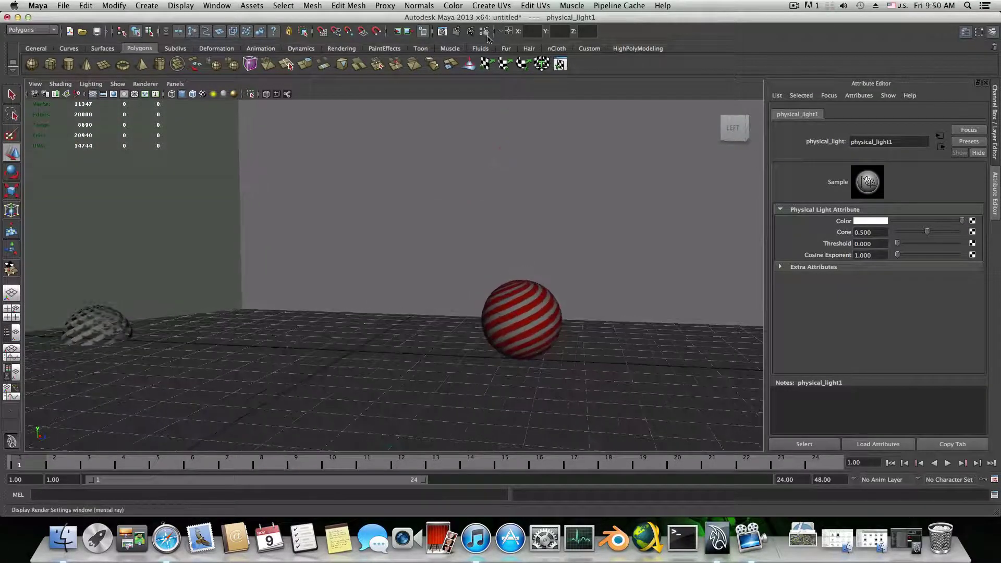
{"action": "left_click", "coordinate": [457, 32]}
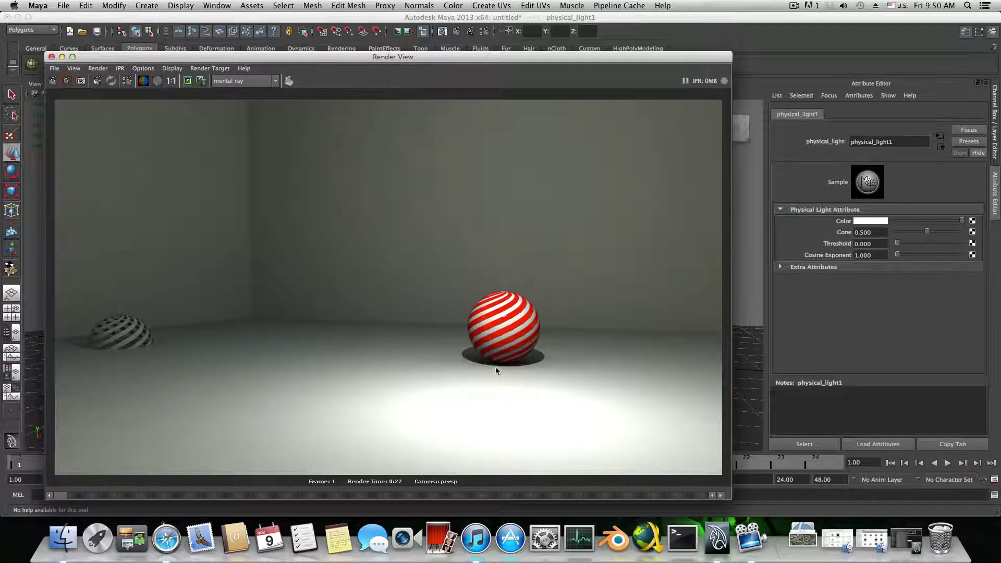
{"action": "left_click", "coordinate": [51, 57]}
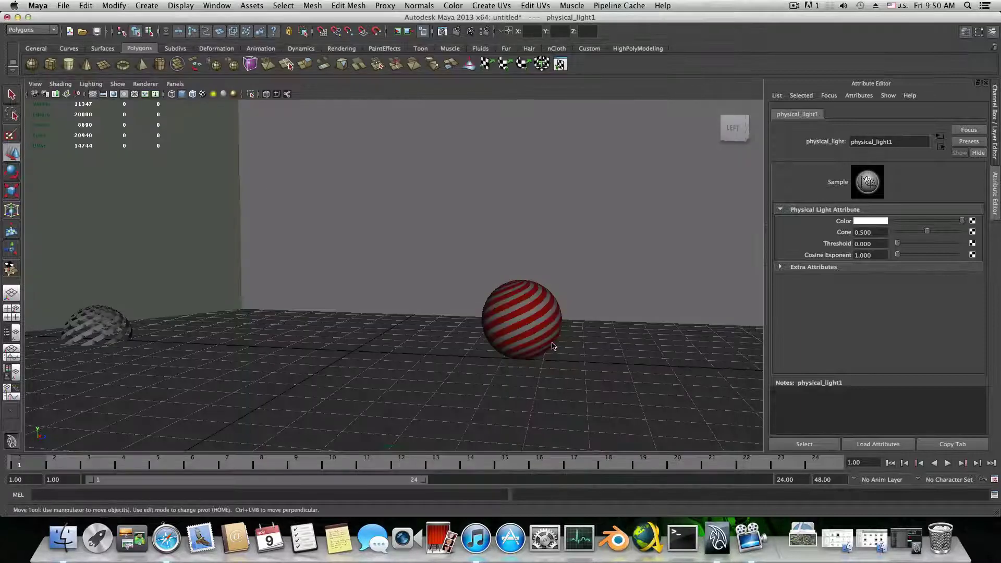
Select the red spiral stripe mesh on the foreground sphere and open the Hypershade
{"action": "left_click_drag", "start_coordinate": [553, 347], "coordinate": [463, 313], "text": "alt"}
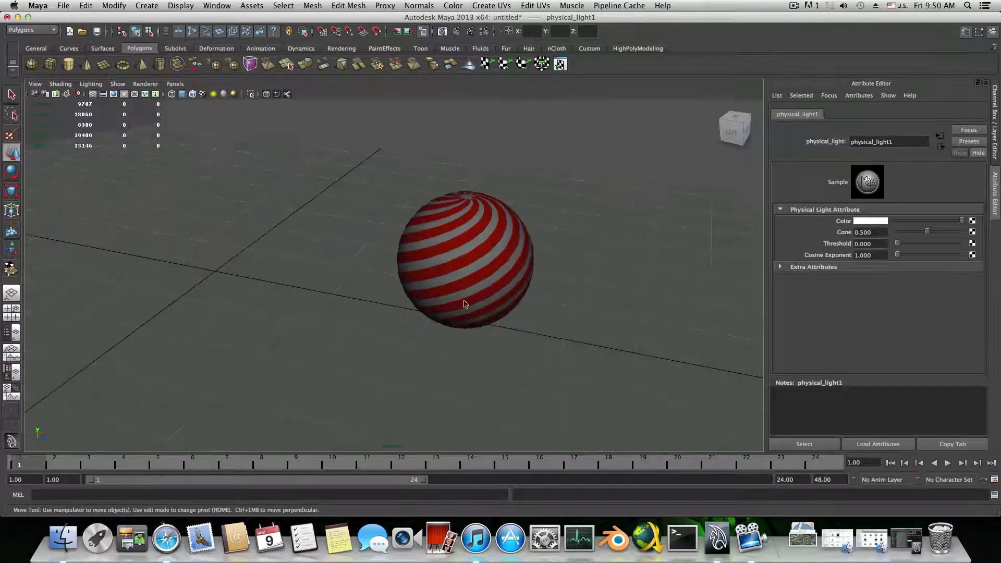
{"action": "left_click", "coordinate": [458, 264]}
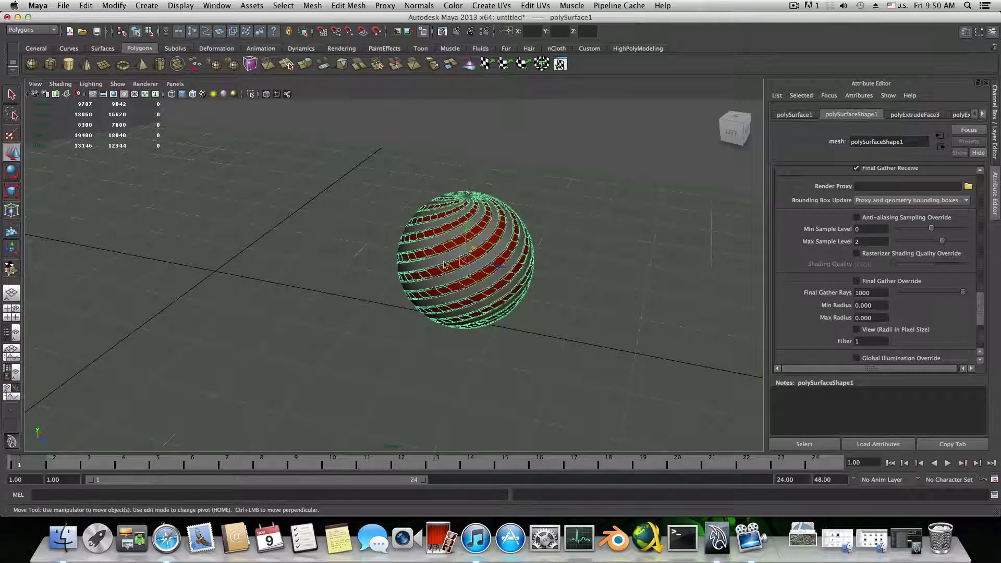
{"action": "left_click", "coordinate": [212, 7]}
{"action": "mouse_move", "coordinate": [232, 35]}
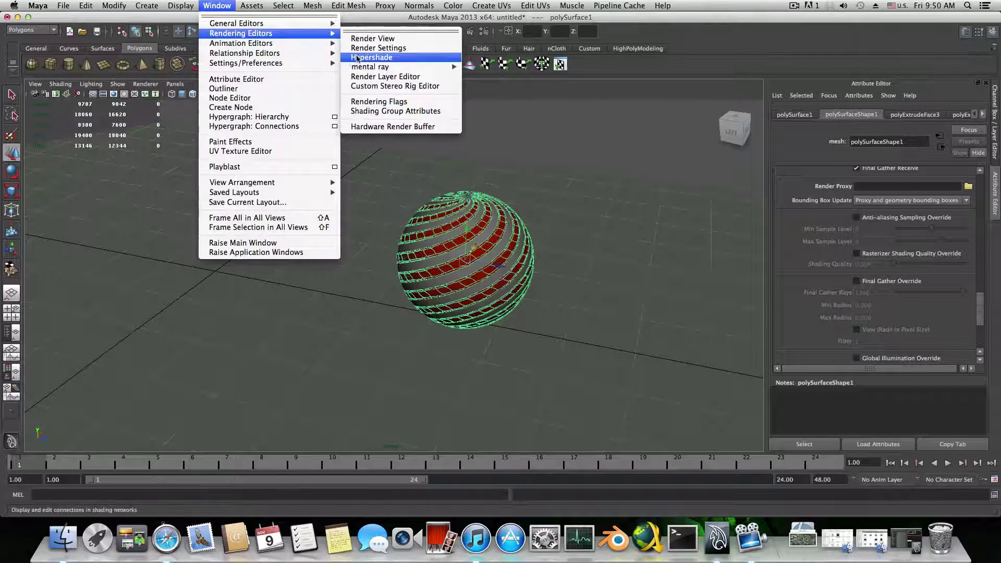
{"action": "left_click", "coordinate": [395, 58]}
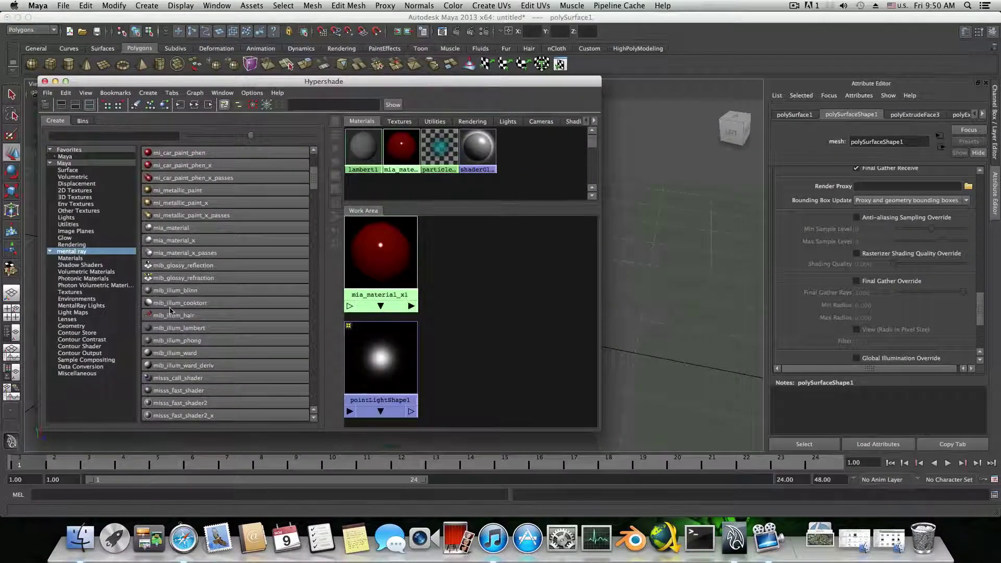
Create a Maya Blinn material and place it alone in the cleared Hypershade work area
{"action": "scroll", "coordinate": [171, 311], "scroll_direction": "up", "scroll_amount": 3}
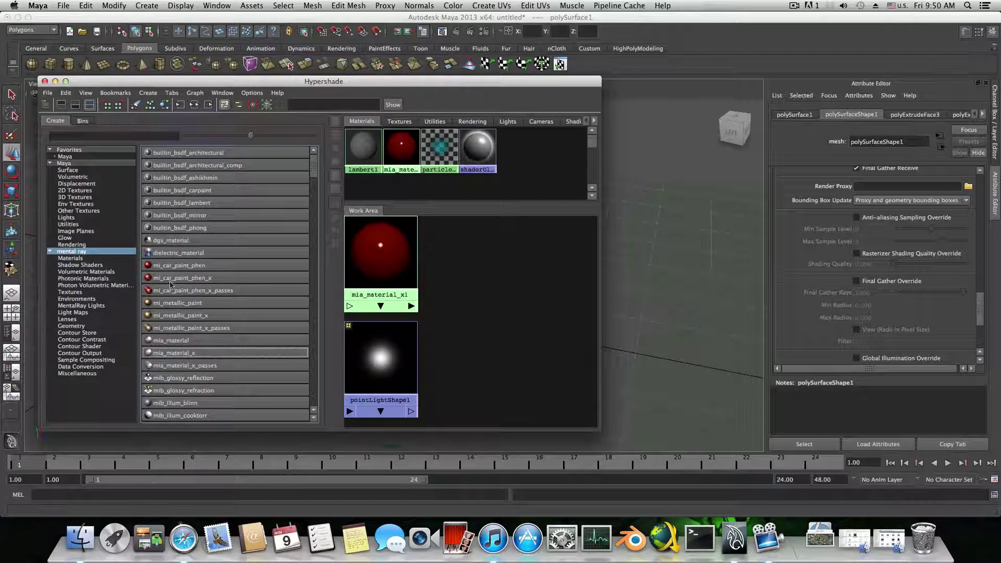
{"action": "left_click", "coordinate": [64, 163]}
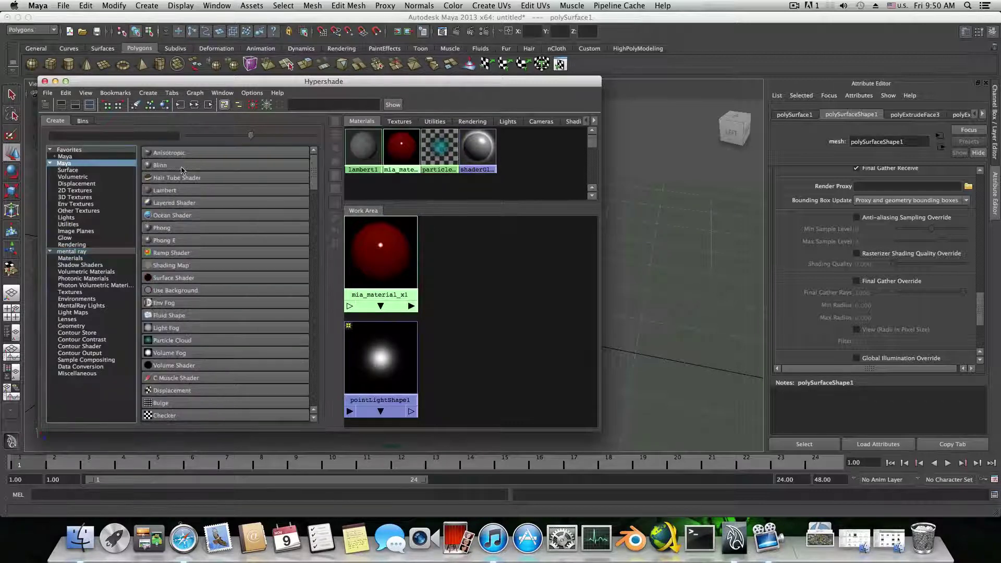
{"action": "left_click", "coordinate": [180, 166]}
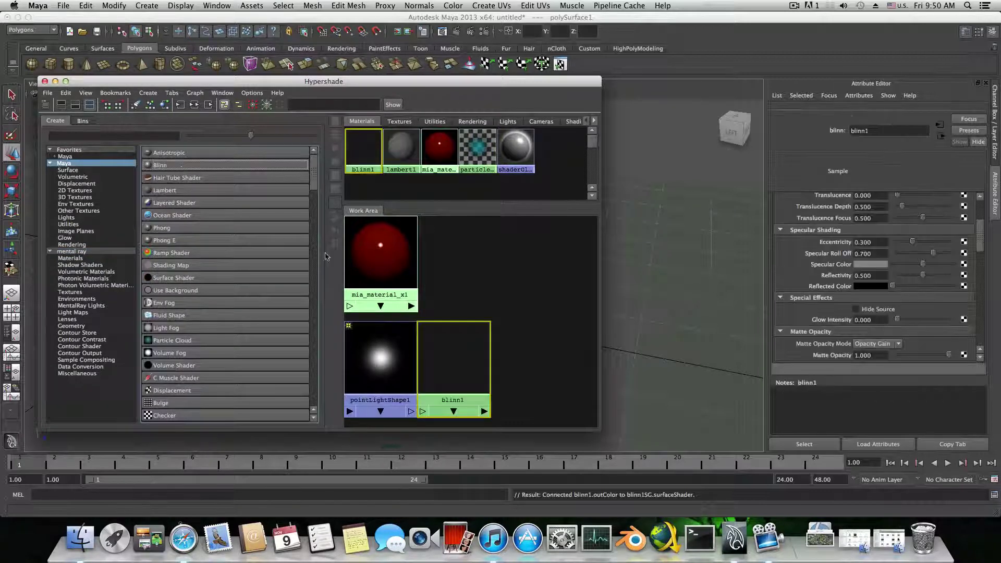
{"action": "left_click", "coordinate": [134, 107]}
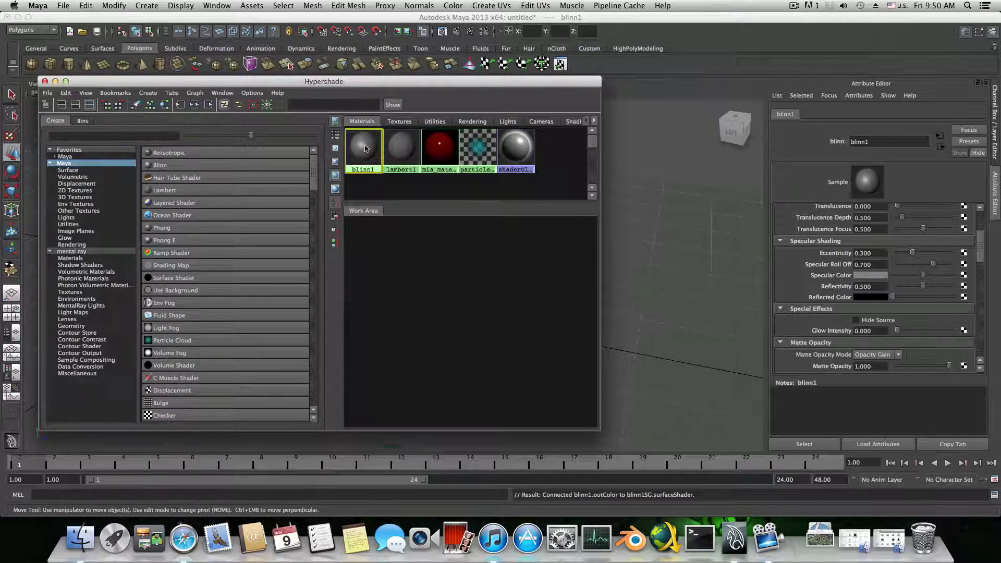
{"action": "middle_click_drag", "start_coordinate": [364, 151], "coordinate": [447, 290]}
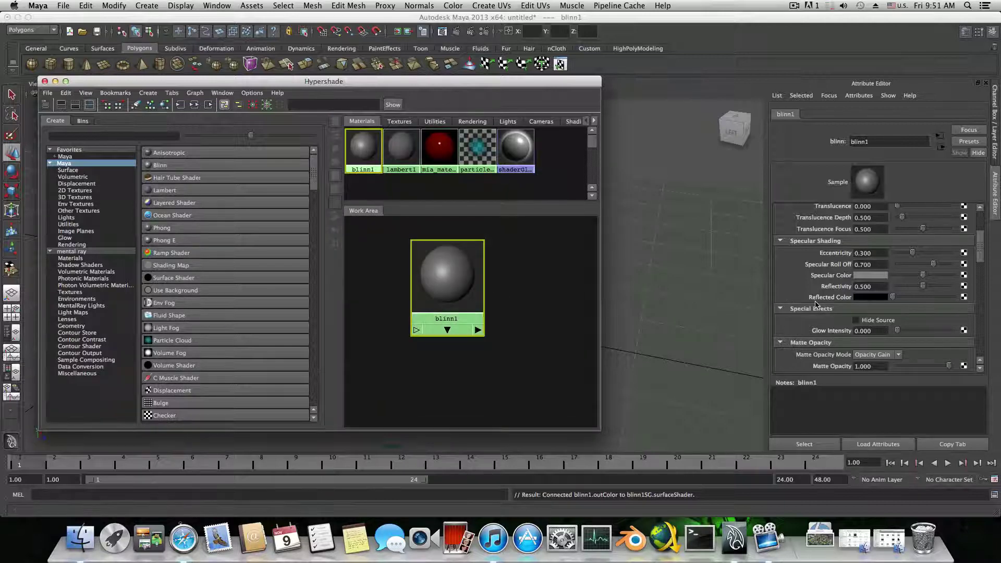
{"action": "scroll", "coordinate": [817, 305], "scroll_direction": "up", "scroll_amount": 1}
{"action": "scroll", "coordinate": [817, 305], "scroll_direction": "up", "scroll_amount": 2}
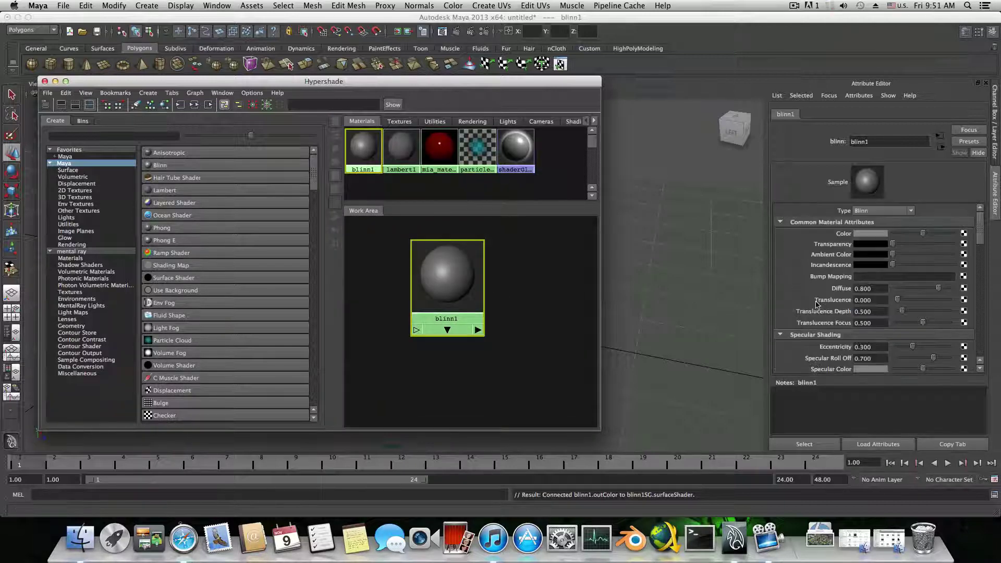
{"action": "left_click", "coordinate": [885, 237]}
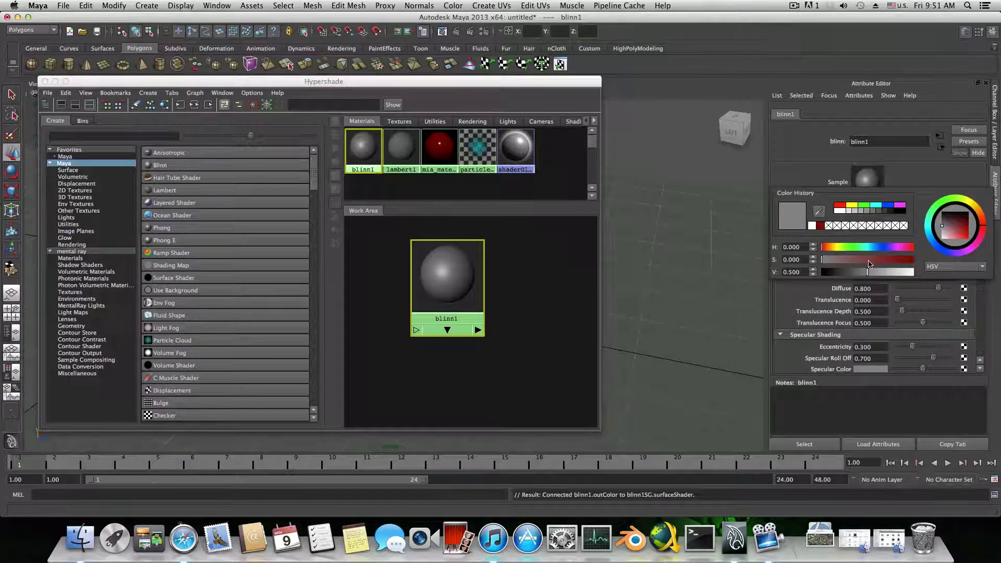
{"action": "left_click_drag", "start_coordinate": [869, 264], "coordinate": [915, 262]}
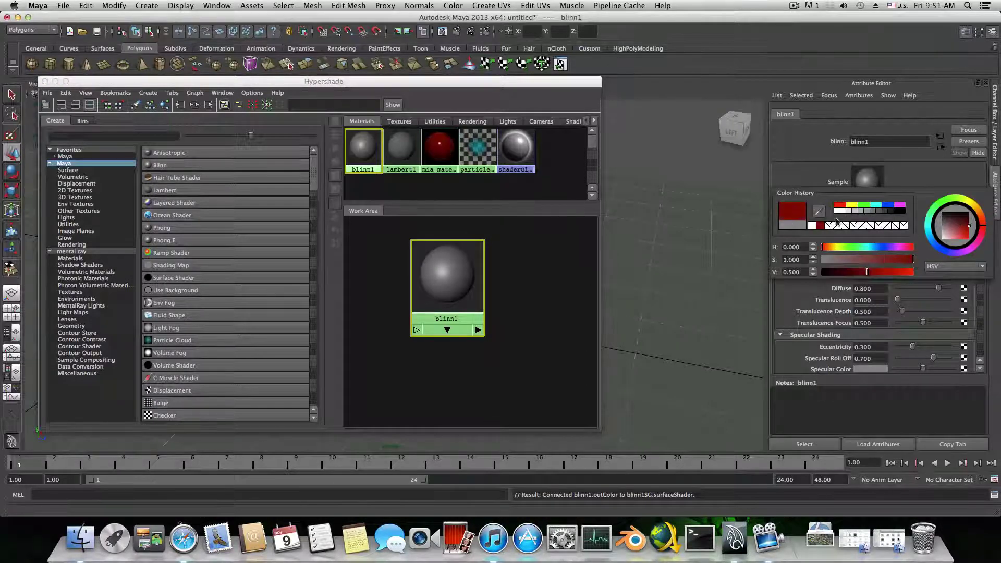
{"action": "key", "text": "Escape"}
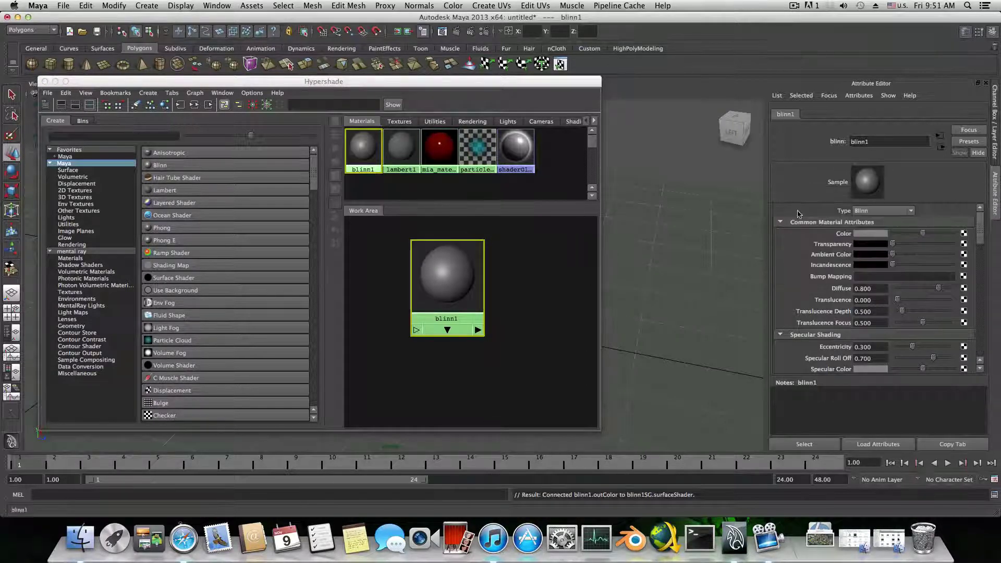
{"action": "left_click", "coordinate": [881, 238]}
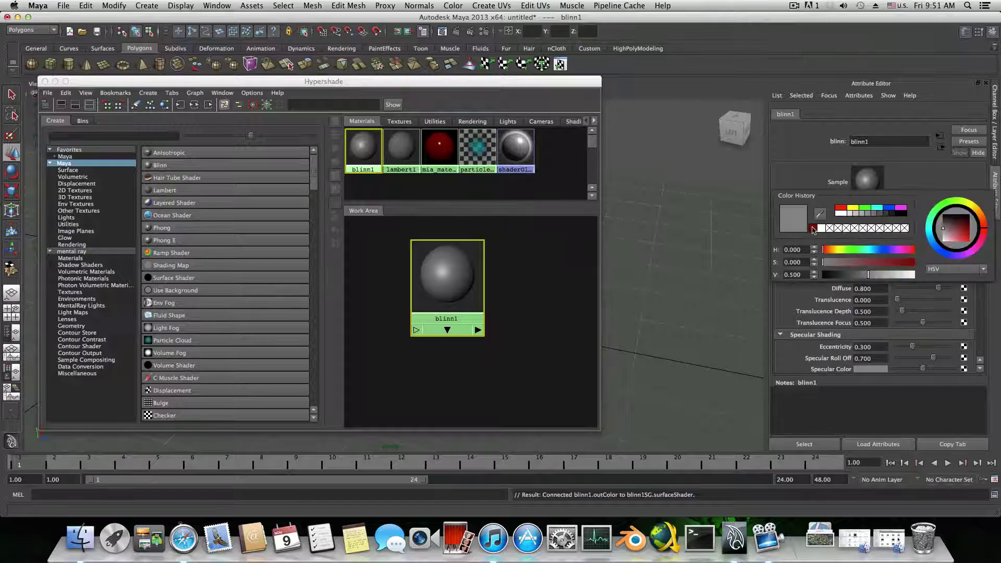
{"action": "left_click", "coordinate": [813, 229]}
{"action": "key", "text": "Escape"}
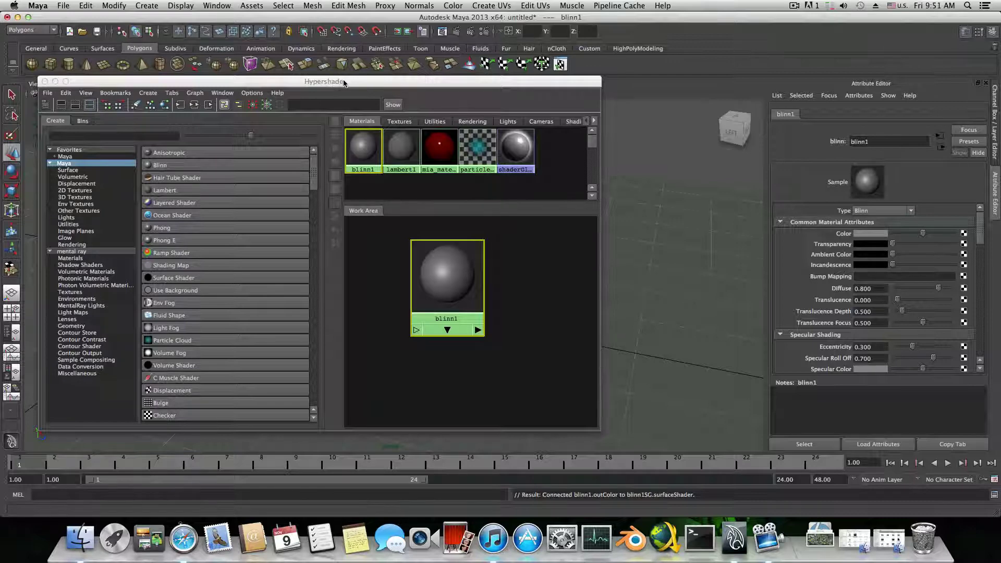
Set the new Blinn material's color to a saturated dark red
{"action": "mouse_move", "coordinate": [343, 82]}
{"action": "left_mouse_down"}
{"action": "mouse_move", "coordinate": [94, 118]}
{"action": "mouse_move", "coordinate": [327, 90]}
{"action": "left_mouse_up"}
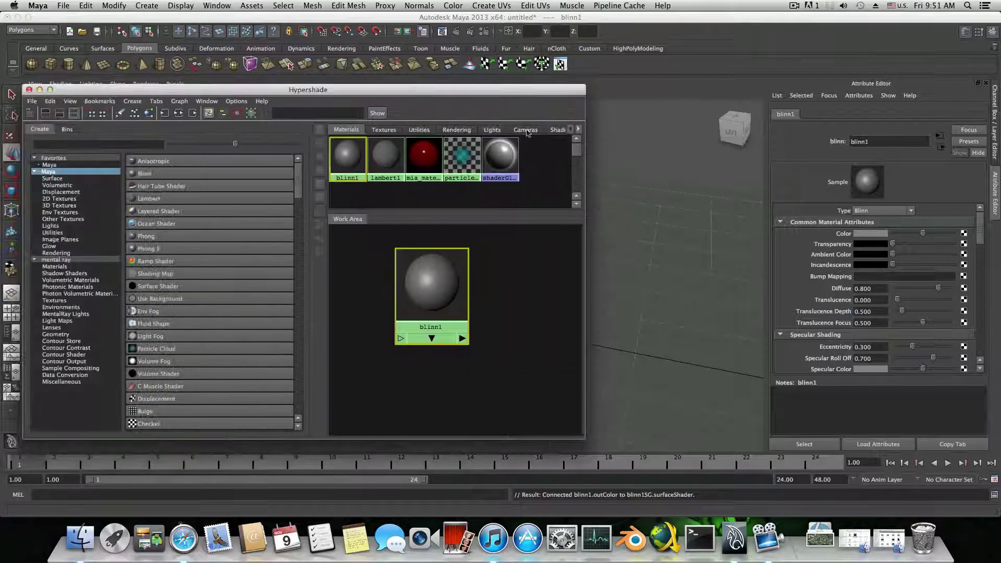
{"action": "left_click", "coordinate": [864, 233]}
{"action": "left_click_drag", "start_coordinate": [866, 260], "coordinate": [896, 260]}
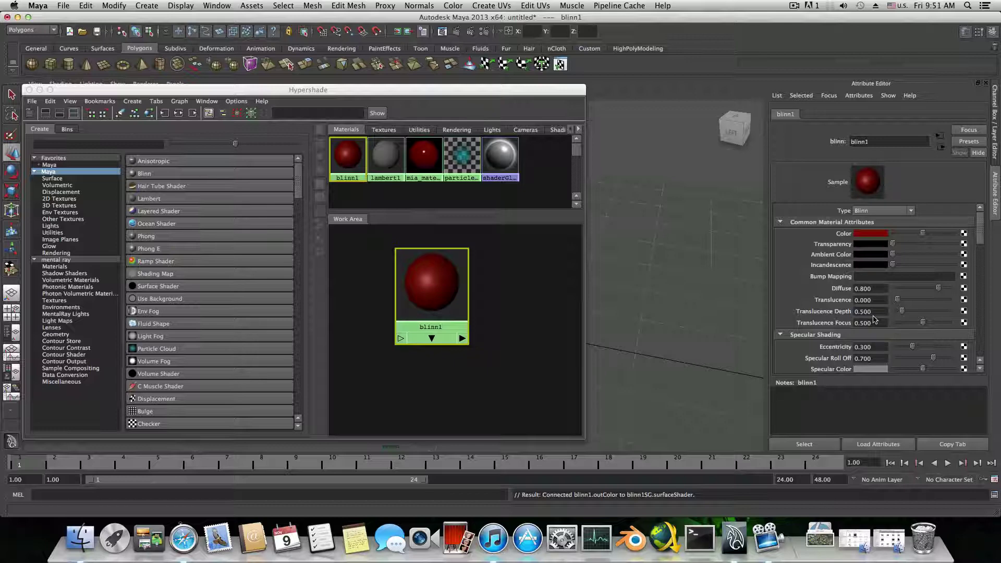
Save the scene as a Maya Binary file named SPHEARTUTORIAL in the project's scenes folder
{"action": "left_click", "coordinate": [63, 5]}
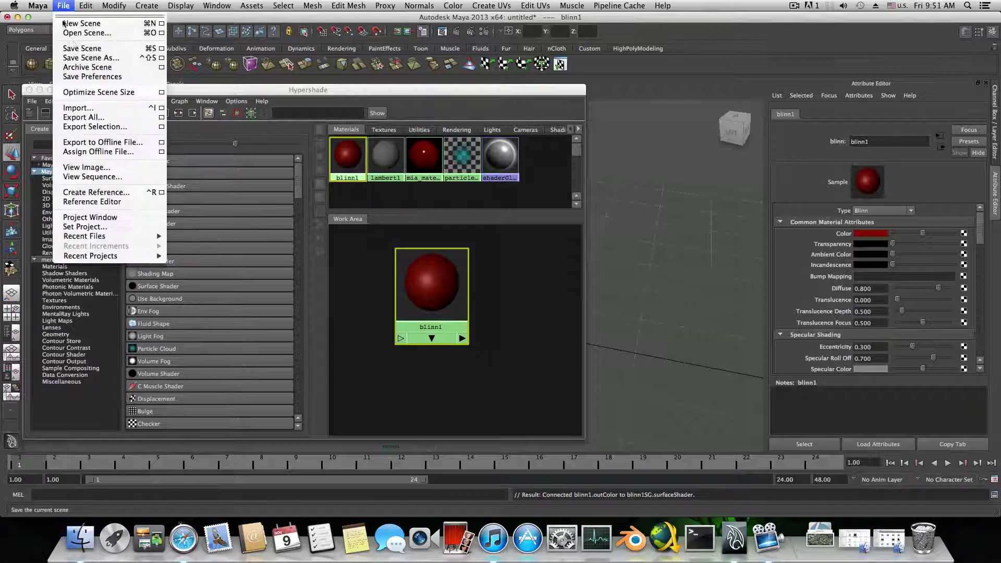
{"action": "left_click", "coordinate": [81, 59]}
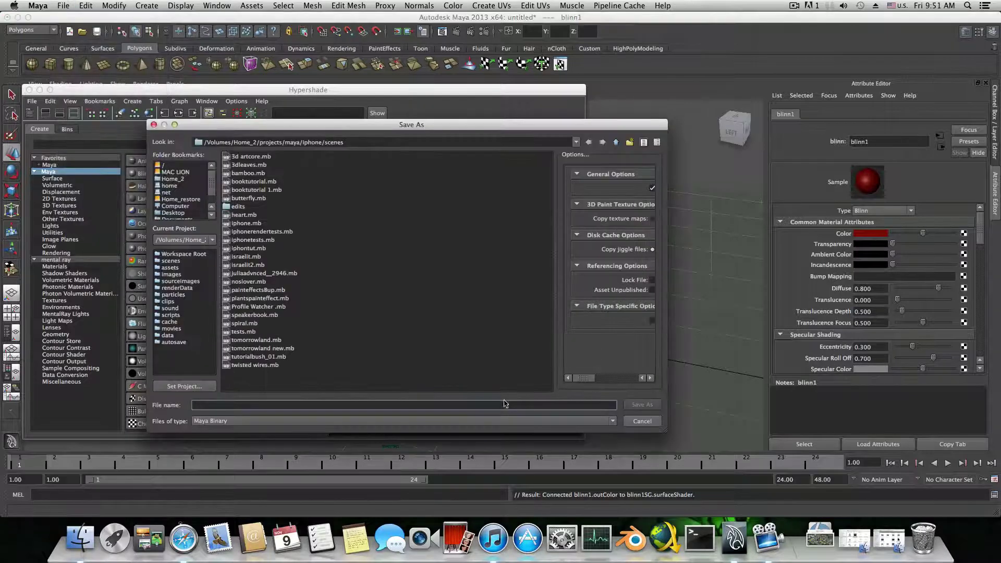
{"action": "type", "text": "sp"}
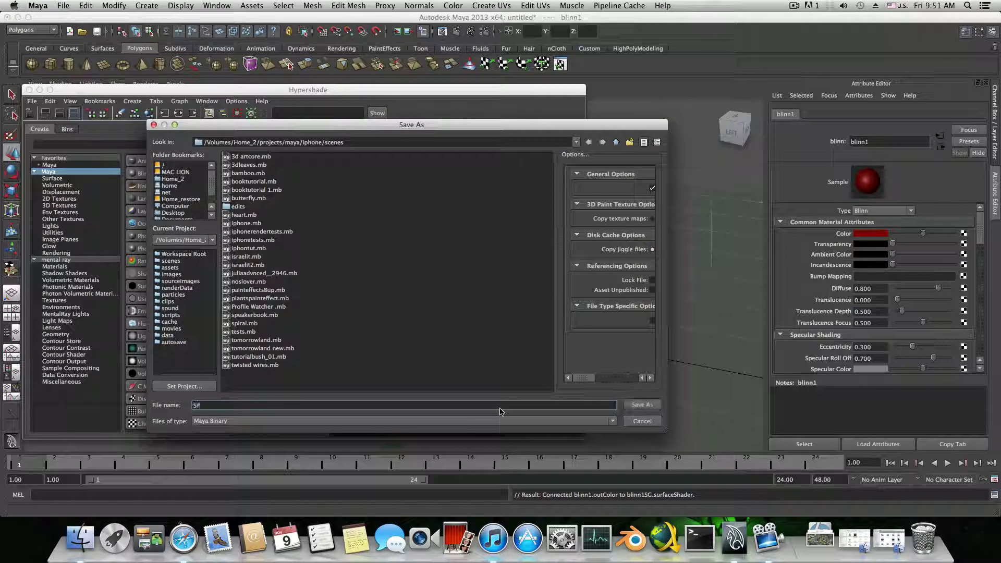
{"action": "type", "text": "HEARTUTORIAL"}
{"action": "left_click", "coordinate": [646, 405]}
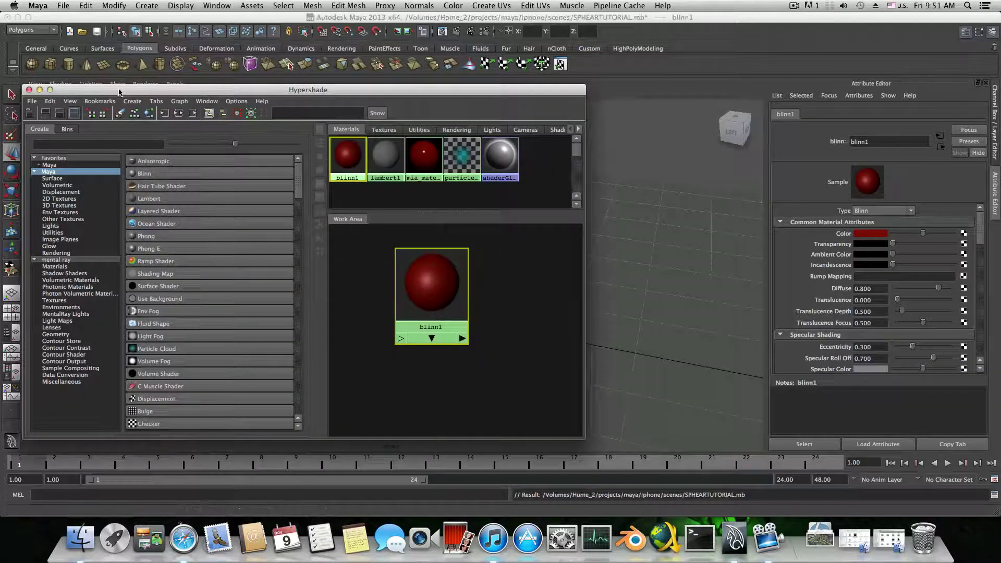
Set the Blinn's specular roll off to about 0.596, darken its specular color to a deeper grey, and raise reflectivity to 1.000
{"action": "left_click_drag", "start_coordinate": [119, 92], "coordinate": [166, 83]}
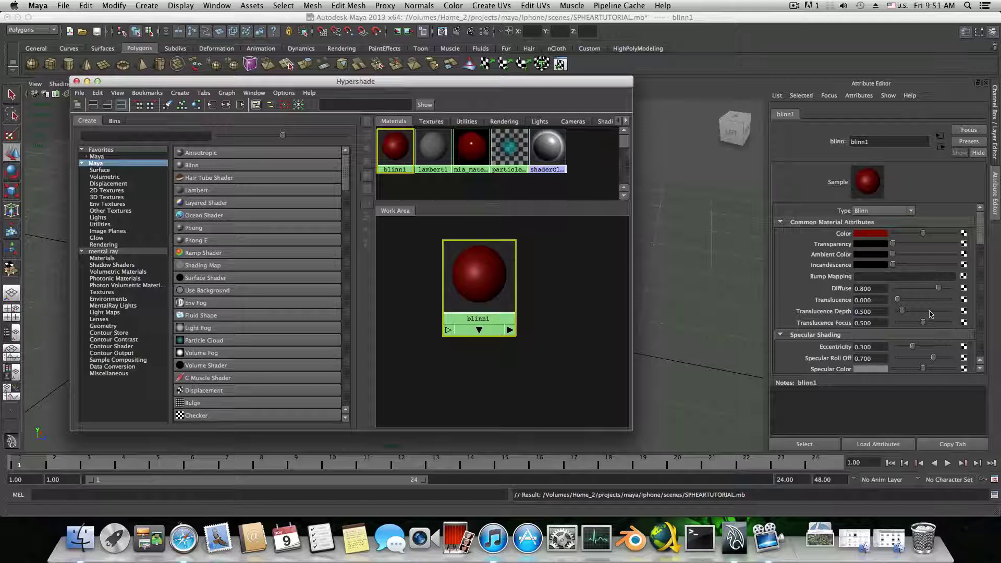
{"action": "scroll", "coordinate": [932, 317], "scroll_direction": "down", "scroll_amount": 2}
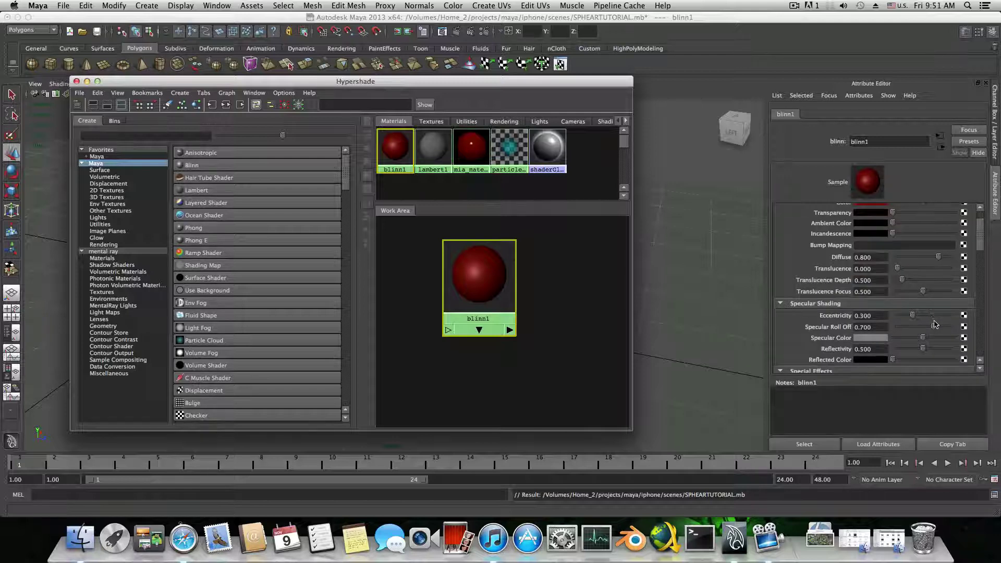
{"action": "left_click_drag", "start_coordinate": [934, 327], "coordinate": [930, 327]}
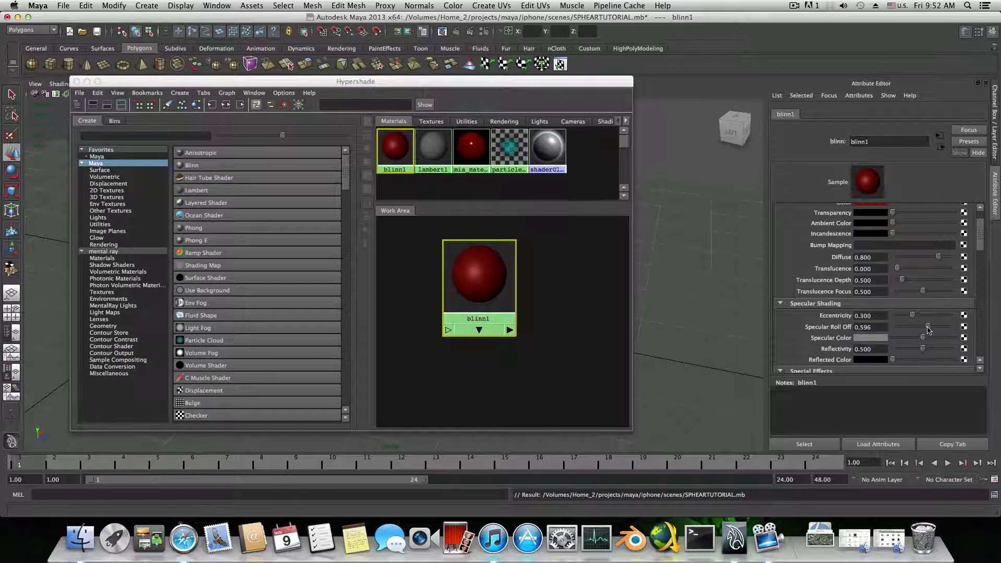
{"action": "left_click_drag", "start_coordinate": [924, 340], "coordinate": [913, 342]}
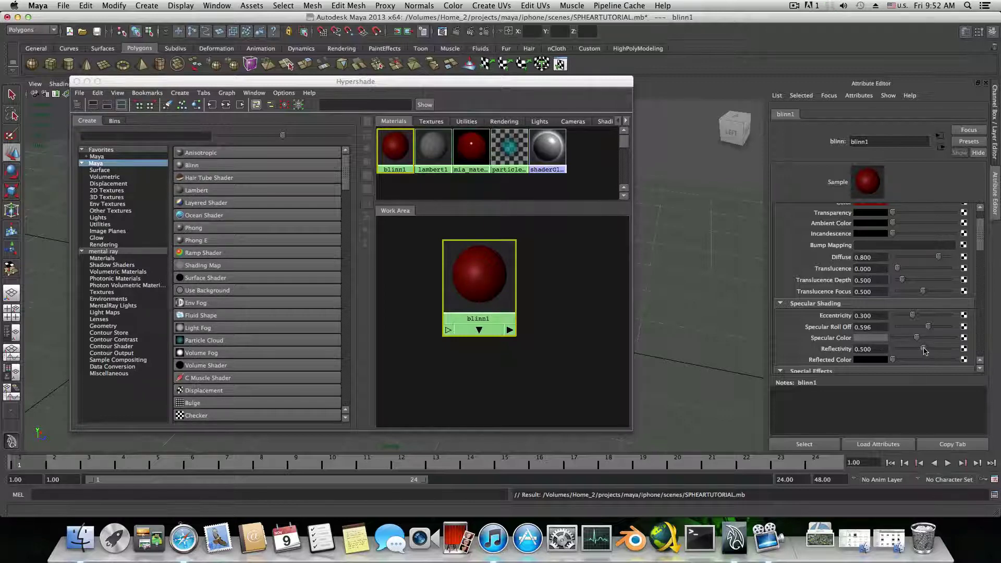
{"action": "left_click_drag", "start_coordinate": [924, 351], "coordinate": [959, 353]}
Set the Blinn's mental ray reflection blur (Mi Reflection Blur) to 4
{"action": "scroll", "coordinate": [920, 346], "scroll_direction": "down", "scroll_amount": 2}
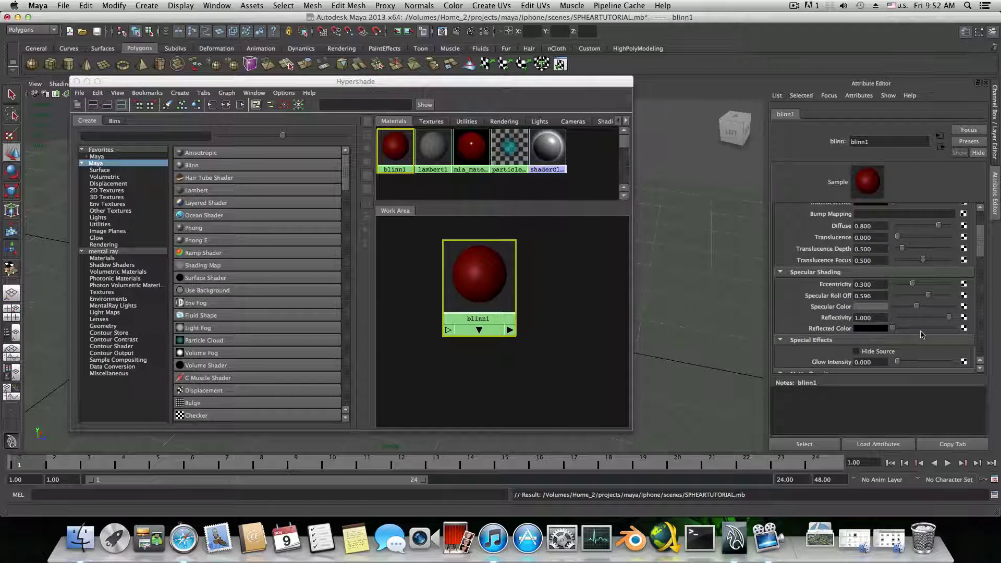
{"action": "scroll", "coordinate": [922, 335], "scroll_direction": "down", "scroll_amount": 4}
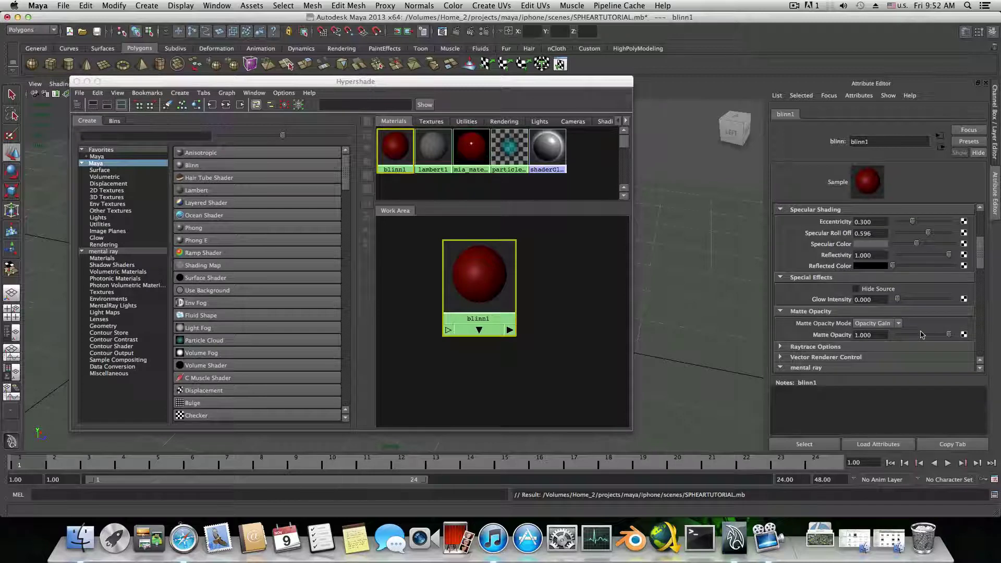
{"action": "scroll", "coordinate": [922, 335], "scroll_direction": "down", "scroll_amount": 4}
{"action": "scroll", "coordinate": [922, 335], "scroll_direction": "down", "scroll_amount": 6}
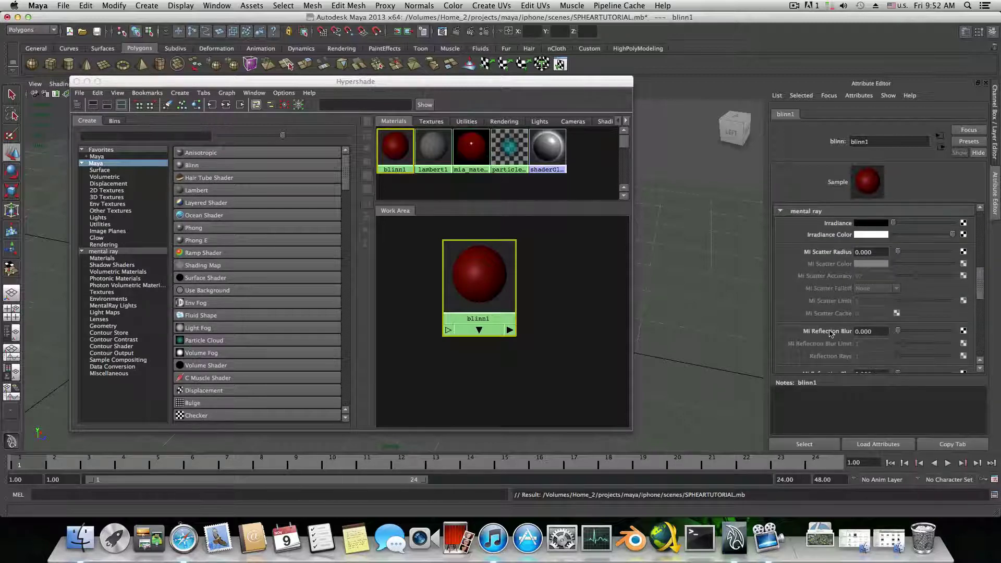
{"action": "left_click_drag", "start_coordinate": [901, 334], "coordinate": [904, 334]}
{"action": "type", "text": "4"}
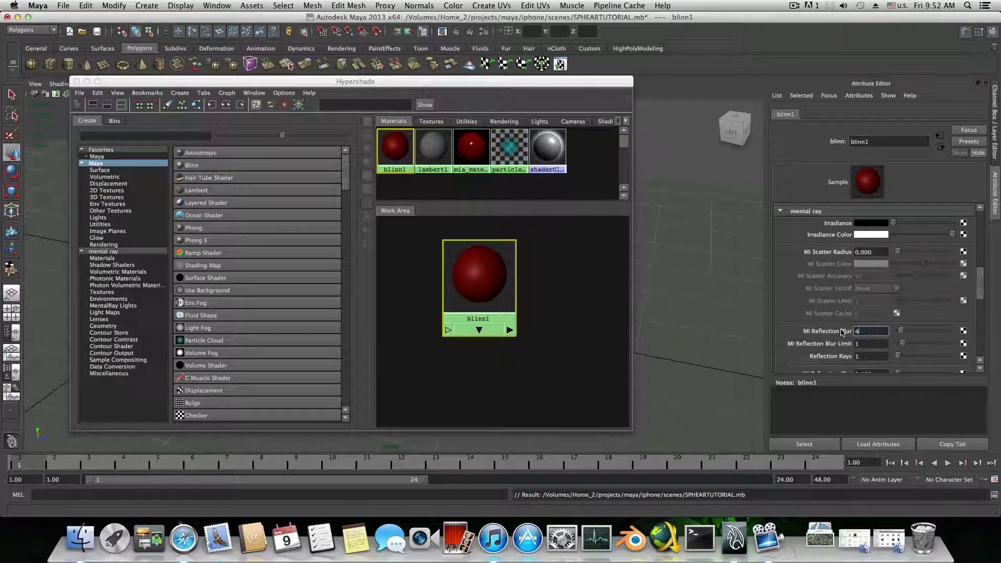
Disable Derive From Maya for the Blinn's photon attributes, take the settings from Maya, and set the photon shininess to about 14.032
{"action": "scroll", "coordinate": [842, 333], "scroll_direction": "down", "scroll_amount": 8}
{"action": "scroll", "coordinate": [842, 333], "scroll_direction": "down", "scroll_amount": 2}
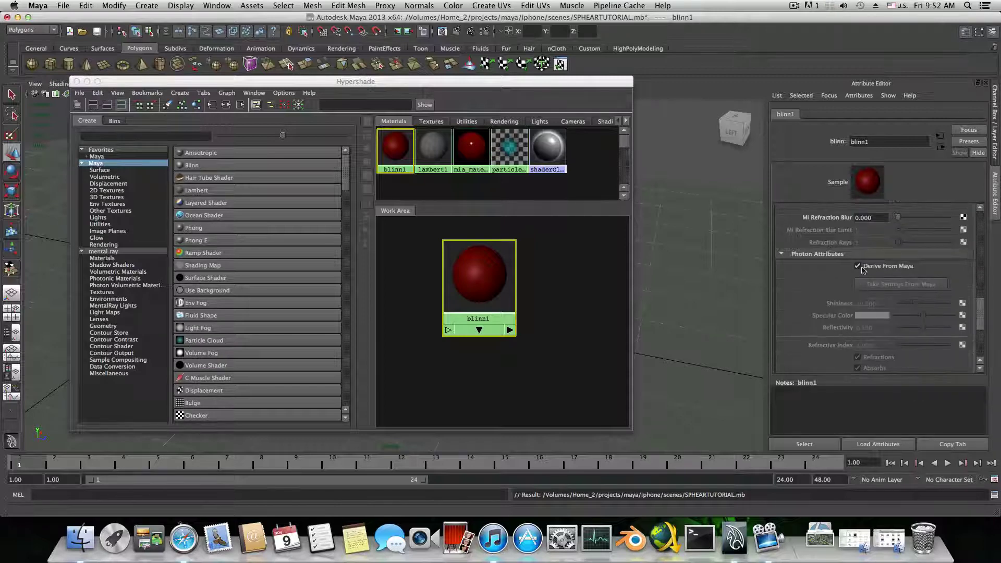
{"action": "left_click", "coordinate": [858, 267]}
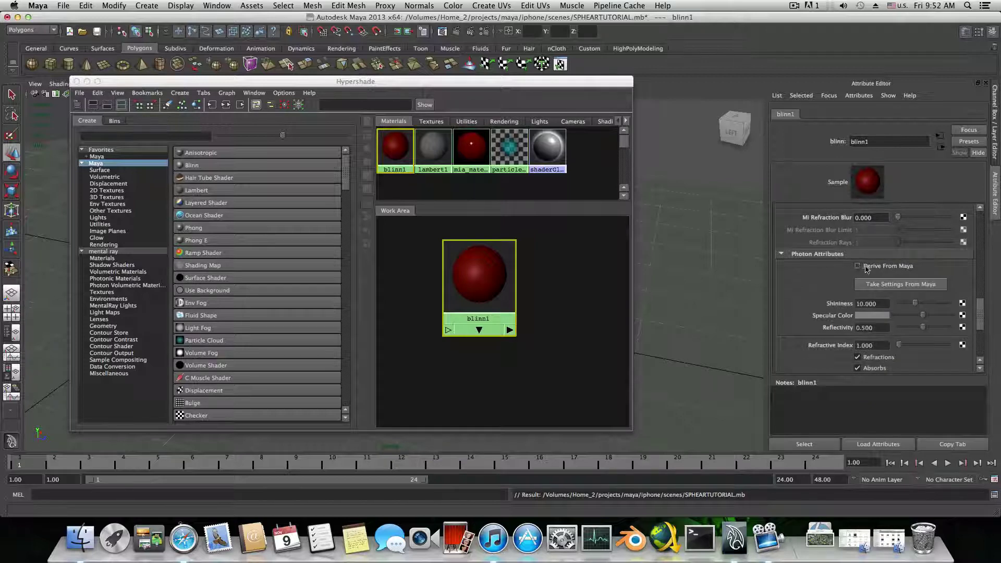
{"action": "left_click", "coordinate": [894, 288]}
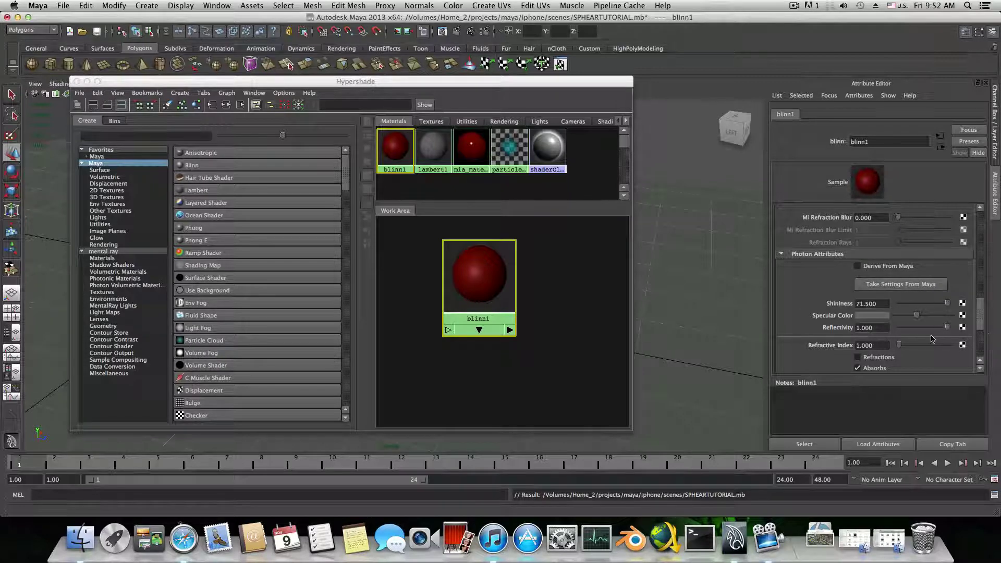
{"action": "left_click_drag", "start_coordinate": [948, 304], "coordinate": [929, 307]}
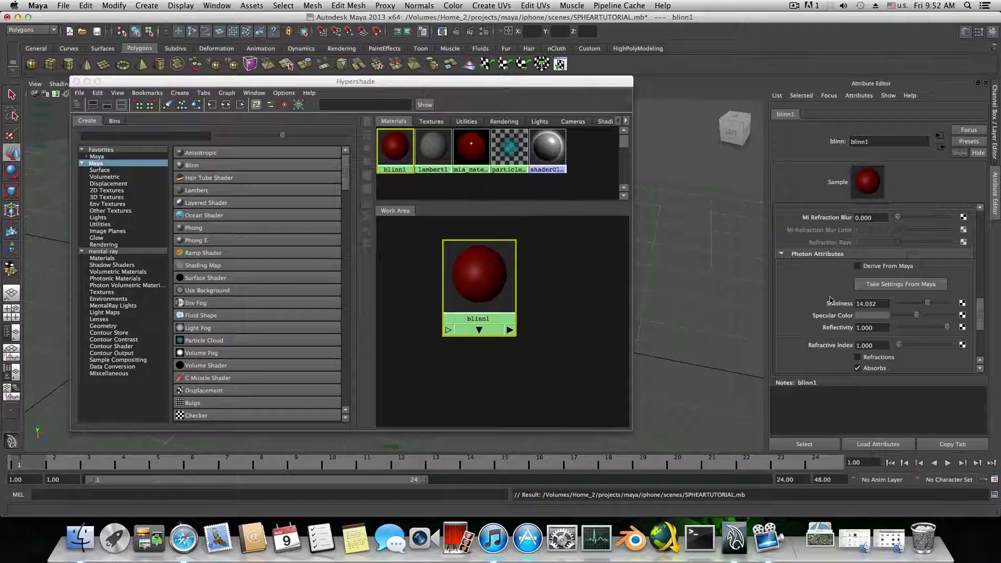
Change the Blinn's photon color to black and lower its photon reflectivity to about 0.290
{"action": "scroll", "coordinate": [870, 354], "scroll_direction": "down", "scroll_amount": 3}
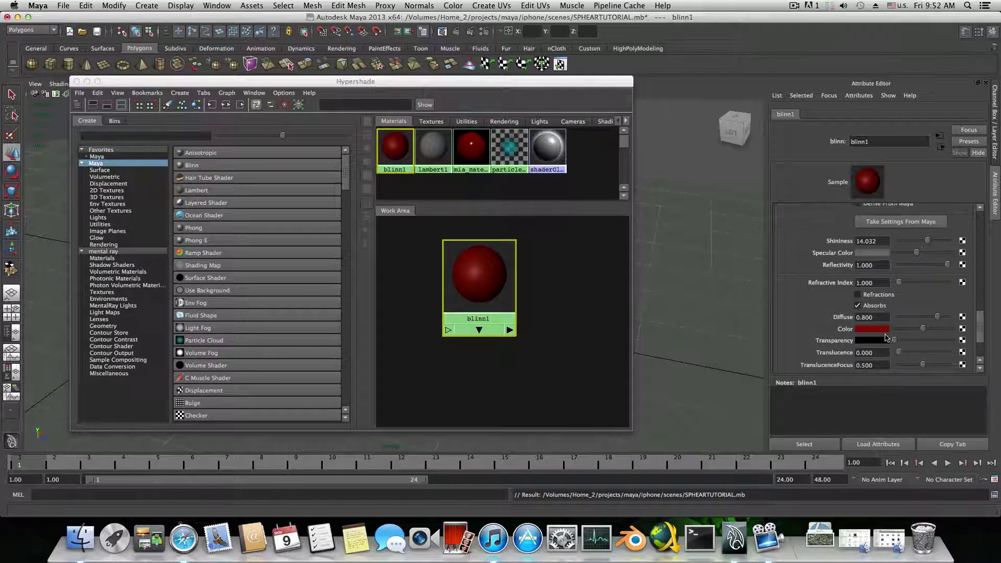
{"action": "left_click", "coordinate": [870, 330]}
{"action": "left_click", "coordinate": [474, 275]}
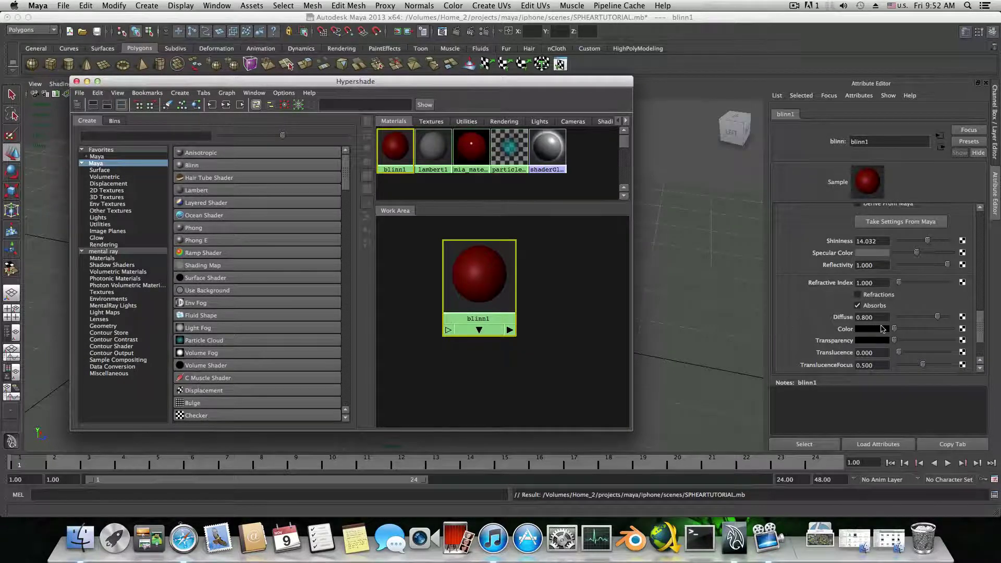
{"action": "scroll", "coordinate": [946, 360], "scroll_direction": "down", "scroll_amount": 2}
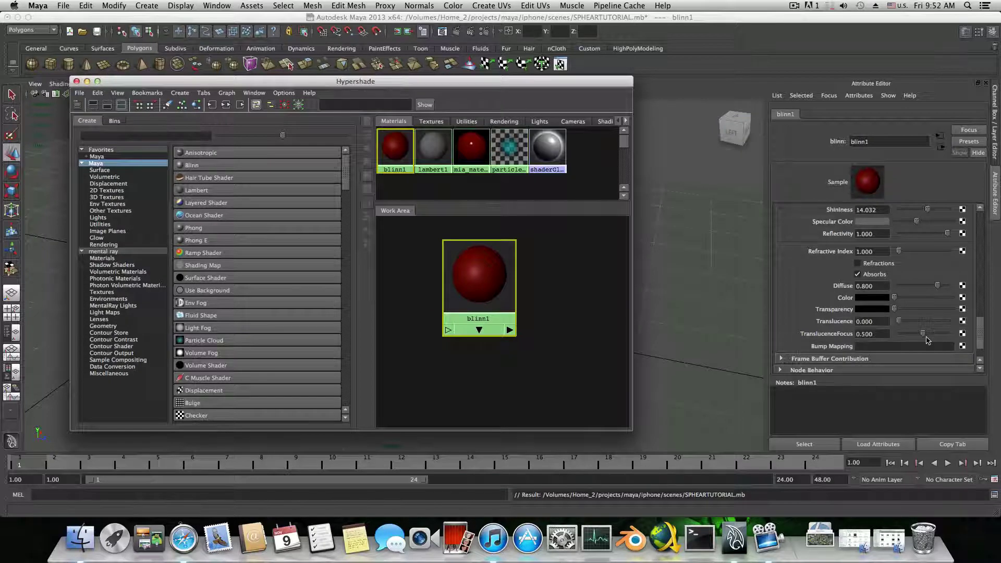
{"action": "scroll", "coordinate": [928, 346], "scroll_direction": "up", "scroll_amount": 2}
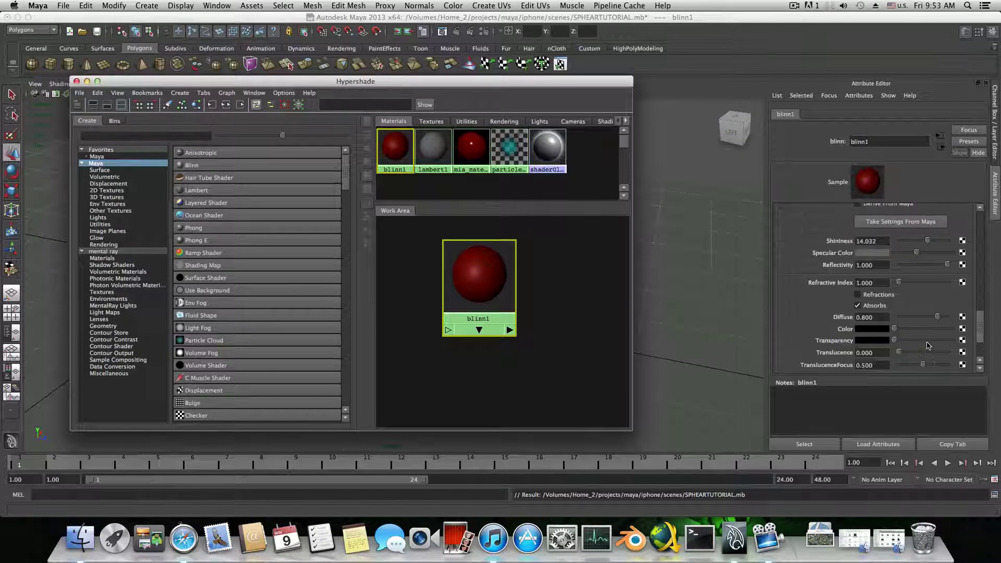
{"action": "scroll", "coordinate": [928, 346], "scroll_direction": "up", "scroll_amount": 2}
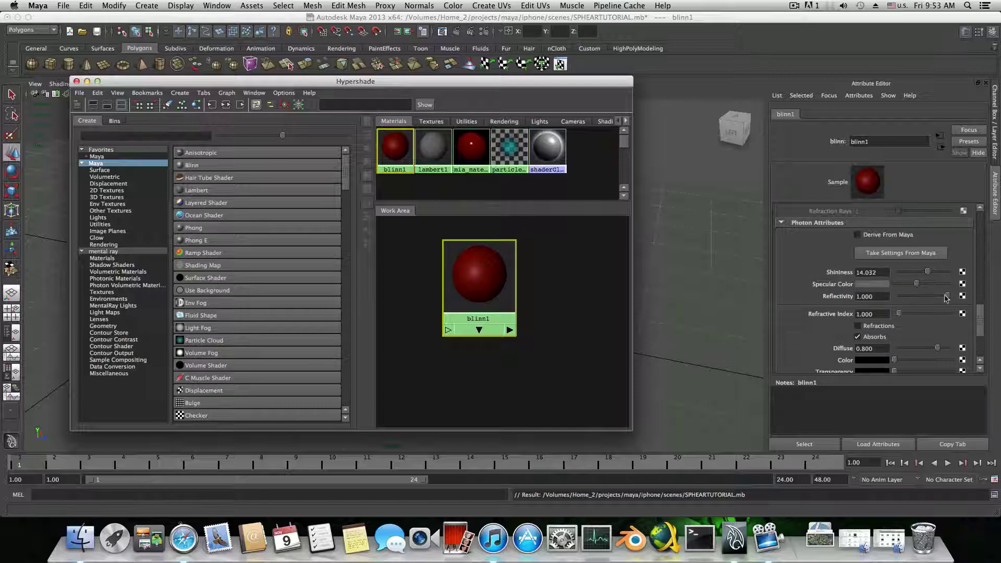
{"action": "left_click_drag", "start_coordinate": [948, 296], "coordinate": [914, 302]}
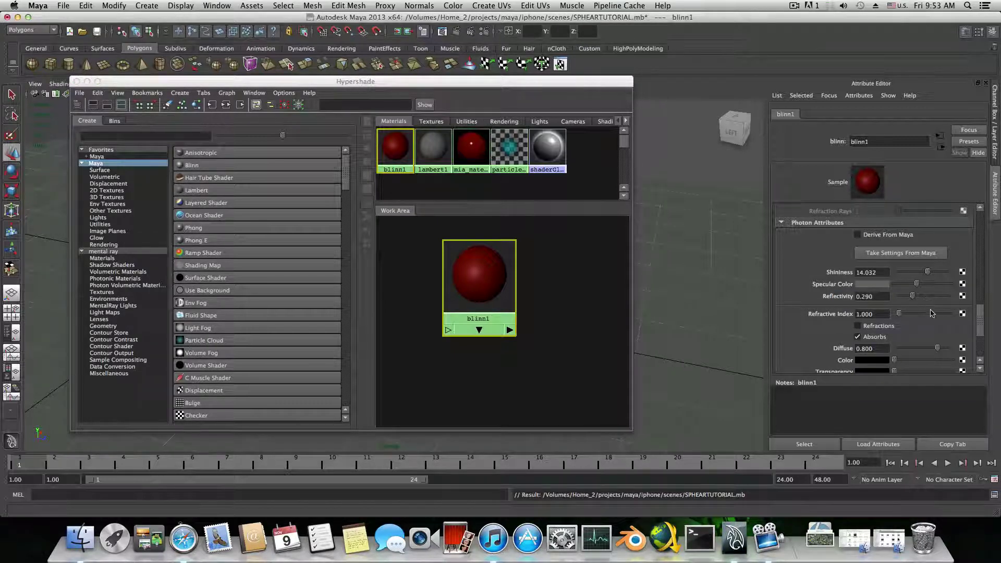
Lower the Blinn's eccentricity to about 0.202 and its diffuse to about 0.566
{"action": "scroll", "coordinate": [944, 299], "scroll_direction": "up", "scroll_amount": 2}
{"action": "scroll", "coordinate": [944, 300], "scroll_direction": "up", "scroll_amount": 5}
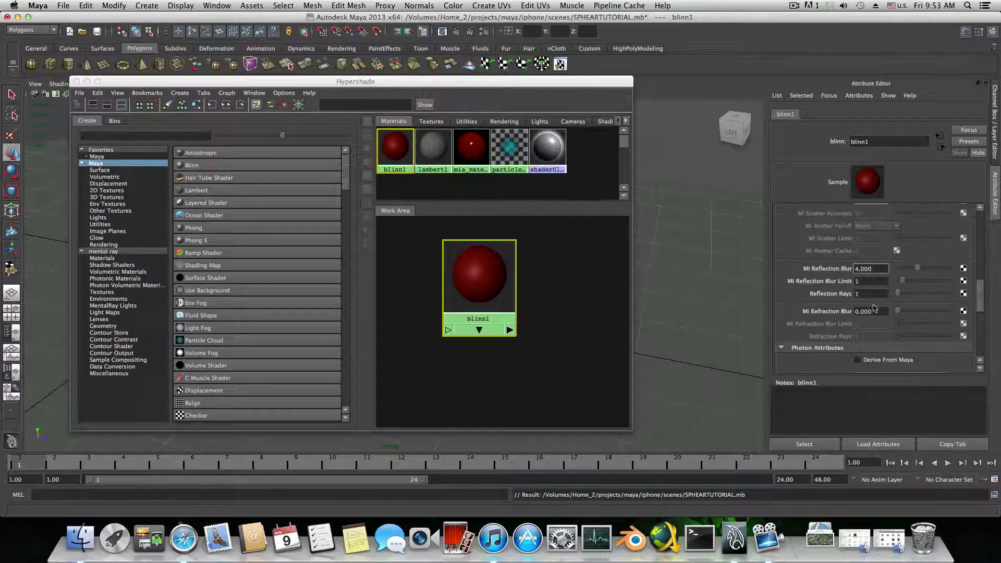
{"action": "scroll", "coordinate": [918, 281], "scroll_direction": "up", "scroll_amount": 10}
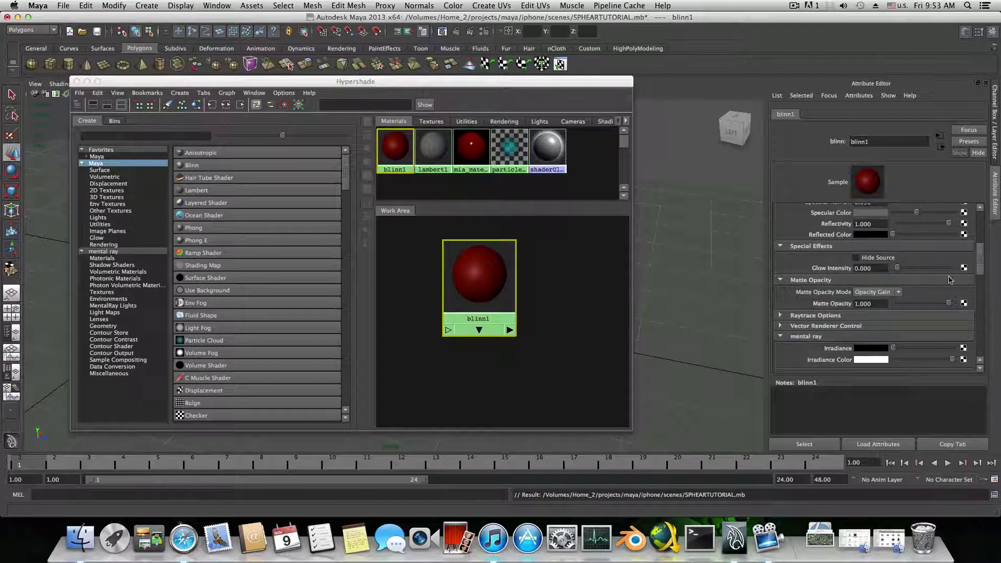
{"action": "scroll", "coordinate": [907, 299], "scroll_direction": "up", "scroll_amount": 4}
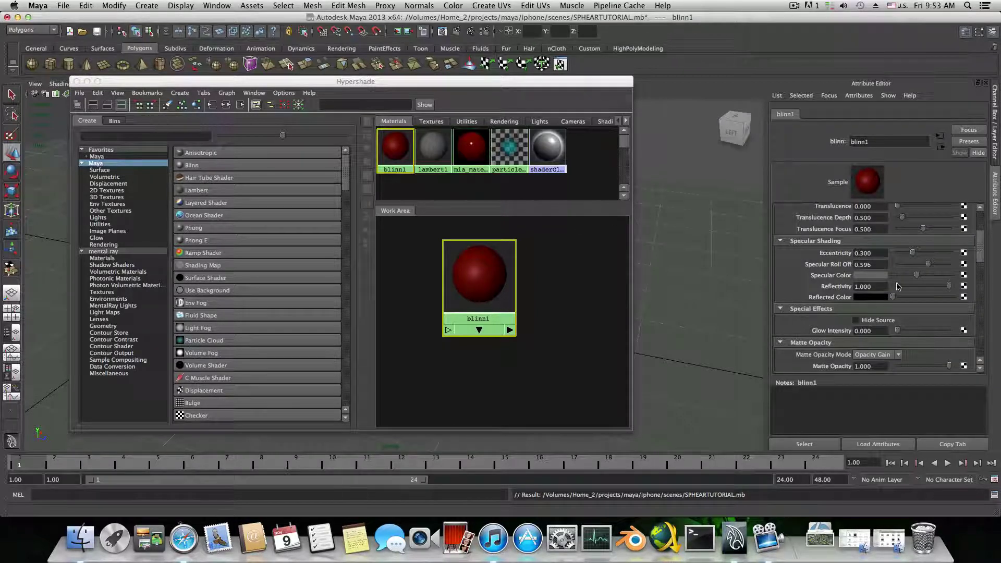
{"action": "scroll", "coordinate": [887, 266], "scroll_direction": "up", "scroll_amount": 2}
{"action": "left_click_drag", "start_coordinate": [911, 285], "coordinate": [909, 288]}
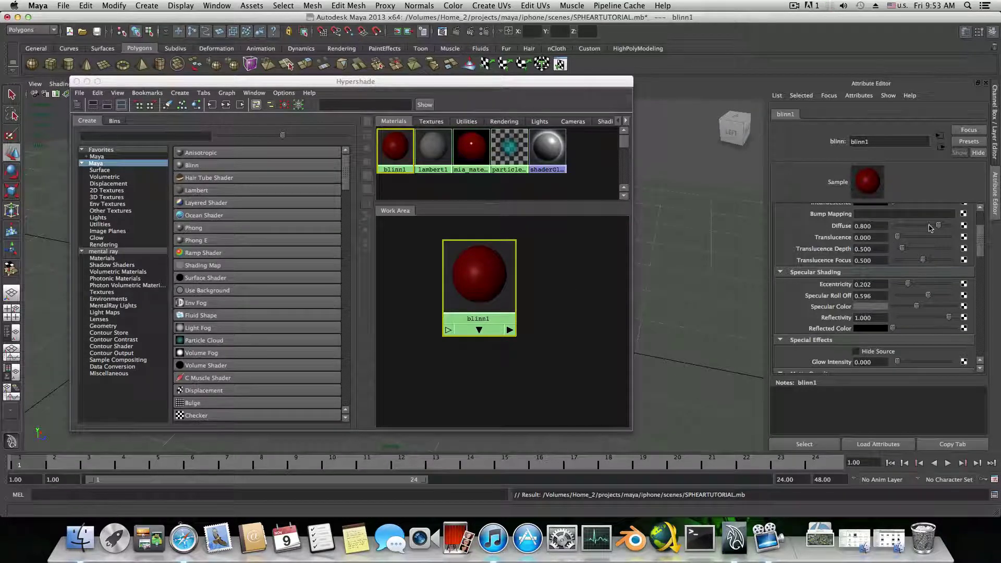
{"action": "left_click_drag", "start_coordinate": [939, 226], "coordinate": [927, 230]}
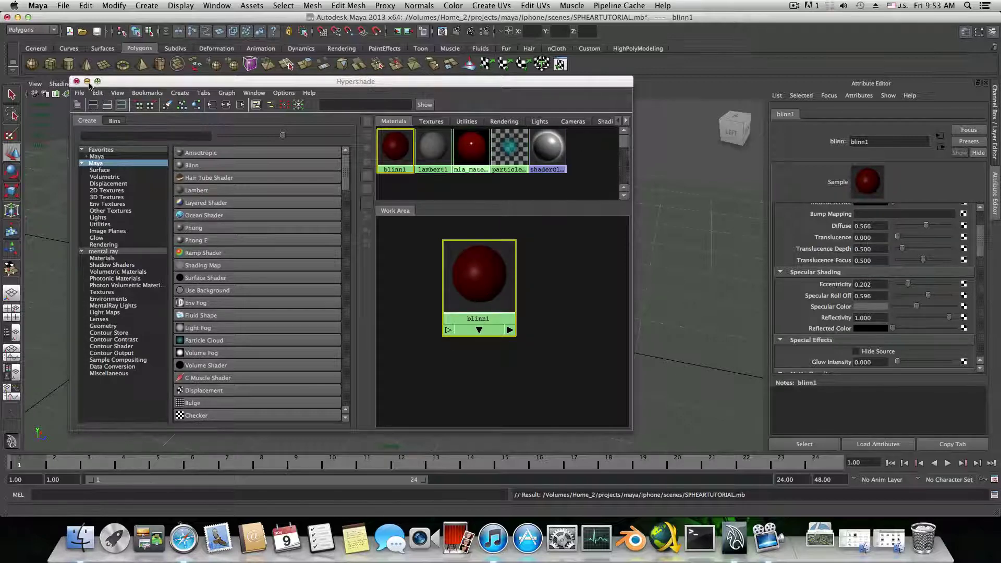
Minimize the Hypershade, render a closer perspective view of the striped sphere with mental ray to check its look, and close the render window
{"action": "left_click", "coordinate": [87, 81]}
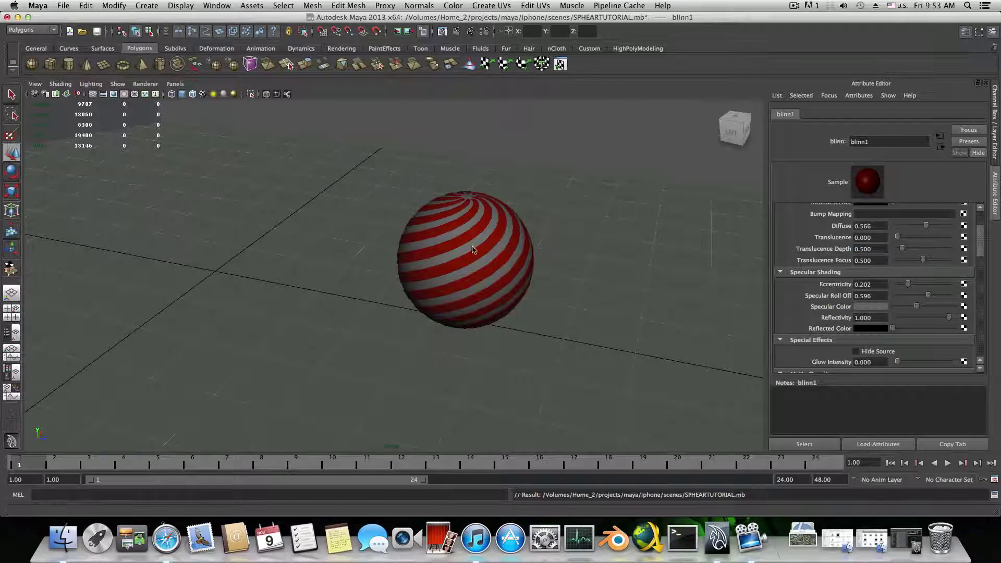
{"action": "right_click_drag", "start_coordinate": [473, 247], "coordinate": [512, 255], "text": "alt"}
{"action": "middle_click_drag", "start_coordinate": [508, 264], "coordinate": [494, 286], "text": "alt"}
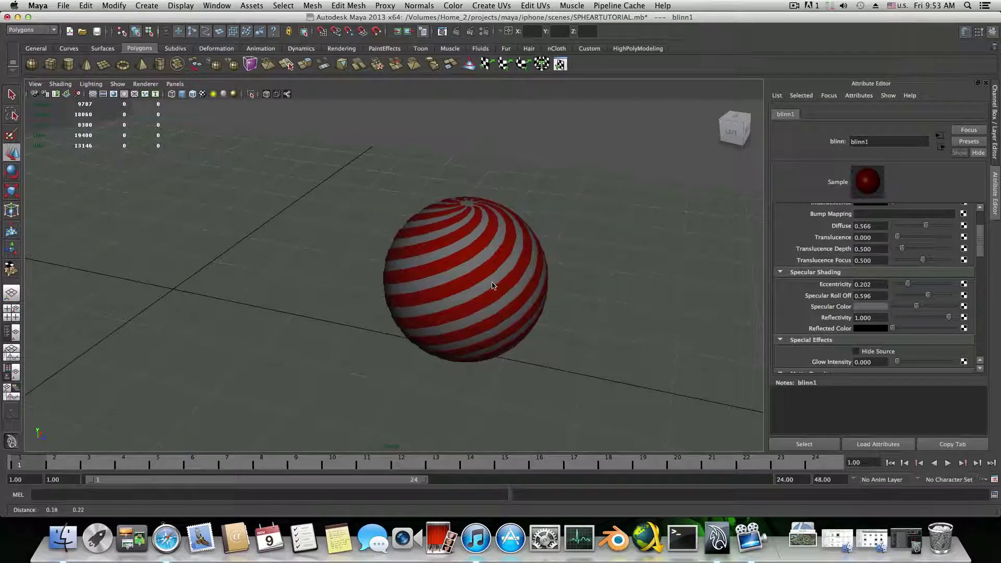
{"action": "left_click", "coordinate": [454, 34]}
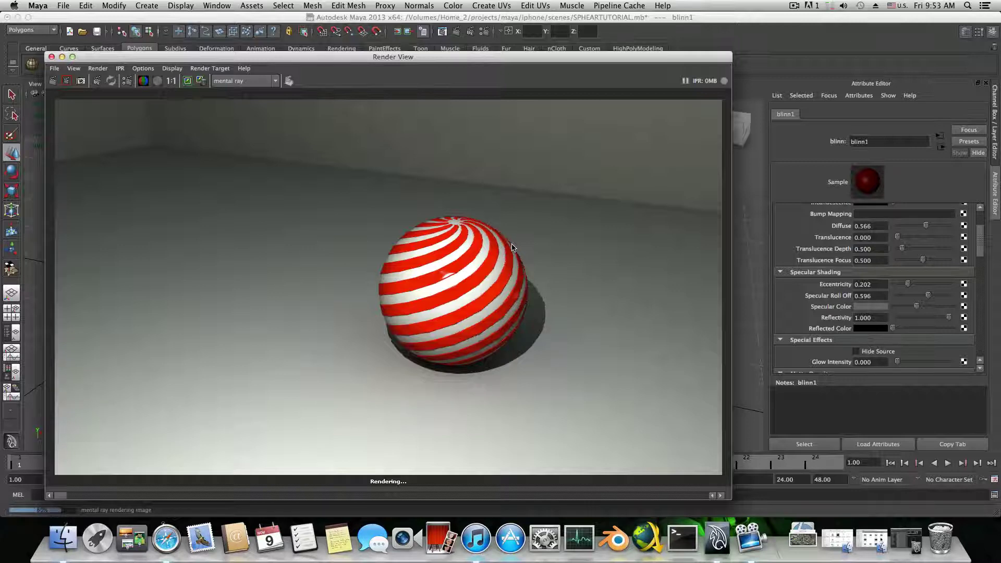
{"action": "left_click", "coordinate": [51, 57]}
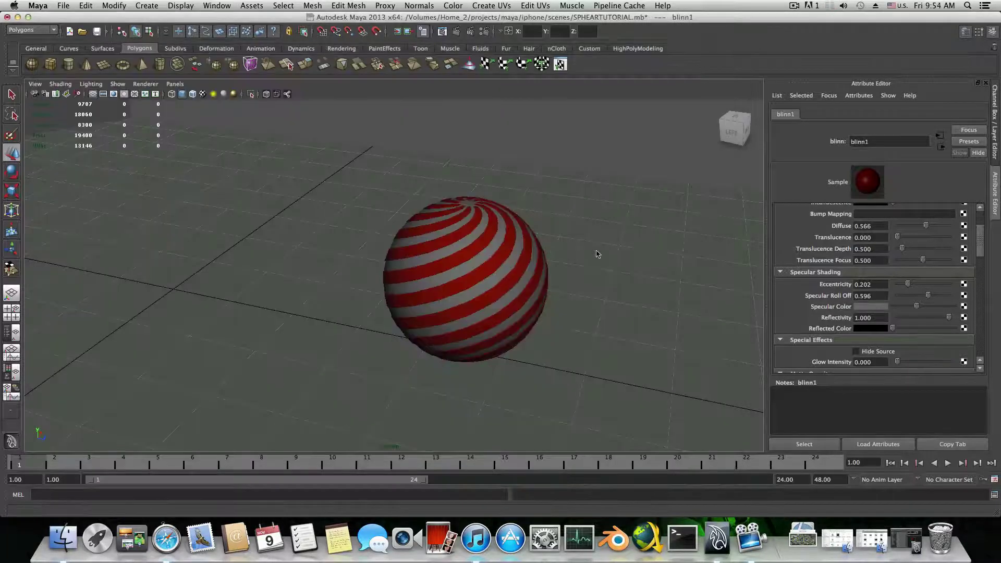
Select the point light and move it outward and higher above the floor, to about -10.421, 10.602, 4.874 cm
{"action": "right_click_drag", "start_coordinate": [599, 254], "coordinate": [361, 250], "text": "alt"}
{"action": "left_click_drag", "start_coordinate": [361, 250], "coordinate": [356, 184], "text": "alt"}
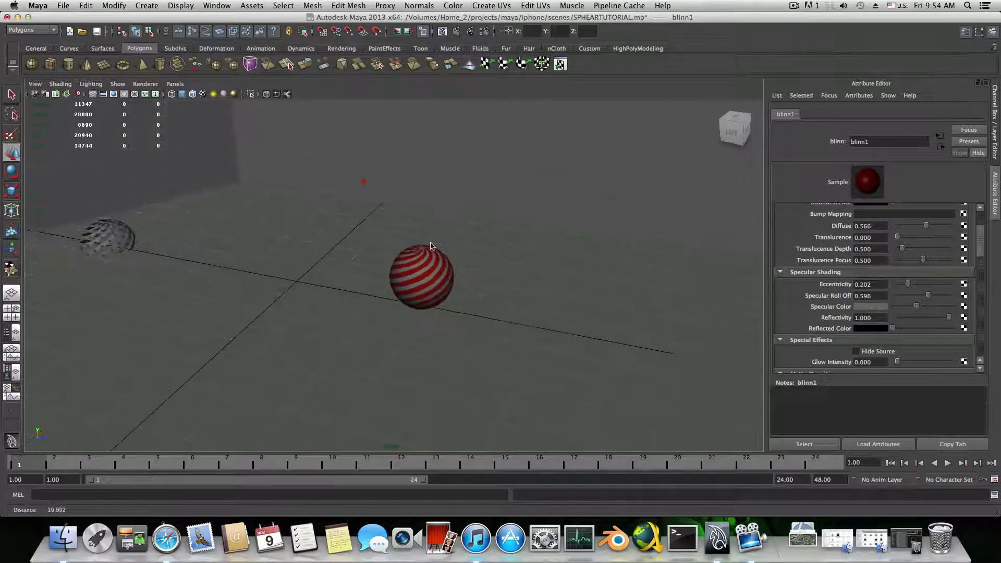
{"action": "left_click", "coordinate": [363, 185]}
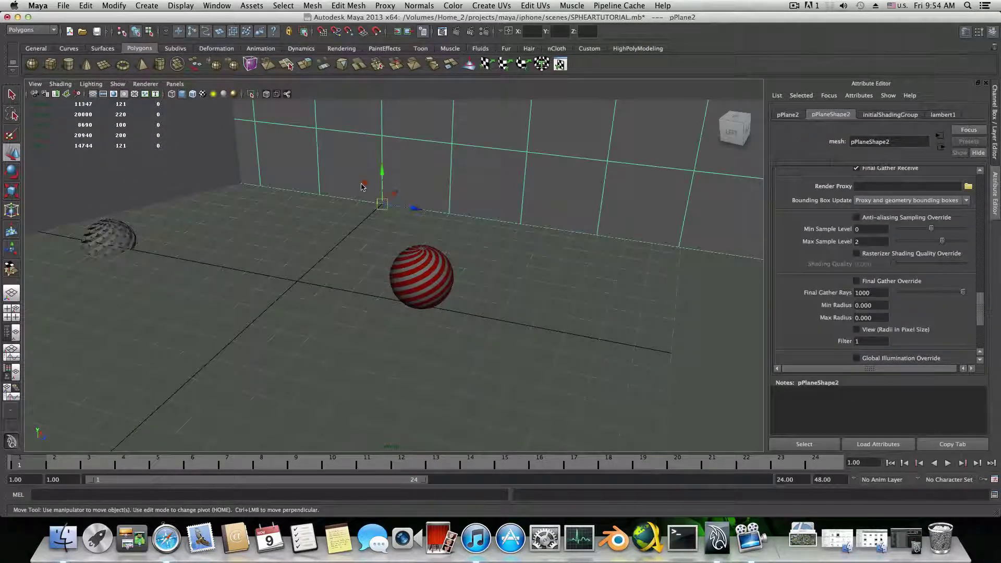
{"action": "left_click", "coordinate": [365, 185]}
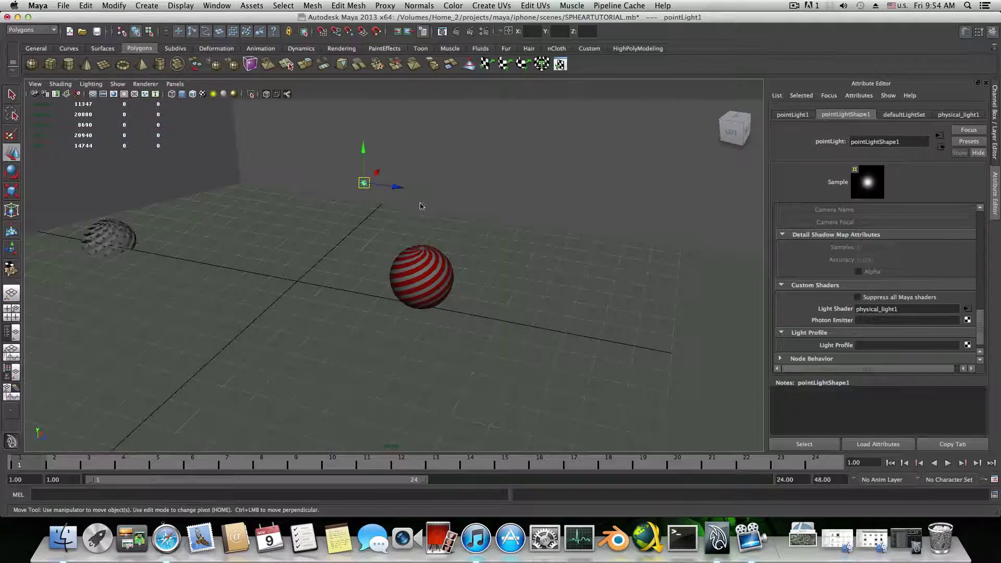
{"action": "key", "text": "7"}
{"action": "left_click_drag", "start_coordinate": [423, 207], "coordinate": [377, 220], "text": "alt"}
{"action": "left_click_drag", "start_coordinate": [316, 148], "coordinate": [164, 153]}
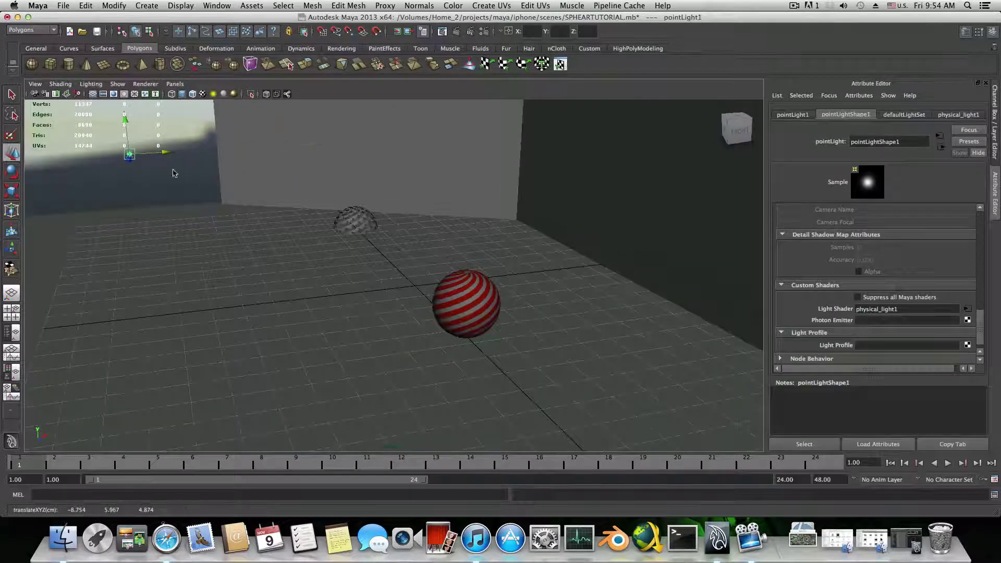
{"action": "right_click_drag", "start_coordinate": [246, 253], "coordinate": [249, 210], "text": "alt"}
{"action": "left_click_drag", "start_coordinate": [271, 189], "coordinate": [271, 126]}
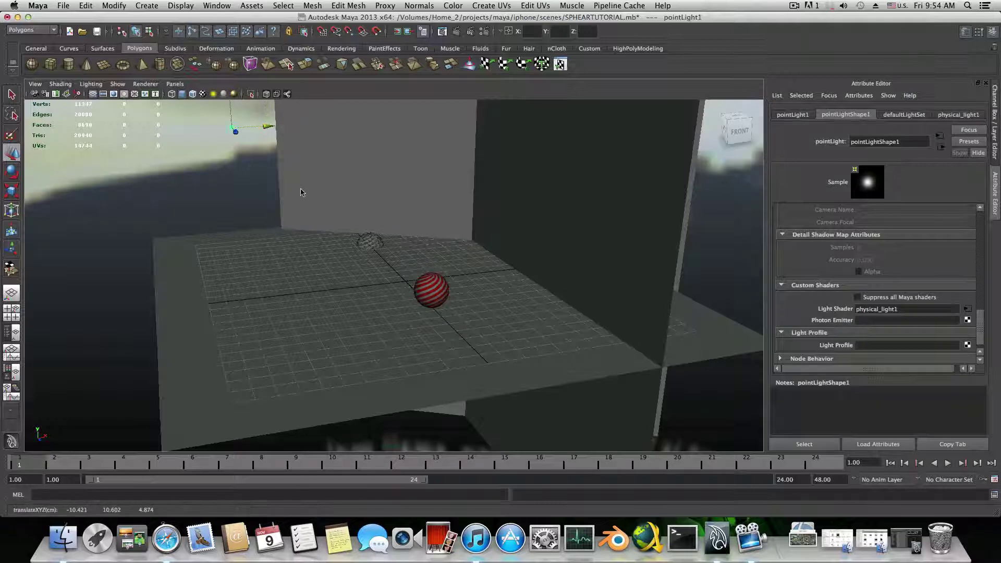
{"action": "left_click_drag", "start_coordinate": [302, 192], "coordinate": [330, 195], "text": "alt"}
{"action": "left_click_drag", "start_coordinate": [412, 208], "coordinate": [371, 206], "text": "alt"}
{"action": "right_click_drag", "start_coordinate": [371, 206], "coordinate": [426, 215], "text": "alt"}
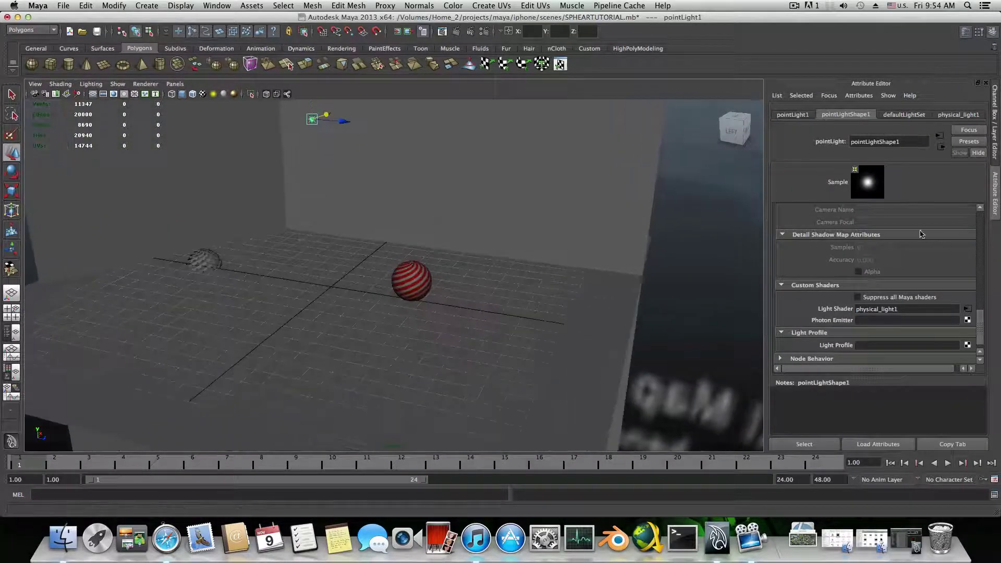
{"action": "middle_click_drag", "start_coordinate": [470, 183], "coordinate": [484, 227], "text": "alt"}
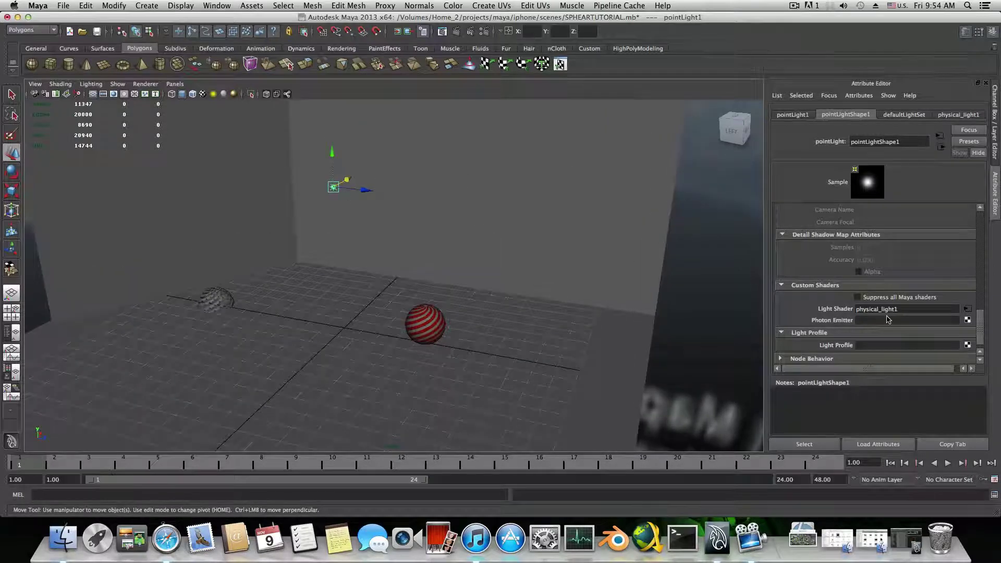
Lower the point light's intensity to about 0.367
{"action": "scroll", "coordinate": [888, 319], "scroll_direction": "up", "scroll_amount": 10}
{"action": "scroll", "coordinate": [888, 319], "scroll_direction": "up", "scroll_amount": 2}
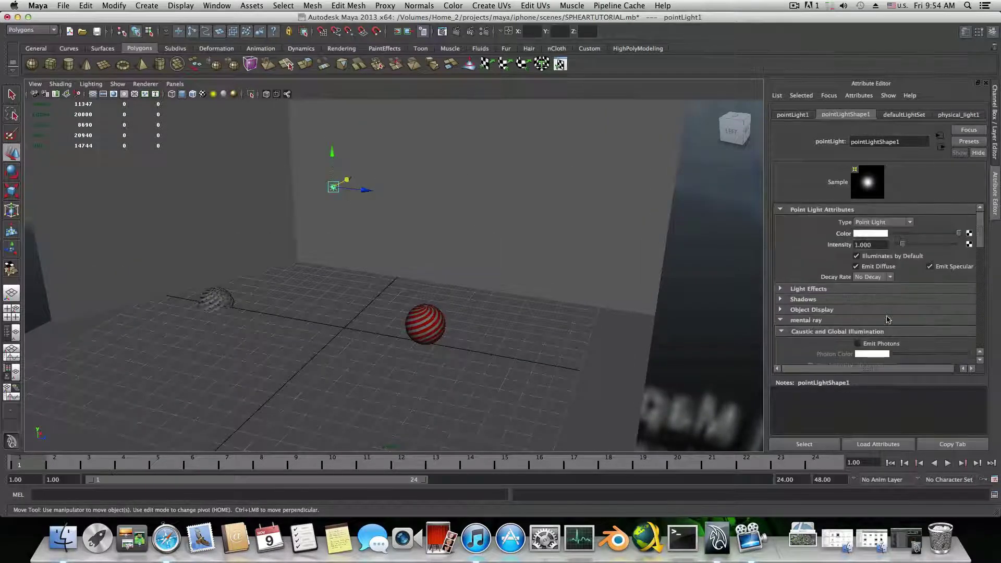
{"action": "left_click_drag", "start_coordinate": [902, 245], "coordinate": [900, 249]}
Render a closer perspective view of the striped sphere with mental ray to check the lighting, and close the render window
{"action": "scroll", "coordinate": [481, 319], "scroll_direction": "up", "scroll_amount": 5}
{"action": "scroll", "coordinate": [475, 332], "scroll_direction": "up", "scroll_amount": 2}
{"action": "middle_click_drag", "start_coordinate": [475, 333], "coordinate": [478, 277], "text": "alt"}
{"action": "scroll", "coordinate": [483, 297], "scroll_direction": "up", "scroll_amount": 4}
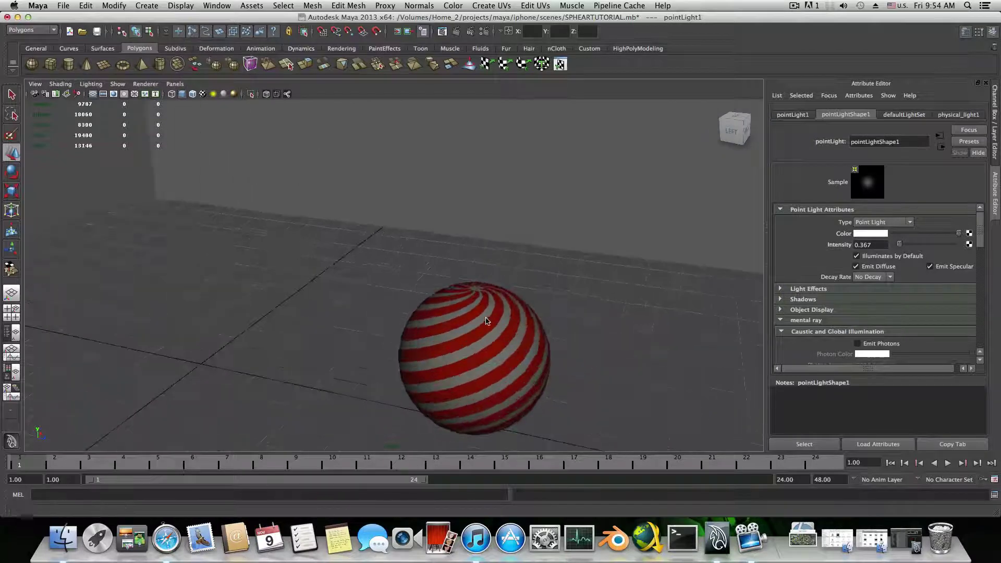
{"action": "middle_click_drag", "start_coordinate": [487, 315], "coordinate": [437, 247], "text": "alt"}
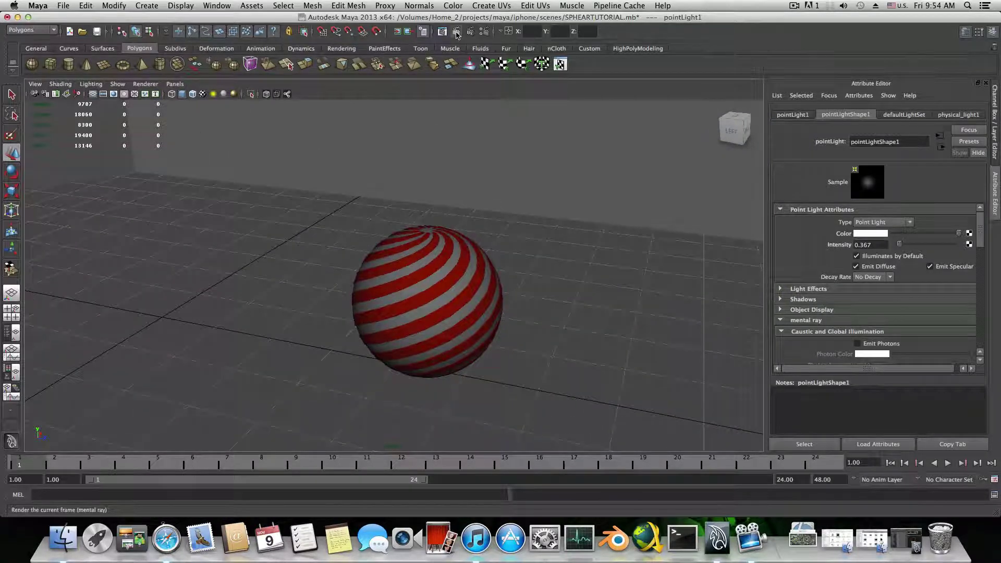
{"action": "left_click", "coordinate": [457, 32]}
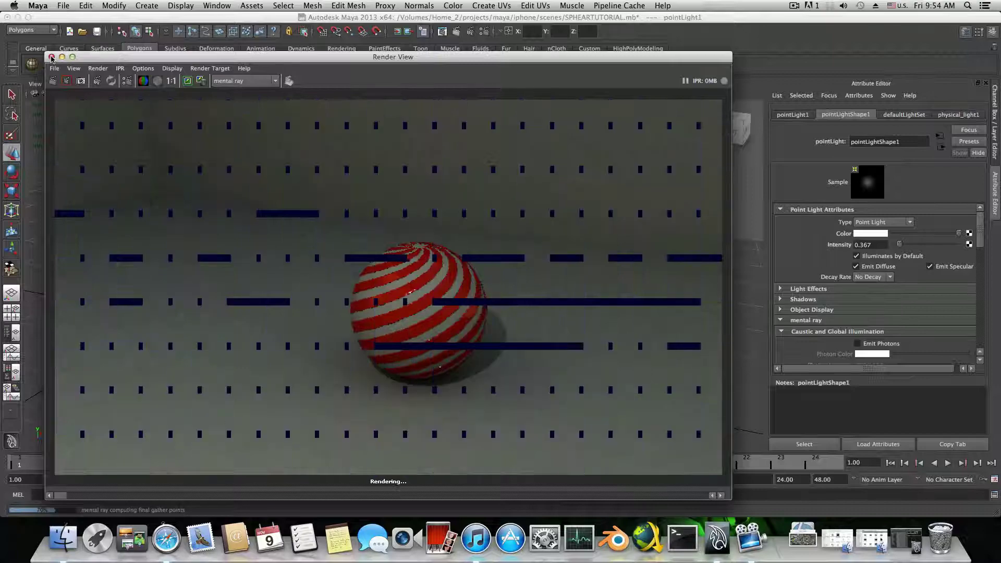
{"action": "left_click", "coordinate": [52, 57]}
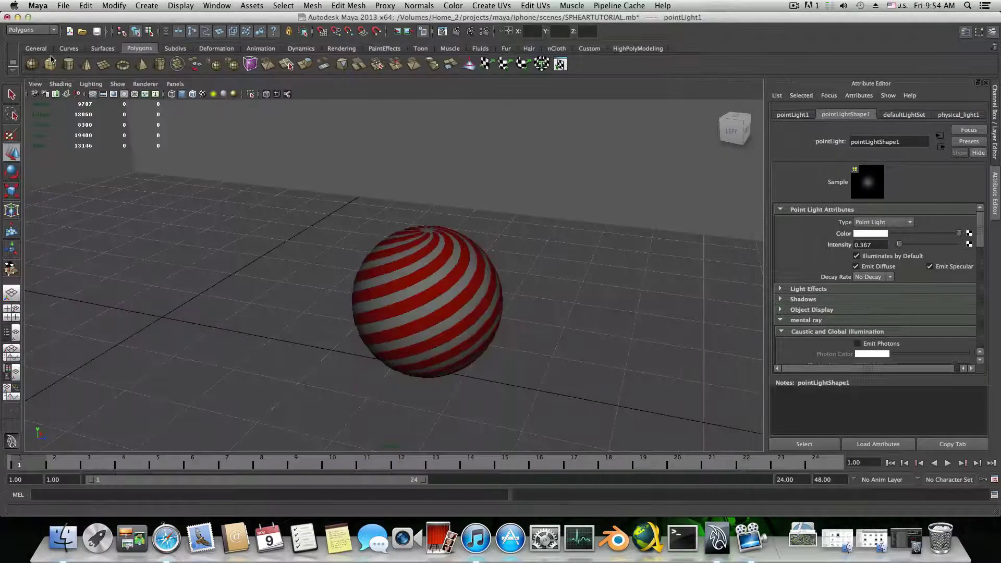
Delete the stray cube on the floor beside the striped sphere
{"action": "left_click", "coordinate": [455, 276]}
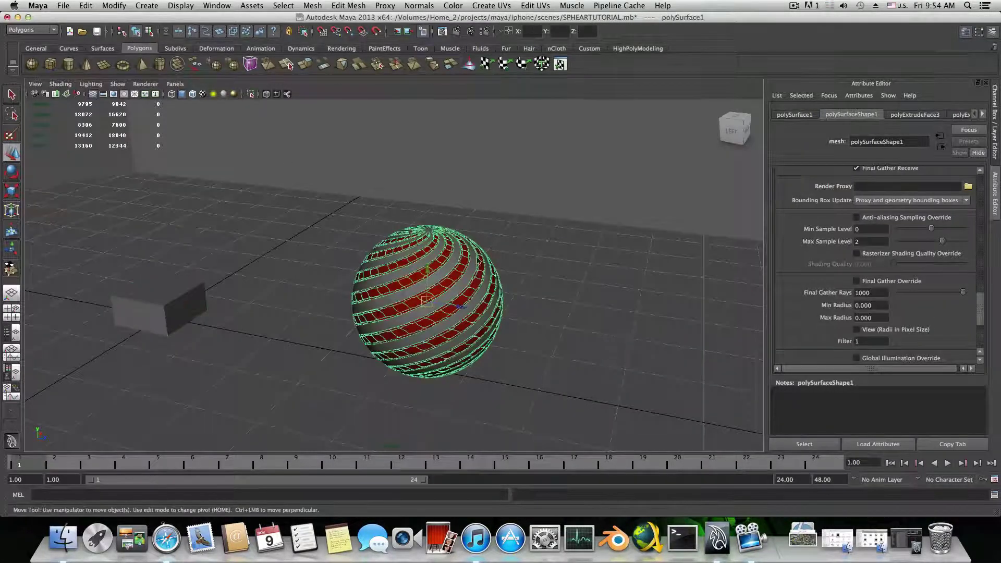
{"action": "left_click", "coordinate": [149, 310]}
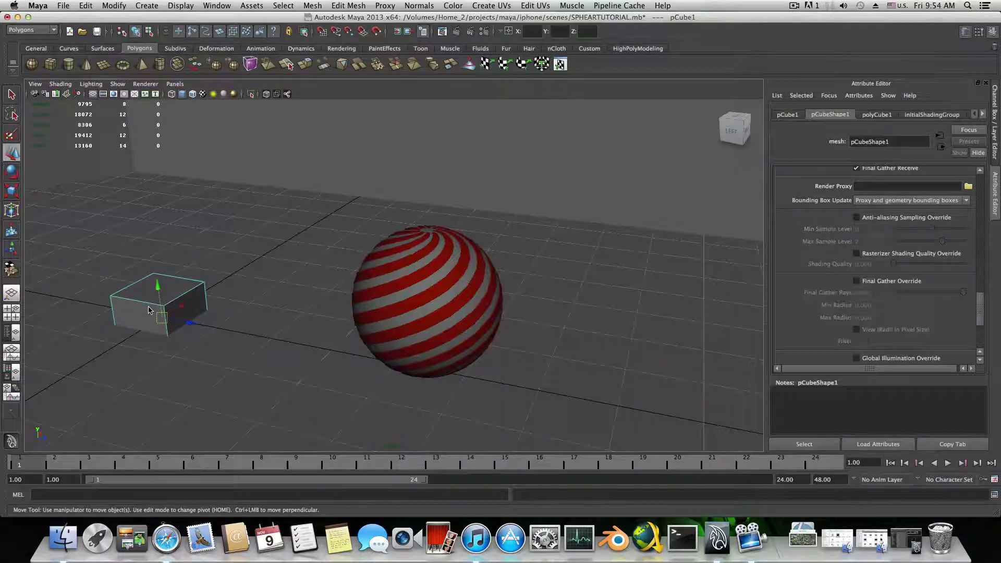
{"action": "key", "text": "BackSpace"}
Examine which material is assigned to the sphere's red stripes and review the indirect lighting render settings
{"action": "left_click", "coordinate": [426, 276]}
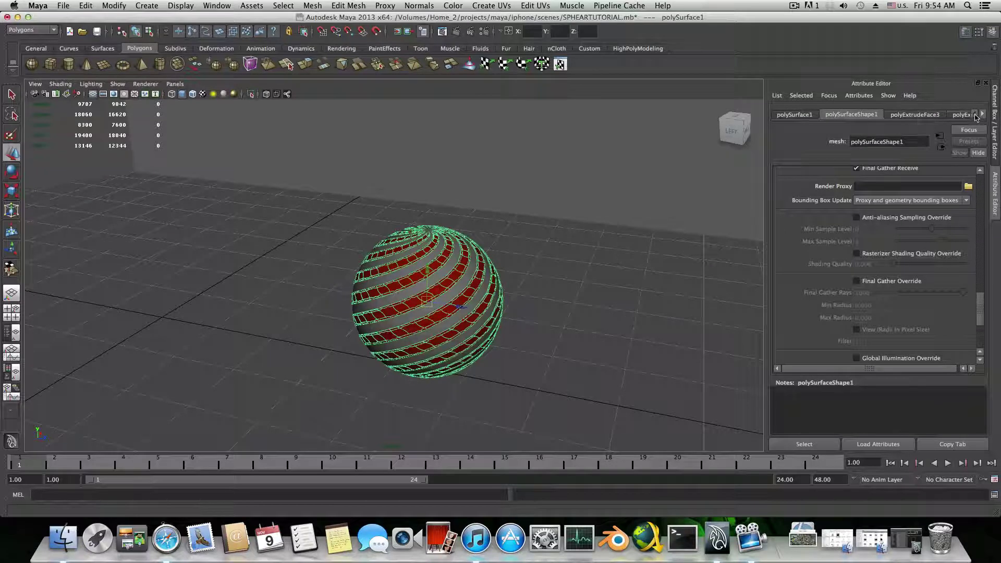
{"action": "left_click", "coordinate": [984, 114]}
{"action": "left_click", "coordinate": [983, 114]}
{"action": "left_click", "coordinate": [983, 114]}
{"action": "left_click", "coordinate": [984, 115]}
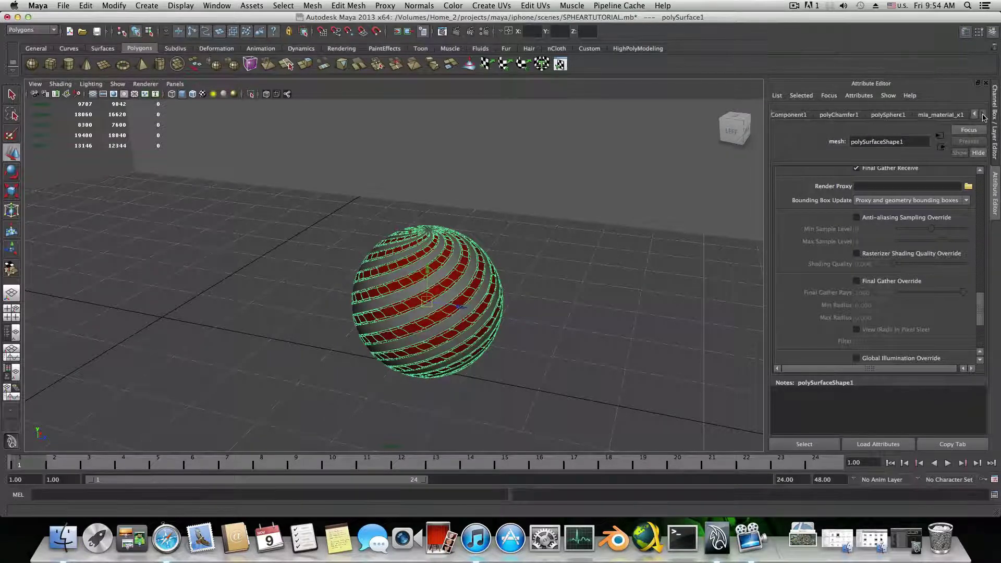
{"action": "left_click", "coordinate": [948, 115]}
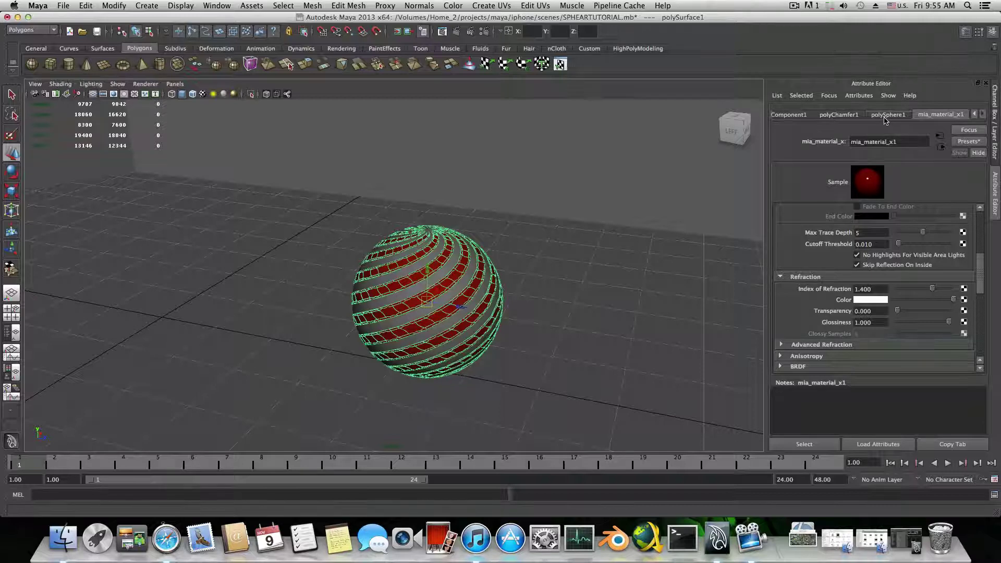
{"action": "left_click", "coordinate": [485, 32]}
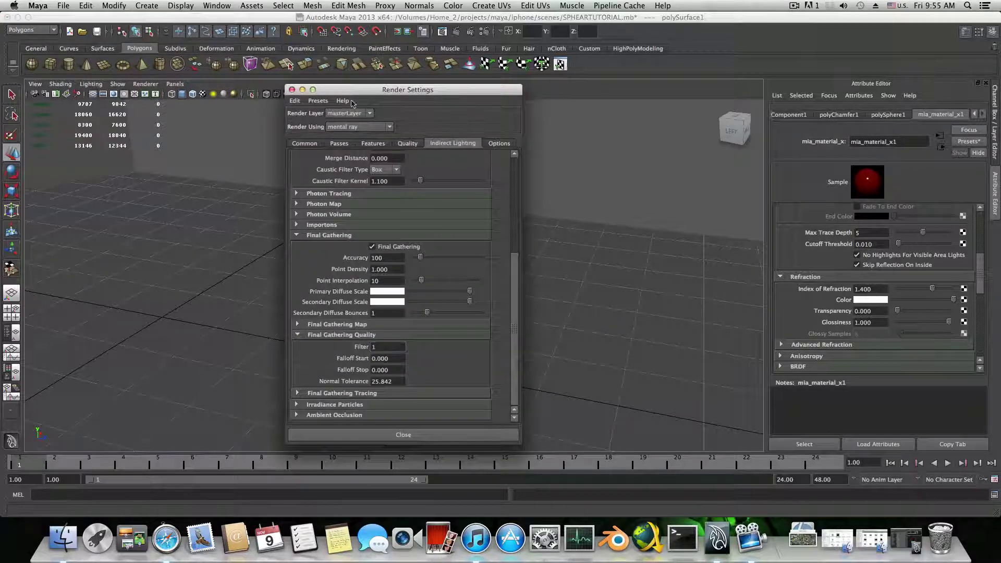
{"action": "left_click", "coordinate": [380, 434]}
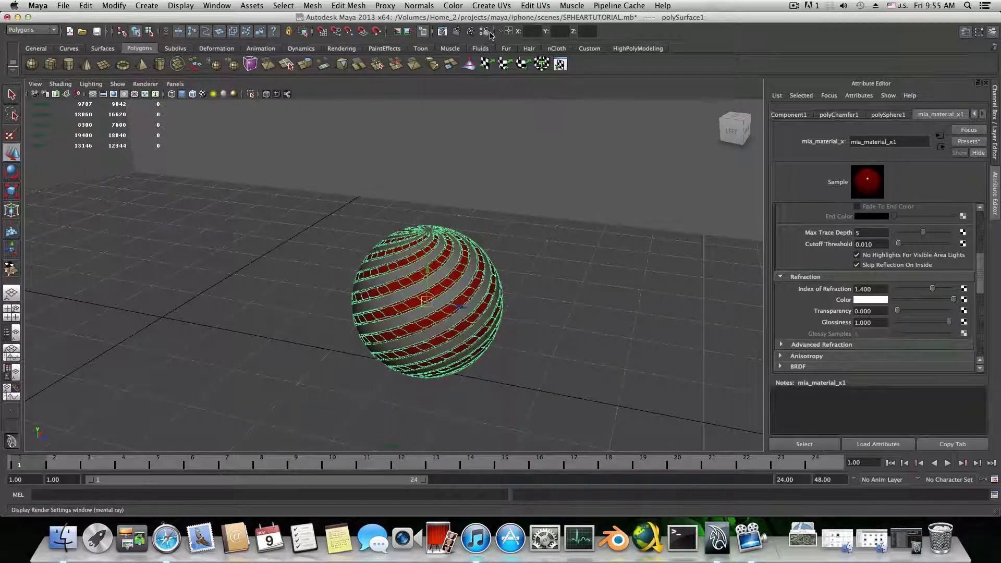
Assign the blinn1 material to the selected red stripes, check a mental ray render, and close the render window
{"action": "left_click", "coordinate": [901, 527]}
{"action": "left_click_drag", "start_coordinate": [367, 82], "coordinate": [104, 82]}
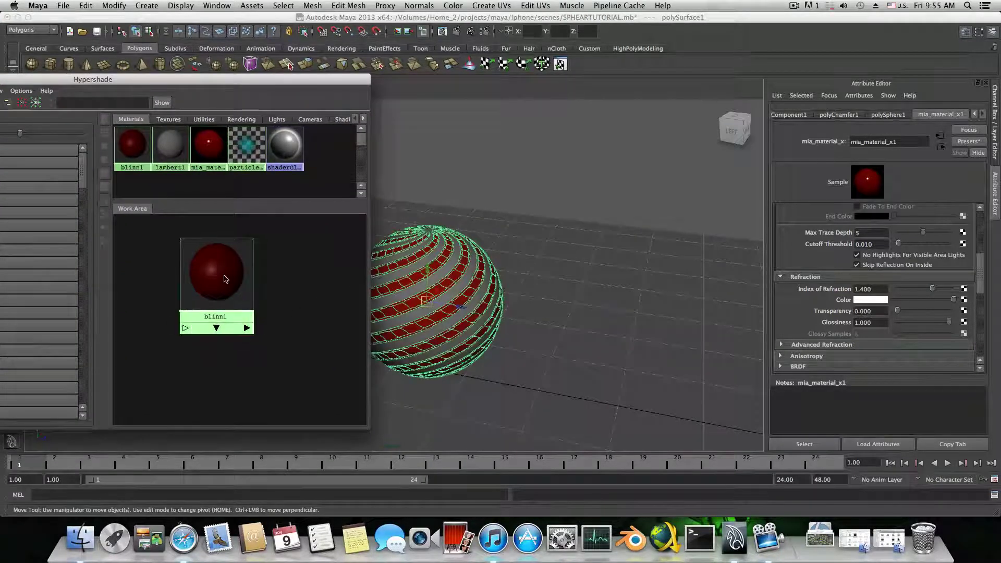
{"action": "right_click", "coordinate": [223, 277]}
{"action": "left_click", "coordinate": [224, 252]}
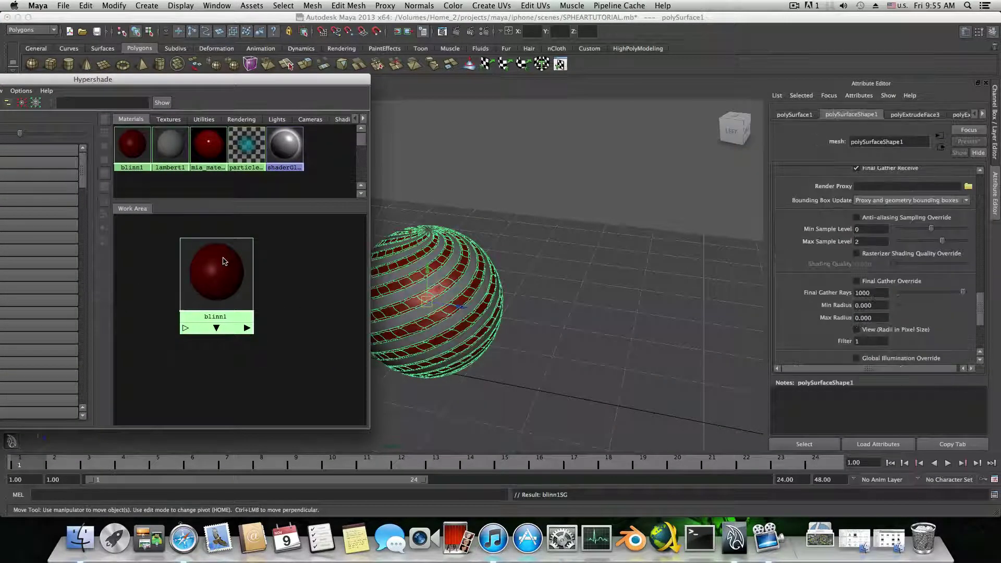
{"action": "left_click_drag", "start_coordinate": [26, 80], "coordinate": [336, 112]}
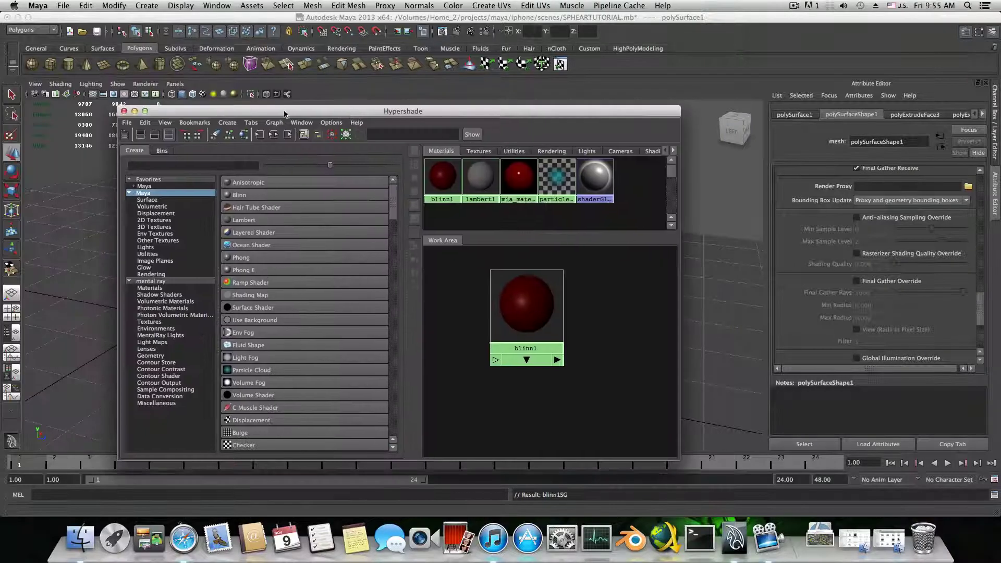
{"action": "left_click", "coordinate": [134, 112]}
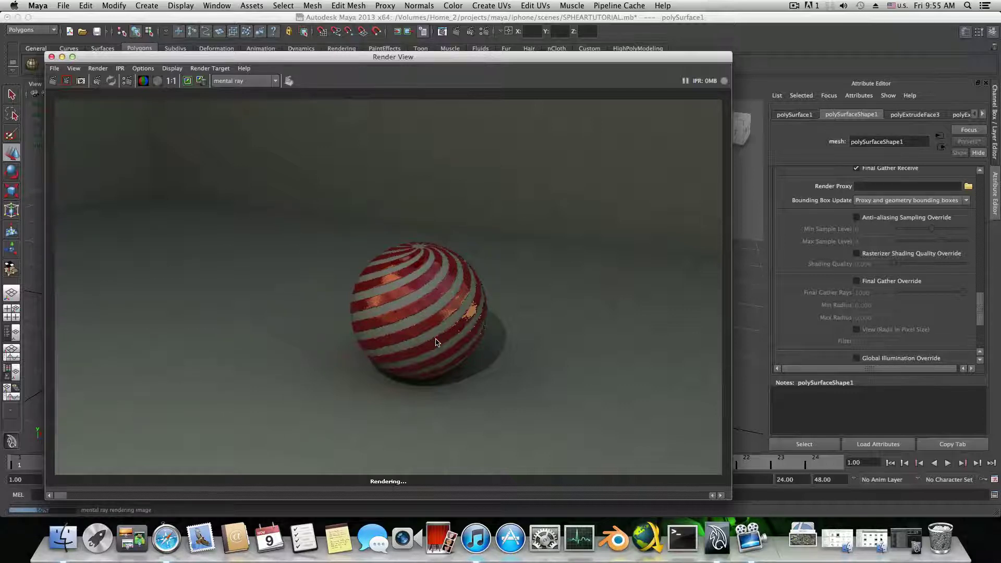
{"action": "left_click", "coordinate": [55, 57]}
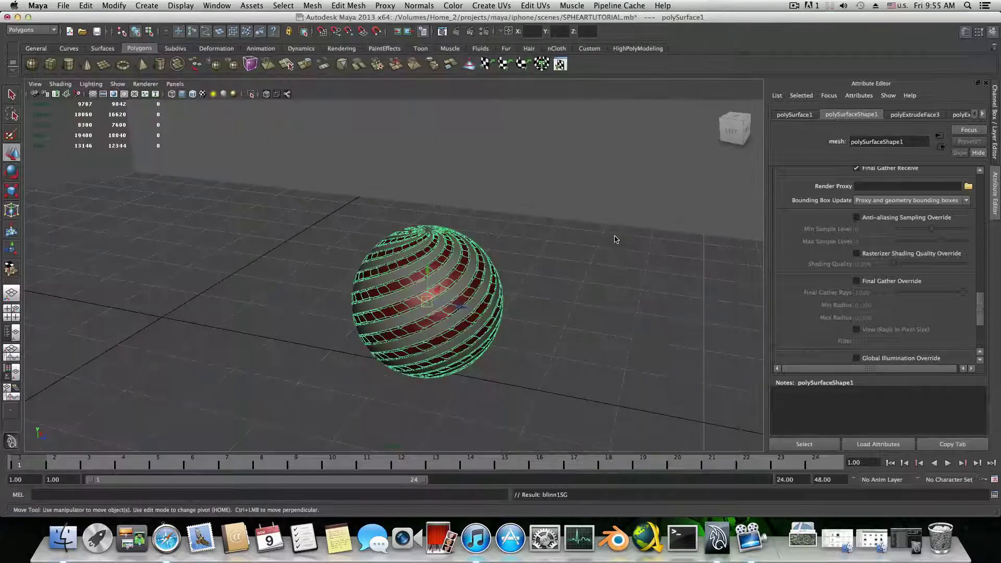
Lower blinn1's diffuse to about 0.424 and its reflectivity to about 0.364, and check the result in a mental ray render
{"action": "left_click", "coordinate": [983, 114]}
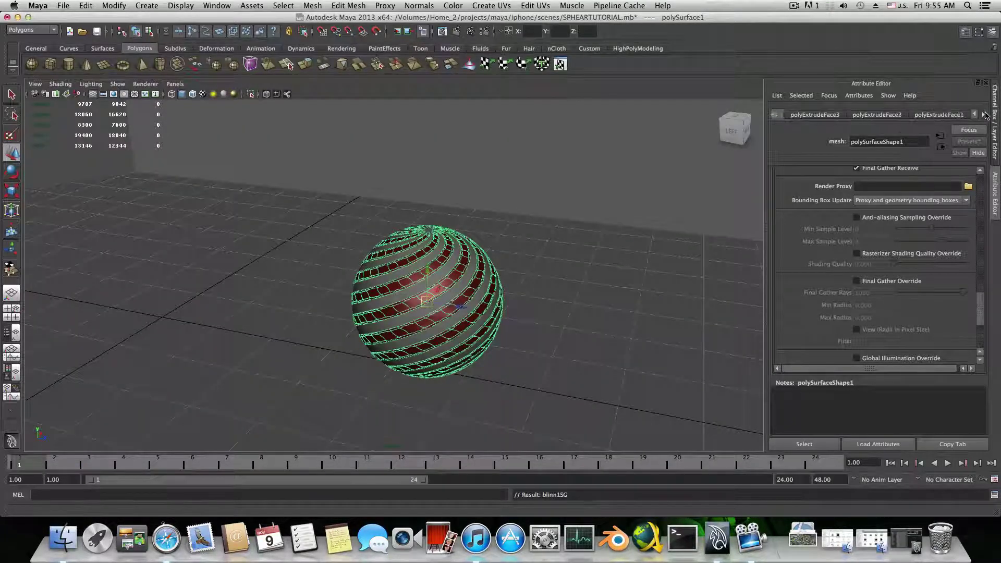
{"action": "left_click", "coordinate": [984, 115]}
{"action": "left_click", "coordinate": [985, 114]}
{"action": "left_click", "coordinate": [985, 114]}
{"action": "left_click", "coordinate": [985, 114]}
{"action": "left_click", "coordinate": [985, 114]}
{"action": "left_click", "coordinate": [985, 114]}
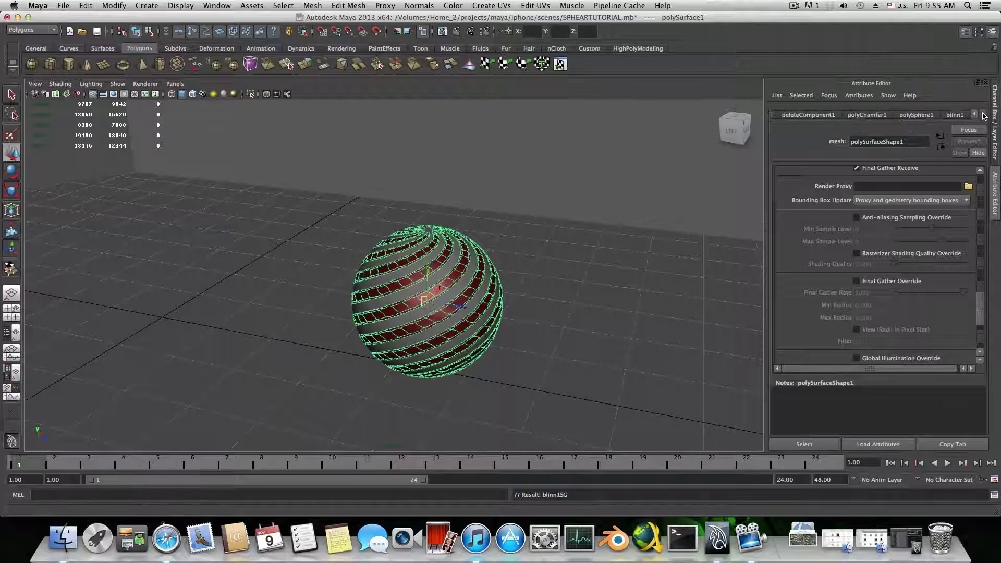
{"action": "left_click", "coordinate": [954, 114]}
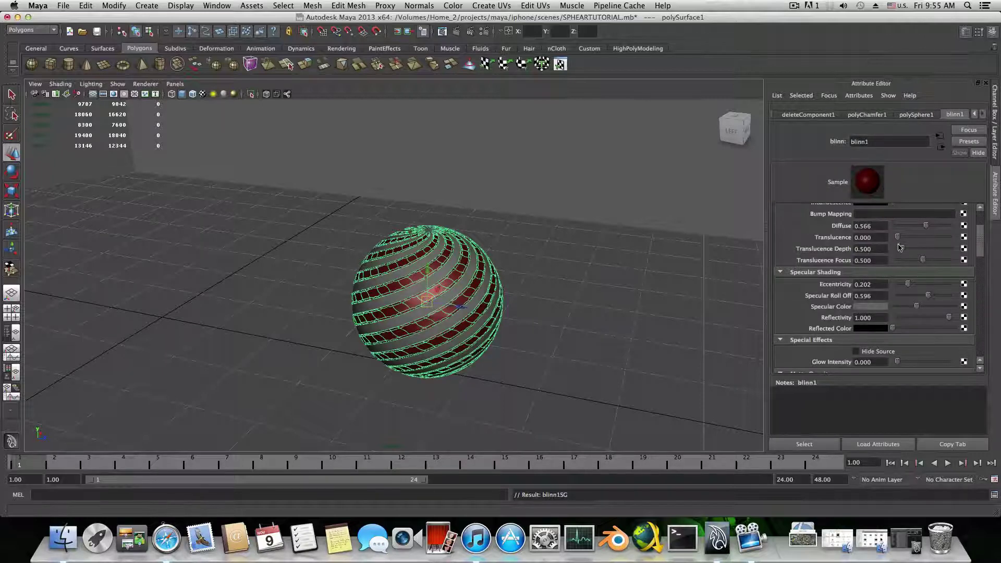
{"action": "mouse_move", "coordinate": [926, 226]}
{"action": "left_mouse_down"}
{"action": "mouse_move", "coordinate": [907, 226]}
{"action": "mouse_move", "coordinate": [921, 227]}
{"action": "left_mouse_up"}
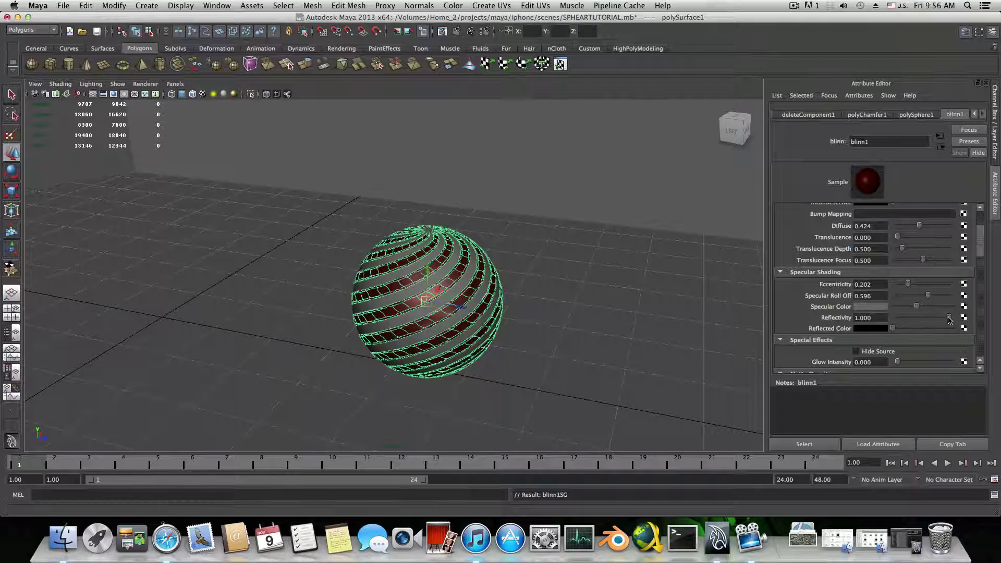
{"action": "left_click_drag", "start_coordinate": [949, 317], "coordinate": [920, 320]}
{"action": "scroll", "coordinate": [914, 339], "scroll_direction": "down", "scroll_amount": 3}
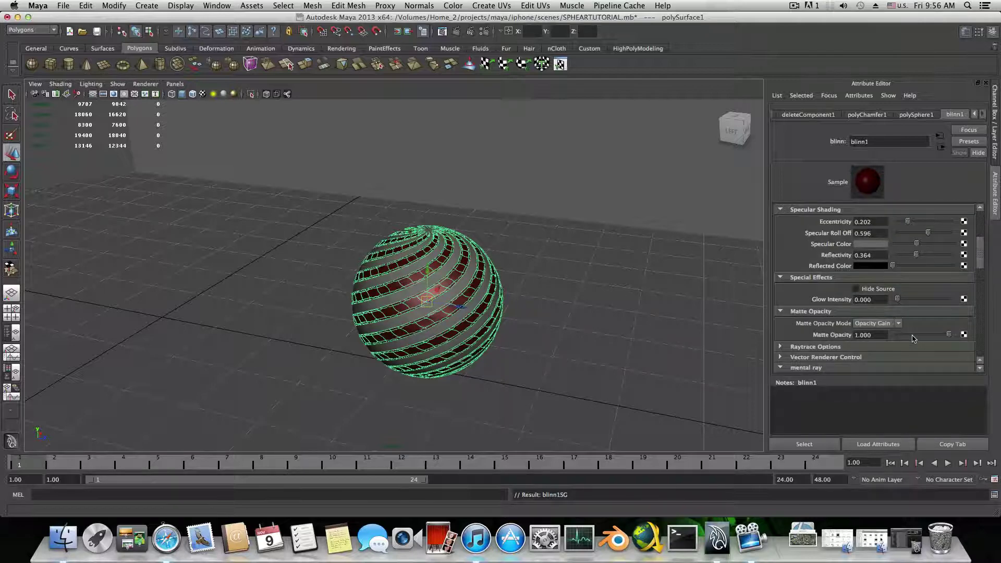
{"action": "scroll", "coordinate": [907, 261], "scroll_direction": "up", "scroll_amount": 6}
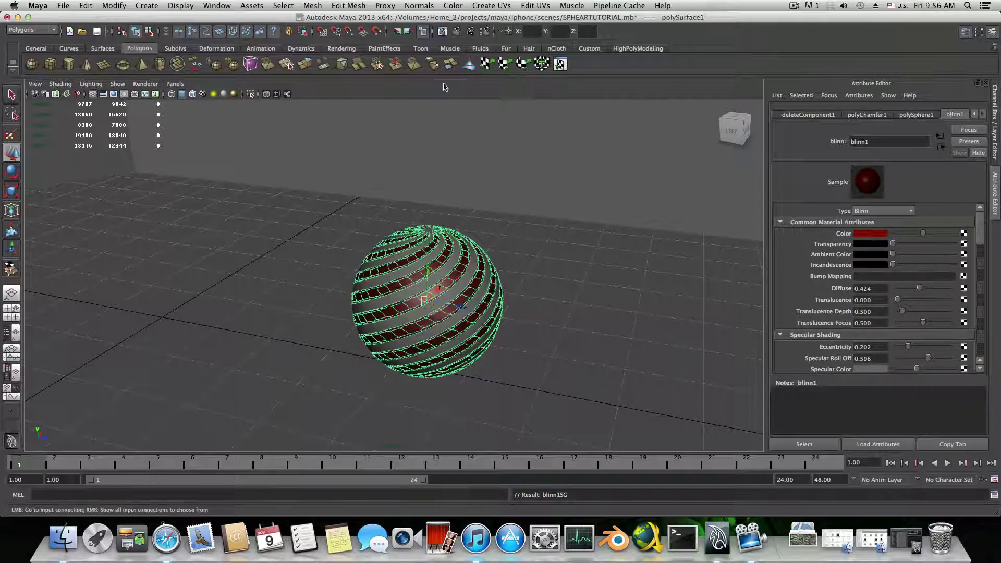
{"action": "left_click", "coordinate": [456, 32]}
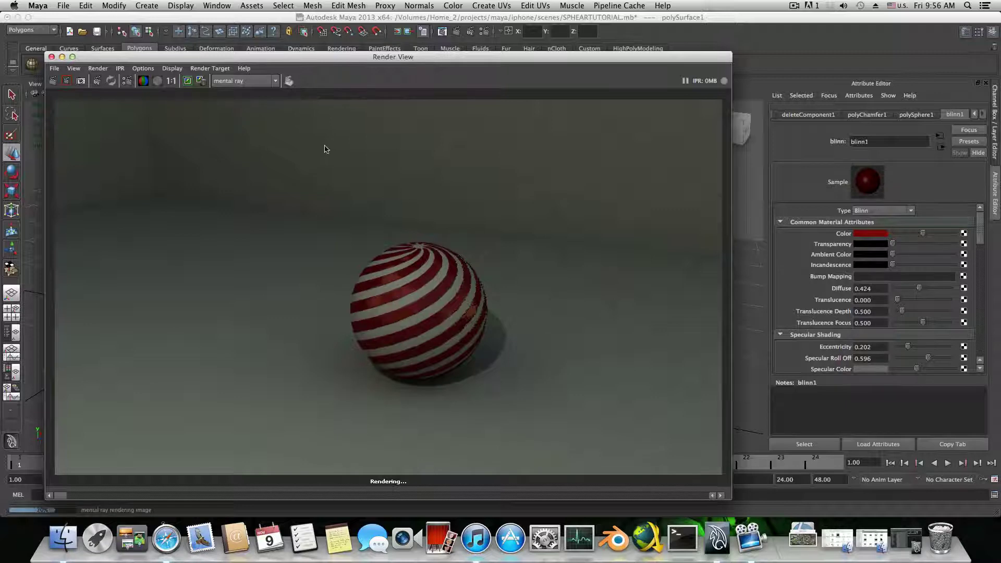
{"action": "left_click", "coordinate": [51, 57]}
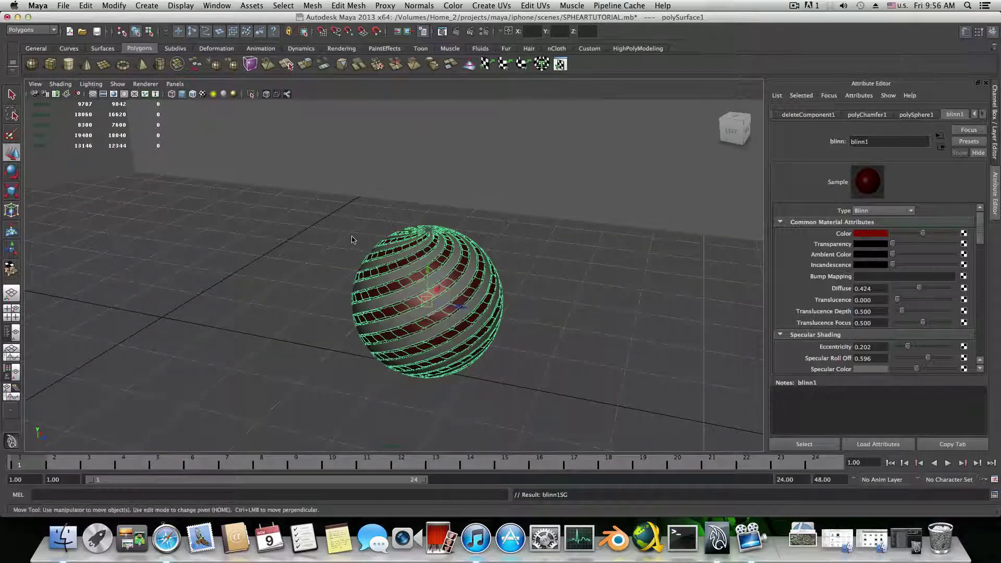
Select the plain inner sphere and create a new Blinn material in a cleared Hypershade work area
{"action": "left_click", "coordinate": [449, 265]}
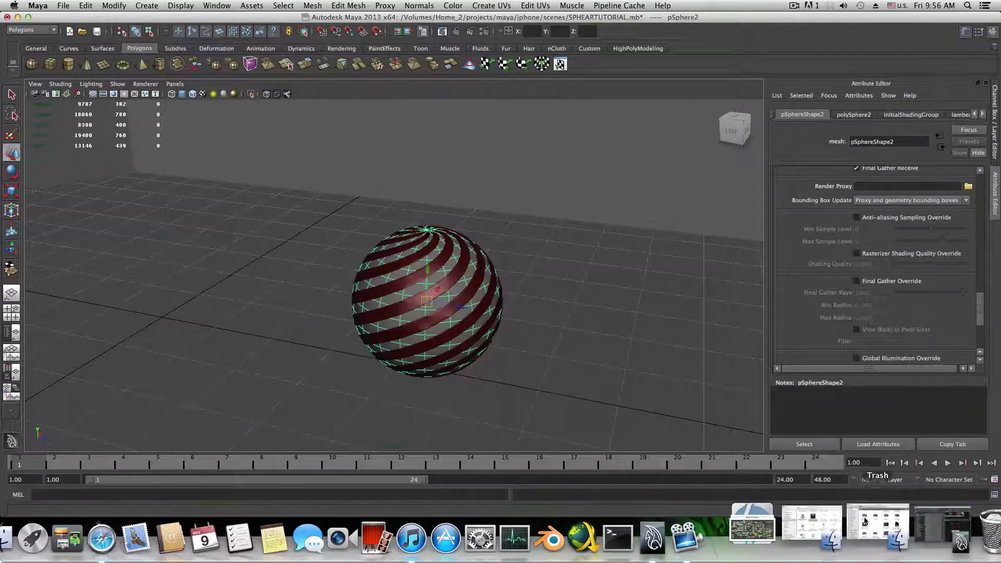
{"action": "left_click", "coordinate": [884, 529]}
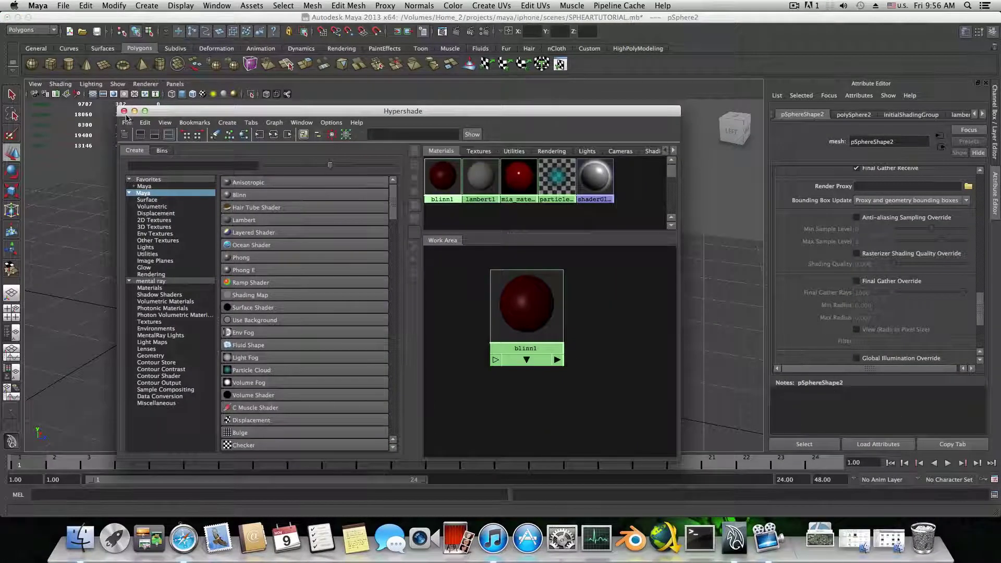
{"action": "left_click", "coordinate": [217, 138]}
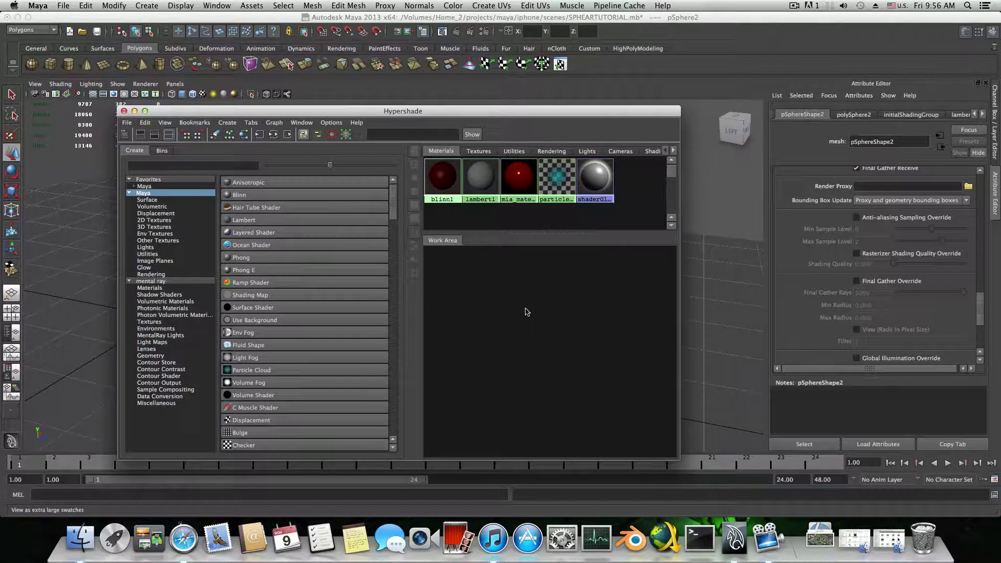
{"action": "left_click", "coordinate": [286, 199]}
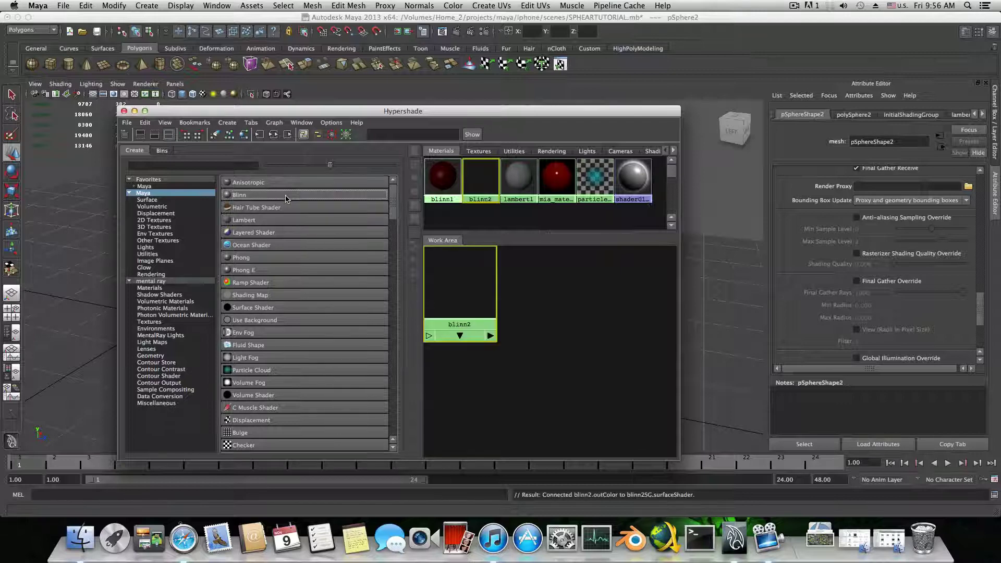
{"action": "left_click_drag", "start_coordinate": [478, 282], "coordinate": [610, 296]}
{"action": "scroll", "coordinate": [568, 303], "scroll_direction": "down", "scroll_amount": 1}
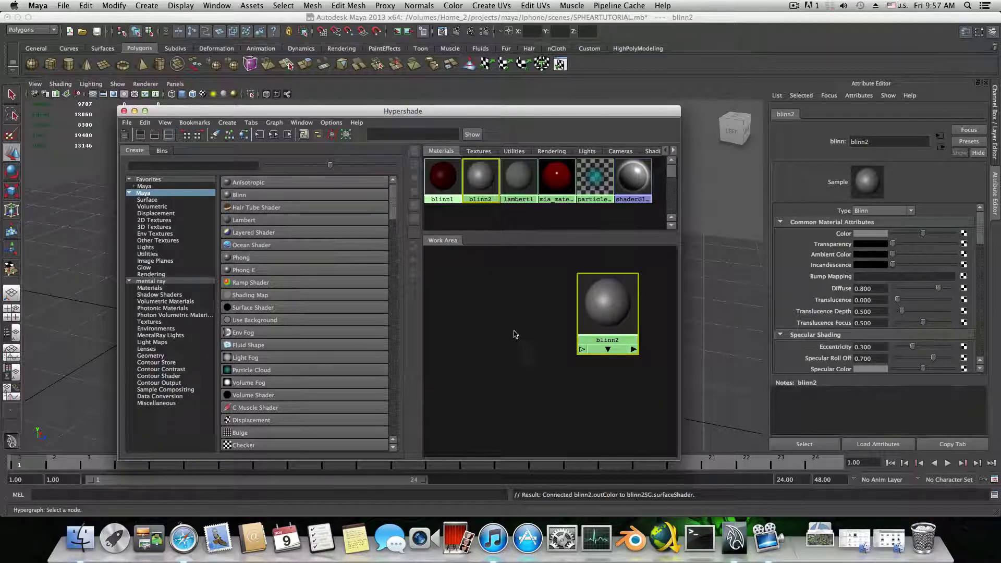
Enlarge the Hypershade window to fill the screen and place the blinn2 node near the middle of the work area
{"action": "mouse_move", "coordinate": [465, 341]}
{"action": "right_mouse_down", "text": "alt"}
{"action": "mouse_move", "coordinate": [514, 344]}
{"action": "mouse_move", "coordinate": [423, 342]}
{"action": "mouse_move", "coordinate": [472, 348]}
{"action": "right_mouse_up", "text": "alt"}
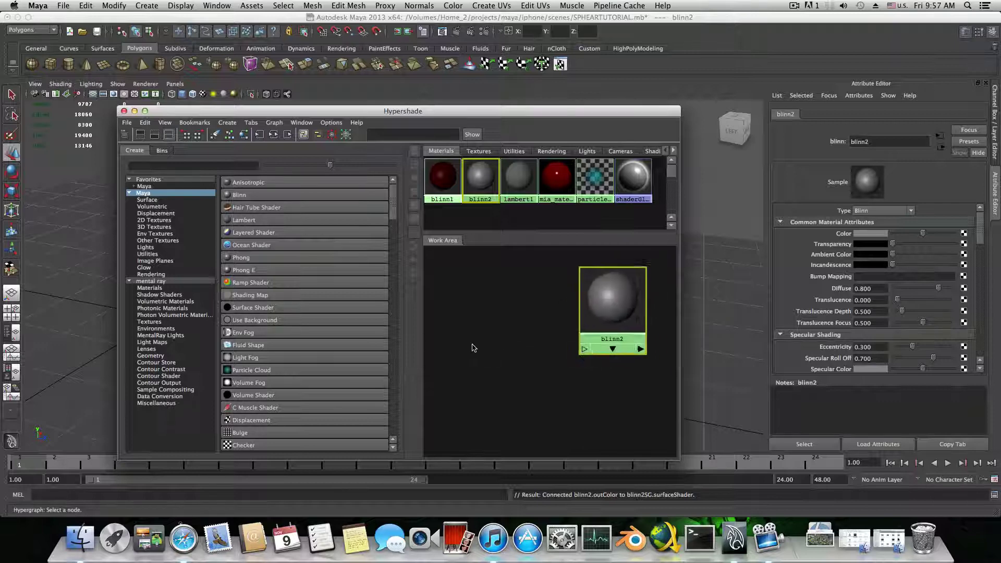
{"action": "left_click_drag", "start_coordinate": [540, 111], "coordinate": [472, 90]}
{"action": "right_click_drag", "start_coordinate": [456, 246], "coordinate": [384, 302], "text": "alt"}
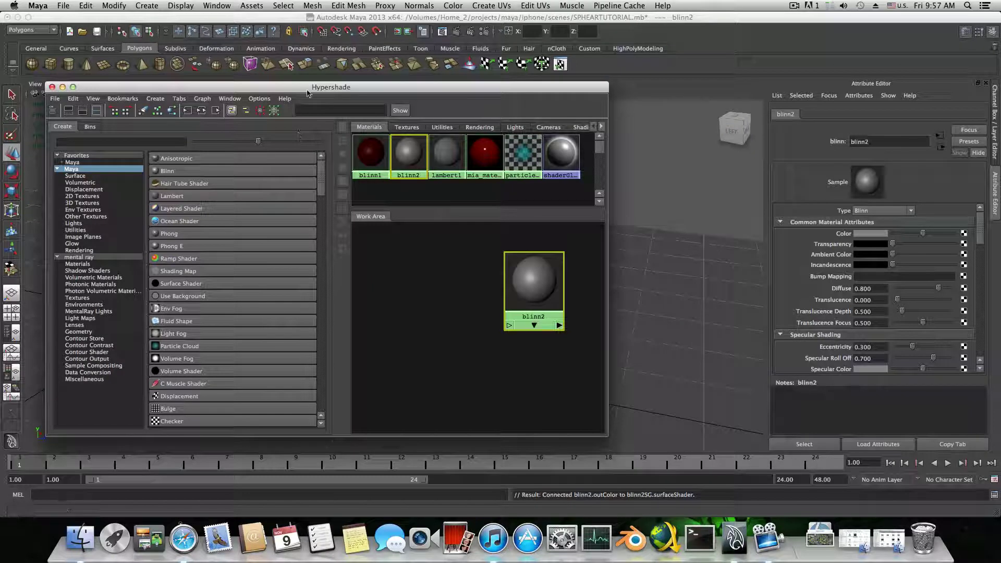
{"action": "left_click", "coordinate": [73, 87]}
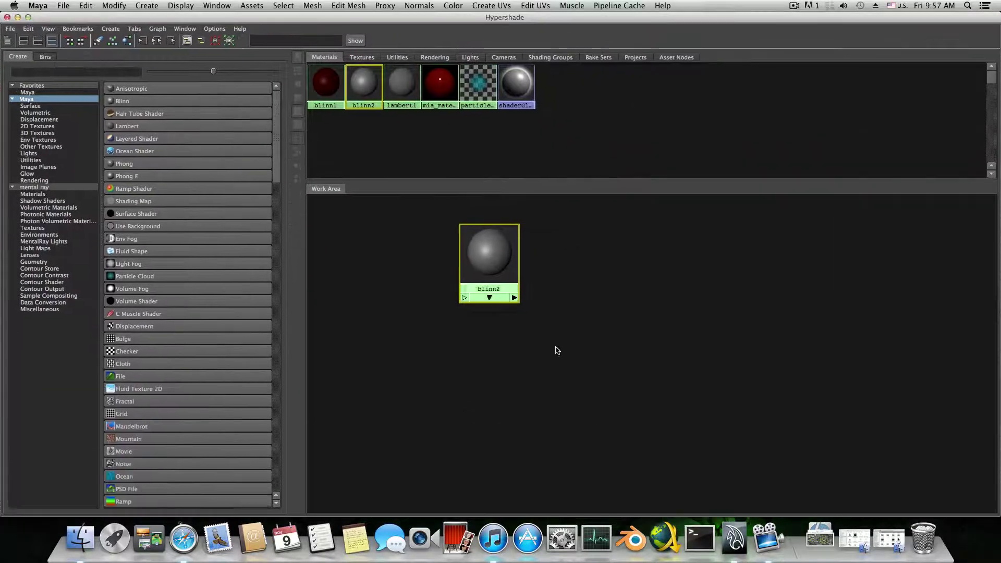
{"action": "left_click_drag", "start_coordinate": [483, 265], "coordinate": [656, 282]}
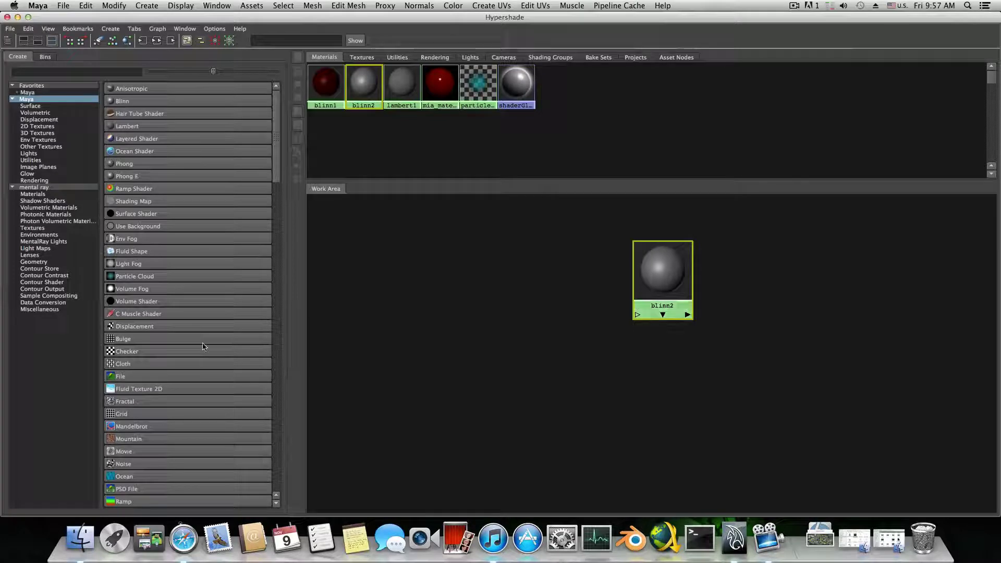
Add a Ramp texture to the work area and place it with its placement node beside blinn2
{"action": "scroll", "coordinate": [172, 394], "scroll_direction": "down", "scroll_amount": 3}
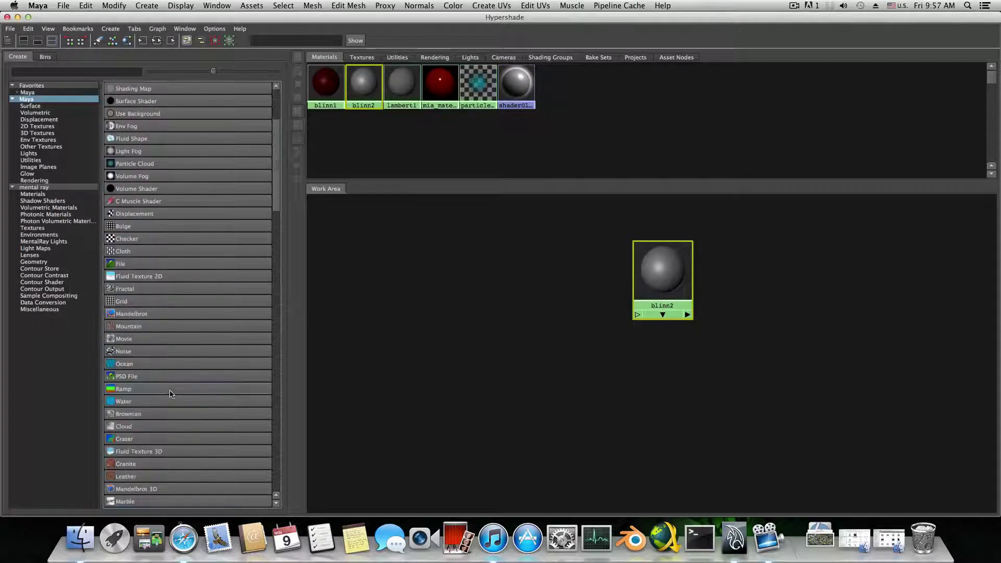
{"action": "left_click", "coordinate": [168, 394]}
{"action": "left_click_drag", "start_coordinate": [361, 334], "coordinate": [573, 259]}
{"action": "left_click_drag", "start_coordinate": [308, 358], "coordinate": [502, 290]}
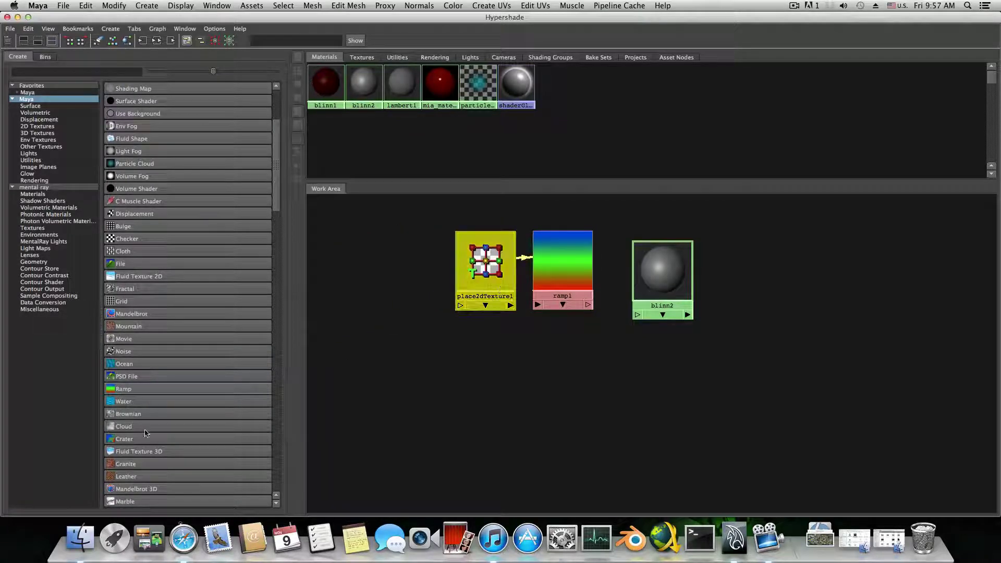
Search the node list for "SAM" and create a Sampler Info node, placed below the ramp
{"action": "scroll", "coordinate": [146, 433], "scroll_direction": "down", "scroll_amount": 4}
{"action": "scroll", "coordinate": [146, 433], "scroll_direction": "down", "scroll_amount": 11}
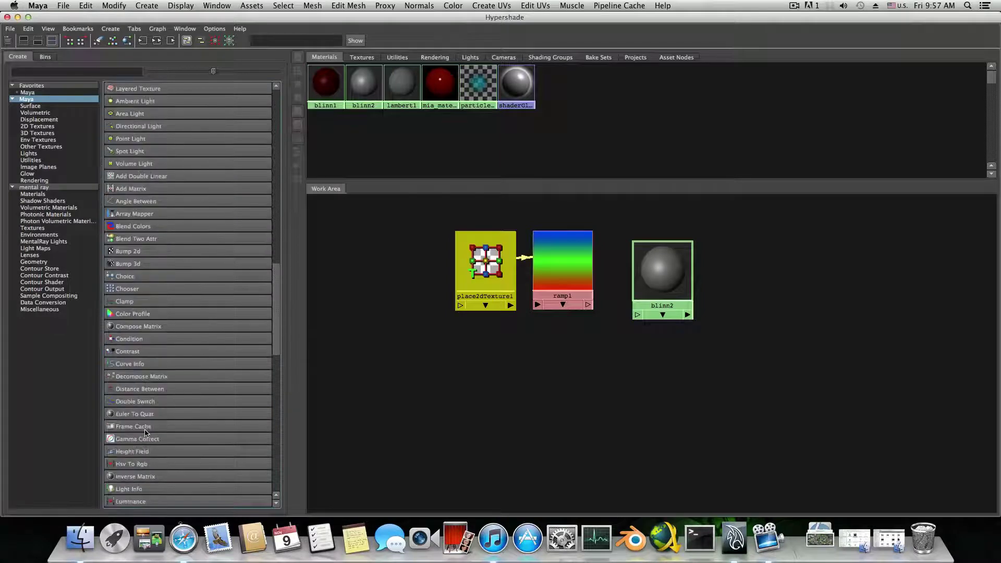
{"action": "left_click", "coordinate": [66, 71]}
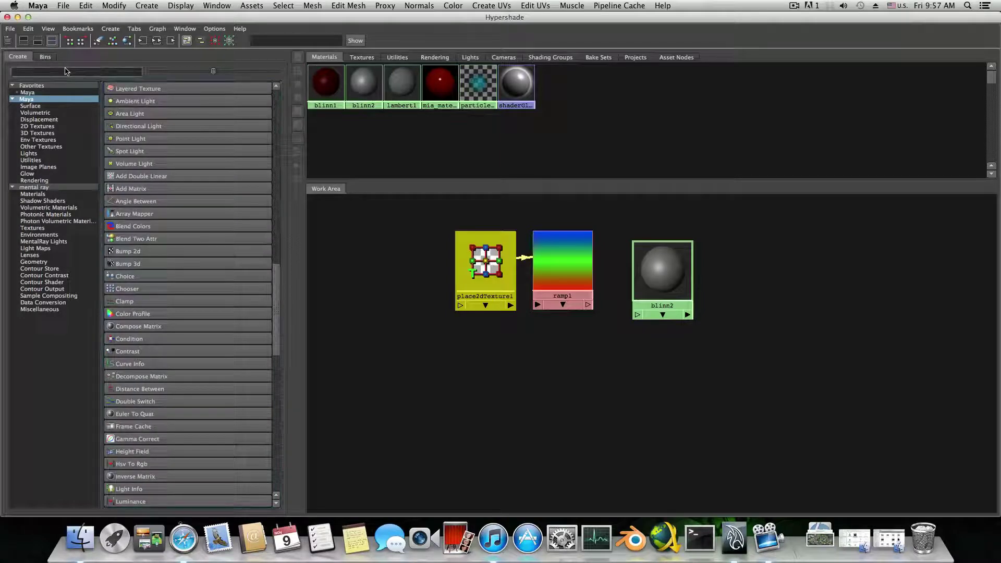
{"action": "type", "text": "SAM"}
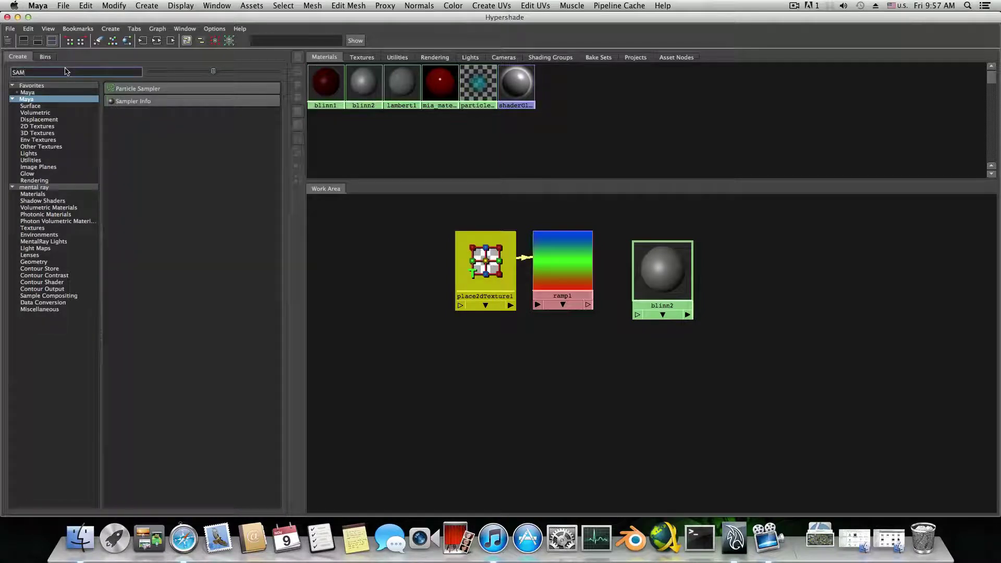
{"action": "left_click", "coordinate": [152, 104]}
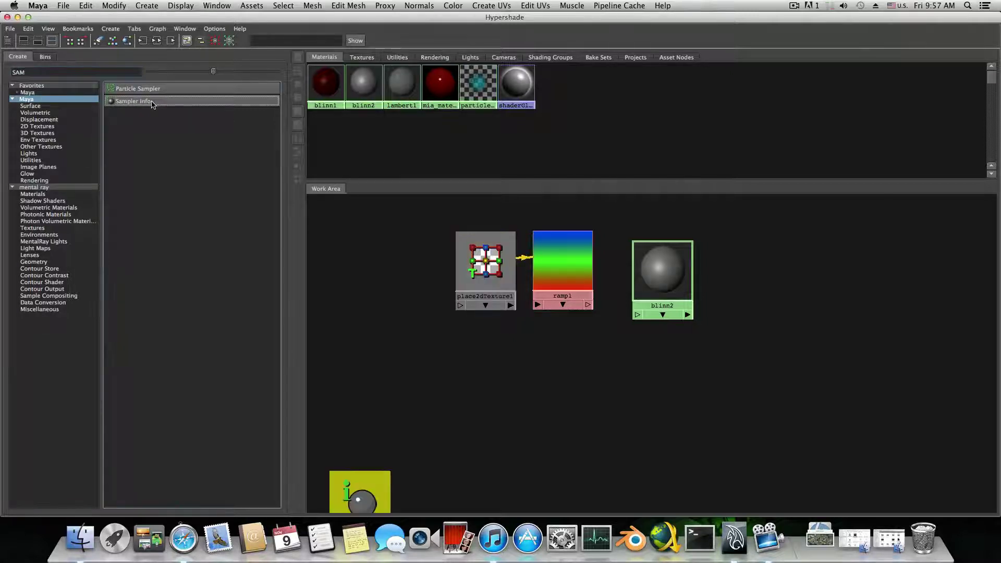
{"action": "left_click_drag", "start_coordinate": [357, 490], "coordinate": [558, 366]}
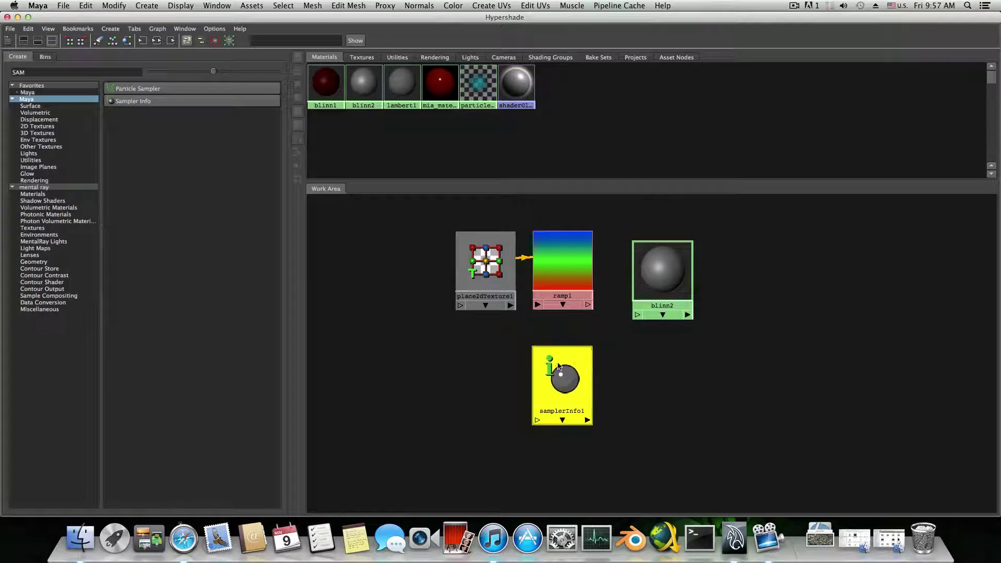
Space out the ramp nodes and open the Connection Editor with samplerInfo1 as output and ramp1 as input
{"action": "left_click_drag", "start_coordinate": [485, 283], "coordinate": [419, 279]}
{"action": "left_click_drag", "start_coordinate": [560, 271], "coordinate": [505, 269]}
{"action": "left_click", "coordinate": [562, 376]}
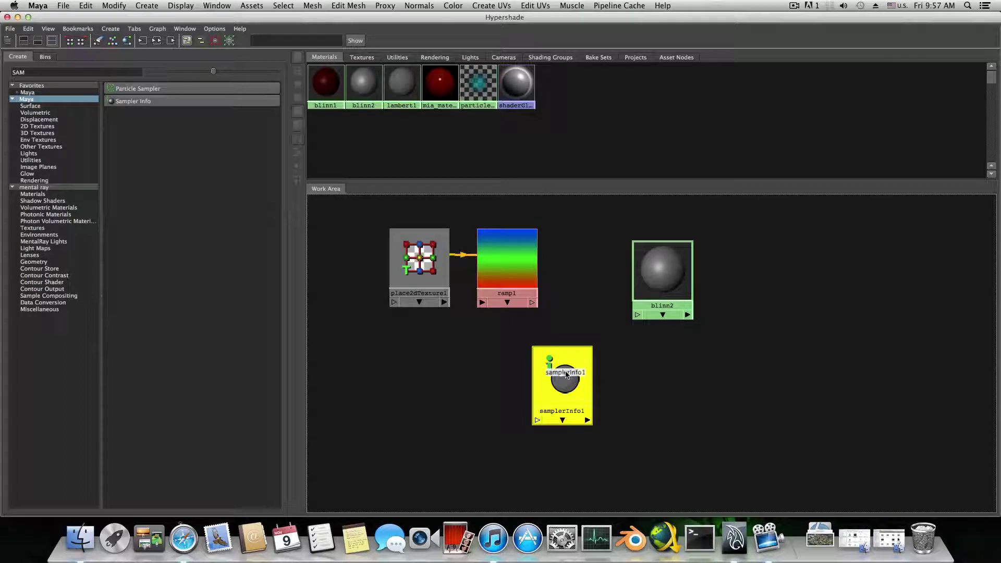
{"action": "middle_click_drag", "start_coordinate": [566, 375], "coordinate": [505, 254]}
{"action": "left_click", "coordinate": [505, 254]}
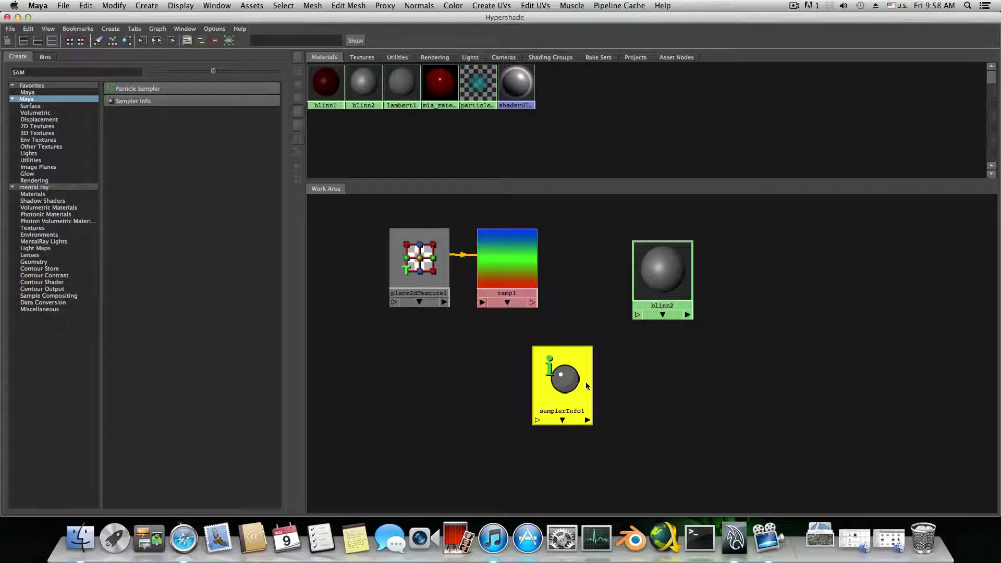
{"action": "middle_click_drag", "start_coordinate": [566, 377], "coordinate": [512, 270]}
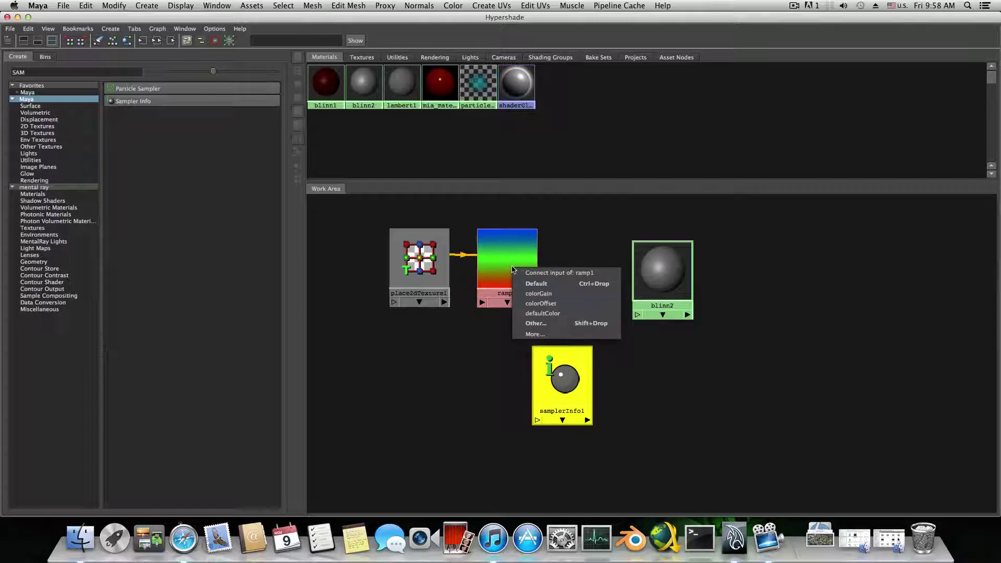
{"action": "left_click", "coordinate": [536, 323]}
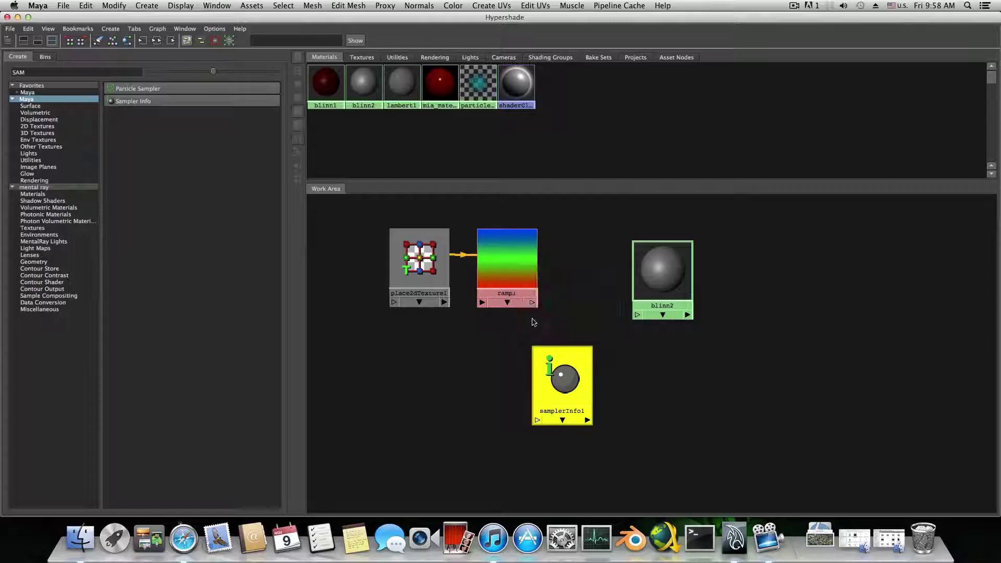
{"action": "left_click_drag", "start_coordinate": [524, 41], "coordinate": [443, 76]}
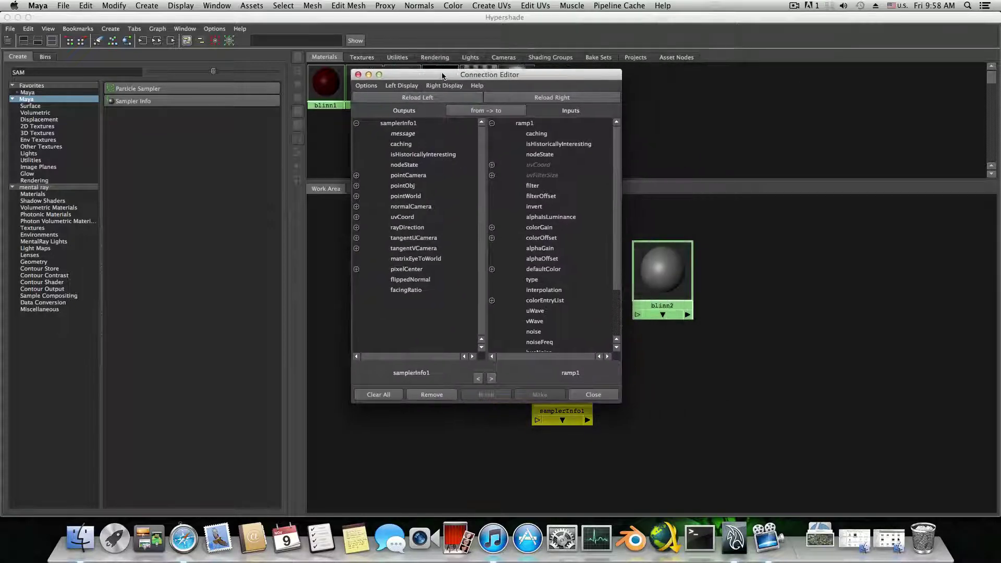
Check that Show Hidden is enabled for both the output and input sides of the Connection Editor
{"action": "left_click", "coordinate": [403, 87]}
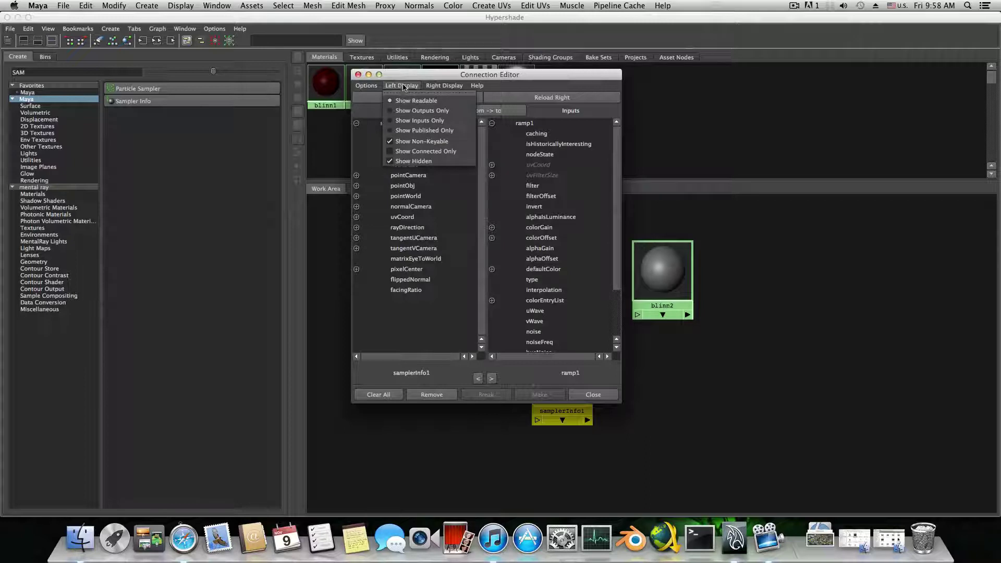
{"action": "left_click", "coordinate": [403, 87]}
{"action": "left_click", "coordinate": [399, 88]}
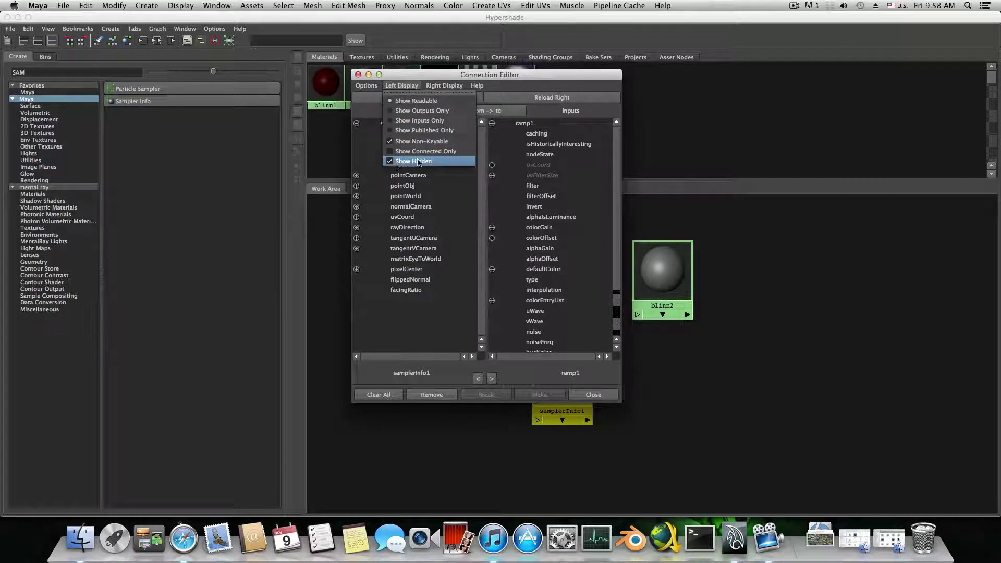
{"action": "left_click", "coordinate": [433, 81]}
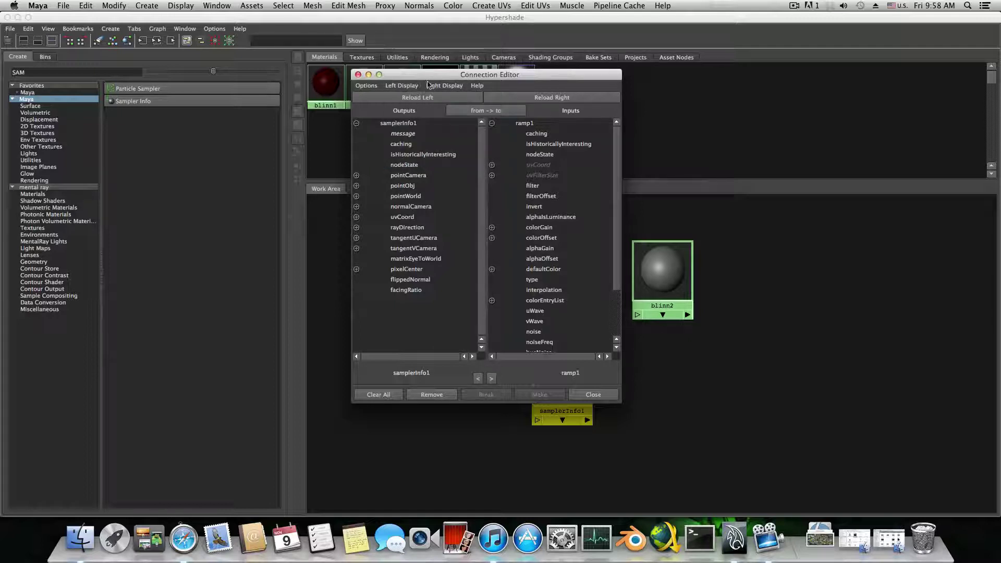
{"action": "left_click", "coordinate": [440, 87]}
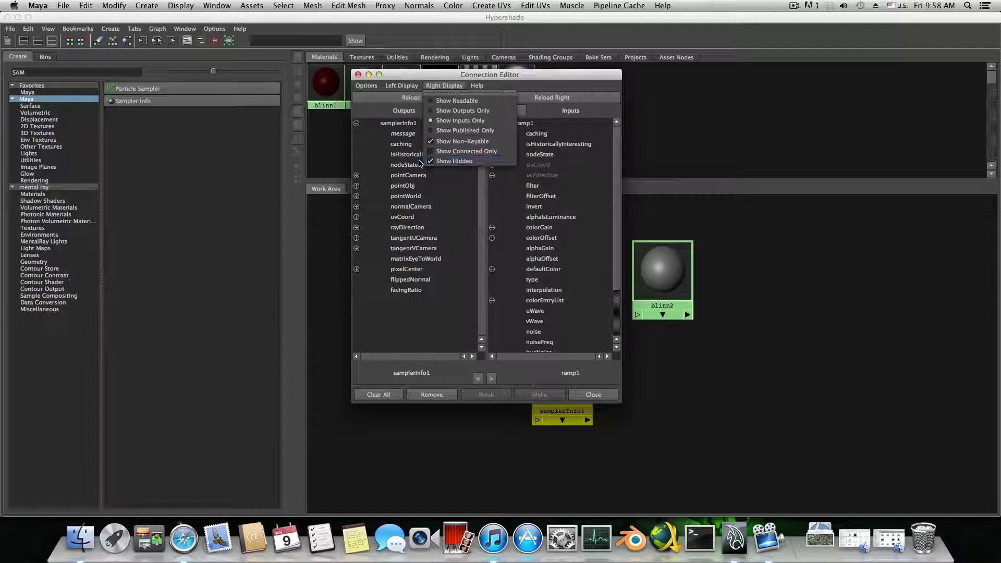
{"action": "left_click", "coordinate": [440, 74]}
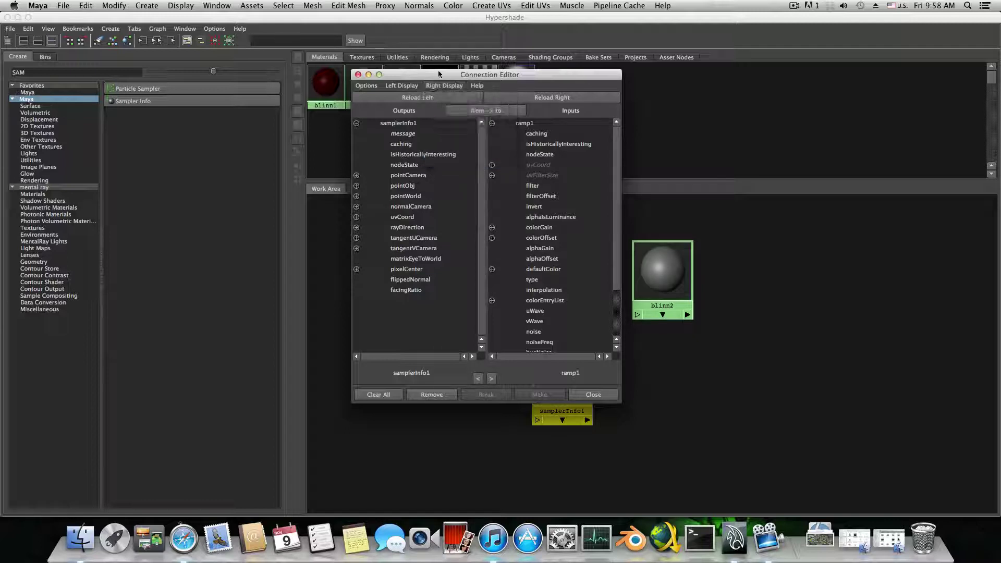
Connect samplerInfo1's facingRatio to the vCoord input under ramp1's uvCoord, and close the Connection Editor
{"action": "left_click", "coordinate": [405, 291]}
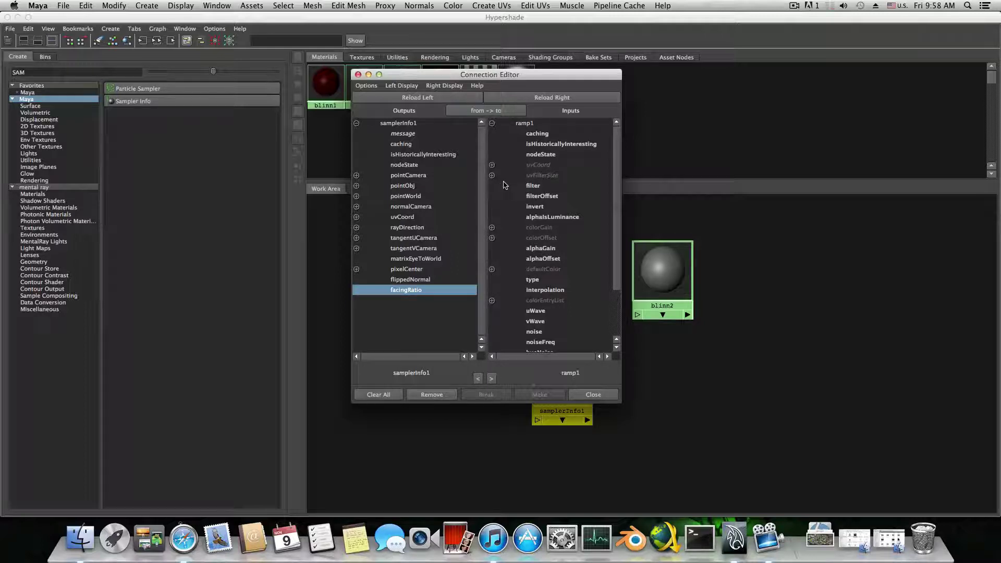
{"action": "left_click", "coordinate": [536, 166]}
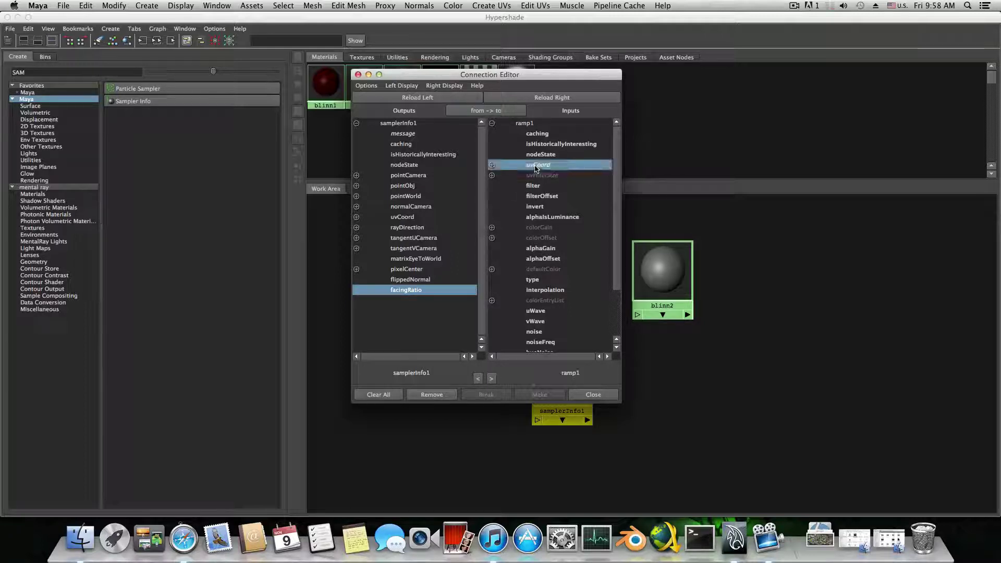
{"action": "left_click_drag", "start_coordinate": [501, 75], "coordinate": [435, 86]}
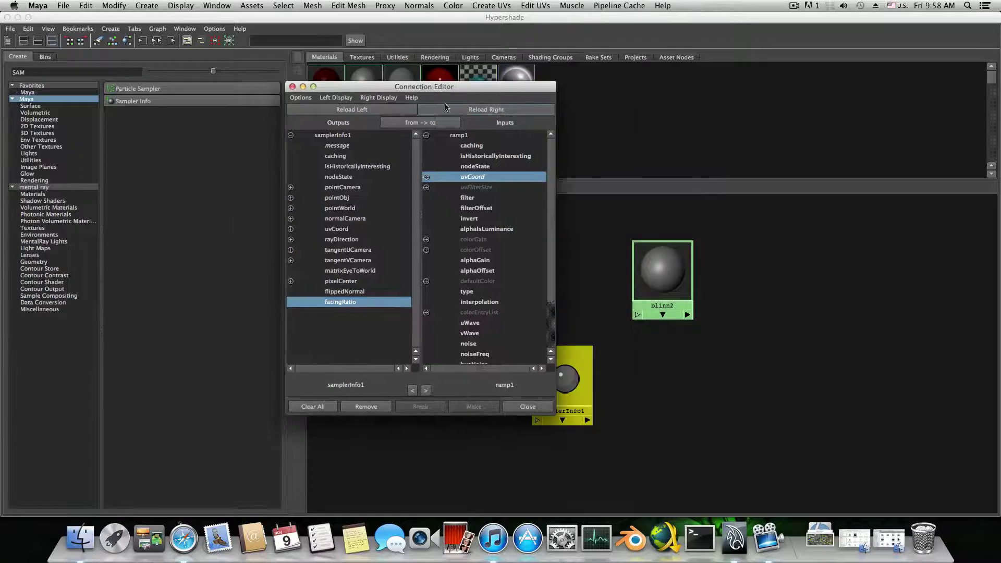
{"action": "left_click", "coordinate": [427, 178]}
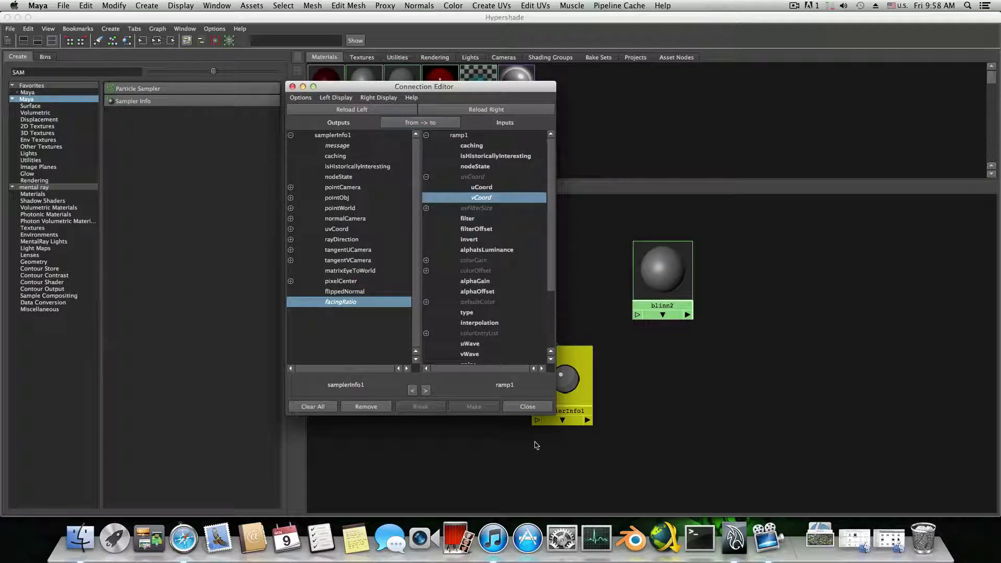
{"action": "left_click", "coordinate": [527, 407]}
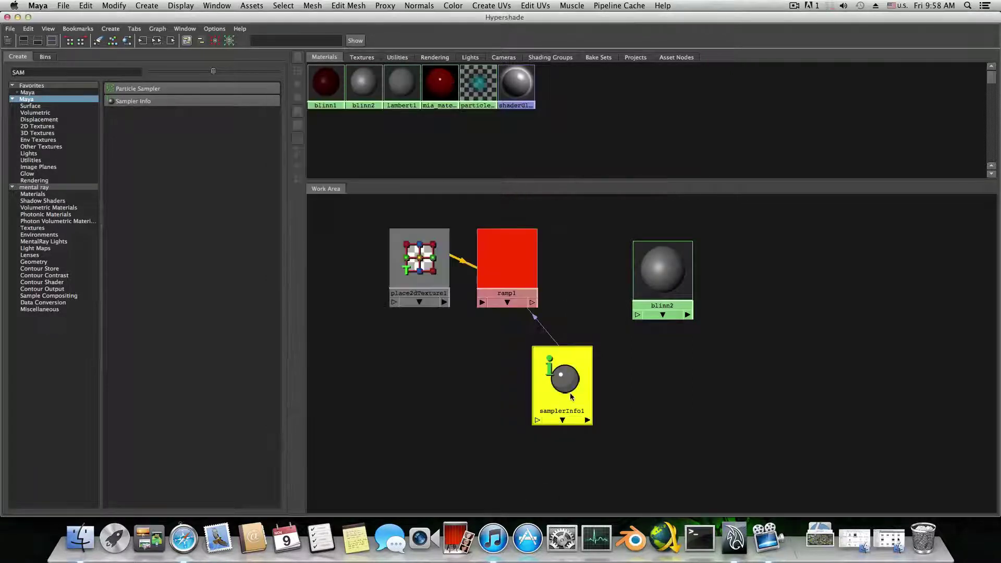
Align samplerInfo1 beneath ramp1, select the ramp, and shrink the Hypershade window to expose the ramp's attributes
{"action": "left_click_drag", "start_coordinate": [571, 397], "coordinate": [507, 416]}
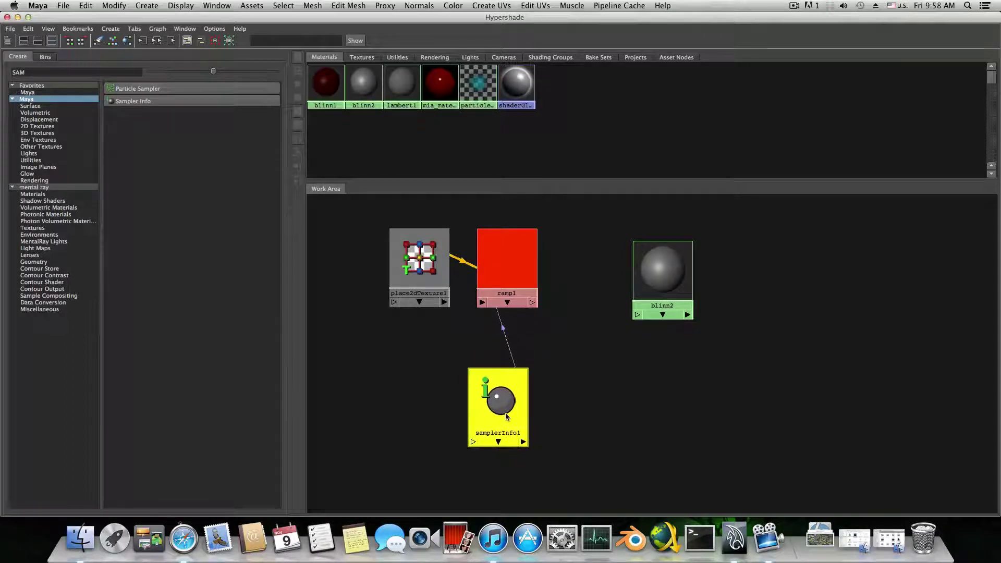
{"action": "left_click_drag", "start_coordinate": [509, 272], "coordinate": [503, 274]}
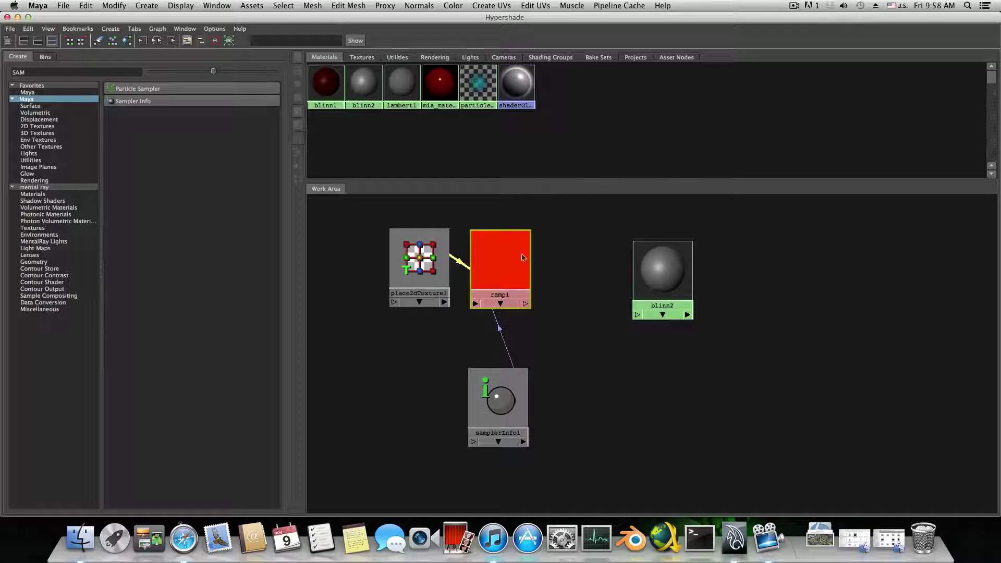
{"action": "left_click_drag", "start_coordinate": [605, 23], "coordinate": [526, 23]}
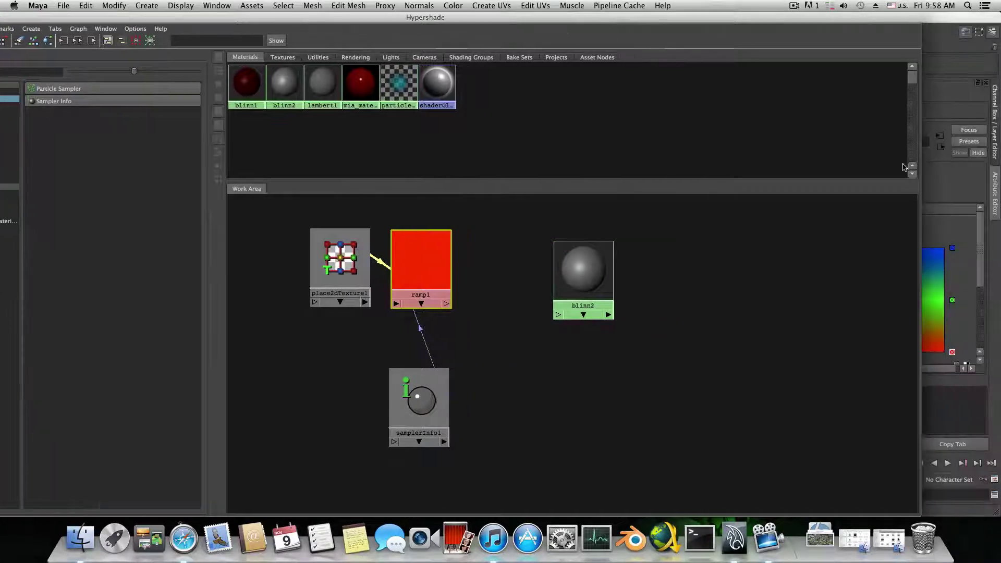
{"action": "left_click_drag", "start_coordinate": [921, 165], "coordinate": [537, 204]}
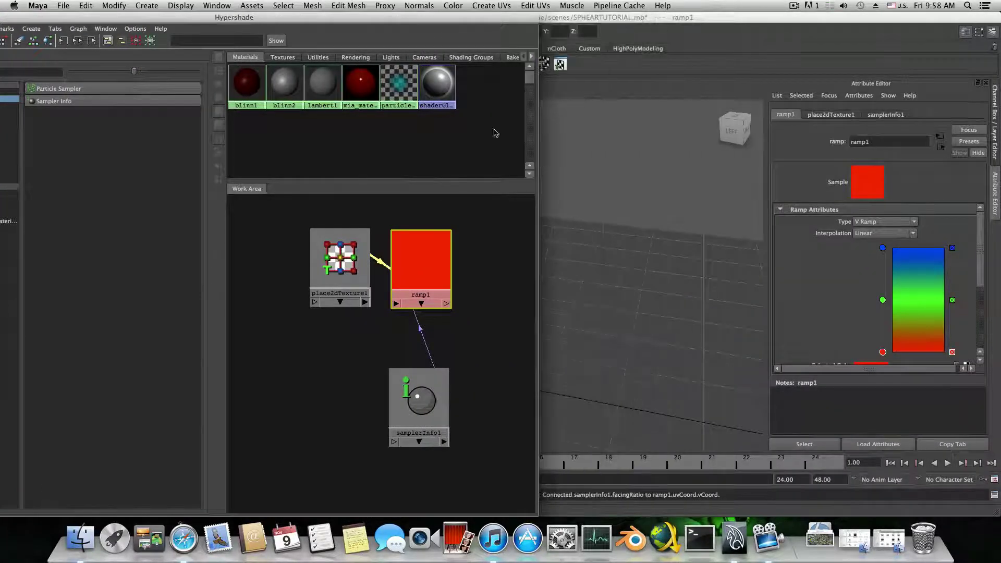
Reposition the Hypershade window beside ramp1's attributes and remove the ramp's middle green color entry
{"action": "left_click_drag", "start_coordinate": [379, 14], "coordinate": [529, 14]}
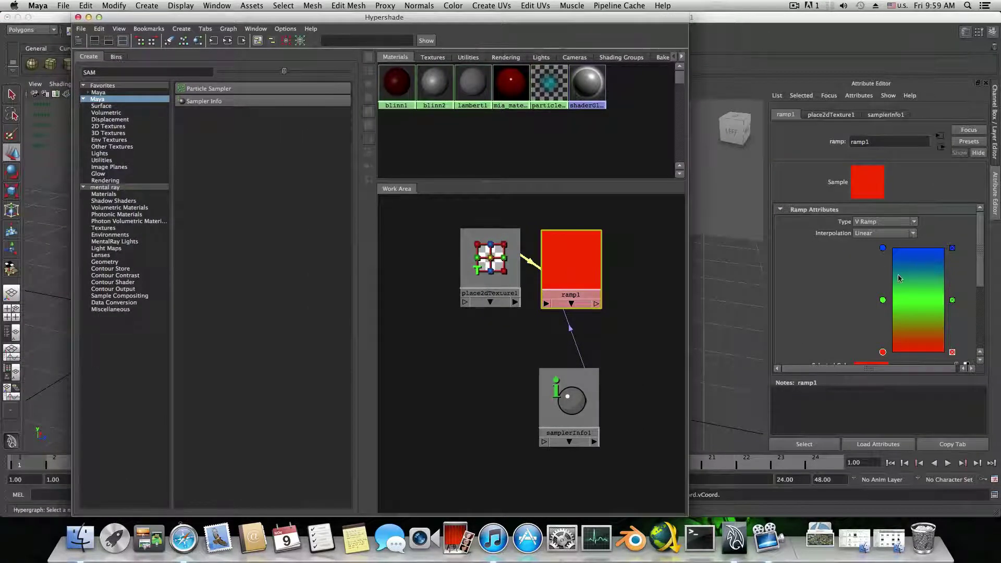
{"action": "left_click_drag", "start_coordinate": [979, 251], "coordinate": [977, 273]}
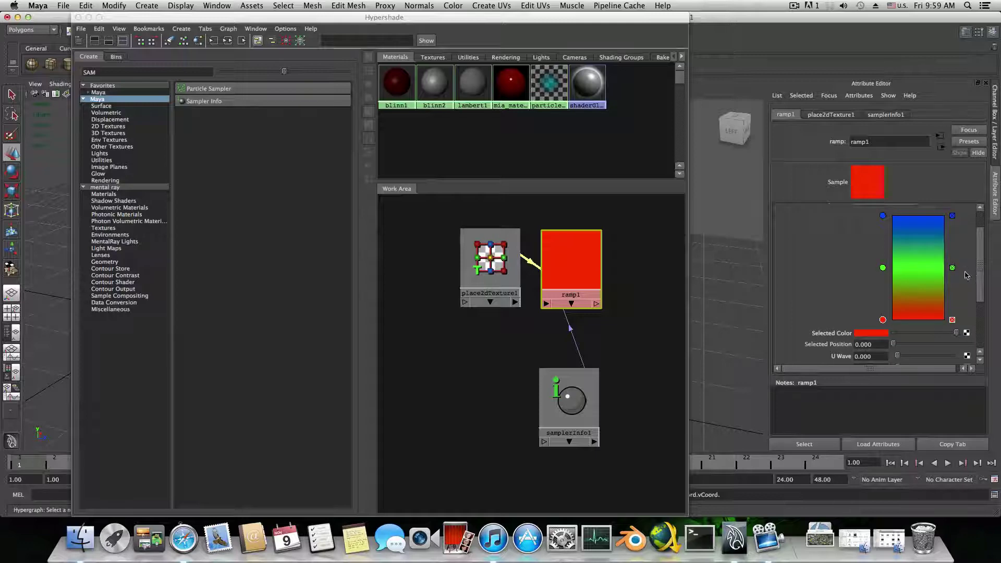
{"action": "left_click", "coordinate": [568, 272]}
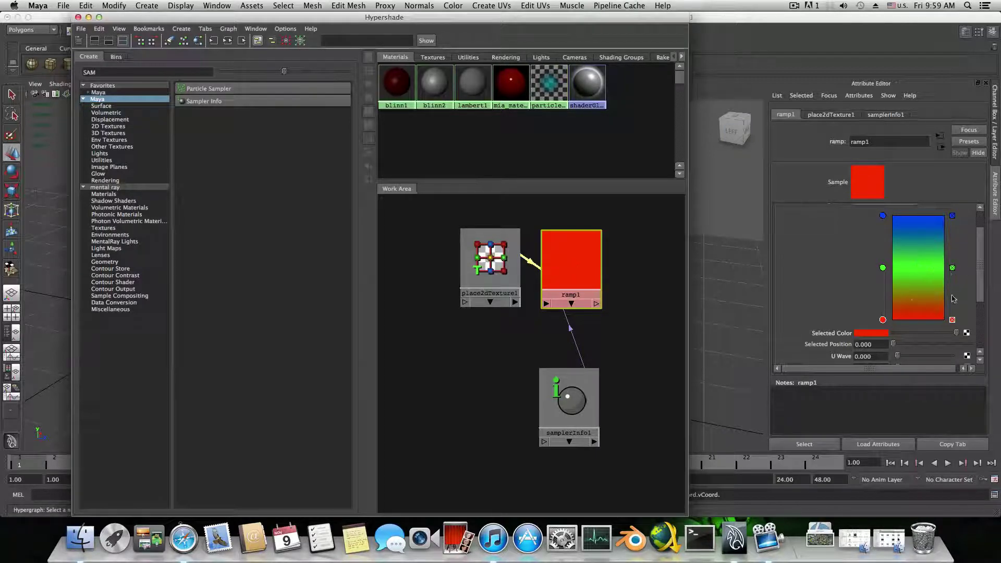
{"action": "scroll", "coordinate": [957, 298], "scroll_direction": "up", "scroll_amount": 3}
{"action": "scroll", "coordinate": [961, 291], "scroll_direction": "down", "scroll_amount": 4}
{"action": "scroll", "coordinate": [959, 287], "scroll_direction": "up", "scroll_amount": 1}
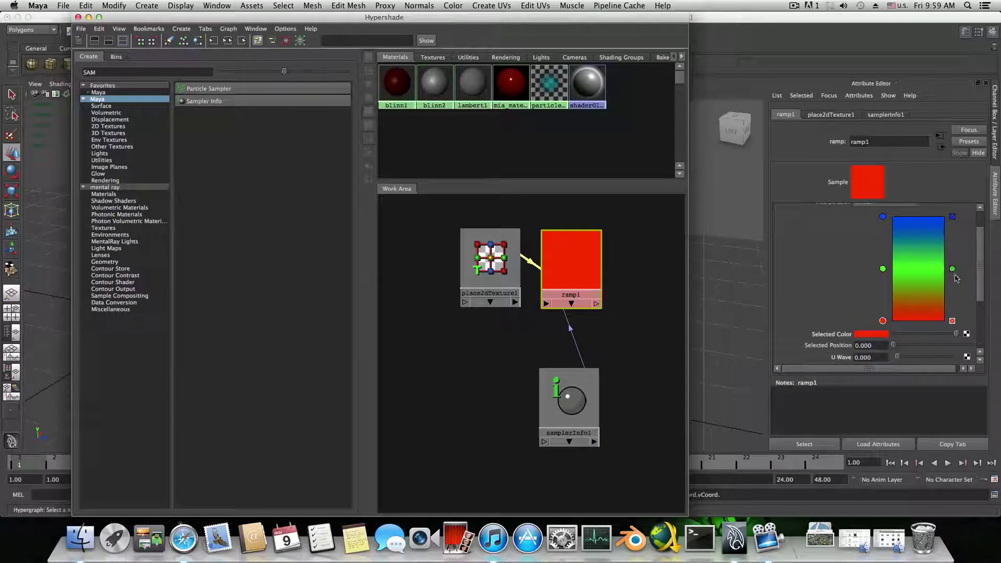
{"action": "left_click", "coordinate": [953, 269]}
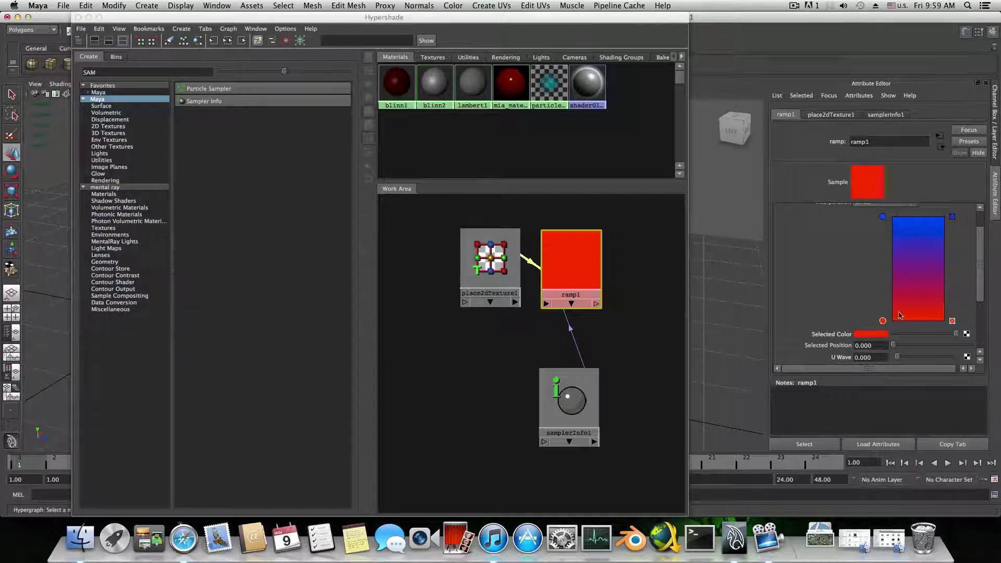
Set ramp1's red entry at position 0 to white and its blue entry at position 1 to cyan (H 187.496, S 0.709, V 0.886)
{"action": "left_click", "coordinate": [876, 335]}
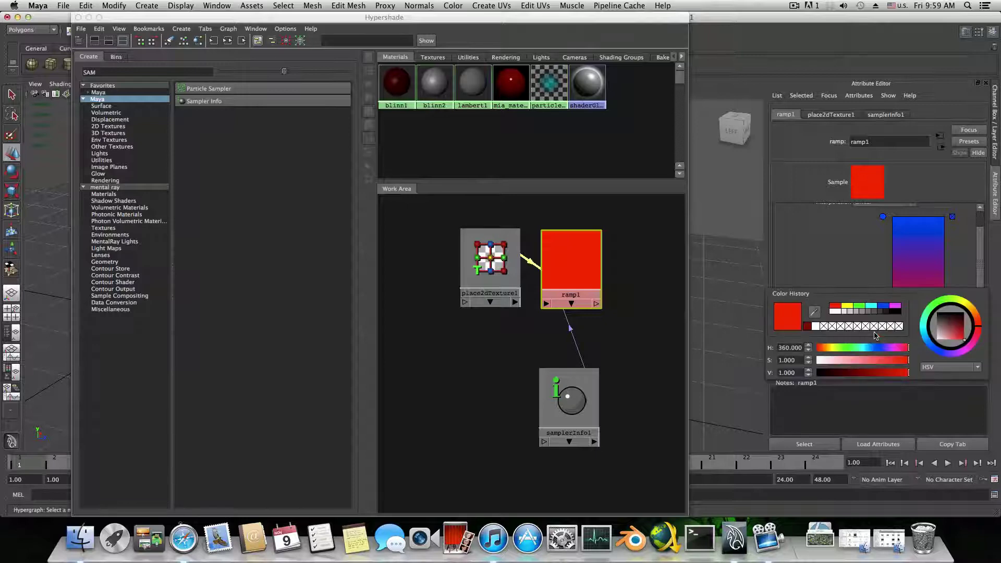
{"action": "left_click", "coordinate": [834, 312]}
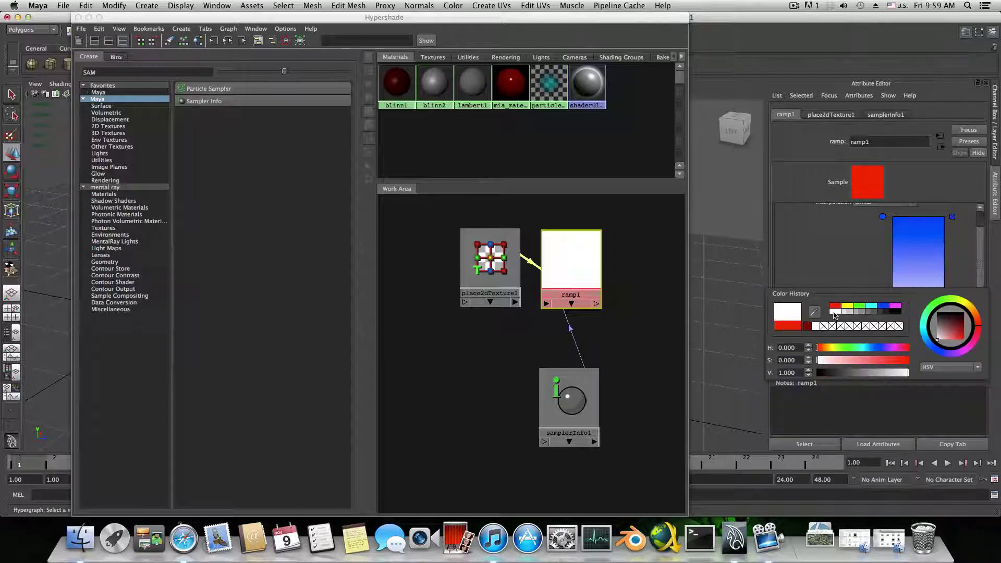
{"action": "left_click", "coordinate": [883, 217]}
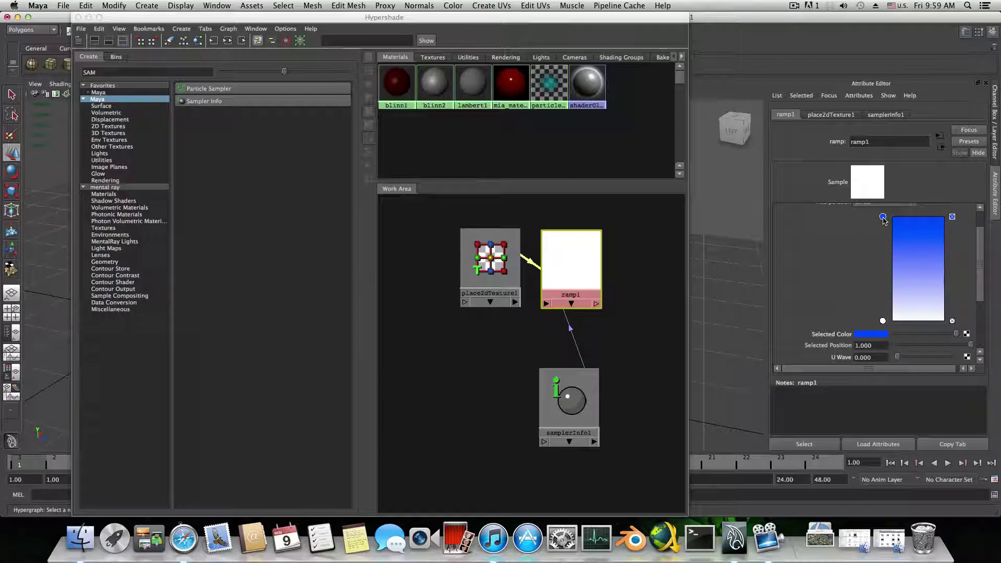
{"action": "left_click", "coordinate": [875, 335]}
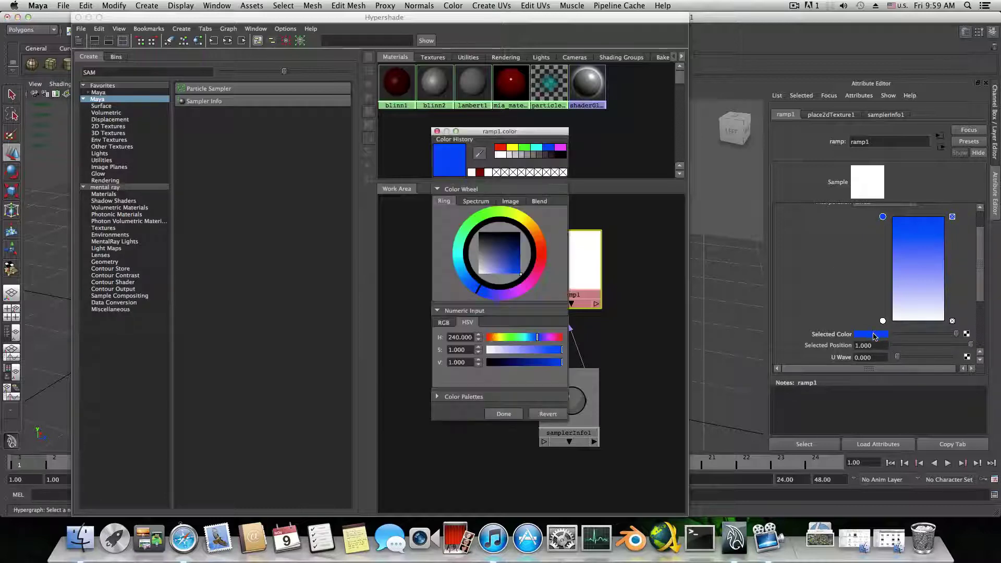
{"action": "left_click_drag", "start_coordinate": [481, 277], "coordinate": [499, 269]}
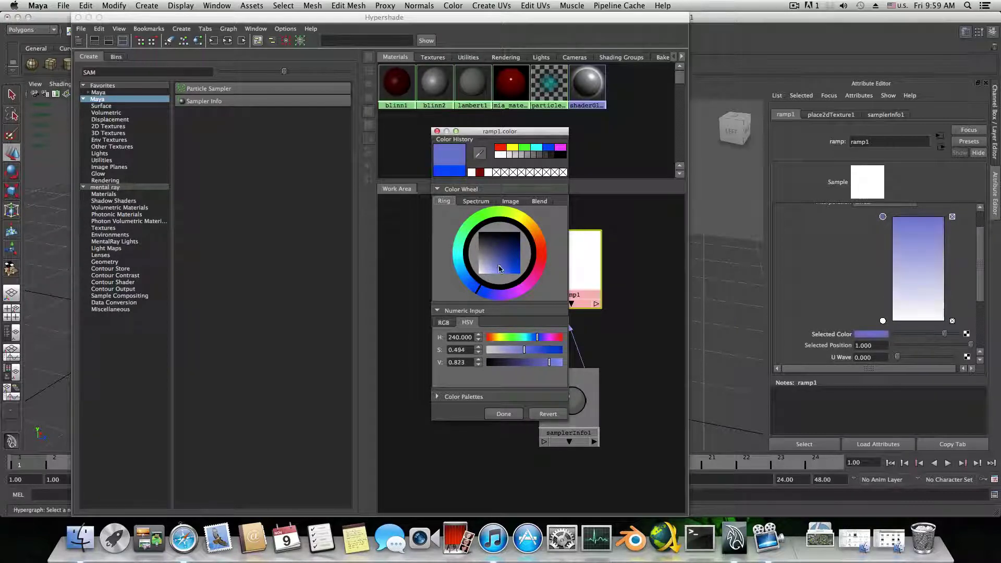
{"action": "left_click", "coordinate": [457, 258]}
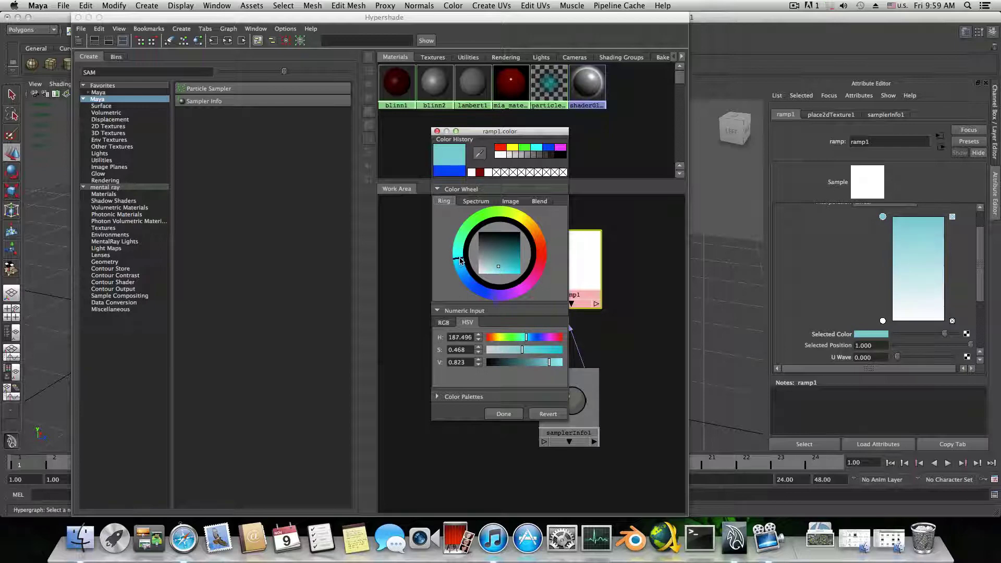
{"action": "left_click_drag", "start_coordinate": [499, 266], "coordinate": [508, 269]}
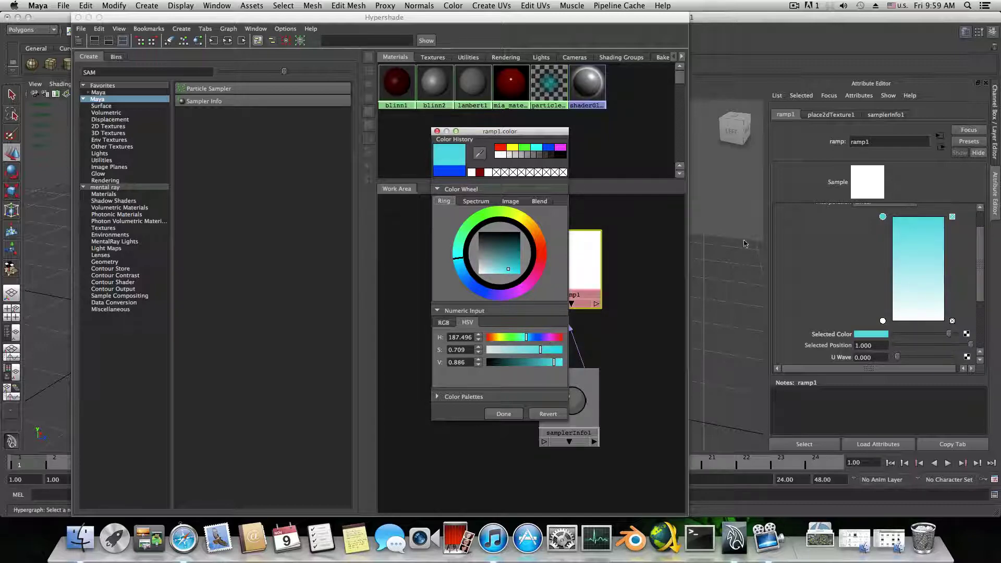
{"action": "left_click", "coordinate": [501, 413]}
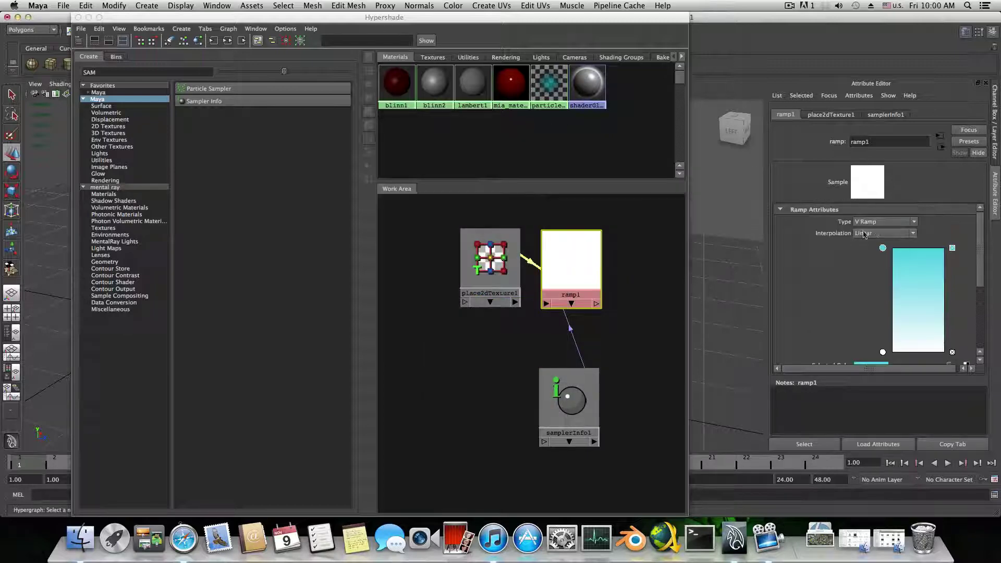
Keep ramp1's interpolation at Linear and change its type to Circular Ramp
{"action": "left_click", "coordinate": [885, 233]}
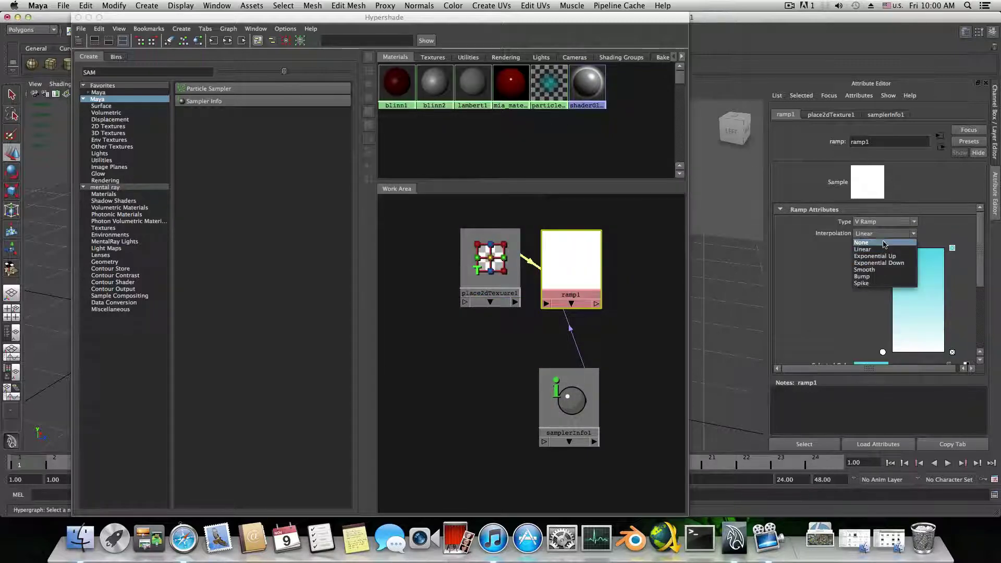
{"action": "left_click", "coordinate": [883, 234]}
{"action": "left_click", "coordinate": [879, 223]}
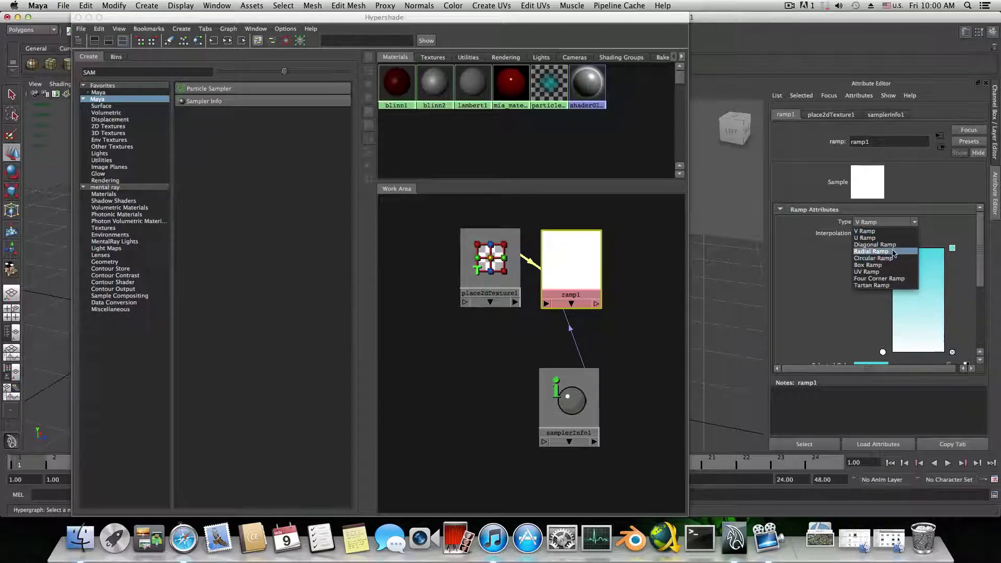
{"action": "left_click", "coordinate": [879, 258]}
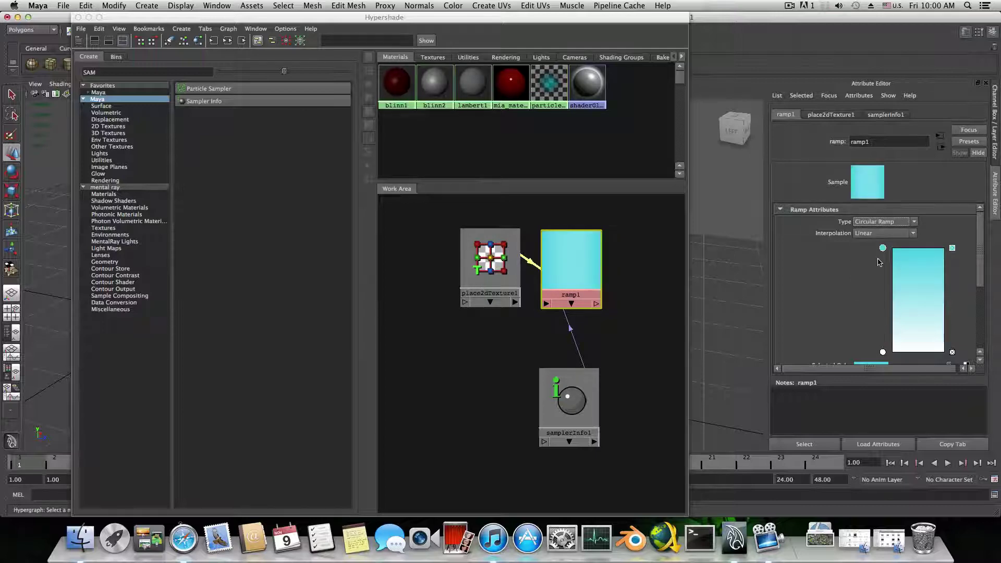
Try Radial Ramp, Box Ramp and U Ramp as ramp1's type, and return it to Circular Ramp
{"action": "left_click", "coordinate": [883, 223]}
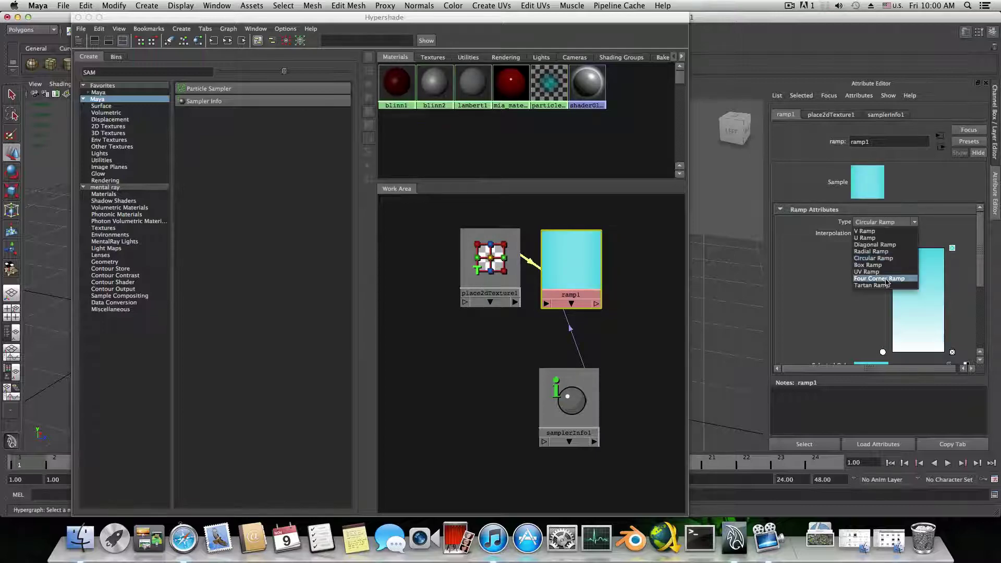
{"action": "left_click", "coordinate": [882, 252]}
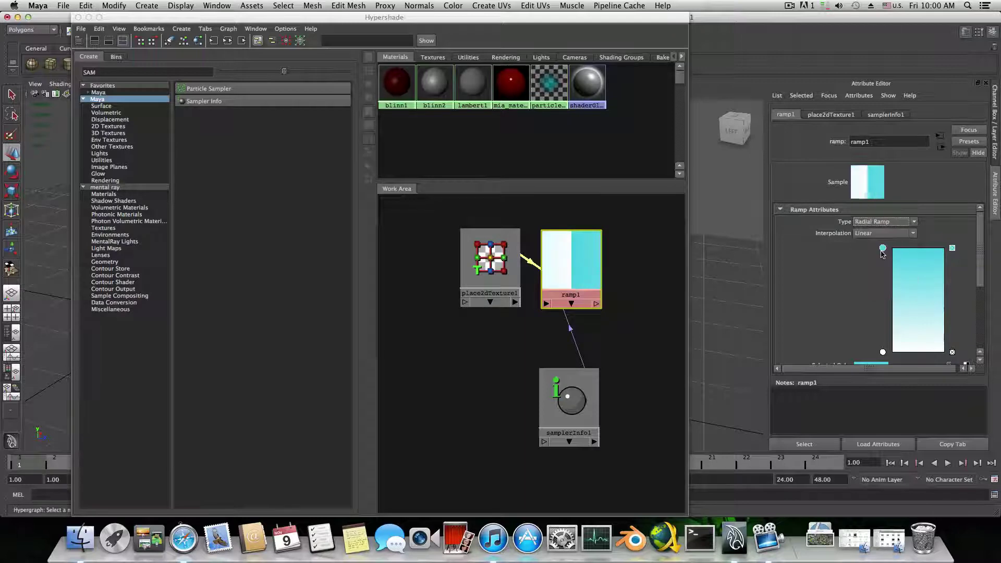
{"action": "left_click", "coordinate": [864, 223]}
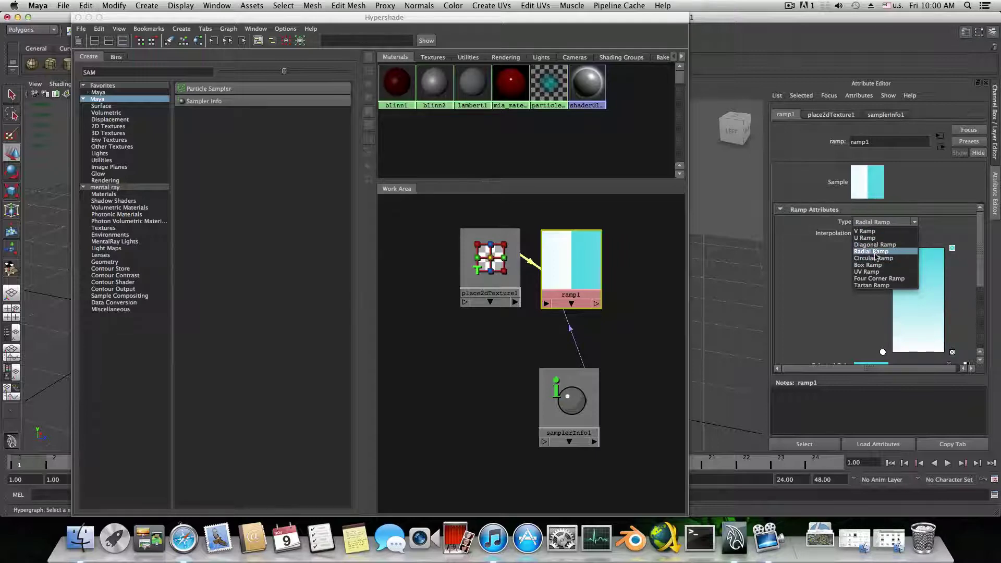
{"action": "left_click", "coordinate": [868, 265]}
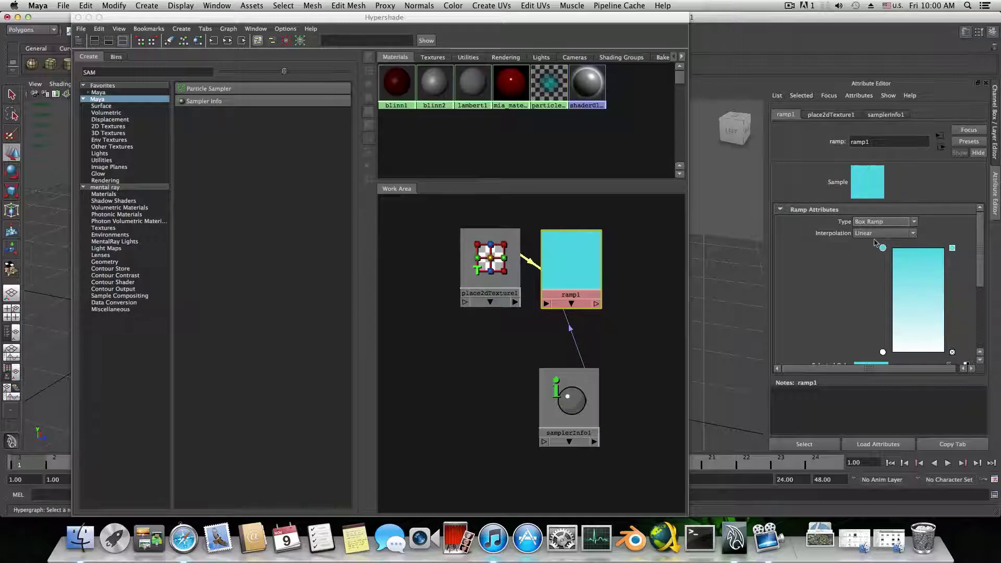
{"action": "left_click", "coordinate": [875, 223]}
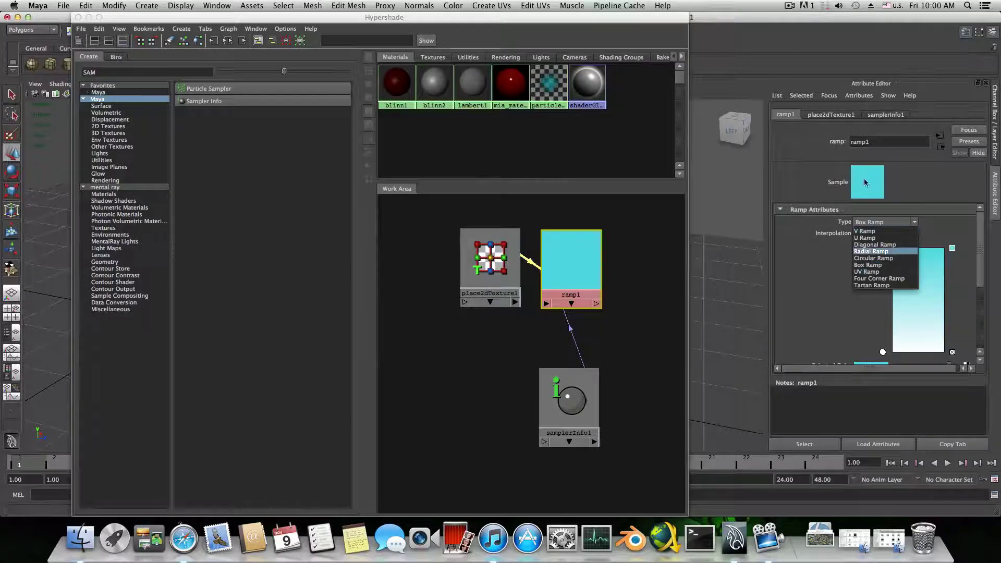
{"action": "left_click", "coordinate": [874, 238]}
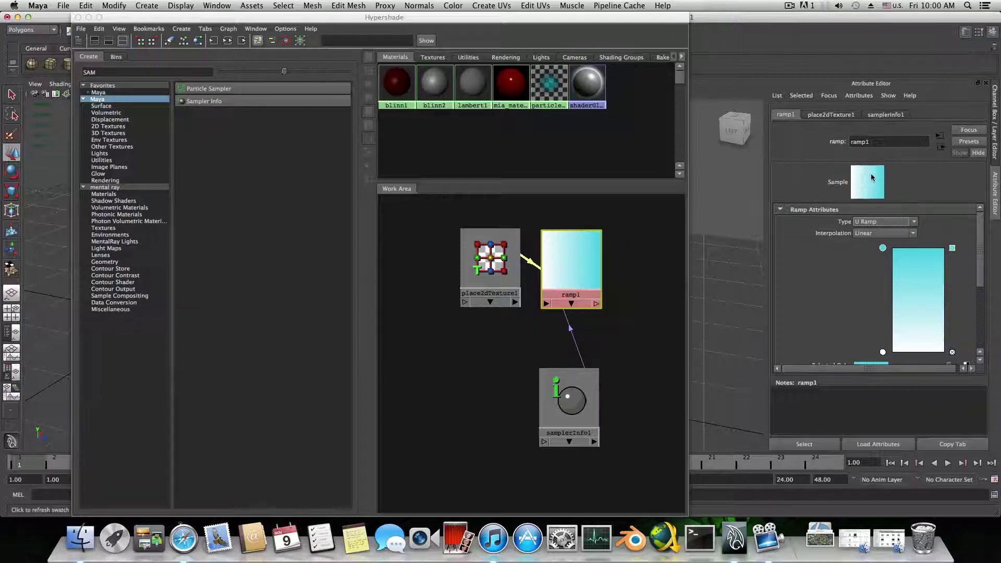
{"action": "left_click", "coordinate": [876, 221]}
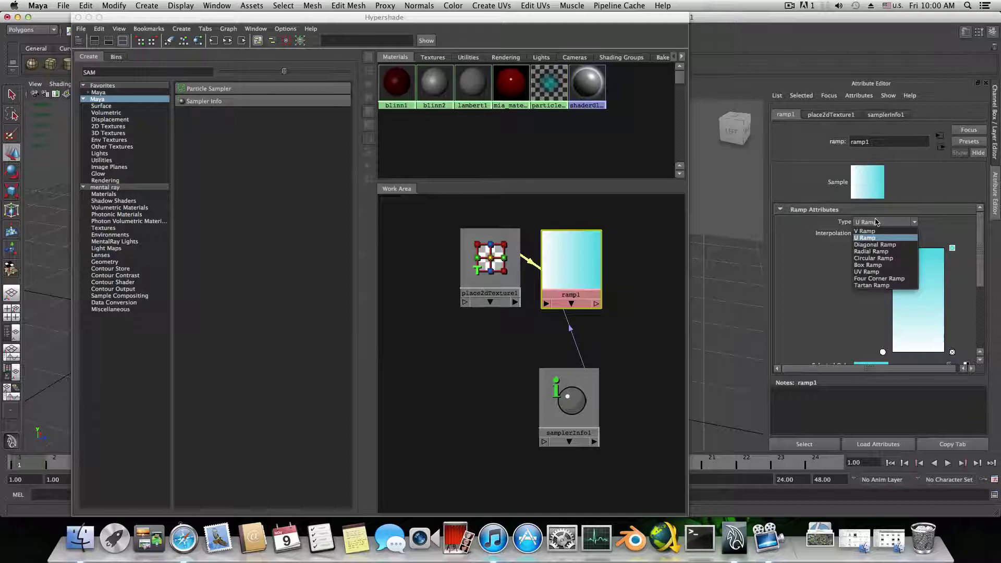
{"action": "left_click", "coordinate": [871, 261]}
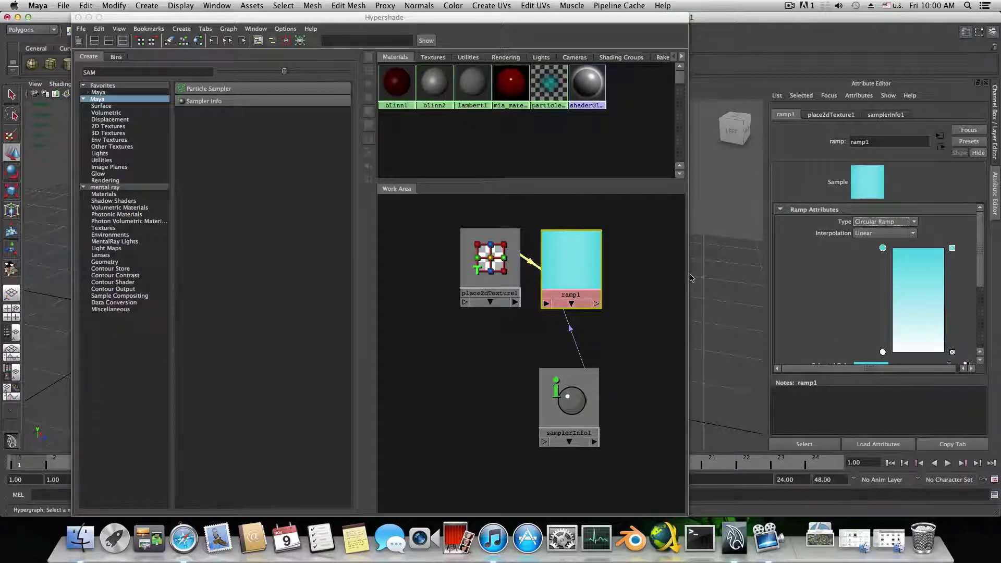
Widen the Hypershade to reach blinn2 and open the Connection Editor with ramp1 as output and blinn2 as input
{"action": "left_click_drag", "start_coordinate": [689, 277], "coordinate": [798, 285]}
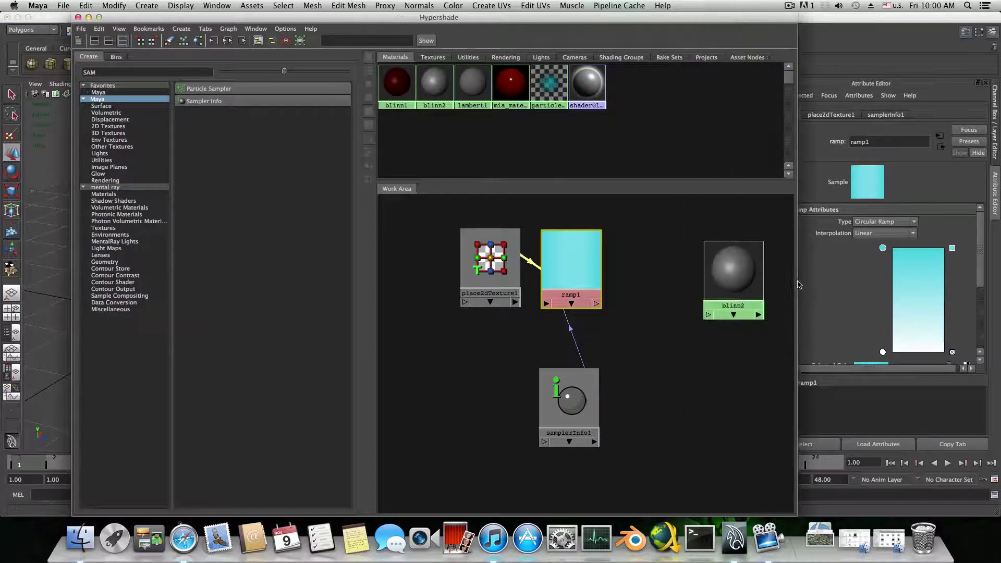
{"action": "left_click", "coordinate": [746, 276]}
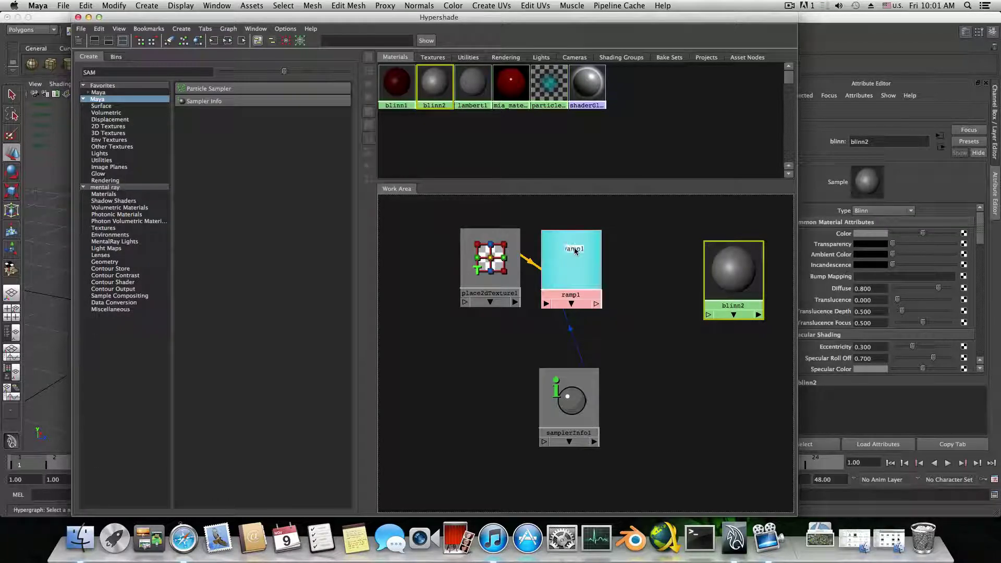
{"action": "middle_click_drag", "start_coordinate": [574, 262], "coordinate": [732, 271]}
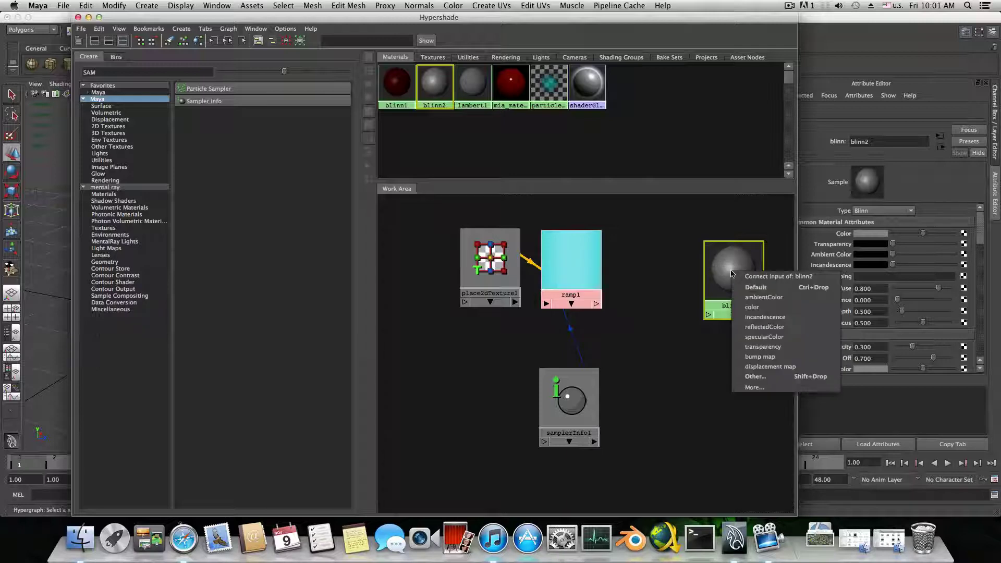
{"action": "left_click", "coordinate": [756, 377]}
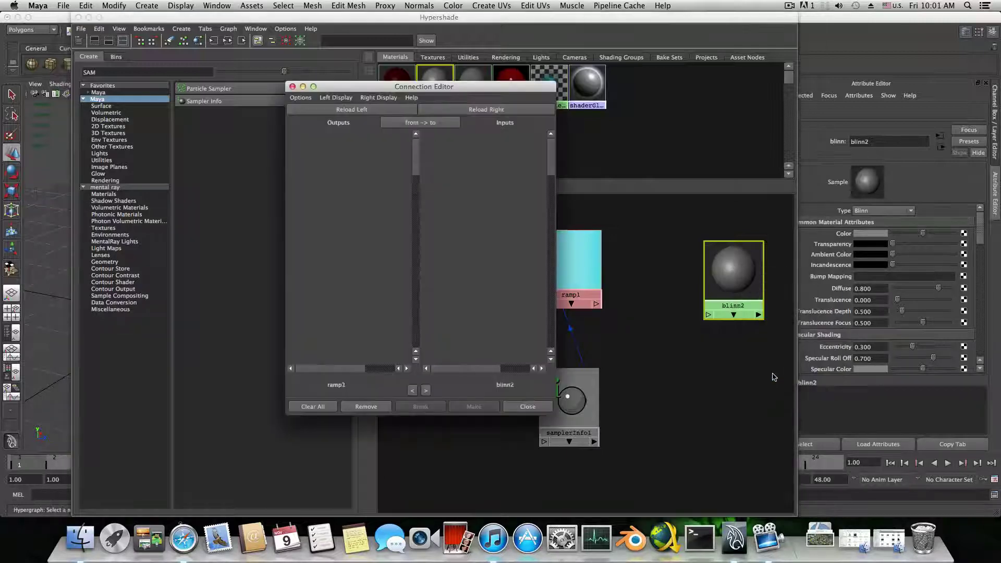
{"action": "left_click_drag", "start_coordinate": [427, 88], "coordinate": [585, 90]}
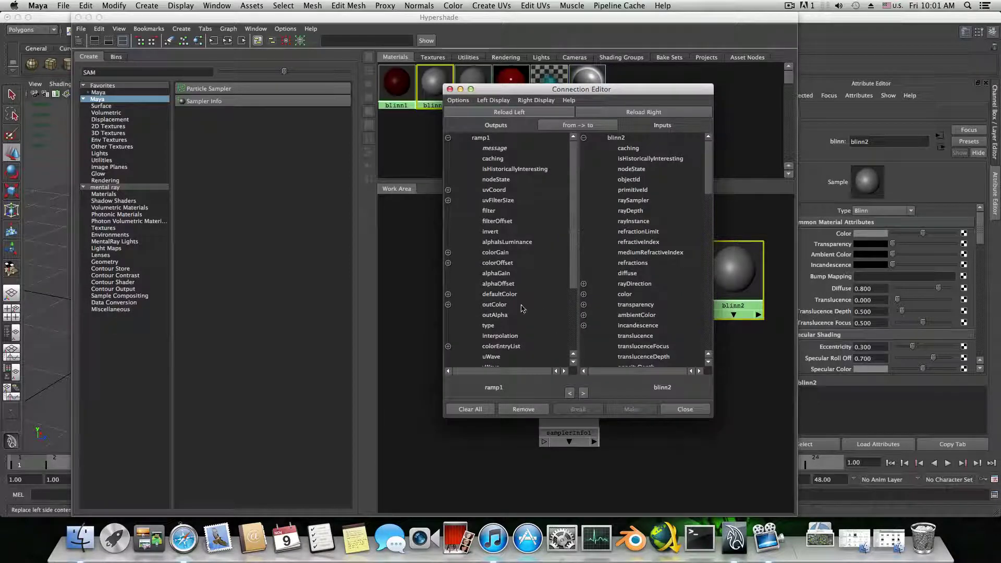
Connect ramp1's outColor to blinn2's color input and close the Connection Editor
{"action": "scroll", "coordinate": [521, 307], "scroll_direction": "down", "scroll_amount": 3}
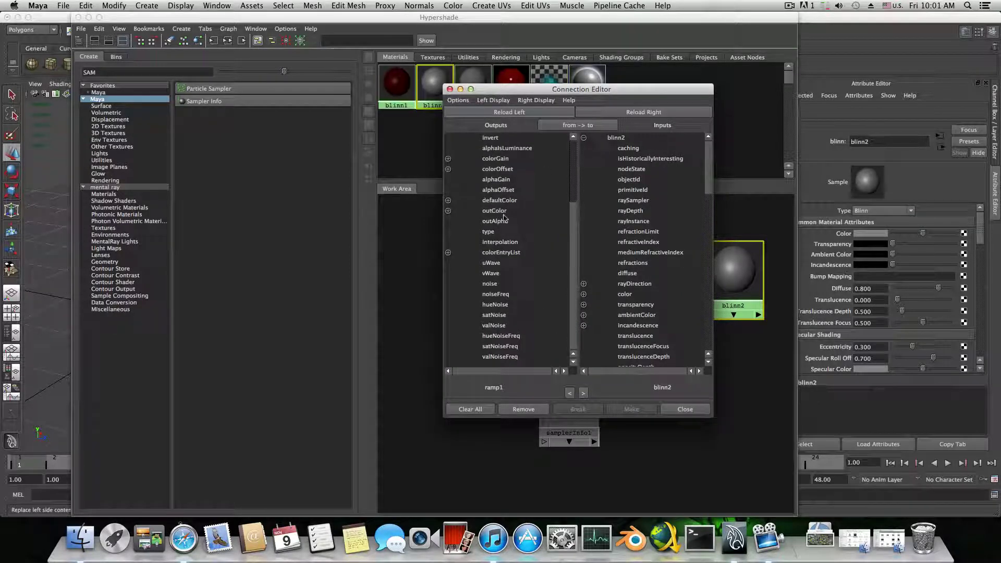
{"action": "left_click", "coordinate": [493, 211]}
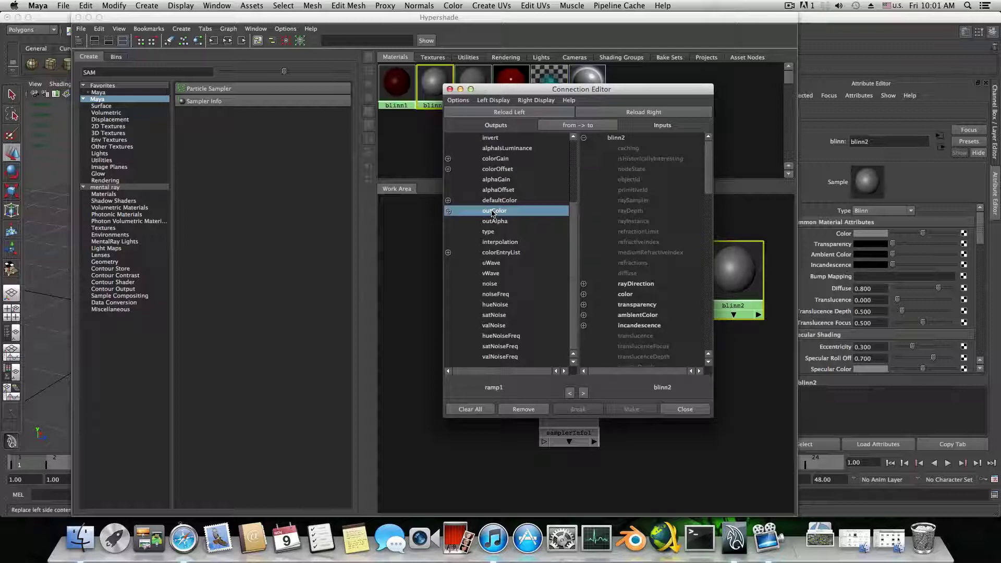
{"action": "left_click", "coordinate": [625, 295]}
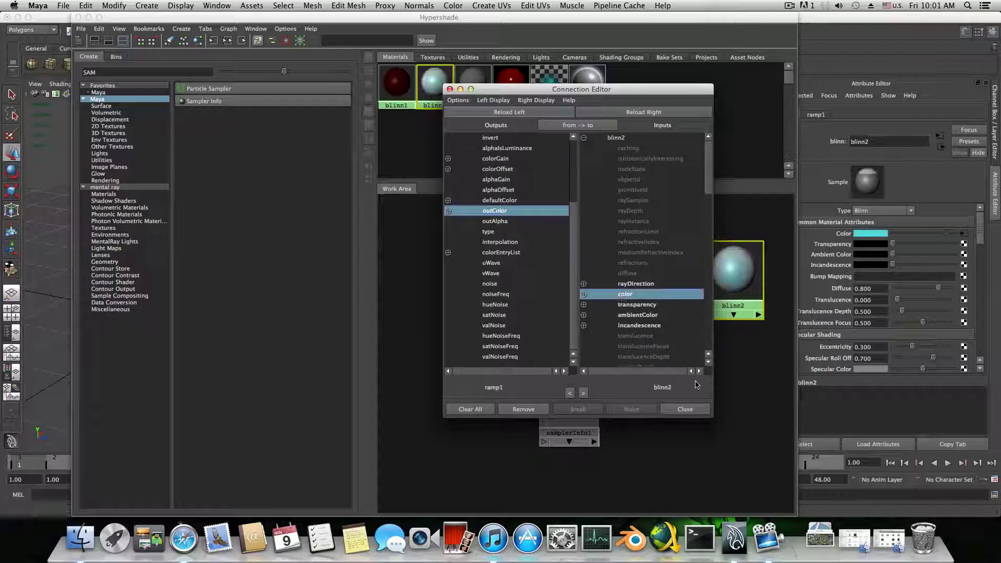
{"action": "left_click", "coordinate": [699, 412]}
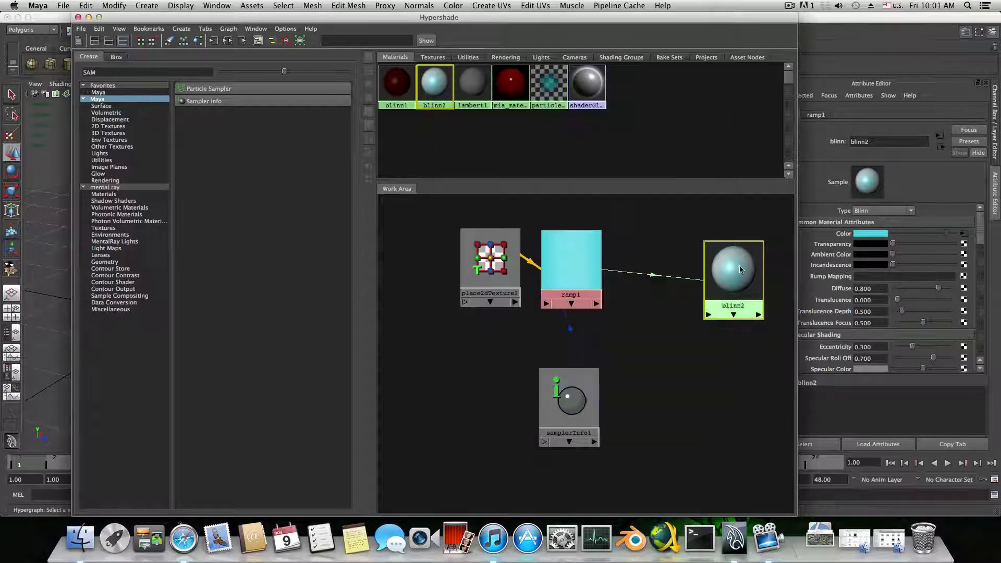
Place blinn2 closer to ramp1, select place2dTexture1, and shift the Hypershade window to uncover its attributes
{"action": "left_click_drag", "start_coordinate": [754, 267], "coordinate": [696, 269]}
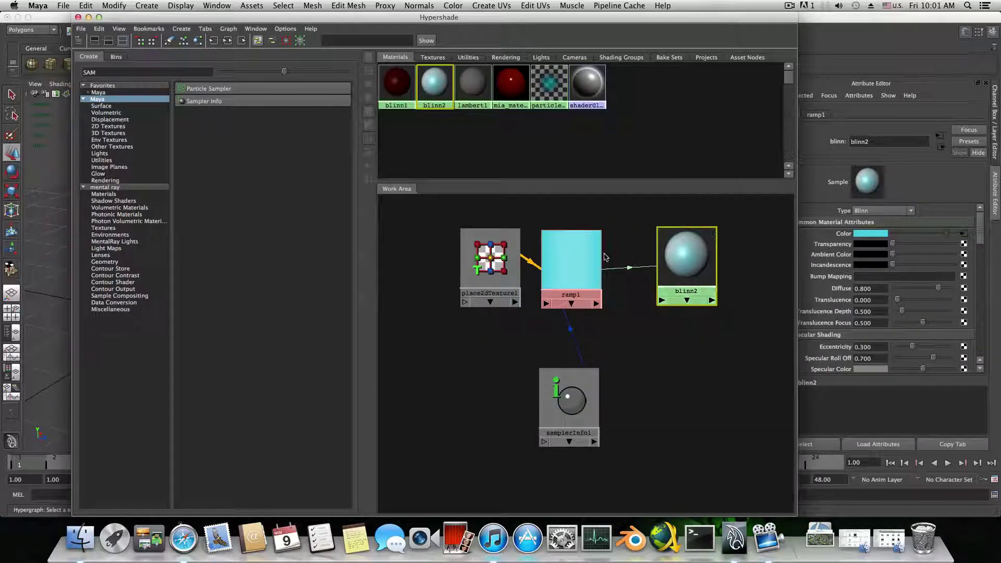
{"action": "left_click", "coordinate": [504, 263]}
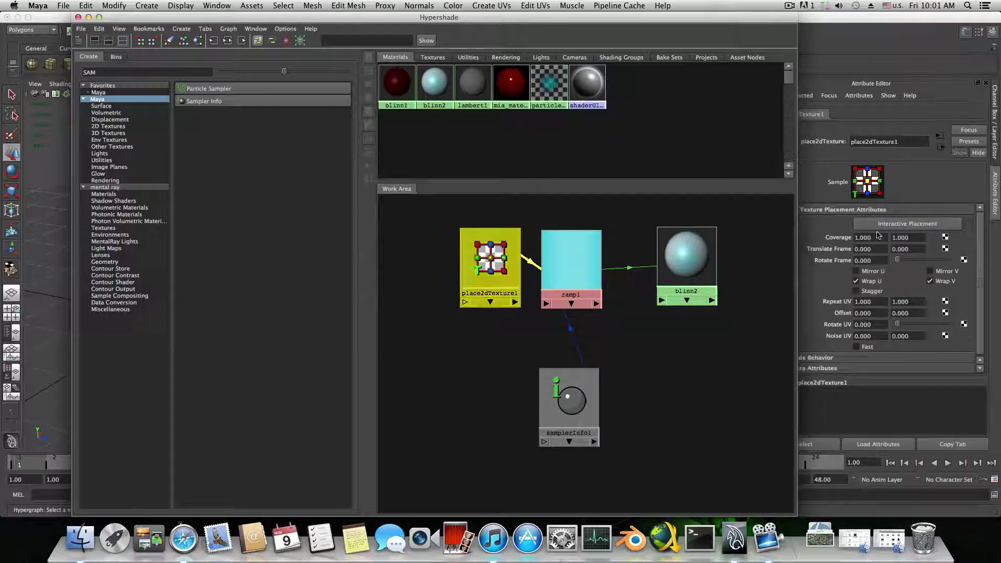
{"action": "left_click_drag", "start_coordinate": [734, 19], "coordinate": [639, 20]}
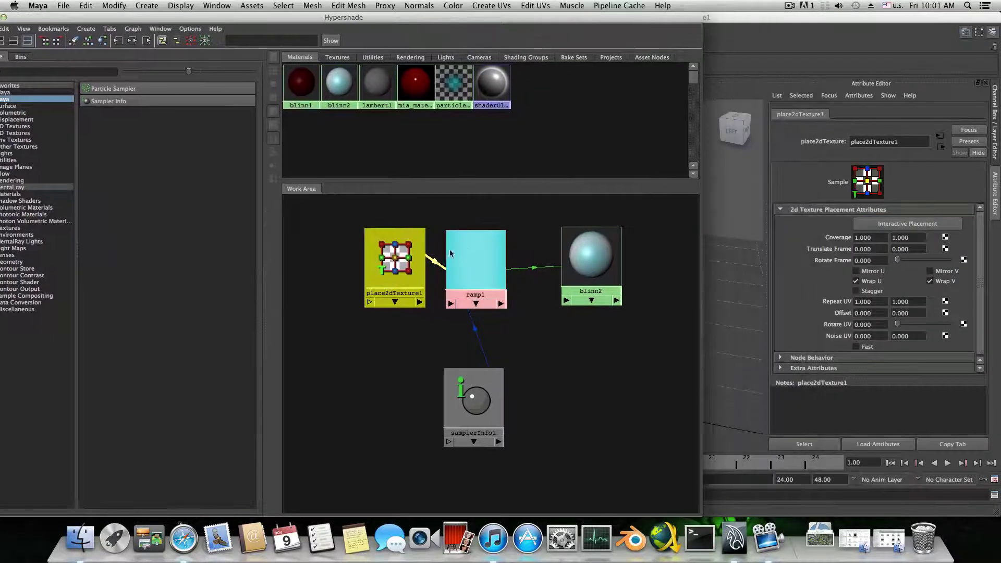
Set place2dTexture1's Rotate Frame to 360 and enable both Mirror U and Mirror V
{"action": "left_click", "coordinate": [816, 121]}
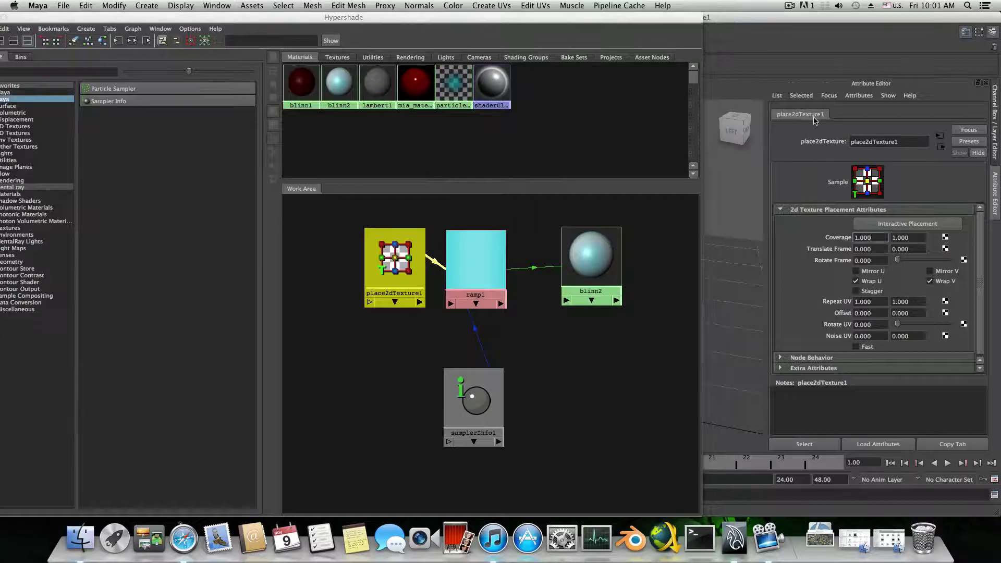
{"action": "left_click_drag", "start_coordinate": [898, 260], "coordinate": [952, 260]}
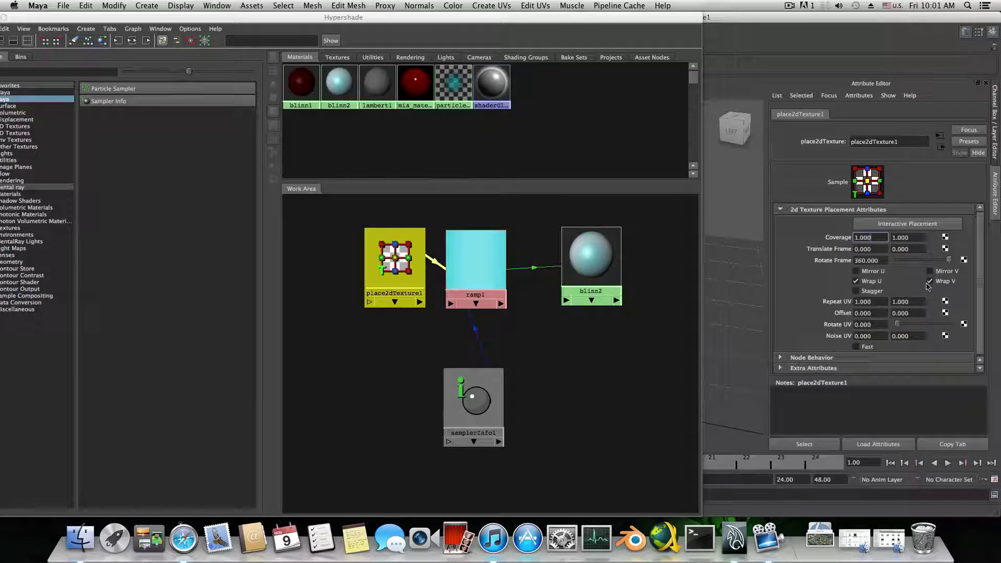
{"action": "left_click", "coordinate": [931, 271]}
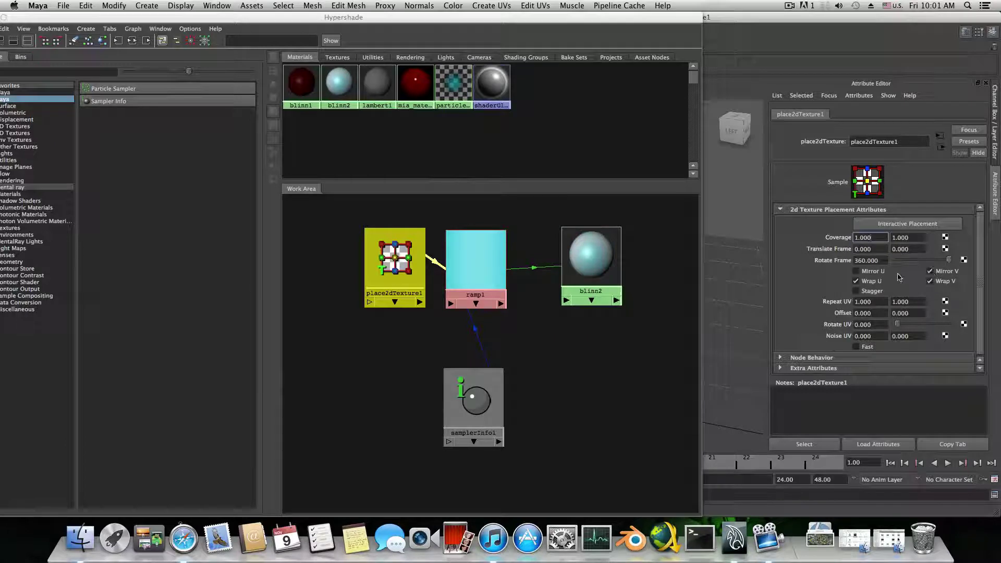
{"action": "left_click", "coordinate": [856, 271]}
{"action": "mouse_move", "coordinate": [897, 325]}
{"action": "left_mouse_down"}
{"action": "mouse_move", "coordinate": [916, 325]}
{"action": "mouse_move", "coordinate": [883, 325]}
{"action": "left_mouse_up"}
Assign the blinn2 material to the inner sphere pSphere2 and minimize the Hypershade
{"action": "left_click_drag", "start_coordinate": [427, 19], "coordinate": [162, 29]}
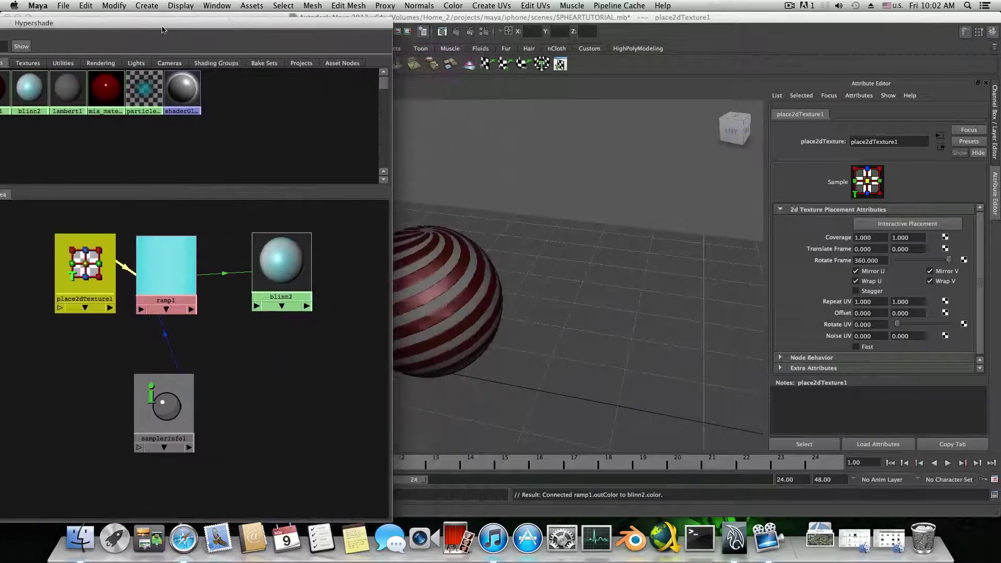
{"action": "left_click", "coordinate": [279, 275]}
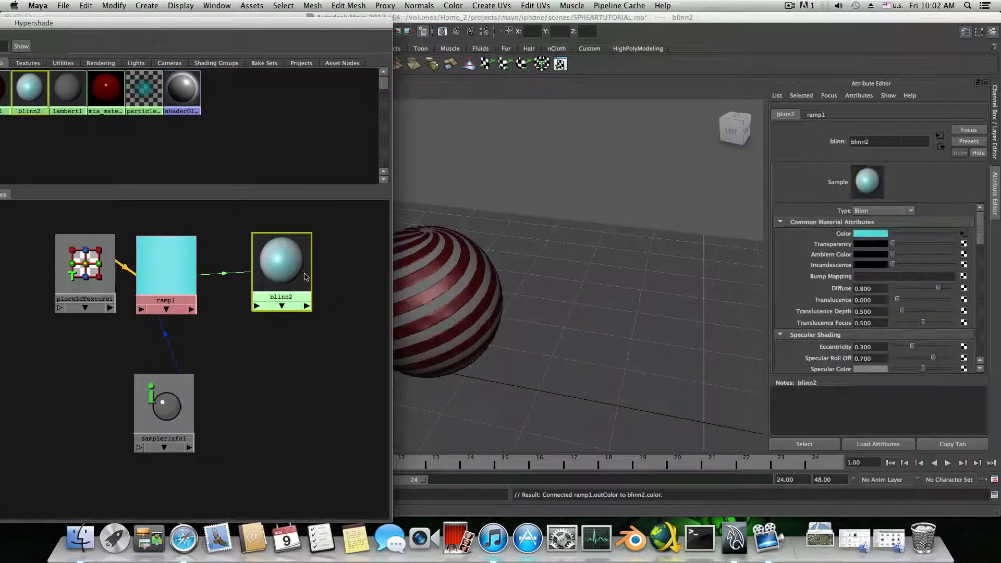
{"action": "left_click", "coordinate": [423, 285]}
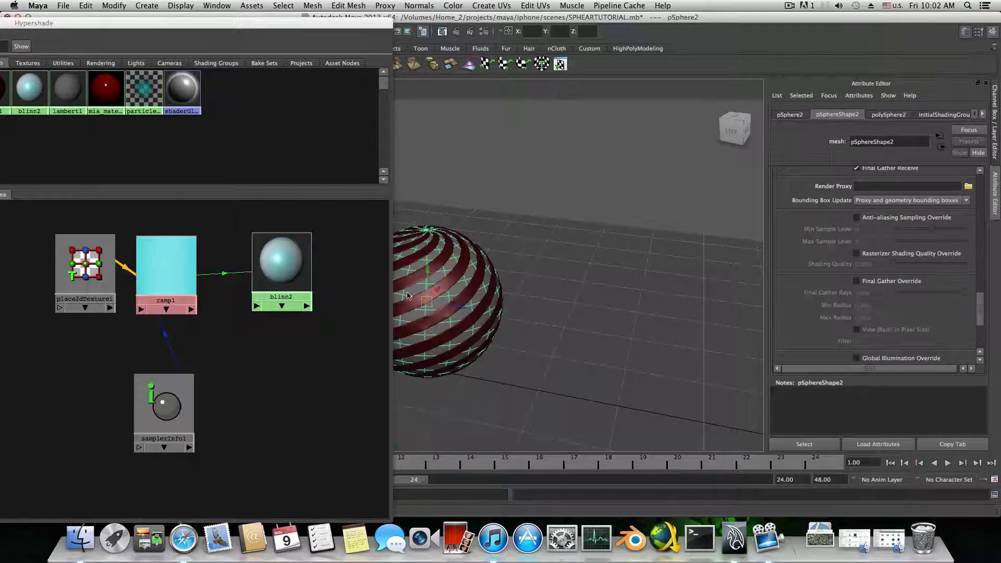
{"action": "right_click", "coordinate": [281, 260]}
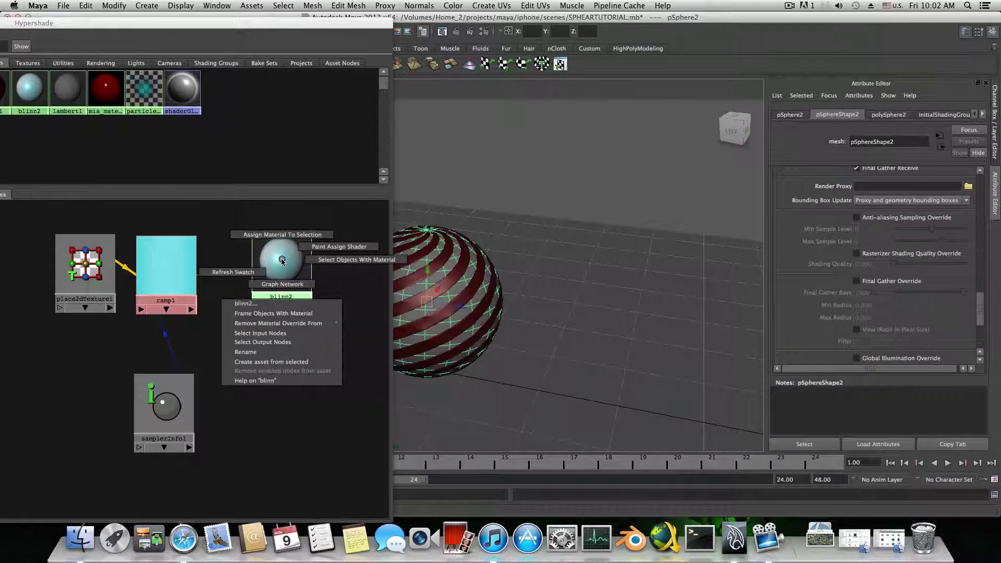
{"action": "left_click", "coordinate": [274, 239]}
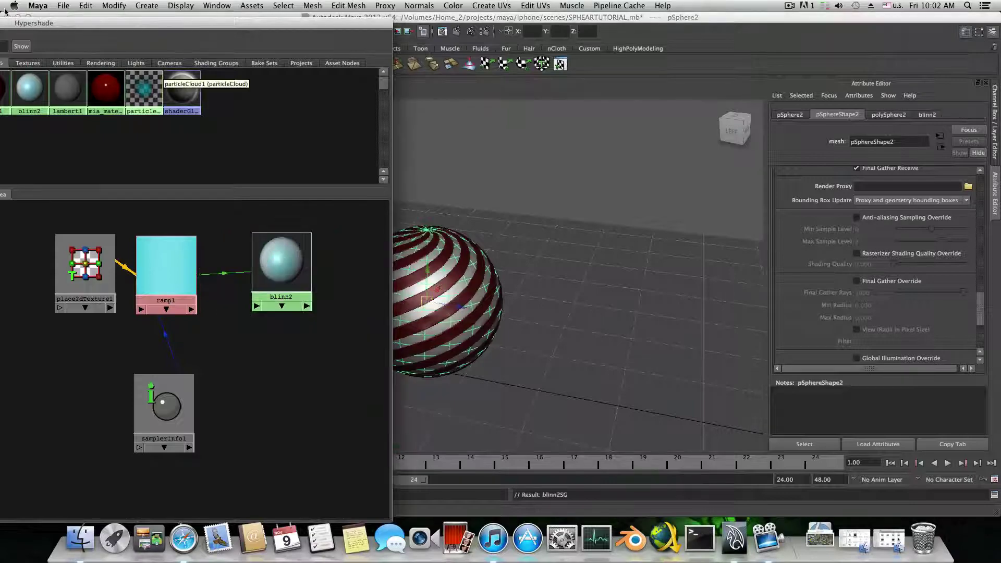
{"action": "left_click_drag", "start_coordinate": [16, 23], "coordinate": [314, 27]}
{"action": "left_click_drag", "start_coordinate": [165, 29], "coordinate": [277, 31]}
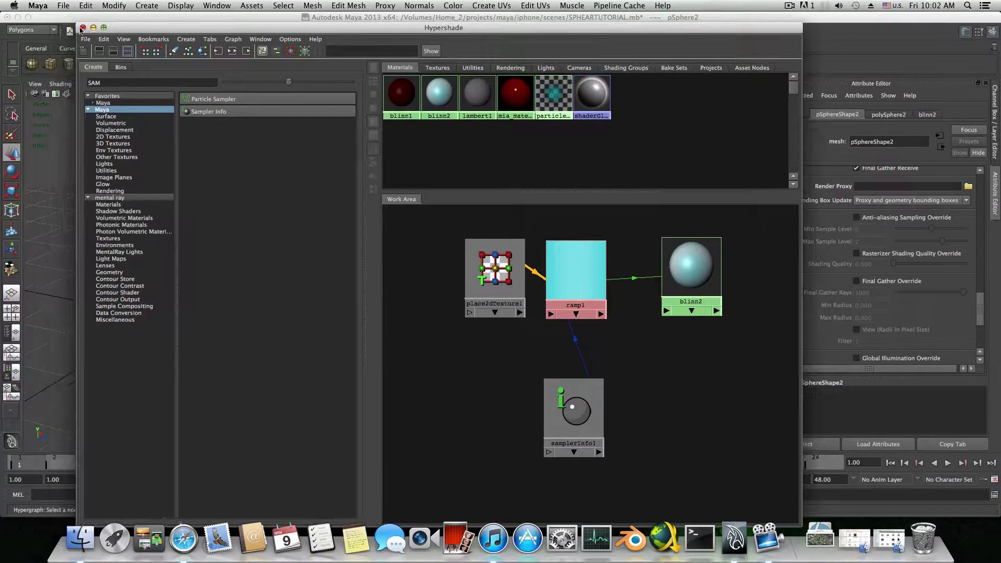
{"action": "left_click", "coordinate": [93, 28]}
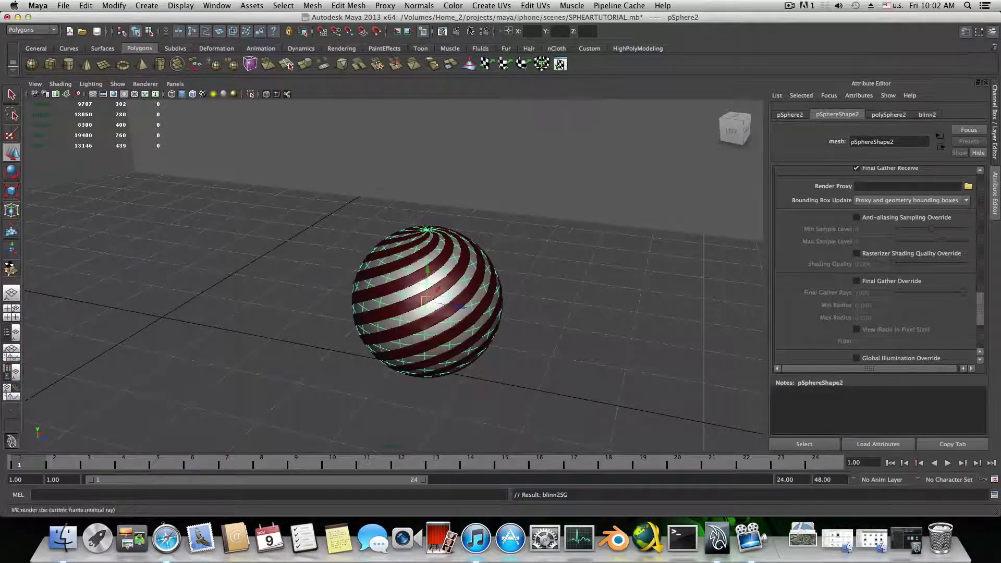
Render the current frame with mental ray to check the sphere's new material, and minimize the Render View
{"action": "left_click", "coordinate": [455, 32]}
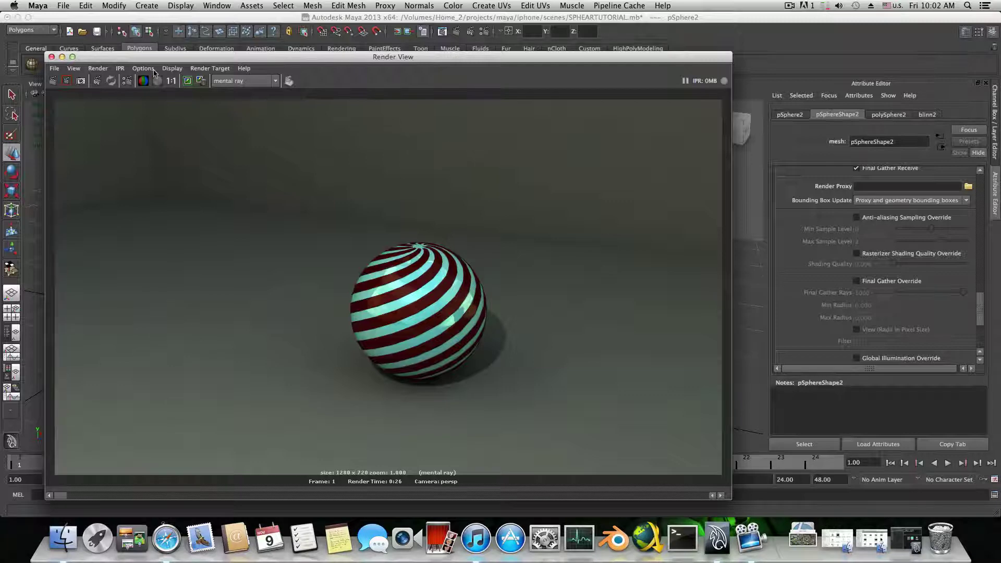
{"action": "left_click_drag", "start_coordinate": [139, 56], "coordinate": [184, 30]}
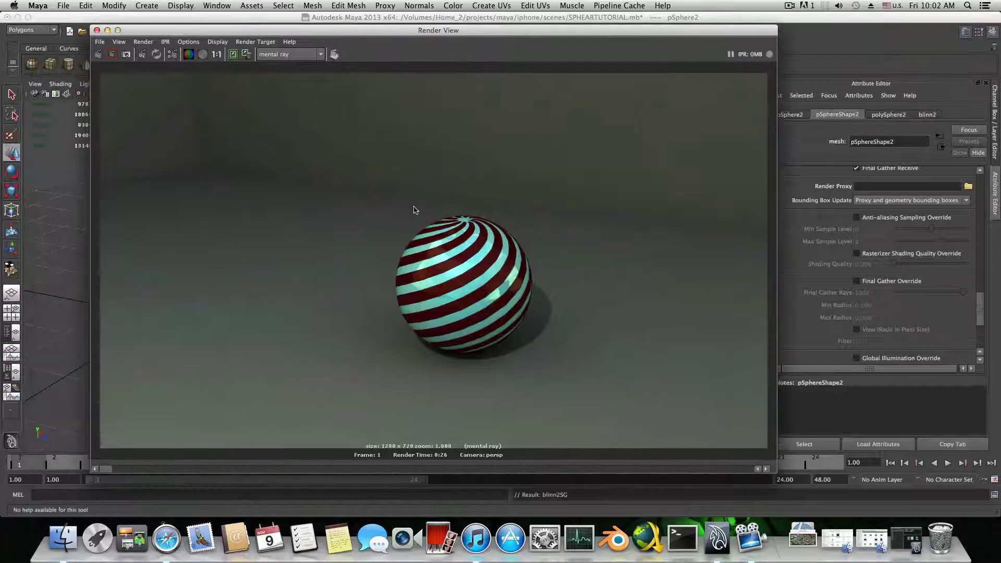
{"action": "left_click", "coordinate": [107, 31]}
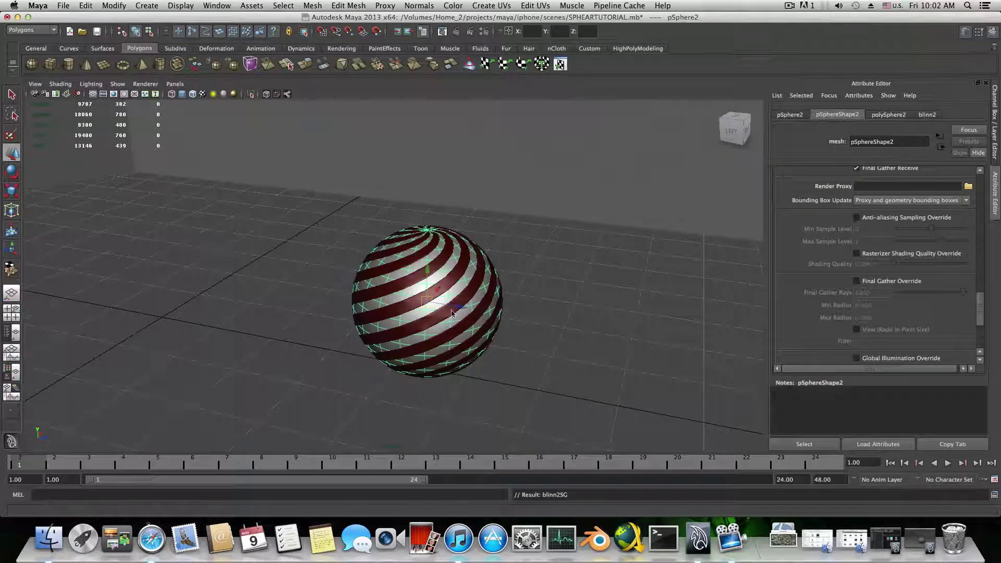
Raise blinn2's Incandescence from black to a dark grey
{"action": "left_click", "coordinate": [927, 115]}
{"action": "scroll", "coordinate": [860, 335], "scroll_direction": "down", "scroll_amount": 2}
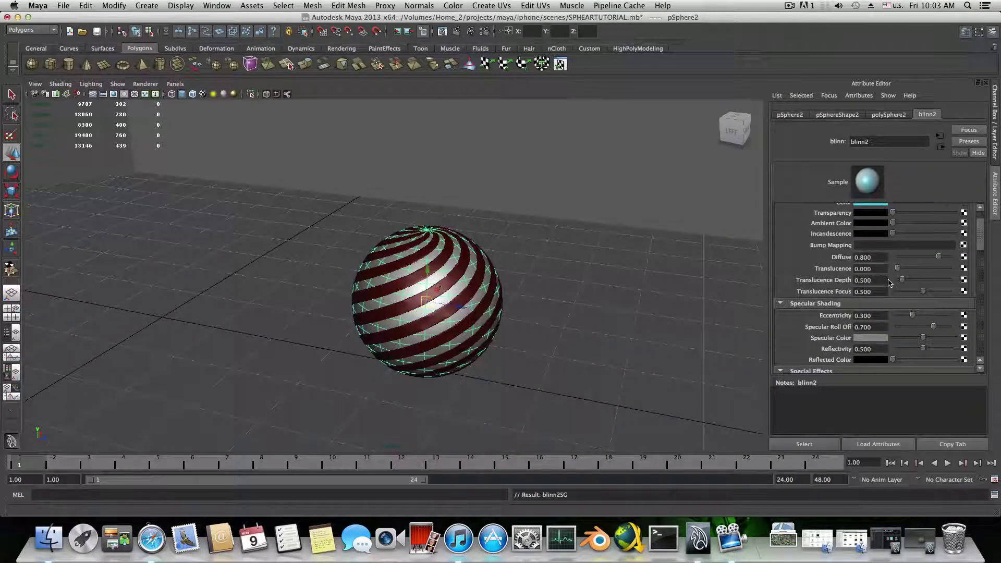
{"action": "scroll", "coordinate": [892, 276], "scroll_direction": "up", "scroll_amount": 2}
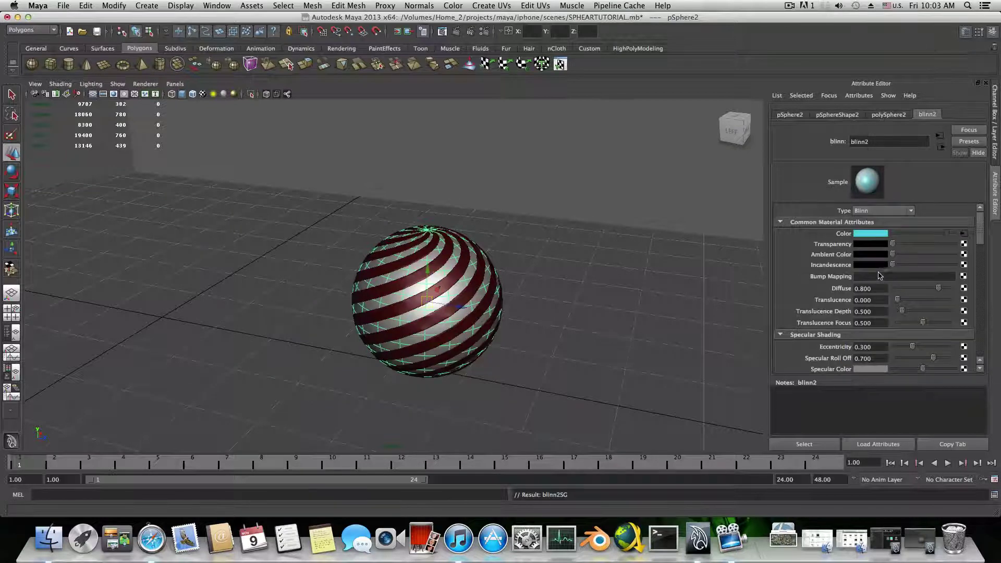
{"action": "left_click_drag", "start_coordinate": [894, 268], "coordinate": [913, 266]}
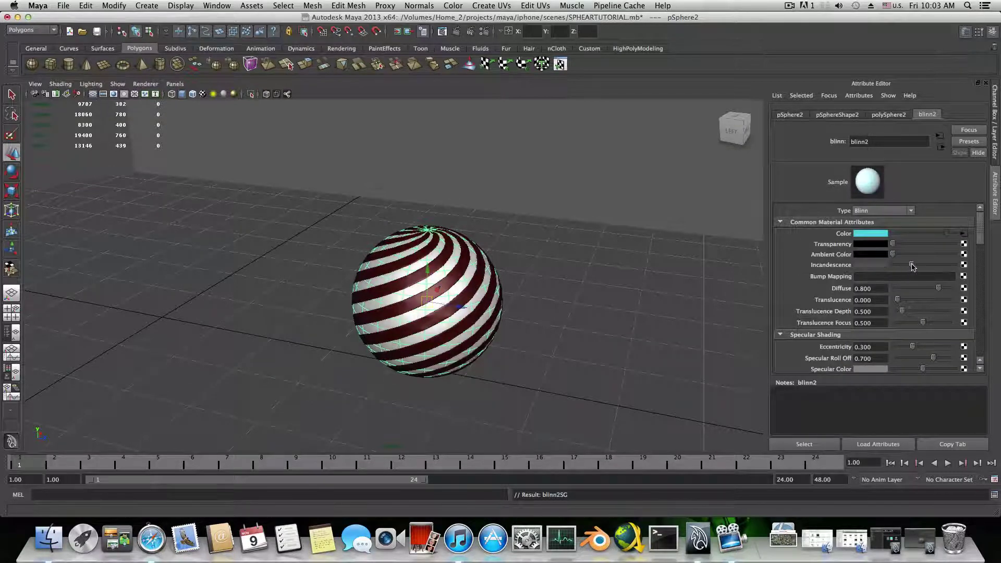
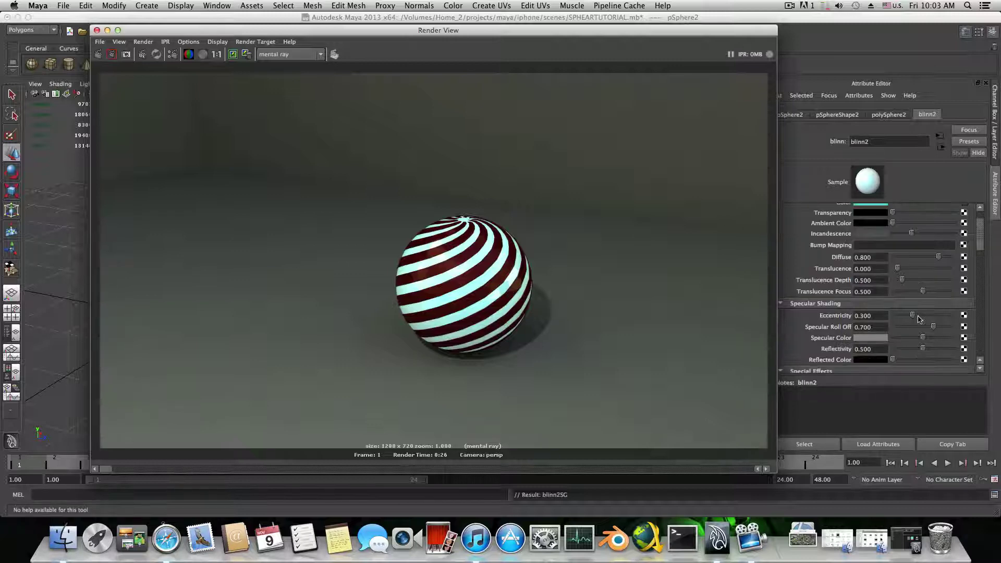
Set blinn2's Reflectivity to 0 and re-render the current frame with mental ray
{"action": "scroll", "coordinate": [921, 319], "scroll_direction": "down", "scroll_amount": 2}
{"action": "left_click_drag", "start_coordinate": [924, 350], "coordinate": [897, 357]}
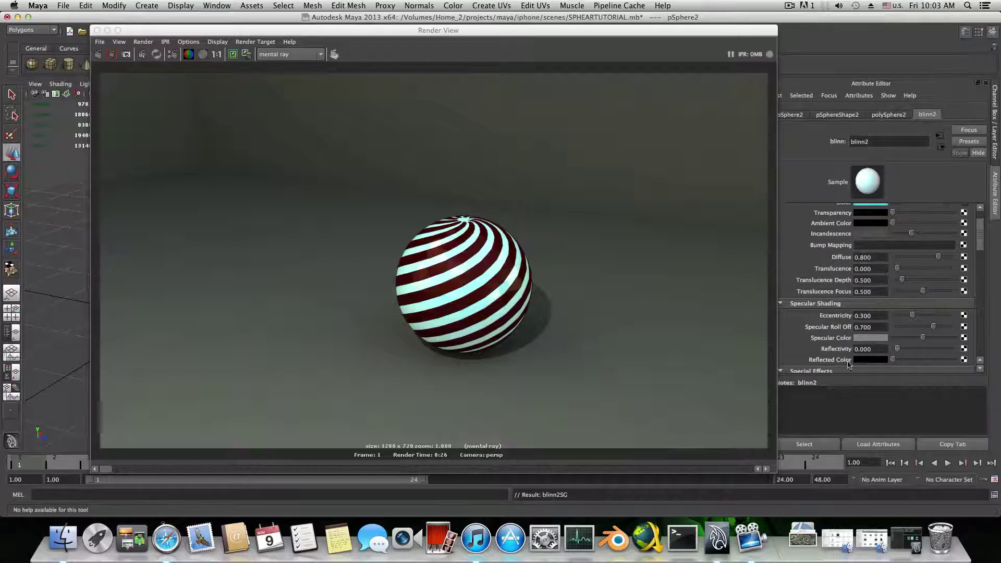
{"action": "left_click", "coordinate": [97, 55]}
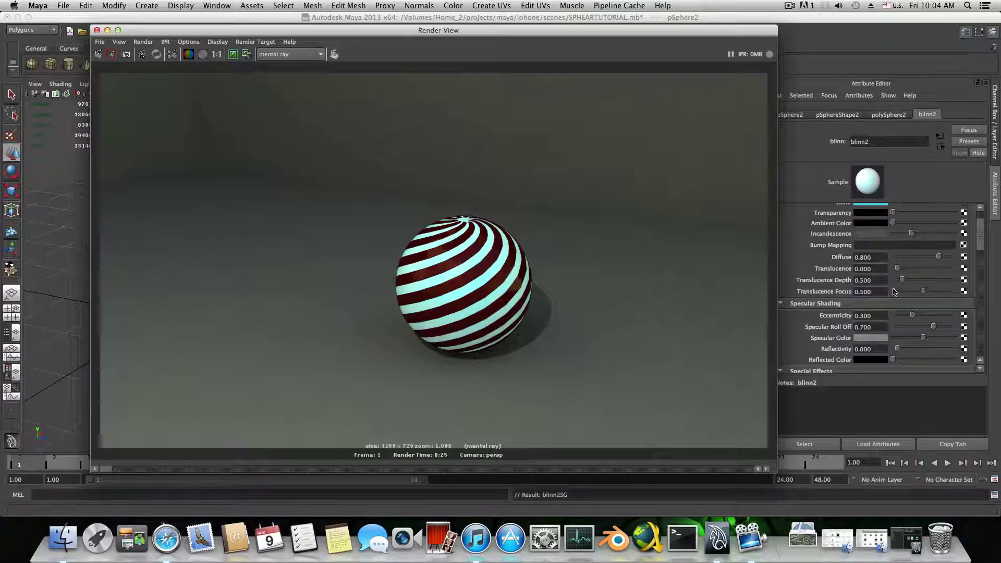
Set blinn2's Glow Intensity to 0.060 and render only a region framing the striped sphere
{"action": "scroll", "coordinate": [897, 332], "scroll_direction": "down", "scroll_amount": 3}
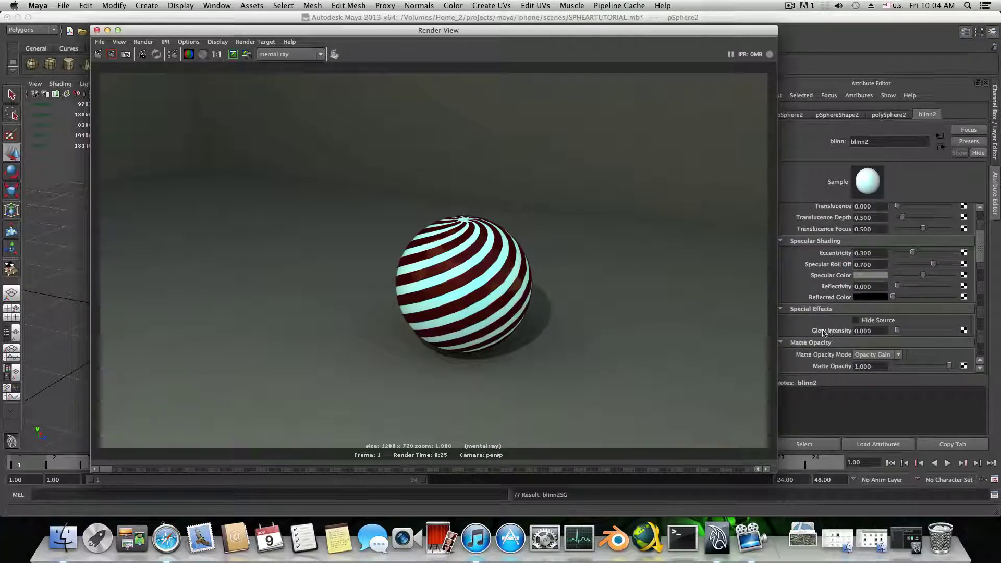
{"action": "left_click", "coordinate": [866, 332]}
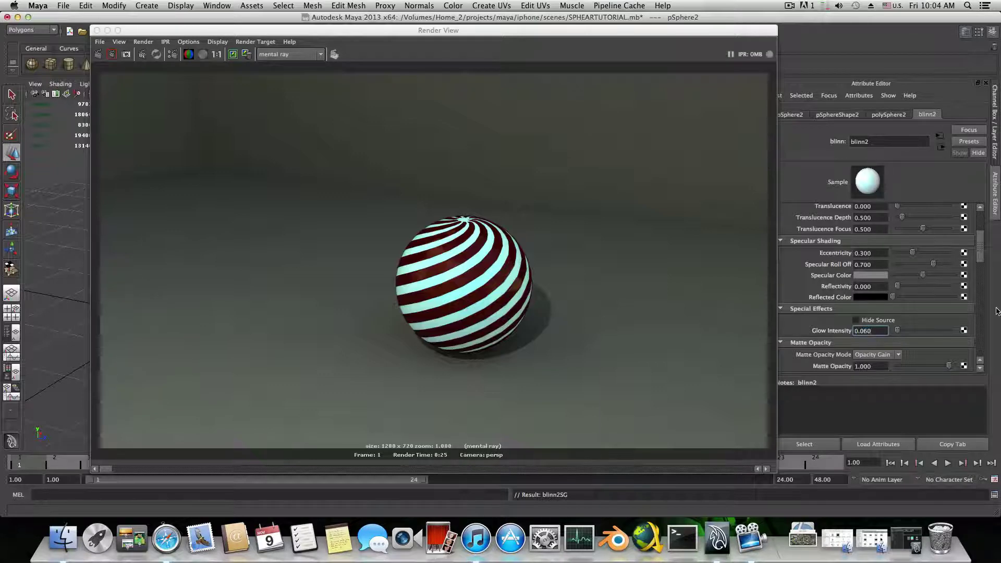
{"action": "type", "text": "6"}
{"action": "key", "text": "Return"}
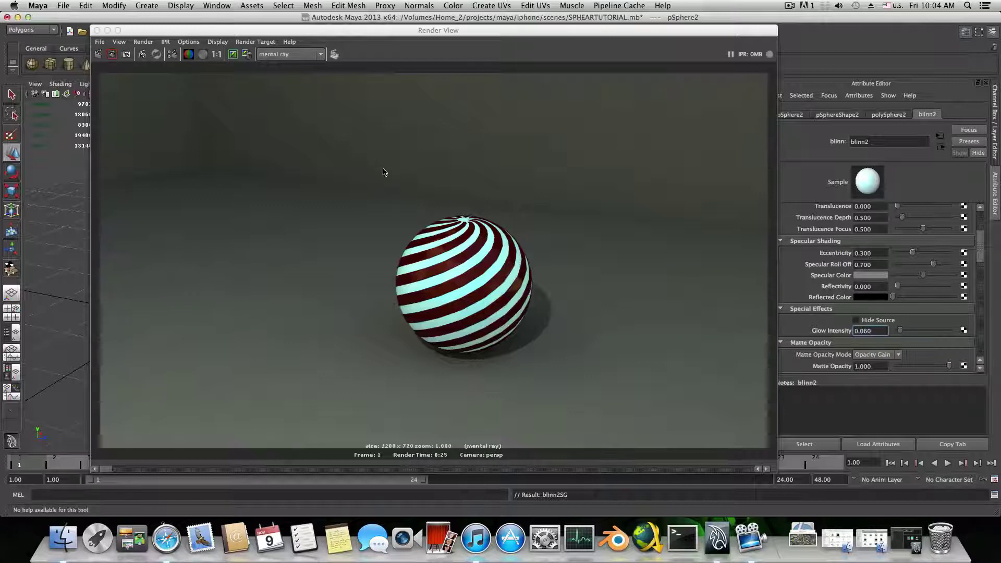
{"action": "left_click_drag", "start_coordinate": [357, 162], "coordinate": [579, 395]}
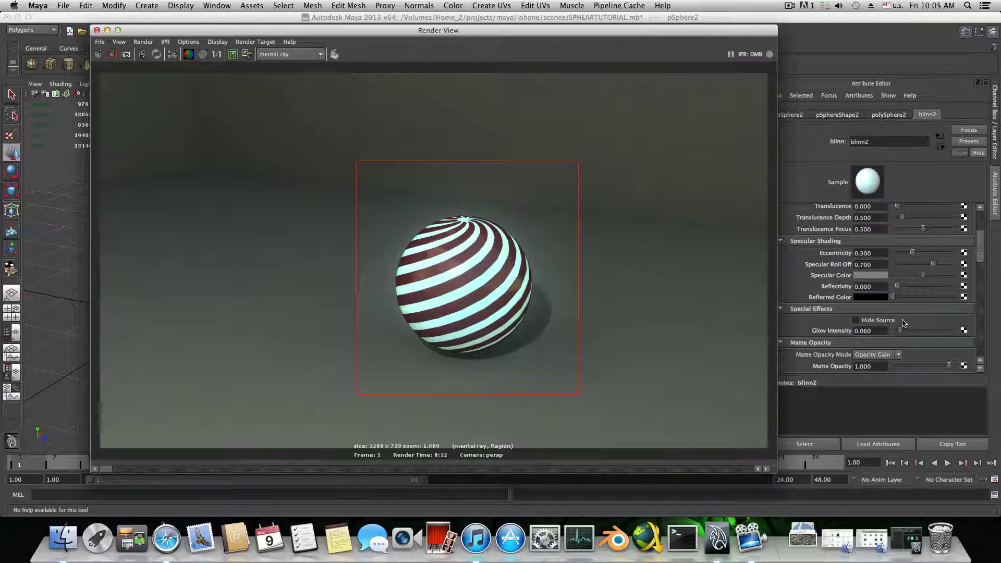
Set blinn2's Glow Intensity to 0.040, re-render the region around the sphere, and minimize the Render View
{"action": "left_click", "coordinate": [872, 332]}
{"action": "left_click_drag", "start_coordinate": [871, 331], "coordinate": [864, 333]}
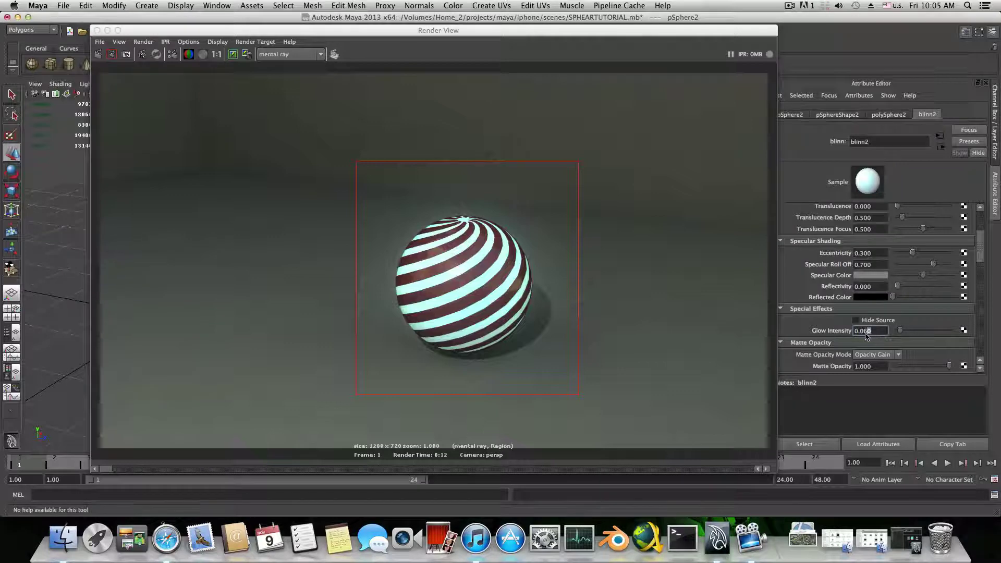
{"action": "key", "text": "Return"}
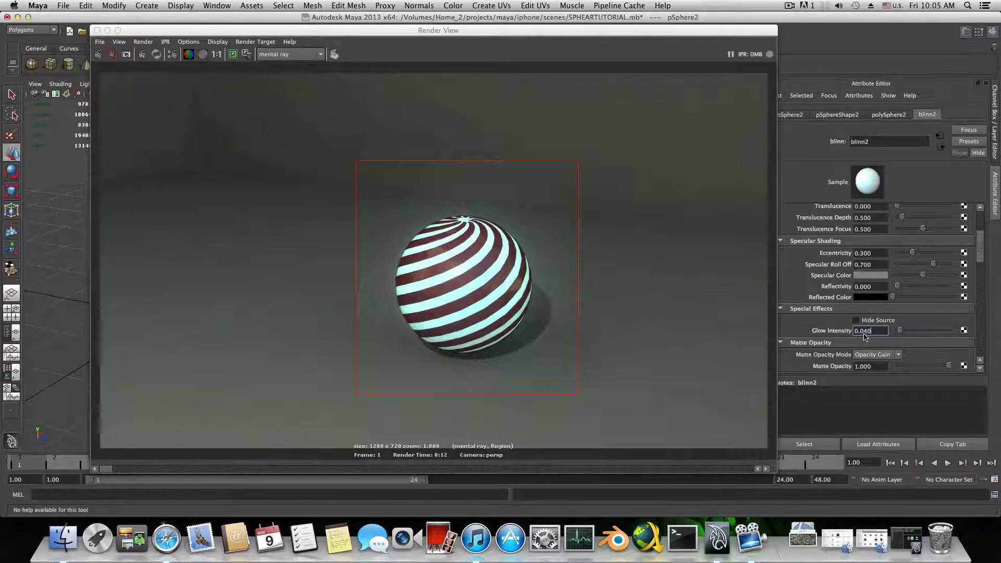
{"action": "right_click", "coordinate": [388, 189]}
{"action": "mouse_move", "coordinate": [405, 213]}
{"action": "right_click_drag", "start_coordinate": [467, 220], "coordinate": [467, 219]}
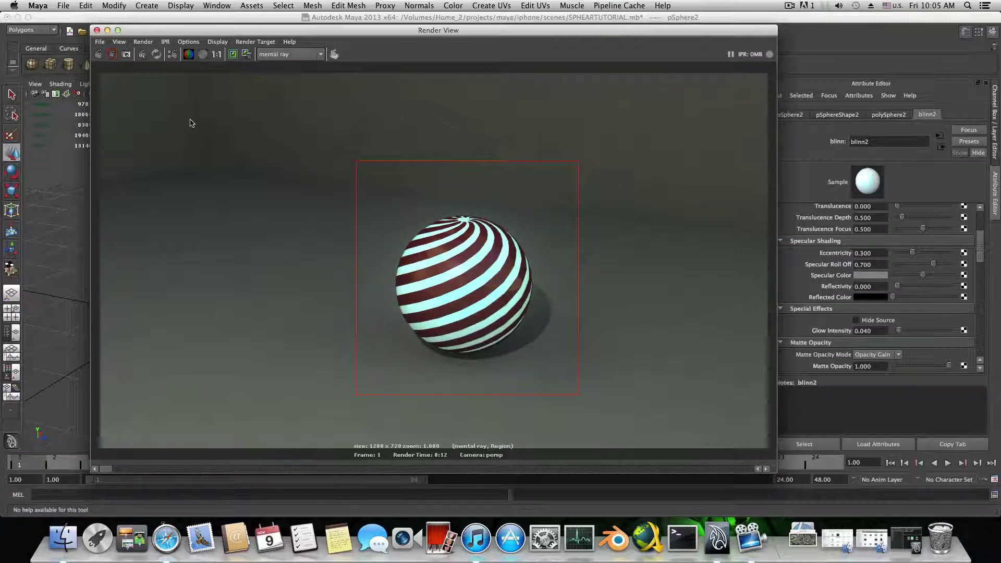
{"action": "left_click", "coordinate": [107, 30]}
Try moving the inner sphere out of the striped shell, and undo the move
{"action": "left_click", "coordinate": [438, 286]}
{"action": "scroll", "coordinate": [438, 286], "scroll_direction": "down", "scroll_amount": 6}
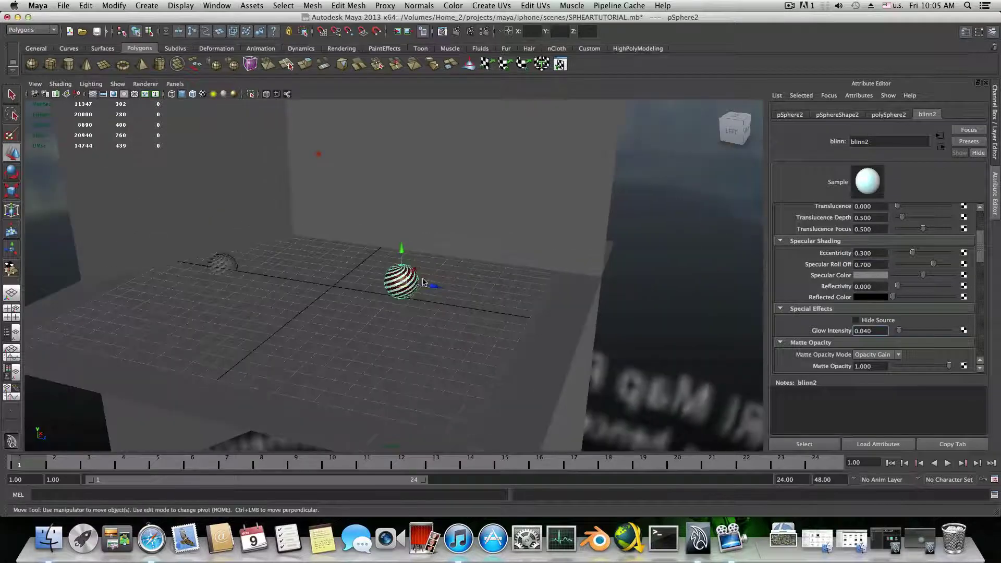
{"action": "left_click_drag", "start_coordinate": [424, 282], "coordinate": [372, 298], "text": "alt"}
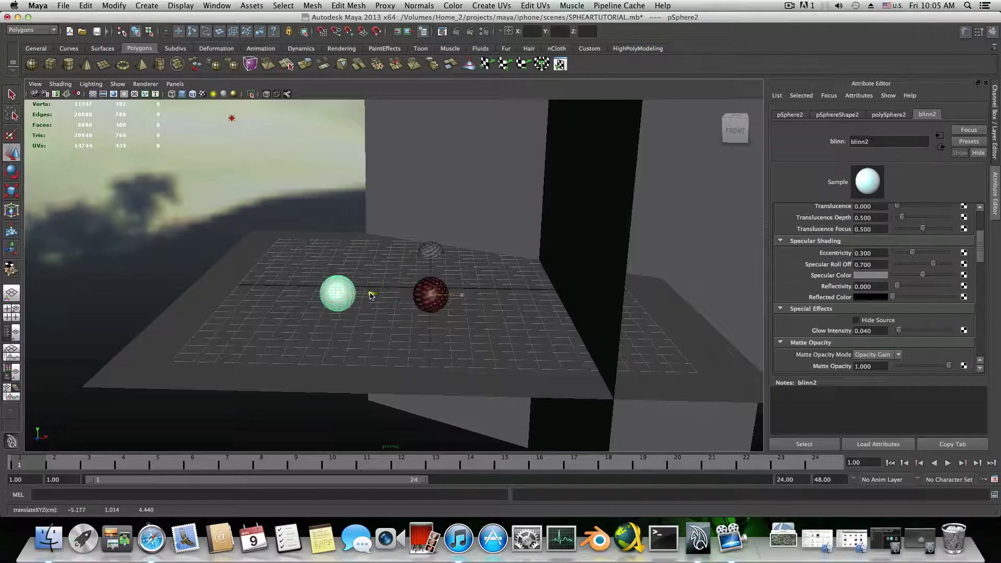
{"action": "key", "text": "ctrl+z"}
Add the striped outer shell to the selected inner sphere and combine both into one mesh
{"action": "right_click_drag", "start_coordinate": [434, 327], "coordinate": [489, 338], "text": "alt"}
{"action": "left_click_drag", "start_coordinate": [508, 346], "coordinate": [531, 343], "text": "alt"}
{"action": "right_click_drag", "start_coordinate": [459, 334], "coordinate": [491, 338], "text": "alt"}
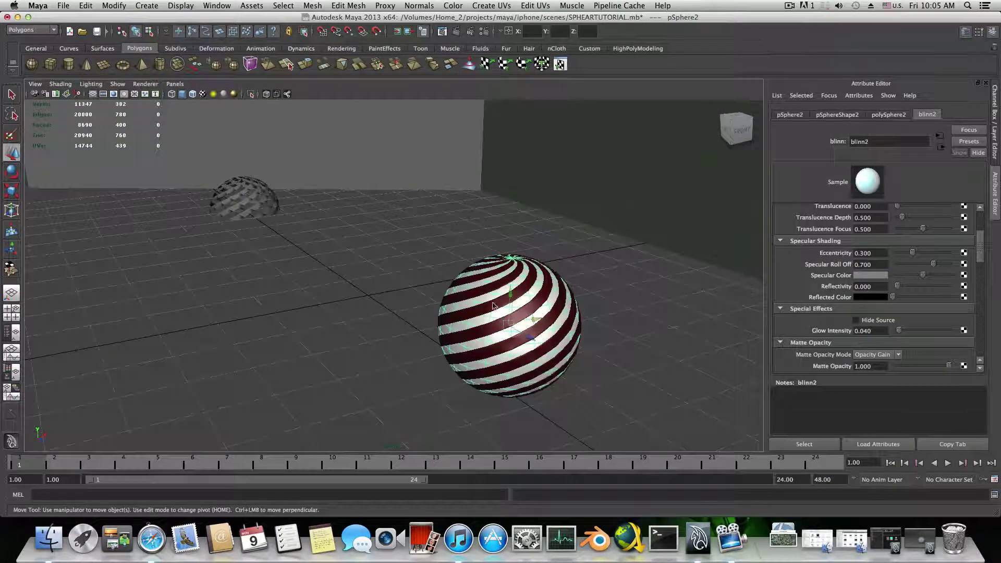
{"action": "left_click", "coordinate": [478, 293]}
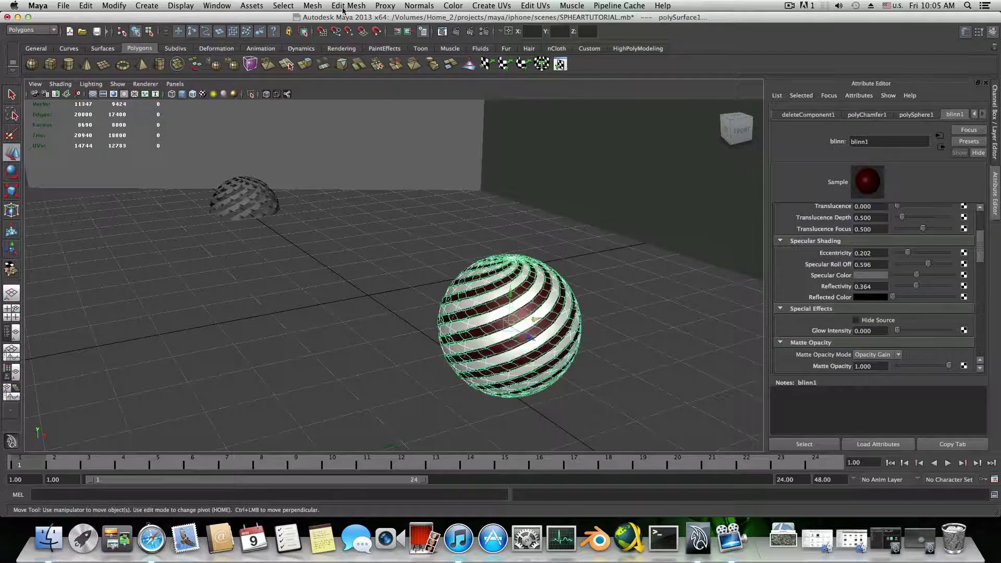
{"action": "left_click", "coordinate": [313, 6]}
{"action": "left_click", "coordinate": [323, 24]}
Center the combined sphere's pivot and move the sphere along the Z axis toward the middle of the grid
{"action": "key", "text": "r"}
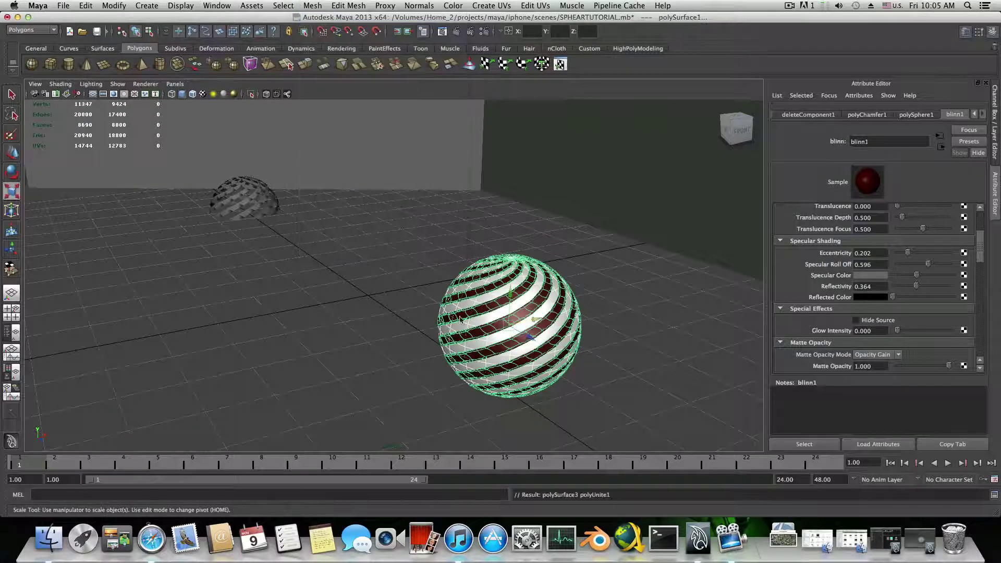
{"action": "scroll", "coordinate": [546, 323], "scroll_direction": "down", "scroll_amount": 5}
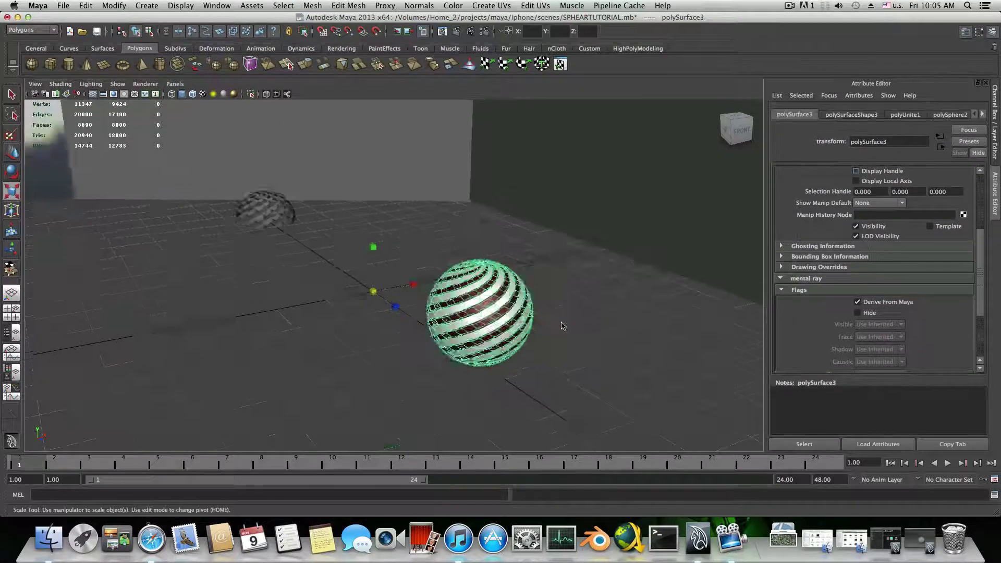
{"action": "left_click_drag", "start_coordinate": [425, 269], "coordinate": [398, 263], "text": "alt"}
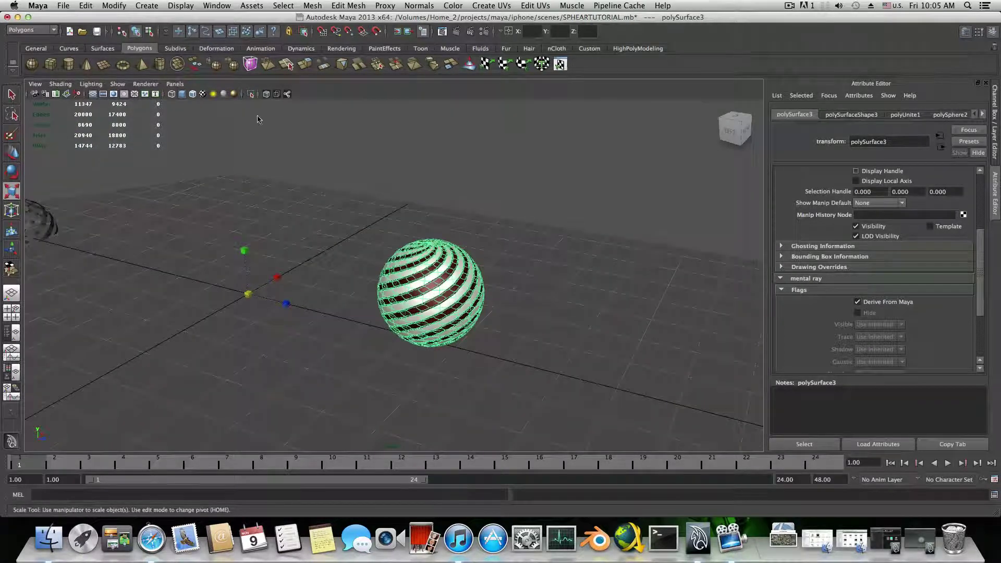
{"action": "left_click", "coordinate": [112, 6]}
{"action": "left_click", "coordinate": [137, 118]}
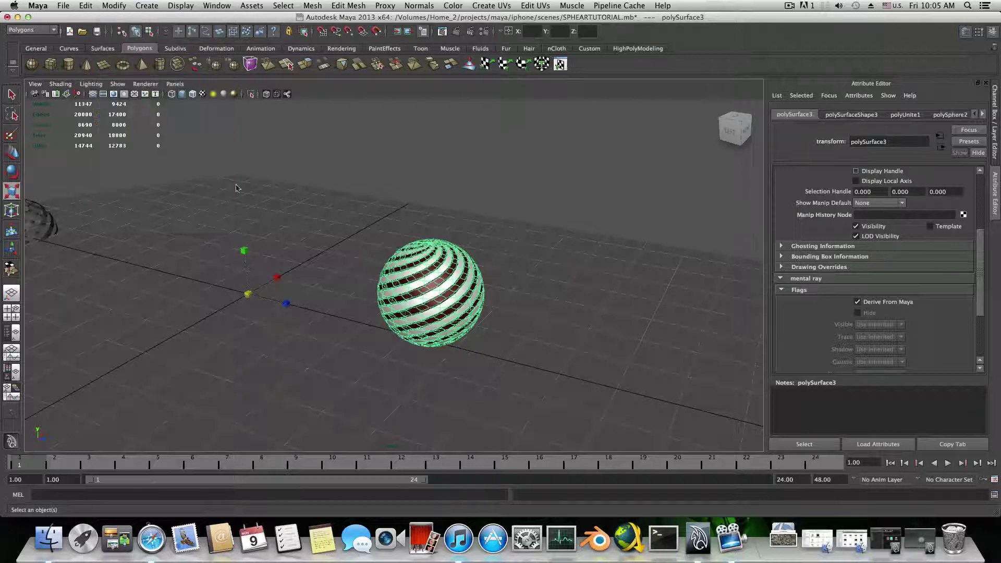
{"action": "key", "text": "w"}
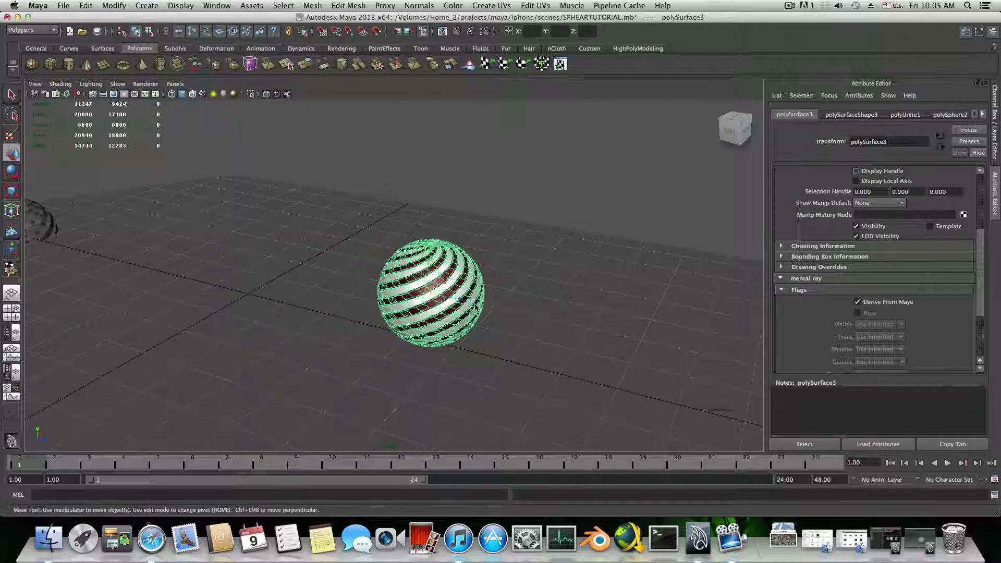
{"action": "left_click_drag", "start_coordinate": [464, 302], "coordinate": [411, 304]}
Try rotating the combined sphere about 99 degrees around the X axis, and undo the rotation
{"action": "key", "text": "e"}
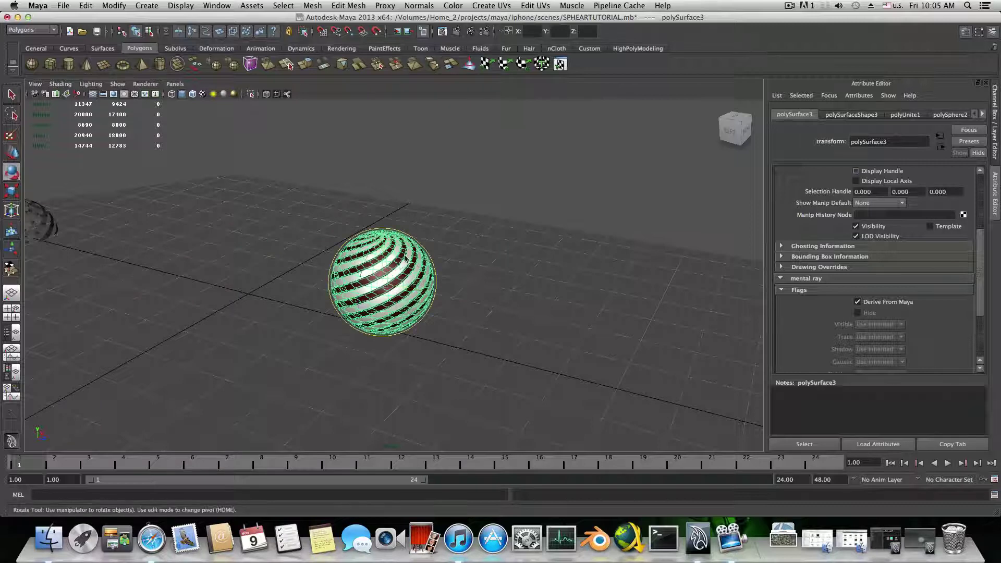
{"action": "left_click_drag", "start_coordinate": [406, 253], "coordinate": [429, 340]}
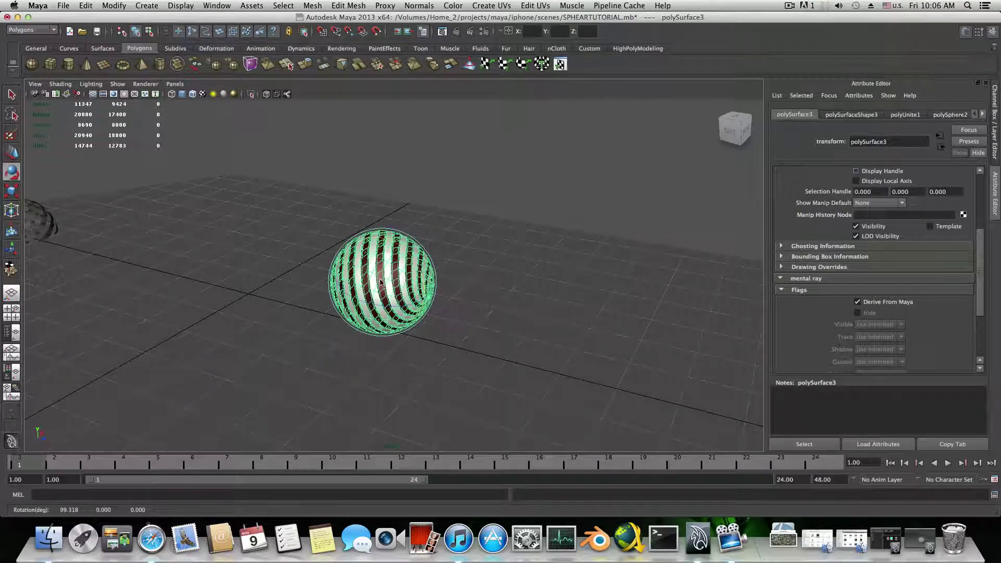
{"action": "key", "text": "z"}
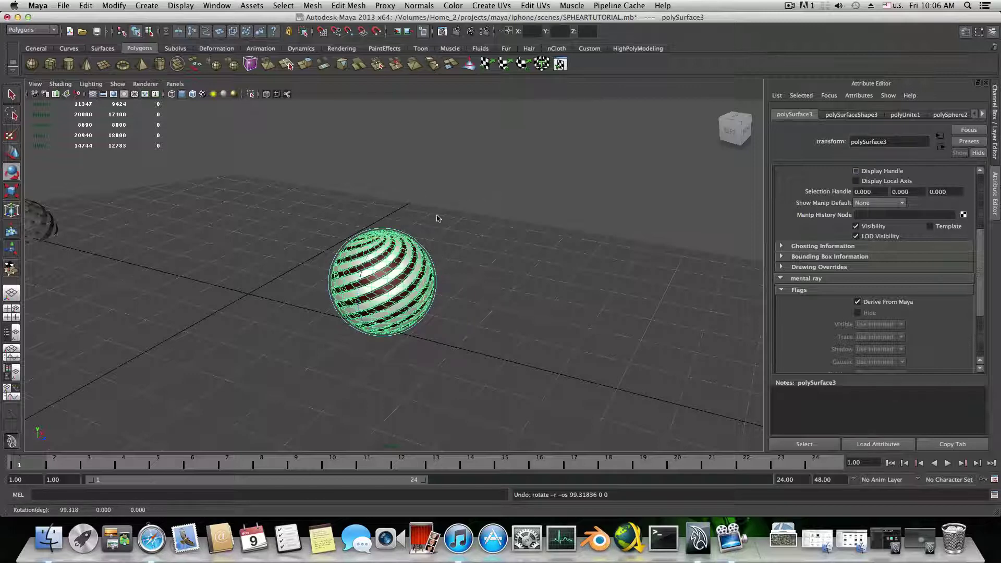
Try separating the combined sphere into individual pieces, select single stripes to check them, and undo the separation
{"action": "middle_click_drag", "start_coordinate": [400, 287], "coordinate": [433, 278], "text": "alt"}
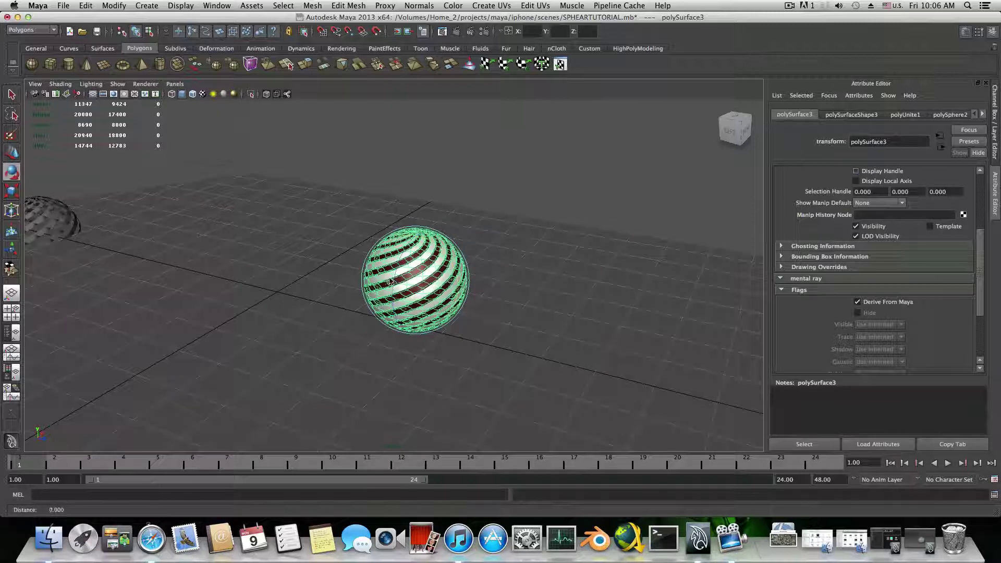
{"action": "right_click_drag", "start_coordinate": [433, 278], "coordinate": [534, 293], "text": "alt"}
{"action": "left_click_drag", "start_coordinate": [493, 287], "coordinate": [493, 305], "text": "alt"}
{"action": "middle_click_drag", "start_coordinate": [435, 231], "coordinate": [425, 299], "text": "alt"}
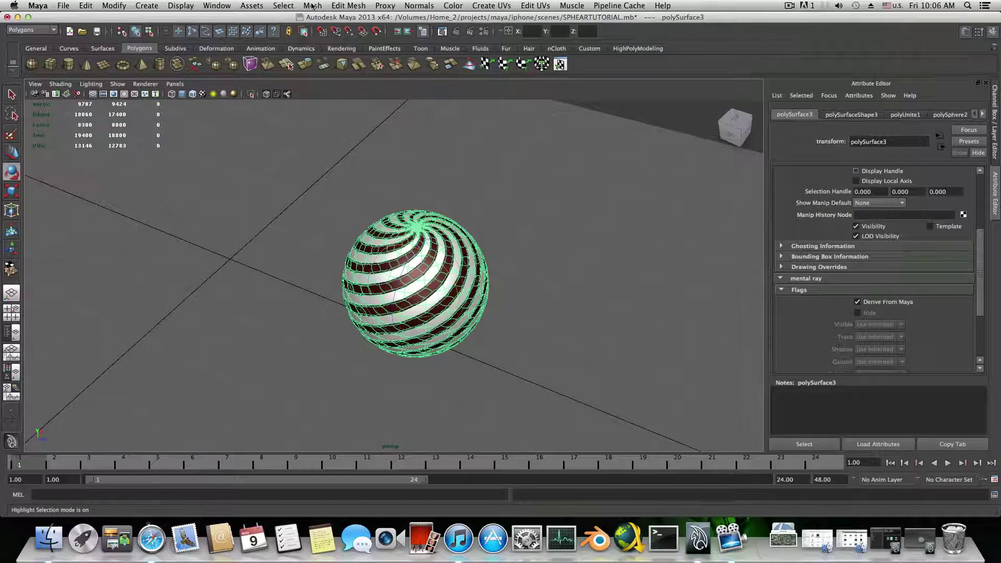
{"action": "left_click", "coordinate": [313, 5]}
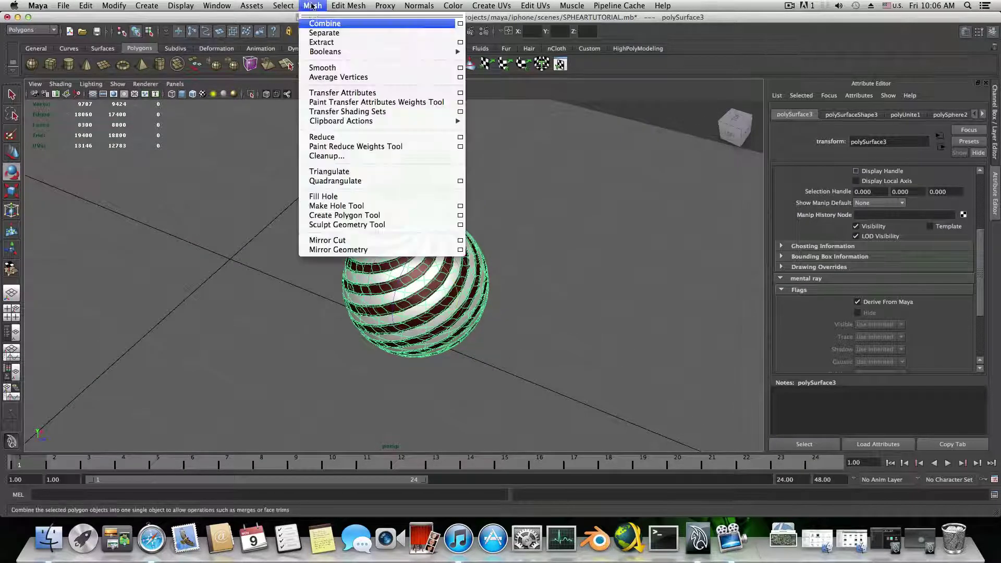
{"action": "left_click", "coordinate": [333, 34]}
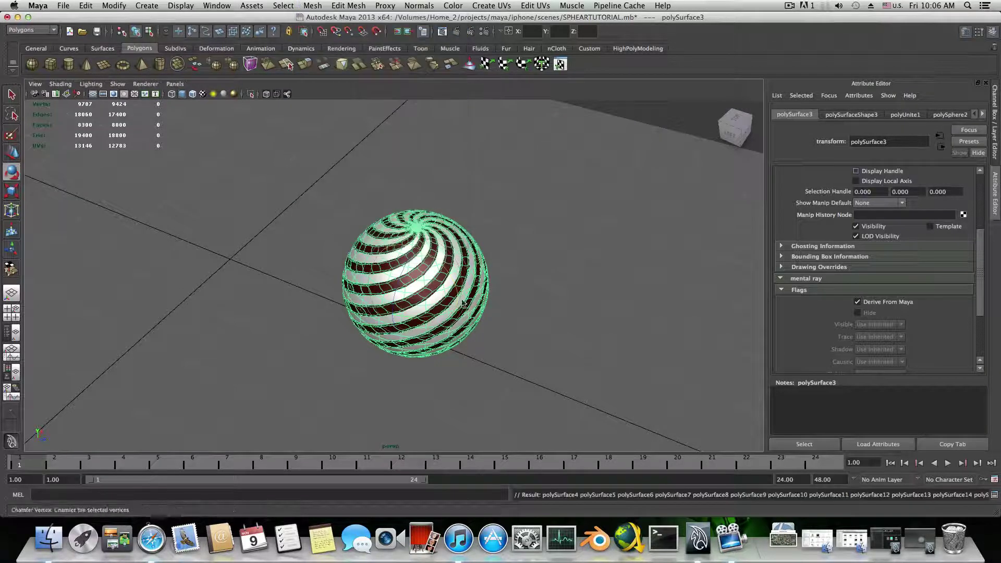
{"action": "key", "text": "e"}
{"action": "left_click", "coordinate": [414, 274]}
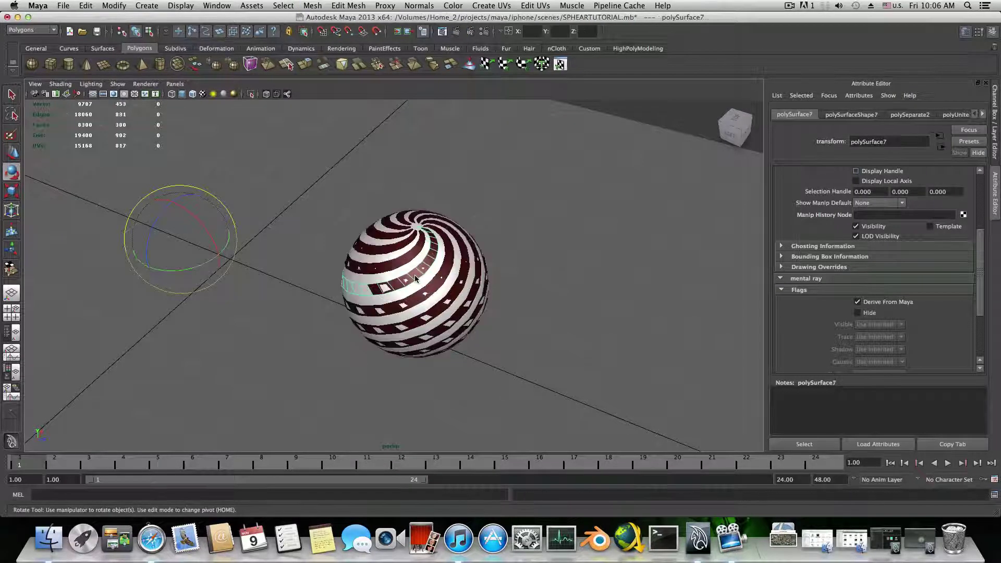
{"action": "left_click", "coordinate": [425, 300]}
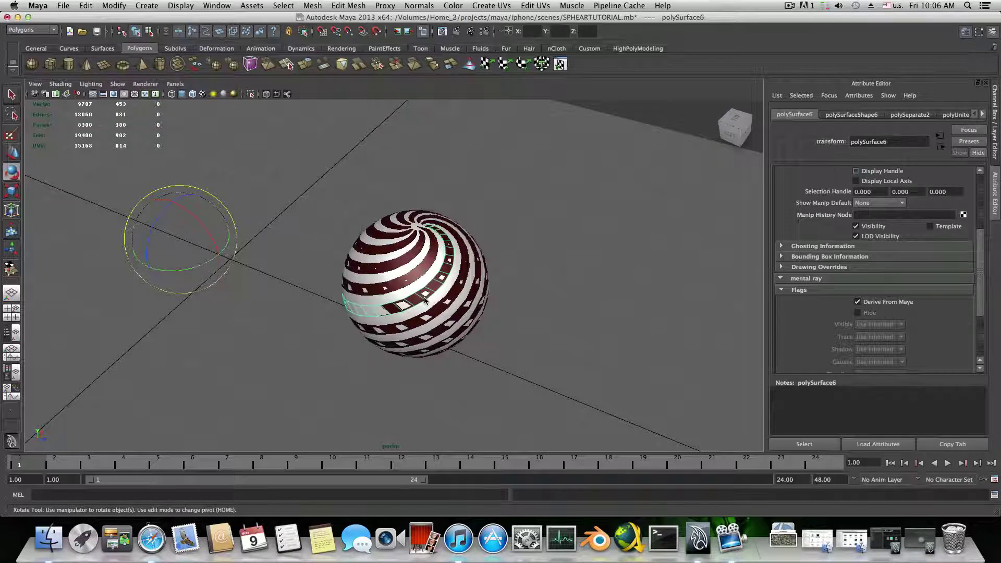
{"action": "key", "text": "ctrl+z"}
{"action": "key", "text": "ctrl+z"}
{"action": "key", "text": "ctrl+z"}
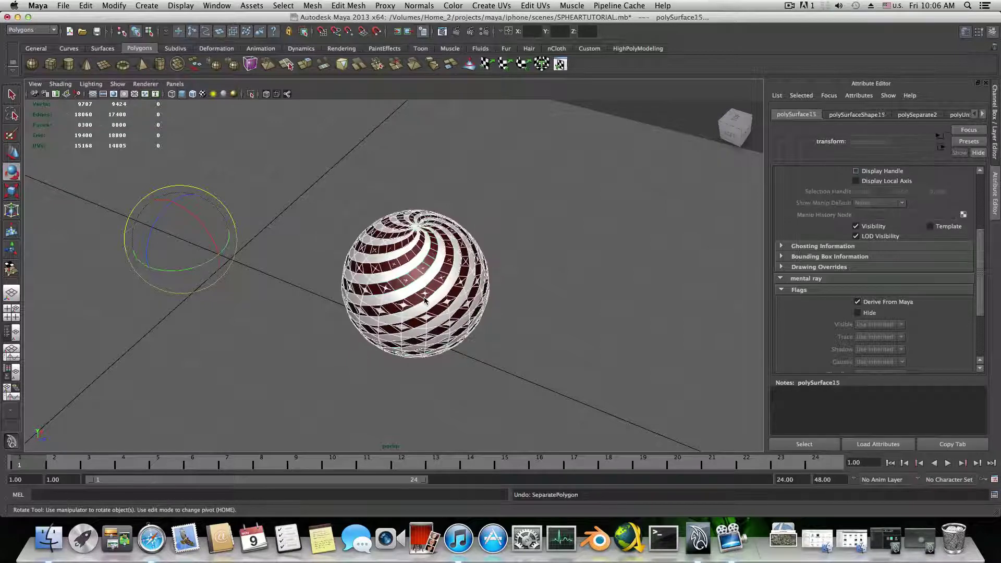
Select the combined striped sphere and move it along Z to about -4.02, beside the old sphere
{"action": "left_click", "coordinate": [424, 297]}
{"action": "scroll", "coordinate": [425, 300], "scroll_direction": "down", "scroll_amount": 3}
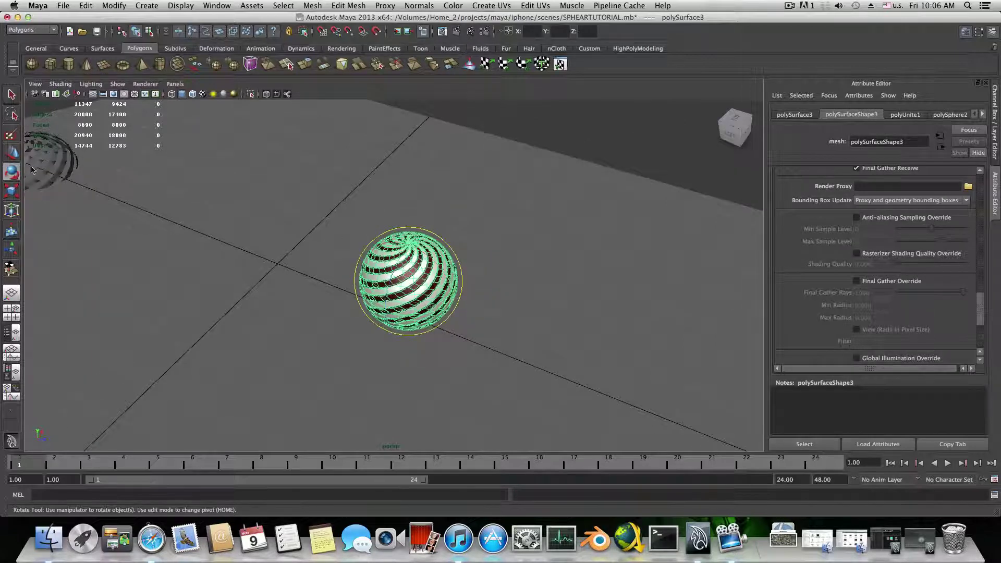
{"action": "left_click", "coordinate": [11, 153]}
{"action": "left_click_drag", "start_coordinate": [444, 297], "coordinate": [138, 246]}
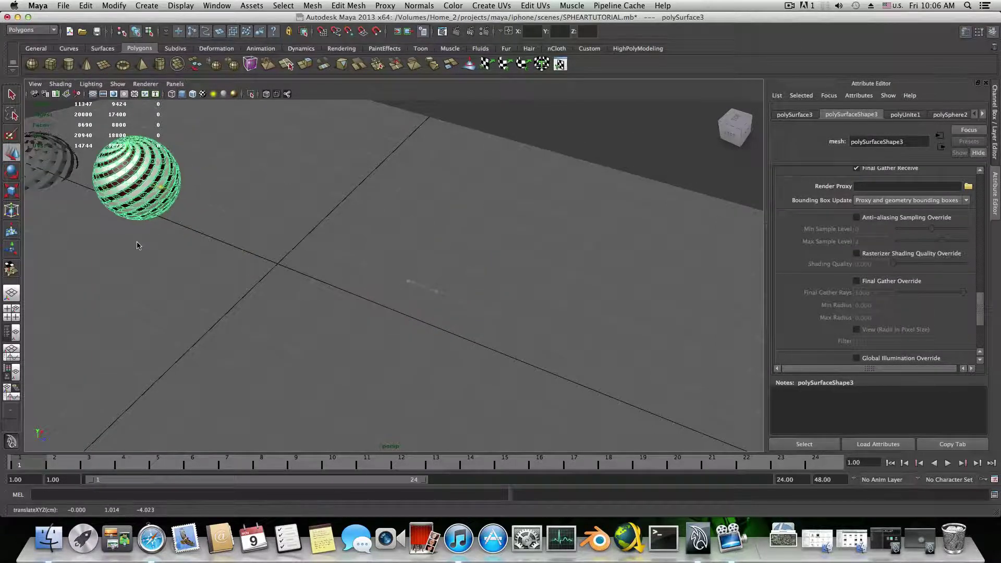
Create a polygon cylinder at the grid's center and raise it to about 1.3 on the Y axis
{"action": "left_click_drag", "start_coordinate": [188, 301], "coordinate": [353, 313], "text": "alt"}
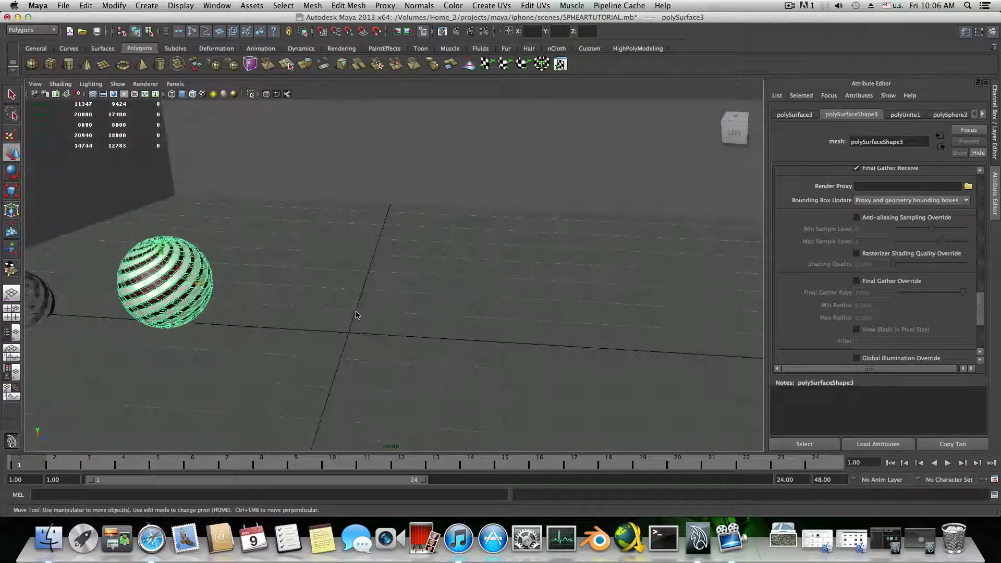
{"action": "left_click", "coordinate": [67, 64]}
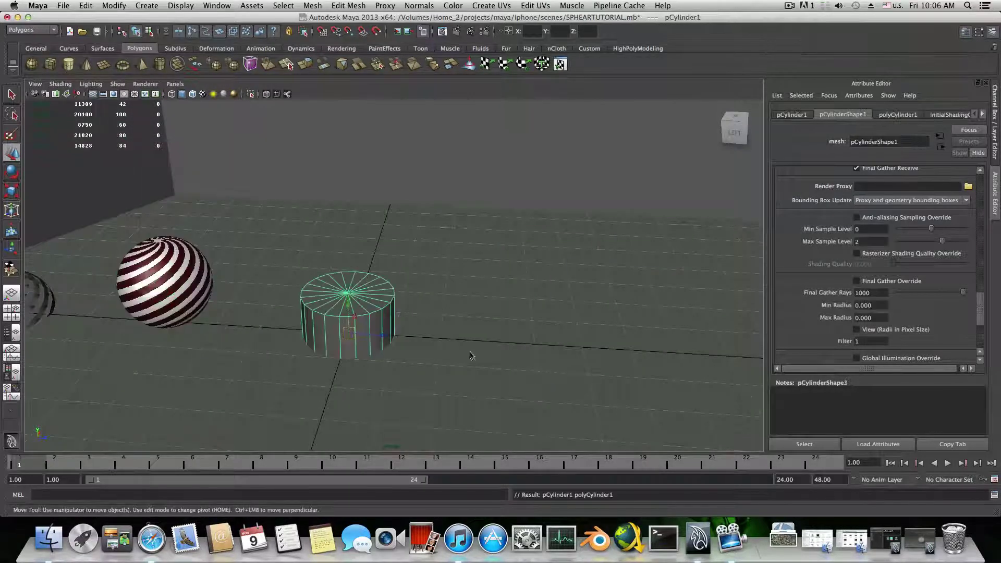
{"action": "left_click_drag", "start_coordinate": [348, 309], "coordinate": [346, 256]}
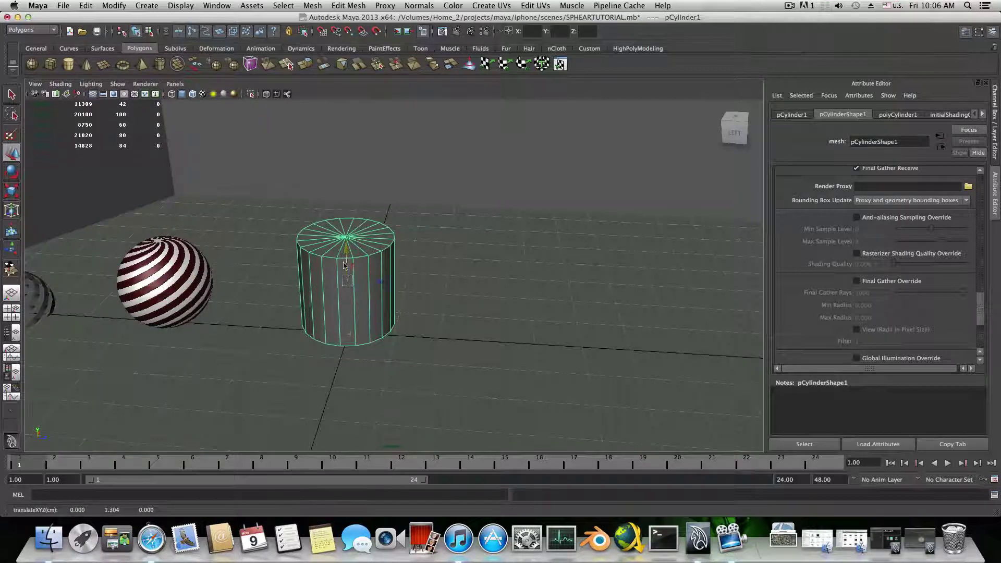
{"action": "middle_click_drag", "start_coordinate": [288, 264], "coordinate": [337, 264], "text": "alt"}
Select the centre vertex of the cylinder's top cap and chamfer it into a small round face
{"action": "right_click_drag", "start_coordinate": [337, 264], "coordinate": [271, 190], "text": "alt"}
{"action": "scroll", "coordinate": [394, 248], "scroll_direction": "up", "scroll_amount": 6}
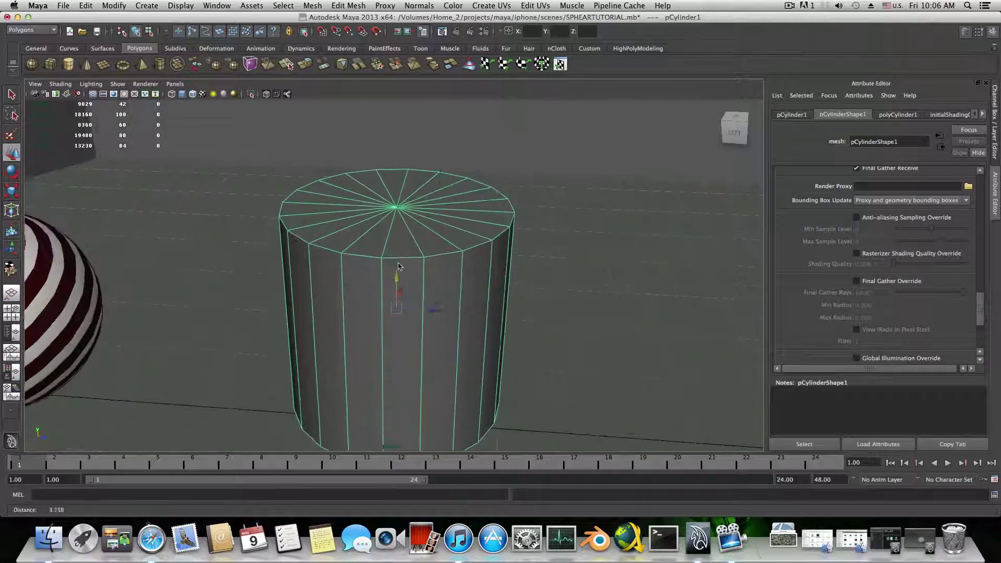
{"action": "left_click_drag", "start_coordinate": [394, 249], "coordinate": [393, 227], "text": "alt"}
{"action": "right_click", "coordinate": [391, 198]}
{"action": "right_click_drag", "start_coordinate": [389, 198], "coordinate": [350, 195]}
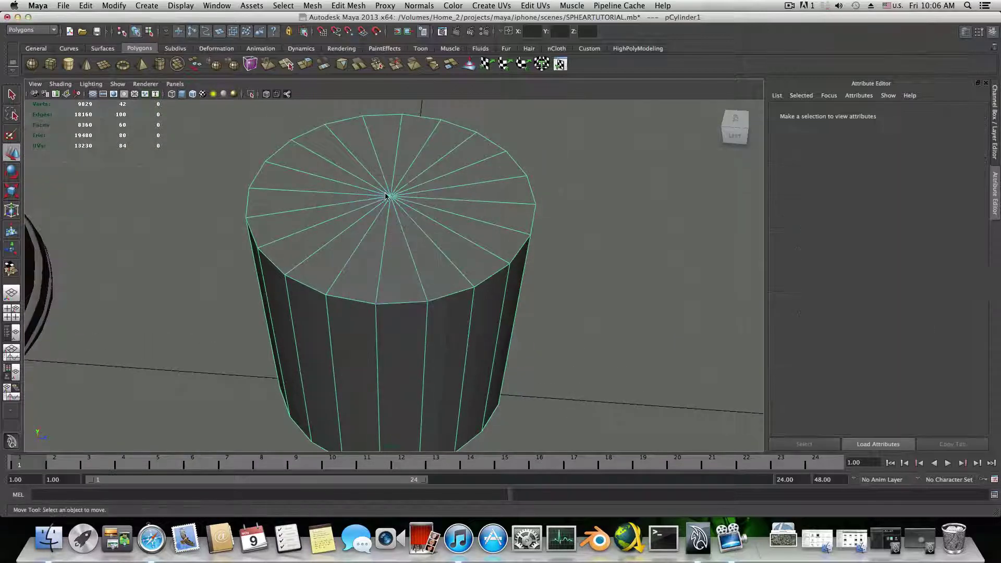
{"action": "left_click", "coordinate": [391, 198]}
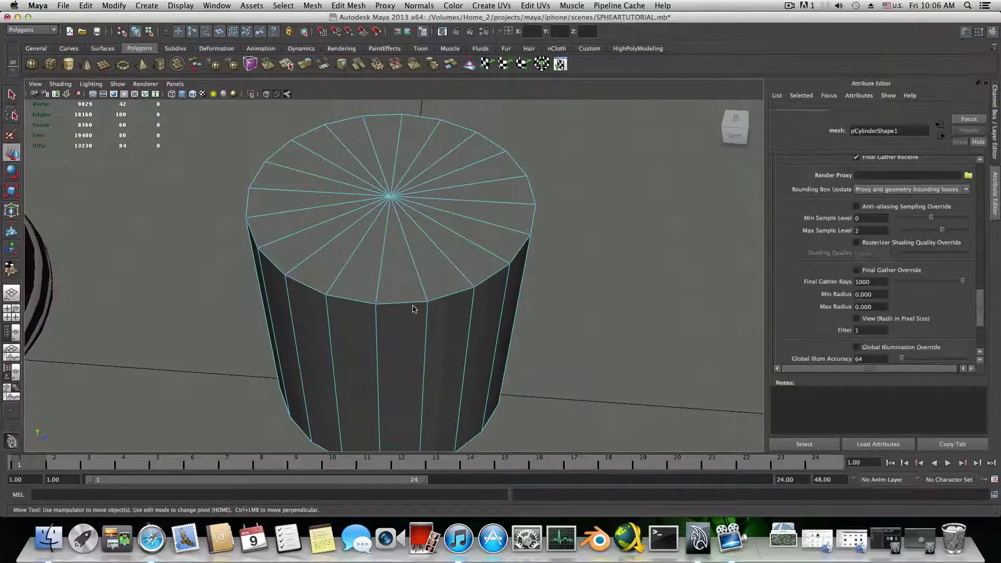
{"action": "left_click", "coordinate": [346, 5]}
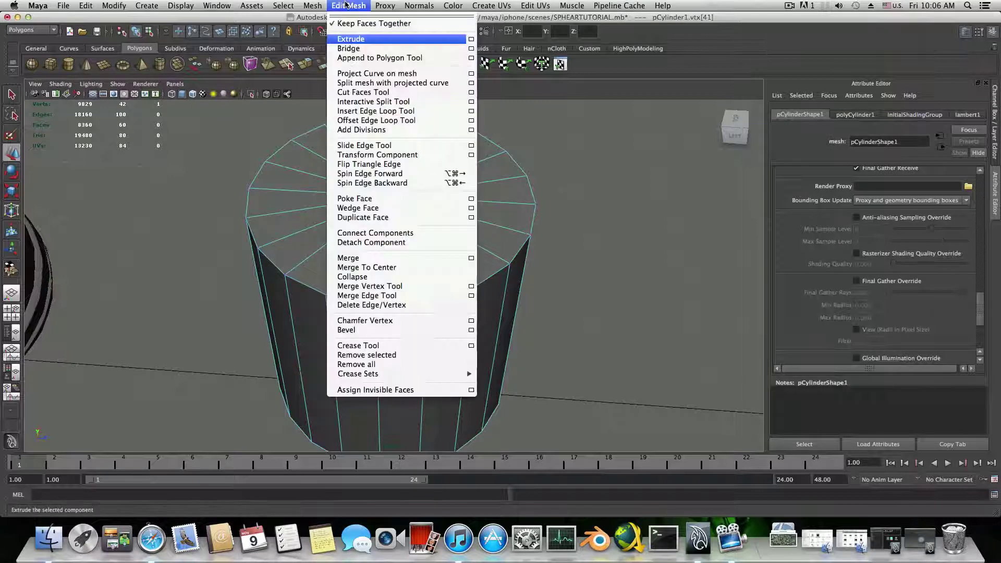
{"action": "left_click", "coordinate": [392, 321]}
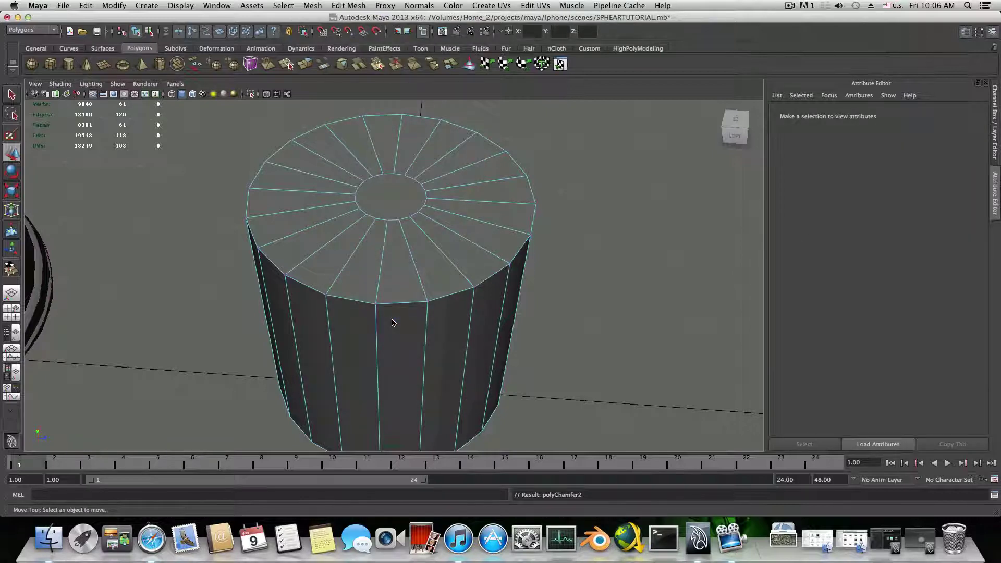
Select the small round face at the centre of the cylinder's top cap and poke it
{"action": "right_click_drag", "start_coordinate": [392, 202], "coordinate": [392, 235]}
{"action": "left_click", "coordinate": [391, 197]}
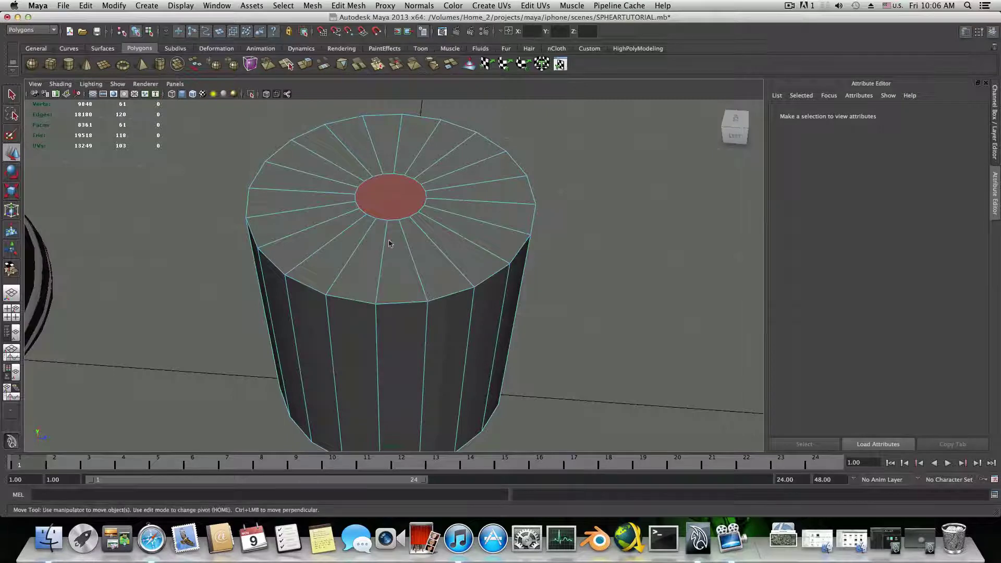
{"action": "left_click", "coordinate": [386, 256]}
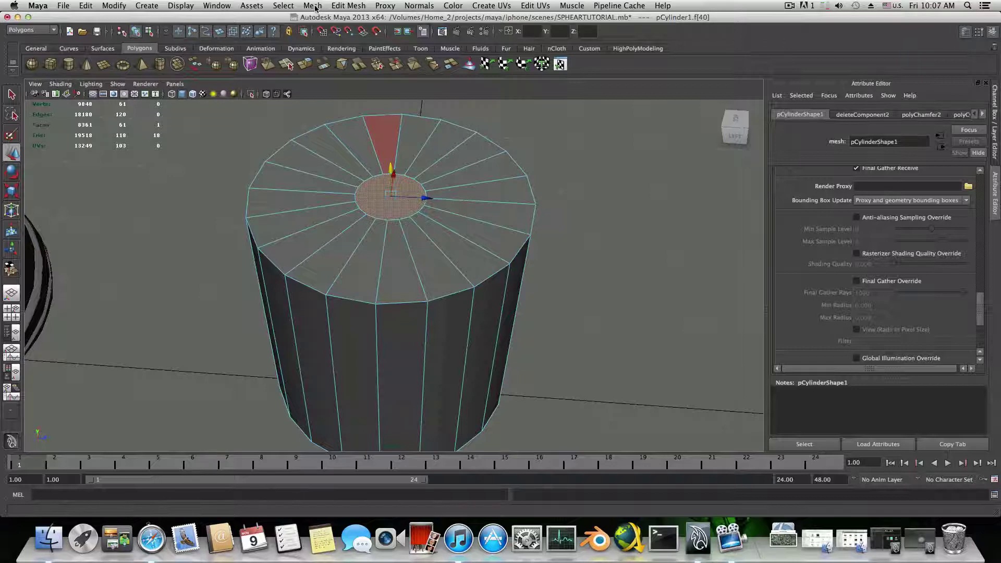
{"action": "left_click", "coordinate": [361, 6]}
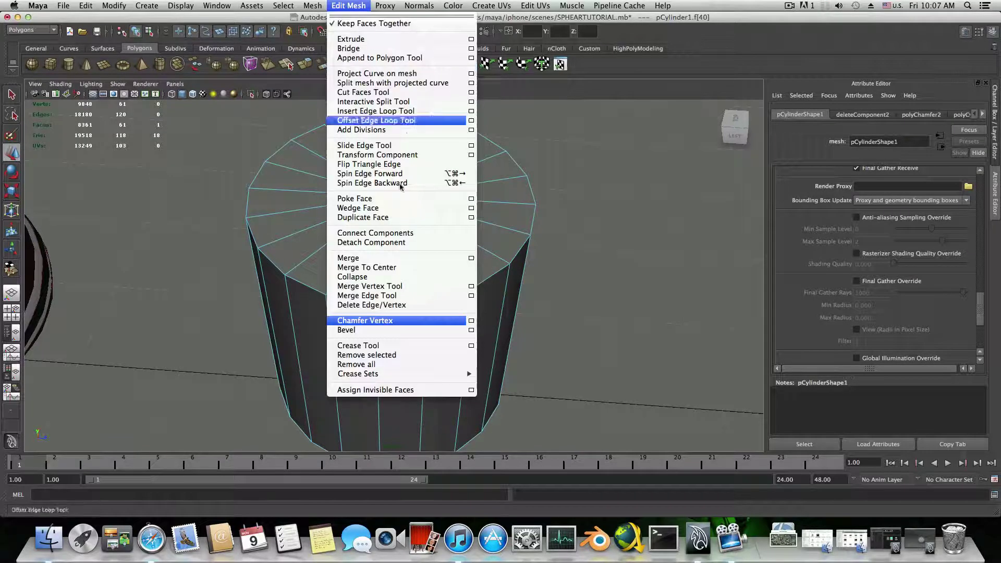
{"action": "left_click", "coordinate": [407, 200]}
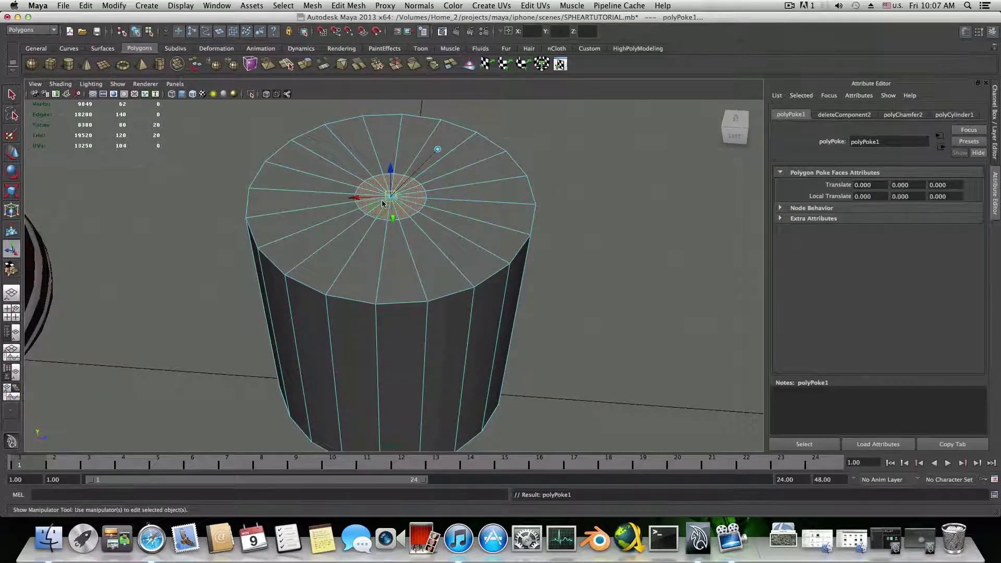
Chamfer the vertices of the poked centre faces to form a petal pattern on the top cap
{"action": "left_click_drag", "start_coordinate": [385, 203], "coordinate": [403, 180], "text": "alt"}
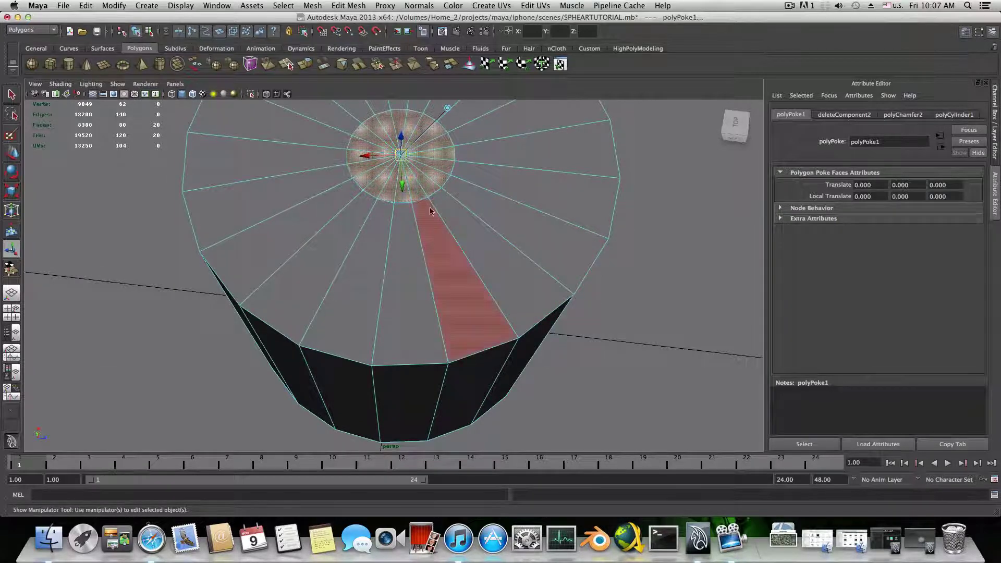
{"action": "left_click_drag", "start_coordinate": [459, 293], "coordinate": [466, 178], "text": "alt"}
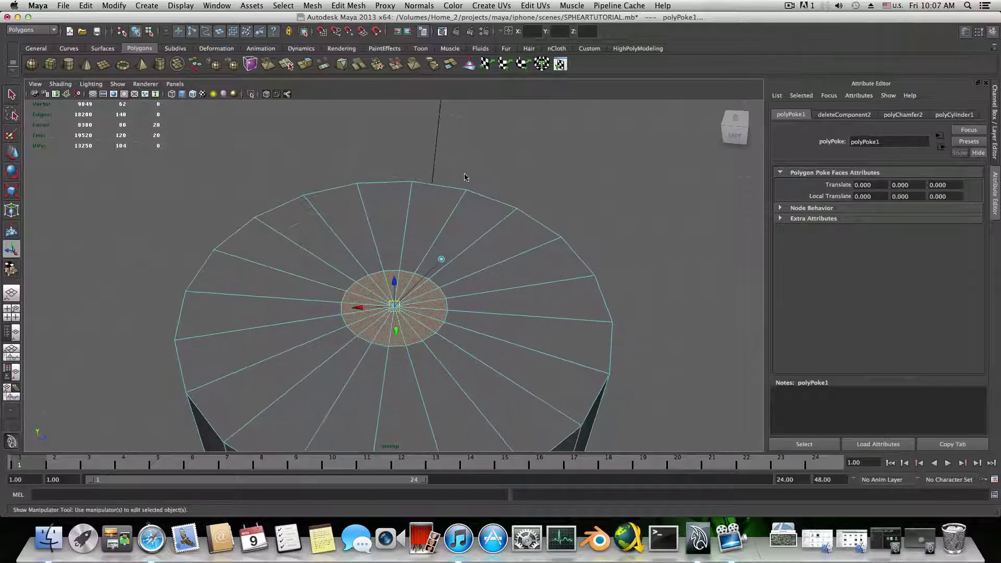
{"action": "left_click", "coordinate": [349, 5]}
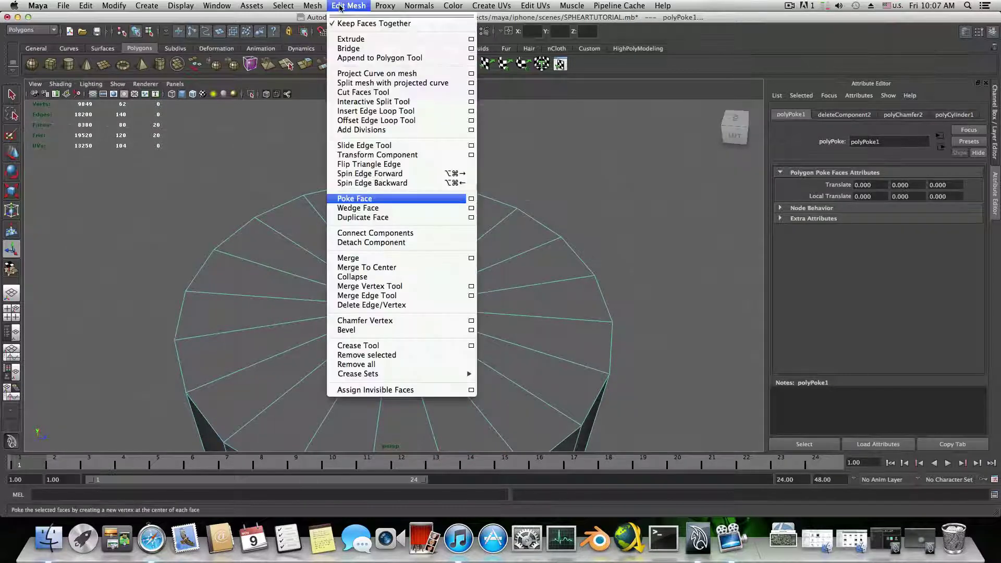
{"action": "left_click", "coordinate": [365, 320]}
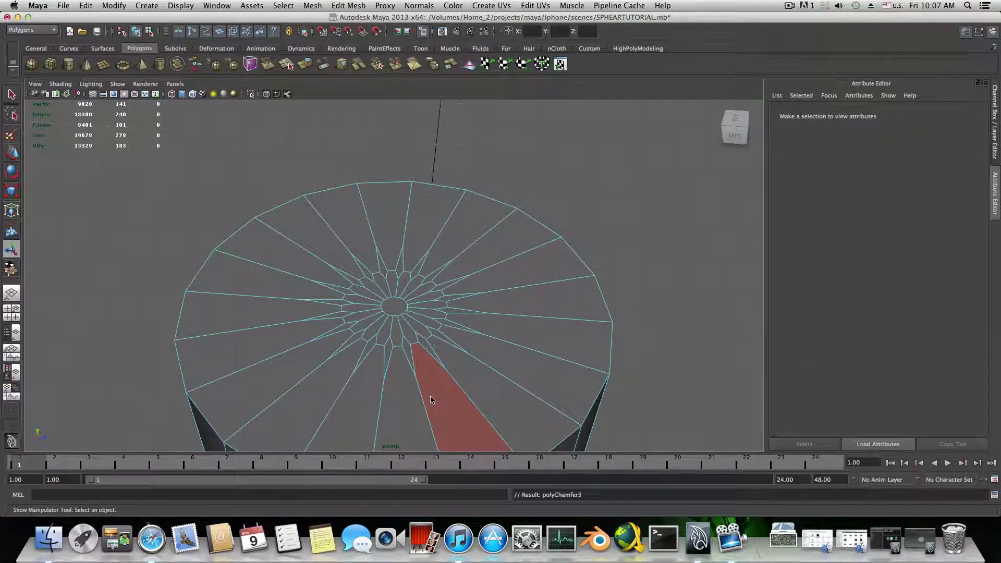
Delete the cylinder's side and bottom faces, keeping only the flat top cap with the petal pattern
{"action": "left_click_drag", "start_coordinate": [431, 400], "coordinate": [396, 315], "text": "alt"}
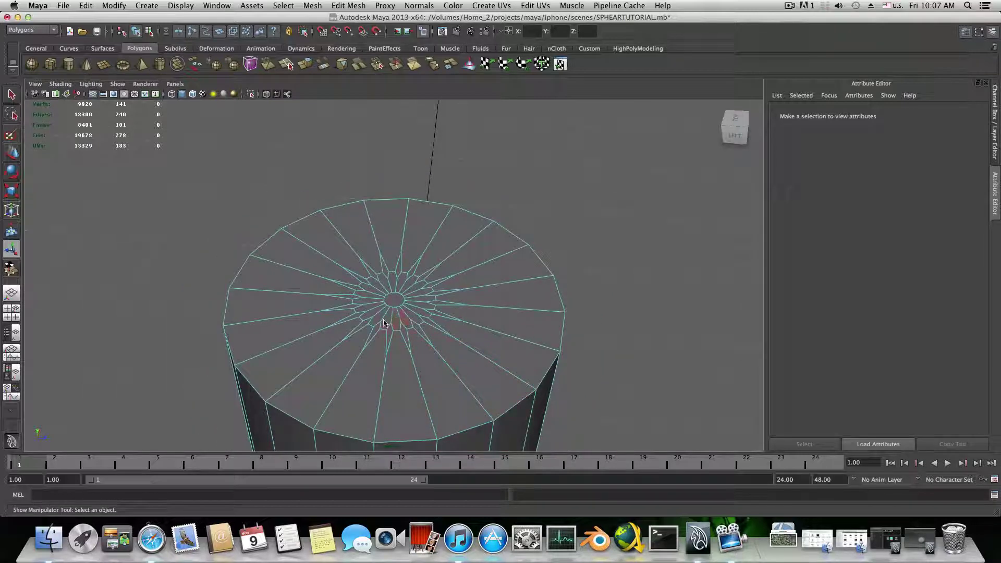
{"action": "right_click_drag", "start_coordinate": [380, 302], "coordinate": [406, 343], "text": "alt"}
{"action": "scroll", "coordinate": [369, 369], "scroll_direction": "down", "scroll_amount": 6}
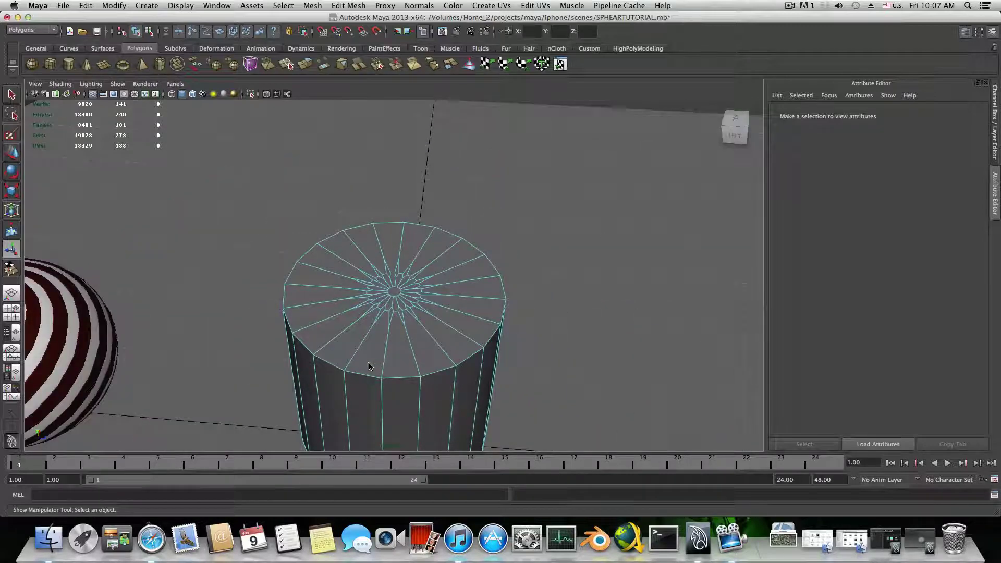
{"action": "left_click_drag", "start_coordinate": [368, 366], "coordinate": [377, 280], "text": "alt"}
{"action": "left_click_drag", "start_coordinate": [361, 340], "coordinate": [374, 320], "text": "alt"}
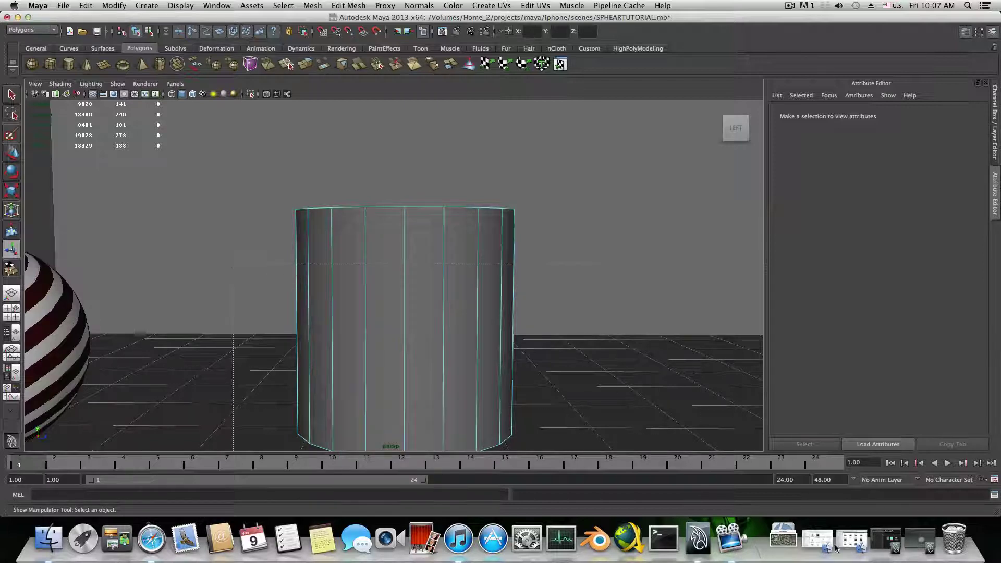
{"action": "double_click", "coordinate": [454, 379]}
{"action": "scroll", "coordinate": [454, 379], "scroll_direction": "down", "scroll_amount": 3}
{"action": "key", "text": "Delete"}
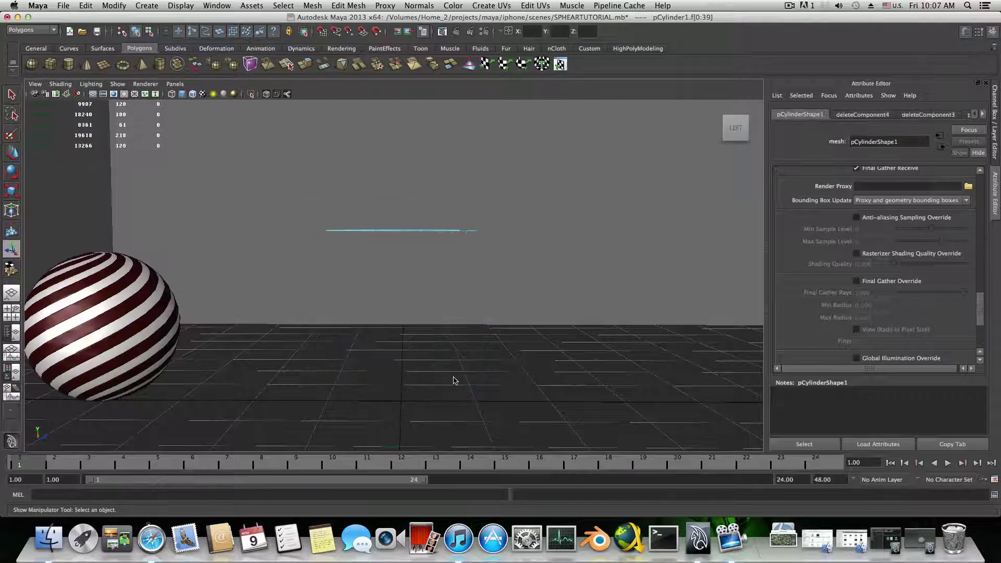
Select the large wedge faces along one side of the disc's outer ring and delete them
{"action": "left_click_drag", "start_coordinate": [418, 304], "coordinate": [359, 444], "text": "alt"}
{"action": "scroll", "coordinate": [489, 330], "scroll_direction": "up", "scroll_amount": 6}
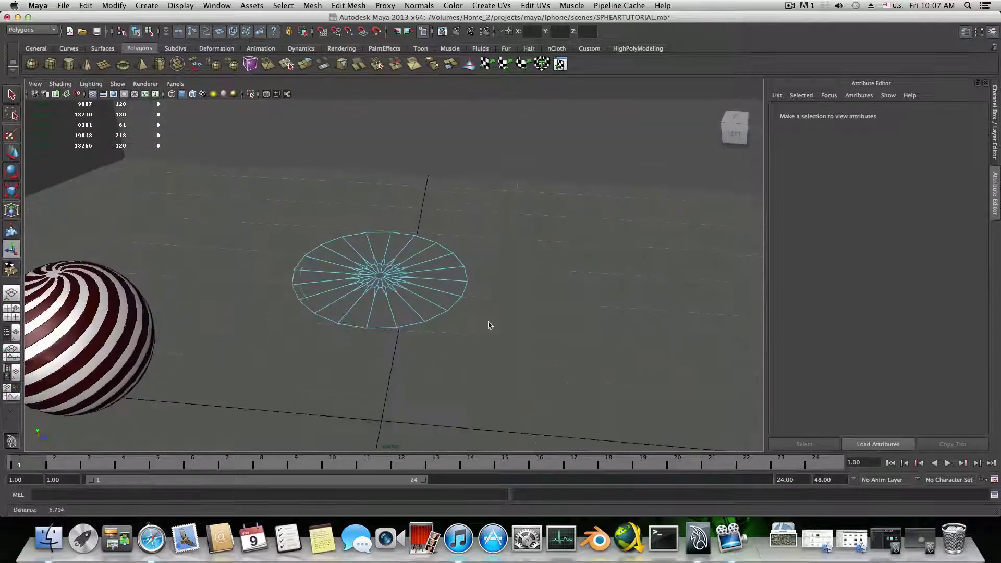
{"action": "right_click_drag", "start_coordinate": [456, 349], "coordinate": [459, 360]}
{"action": "left_click", "coordinate": [497, 355]}
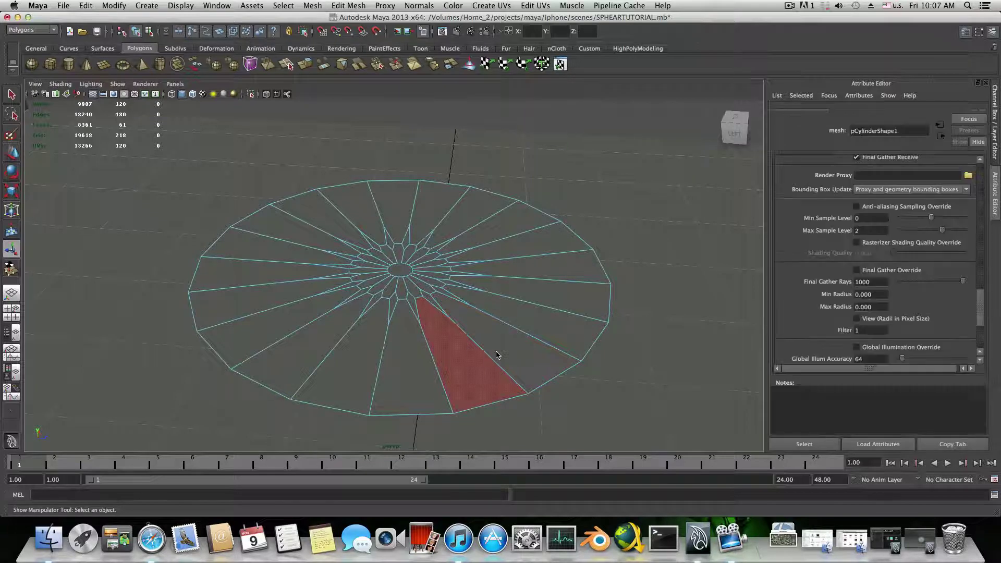
{"action": "left_click", "coordinate": [499, 352], "text": "shift"}
{"action": "left_click", "coordinate": [535, 324], "text": "shift"}
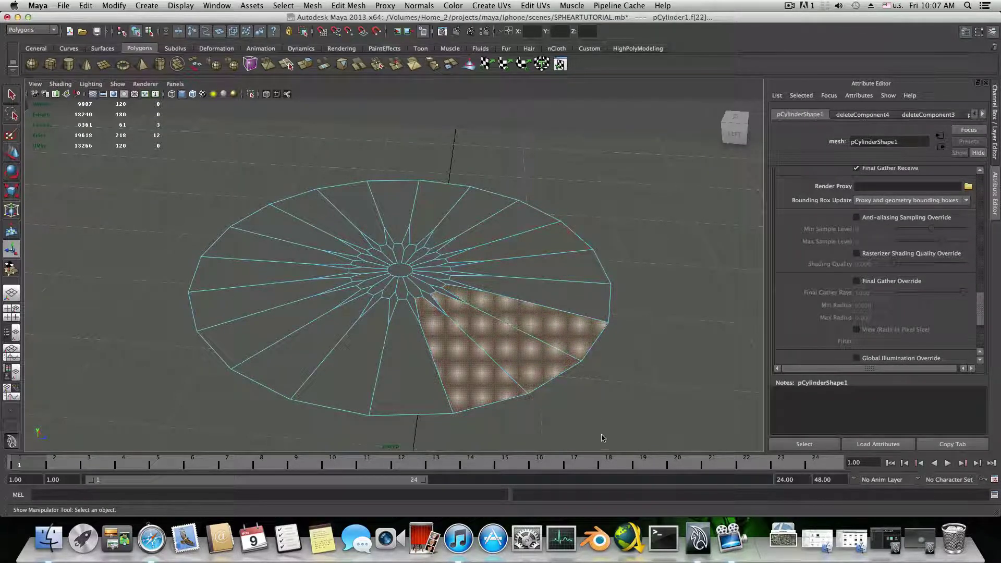
{"action": "left_click_drag", "start_coordinate": [602, 435], "coordinate": [603, 438]}
{"action": "key", "text": "Delete"}
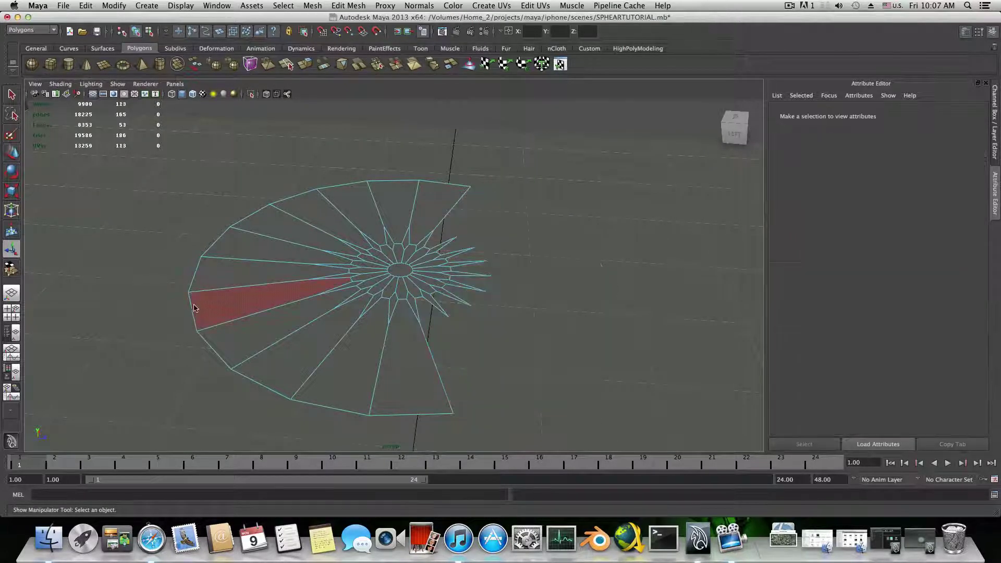
Delete the large wedge faces along the disc's front edge and the nearby pointed faces between the petals
{"action": "left_click_drag", "start_coordinate": [195, 308], "coordinate": [426, 436]}
{"action": "key", "text": "Delete"}
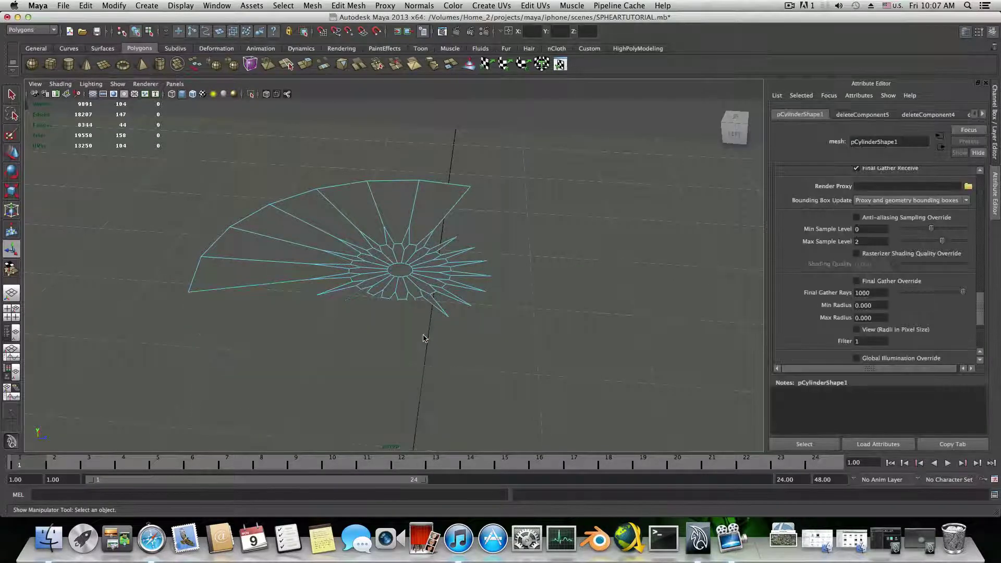
{"action": "left_click_drag", "start_coordinate": [429, 334], "coordinate": [371, 363], "text": "alt"}
{"action": "middle_click_drag", "start_coordinate": [457, 324], "coordinate": [287, 378], "text": "alt"}
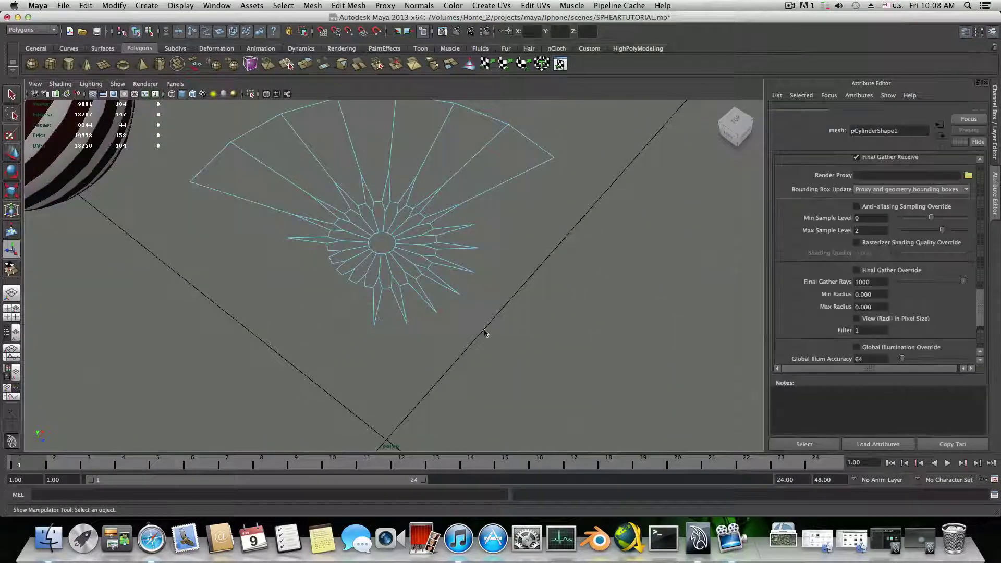
{"action": "key", "text": "Delete"}
Delete the remaining large outer wedge faces along with the pointed faces on the same side of the petals
{"action": "left_click_drag", "start_coordinate": [473, 263], "coordinate": [471, 259]}
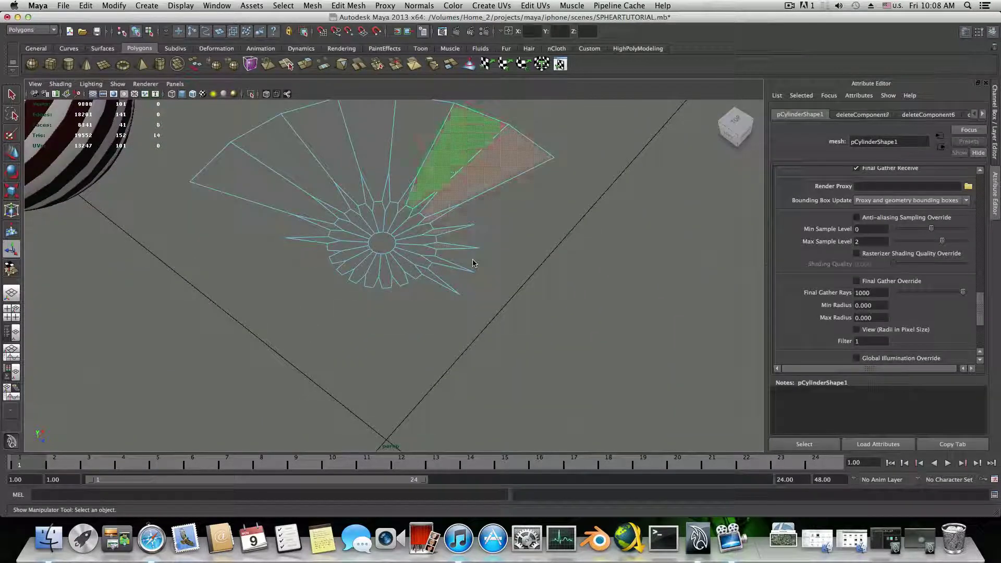
{"action": "key", "text": "Delete"}
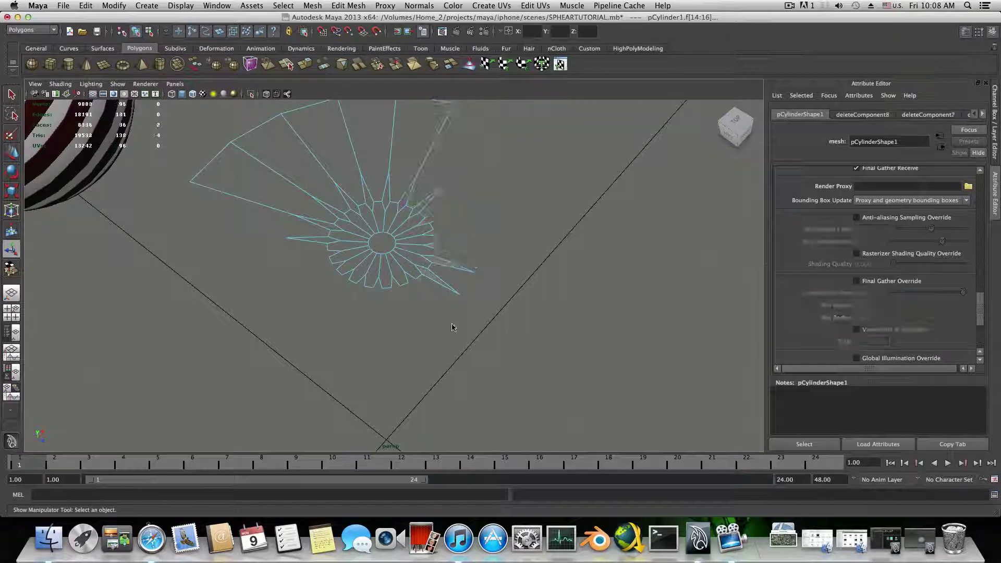
{"action": "key", "text": "Delete"}
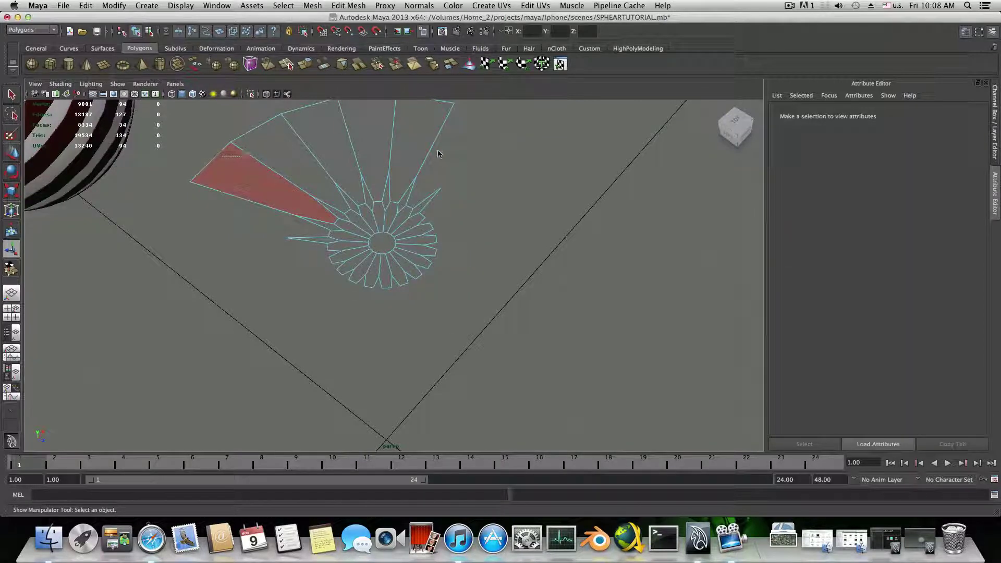
{"action": "left_click_drag", "start_coordinate": [438, 153], "coordinate": [431, 150]}
{"action": "key", "text": "Delete"}
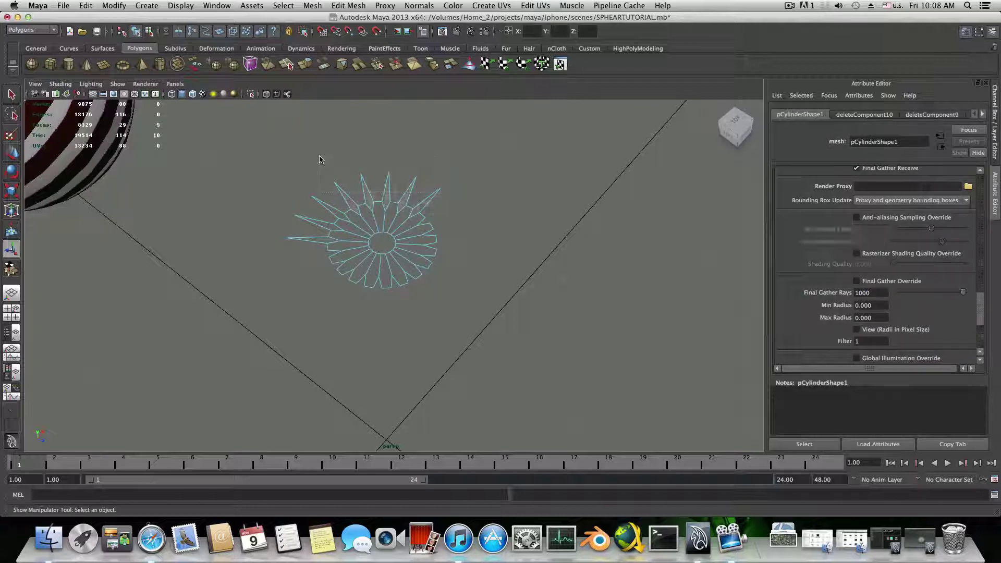
Delete the last pointed faces around the rim so only the petals and the round centre are kept
{"action": "left_click_drag", "start_coordinate": [320, 159], "coordinate": [350, 187]}
{"action": "key", "text": "Delete"}
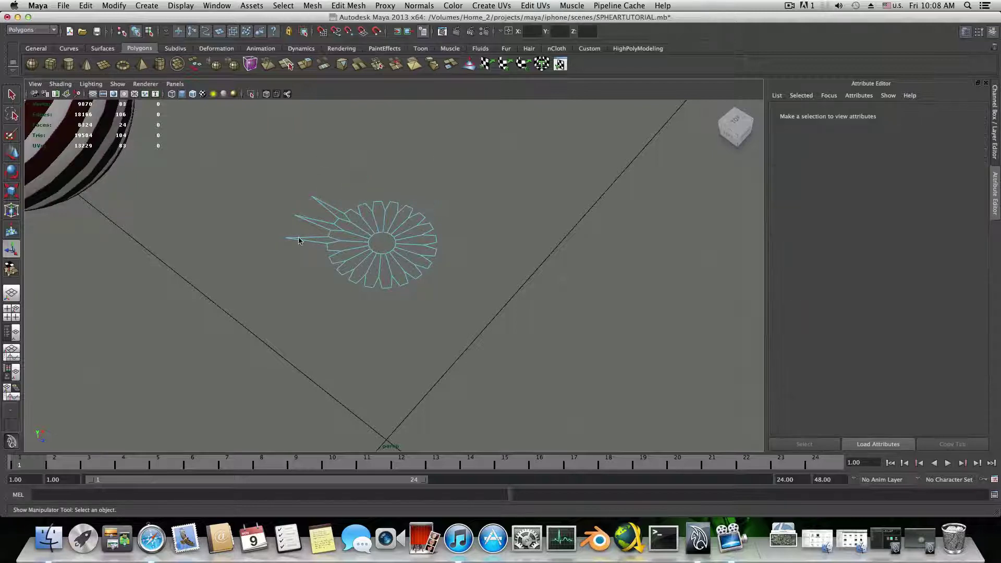
{"action": "left_click", "coordinate": [298, 240]}
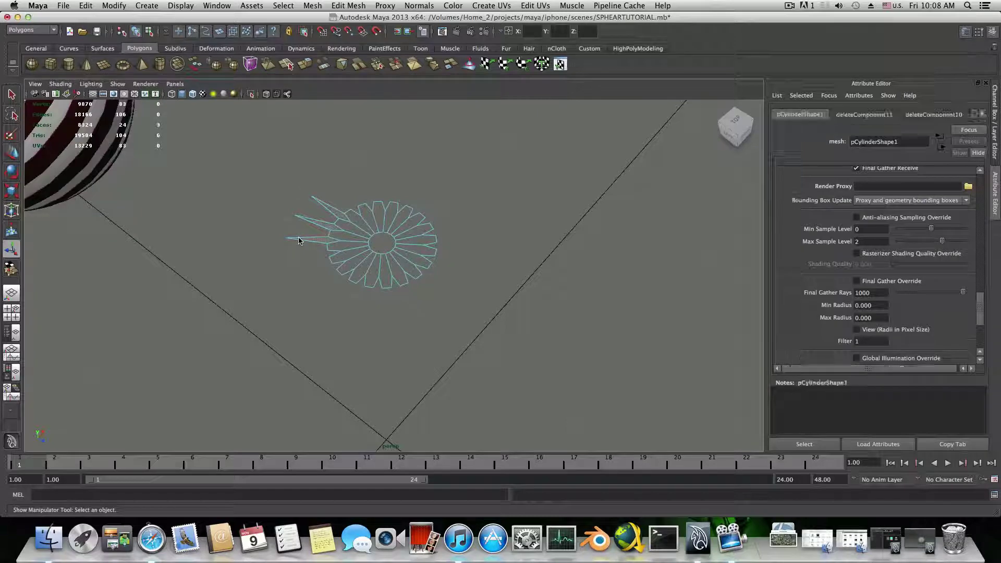
{"action": "key", "text": "Delete"}
Select all faces of the flower shape and extrude them upward about 0.008 in local Z
{"action": "scroll", "coordinate": [401, 263], "scroll_direction": "up", "scroll_amount": 5}
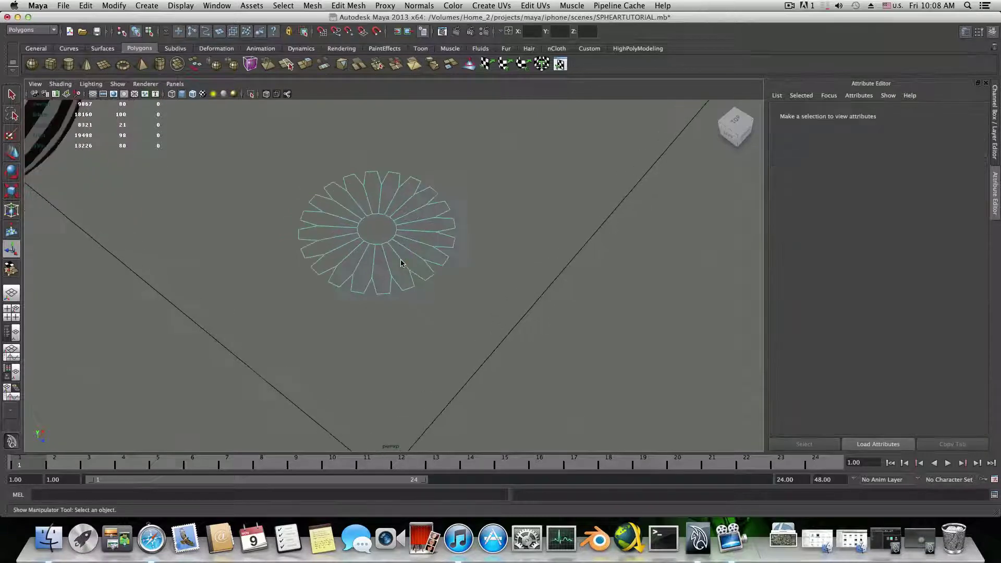
{"action": "middle_click_drag", "start_coordinate": [401, 263], "coordinate": [429, 324], "text": "alt"}
{"action": "right_click_drag", "start_coordinate": [429, 324], "coordinate": [385, 266], "text": "alt"}
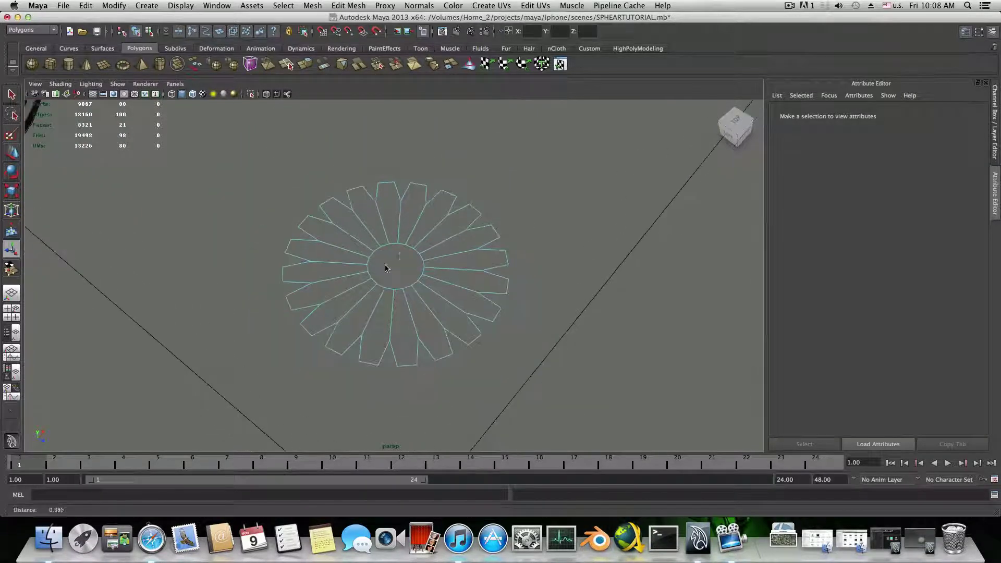
{"action": "left_click_drag", "start_coordinate": [344, 308], "coordinate": [383, 261], "text": "alt"}
{"action": "middle_click_drag", "start_coordinate": [404, 209], "coordinate": [462, 119], "text": "alt"}
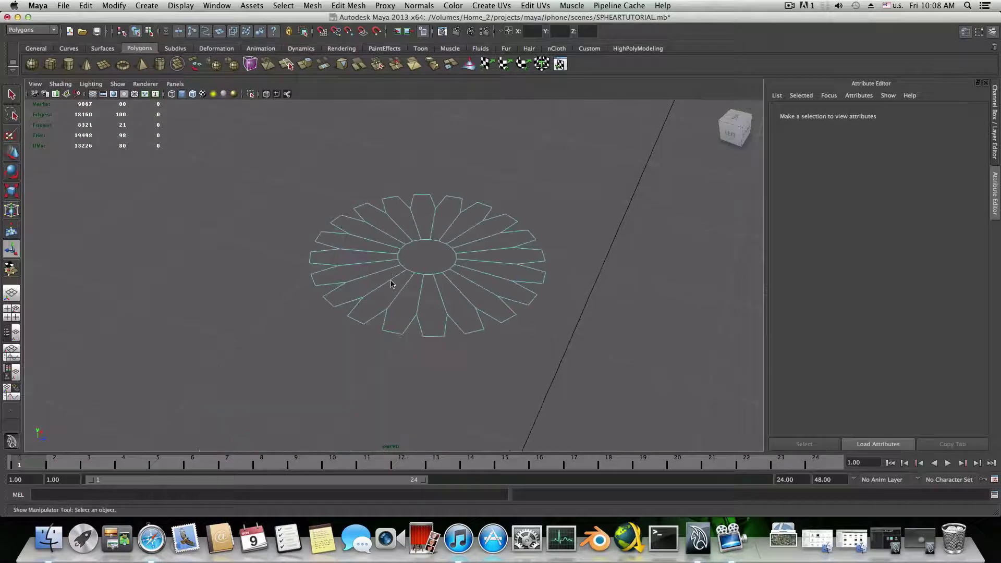
{"action": "right_click", "coordinate": [417, 265]}
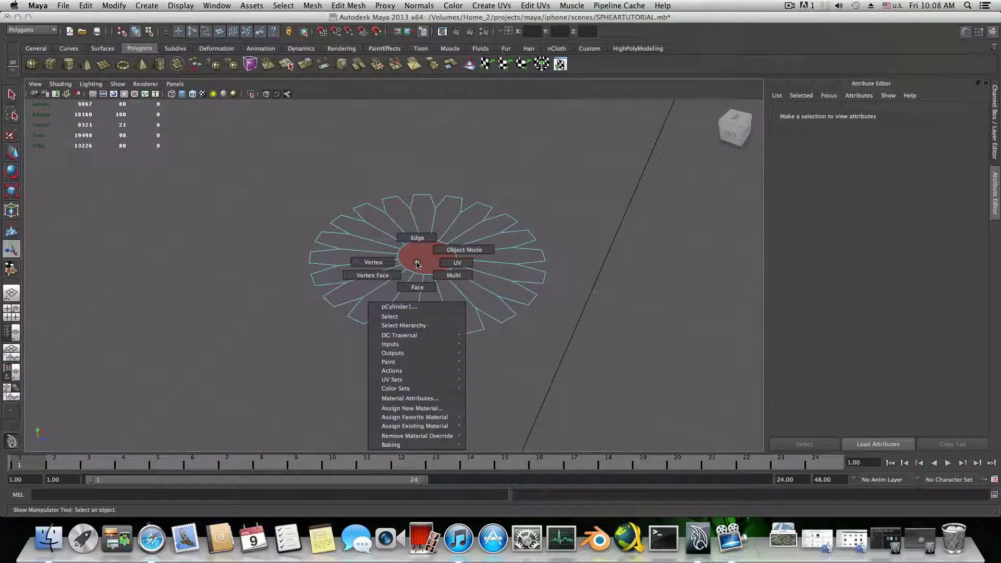
{"action": "right_click_drag", "start_coordinate": [417, 263], "coordinate": [417, 288]}
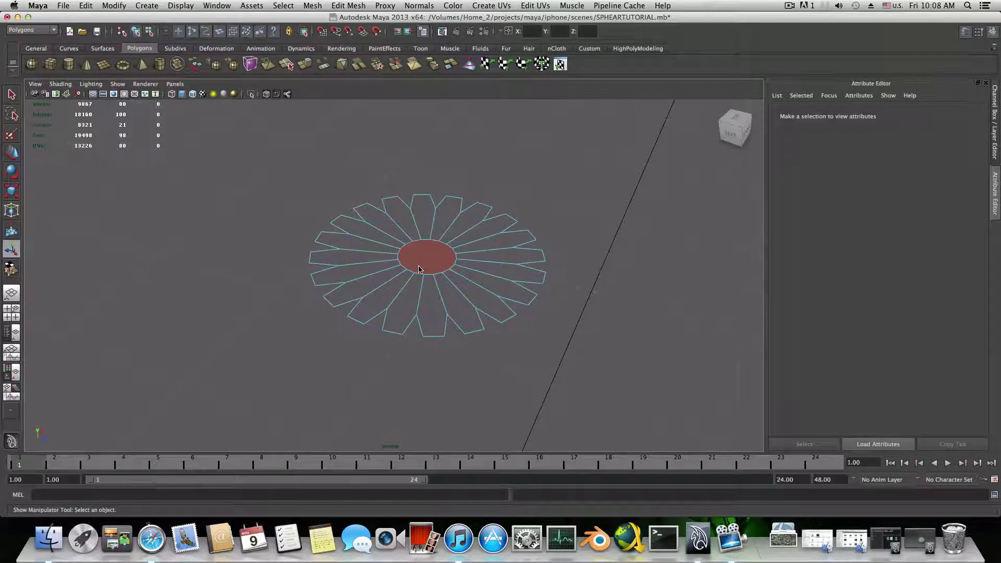
{"action": "left_click", "coordinate": [418, 269]}
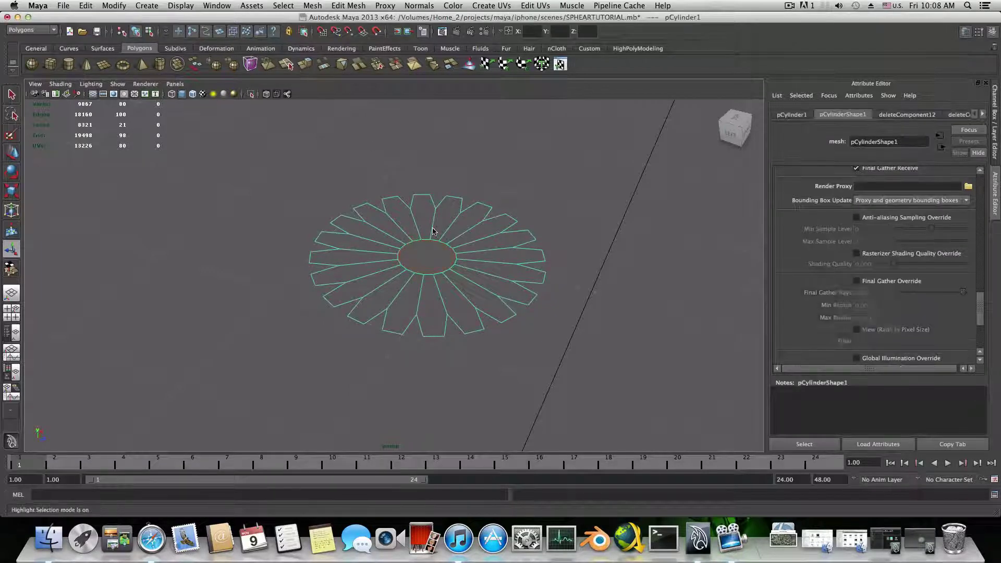
{"action": "left_click", "coordinate": [306, 64]}
{"action": "left_click_drag", "start_coordinate": [423, 224], "coordinate": [425, 221]}
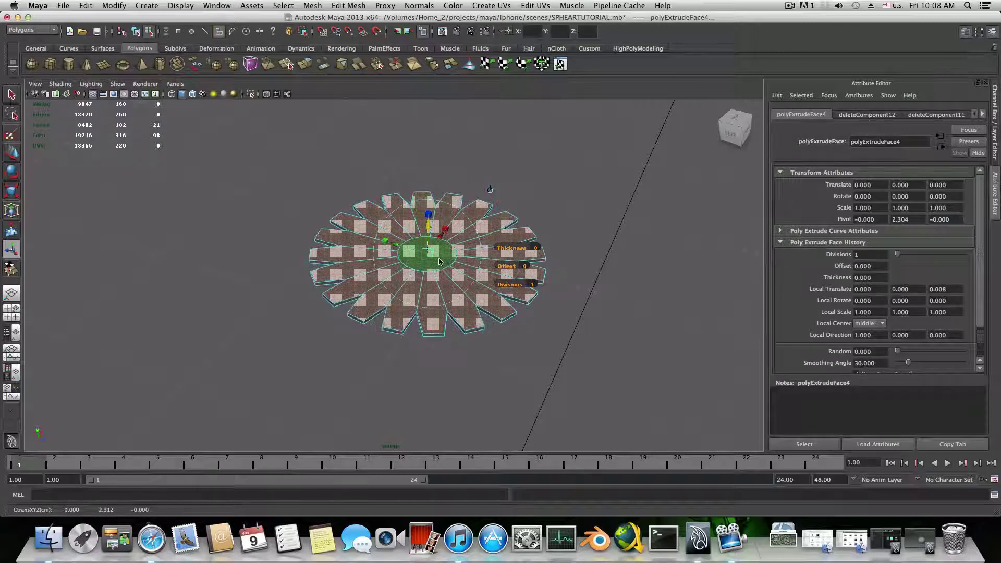
Return the extruded flower to object mode and apply a lattice deformer to it
{"action": "key", "text": "F8"}
{"action": "mouse_move", "coordinate": [439, 261]}
{"action": "left_mouse_down", "text": "alt"}
{"action": "mouse_move", "coordinate": [442, 273]}
{"action": "mouse_move", "coordinate": [439, 256]}
{"action": "left_mouse_up", "text": "alt"}
{"action": "middle_click_drag", "start_coordinate": [439, 256], "coordinate": [449, 283], "text": "alt"}
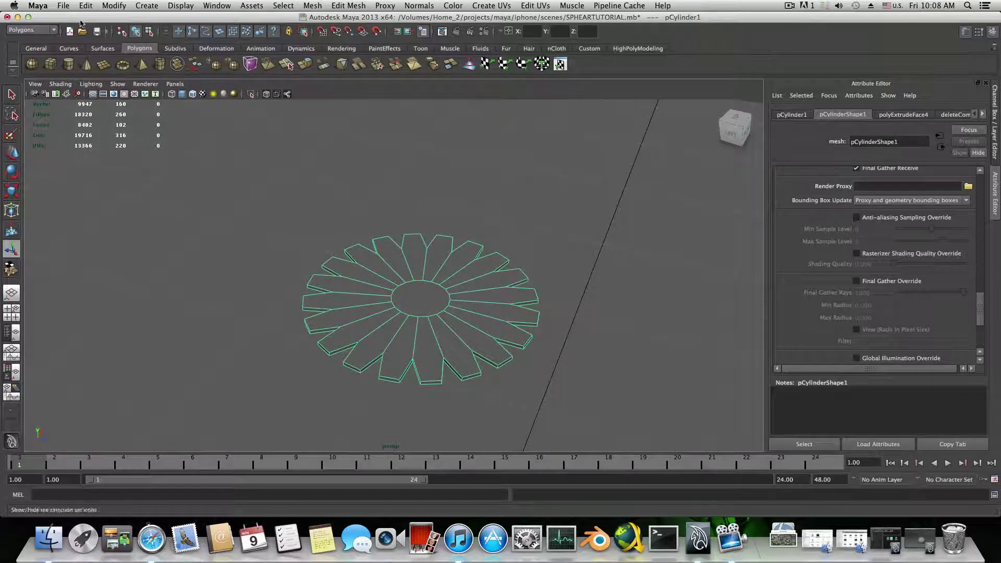
{"action": "left_click", "coordinate": [31, 30]}
{"action": "left_click", "coordinate": [26, 35]}
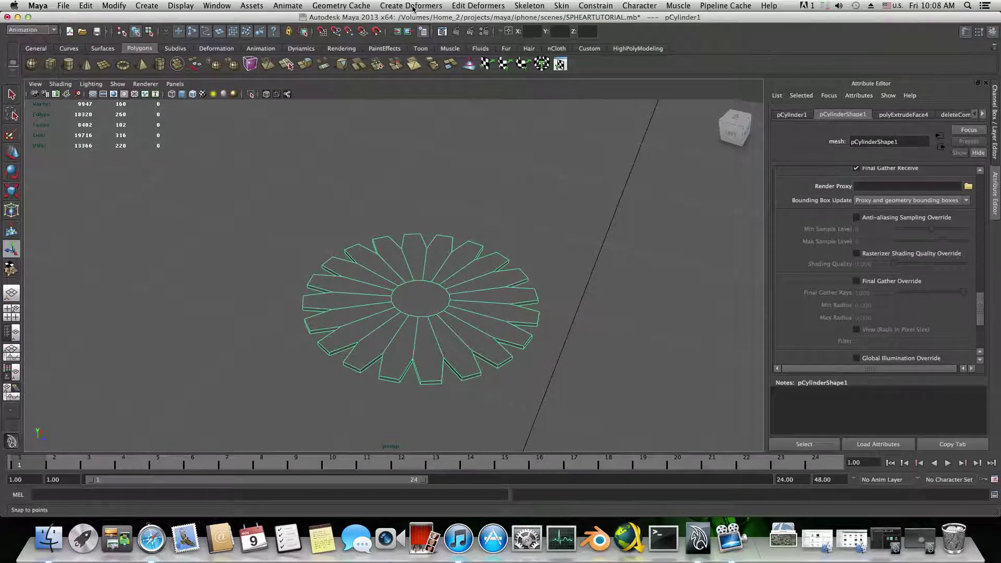
{"action": "left_click", "coordinate": [391, 7]}
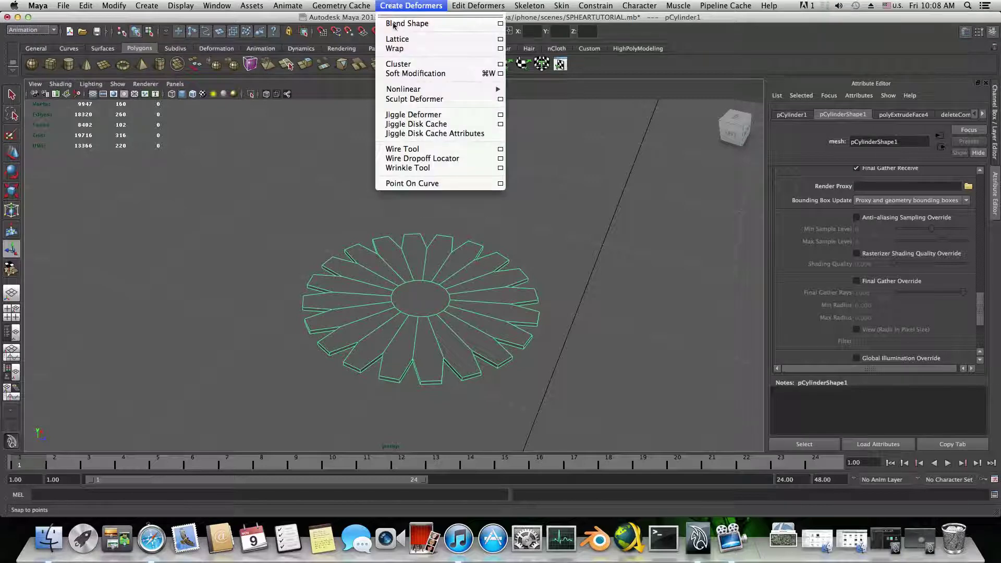
{"action": "left_click", "coordinate": [408, 38]}
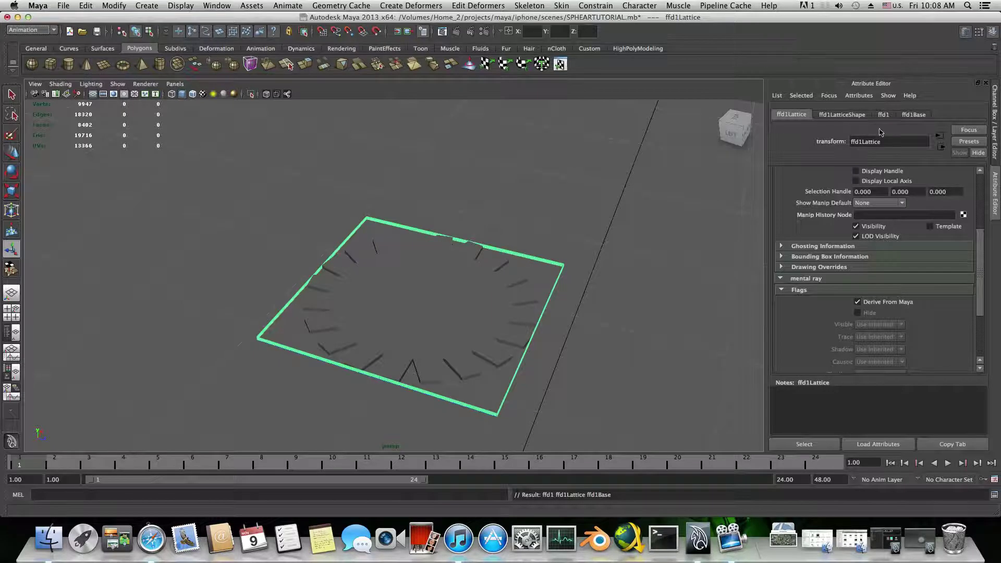
Set the lattice divisions to S 8, T 2 and U 8
{"action": "left_click", "coordinate": [846, 115]}
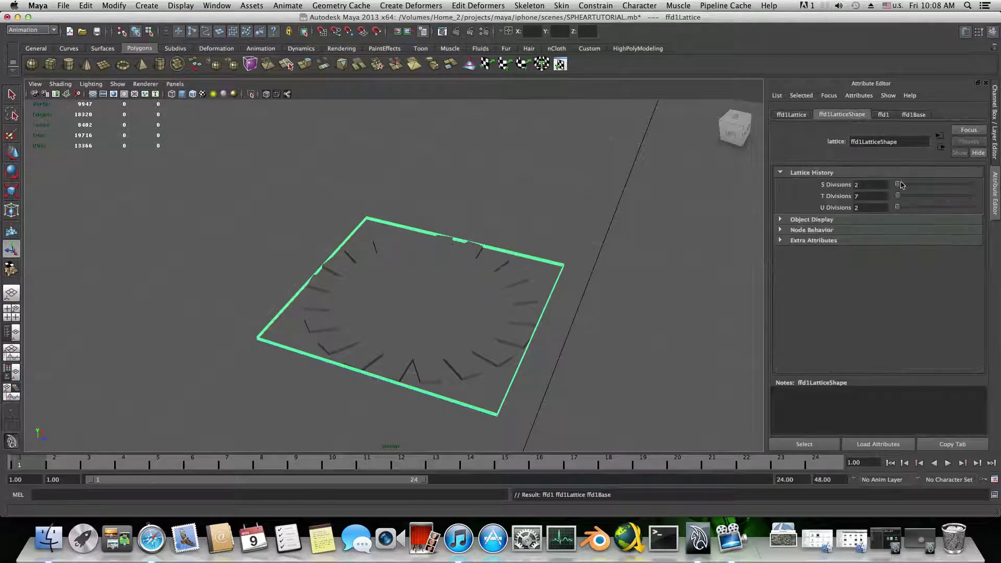
{"action": "mouse_move", "coordinate": [902, 185]}
{"action": "left_mouse_down"}
{"action": "mouse_move", "coordinate": [904, 208]}
{"action": "mouse_move", "coordinate": [899, 197]}
{"action": "left_mouse_up"}
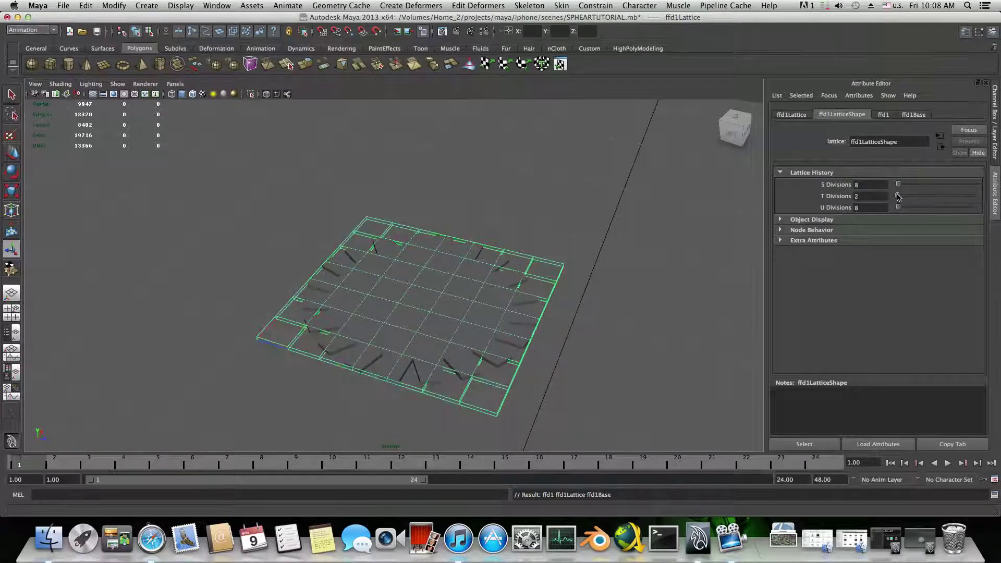
{"action": "left_click_drag", "start_coordinate": [501, 271], "coordinate": [477, 253], "text": "alt"}
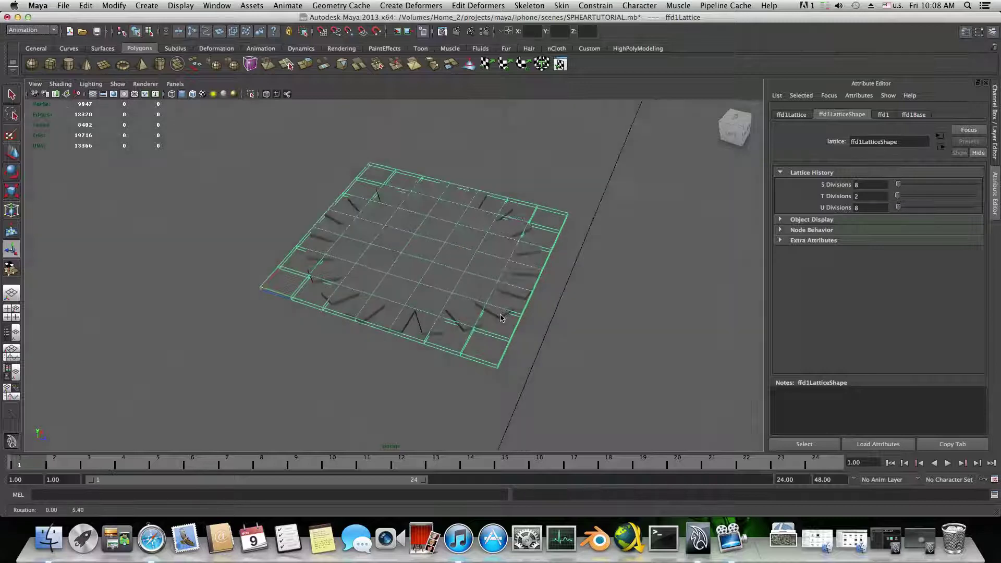
Try to select the petal-tip vertices around the flower's rim for moving
{"action": "right_click", "coordinate": [480, 254]}
{"action": "right_click_drag", "start_coordinate": [480, 254], "coordinate": [481, 276]}
{"action": "left_click_drag", "start_coordinate": [420, 241], "coordinate": [447, 259], "text": "alt"}
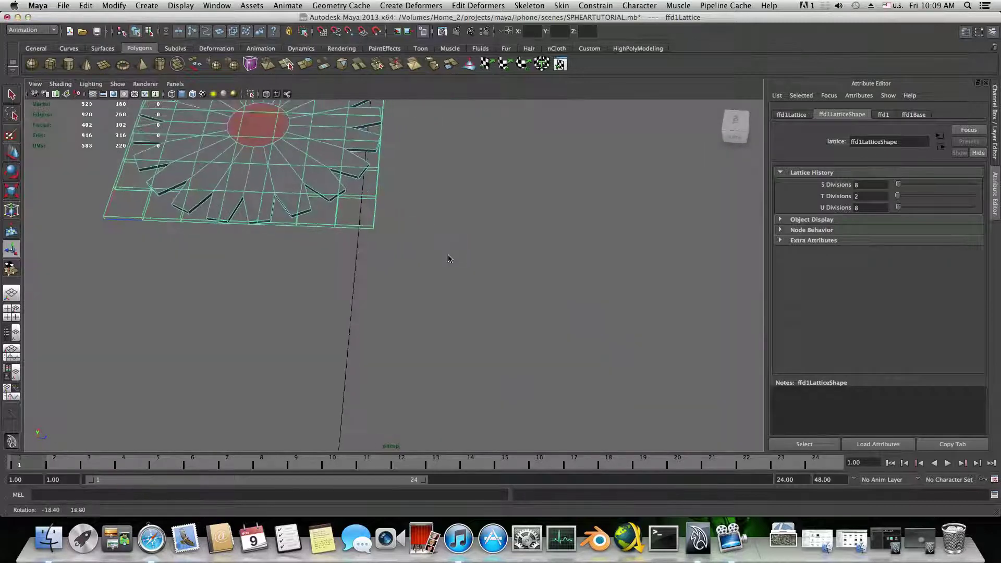
{"action": "middle_click_drag", "start_coordinate": [447, 260], "coordinate": [510, 299], "text": "alt"}
{"action": "right_click_drag", "start_coordinate": [510, 299], "coordinate": [472, 300]}
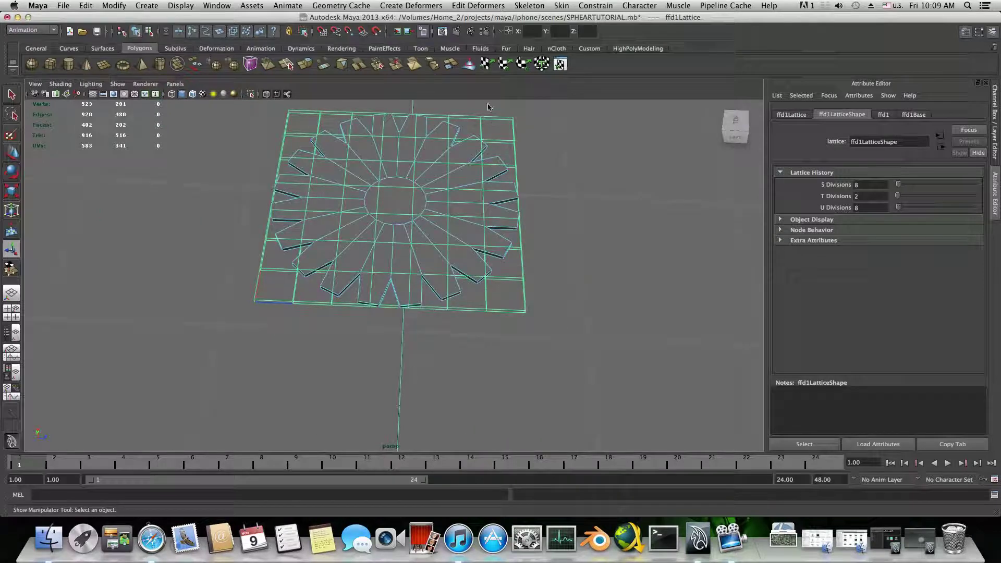
{"action": "key", "text": "z"}
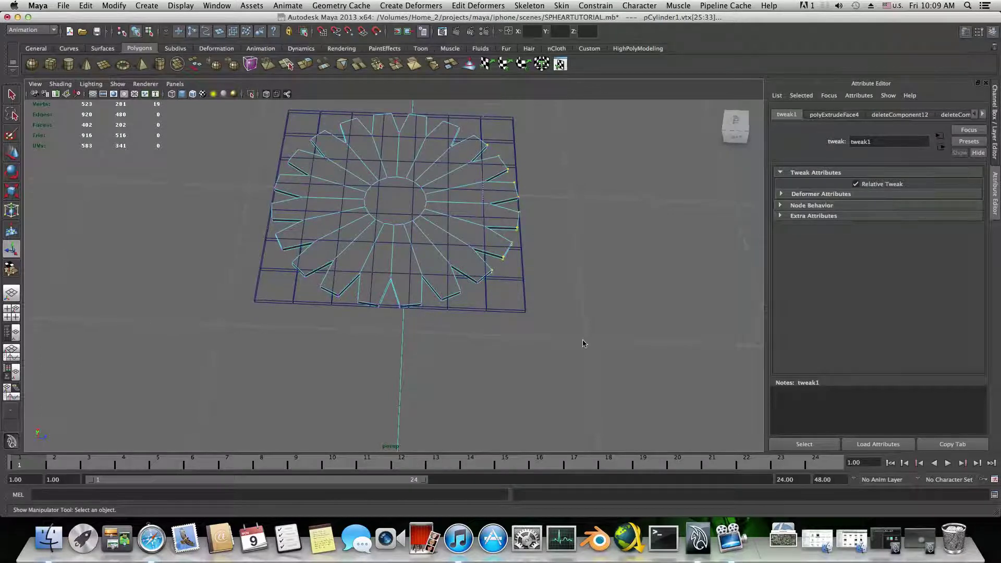
{"action": "left_click_drag", "start_coordinate": [487, 200], "coordinate": [503, 257], "text": "alt"}
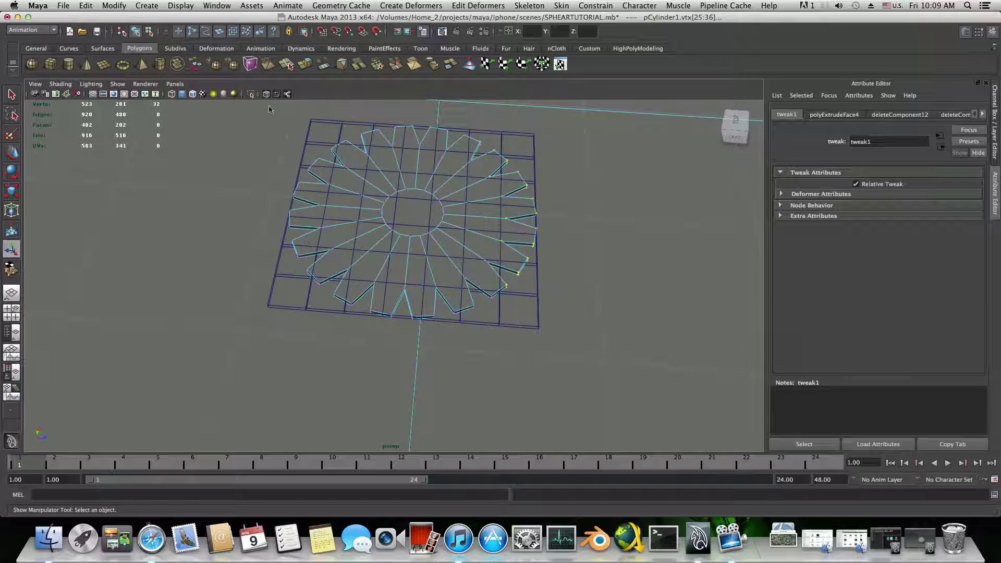
{"action": "left_click_drag", "start_coordinate": [269, 107], "coordinate": [498, 170]}
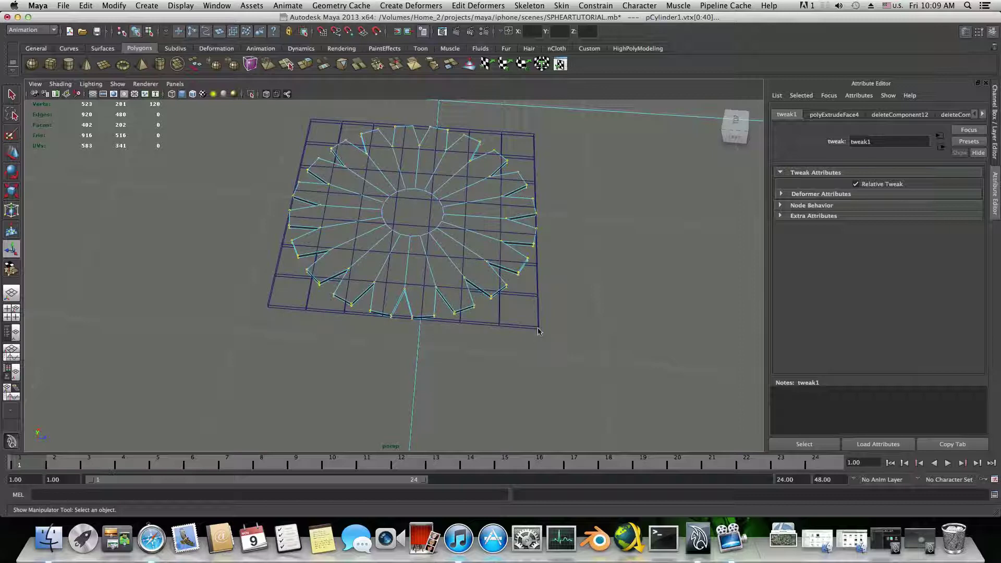
{"action": "left_click_drag", "start_coordinate": [538, 324], "coordinate": [528, 291], "text": "alt"}
{"action": "middle_click_drag", "start_coordinate": [527, 291], "coordinate": [575, 178], "text": "alt"}
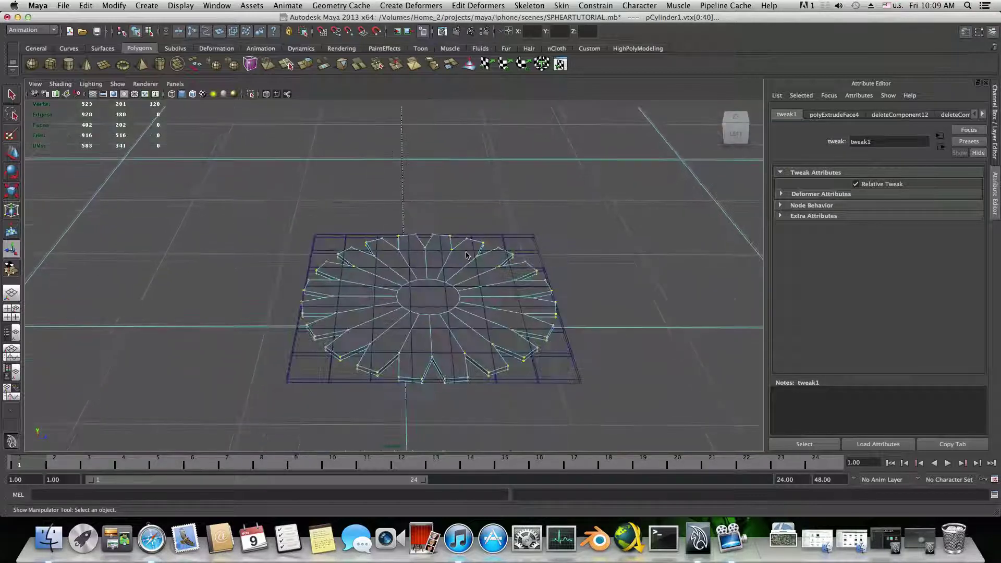
{"action": "left_click", "coordinate": [10, 151]}
{"action": "mouse_move", "coordinate": [428, 273]}
{"action": "left_mouse_down"}
{"action": "mouse_move", "coordinate": [429, 248]}
{"action": "mouse_move", "coordinate": [429, 271]}
{"action": "left_mouse_up"}
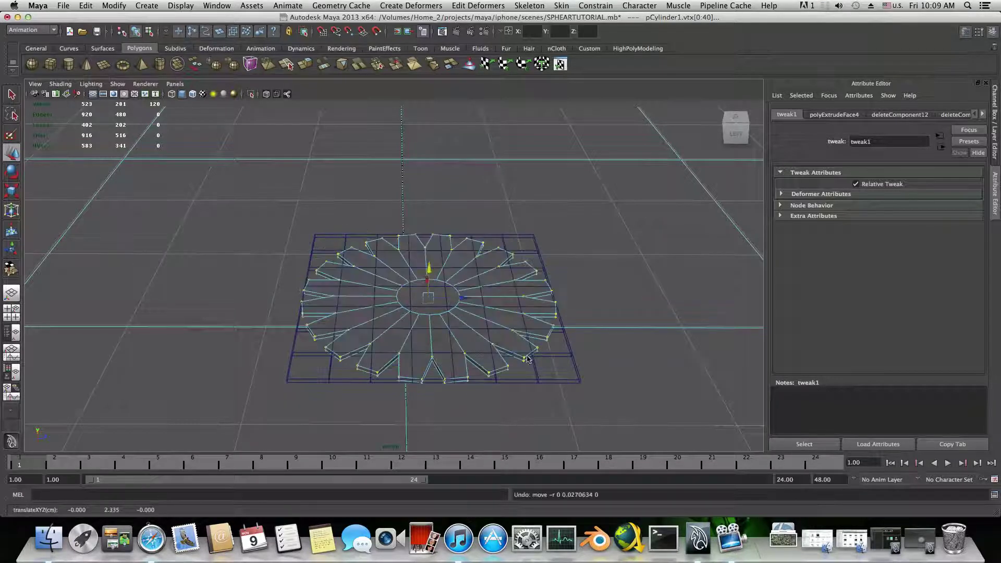
Select the lattice points in the outer two rows on all sides and raise them slightly above the centre
{"action": "left_click", "coordinate": [552, 375]}
{"action": "left_click", "coordinate": [577, 369]}
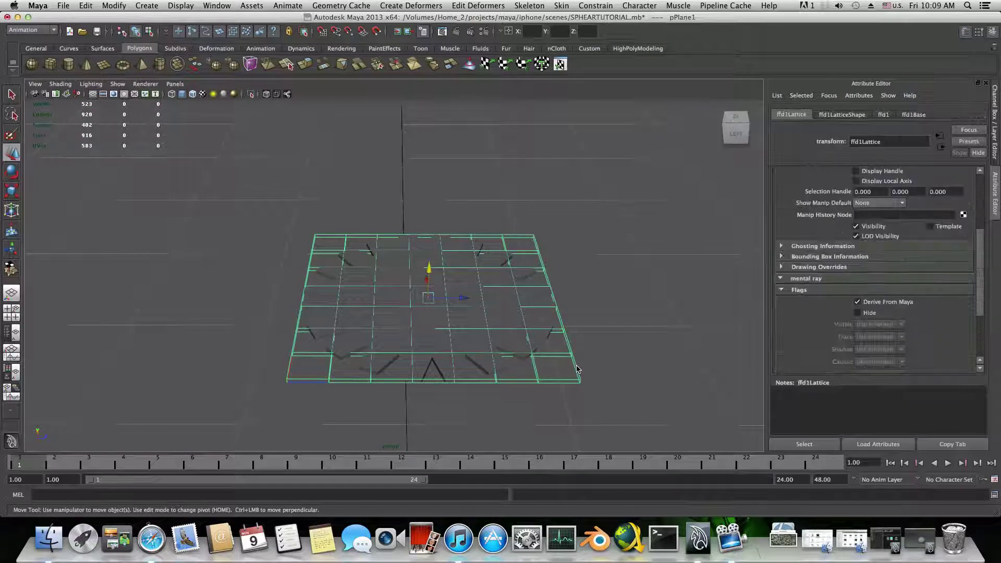
{"action": "right_click", "coordinate": [578, 368]}
{"action": "right_click_drag", "start_coordinate": [577, 369], "coordinate": [573, 338]}
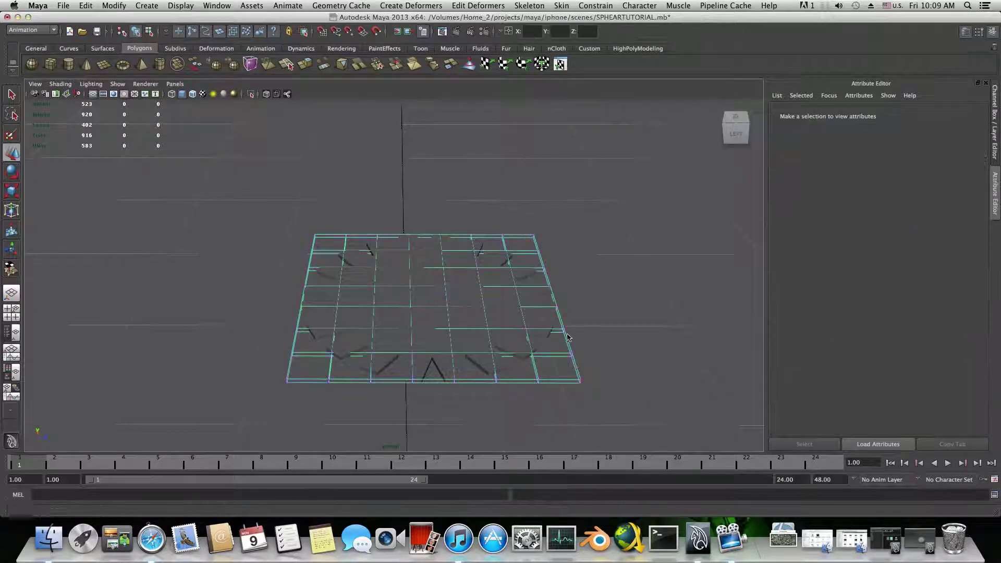
{"action": "middle_click_drag", "start_coordinate": [571, 335], "coordinate": [502, 344], "text": "alt"}
{"action": "left_click_drag", "start_coordinate": [476, 341], "coordinate": [527, 425]}
{"action": "left_click_drag", "start_coordinate": [179, 343], "coordinate": [497, 434]}
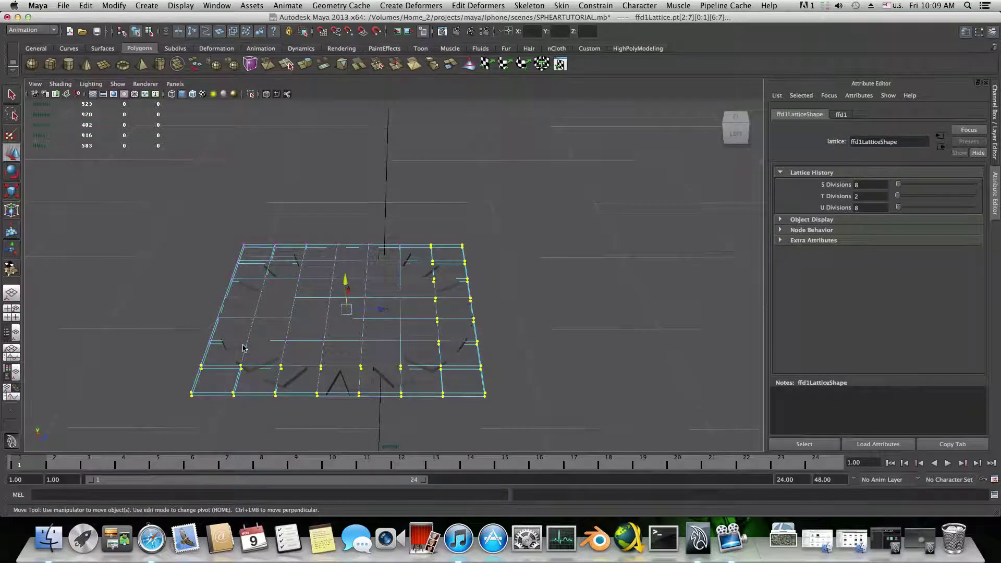
{"action": "middle_click_drag", "start_coordinate": [243, 348], "coordinate": [364, 348], "text": "alt"}
{"action": "left_click_drag", "start_coordinate": [309, 217], "coordinate": [407, 441], "text": "ctrl+shift"}
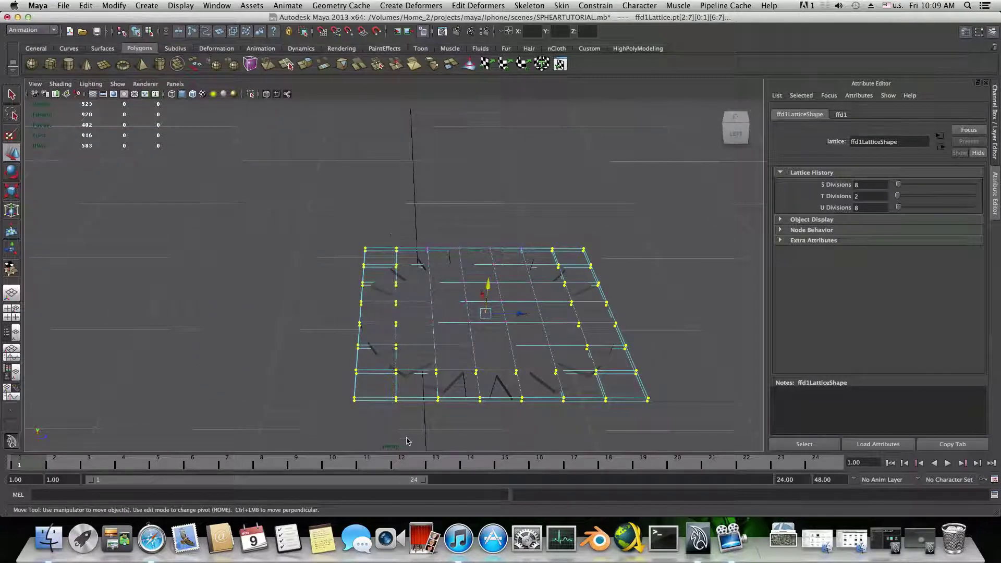
{"action": "left_click_drag", "start_coordinate": [301, 206], "coordinate": [352, 225]}
{"action": "left_click_drag", "start_coordinate": [486, 286], "coordinate": [507, 300]}
Preview the flower mesh in smooth display and return it to the unsmoothed display
{"action": "left_click", "coordinate": [520, 334]}
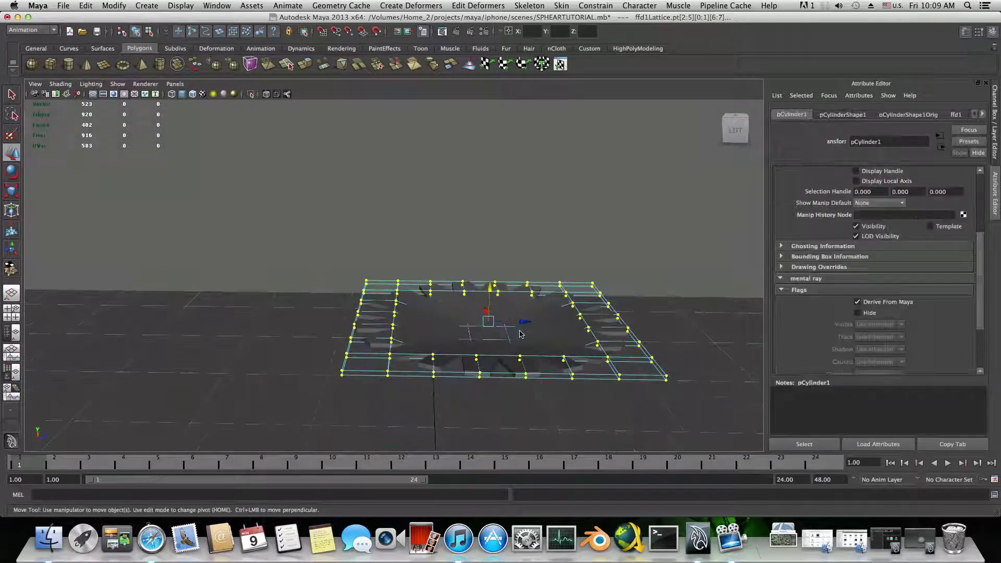
{"action": "key", "text": "3"}
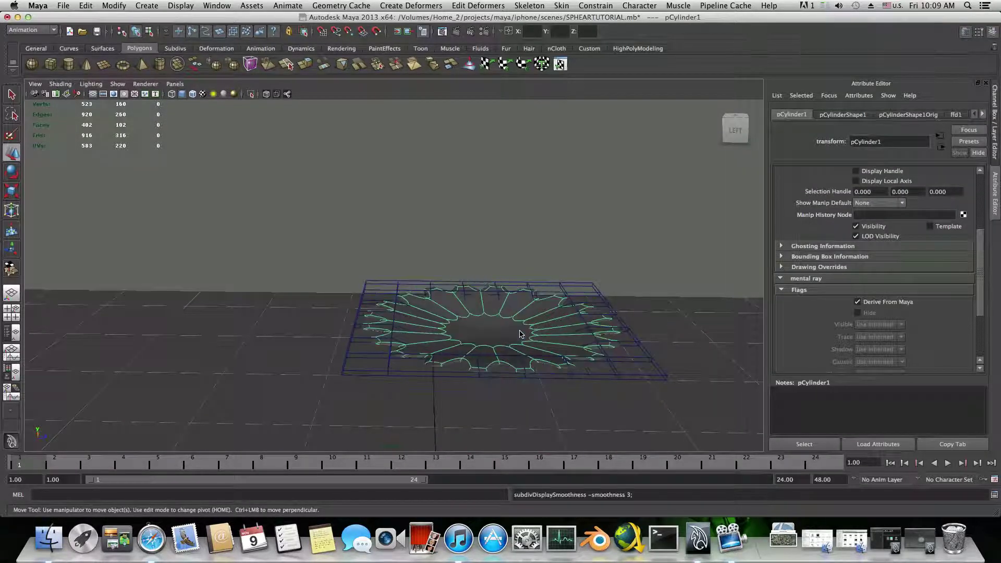
{"action": "key", "text": "1"}
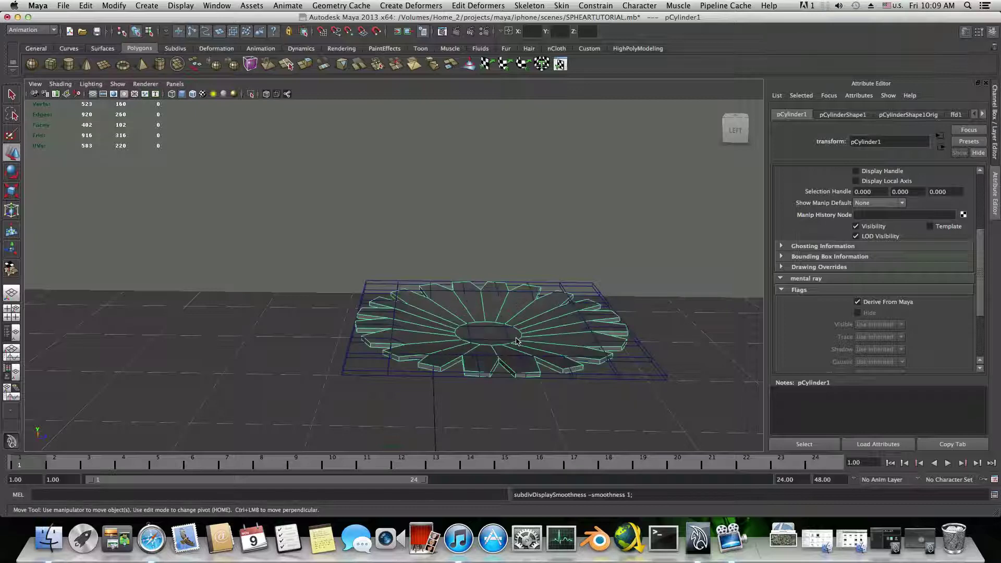
Select the flower's round central face and extrude it slightly upward
{"action": "left_click_drag", "start_coordinate": [517, 339], "coordinate": [407, 329], "text": "alt"}
{"action": "key", "text": "w"}
{"action": "right_click_drag", "start_coordinate": [539, 304], "coordinate": [527, 277], "text": "alt"}
{"action": "middle_click_drag", "start_coordinate": [521, 279], "coordinate": [383, 279], "text": "alt"}
{"action": "right_click_drag", "start_coordinate": [321, 293], "coordinate": [492, 306], "text": "alt"}
{"action": "left_click", "coordinate": [482, 267]}
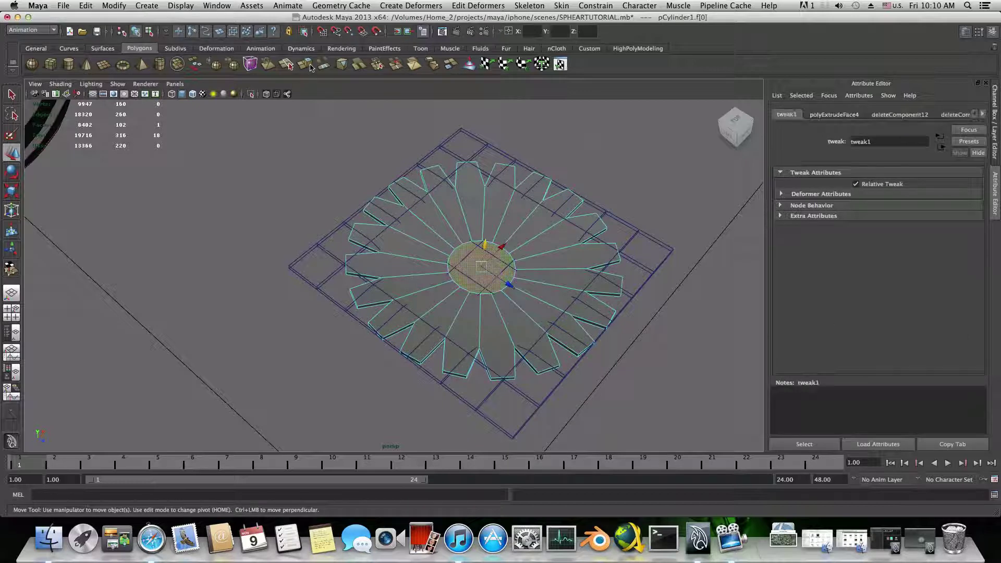
{"action": "key", "text": "ctrl+e"}
{"action": "left_click_drag", "start_coordinate": [484, 248], "coordinate": [517, 229]}
{"action": "left_click", "coordinate": [445, 238]}
Extrude the raised central face a second time, shaping it slightly up and inward, and return to object mode
{"action": "left_click", "coordinate": [304, 64]}
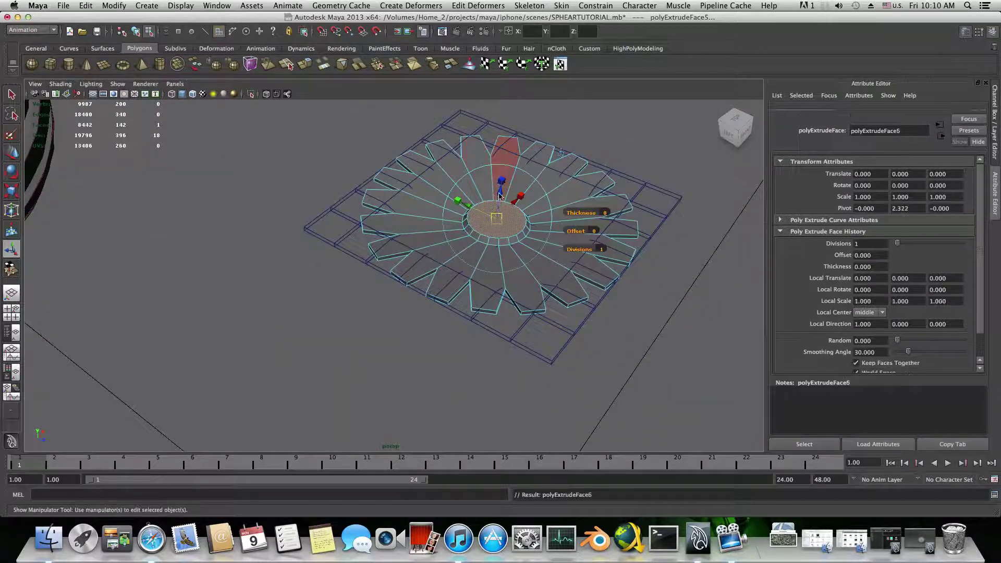
{"action": "left_click", "coordinate": [499, 193]}
{"action": "left_click_drag", "start_coordinate": [499, 194], "coordinate": [379, 262]}
{"action": "left_click", "coordinate": [459, 200]}
{"action": "key", "text": "F8"}
Examine the flower up close and its size and placement beside the two spheres from several angles
{"action": "scroll", "coordinate": [503, 262], "scroll_direction": "down", "scroll_amount": 5}
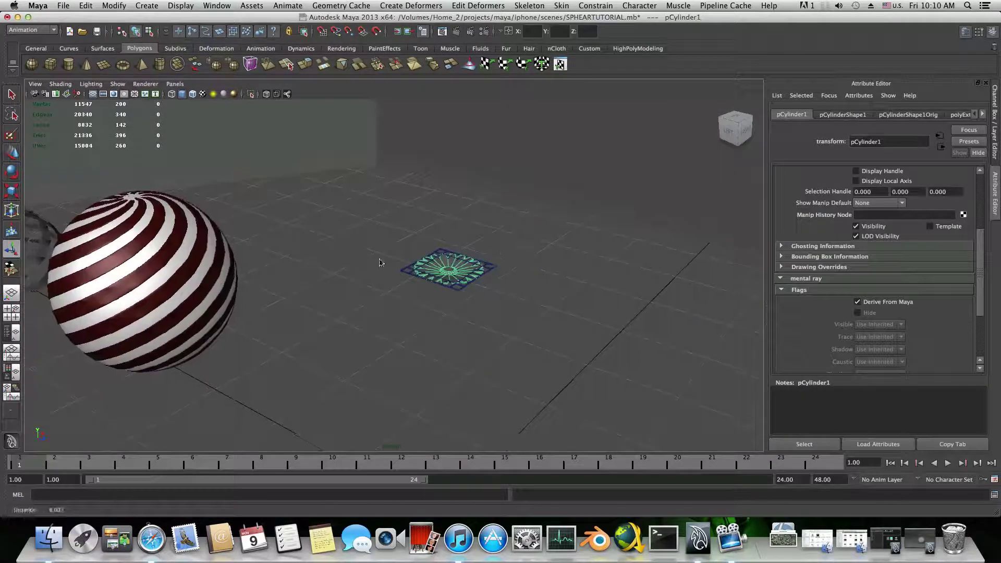
{"action": "right_click_drag", "start_coordinate": [379, 263], "coordinate": [366, 282], "text": "alt"}
{"action": "left_click_drag", "start_coordinate": [366, 282], "coordinate": [315, 268], "text": "alt"}
{"action": "right_click_drag", "start_coordinate": [574, 304], "coordinate": [666, 309], "text": "alt"}
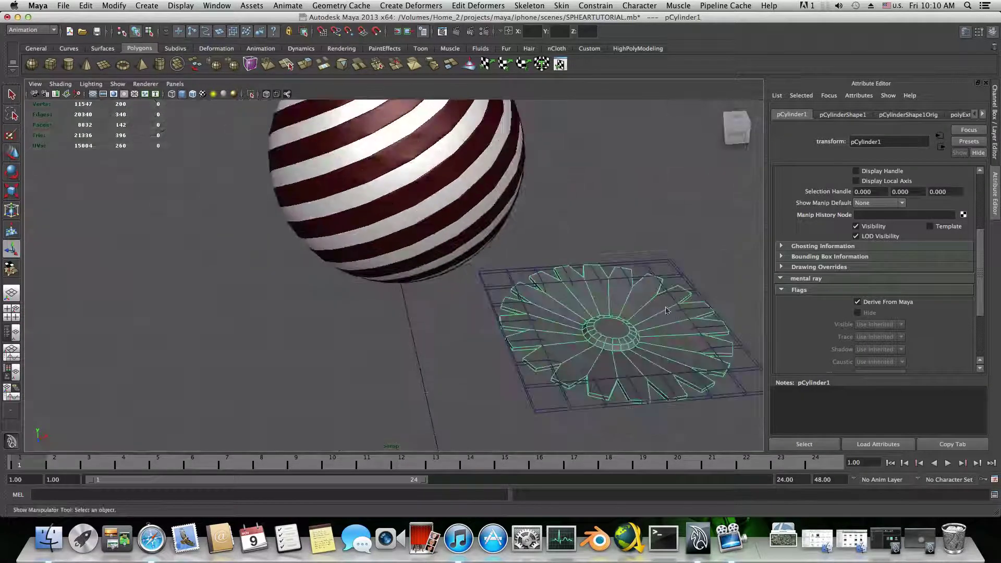
{"action": "left_click_drag", "start_coordinate": [668, 311], "coordinate": [552, 296], "text": "alt"}
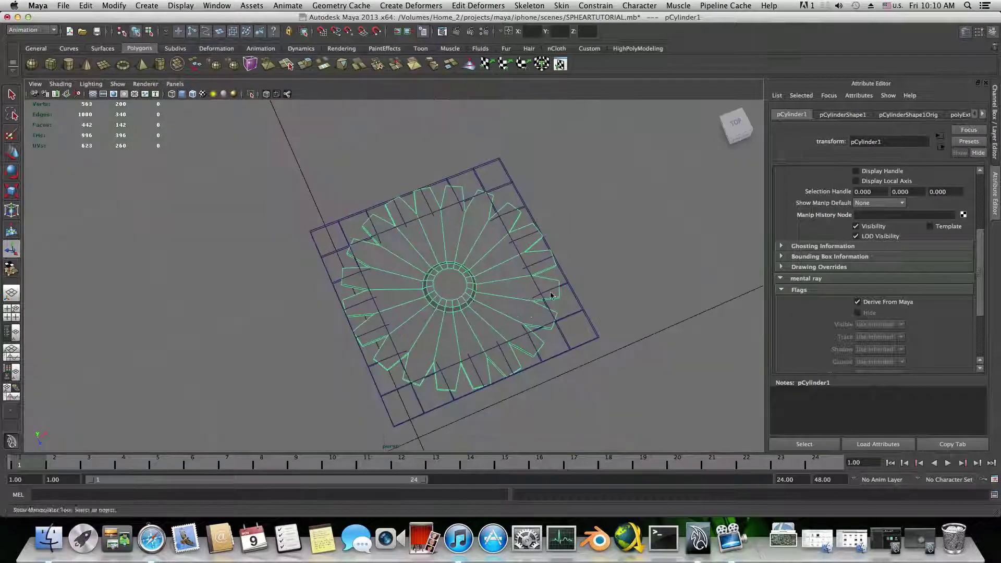
{"action": "right_click_drag", "start_coordinate": [551, 293], "coordinate": [300, 235], "text": "alt"}
{"action": "left_click_drag", "start_coordinate": [299, 235], "coordinate": [420, 218], "text": "alt"}
{"action": "right_click_drag", "start_coordinate": [490, 259], "coordinate": [379, 262], "text": "alt"}
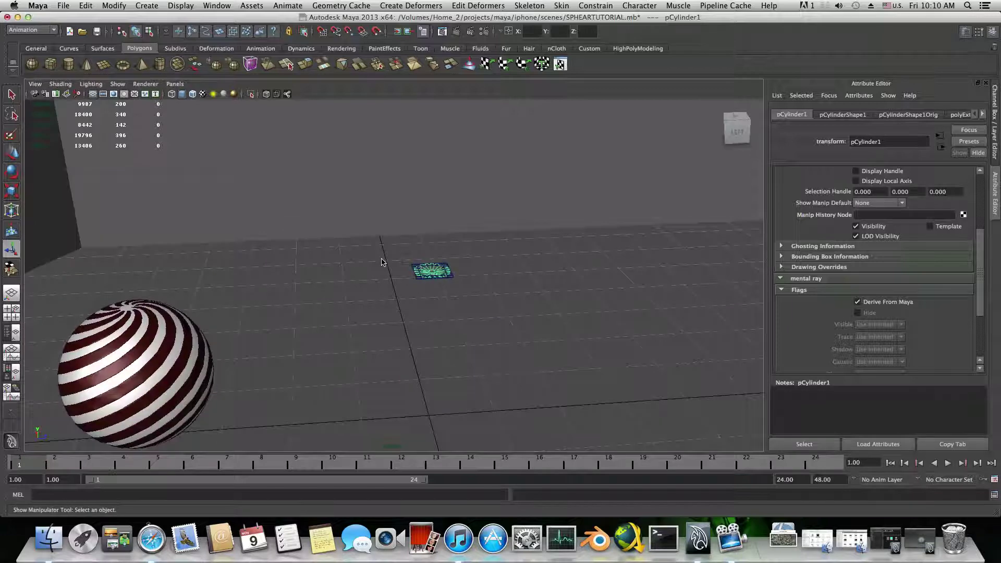
{"action": "left_click", "coordinate": [380, 261]}
{"action": "left_click", "coordinate": [441, 277]}
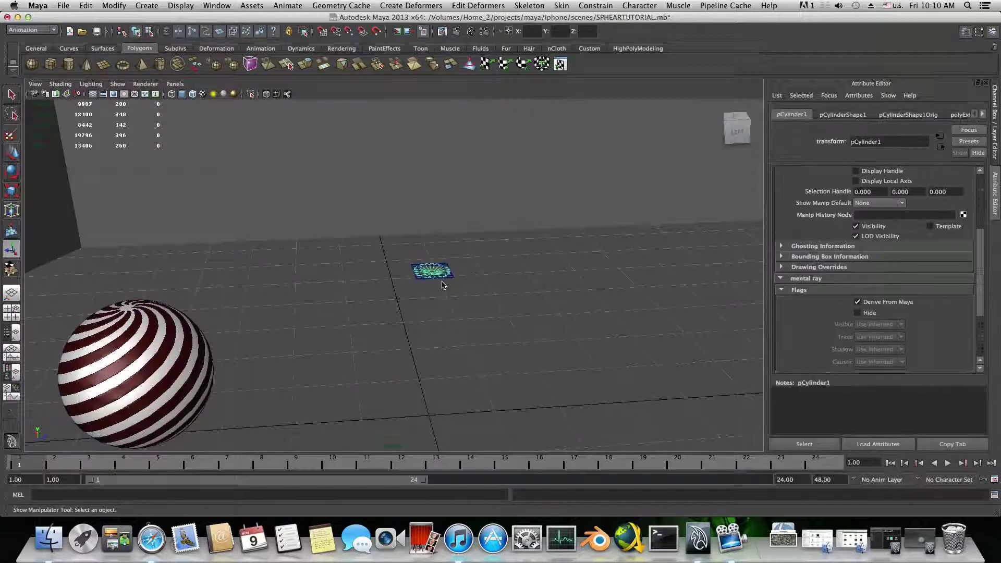
{"action": "left_click_drag", "start_coordinate": [442, 285], "coordinate": [463, 294], "text": "alt"}
{"action": "right_click_drag", "start_coordinate": [479, 246], "coordinate": [324, 230], "text": "alt"}
{"action": "middle_click_drag", "start_coordinate": [370, 266], "coordinate": [462, 310], "text": "alt"}
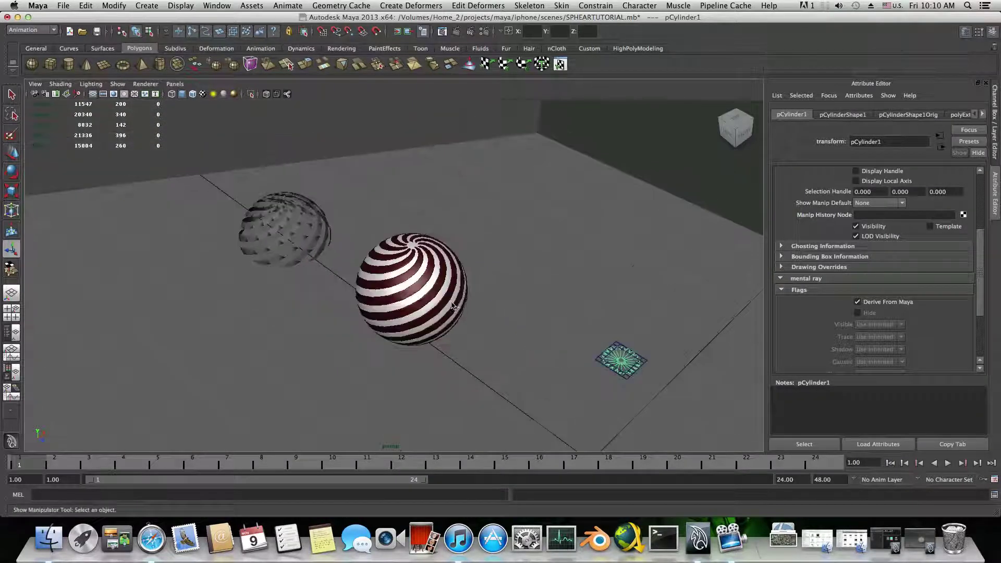
{"action": "left_click_drag", "start_coordinate": [453, 305], "coordinate": [518, 277], "text": "alt"}
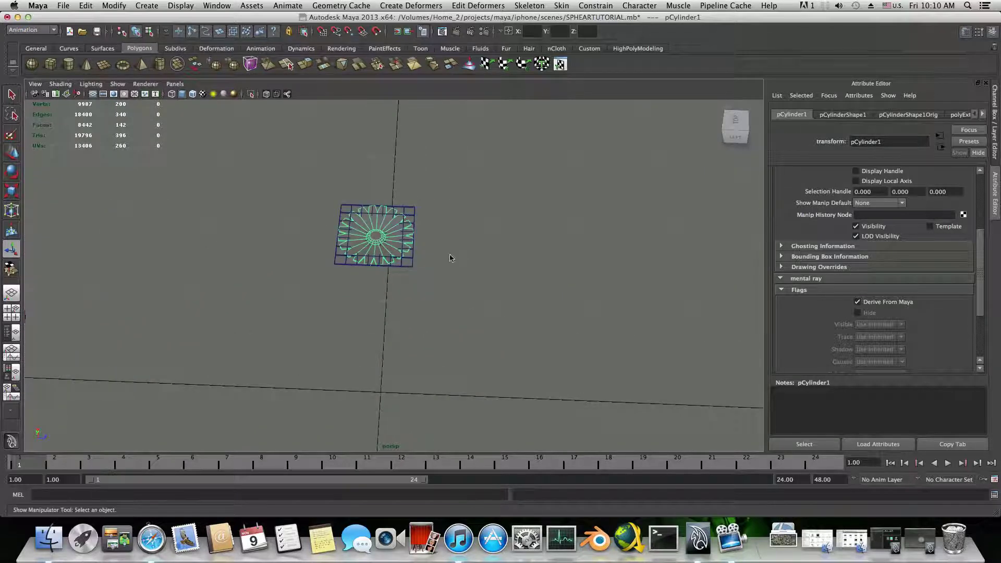
{"action": "left_click_drag", "start_coordinate": [454, 252], "coordinate": [451, 258], "text": "alt"}
{"action": "scroll", "coordinate": [450, 259], "scroll_direction": "down", "scroll_amount": 6}
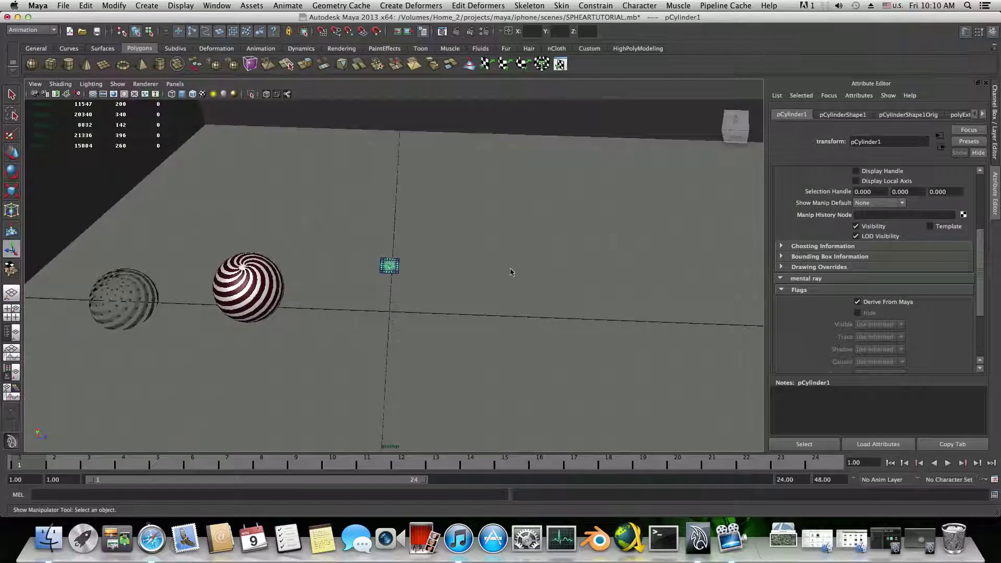
{"action": "right_click_drag", "start_coordinate": [512, 271], "coordinate": [364, 267], "text": "alt"}
{"action": "left_click_drag", "start_coordinate": [492, 270], "coordinate": [478, 269], "text": "alt"}
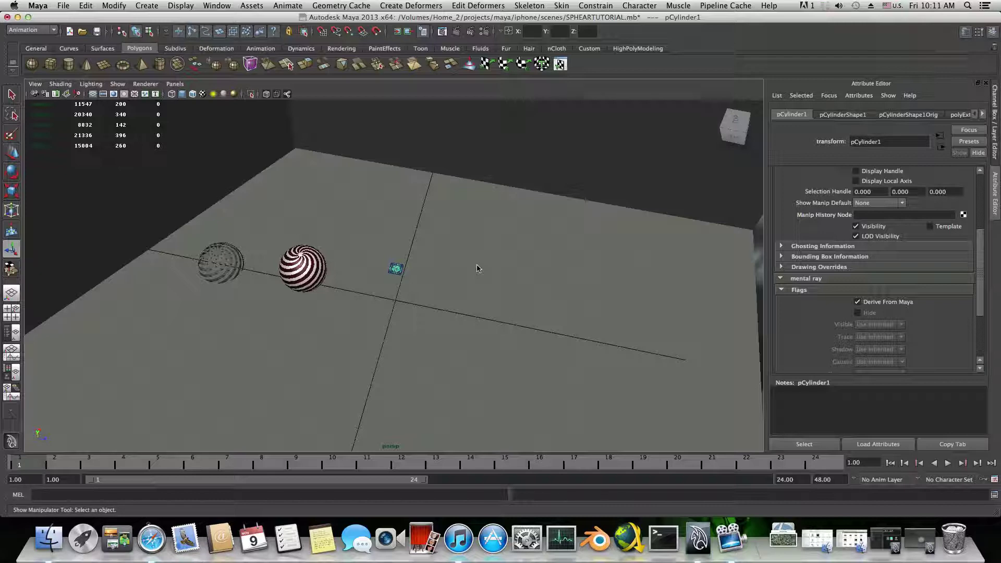
Dismiss the network monitor window and minimize the Render View in front of the Hypershade
{"action": "left_click", "coordinate": [819, 9]}
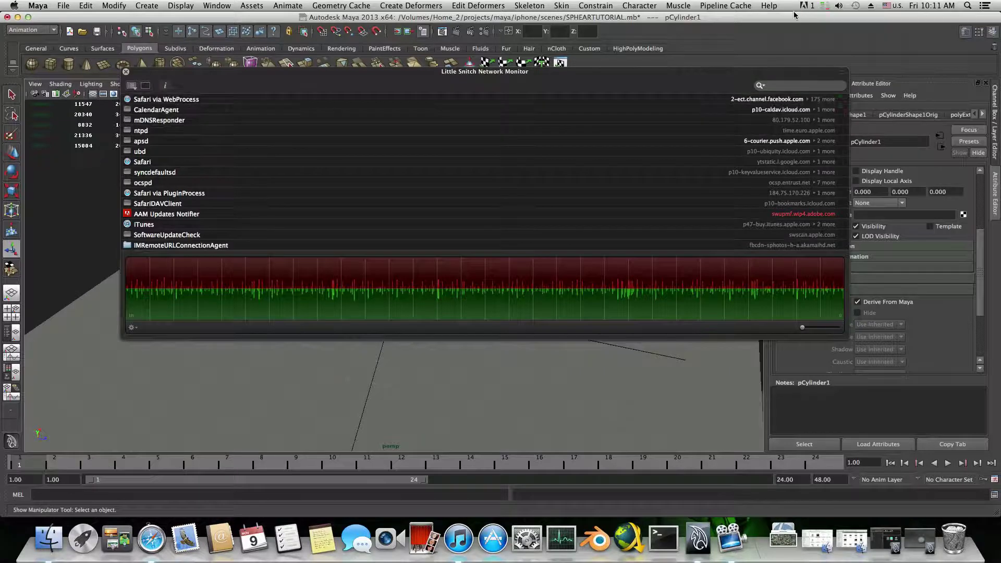
{"action": "left_click", "coordinate": [126, 72]}
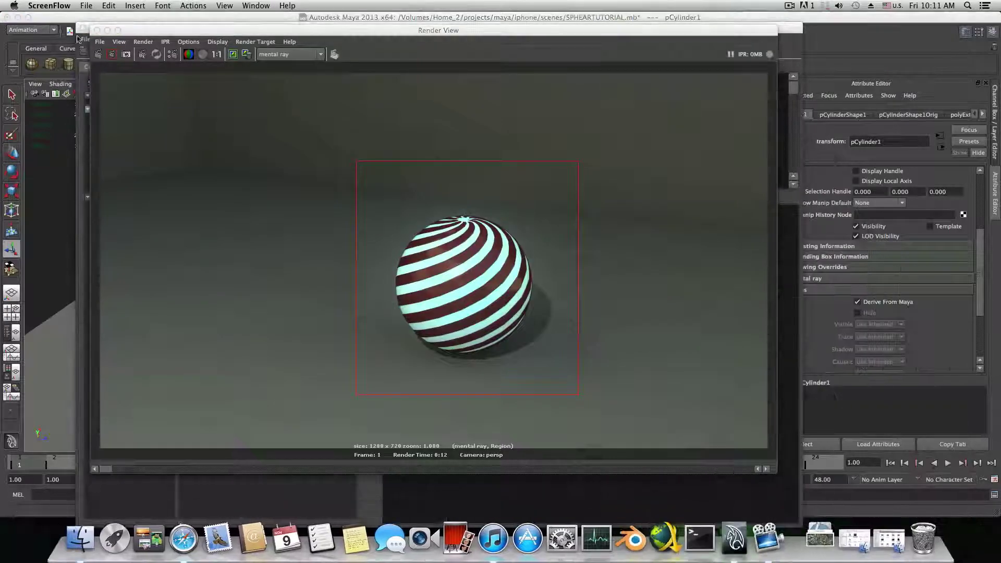
{"action": "left_click", "coordinate": [107, 30]}
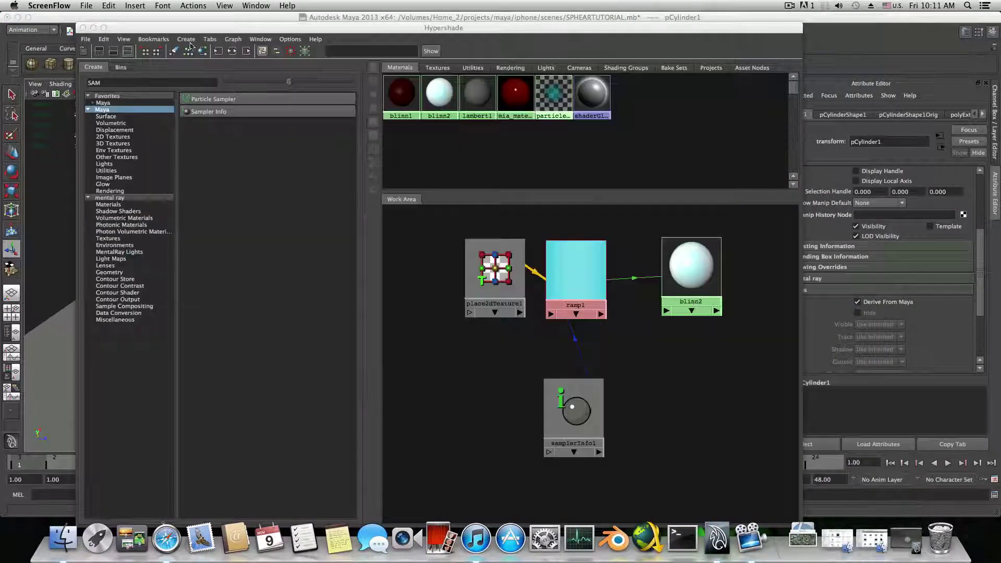
Minimize the Hypershade and examine the two striped spheres and the flower in the room from a wide overview and a low side angle
{"action": "left_click", "coordinate": [790, 7]}
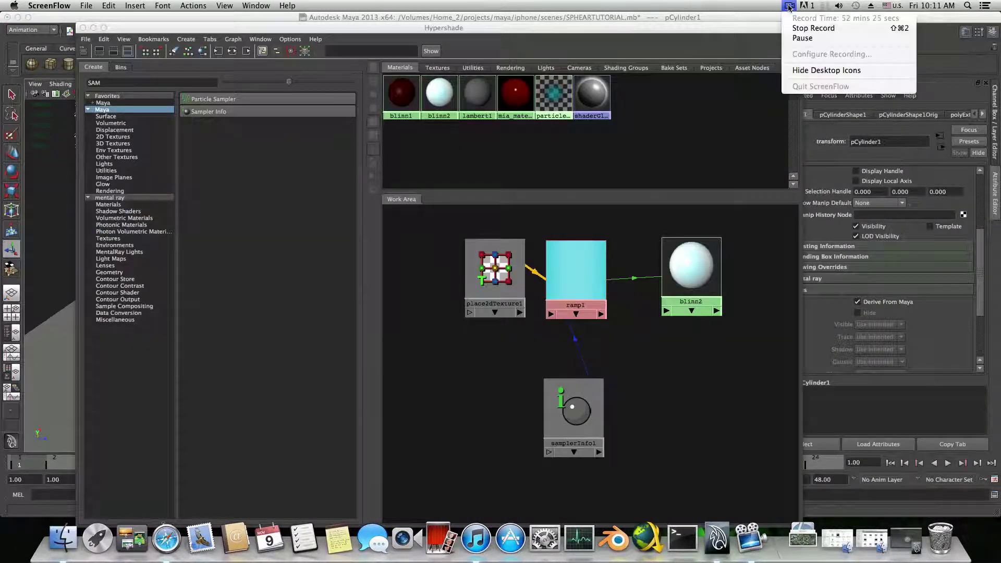
{"action": "left_click", "coordinate": [93, 28]}
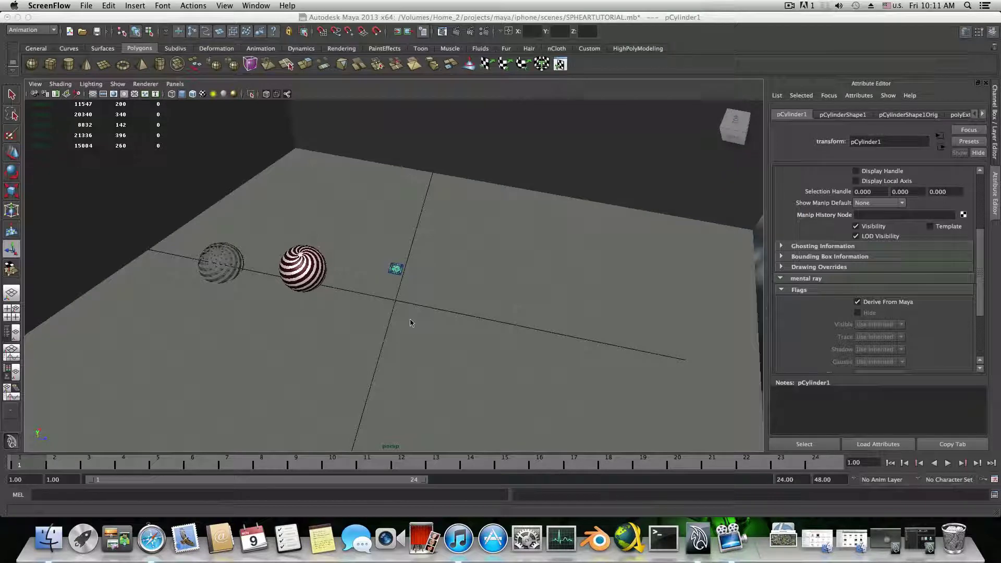
{"action": "key", "text": "t"}
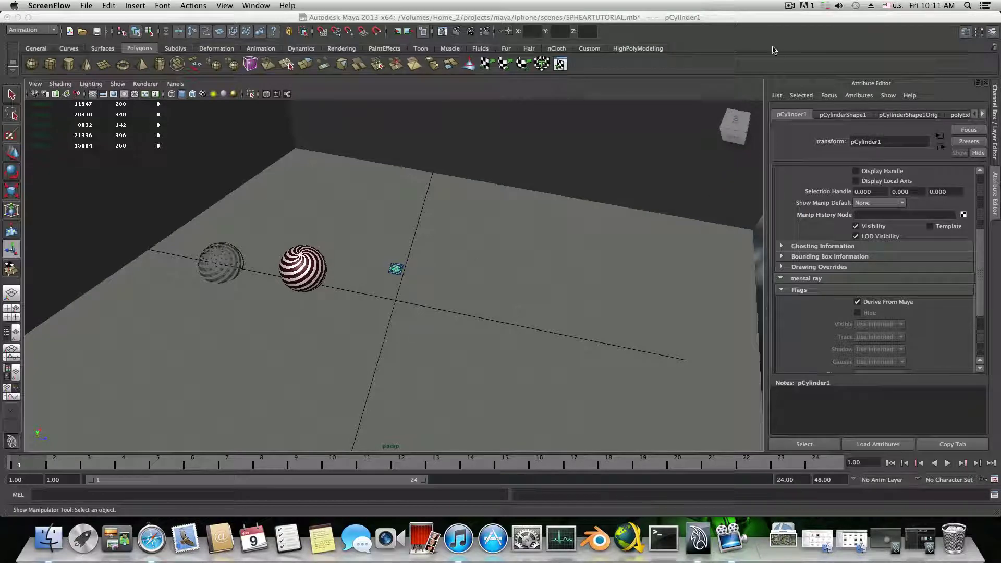
{"action": "scroll", "coordinate": [295, 333], "scroll_direction": "down", "scroll_amount": 4}
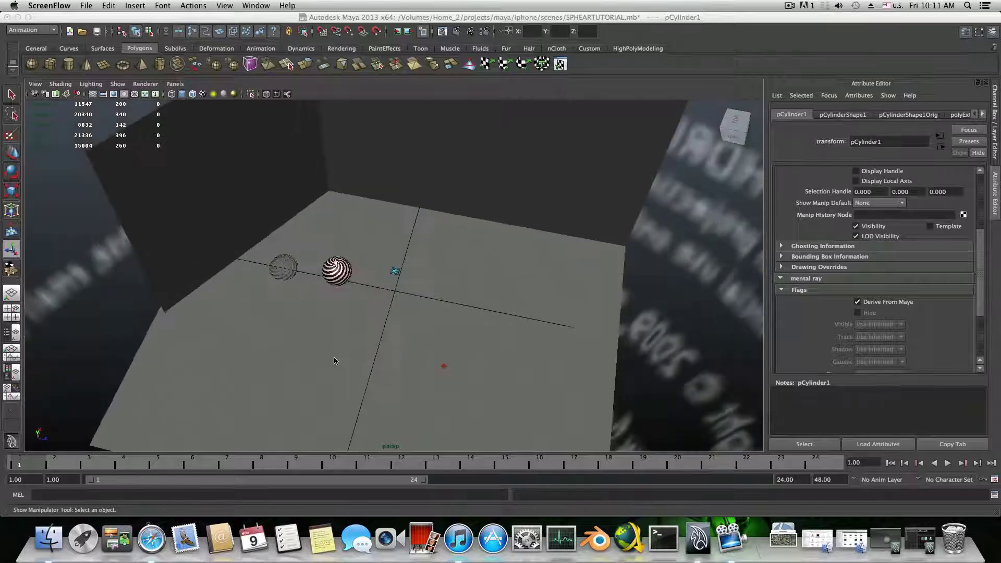
{"action": "left_click_drag", "start_coordinate": [340, 357], "coordinate": [360, 326], "text": "alt"}
{"action": "middle_click_drag", "start_coordinate": [240, 345], "coordinate": [287, 305], "text": "alt"}
{"action": "left_click_drag", "start_coordinate": [289, 304], "coordinate": [527, 329], "text": "alt"}
{"action": "middle_click_drag", "start_coordinate": [527, 329], "coordinate": [524, 388], "text": "alt"}
{"action": "left_click_drag", "start_coordinate": [525, 389], "coordinate": [531, 368], "text": "alt"}
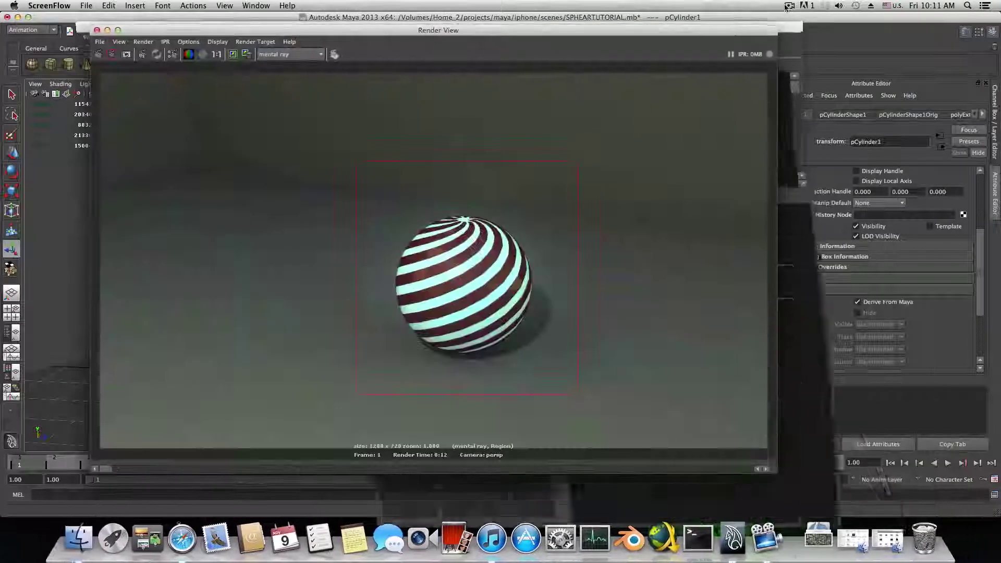
{"action": "left_click", "coordinate": [789, 5]}
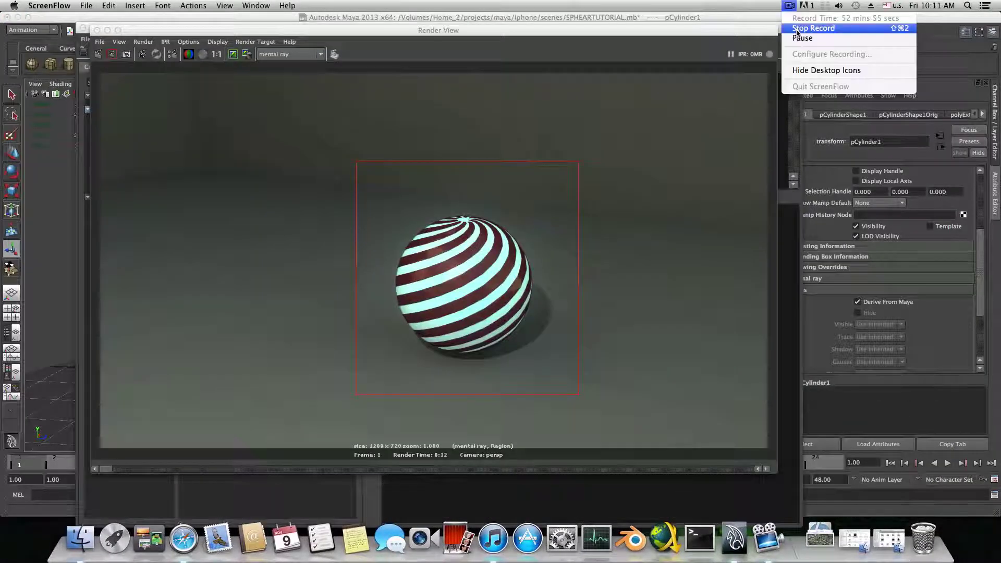
{"action": "left_click", "coordinate": [796, 29]}
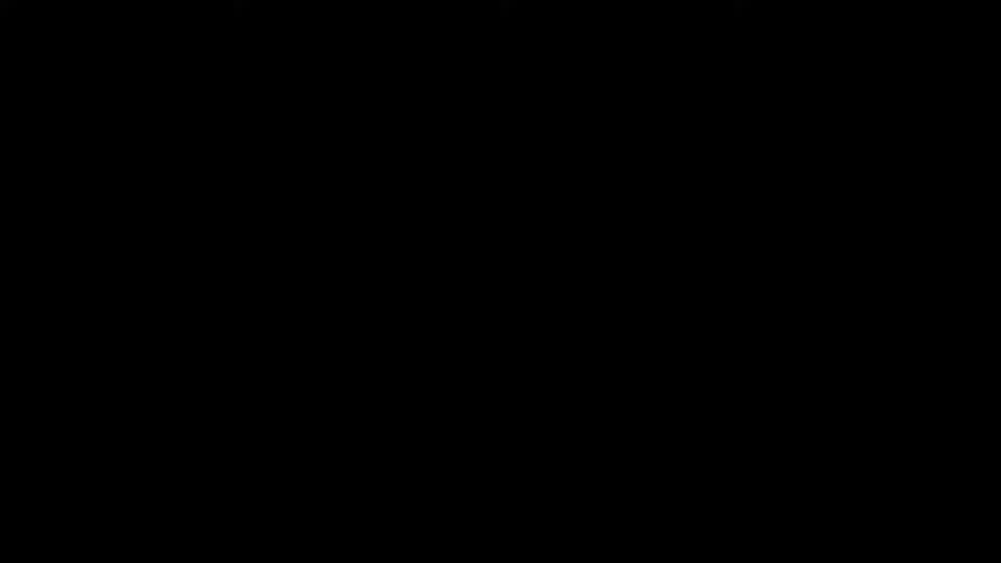